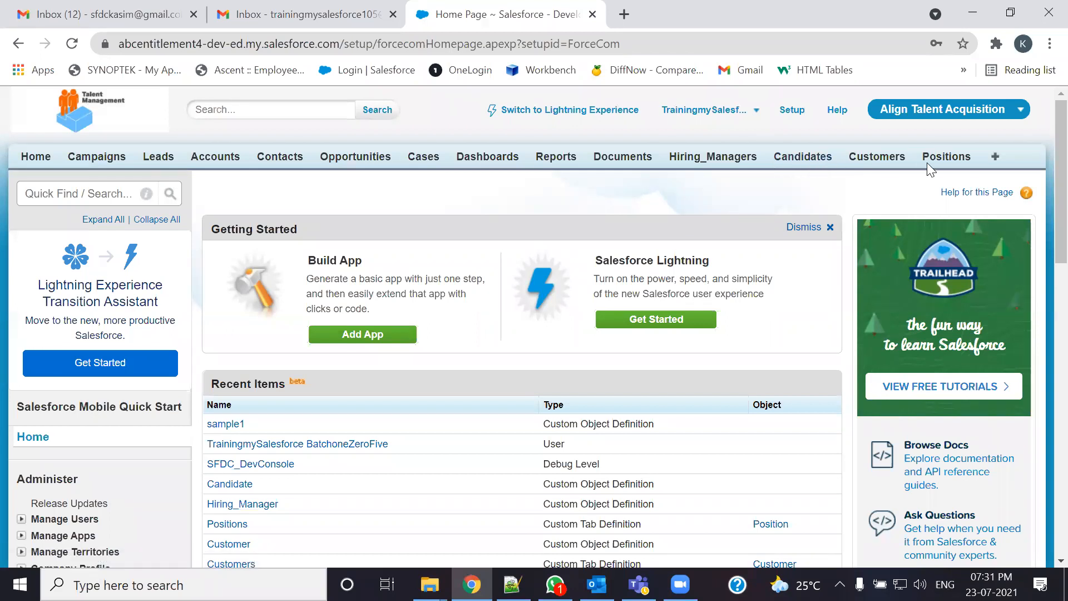
- Look at the Hiring_Managers home page and its new record form, and view the Candidates home page
click(729, 161)
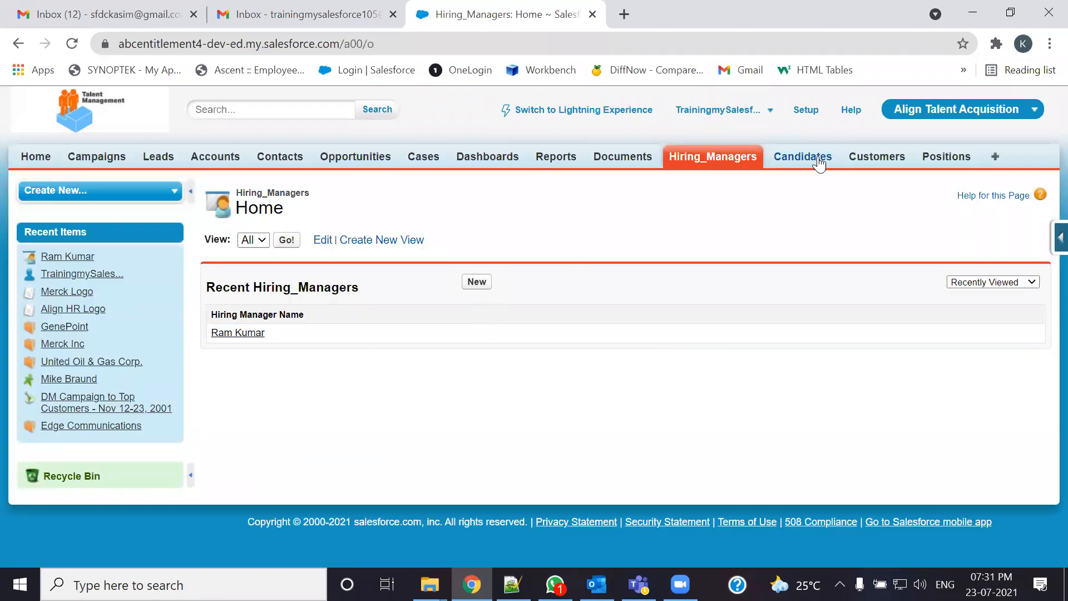
click(477, 282)
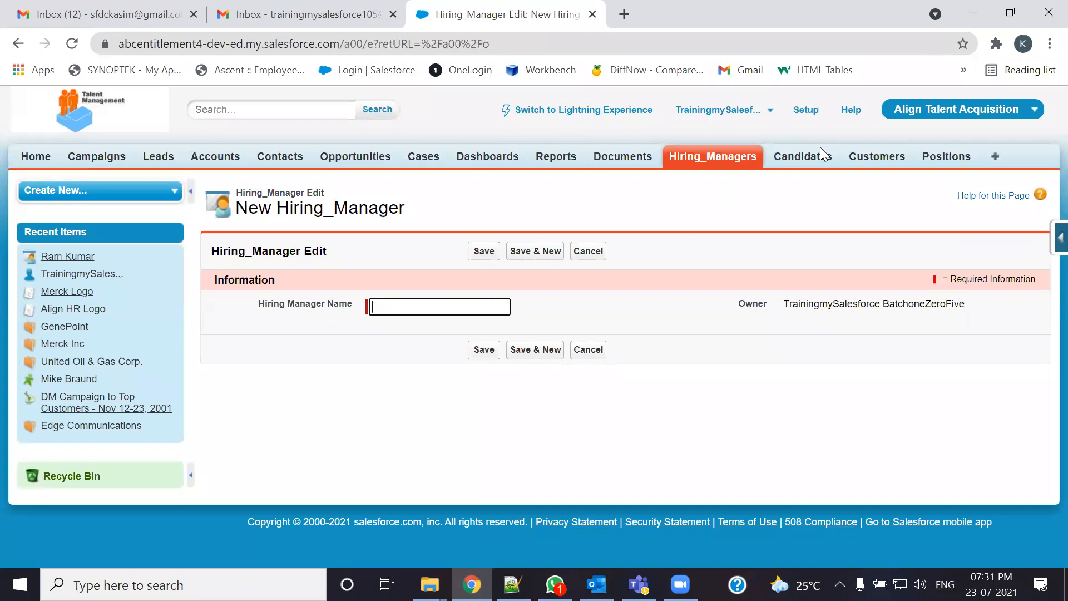
click(808, 159)
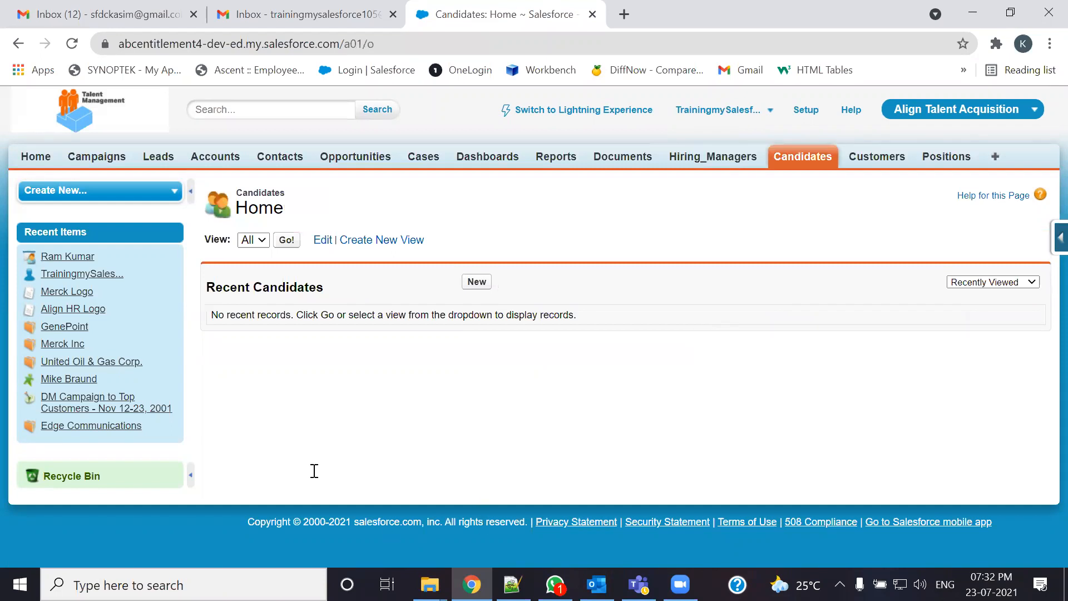
- Switch to Notepad++ and open IDD for Field creation.txt to read the custom field specifications
key(alt+Tab)
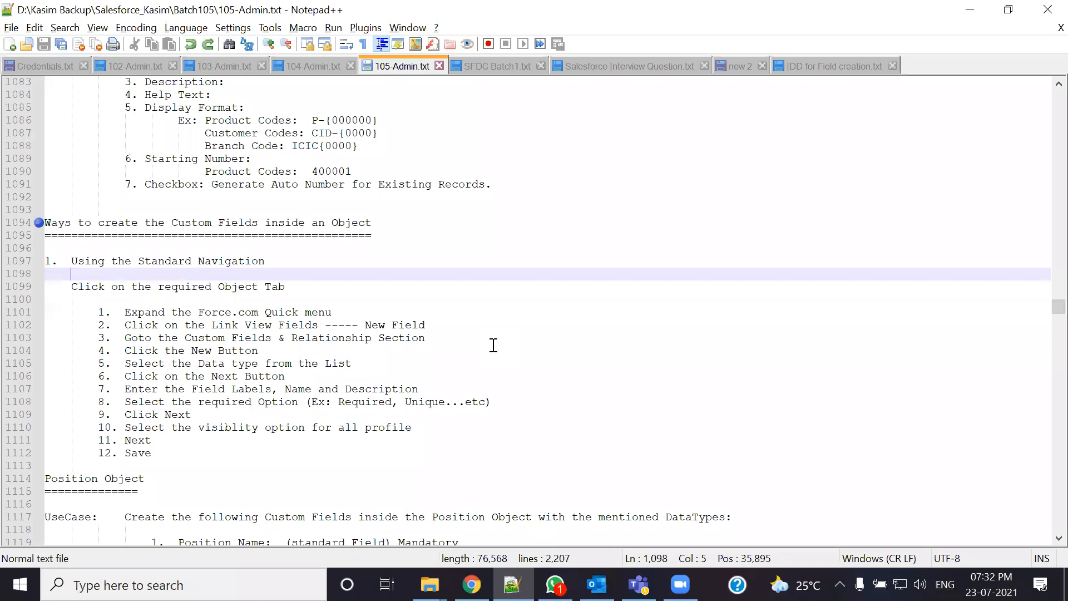
click(832, 80)
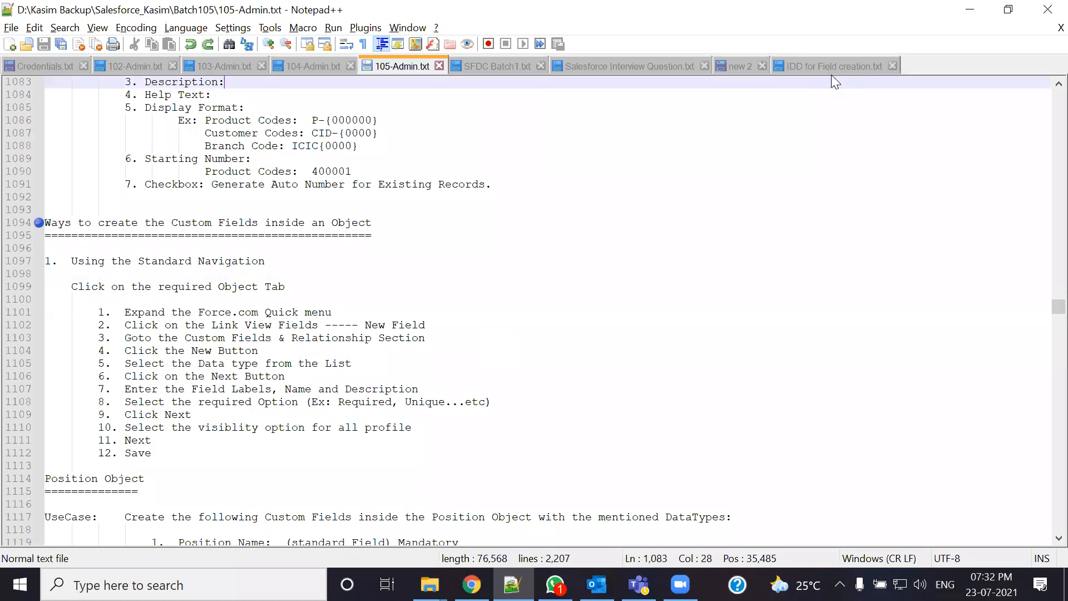
click(832, 72)
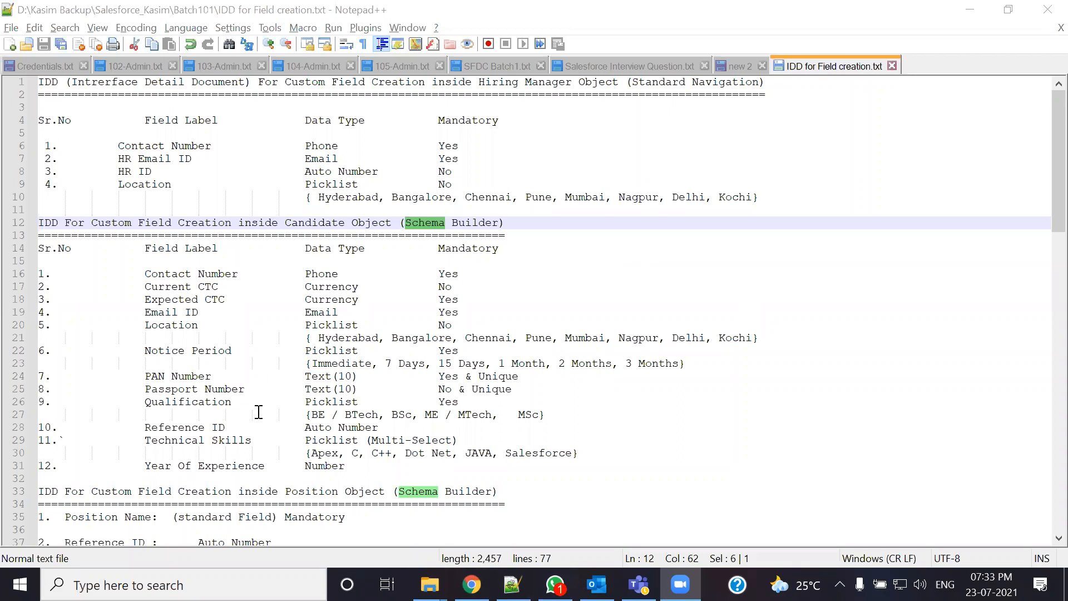
click(288, 222)
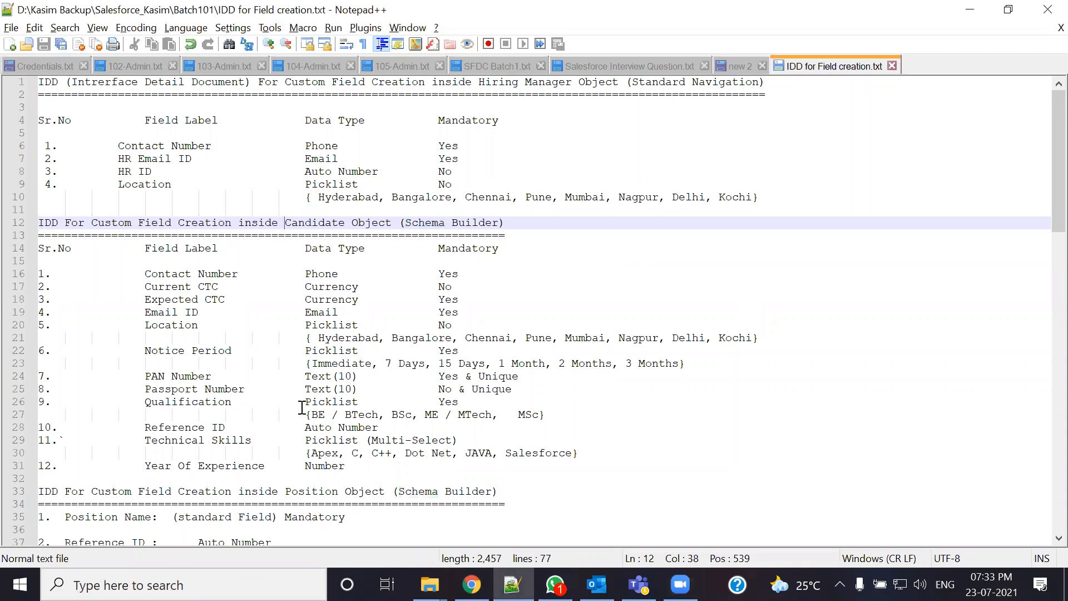
scroll(296, 498, down, 1)
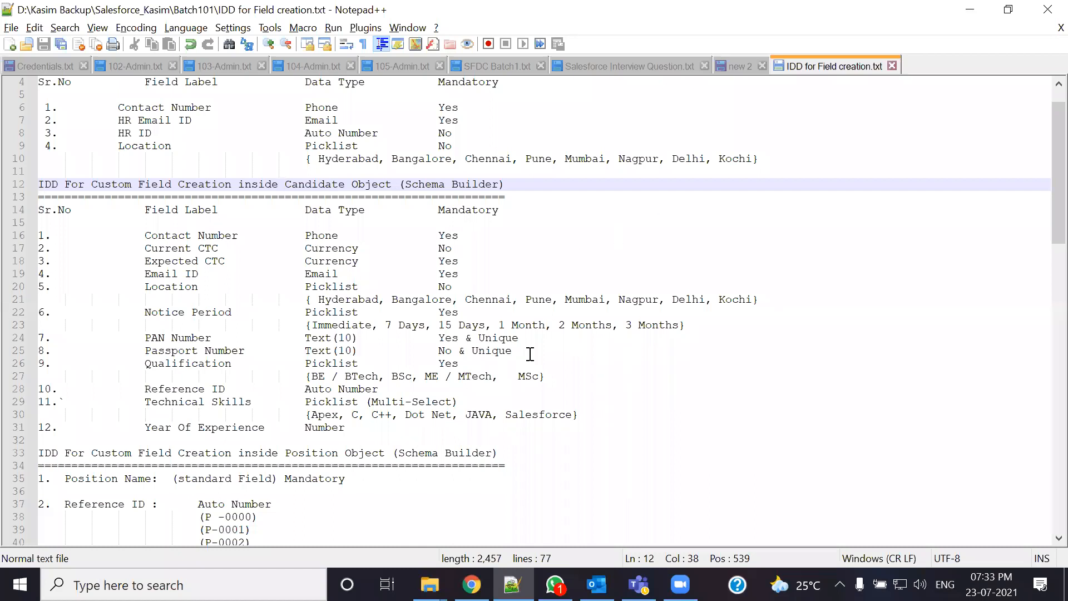
scroll(529, 355, up, 1)
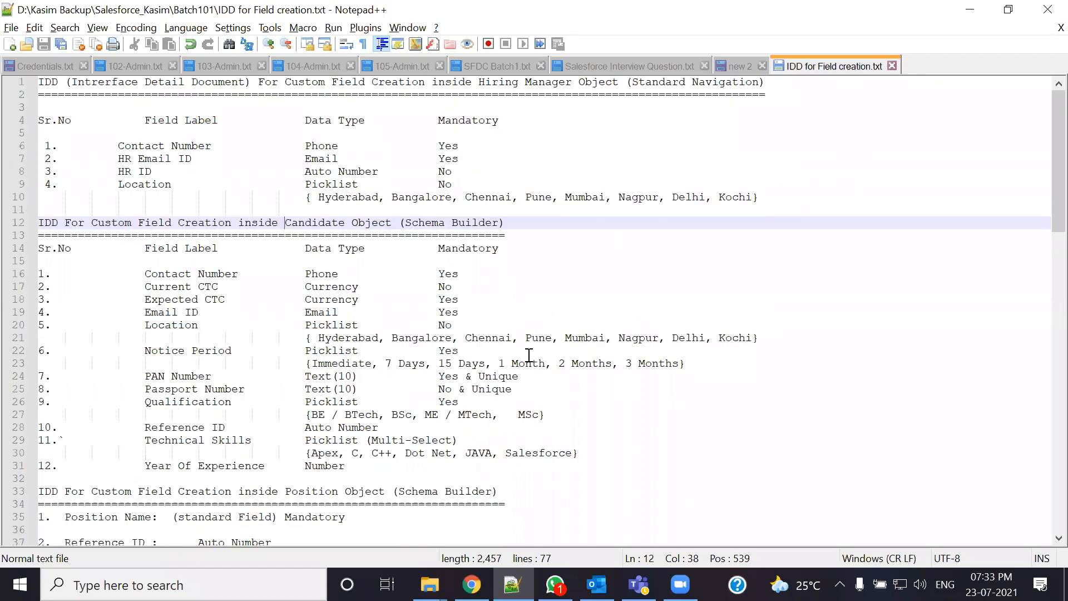
- Examine the field lists for the Candidate and Position objects that are assigned to Schema Builder
drag(131, 137, 239, 260)
shift+click(288, 448)
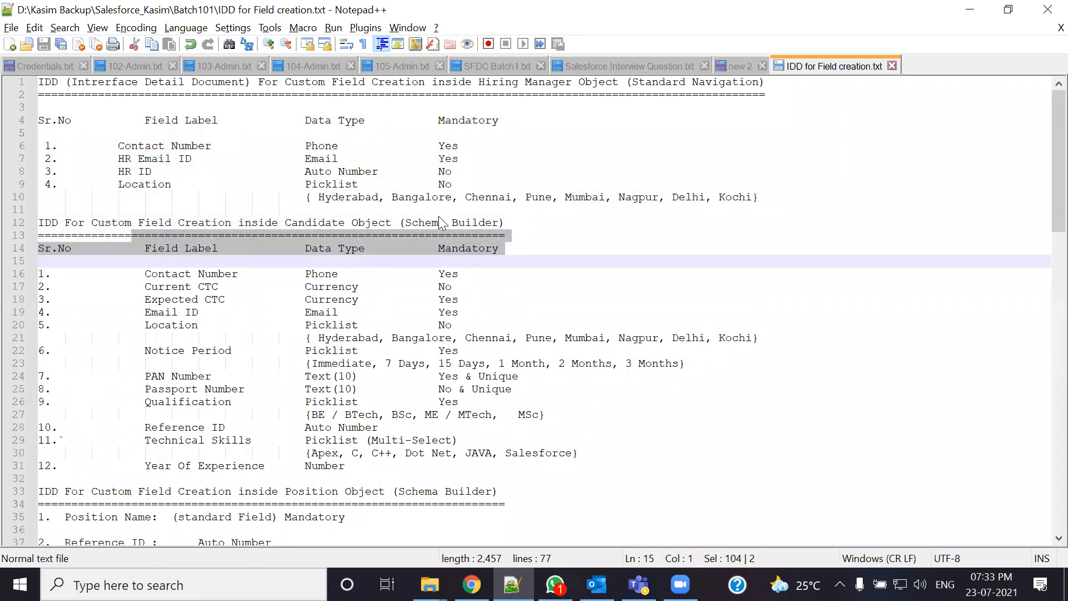
scroll(439, 216, down, 2)
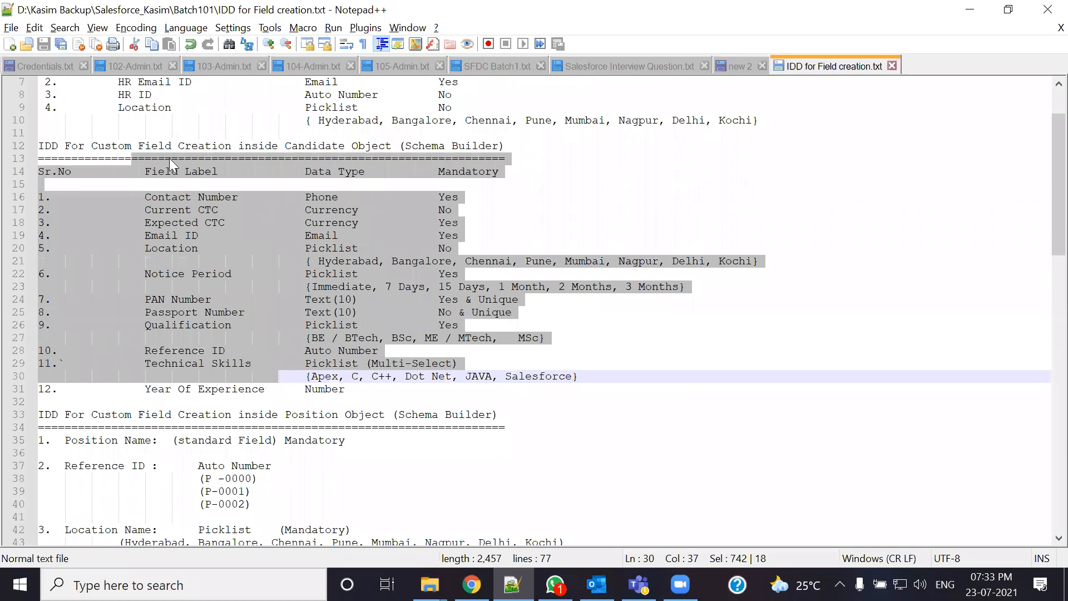
click(570, 187)
scroll(571, 190, up, 1)
scroll(571, 191, up, 1)
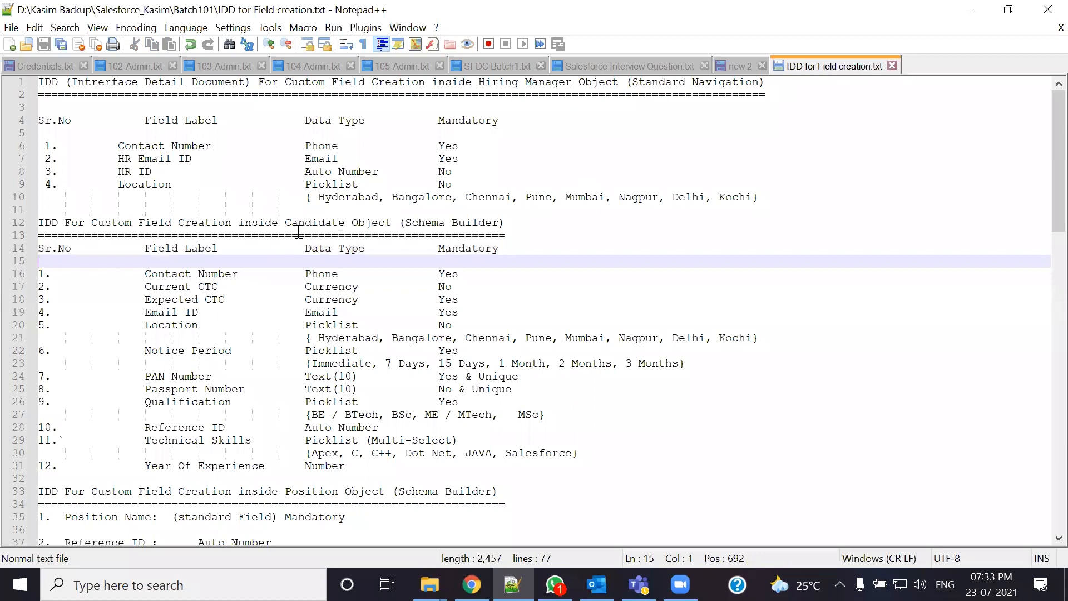
drag(284, 222, 339, 222)
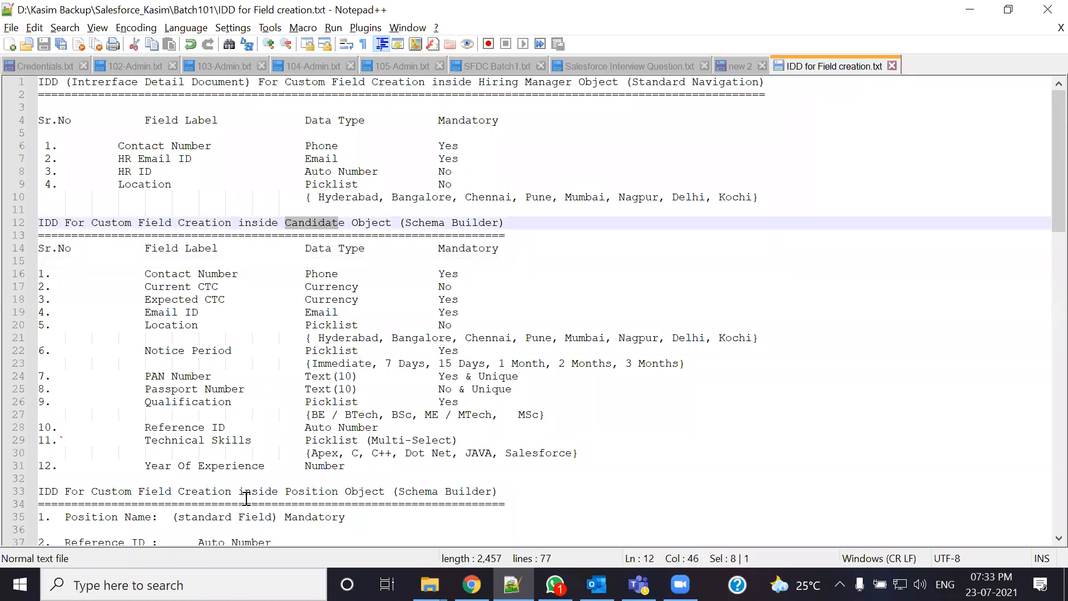
drag(283, 491, 38, 490)
scroll(370, 487, down, 3)
click(306, 367)
click(307, 373)
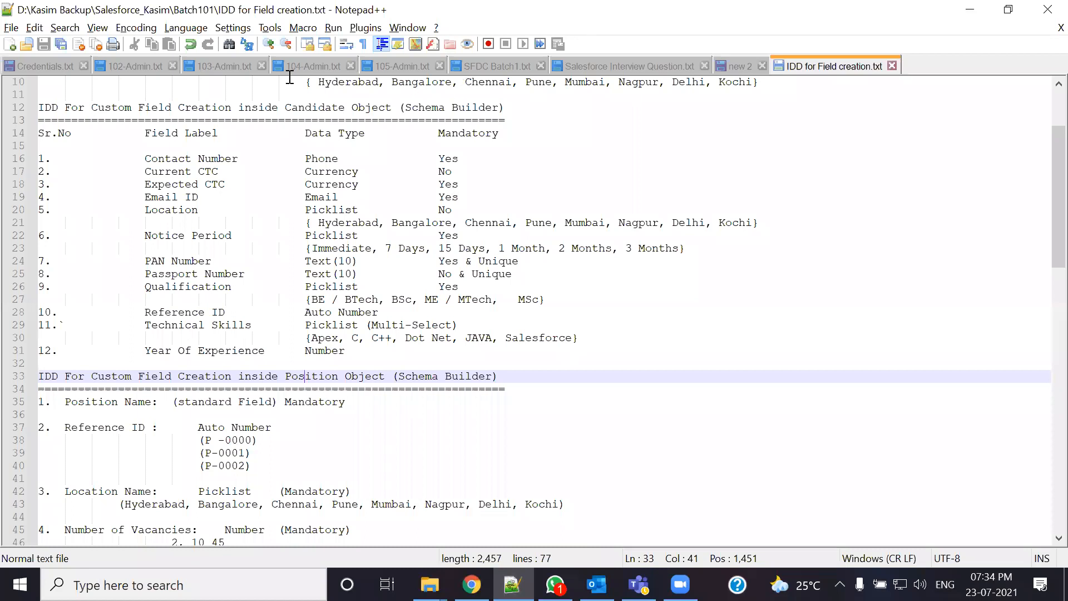
- Return to 105-Admin.txt and read the Standard Navigation method under the ways to create custom fields inside an object
key(ctrl+Tab)
scroll(395, 286, down, 1)
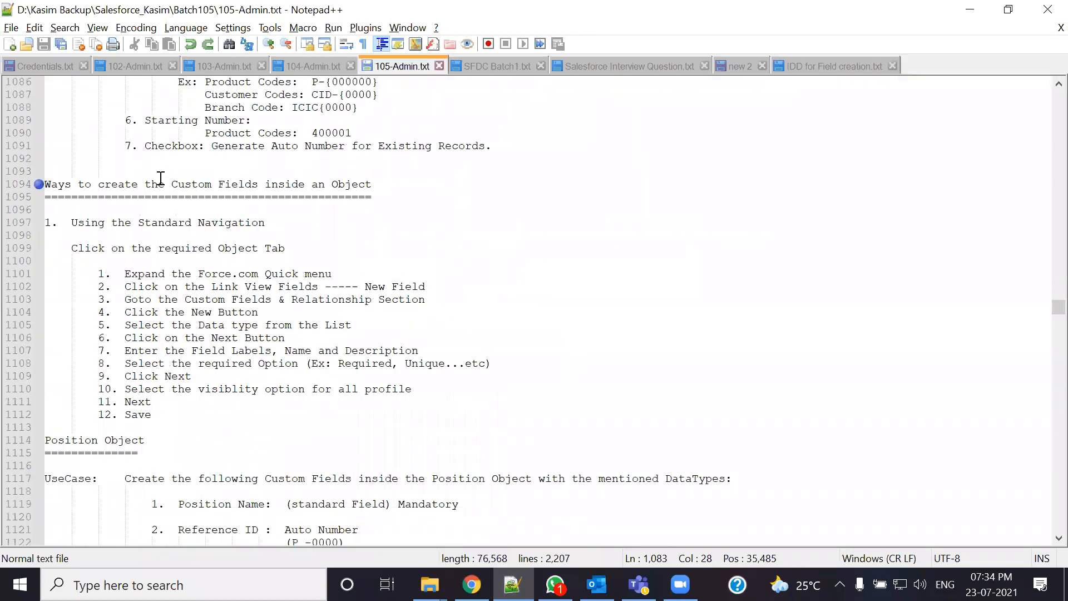
drag(389, 184, 198, 199)
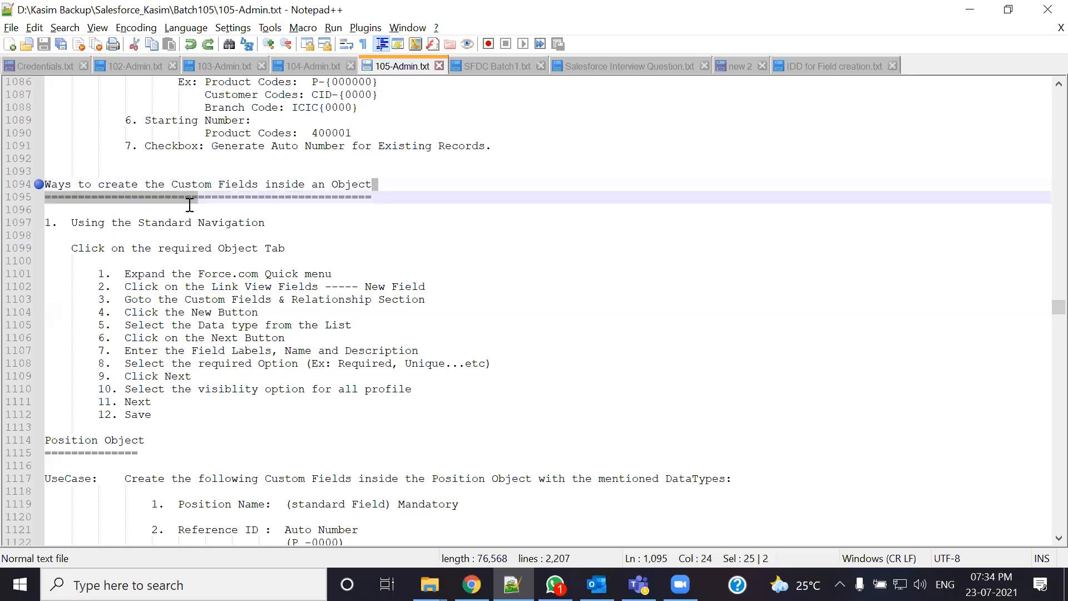
drag(72, 223, 275, 229)
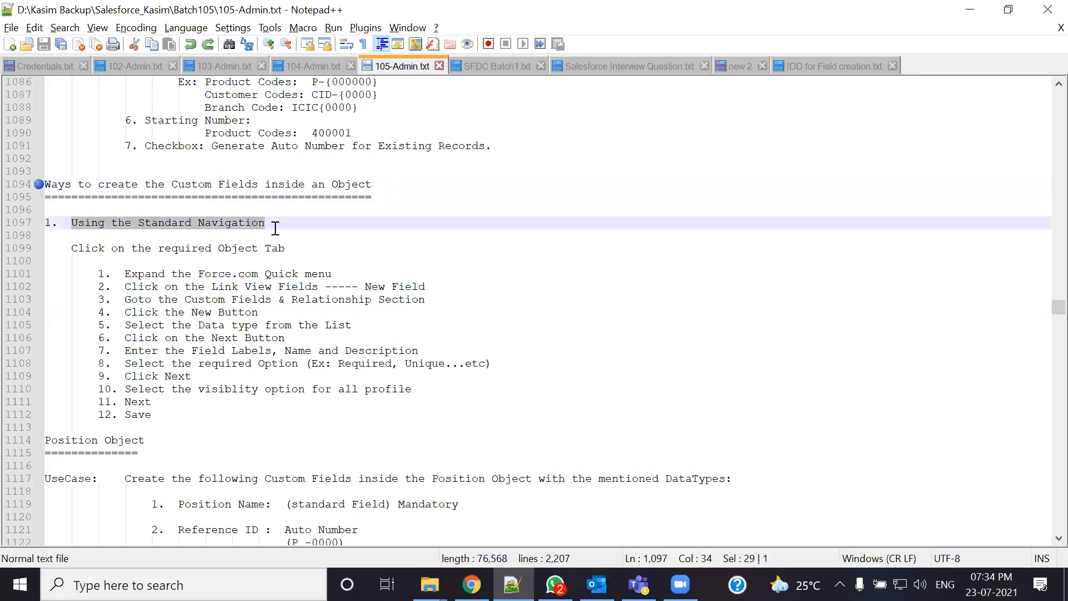
scroll(275, 229, down, 2)
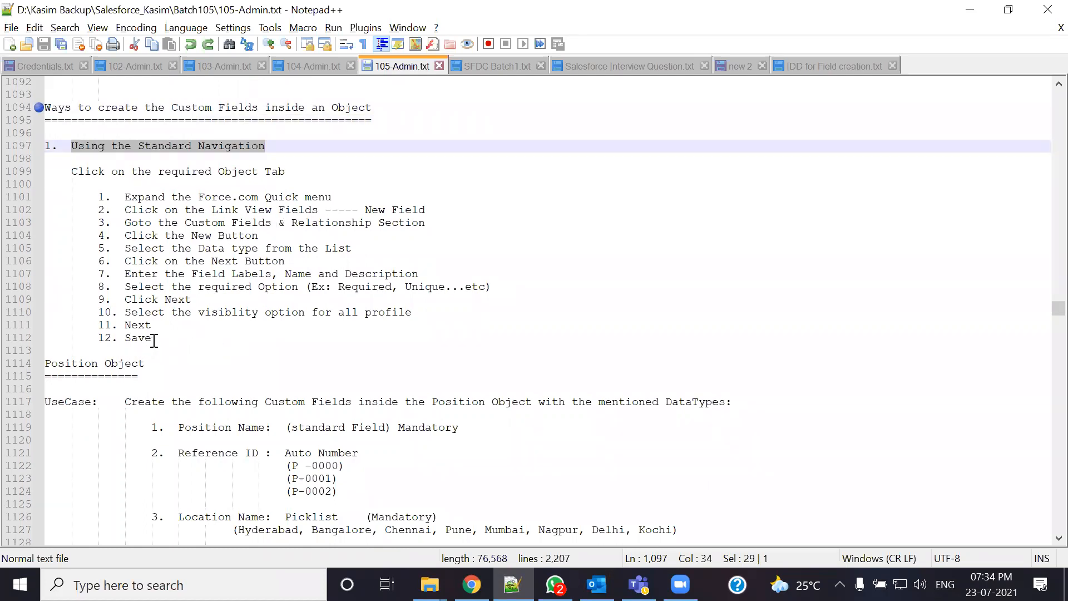
click(289, 148)
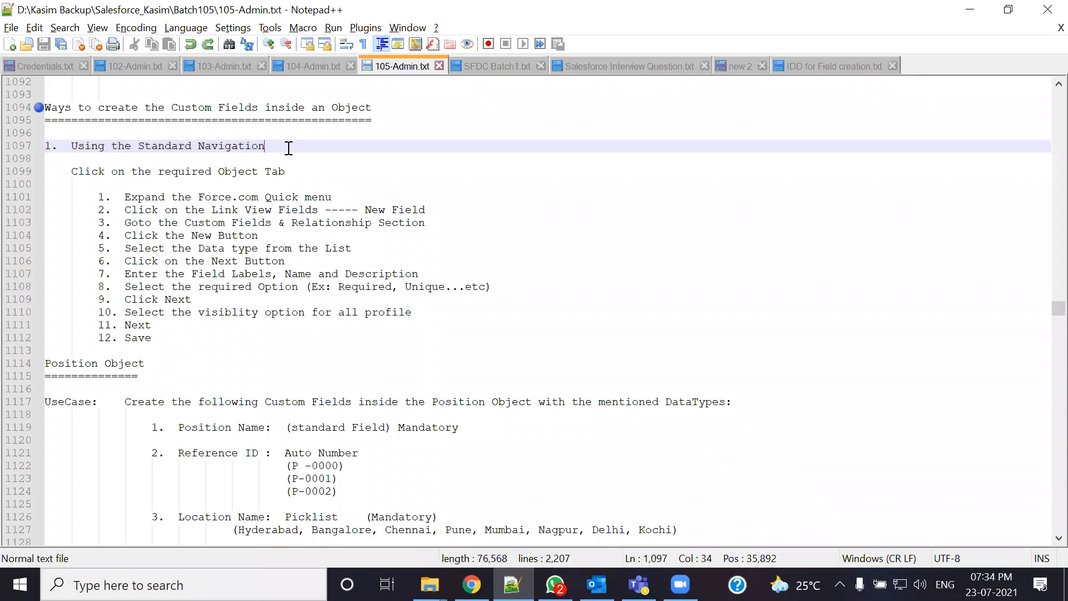
- Review the Hiring Manager object's field list and its Standard Navigation heading in IDD for Field creation.txt
click(798, 67)
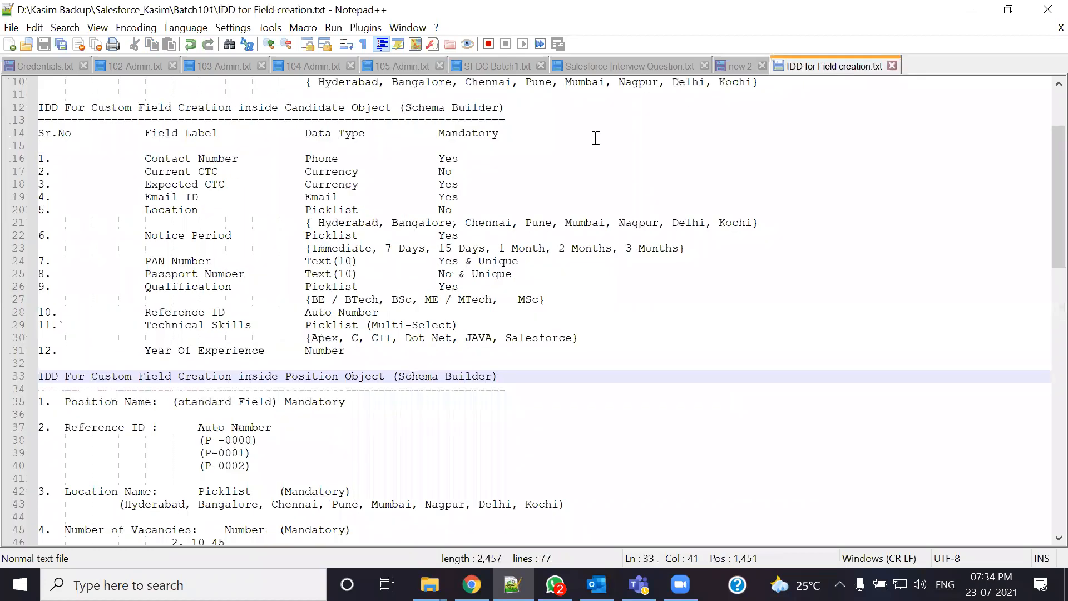
scroll(440, 254, up, 3)
drag(109, 145, 198, 186)
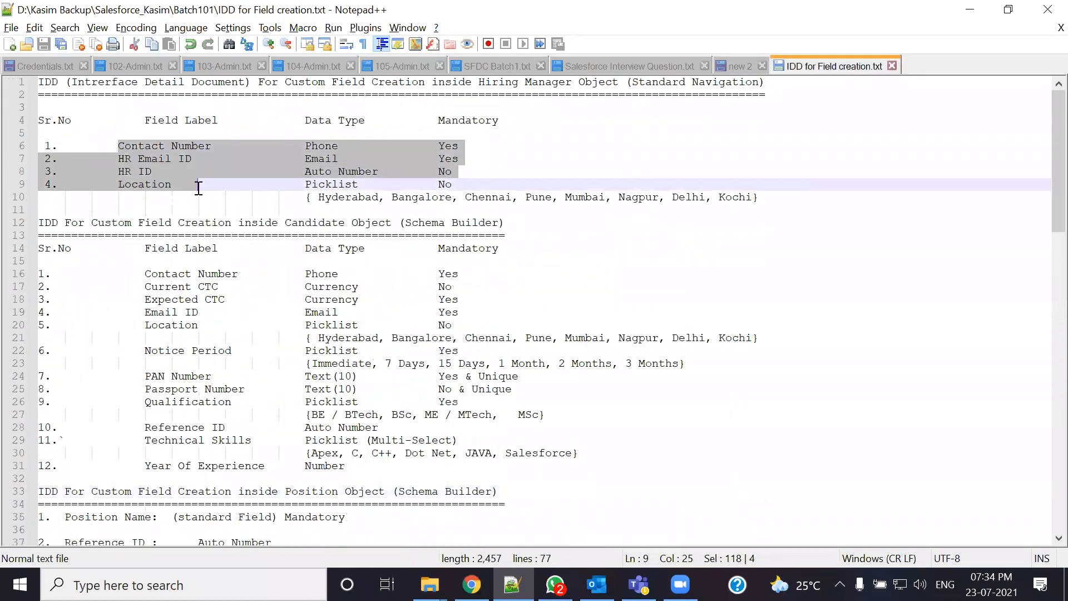
drag(477, 83, 616, 131)
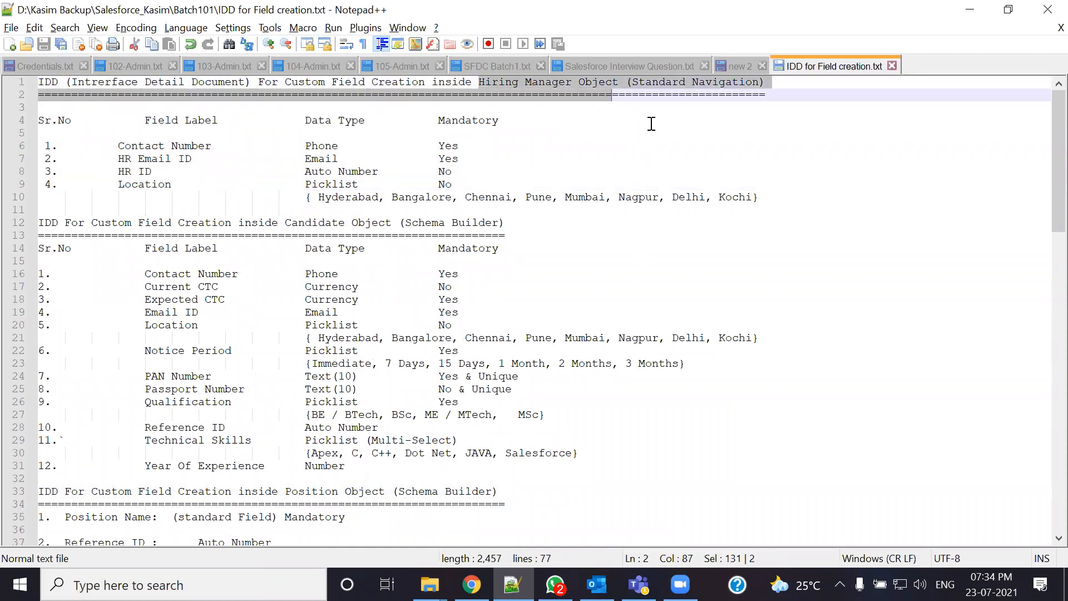
drag(632, 83, 777, 83)
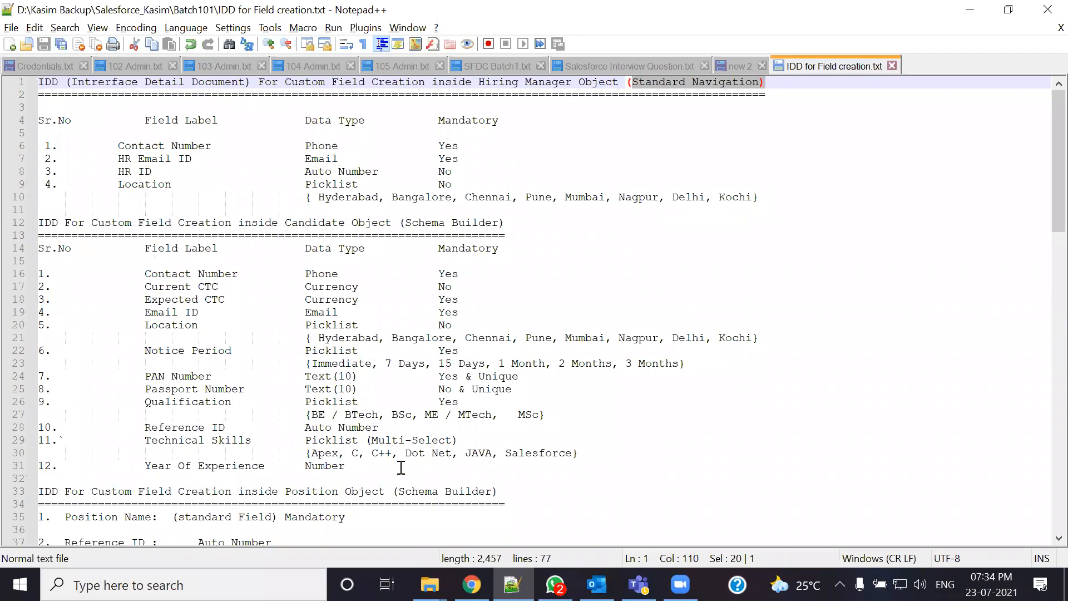
- Go back to 105-Admin.txt and highlight the words "Object Tab" in the Standard Navigation instructions
click(412, 69)
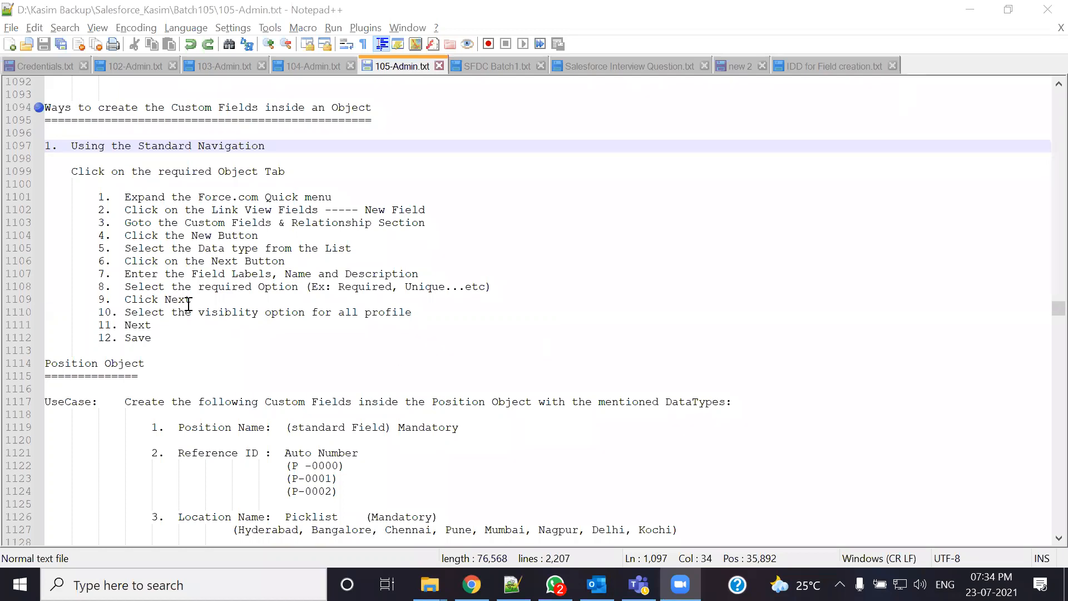
scroll(188, 303, down, 1)
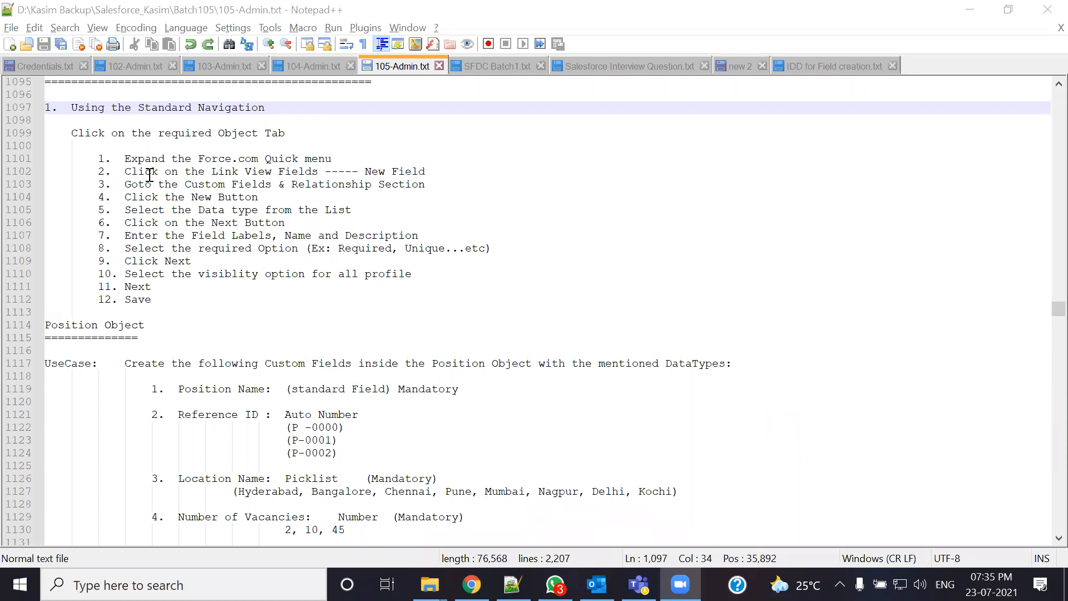
click(218, 135)
shift+click(288, 136)
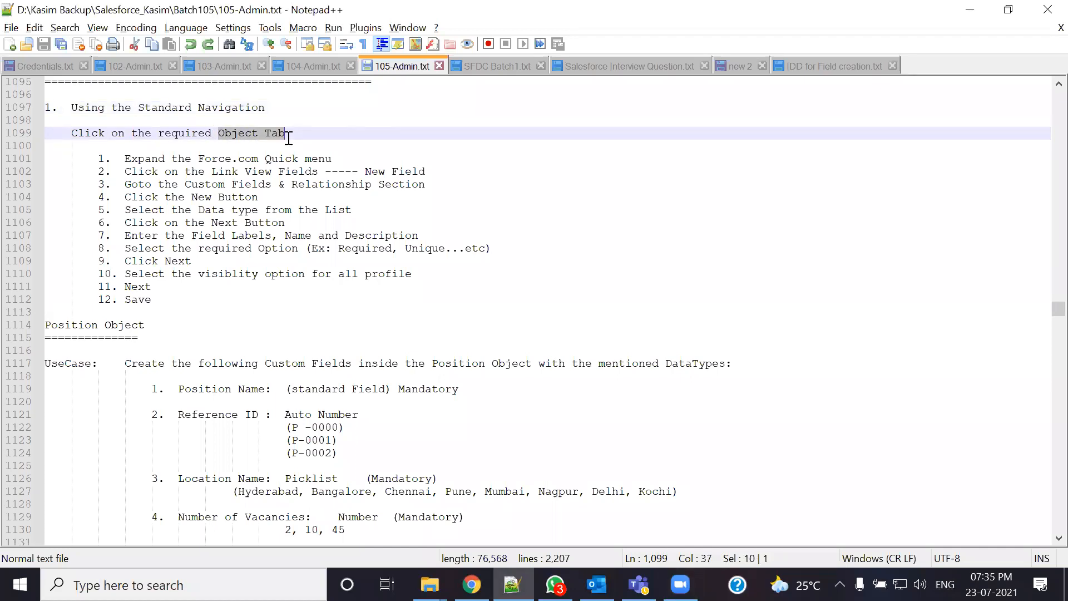
- Switch to Salesforce in Chrome and open the Hiring_Managers object's home page
key(alt+Tab)
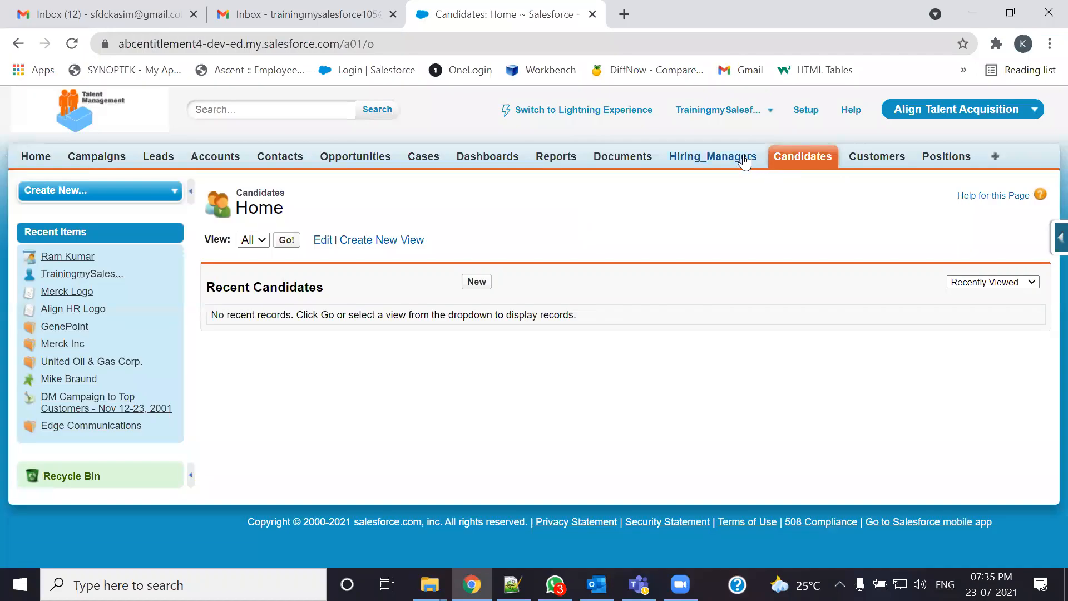
click(744, 160)
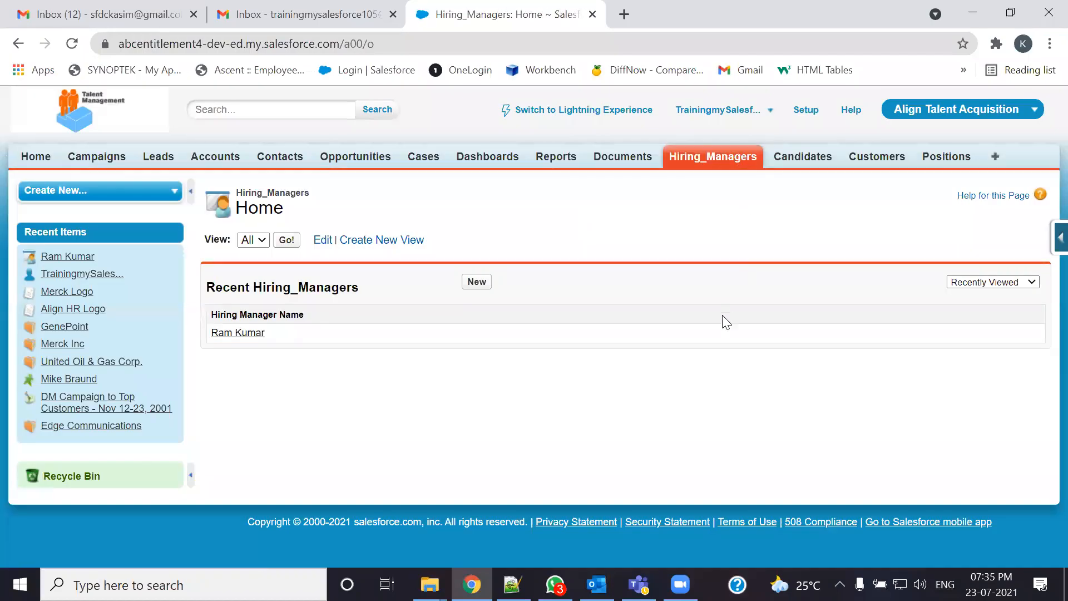
- Switch back to Notepad++ and examine Standard Navigation steps 1 to 4, from the Force.com Quick menu to the New button
key(alt+Tab)
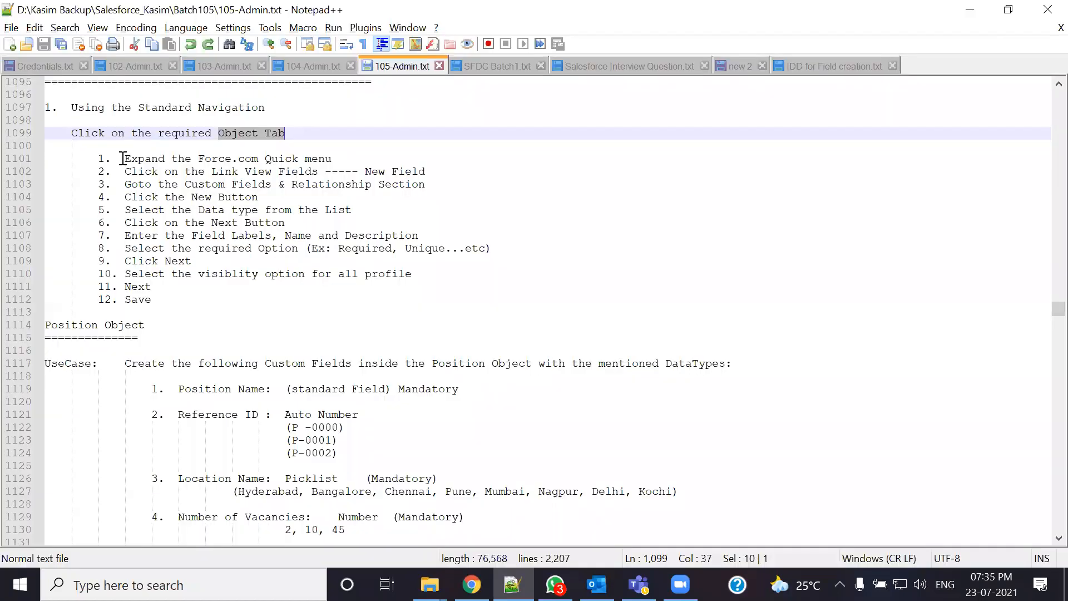
drag(124, 159, 333, 158)
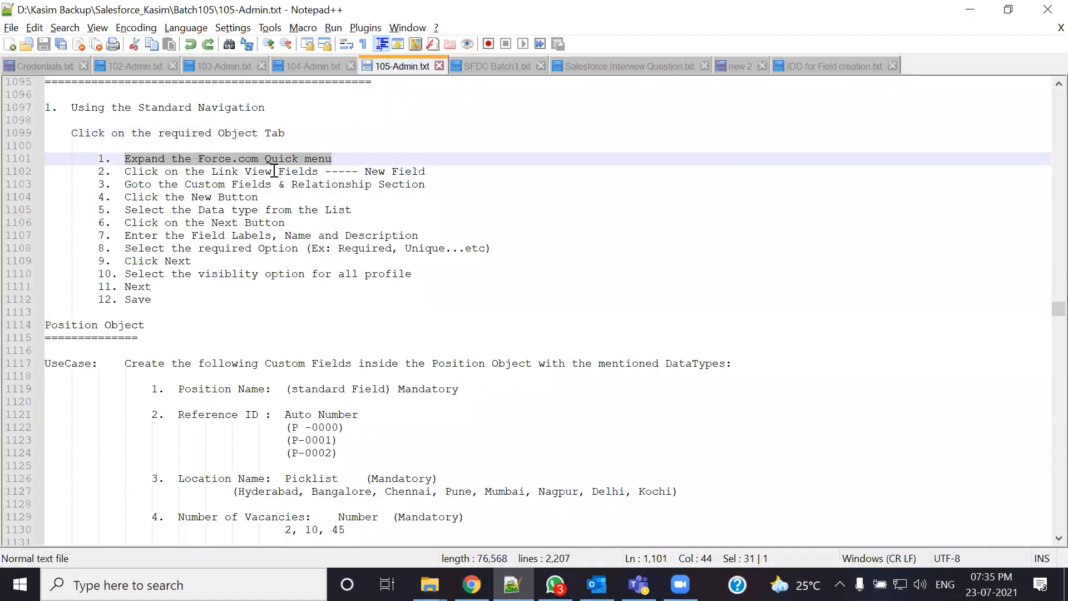
drag(245, 171, 433, 173)
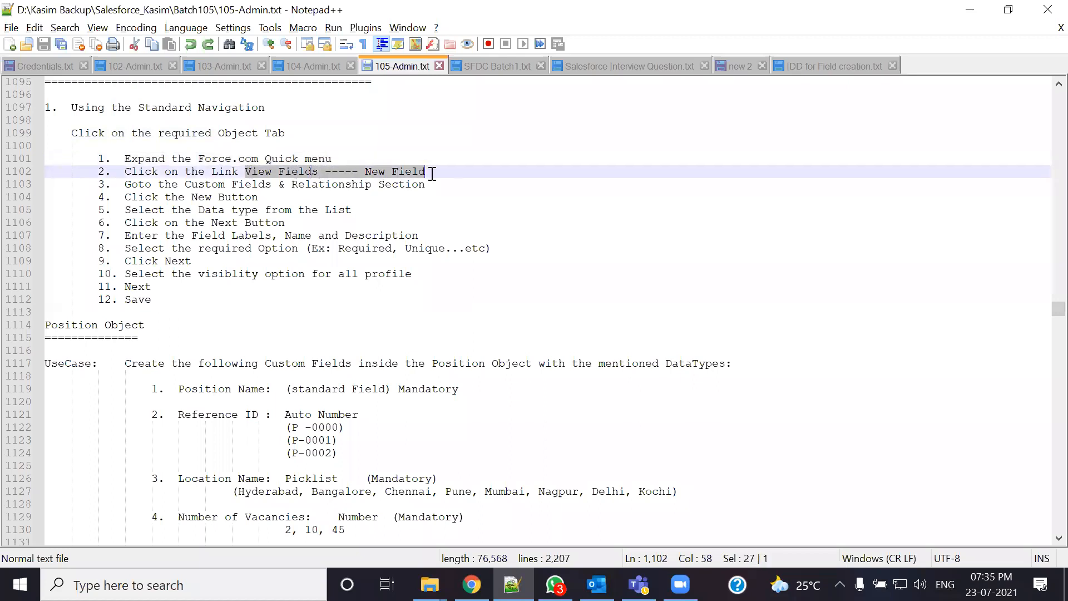
click(403, 195)
drag(245, 171, 319, 171)
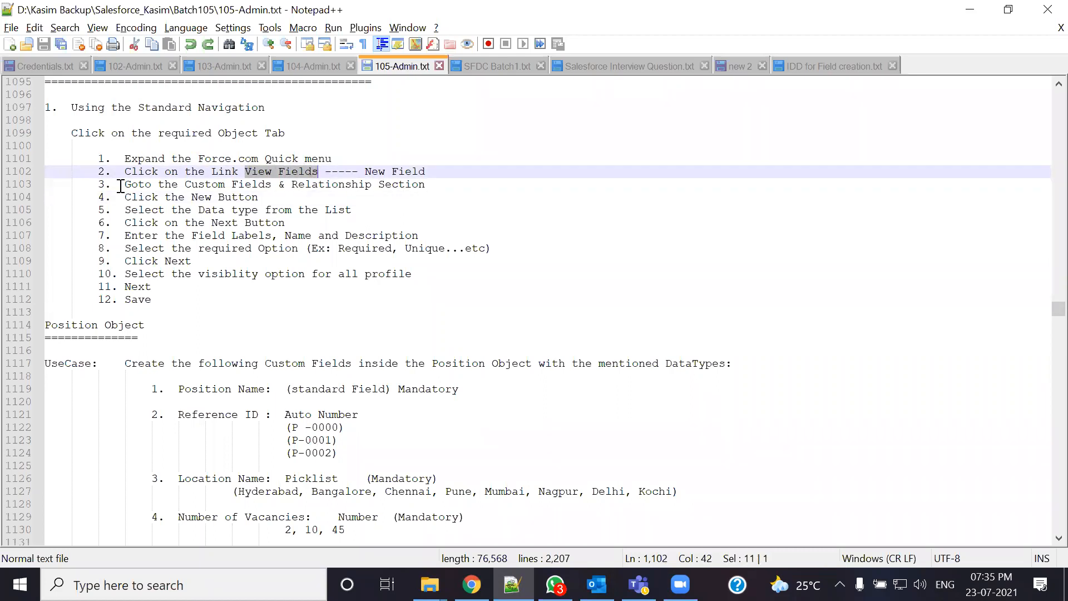
drag(125, 185, 435, 191)
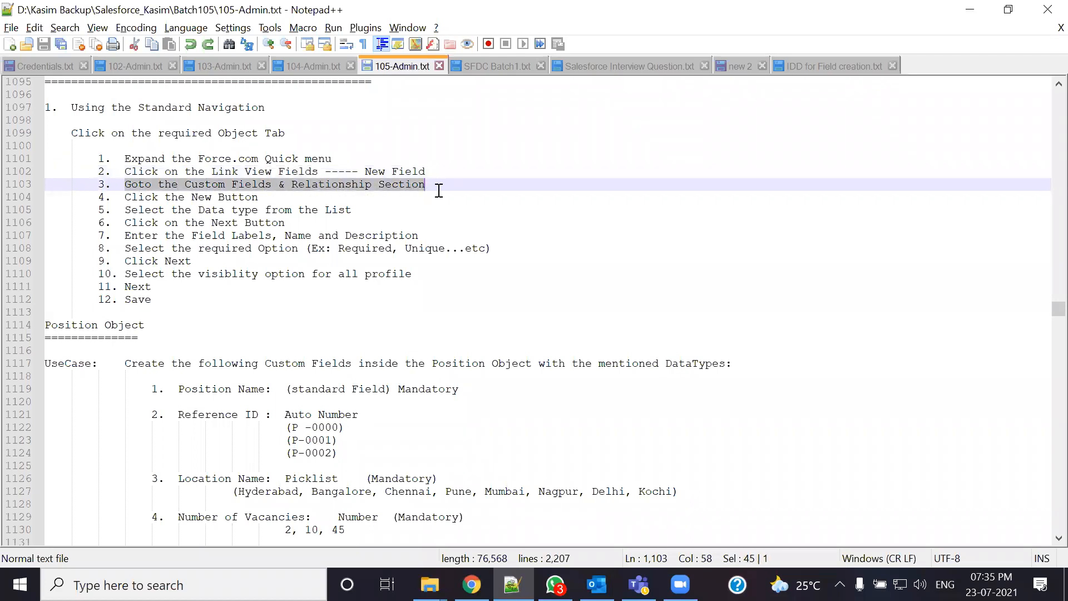
click(322, 193)
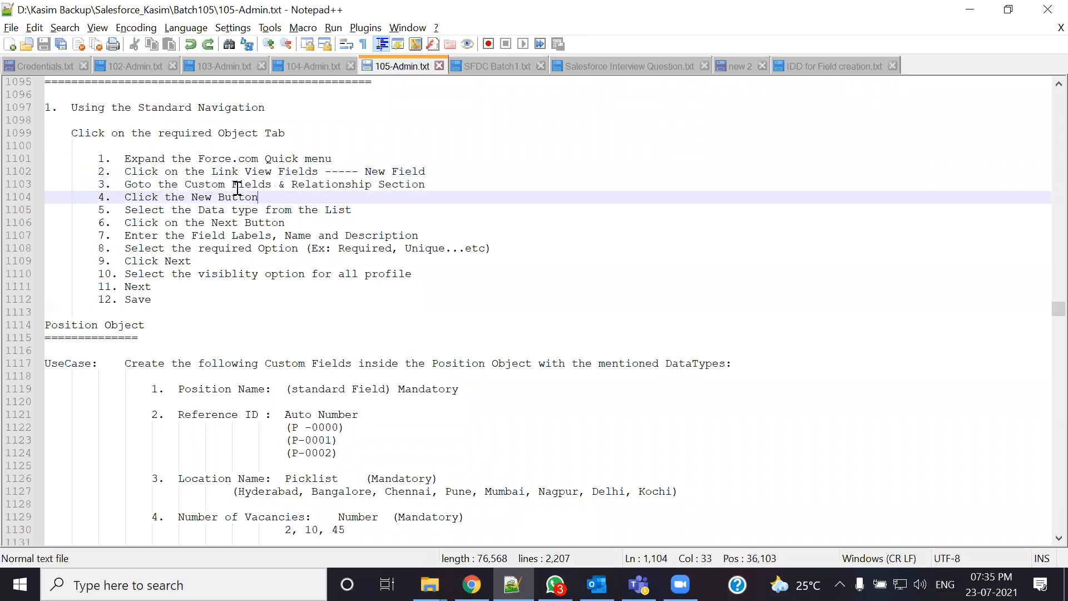
drag(276, 199, 172, 172)
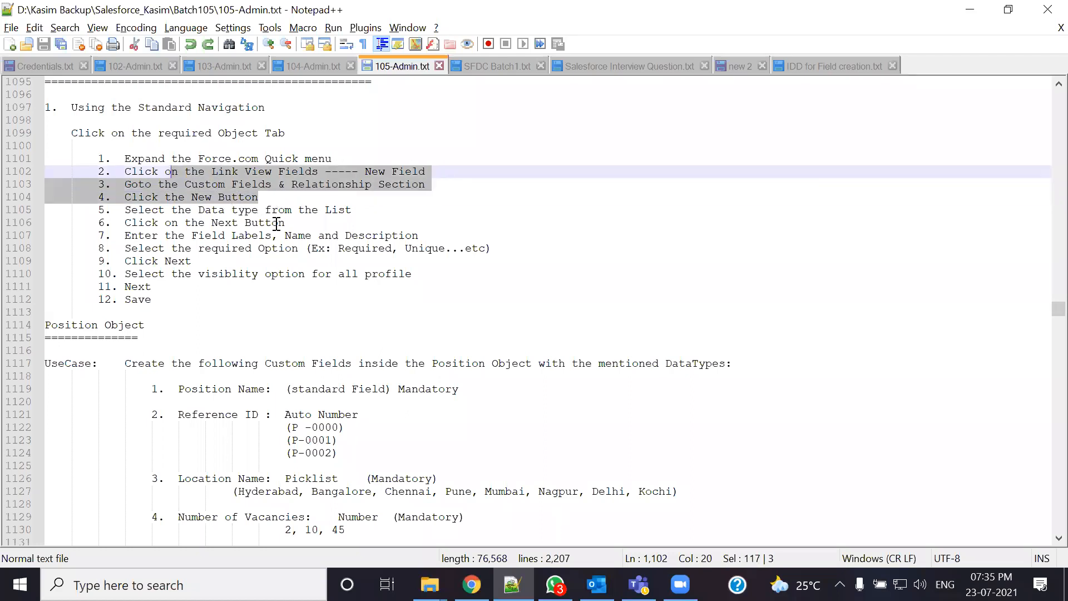
- Examine all twelve Standard Navigation steps in 105-Admin.txt, from expanding the Force.com Quick menu to Save
drag(178, 211, 266, 227)
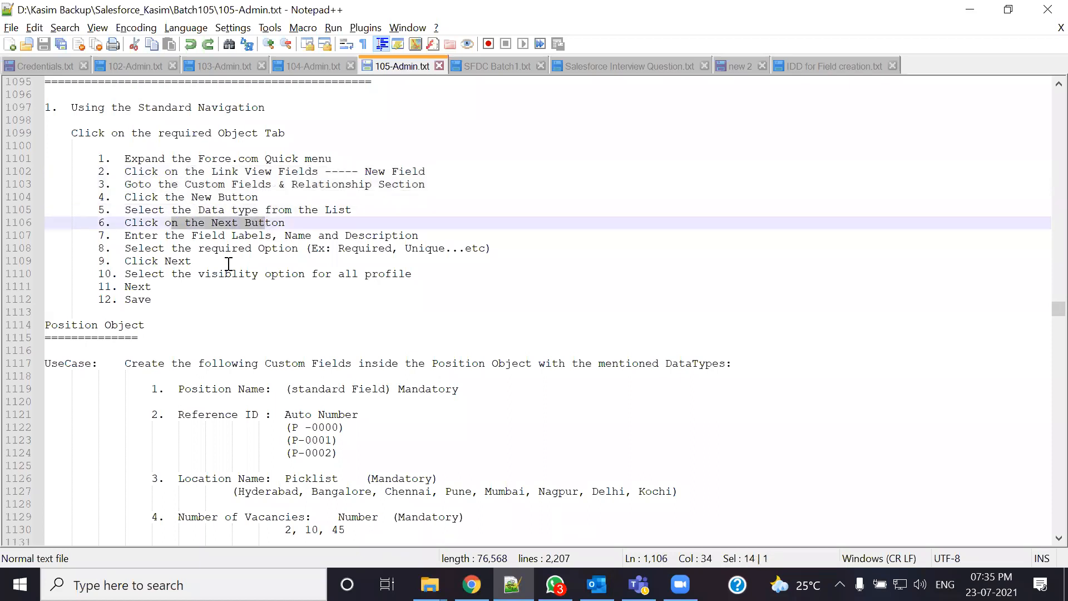
drag(162, 299, 98, 159)
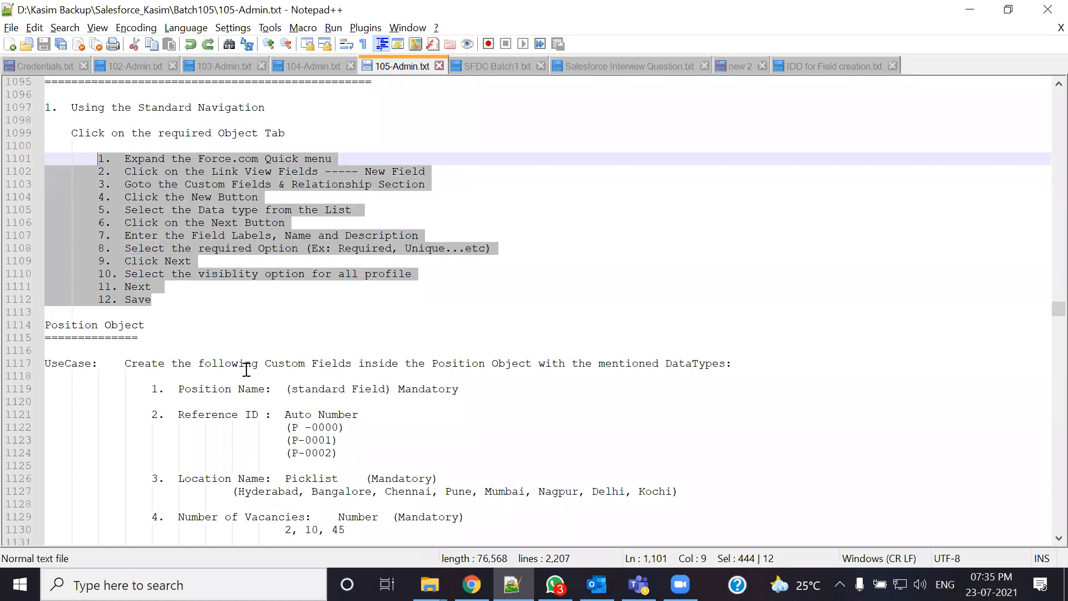
click(217, 331)
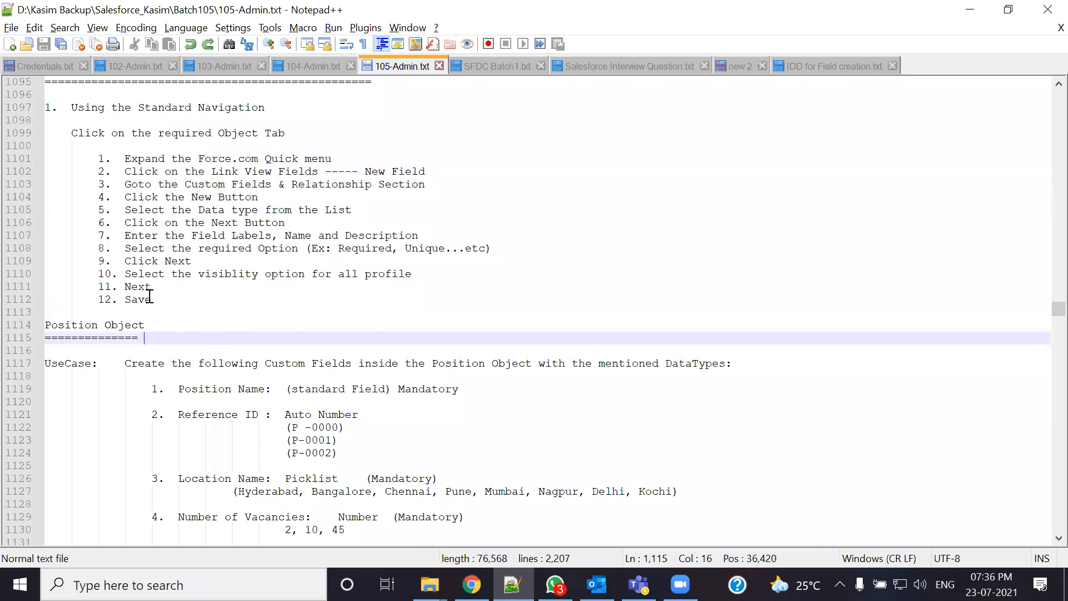
drag(152, 299, 73, 159)
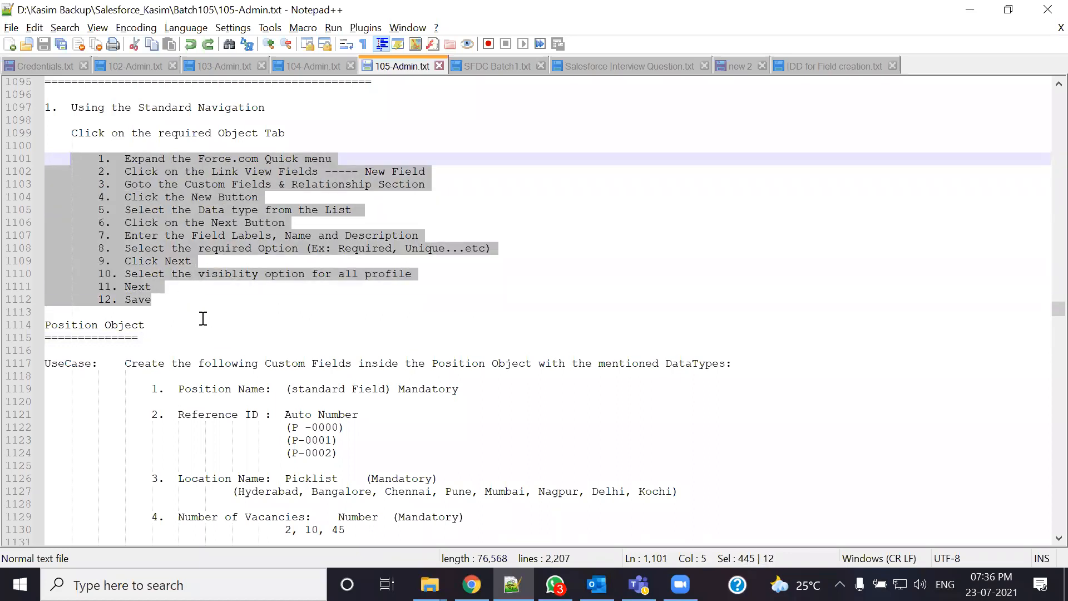
click(200, 159)
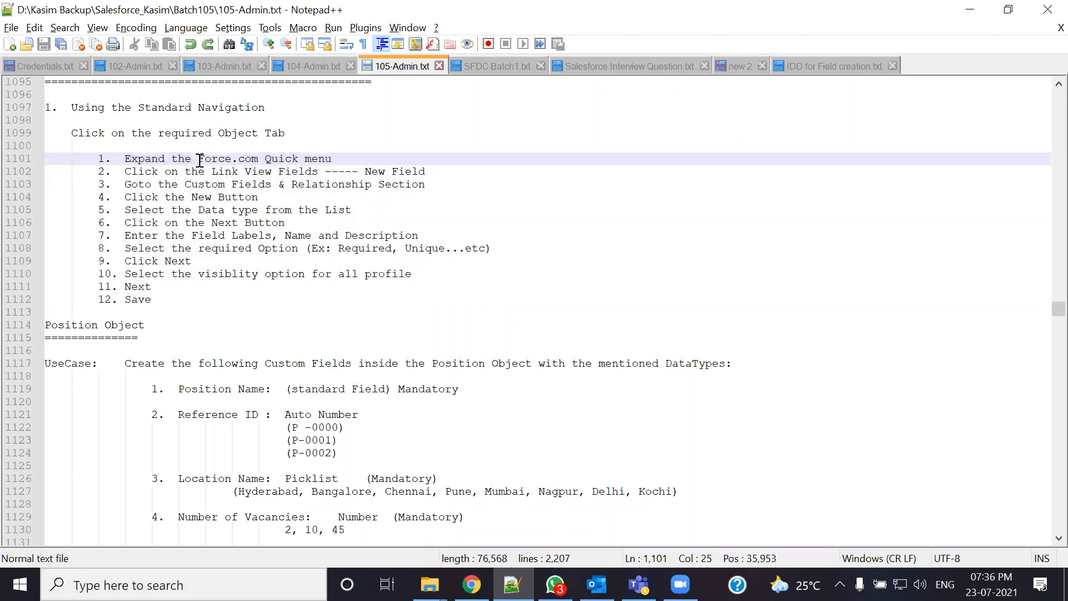
drag(199, 160, 332, 160)
drag(113, 172, 209, 293)
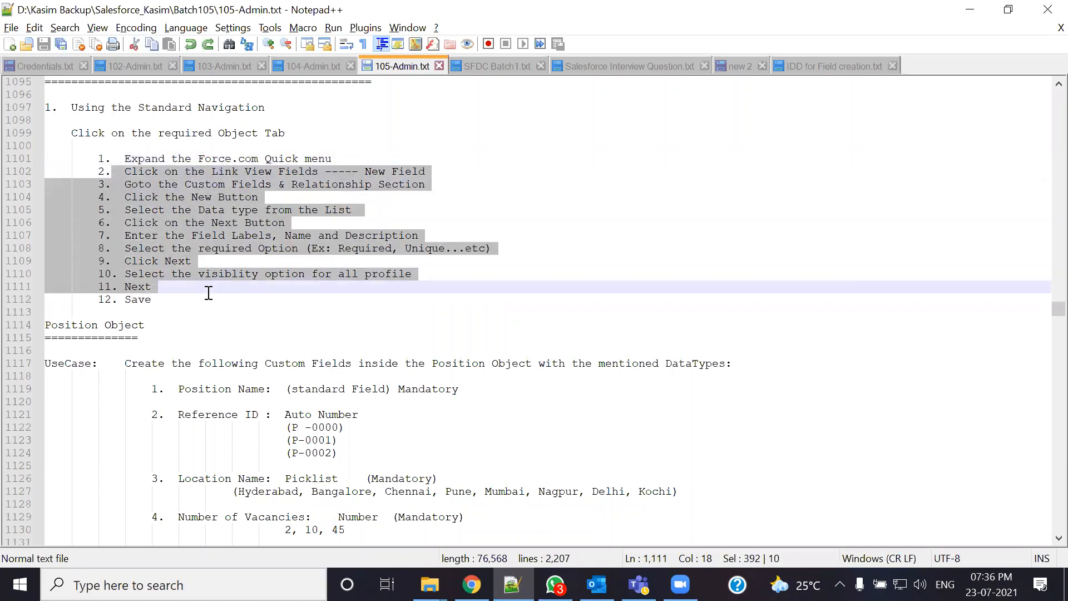
- Switch to Salesforce in Chrome and open the View Fields page of Hiring_Managers through the Force.com quick menu
key(alt+Tab)
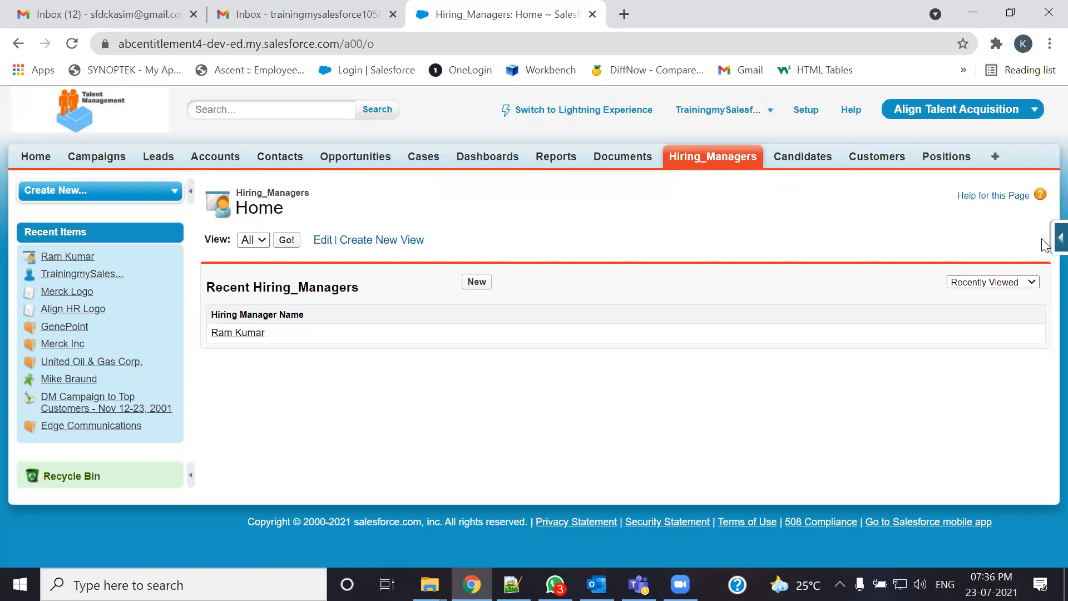
click(1059, 239)
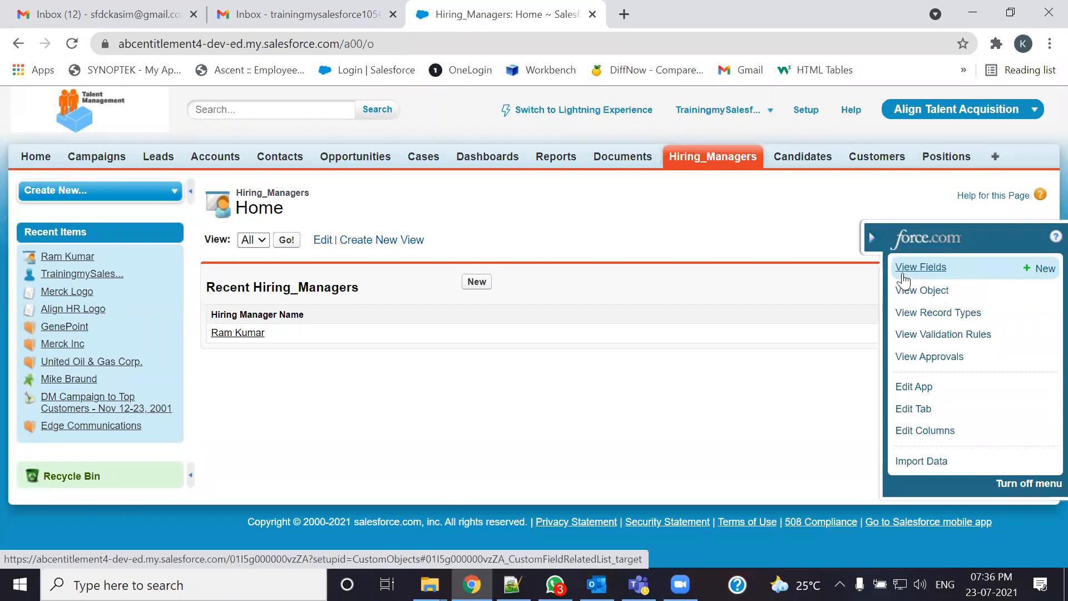
click(902, 271)
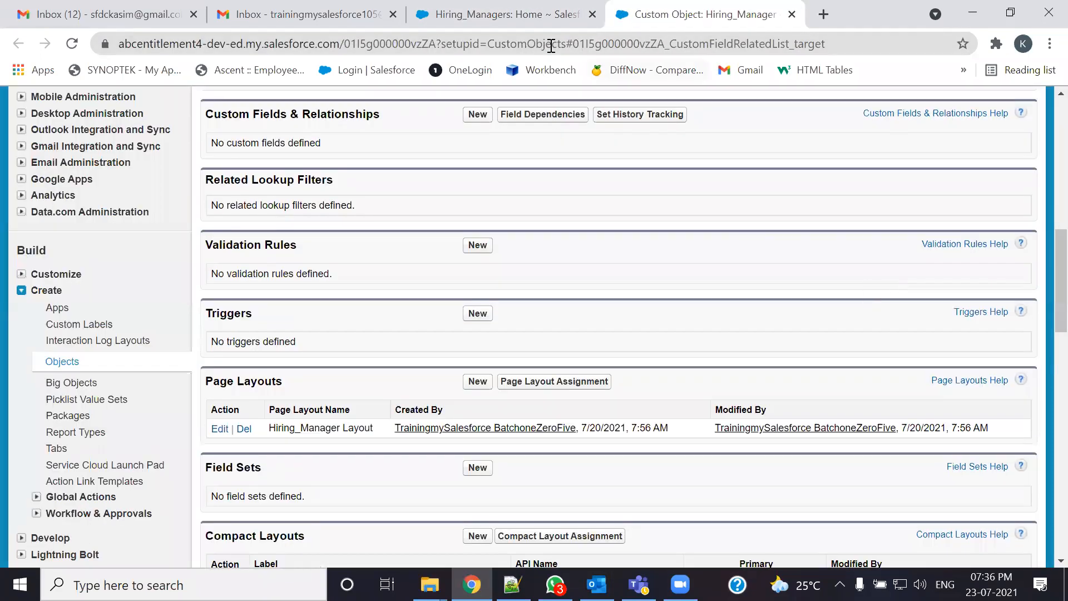
- Revisit the View Fields link on the Hiring_Managers home page and return to the Hiring_Manager custom object page
click(556, 14)
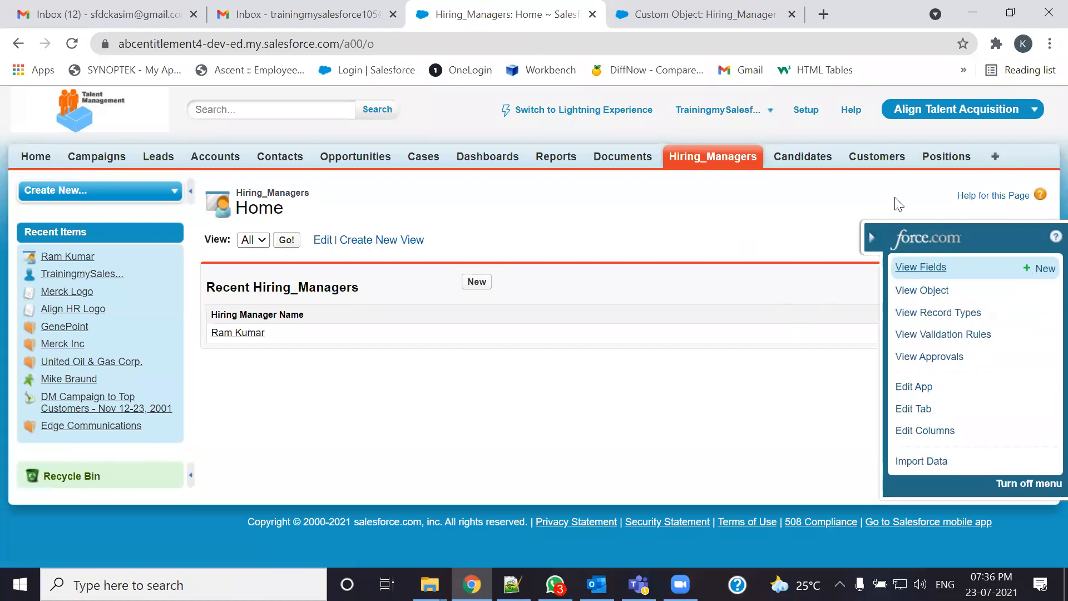
click(695, 14)
click(501, 13)
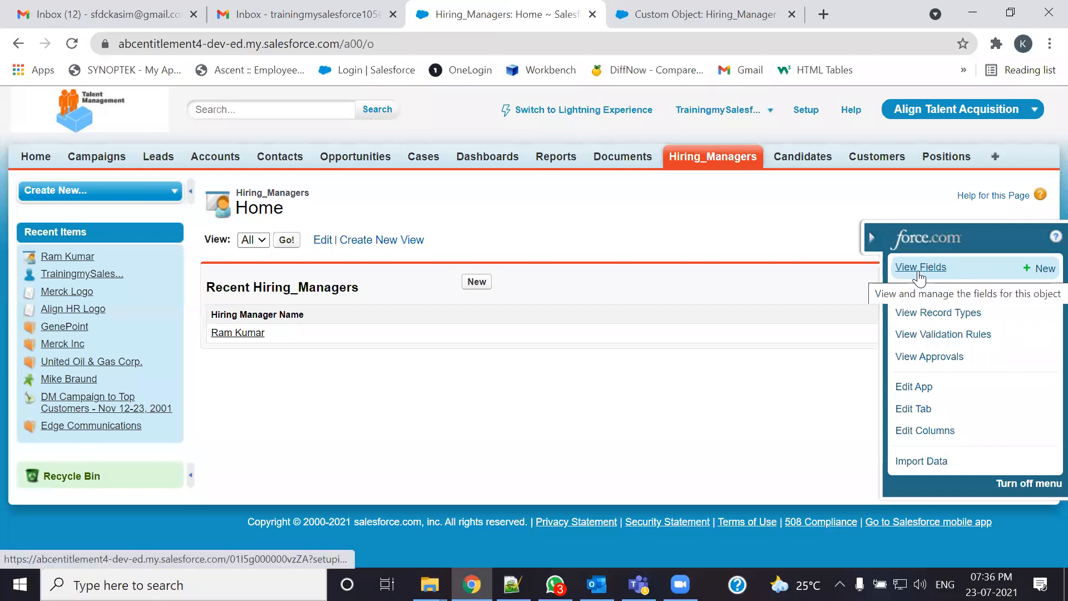
click(678, 13)
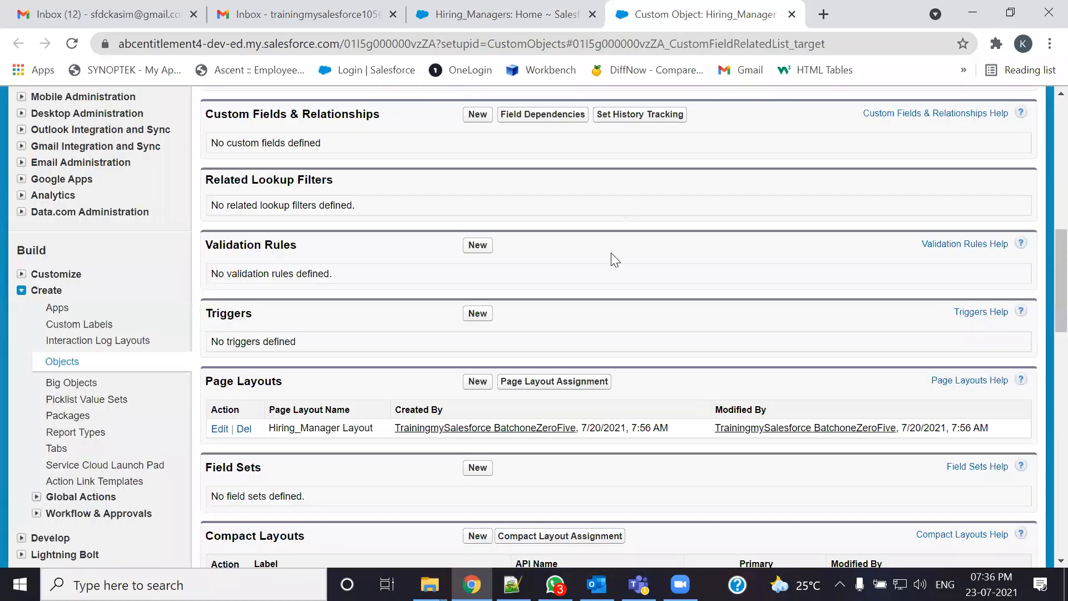
- Review the Hiring_Manager object's definition details and highlight its Standard Fields heading
scroll(631, 417, up, 10)
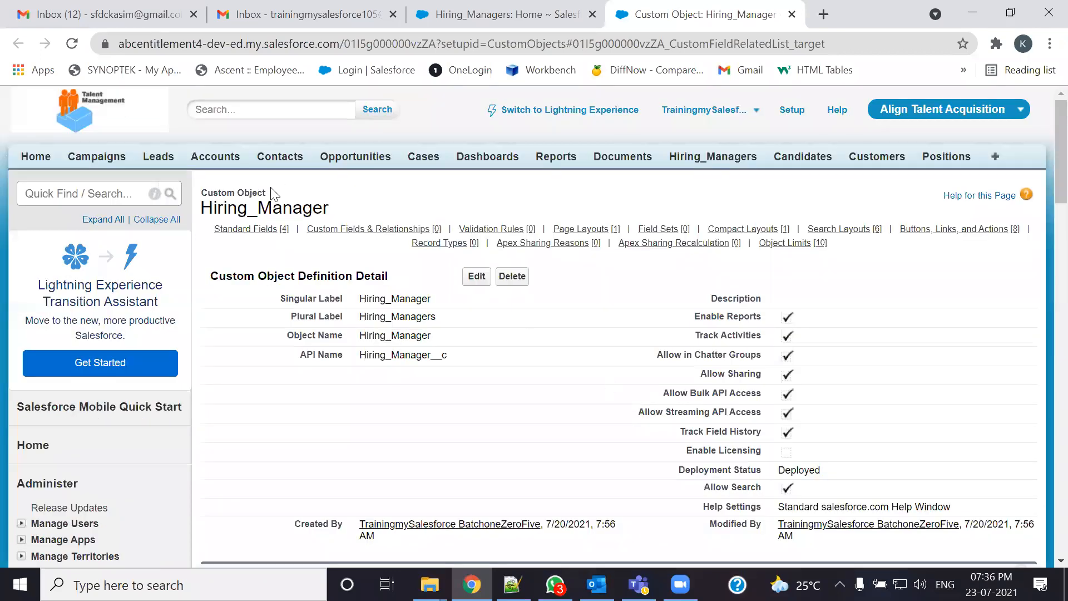
scroll(275, 309, down, 5)
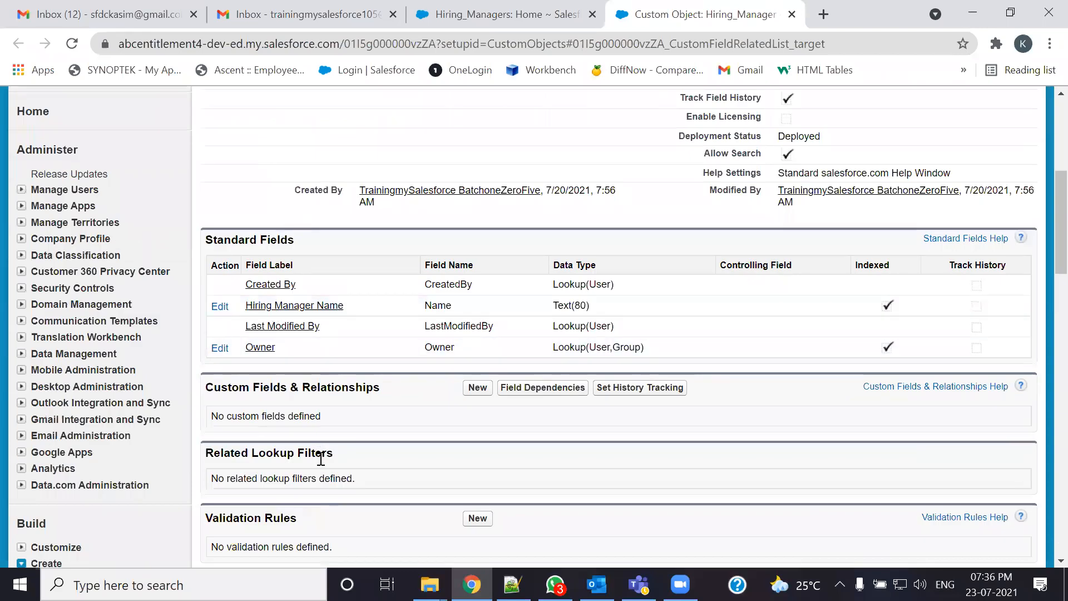
drag(303, 240, 202, 237)
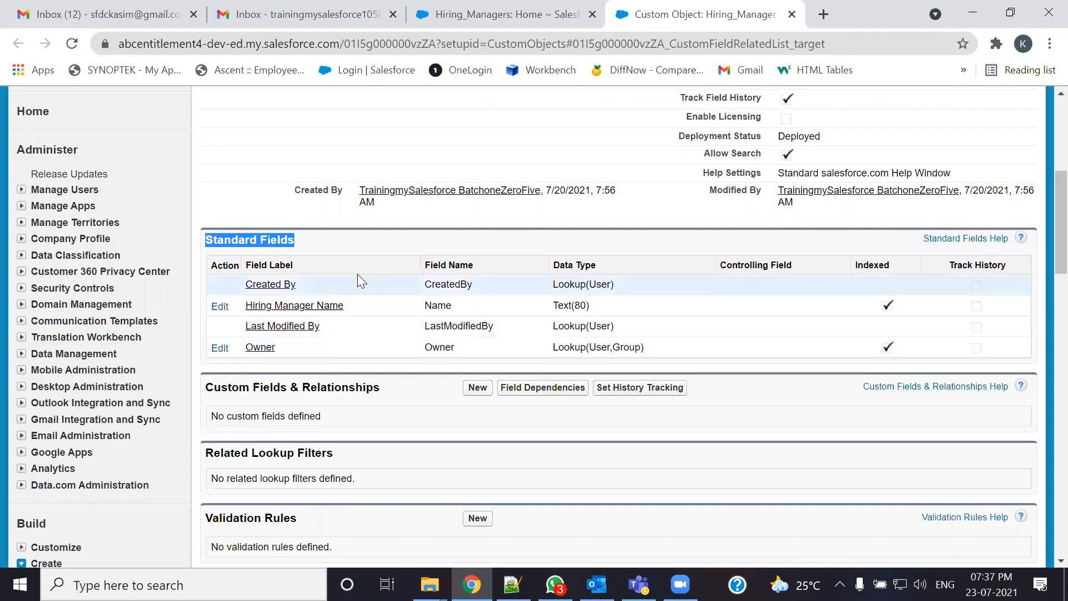
- Look through the Hiring_Manager page's sections from Custom Fields & Relationships to Apex Sharing Recalculation and return to Standard Fields
scroll(359, 275, down, 1)
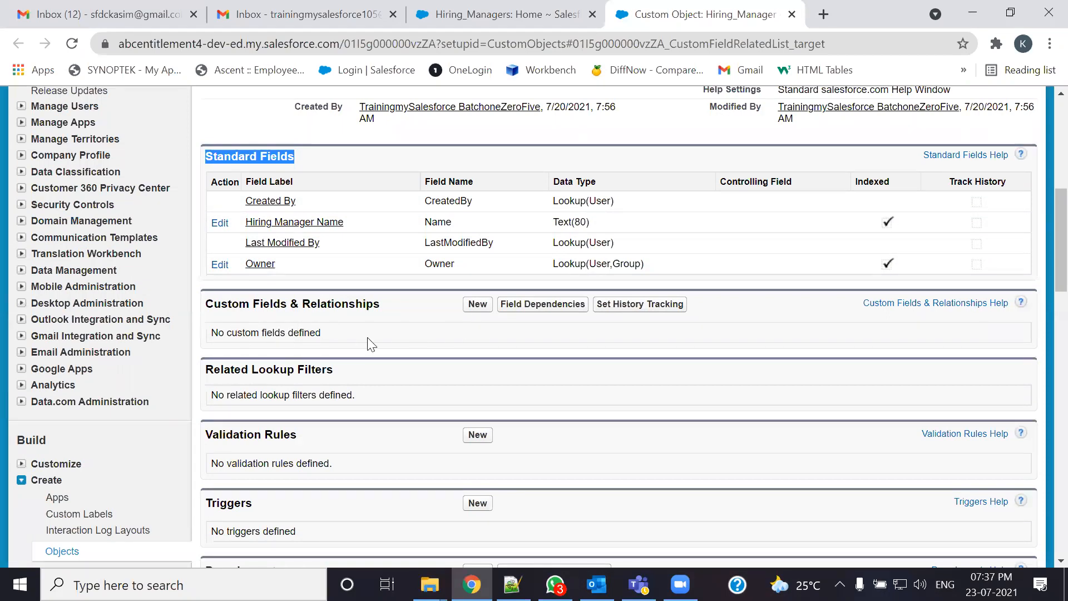
scroll(348, 372, down, 1)
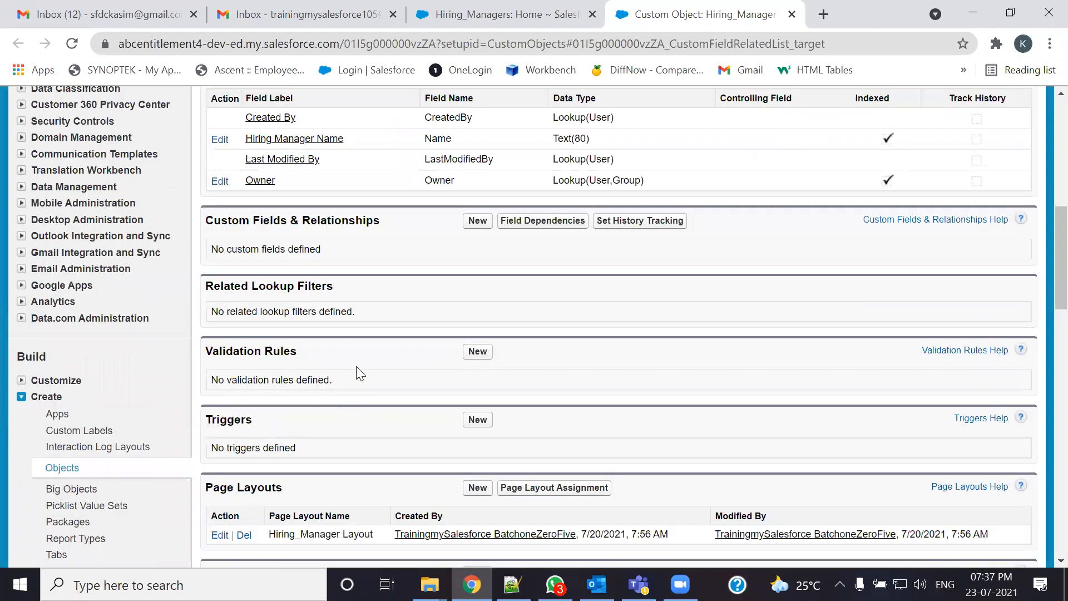
scroll(356, 366, down, 1)
scroll(272, 364, down, 4)
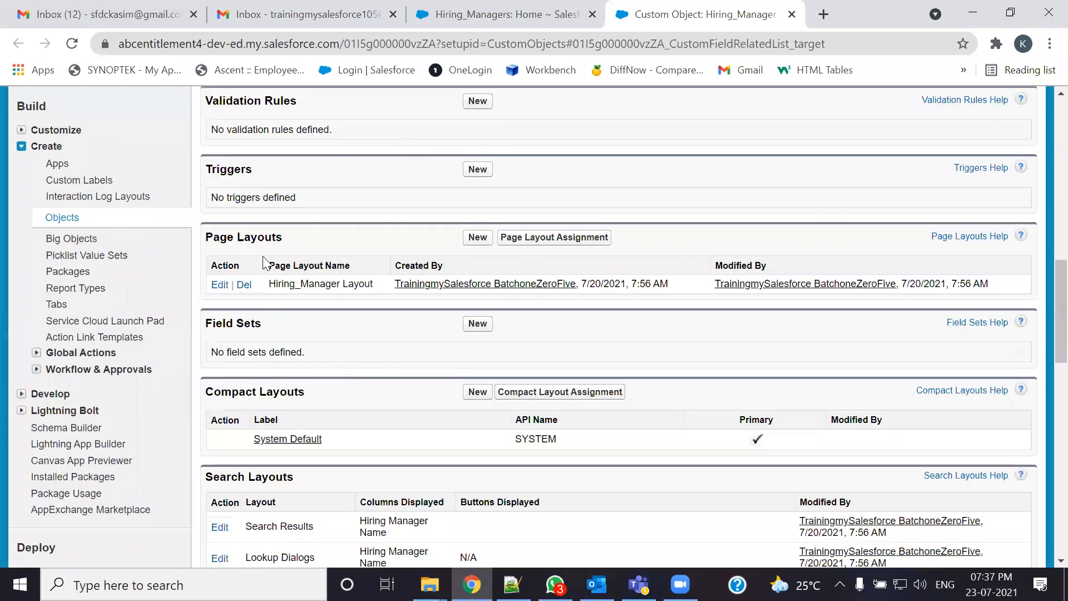
scroll(286, 423, down, 3)
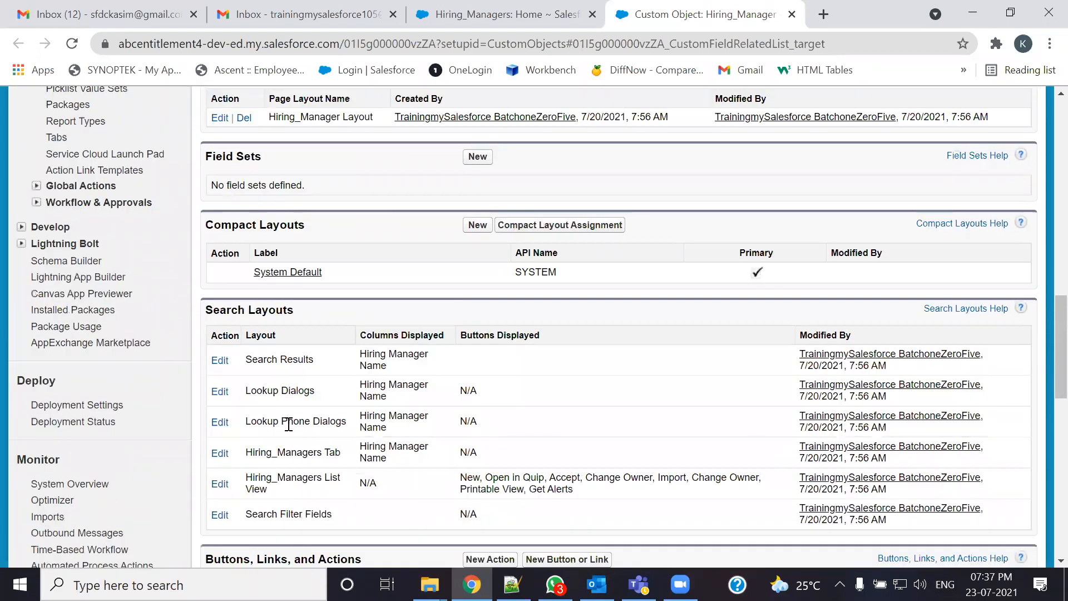
scroll(304, 430, down, 7)
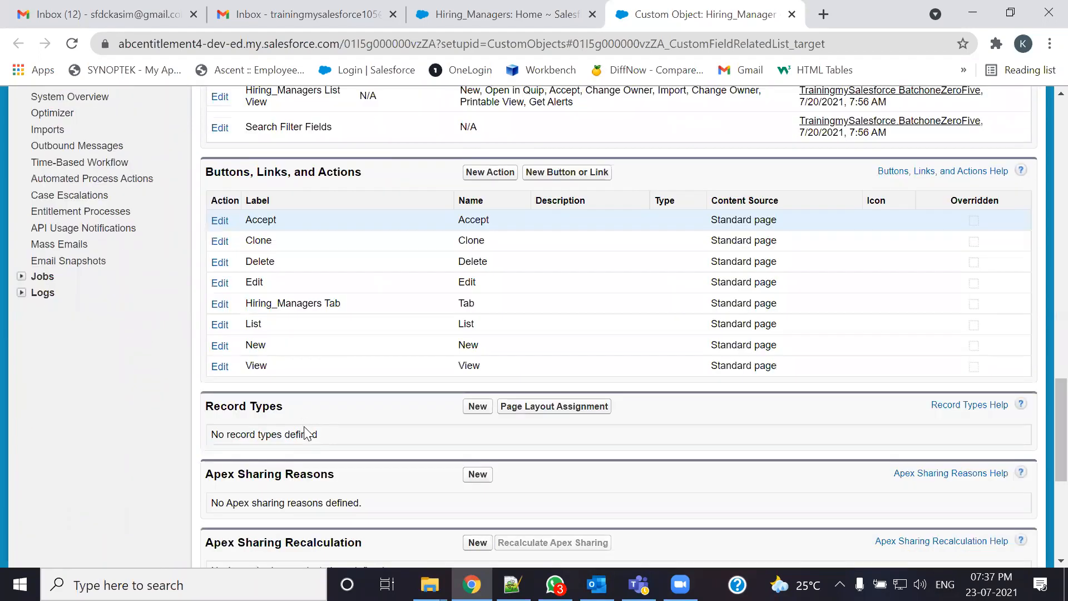
scroll(303, 427, down, 6)
scroll(305, 426, up, 15)
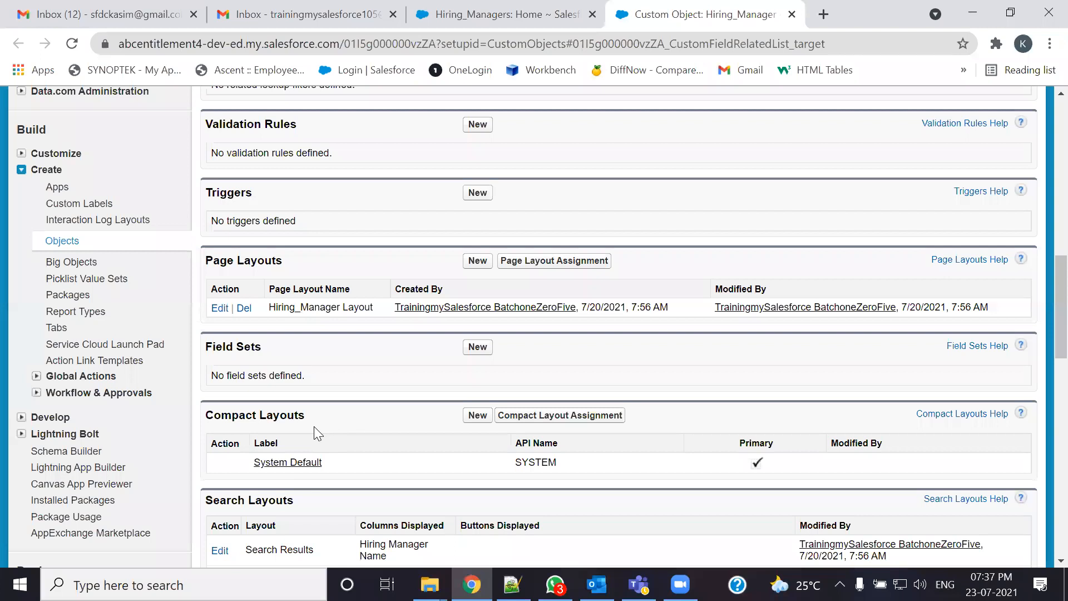
scroll(314, 427, up, 8)
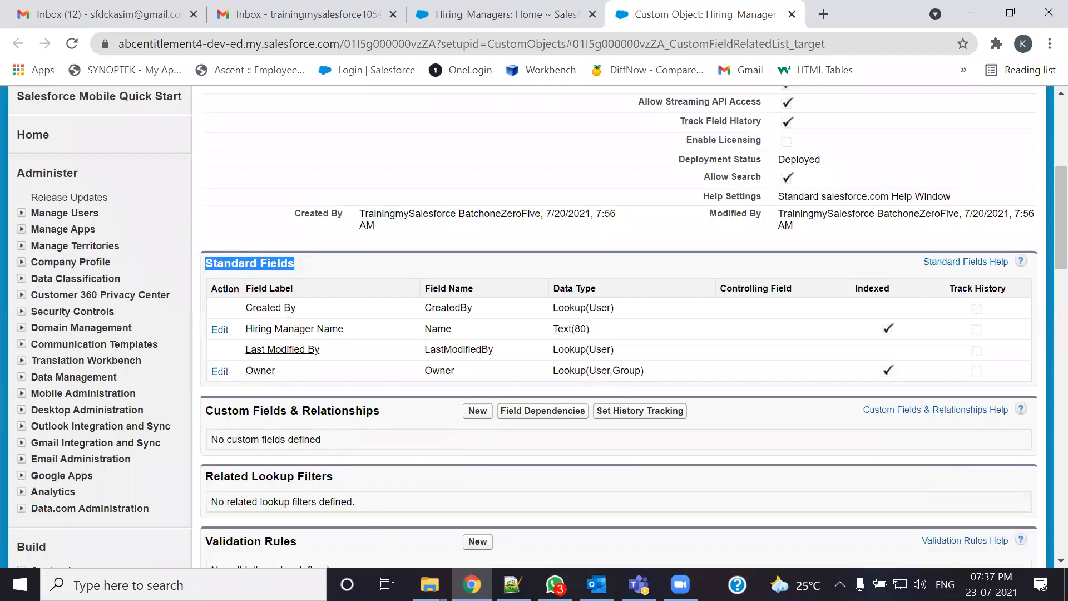
- Switch to Notepad++ and highlight "Custom Fields & Relationship Section" in step 3 of the Standard Navigation instructions
key(alt+Tab)
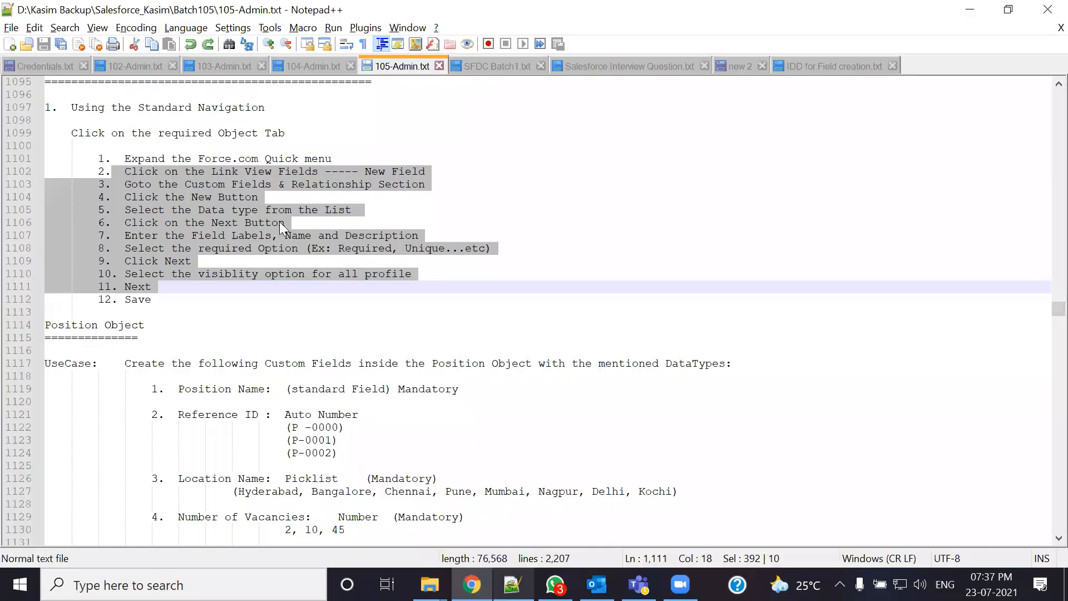
click(270, 197)
drag(185, 184, 432, 186)
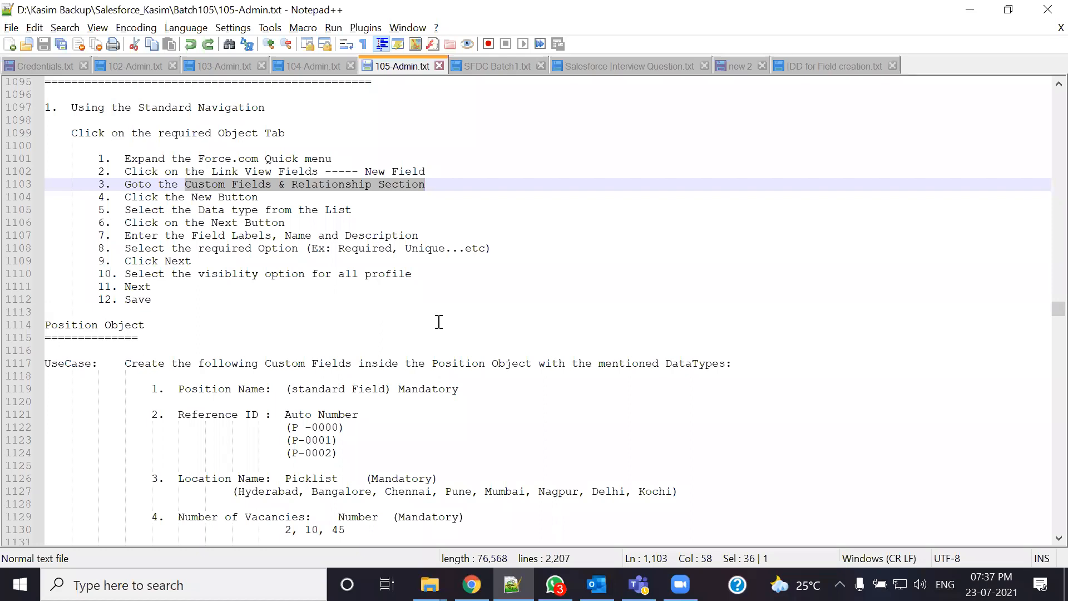
- Switch back to Chrome and locate the Custom Fields & Relationships section on the Hiring_Manager page
key(alt+Tab)
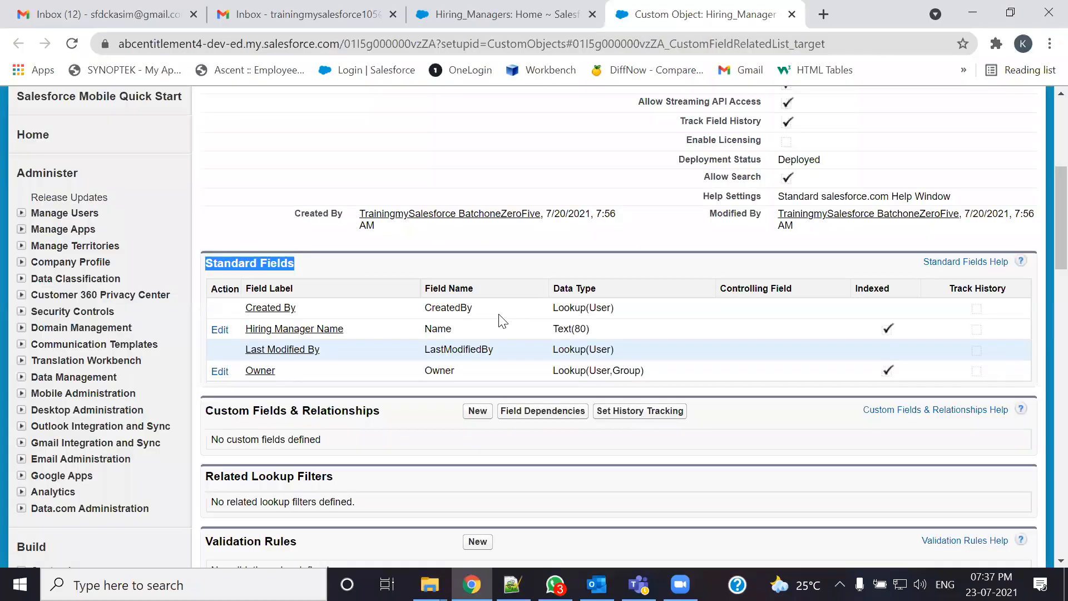
scroll(835, 380, up, 1)
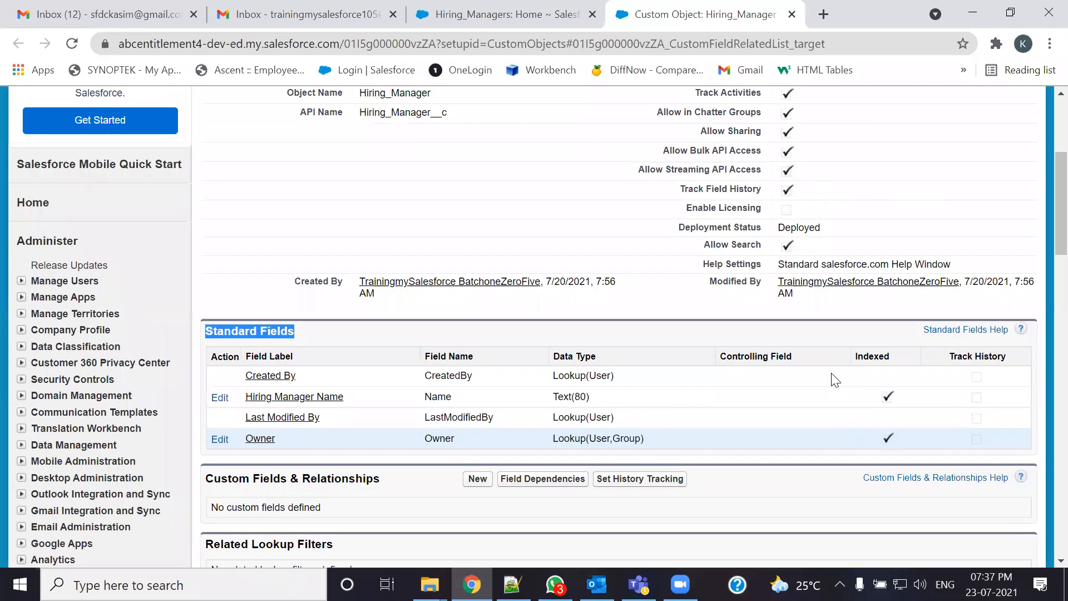
scroll(919, 311, up, 1)
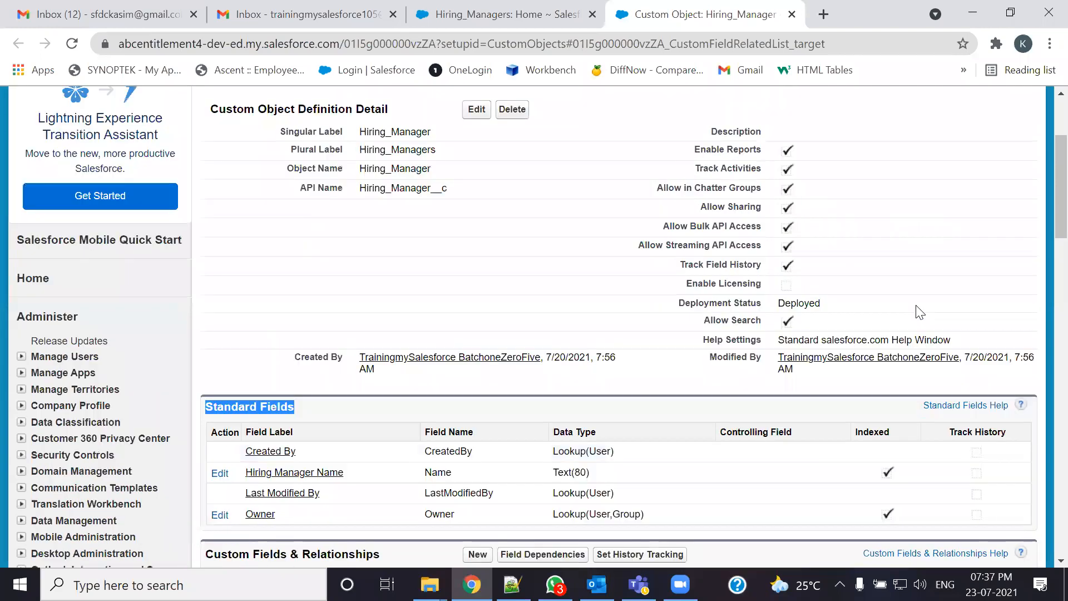
scroll(920, 311, down, 3)
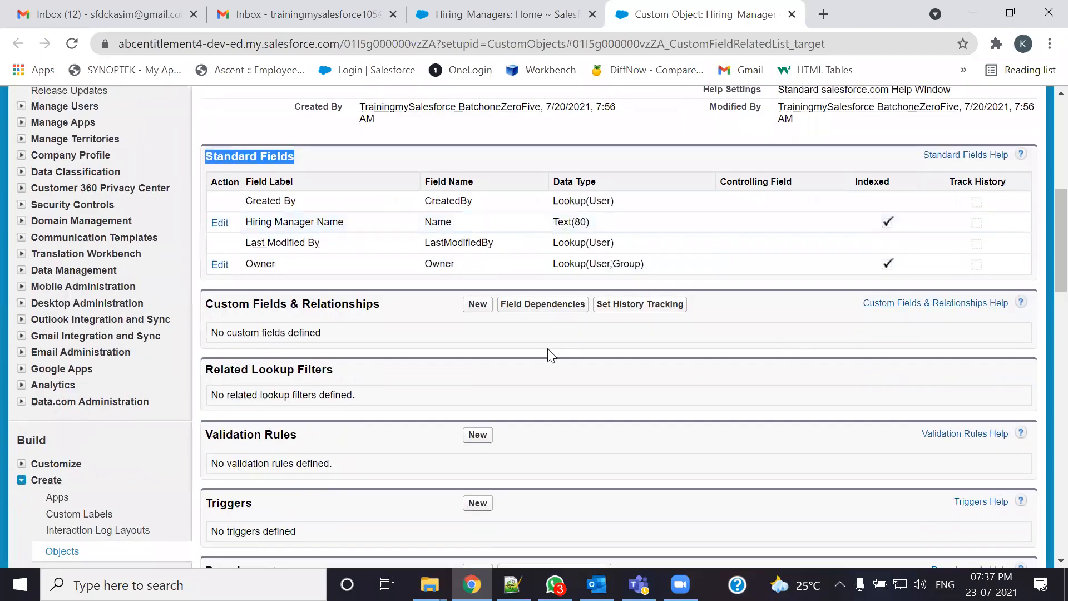
drag(379, 305, 189, 311)
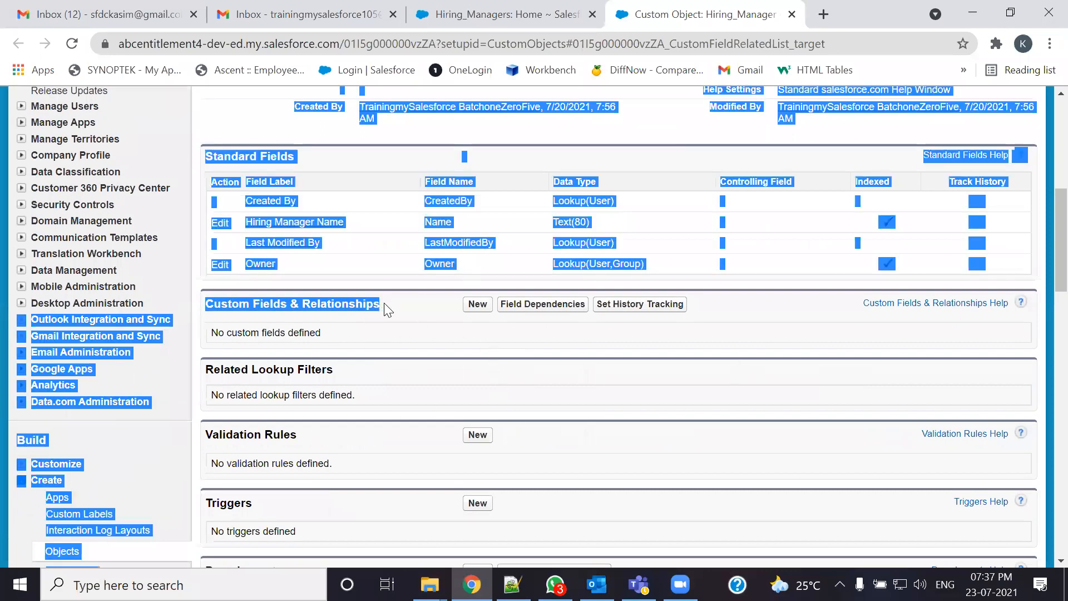
click(394, 340)
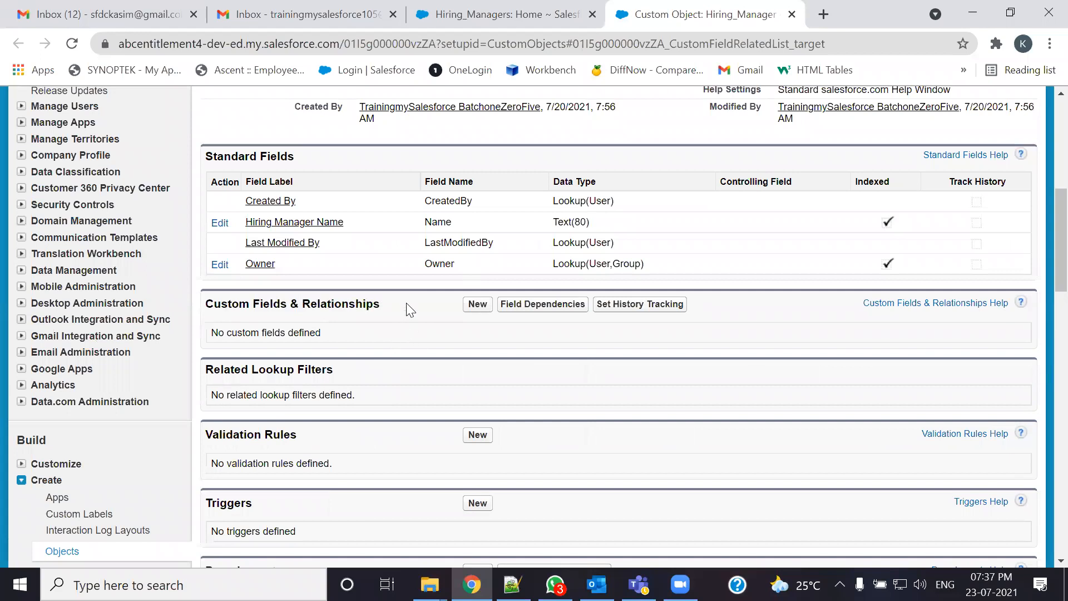
- Look over the sections below Custom Fields & Relationships, and highlight the Custom Fields & Relationships heading
scroll(753, 333, down, 1)
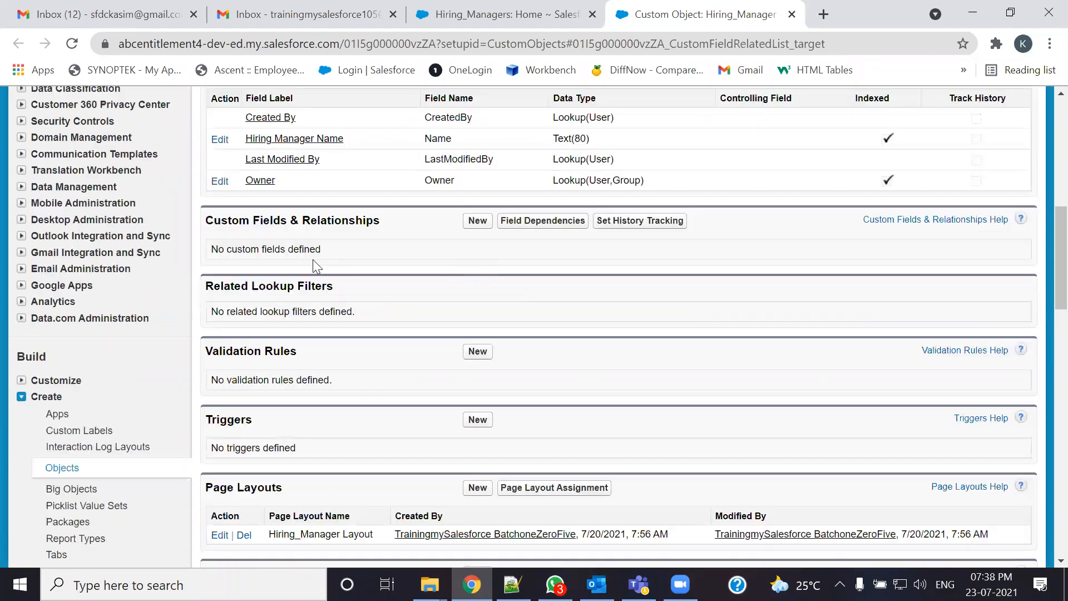
scroll(334, 312, down, 2)
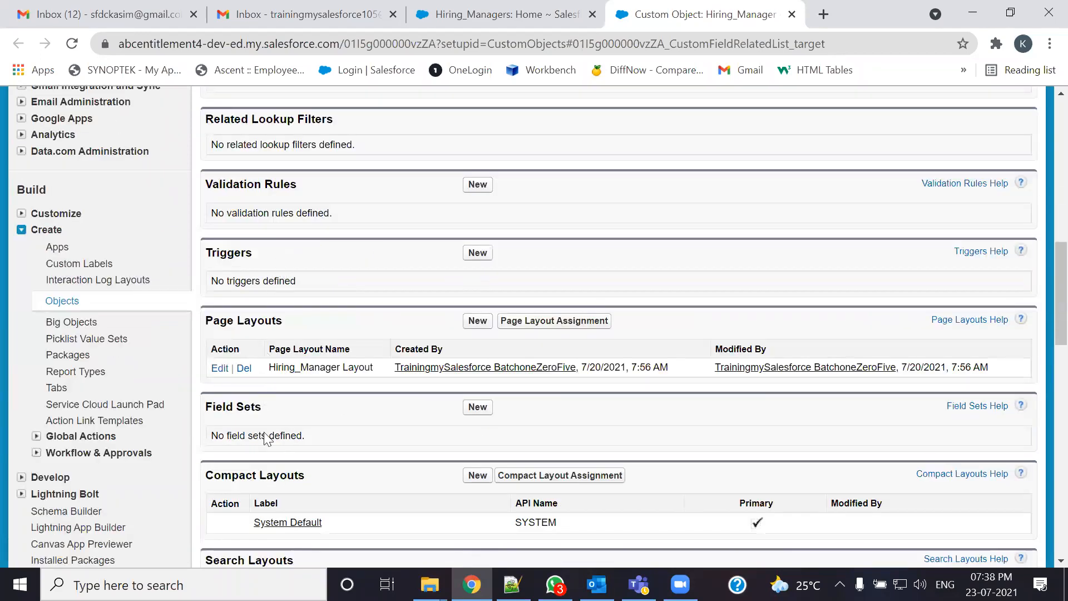
scroll(264, 523, down, 2)
scroll(290, 395, up, 5)
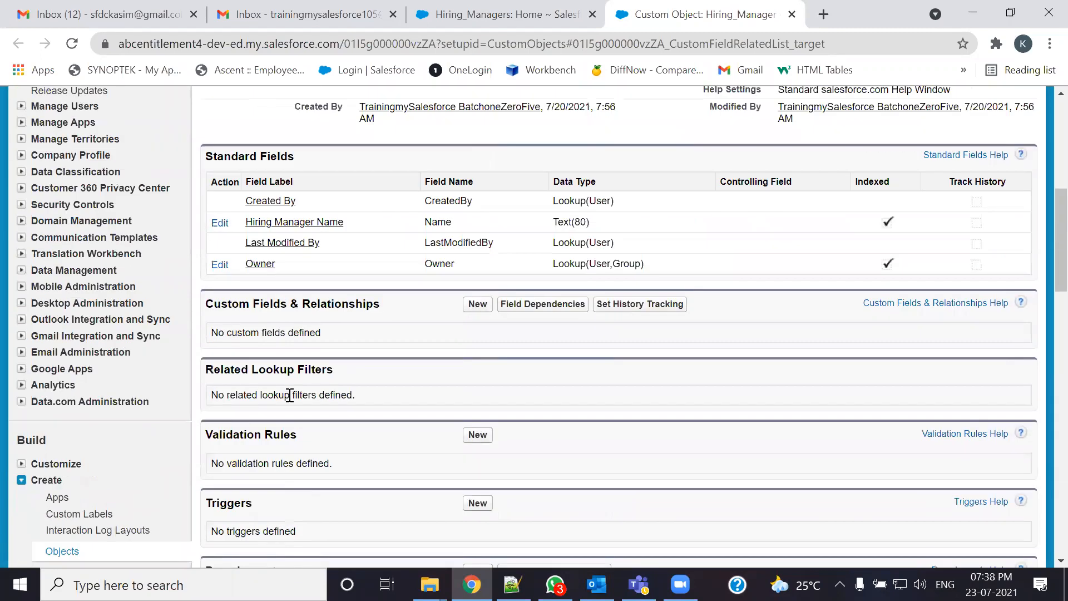
drag(389, 305, 208, 307)
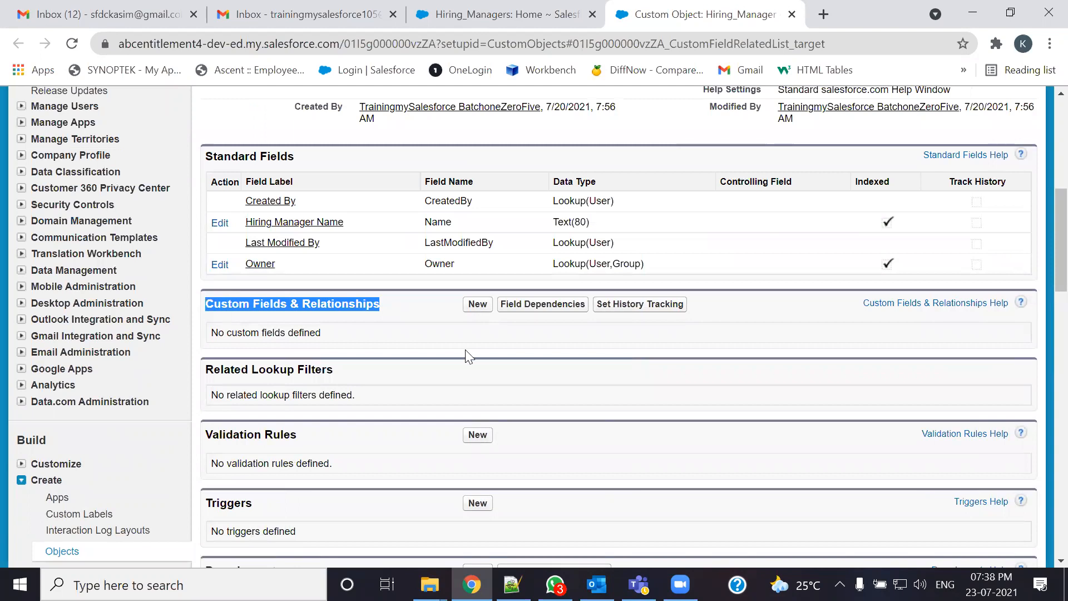
scroll(1041, 219, up, 3)
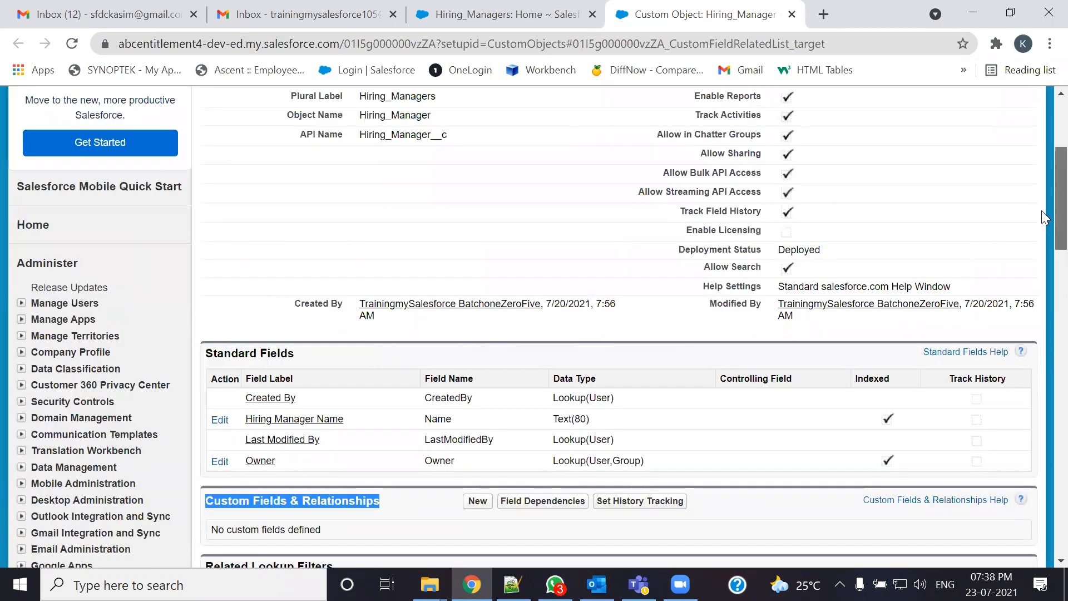
- Look through the Hiring_Manager page's sections below Custom Fields & Relationships down to Object Limits, and return to the object's section links
scroll(1042, 262, down, 7)
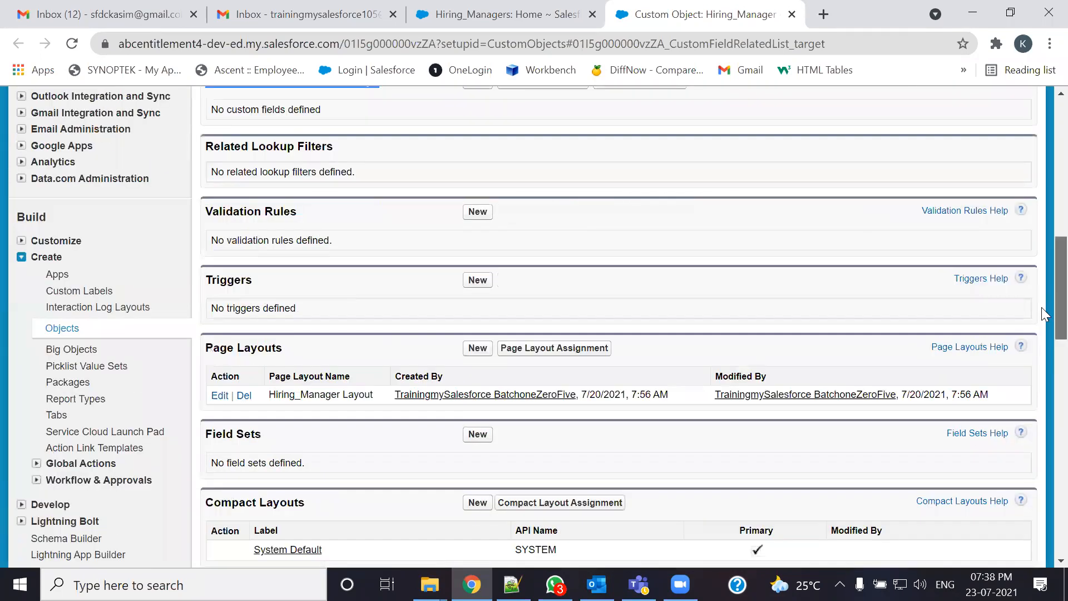
scroll(1041, 317, down, 2)
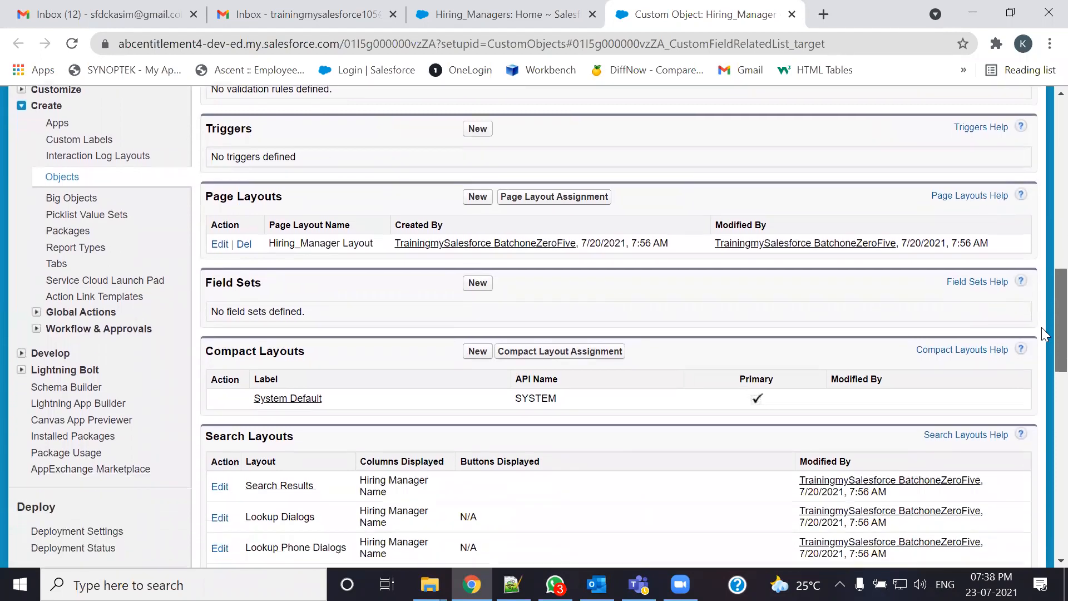
scroll(1042, 344, down, 2)
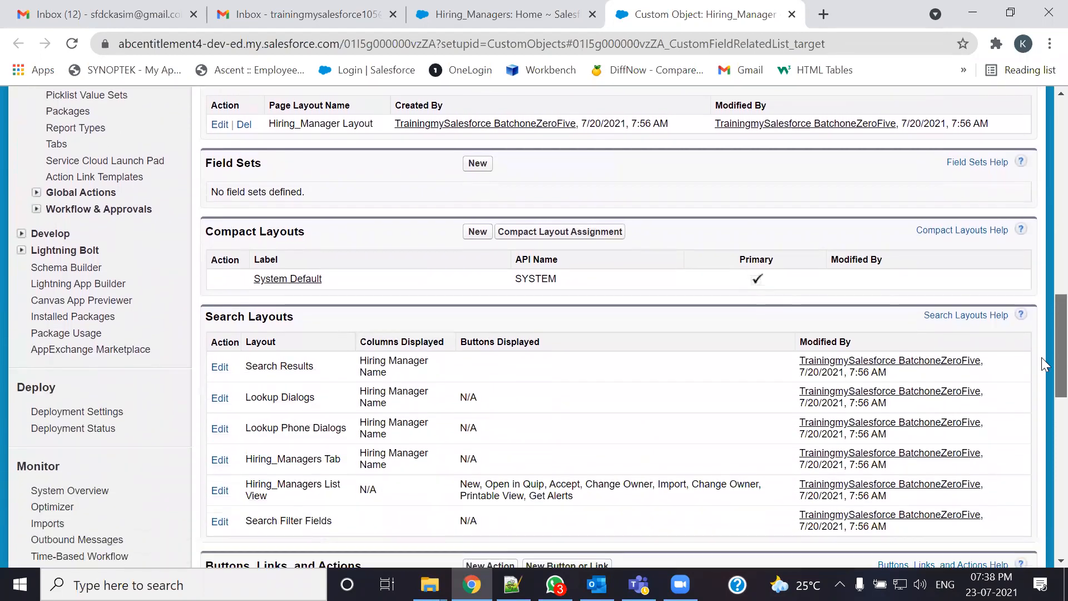
scroll(1042, 383, down, 5)
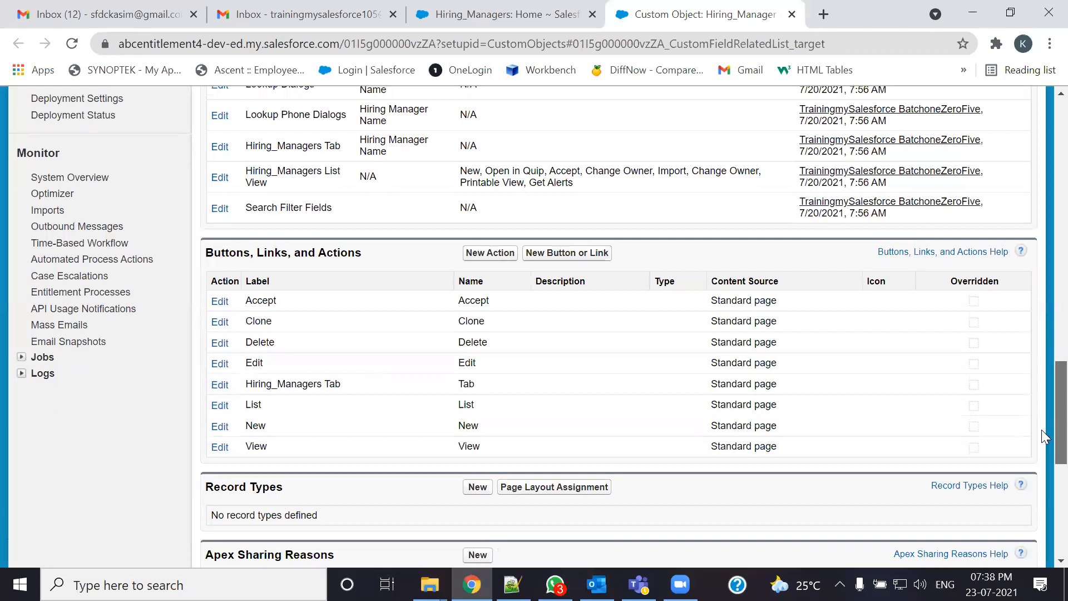
scroll(1041, 440, down, 1)
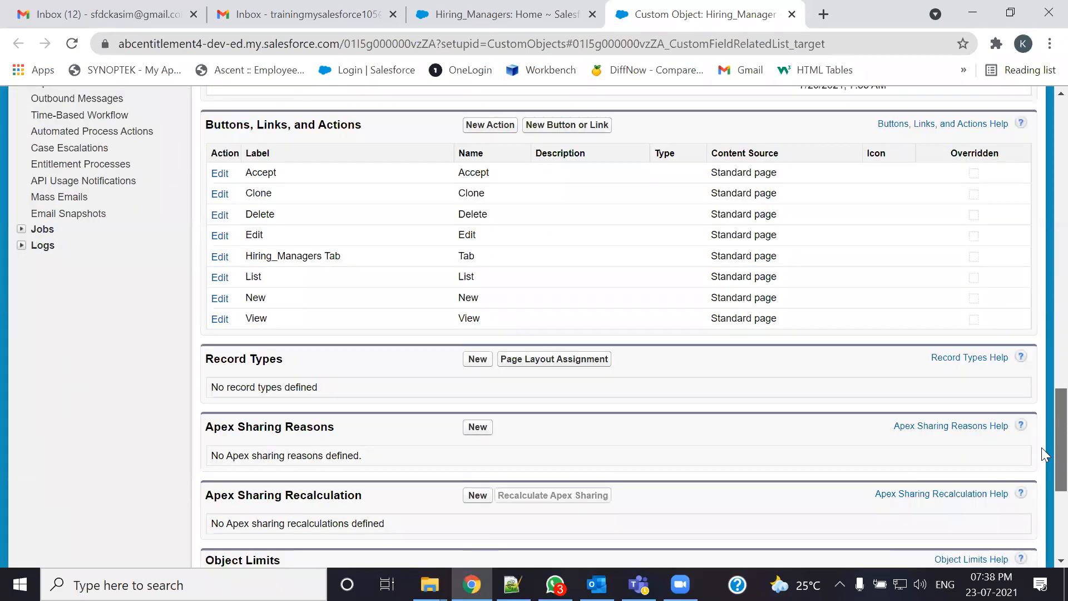
scroll(1042, 447, down, 4)
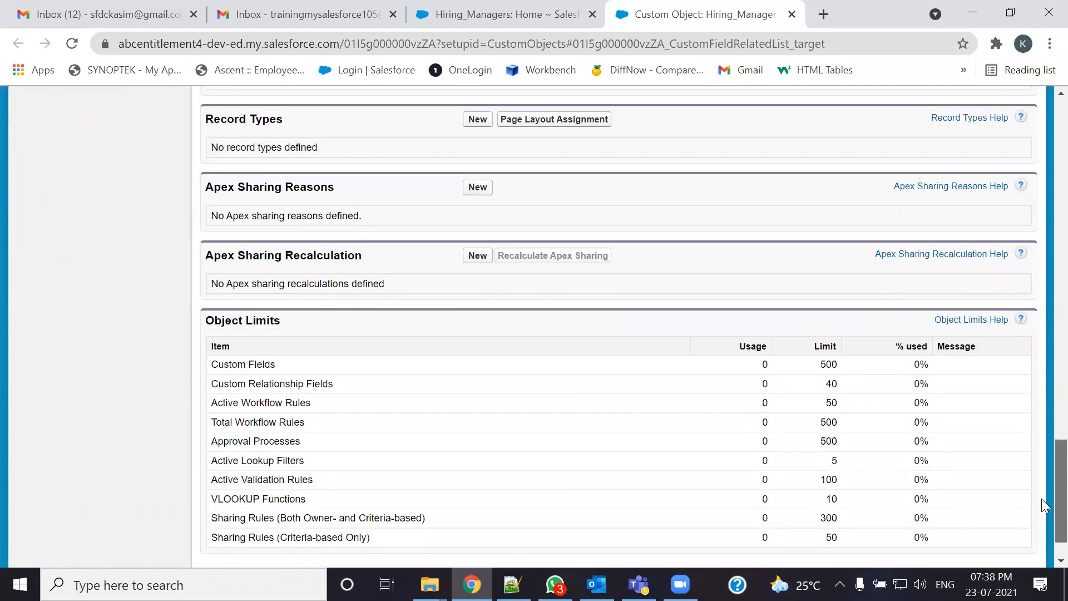
scroll(1041, 498, up, 3)
drag(1041, 457, 1041, 239)
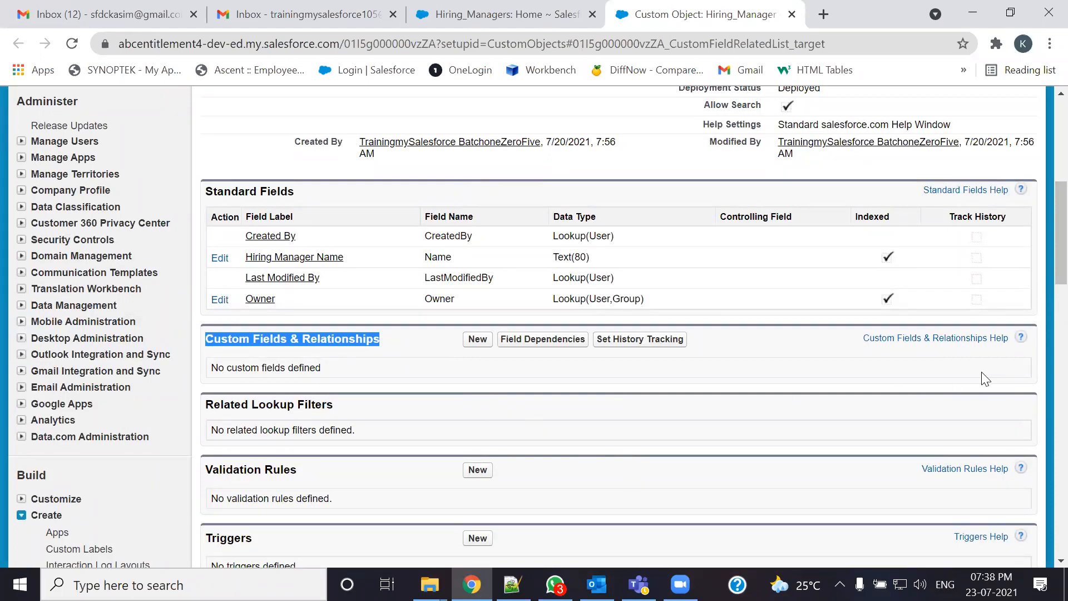
scroll(982, 377, up, 7)
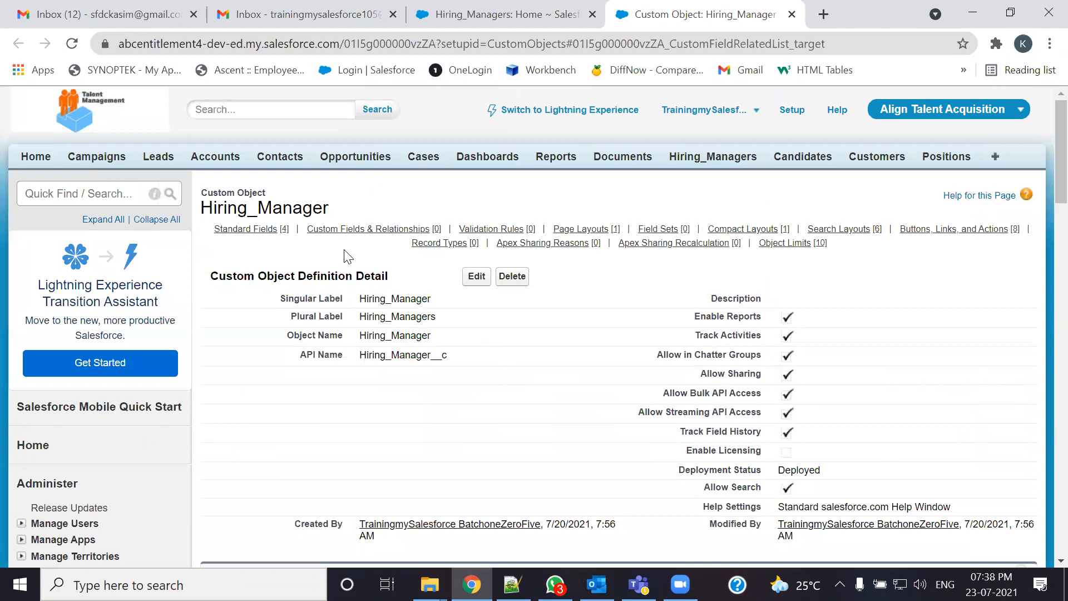
- Preview the Validation Rules section from the Hiring_Manager section links and jump to Custom Fields & Relationships
mouse_move(953, 228)
mouse_move(497, 239)
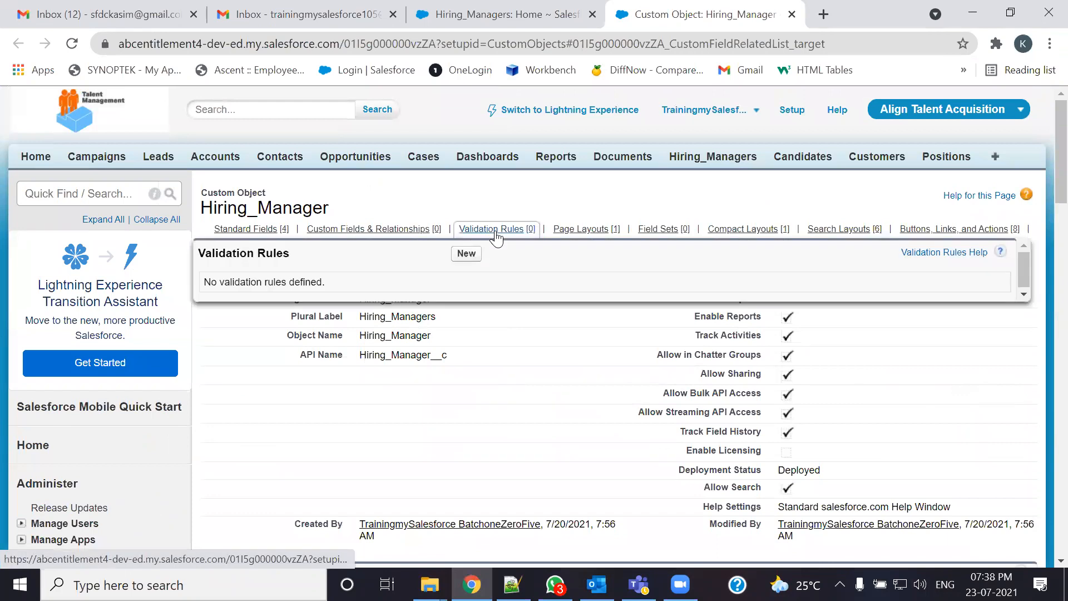
click(356, 229)
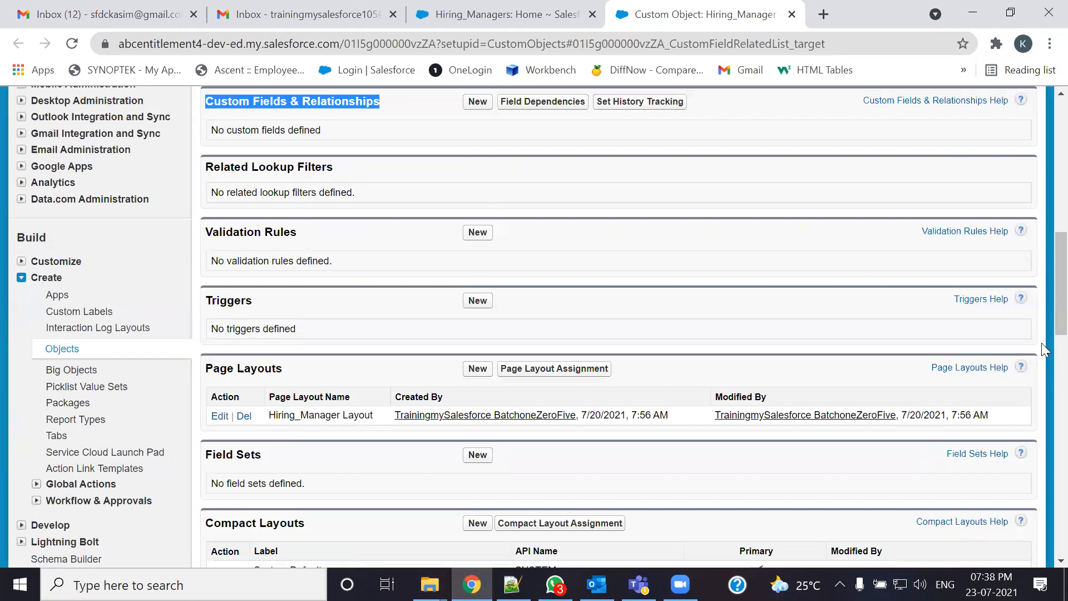
- Look over the full Hiring_Manager page down to Object Limits and come back to the Standard Fields and Custom Fields & Relationships sections
scroll(1041, 351, up, 6)
scroll(1042, 328, down, 4)
scroll(1042, 322, down, 20)
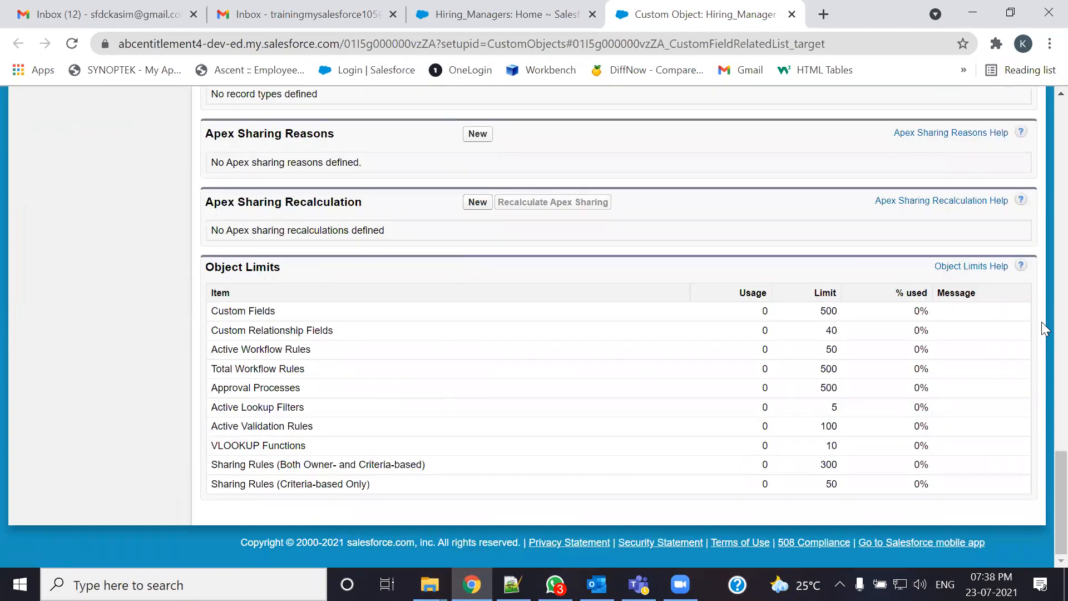
scroll(1042, 513, up, 20)
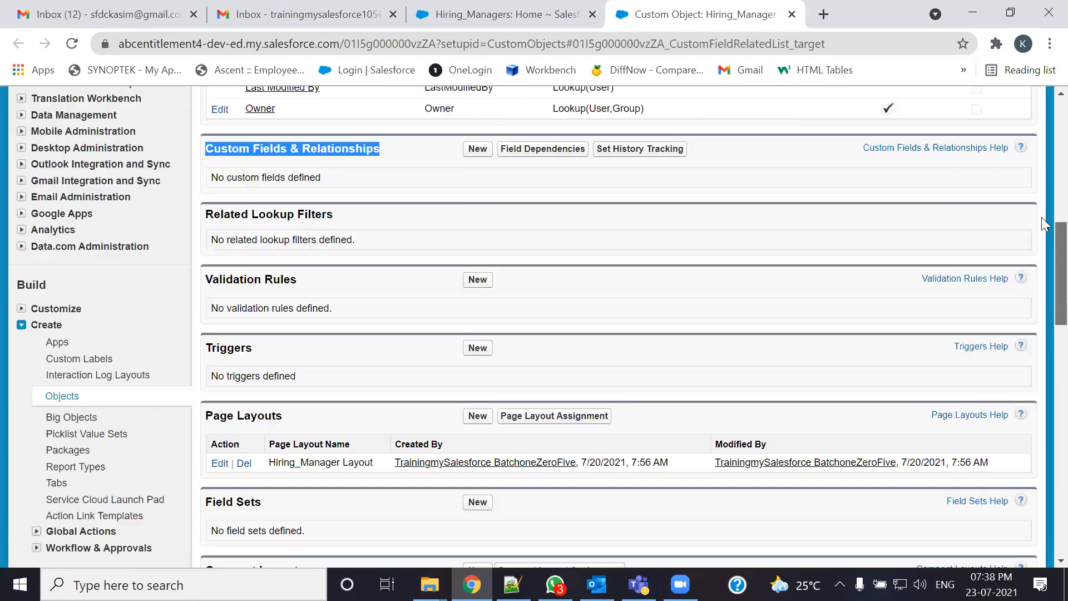
scroll(539, 370, up, 1)
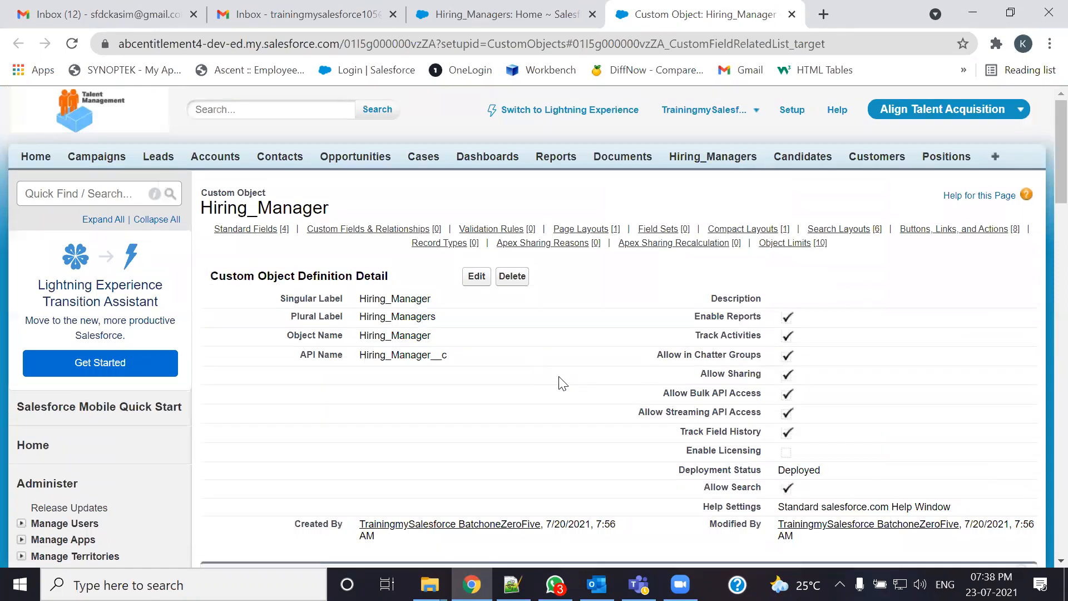
scroll(562, 383, down, 20)
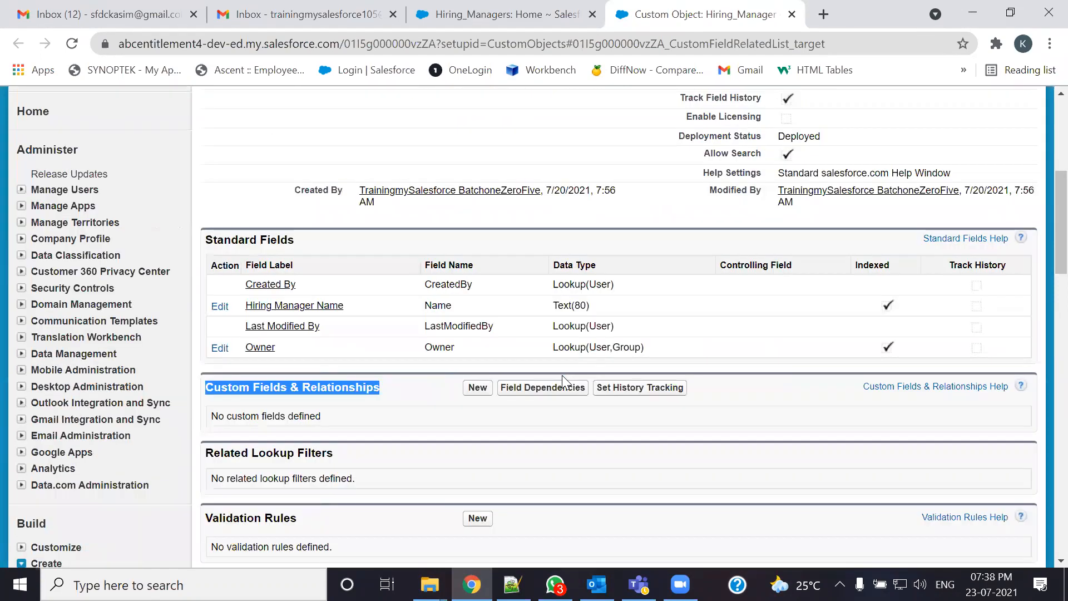
- Jump to the Compact Layouts section through the Hiring_Manager section links and return to the object's definition details
scroll(766, 427, up, 8)
scroll(766, 426, up, 10)
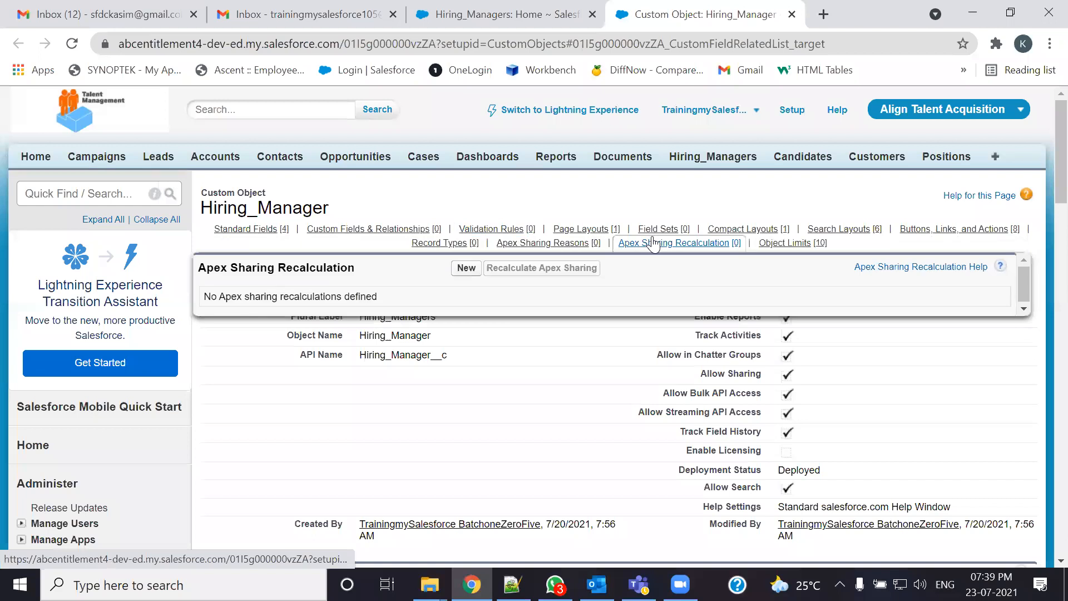
click(730, 229)
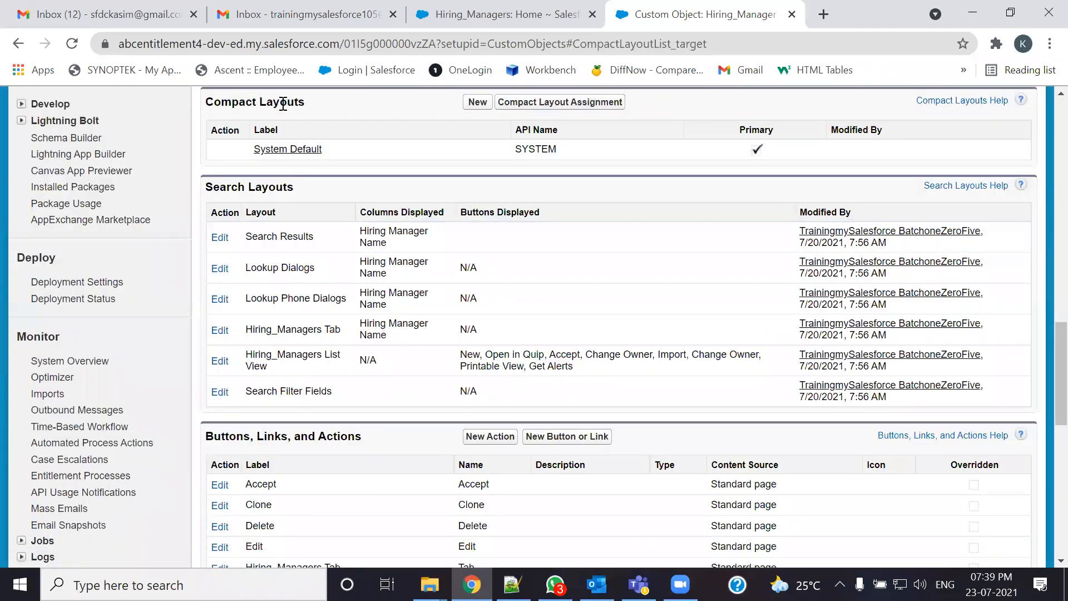
drag(1061, 346, 1061, 131)
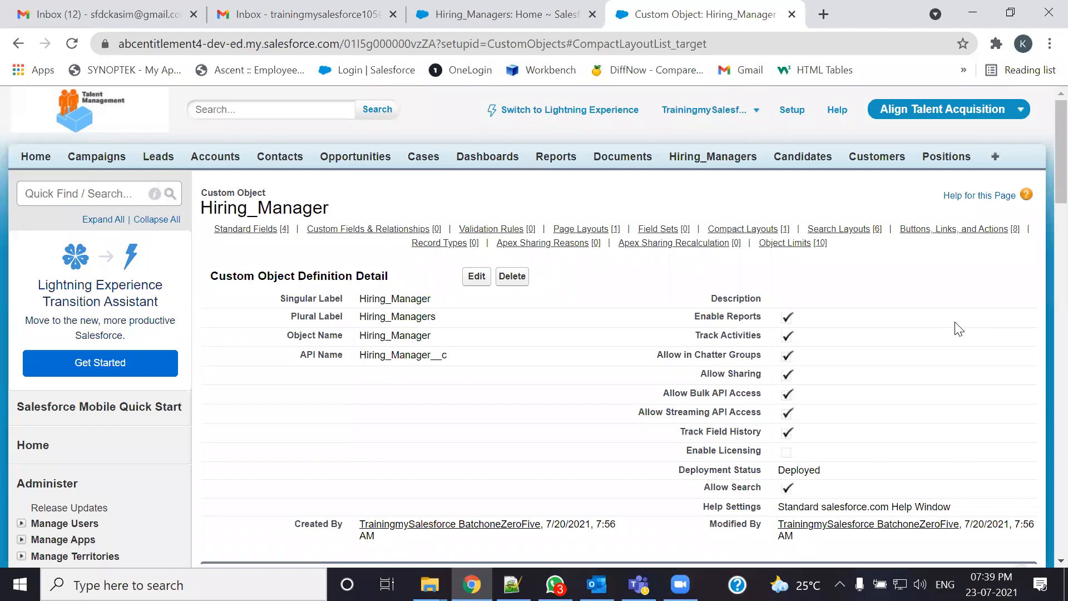
- Start a new custom field from the Hiring_Manager Custom Fields & Relationships section and look over the available data types
click(368, 233)
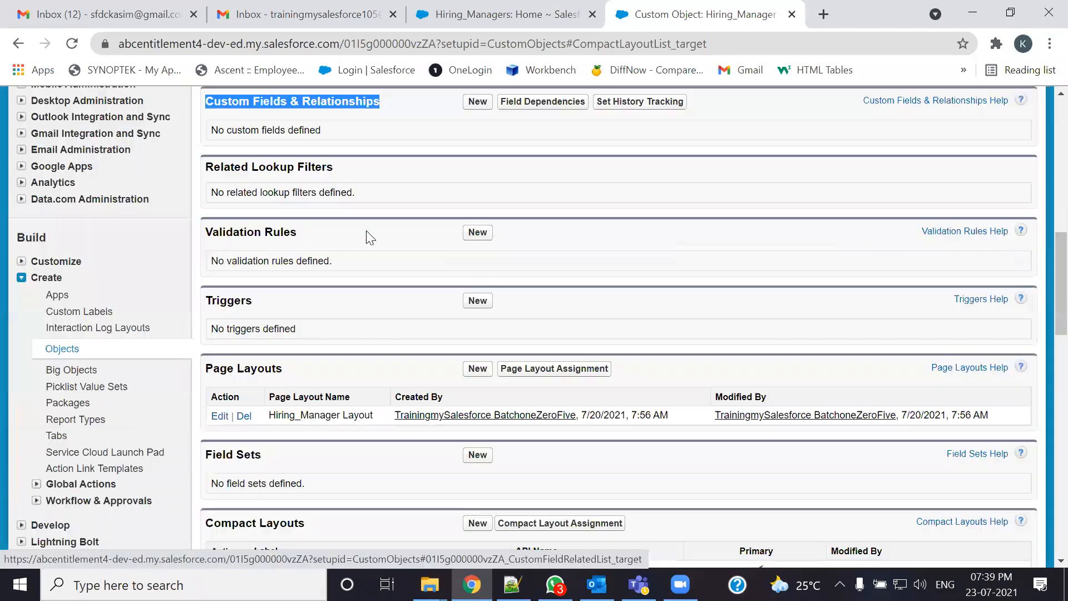
click(479, 110)
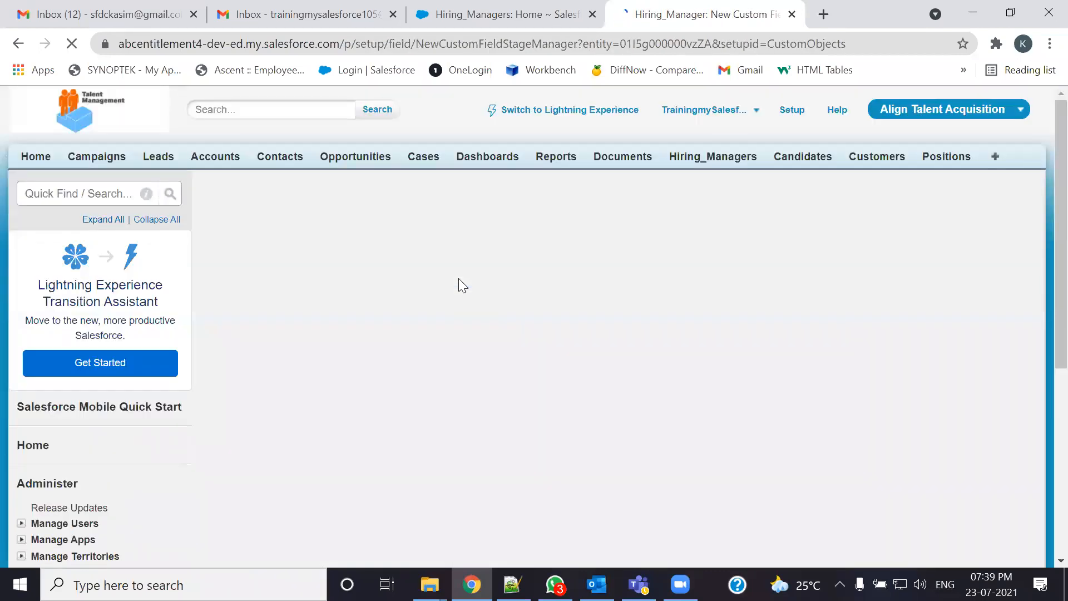
scroll(460, 285, down, 4)
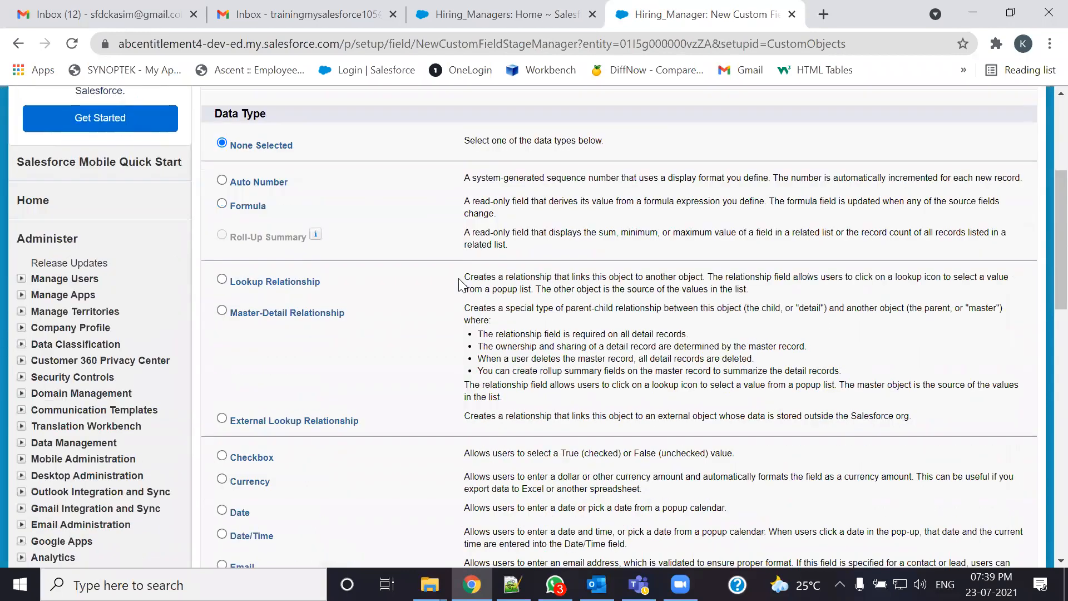
scroll(460, 286, up, 3)
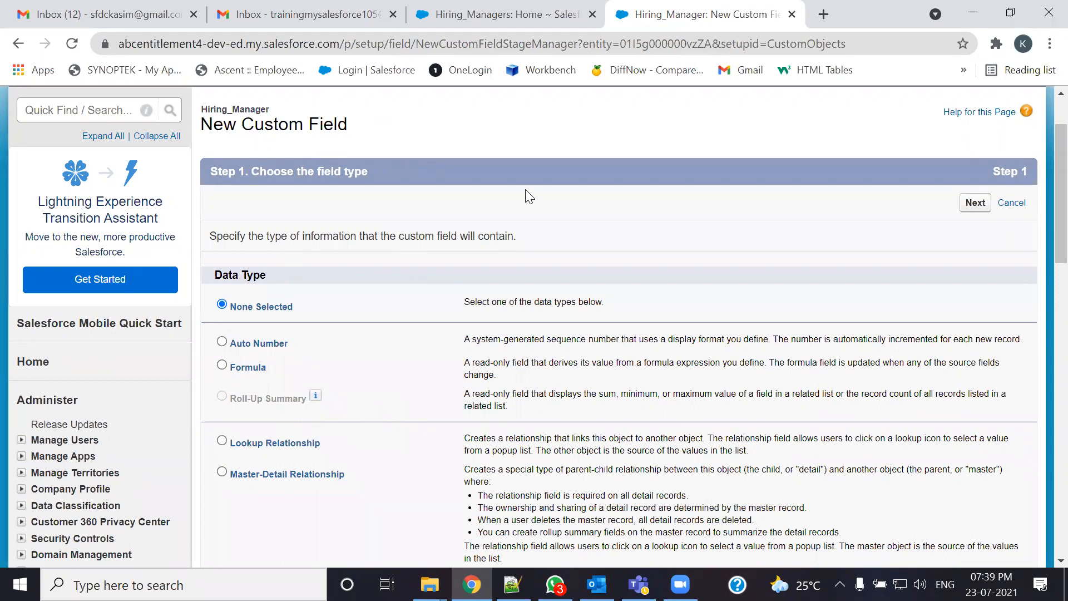
- Check the Hiring_Managers home page, leave the new custom field form, and highlight the Custom Fields & Relationships heading on the object page
click(543, 19)
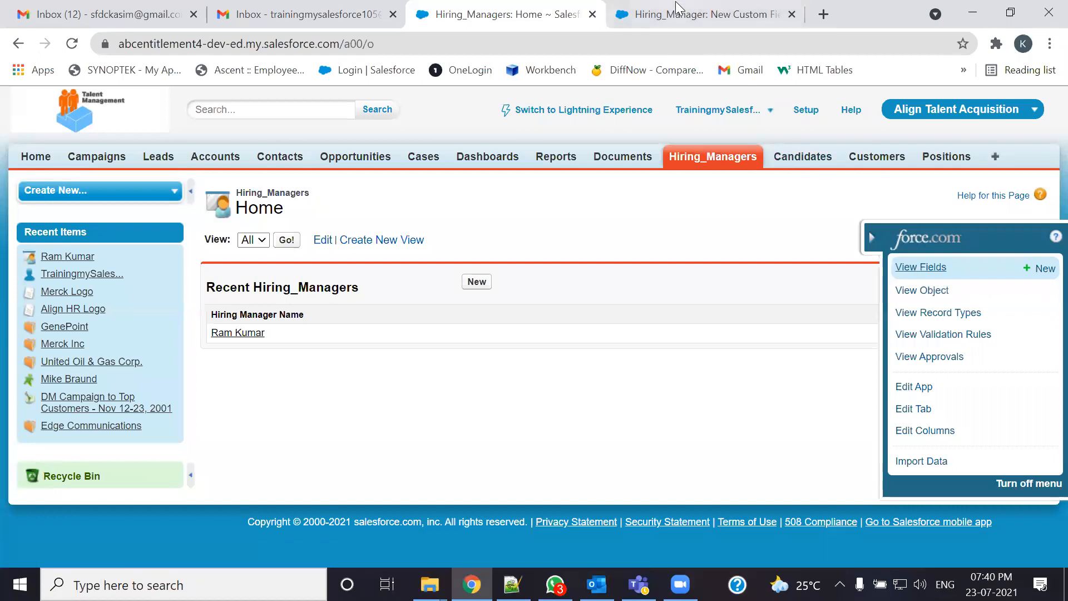
click(679, 16)
scroll(469, 353, up, 1)
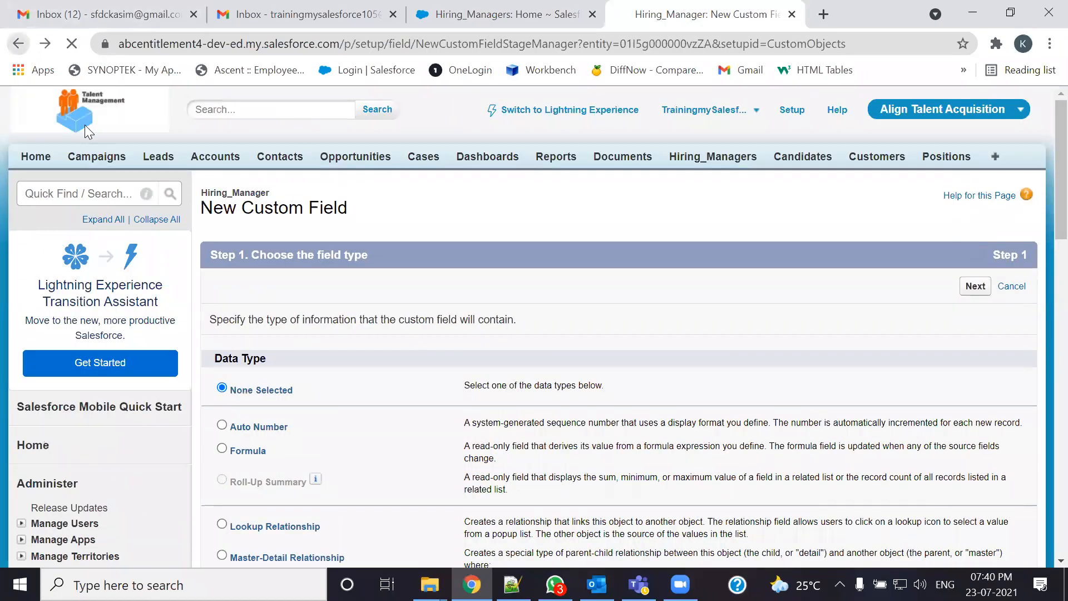
click(1011, 284)
scroll(517, 376, up, 5)
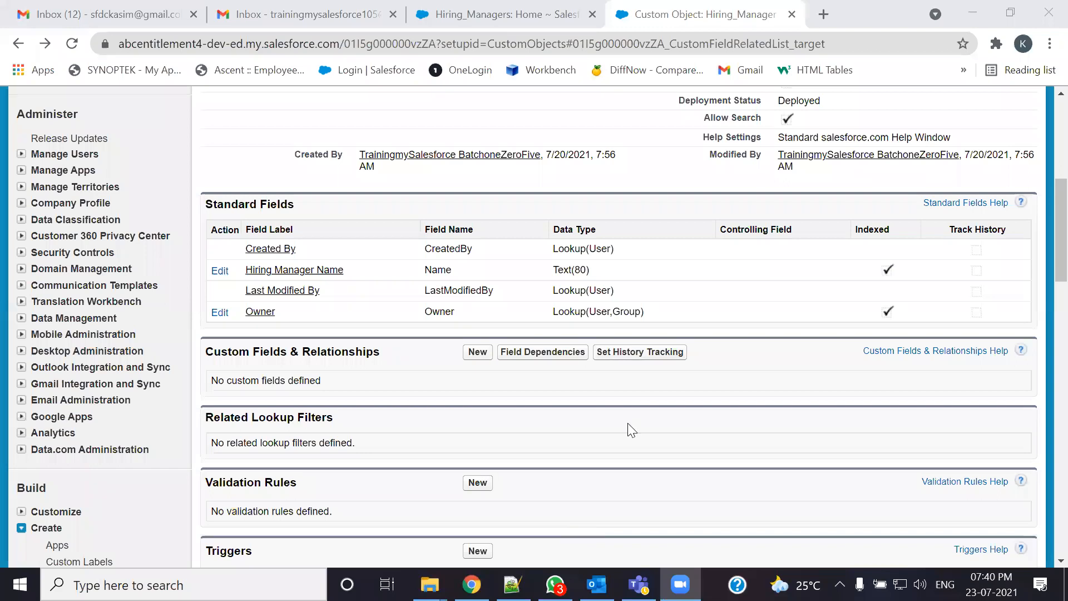
drag(208, 354, 380, 356)
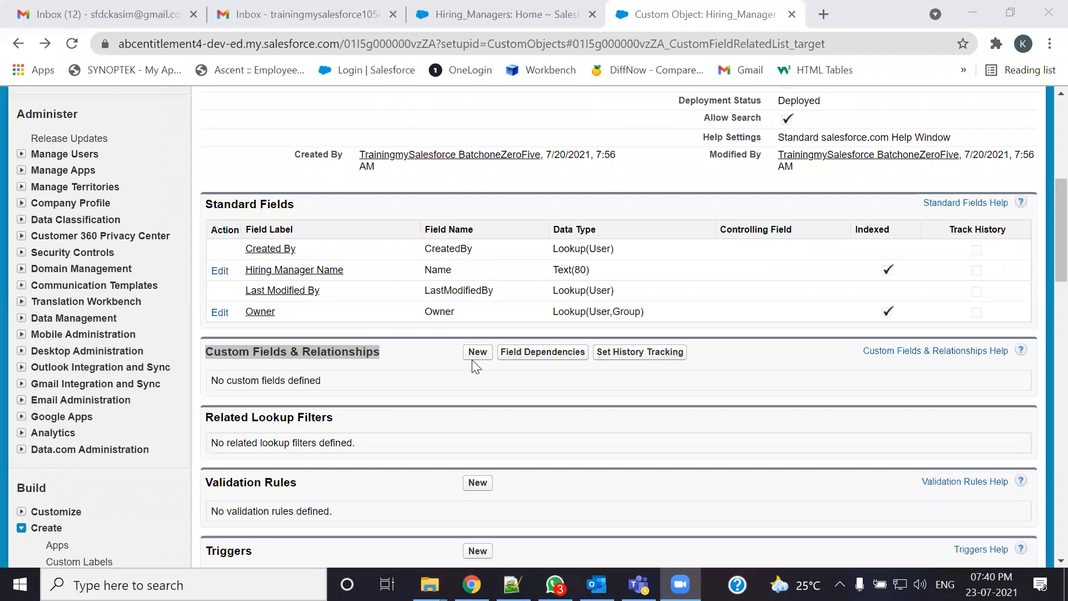
- Close the Hiring_Manager object page and start a new custom field directly from the Hiring_Managers home page
click(793, 18)
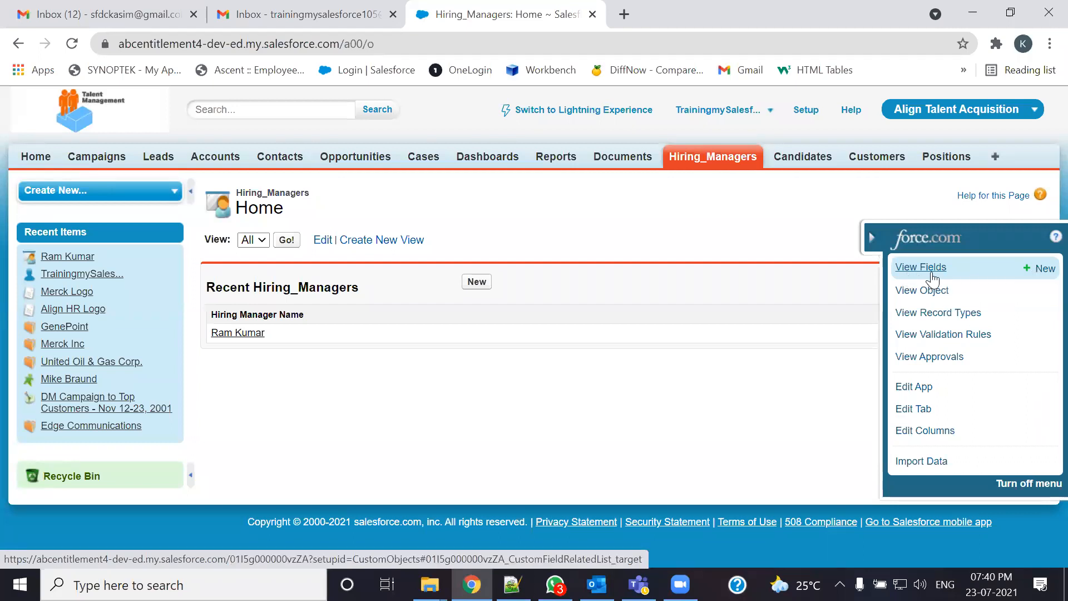
click(1046, 275)
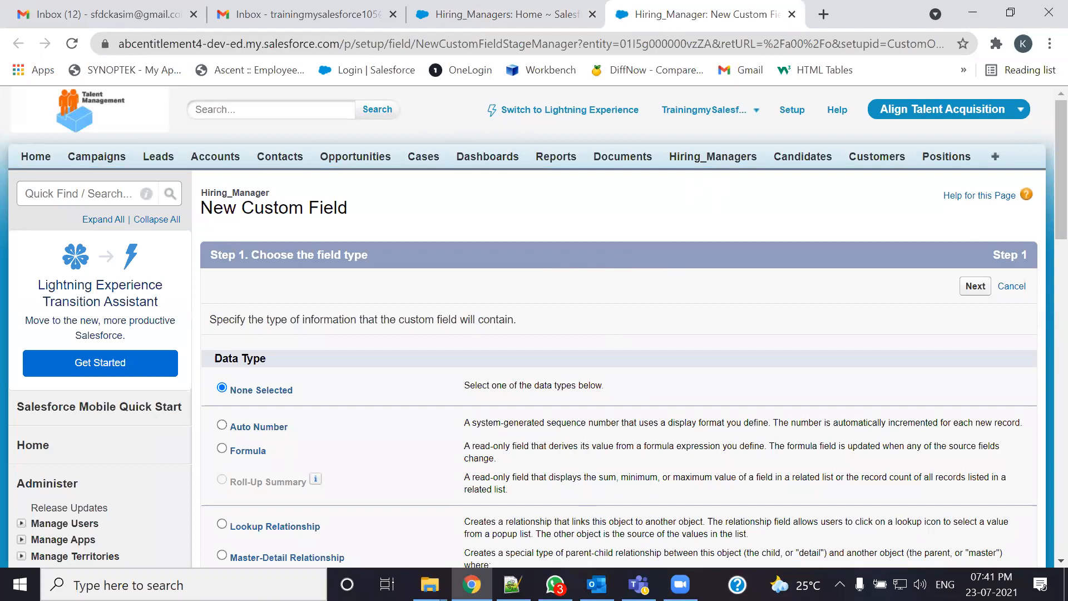
- Switch to Notepad++ and review the Contact Number field's label, Phone data type and mandatory setting in IDD for Field creation.txt
key(alt+Tab)
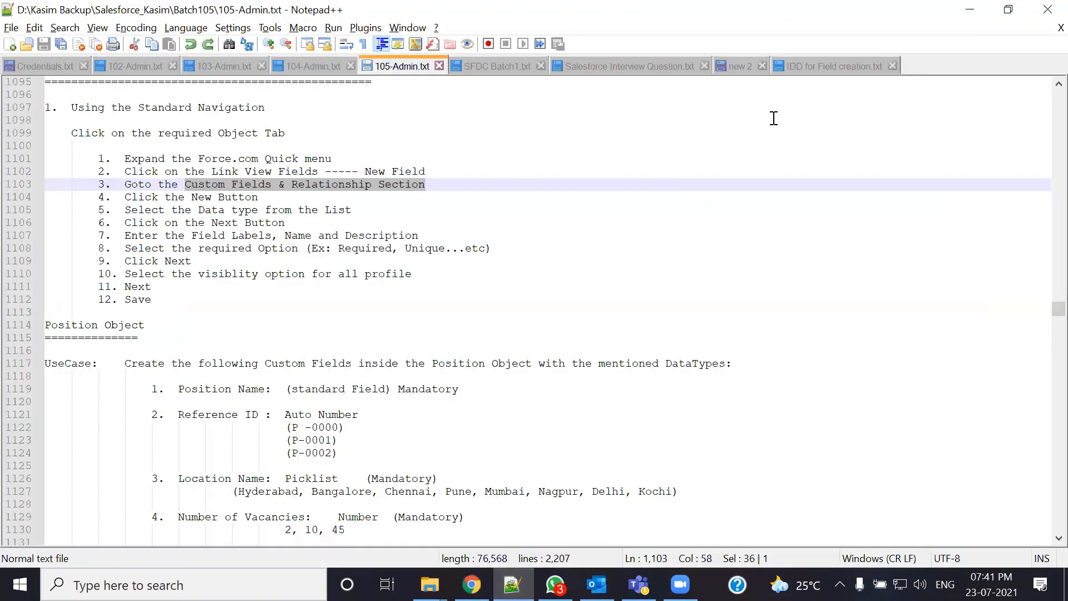
key(ctrl+Tab)
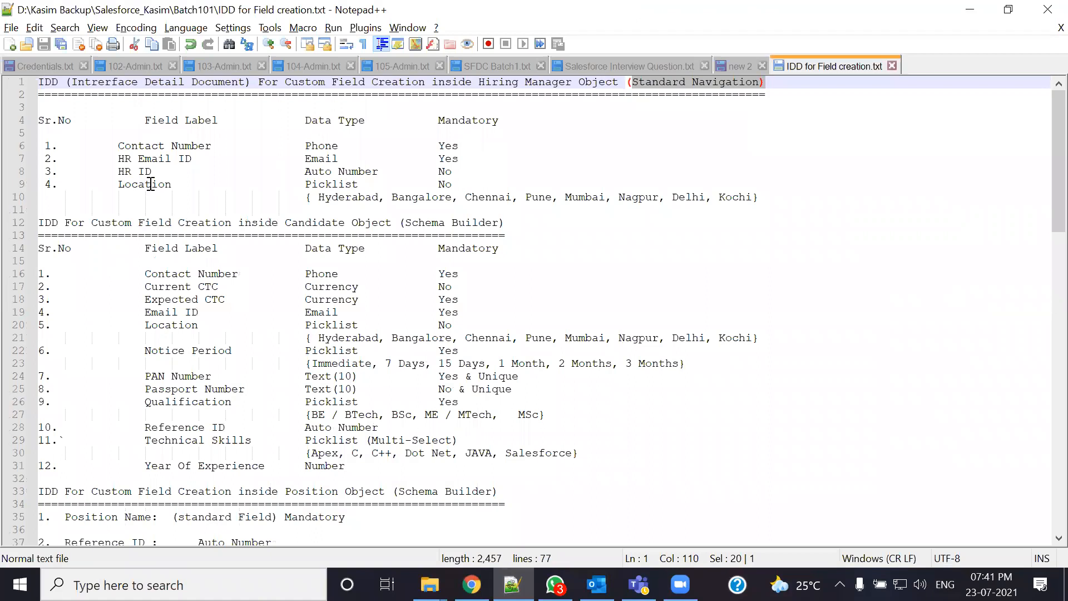
drag(119, 140, 217, 150)
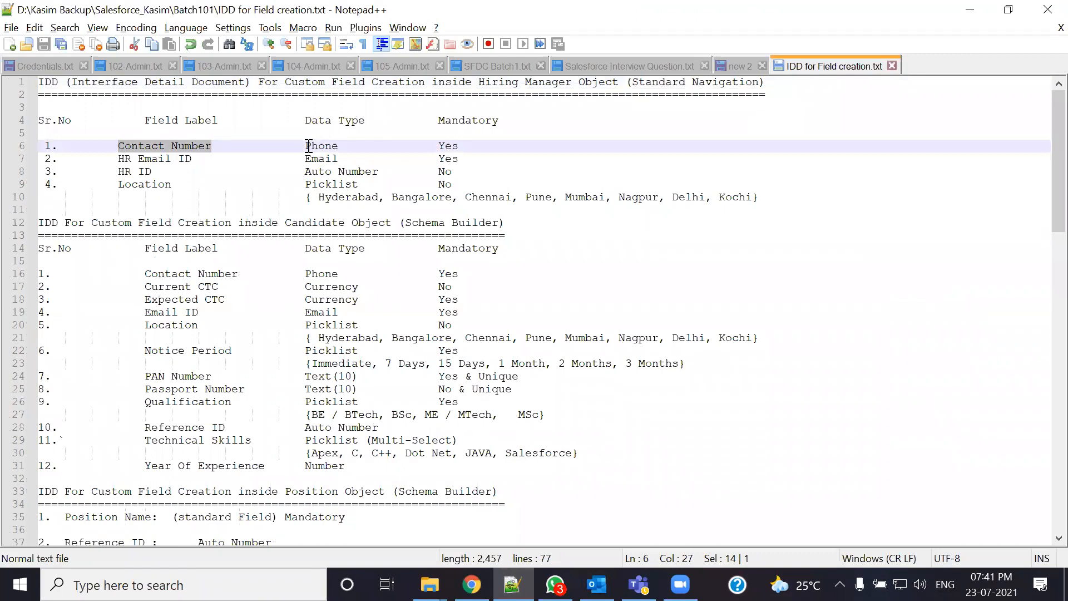
drag(308, 146, 339, 148)
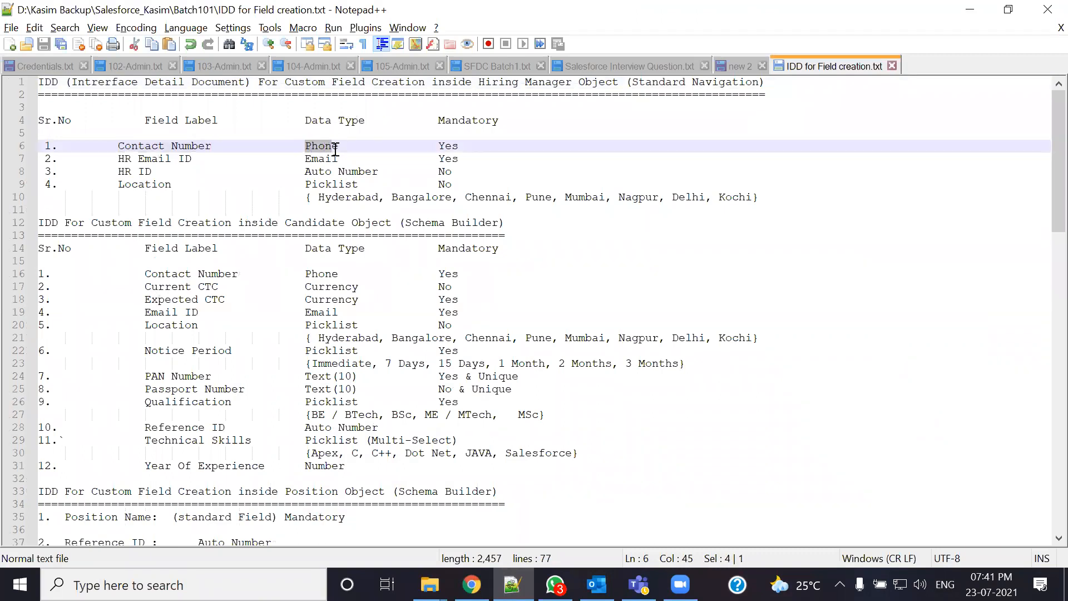
drag(438, 147, 459, 148)
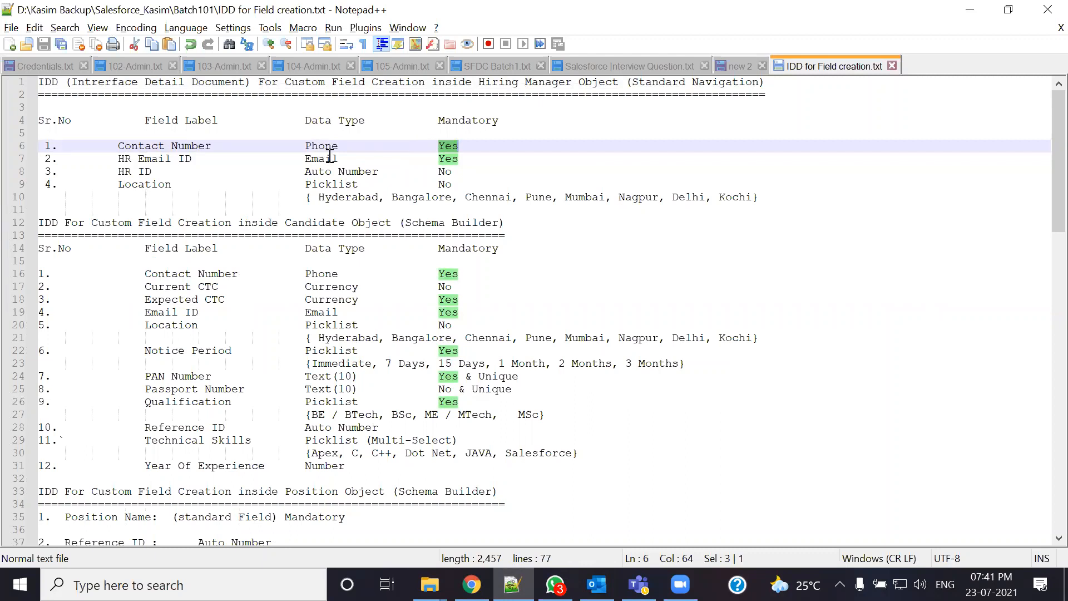
drag(212, 147, 116, 149)
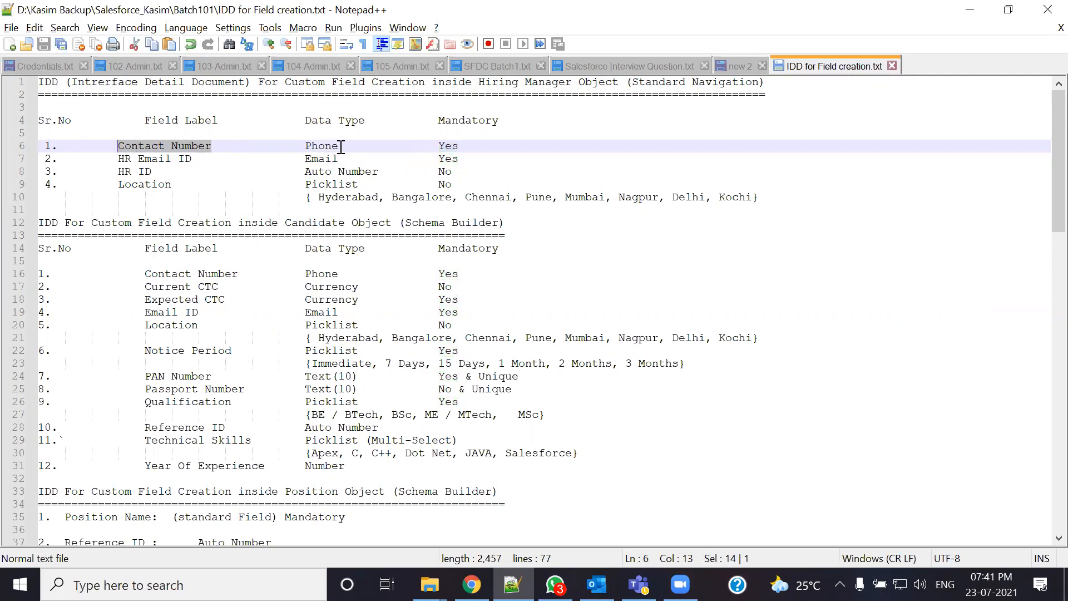
drag(341, 147, 301, 147)
- Switch back to Salesforce in Chrome, choose Phone as the new custom field's data type and continue to the field details
key(alt+Tab)
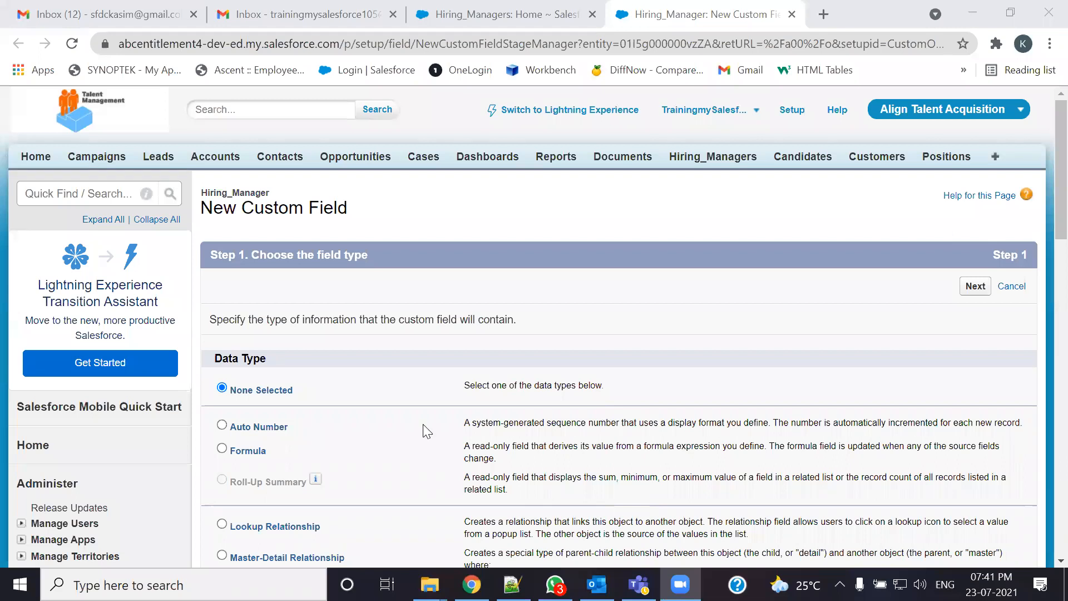
scroll(424, 429, down, 7)
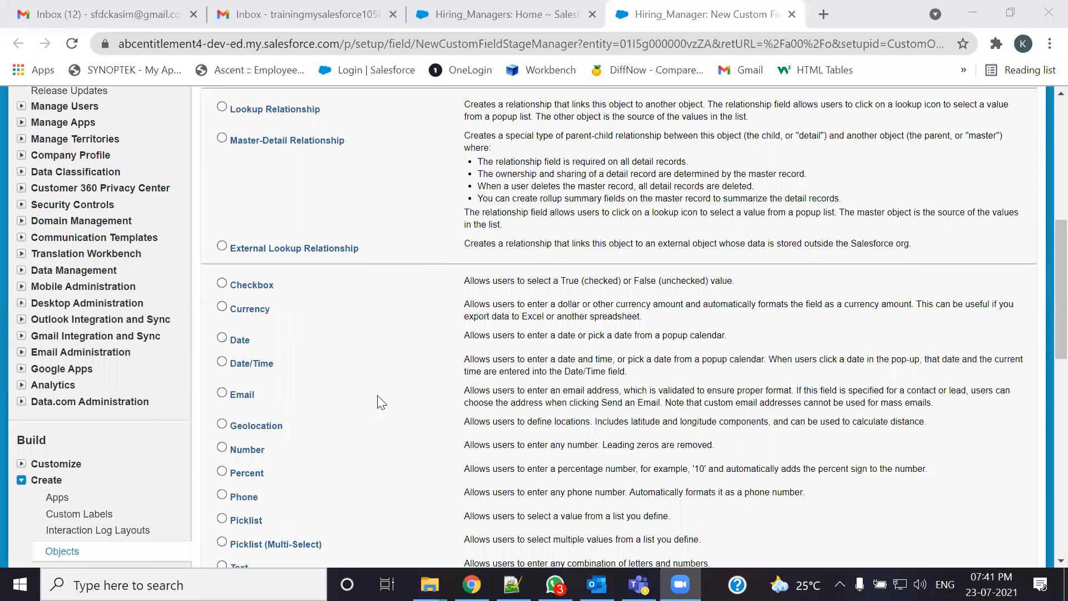
scroll(312, 409, down, 1)
click(222, 416)
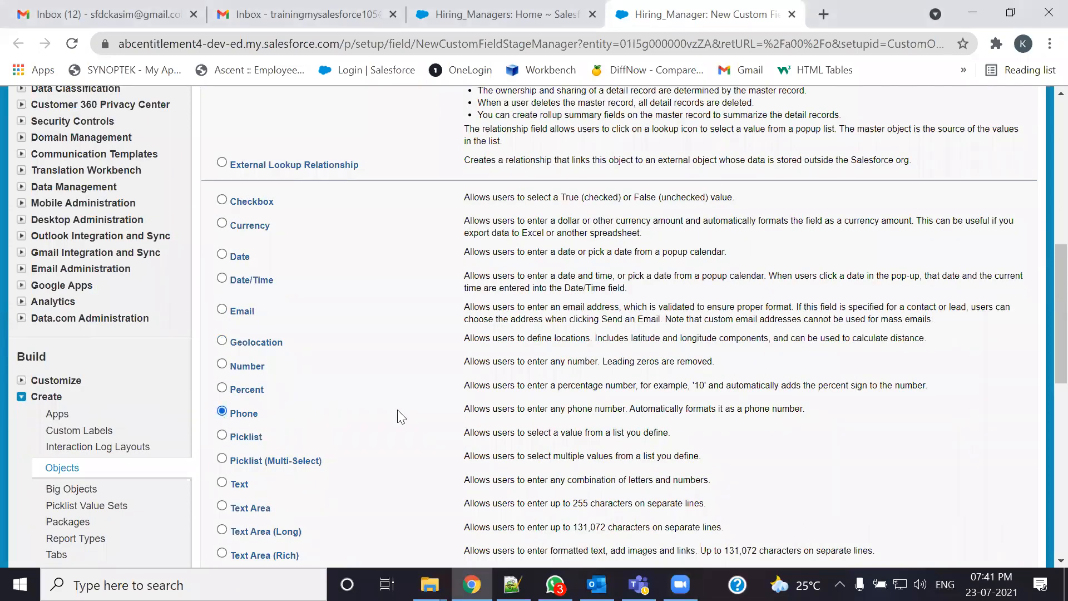
scroll(400, 416, down, 3)
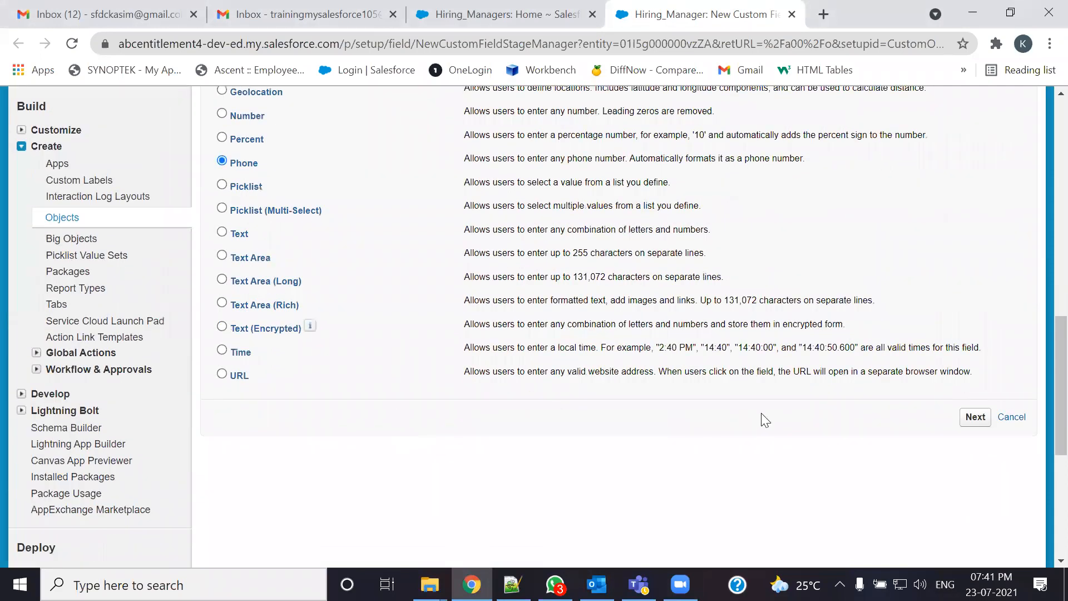
click(980, 414)
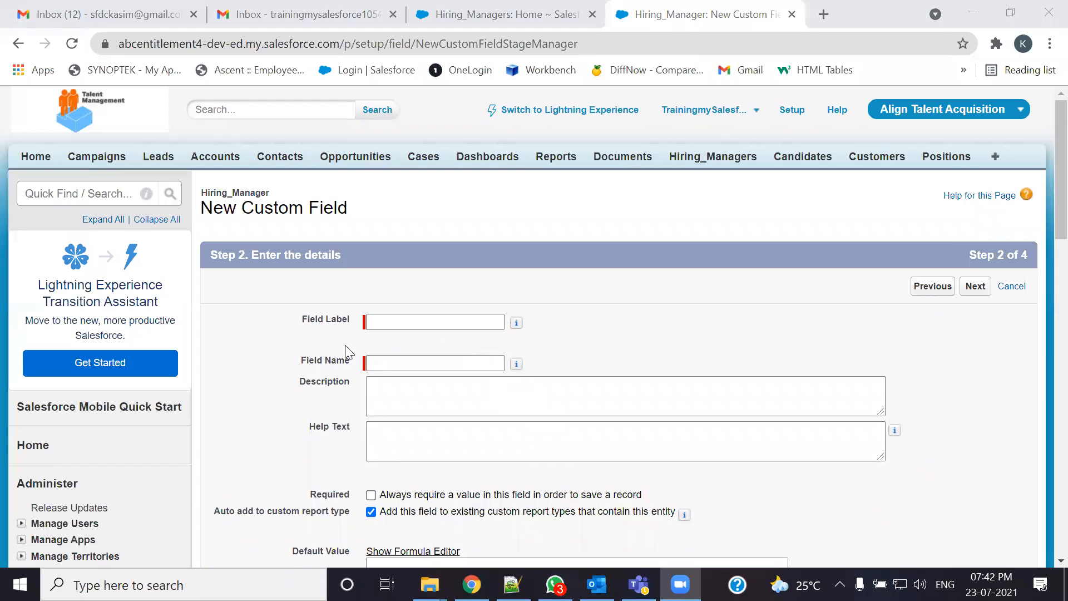
- Copy the Contact Number label from the IDD in Notepad++ into the Field Label and fill the Field Name with Contact_Number
click(397, 320)
click(397, 320)
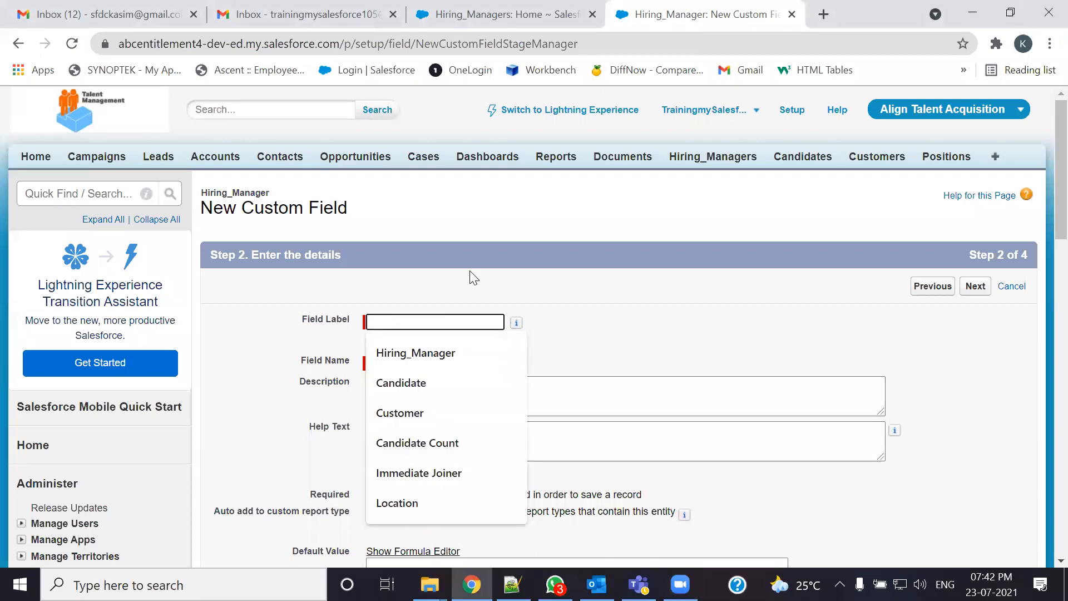
key(alt+Tab)
key(alt+Tab)
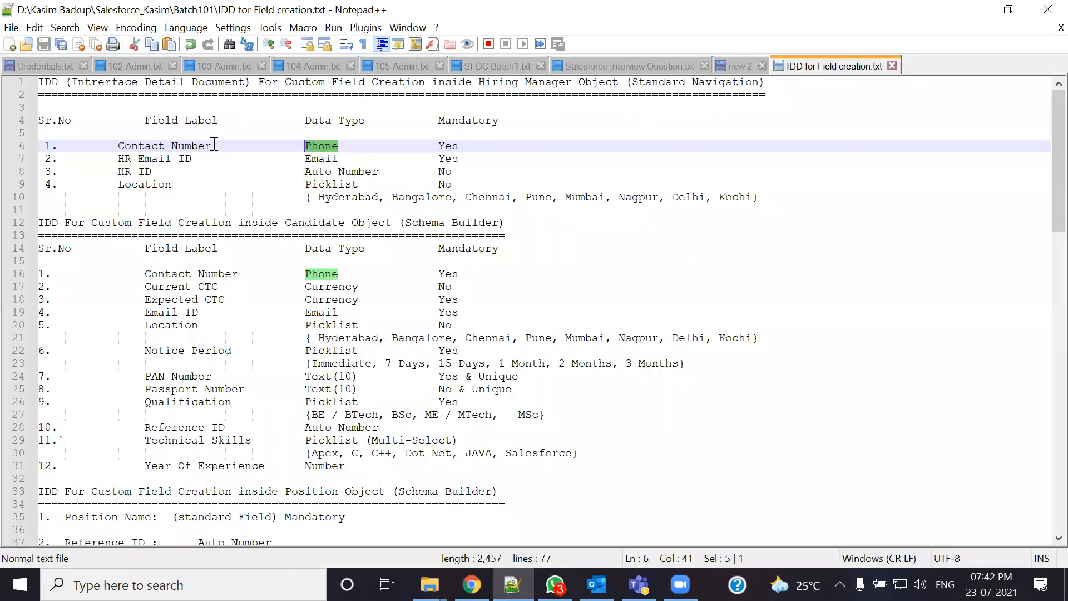
double_click(186, 146)
shift+click(119, 146)
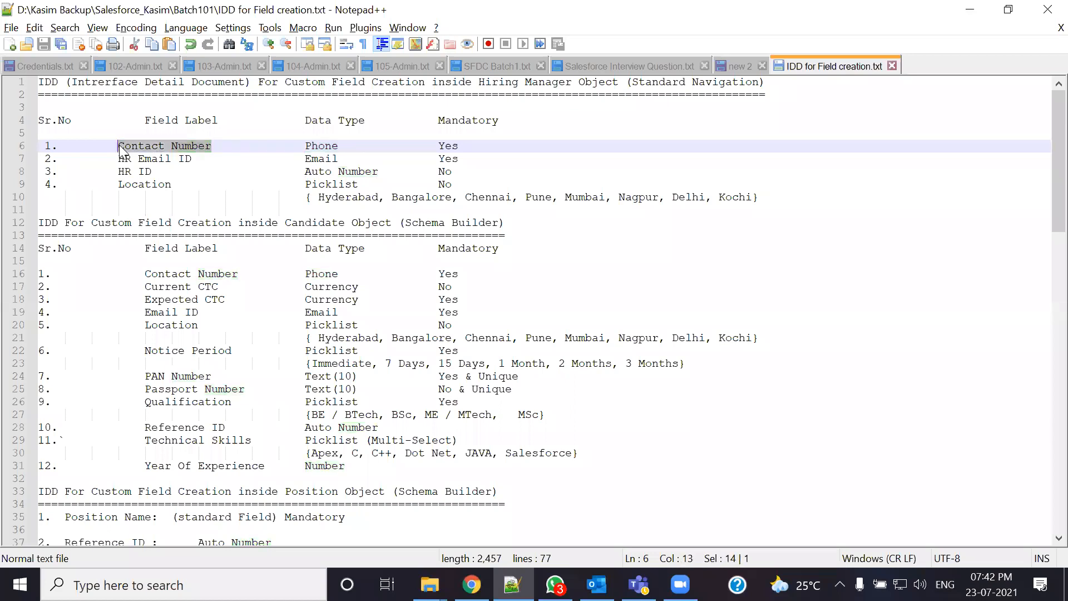
key(ctrl+c)
key(alt+Tab)
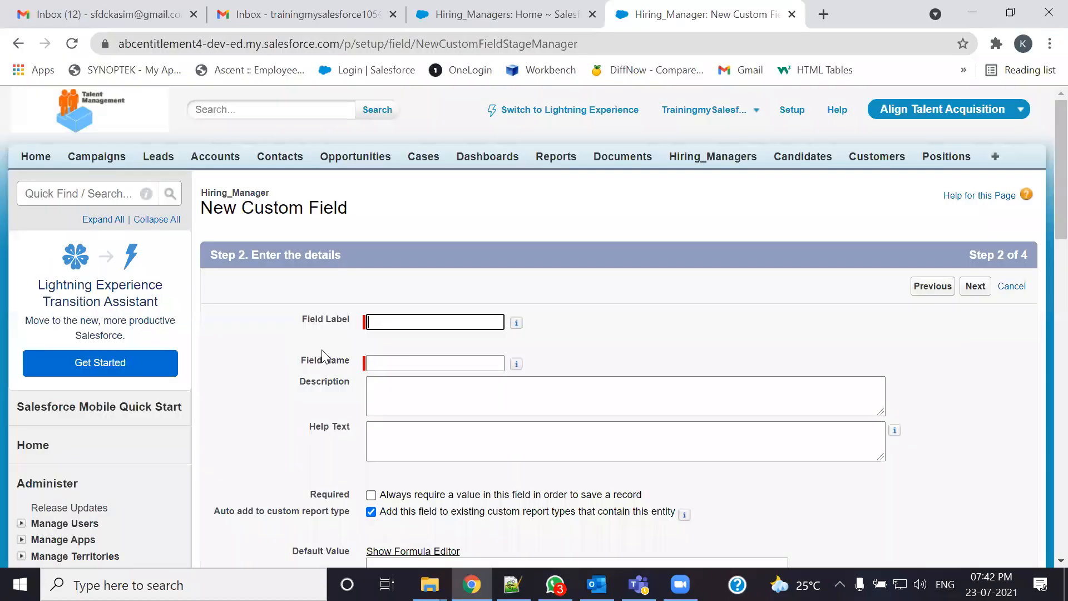
key(ctrl+v)
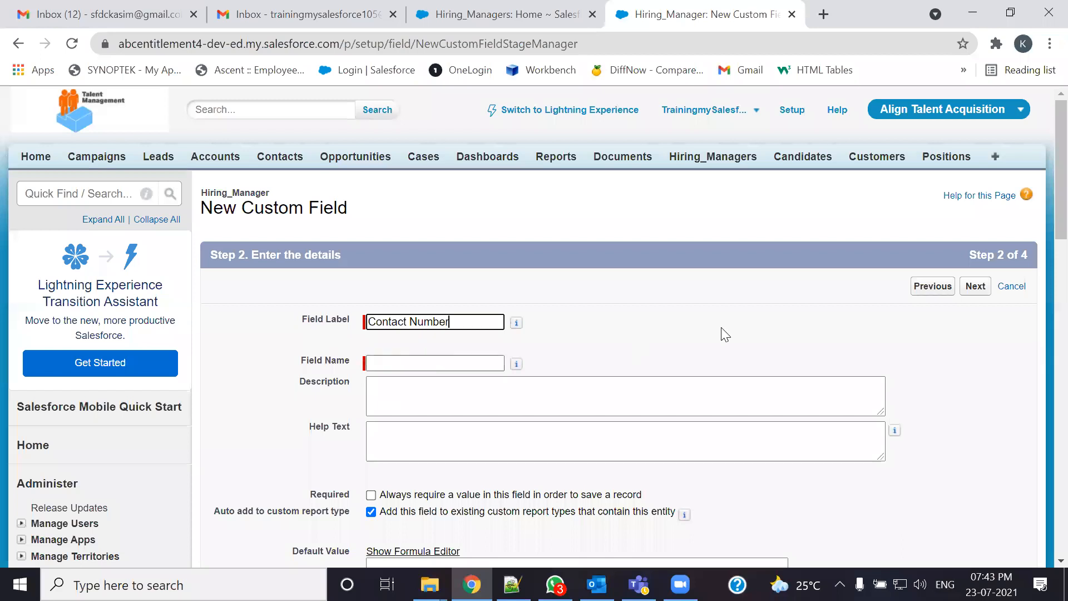
key(Tab)
click(450, 322)
drag(299, 361, 352, 370)
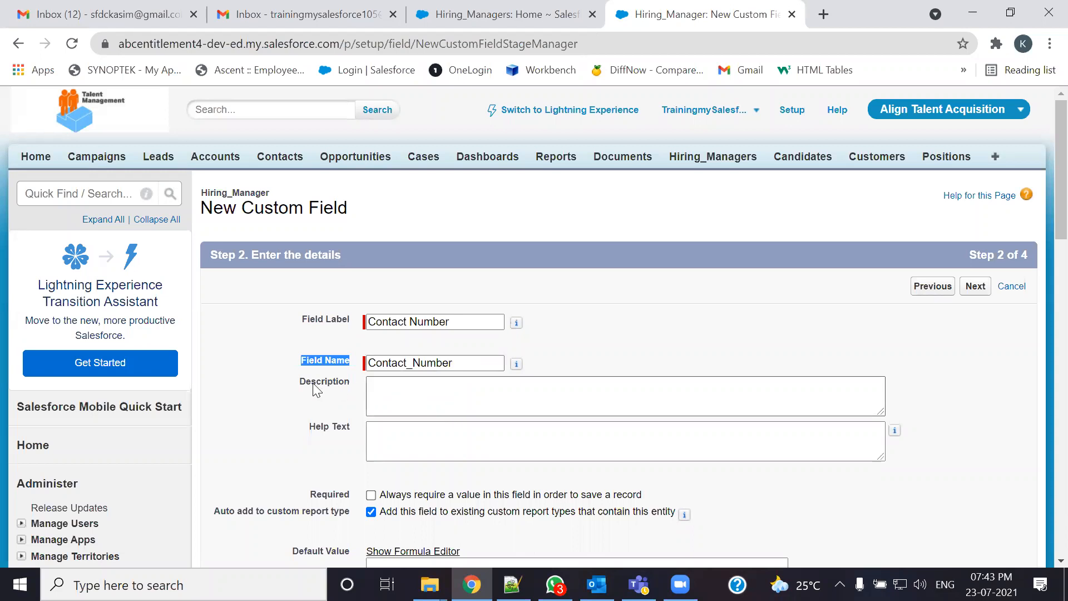
- In the Notepad++ IDD, review the Mandatory column for Hiring Manager, change HR Email ID's value to No and save the file
scroll(359, 426, down, 3)
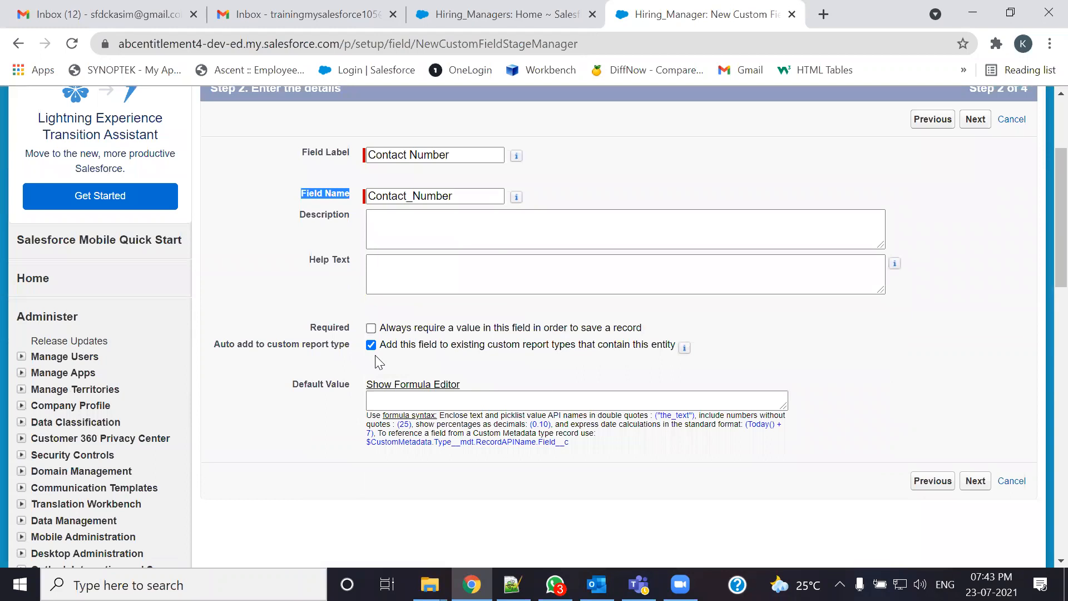
key(alt+Tab)
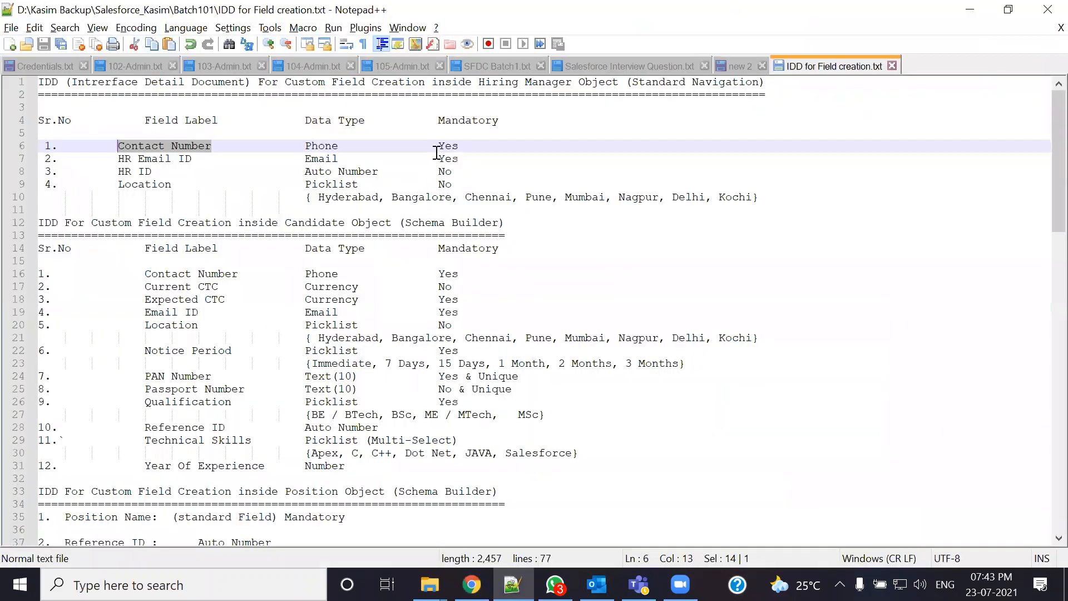
double_click(438, 146)
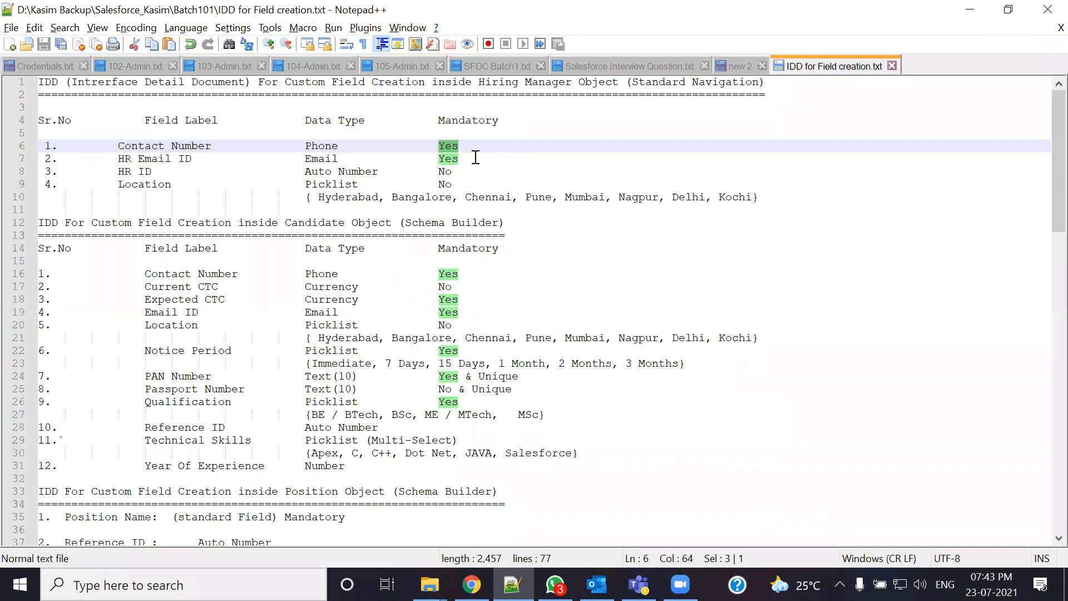
double_click(441, 172)
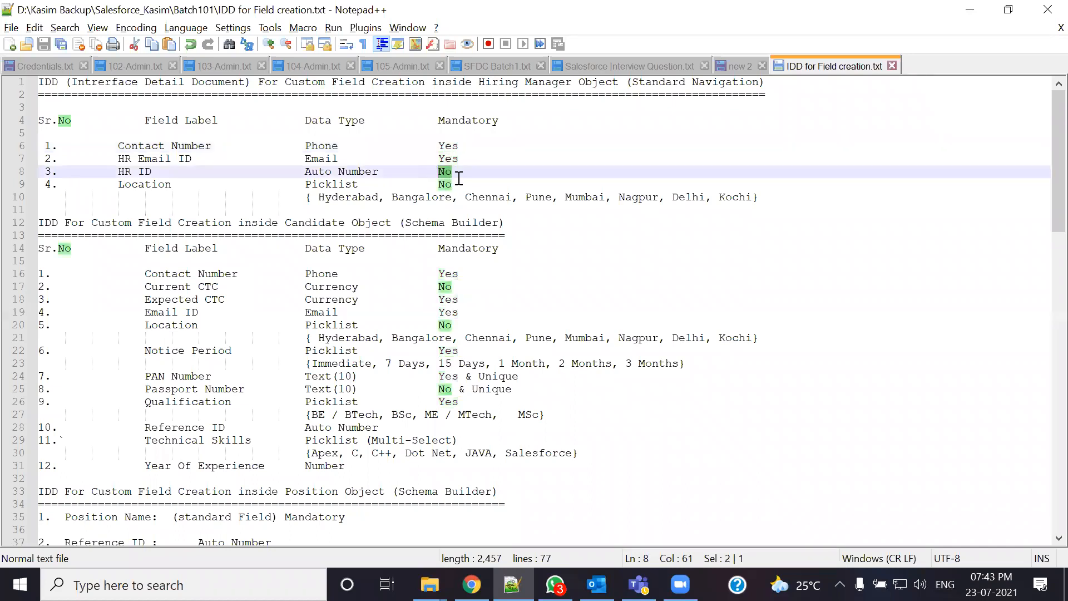
double_click(460, 161)
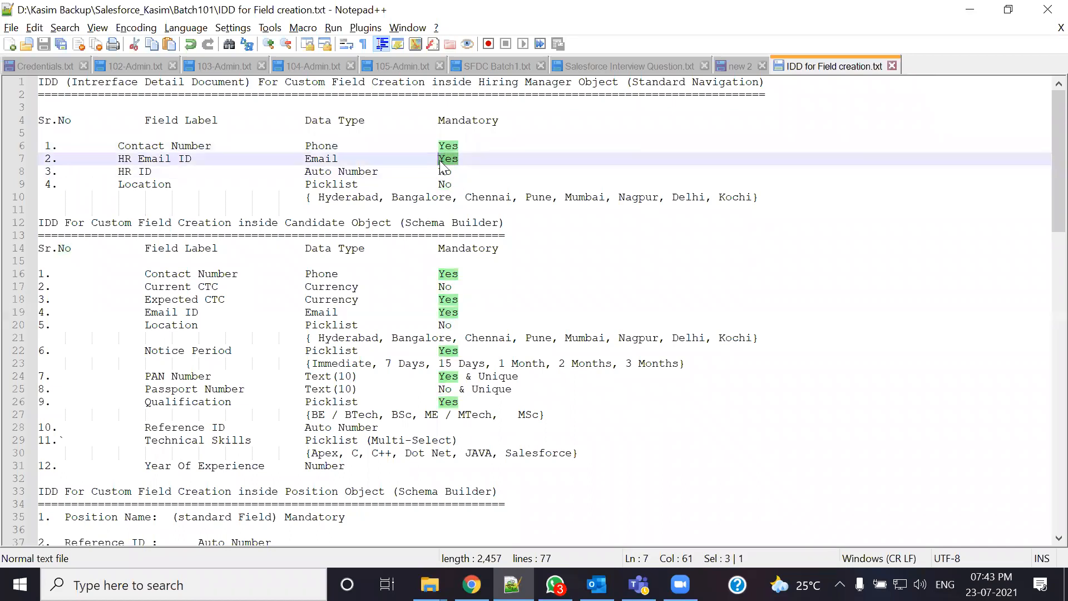
text(No)
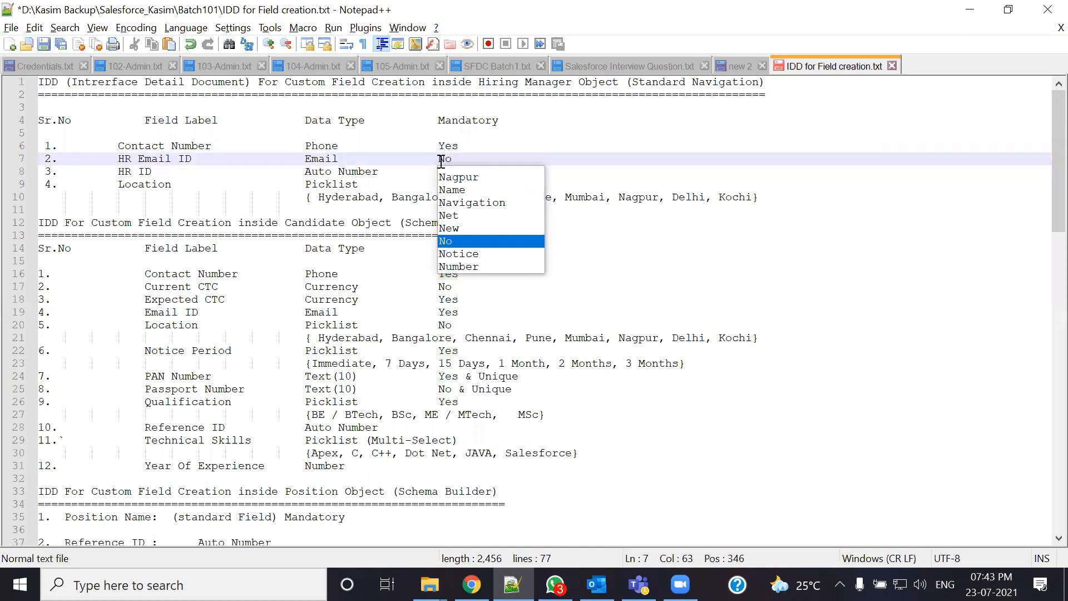
key(ctrl+s)
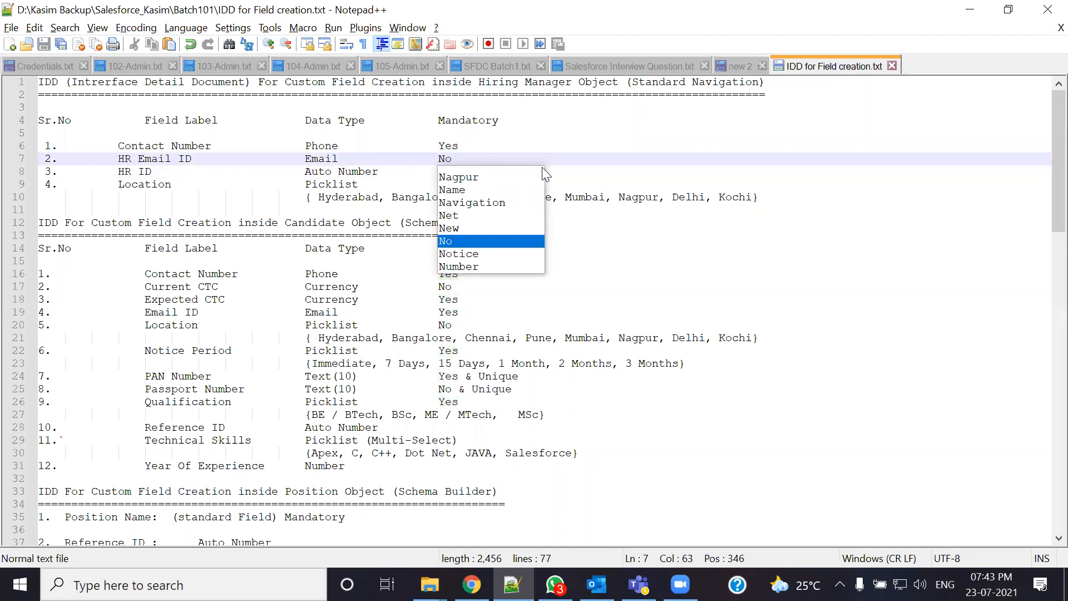
click(576, 151)
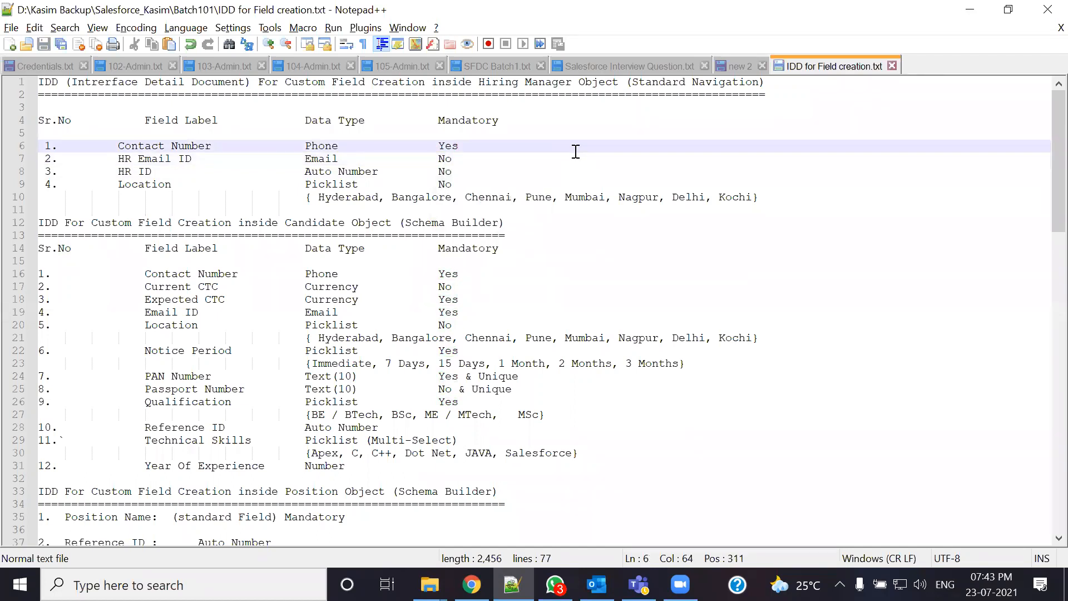
- Back in Salesforce, make the Contact Number field always require a value for saving a record and continue to field-level security
key(alt+Tab)
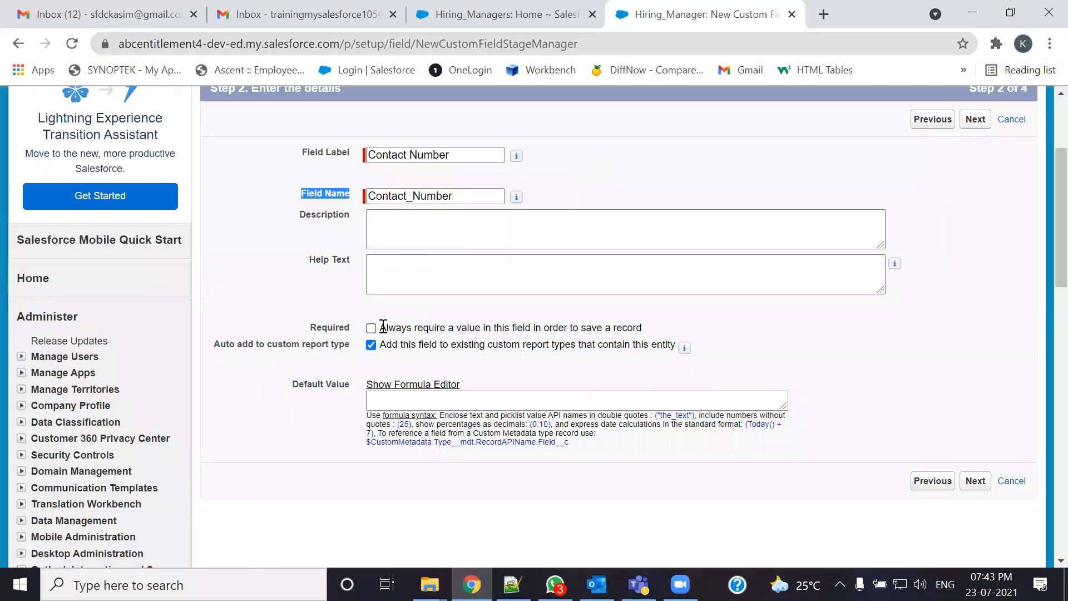
key(alt+Tab)
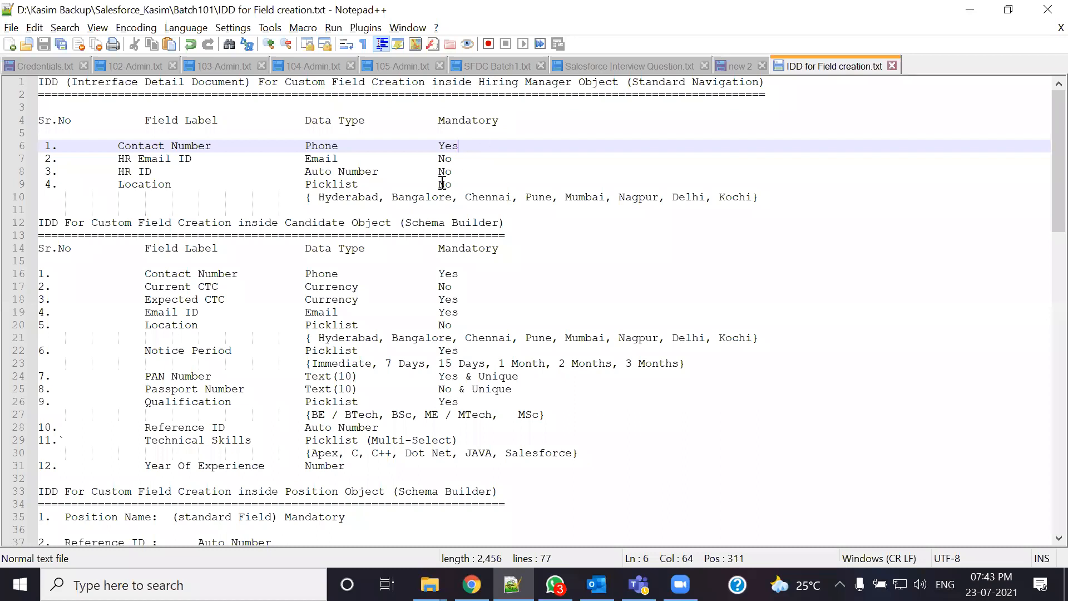
key(alt+Tab)
click(372, 329)
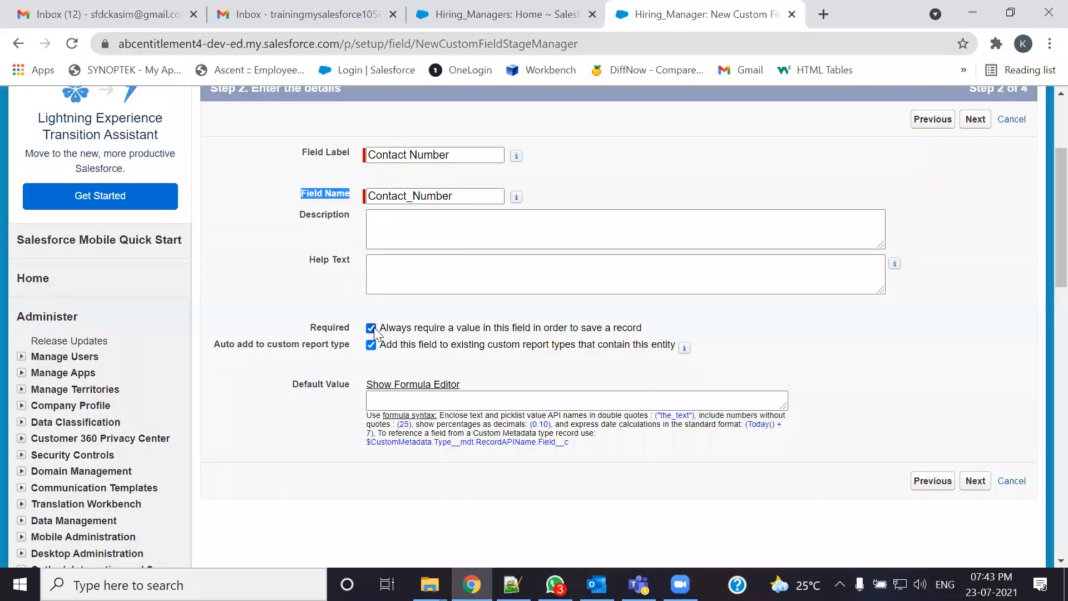
click(382, 329)
drag(382, 330, 644, 341)
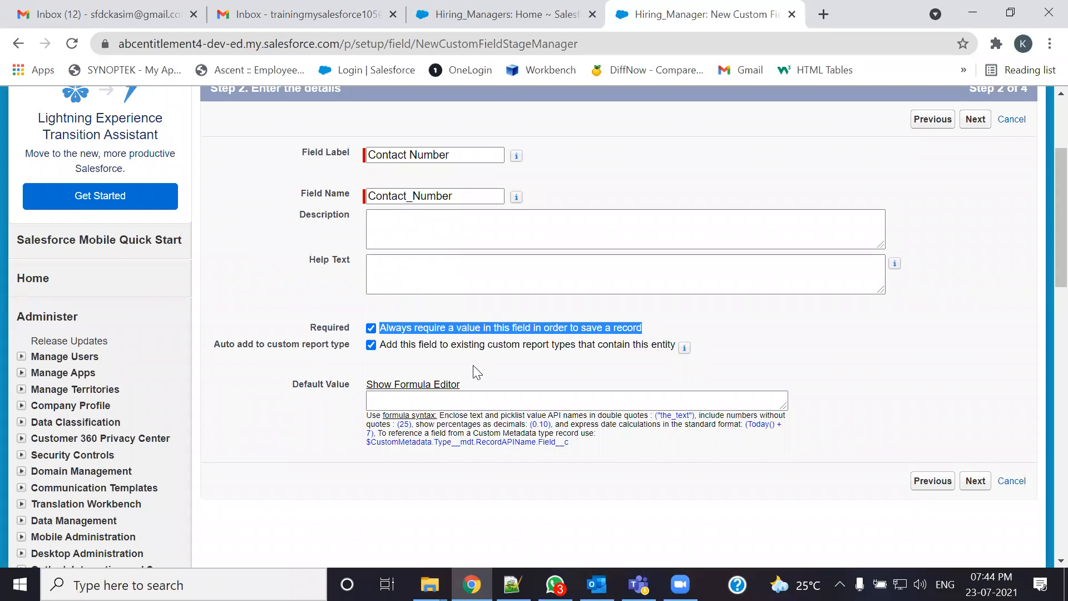
click(769, 354)
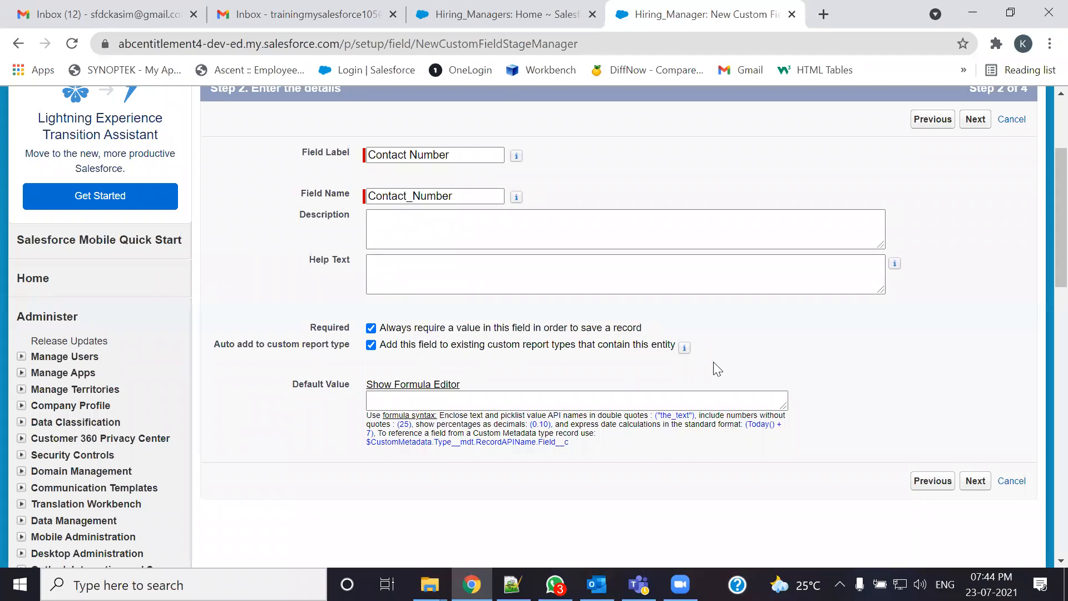
scroll(716, 369, down, 3)
click(976, 315)
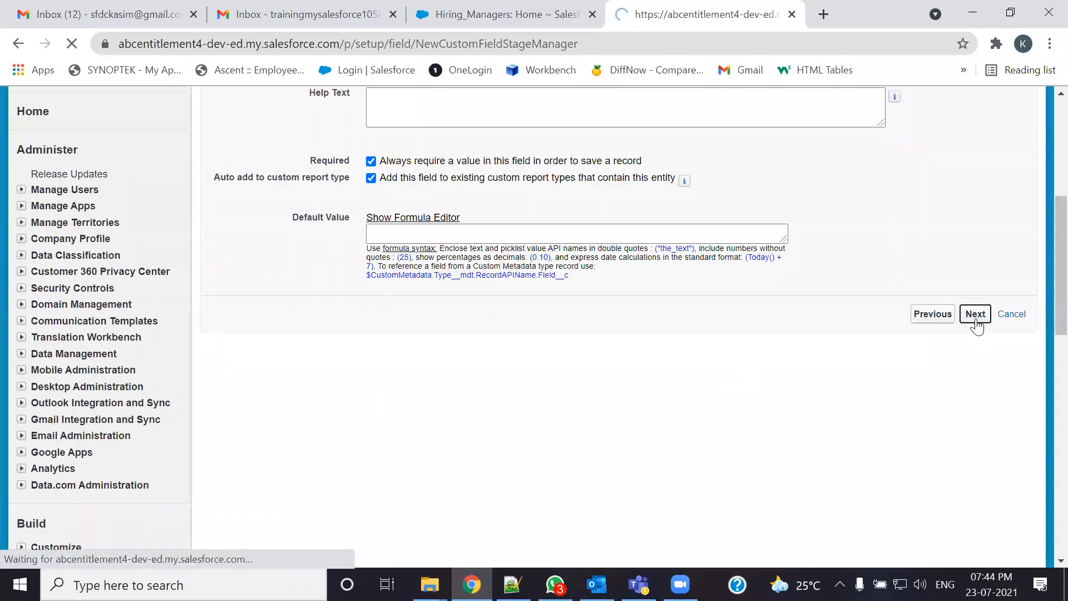
- Accept the field-level security for all profiles, keep the field on the Hiring_Manager Layout and save the Contact Number field
scroll(826, 347, down, 1)
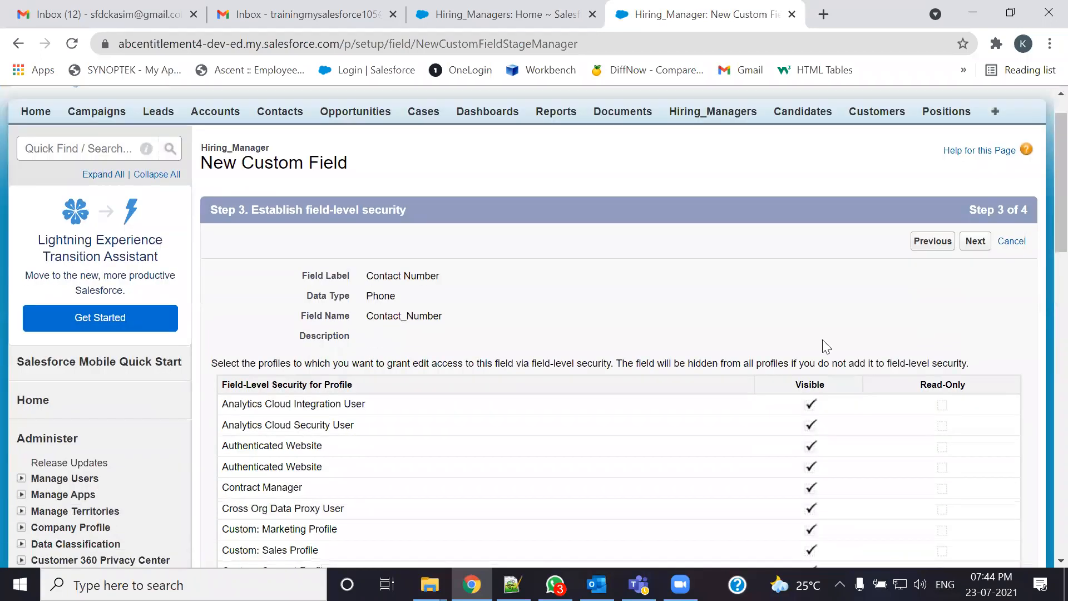
scroll(825, 400, down, 7)
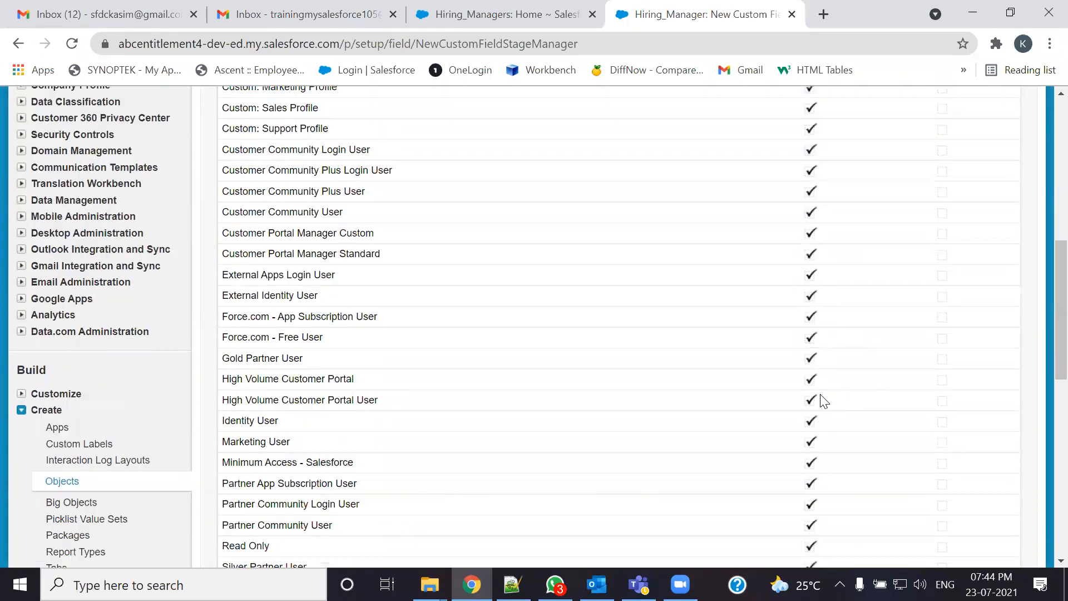
scroll(822, 400, down, 5)
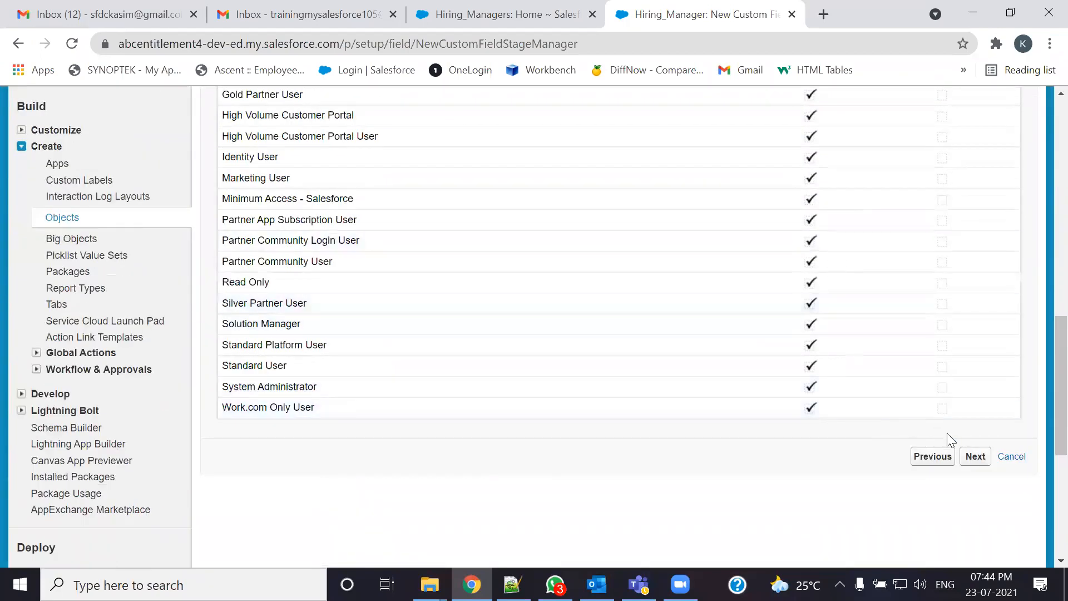
click(973, 457)
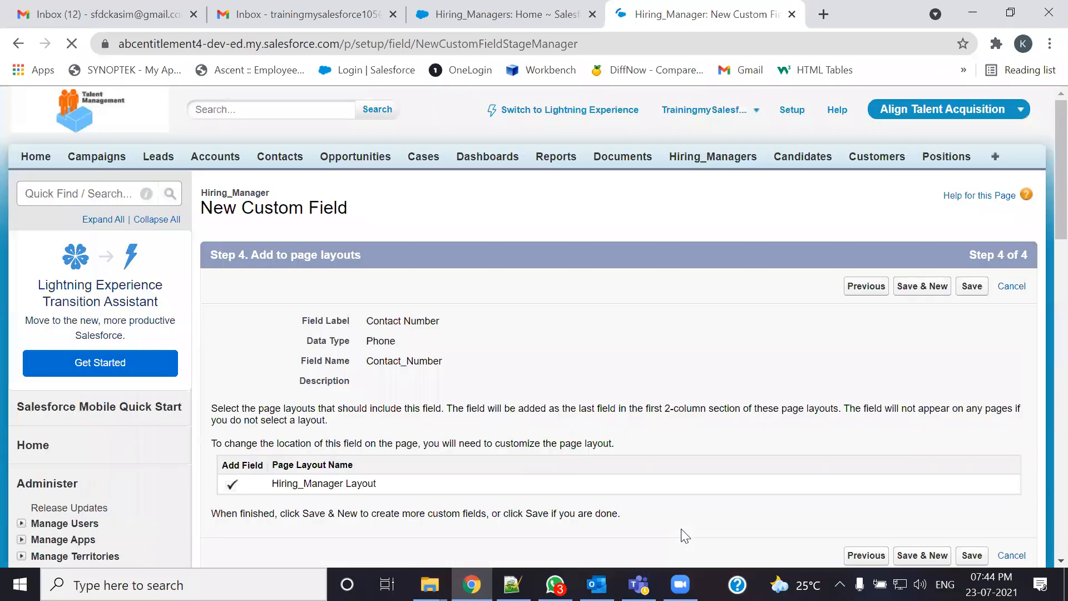
scroll(631, 384, down, 3)
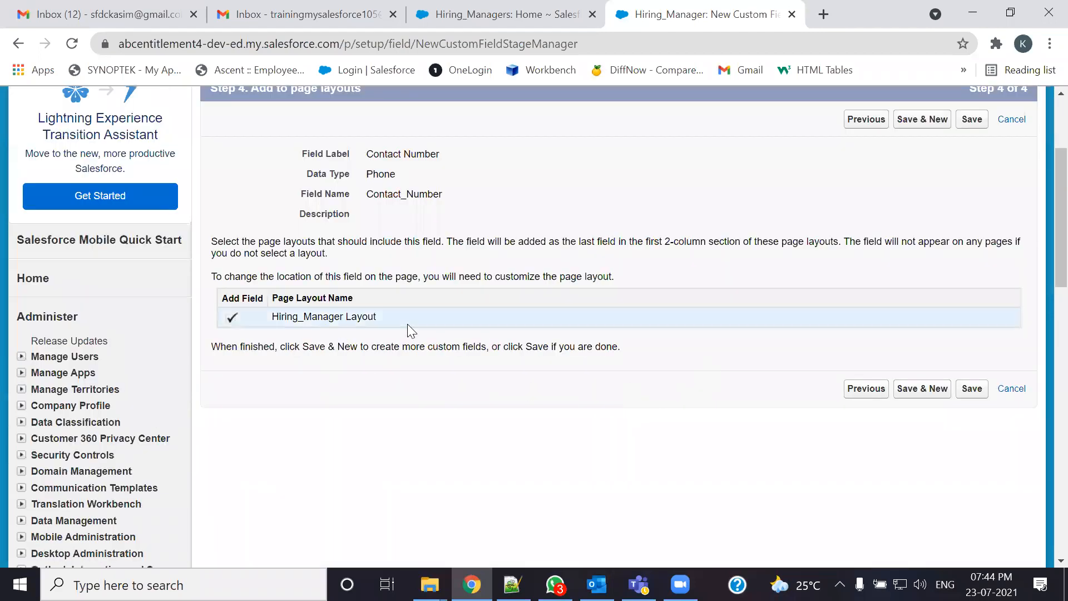
drag(338, 299, 272, 299)
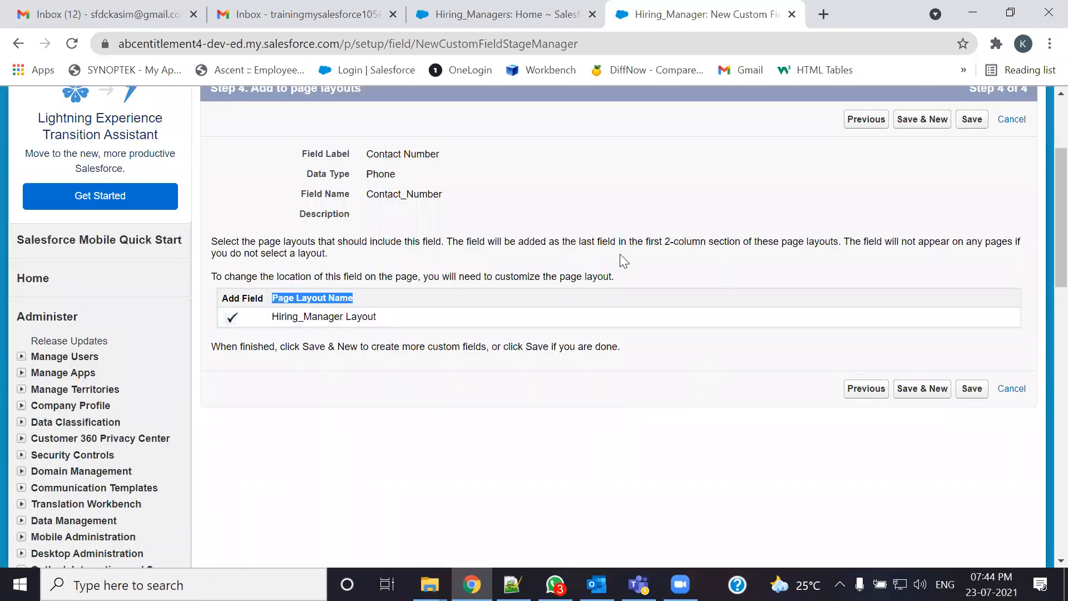
click(971, 390)
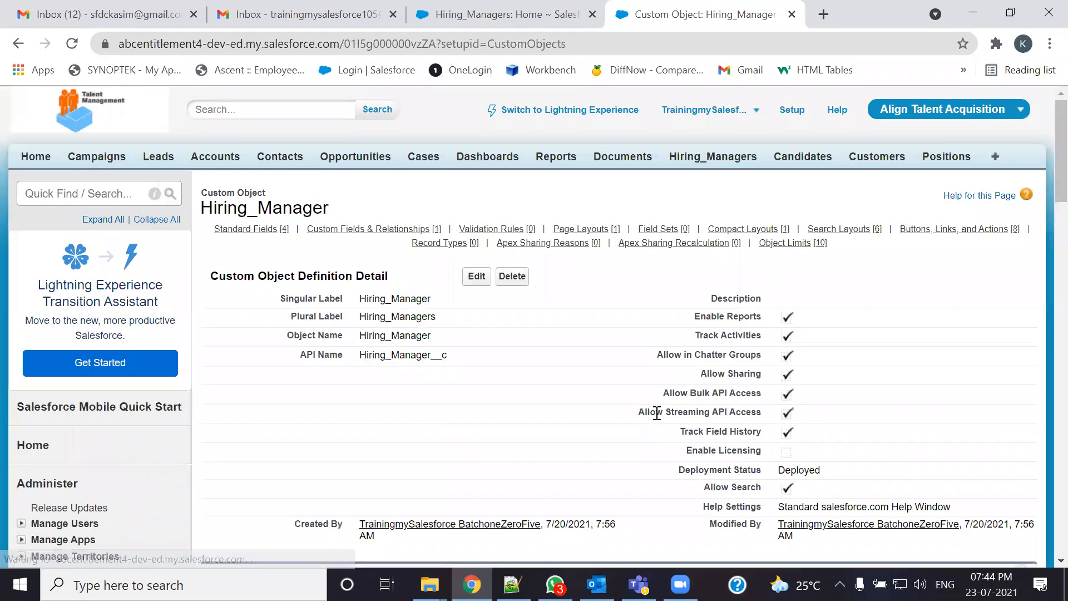
- Check the Contact Number entry among the Hiring_Manager object's custom fields and open the Hiring_Managers home page
scroll(703, 315, down, 6)
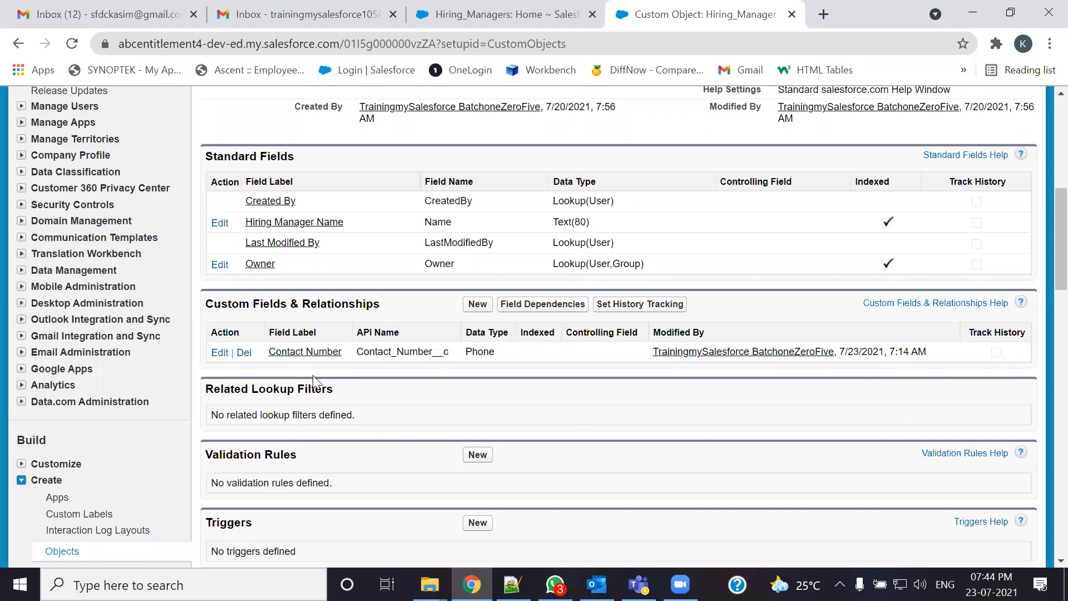
scroll(432, 350, up, 7)
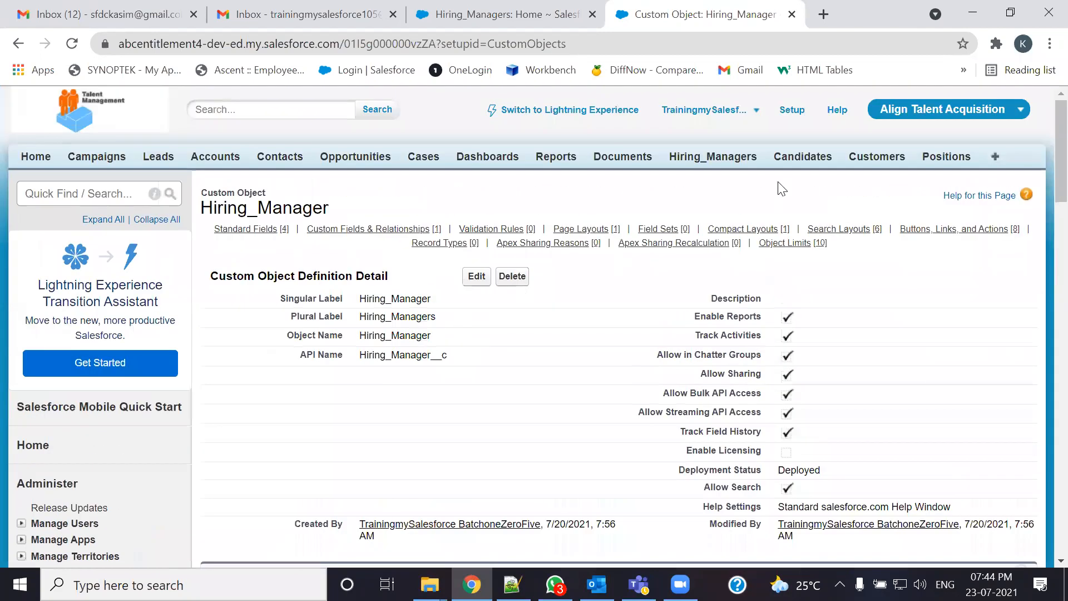
click(730, 160)
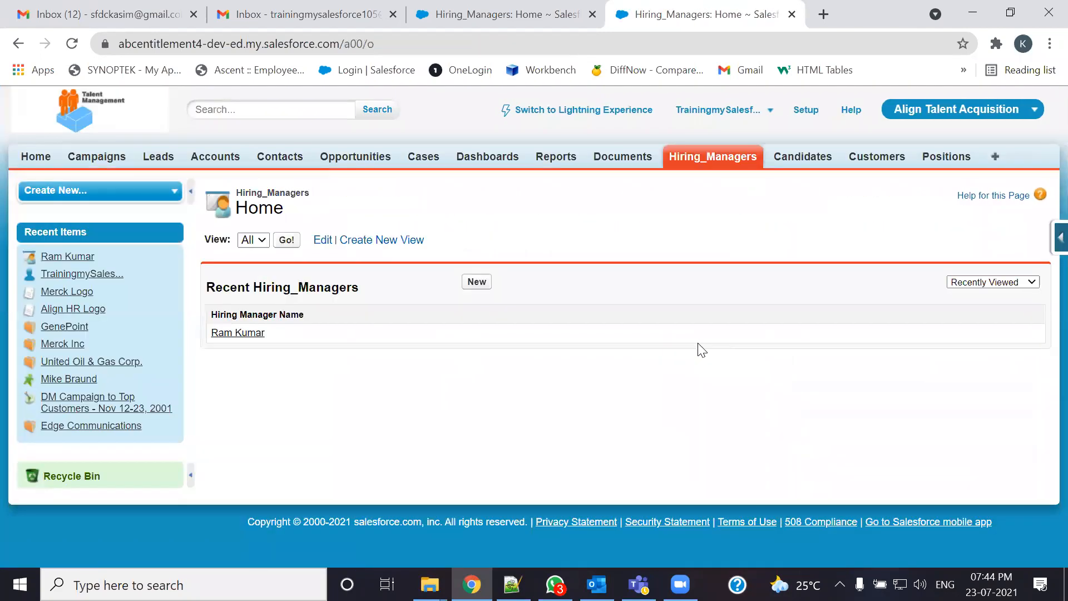
- Open a blank Hiring_Manager record form and check its Hiring Manager Name and Contact Number fields
click(473, 282)
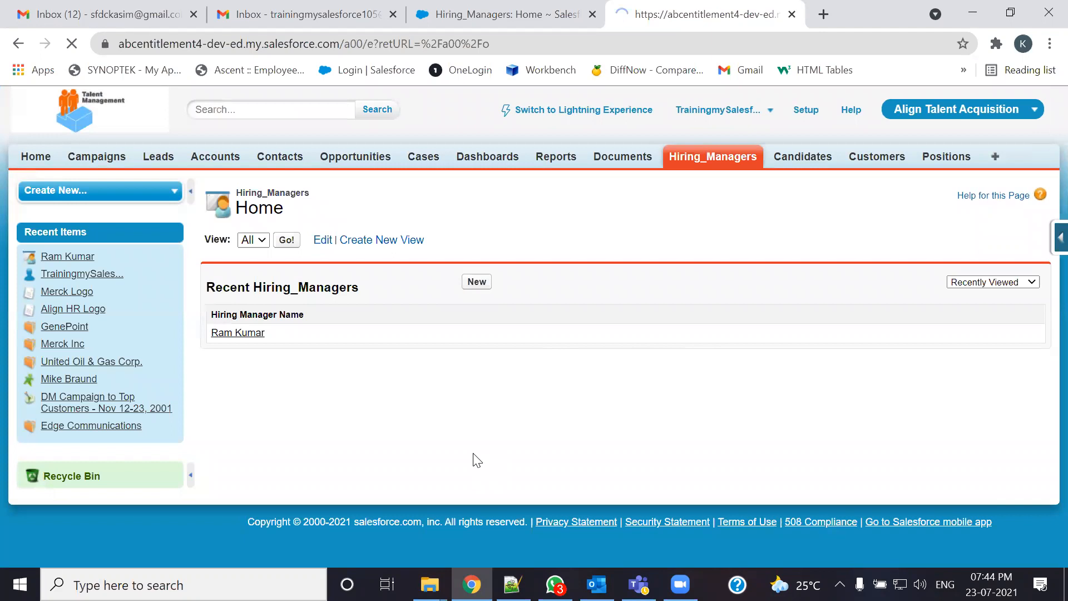
drag(354, 304, 327, 300)
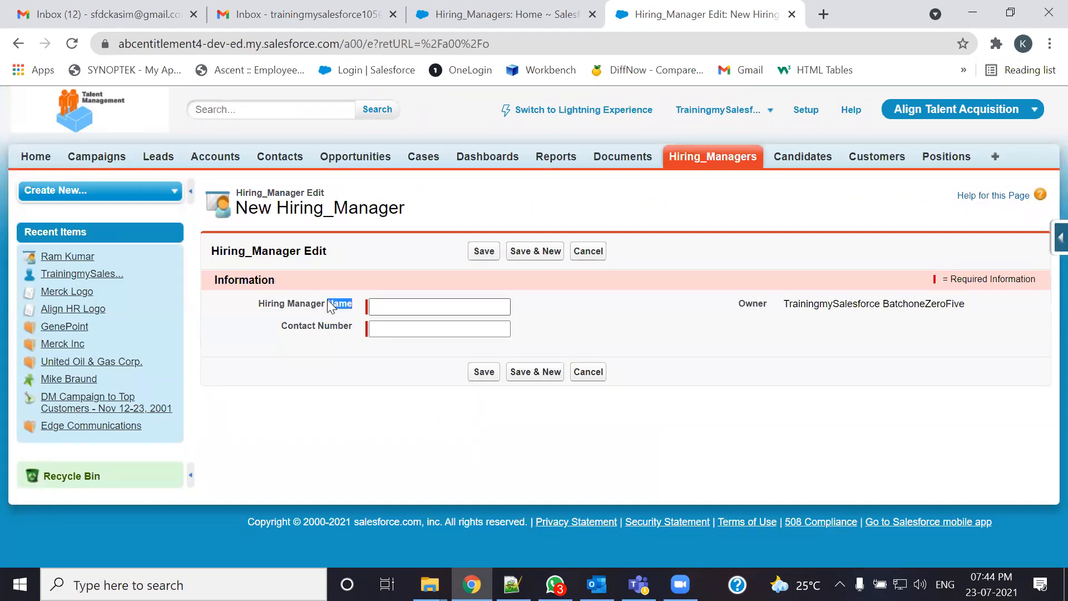
drag(280, 326, 354, 329)
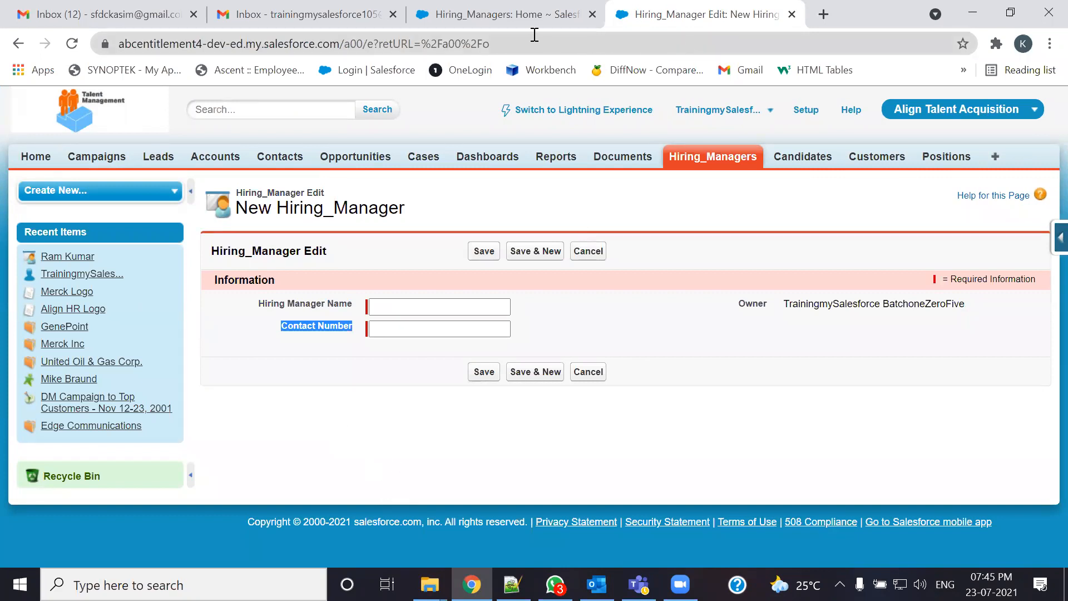
- Start another custom field on the Hiring_Manager object and review the HR Email ID label and data type in the Notepad++ IDD
click(565, 17)
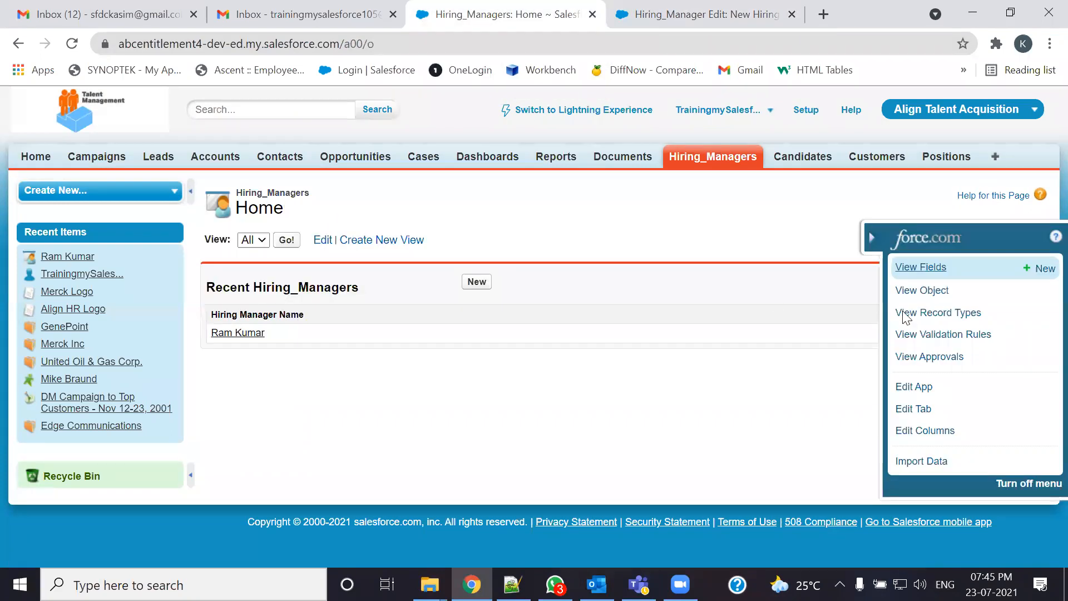
click(1039, 268)
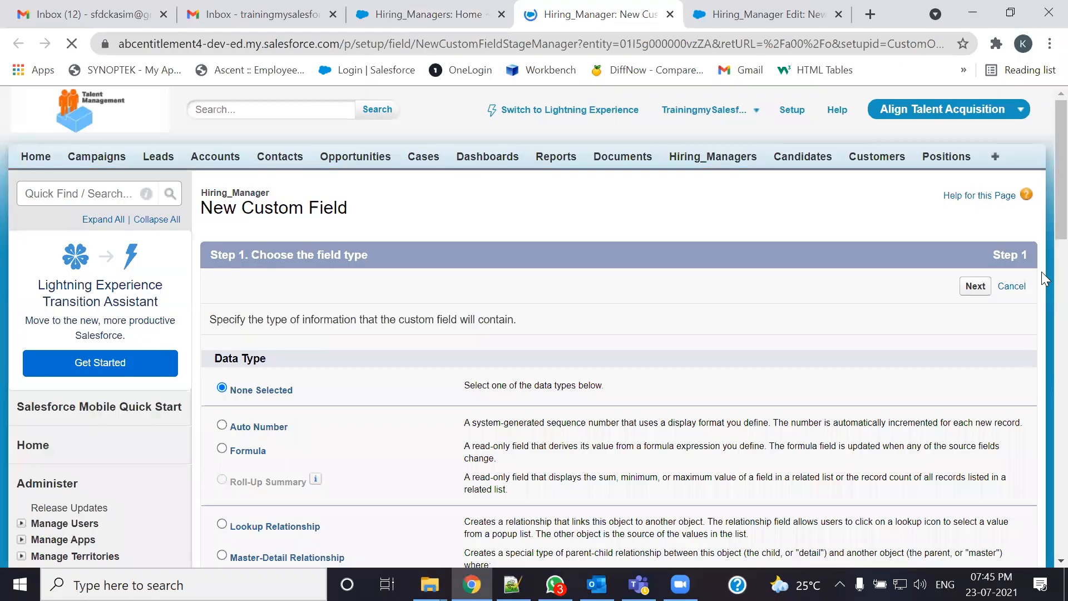
key(alt+Tab)
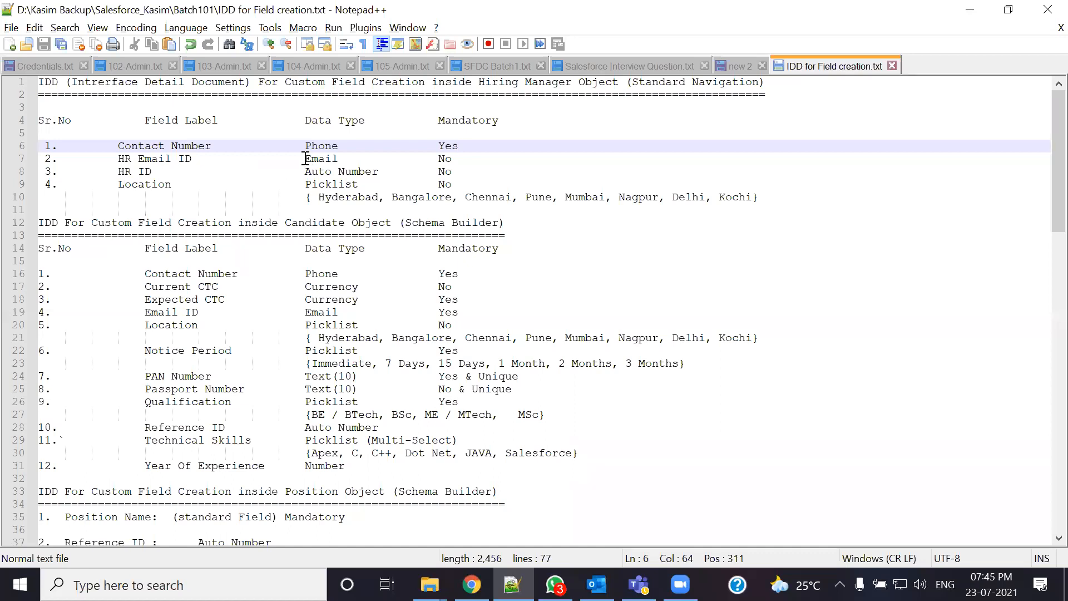
click(181, 160)
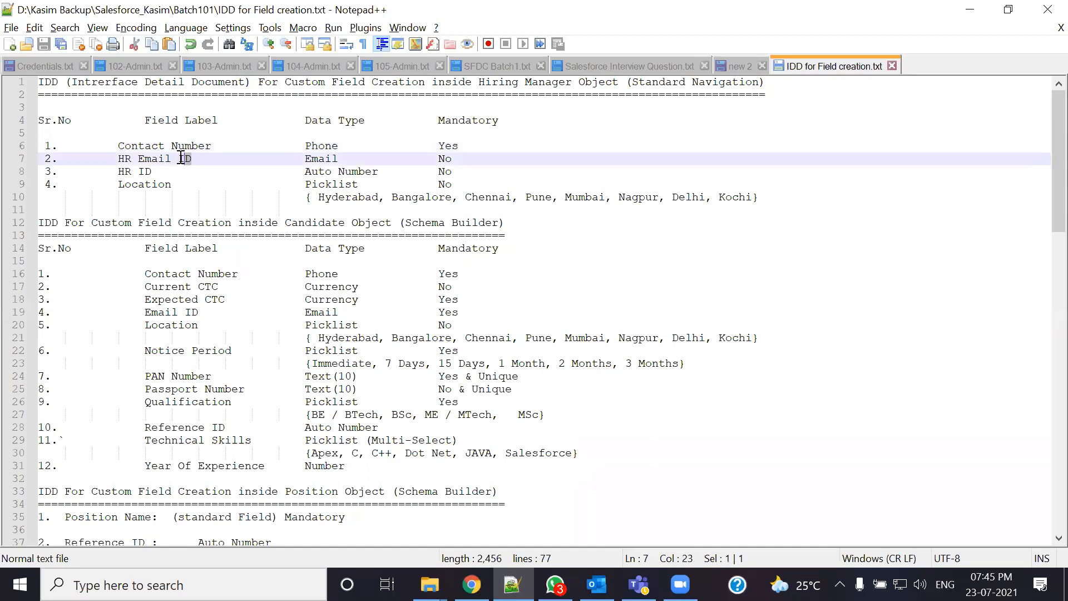
key(BackSpace)
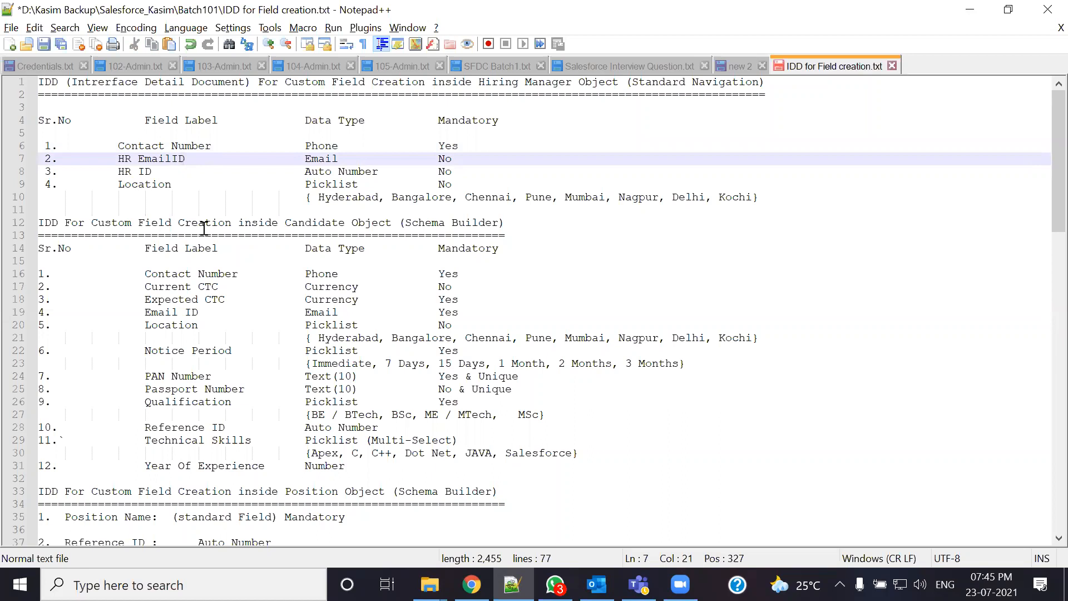
drag(192, 159, 119, 159)
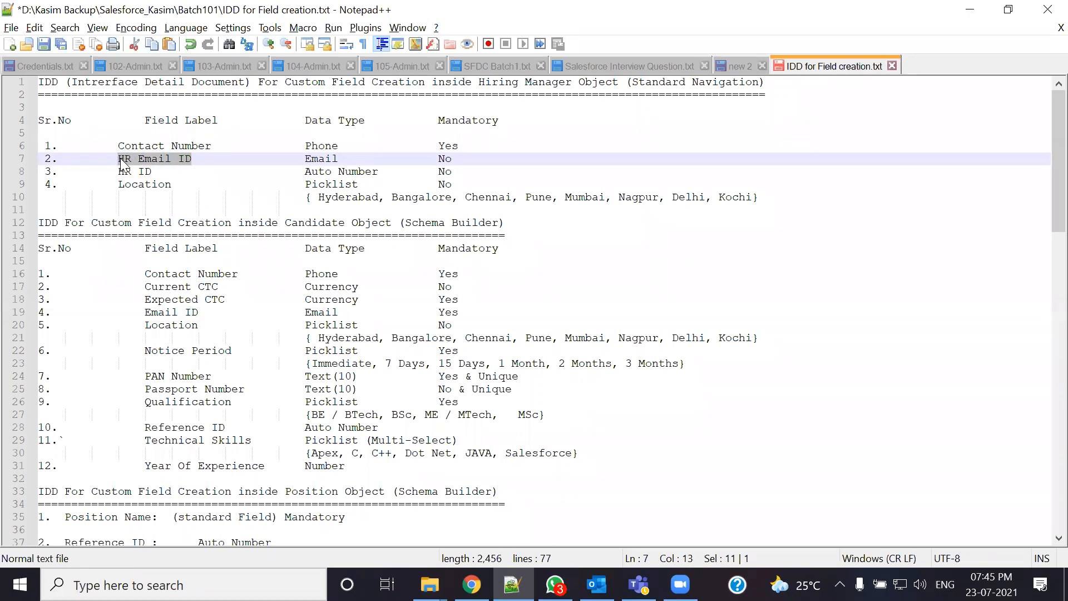
drag(305, 160, 341, 160)
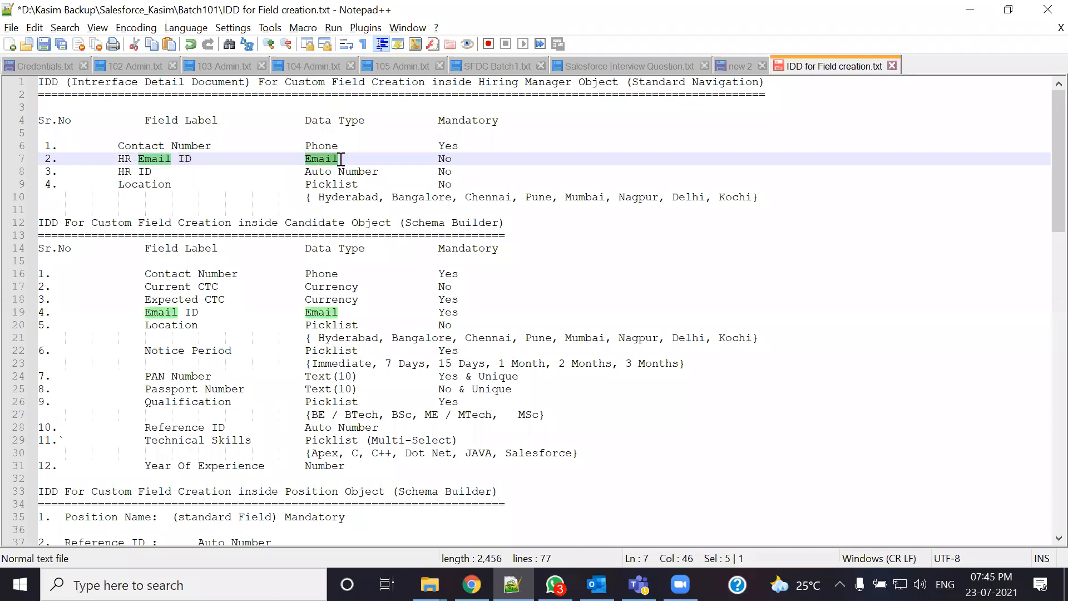
- Back in Salesforce, choose Email as the new custom field's data type and continue to the field details
key(alt+Tab)
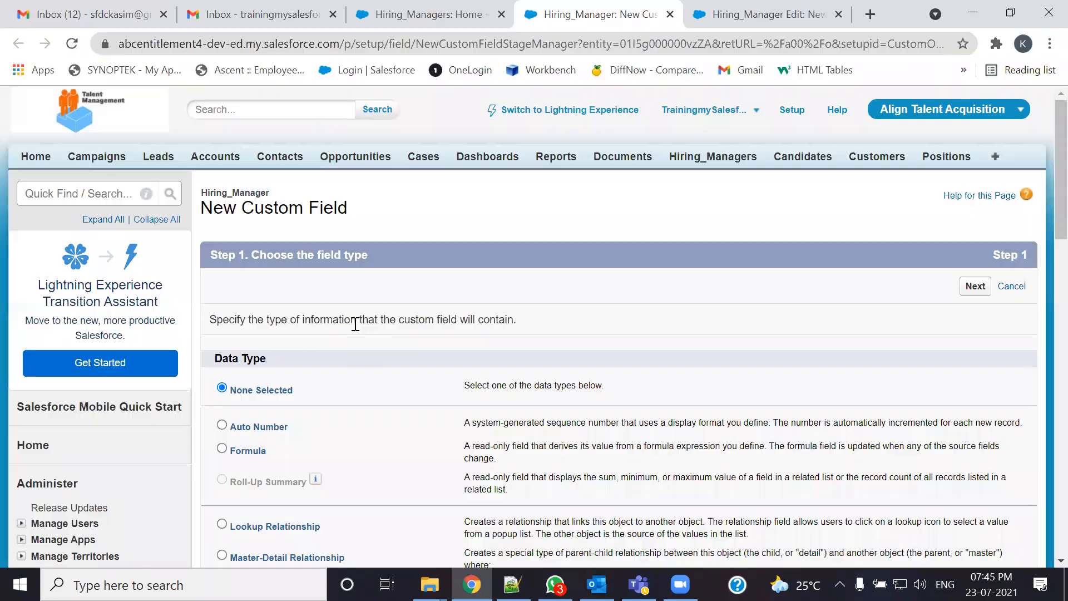
scroll(355, 325, down, 5)
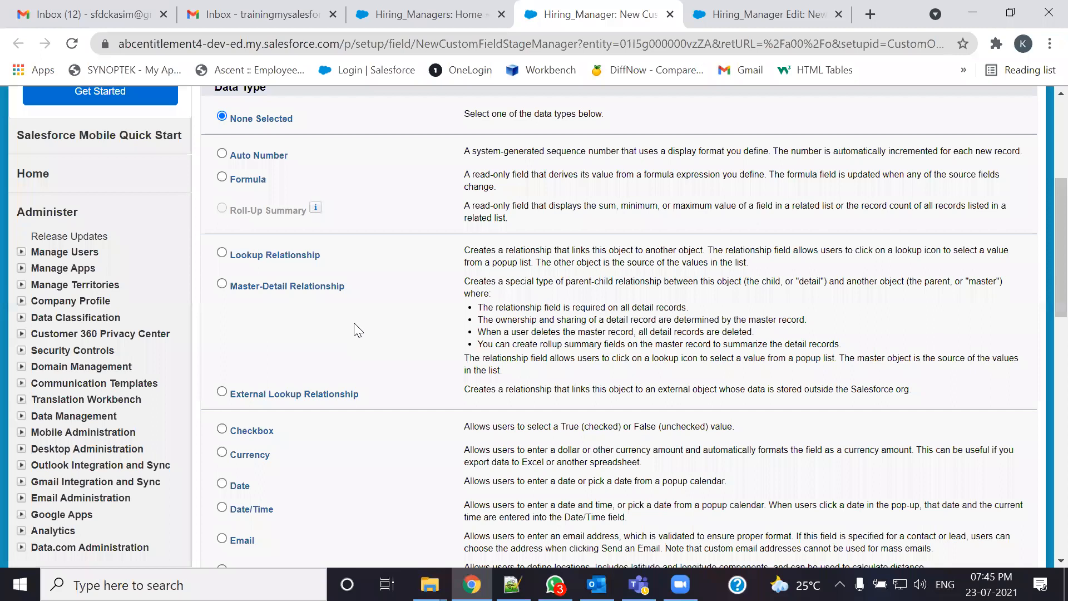
scroll(359, 331, down, 4)
click(243, 311)
scroll(363, 351, down, 5)
click(971, 423)
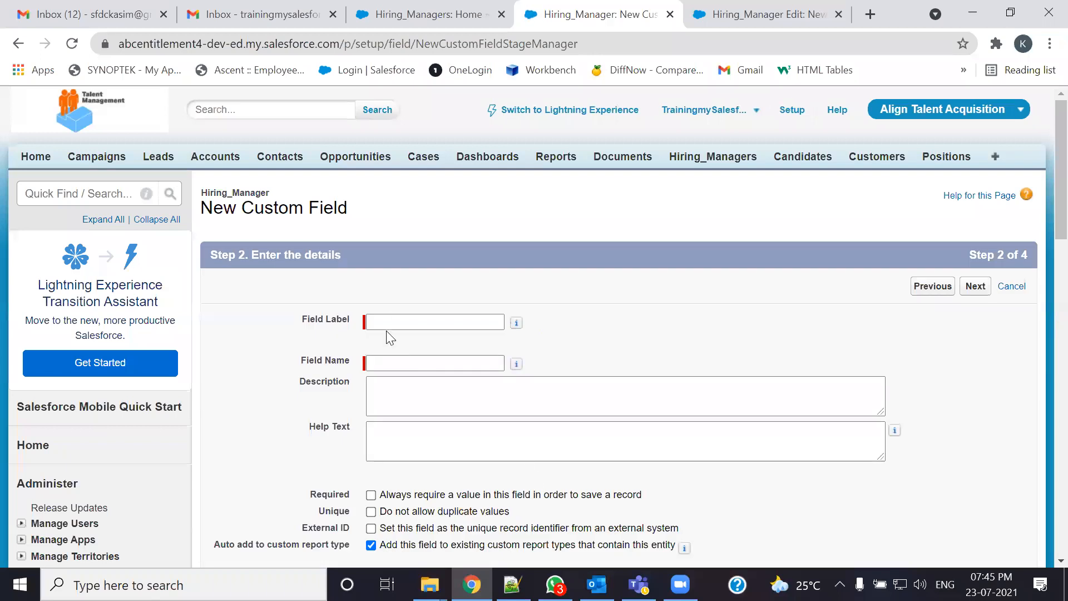
- Enter HR Email ID as the field label, with HR_Email_ID as the field name
click(389, 318)
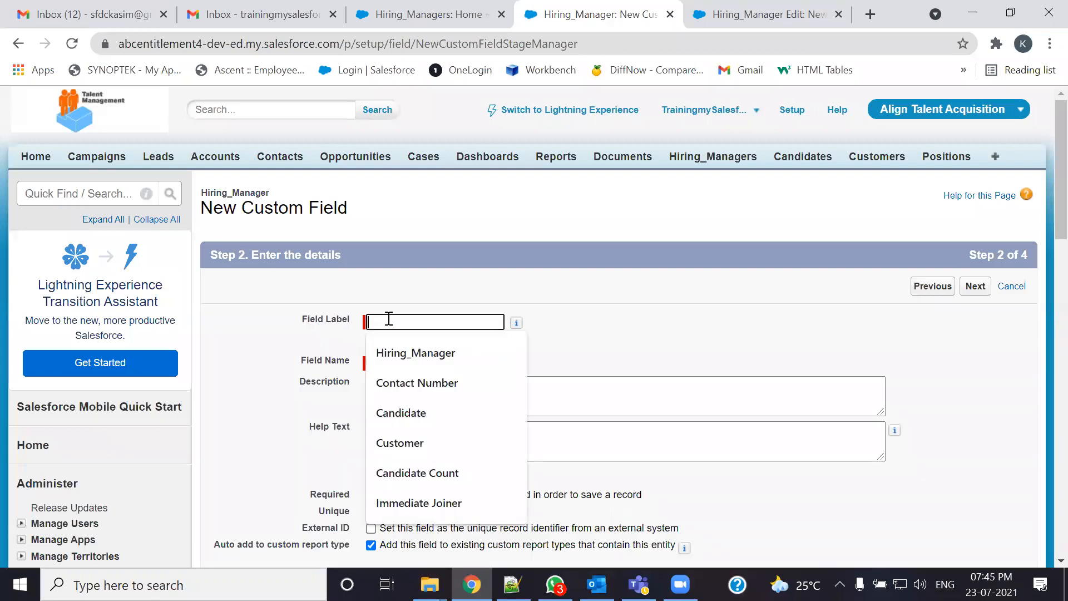
text(HR Email ID)
key(Tab)
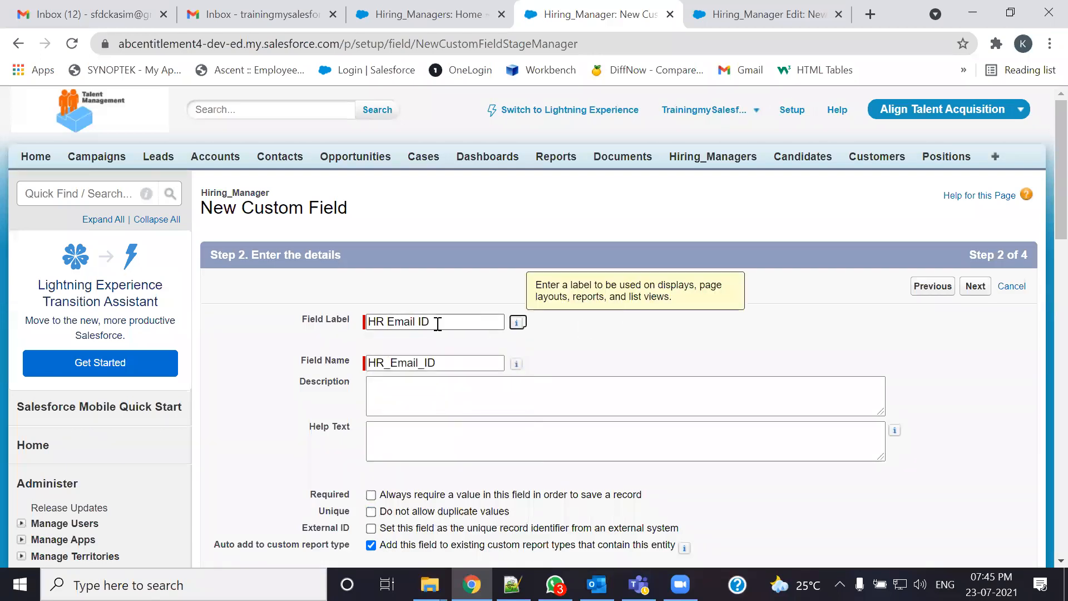
scroll(341, 367, down, 1)
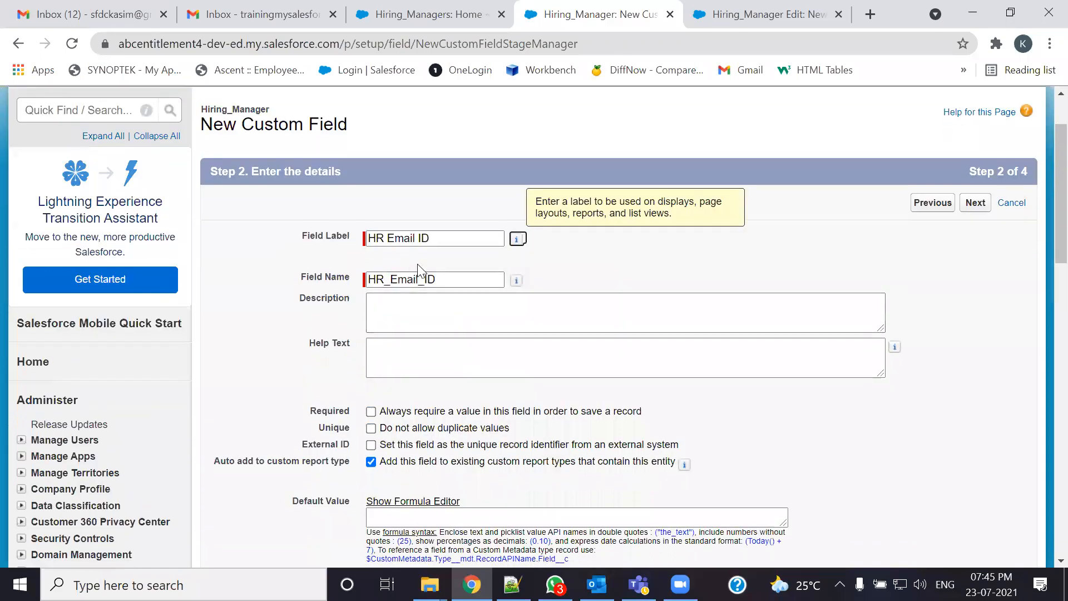
scroll(384, 345, down, 2)
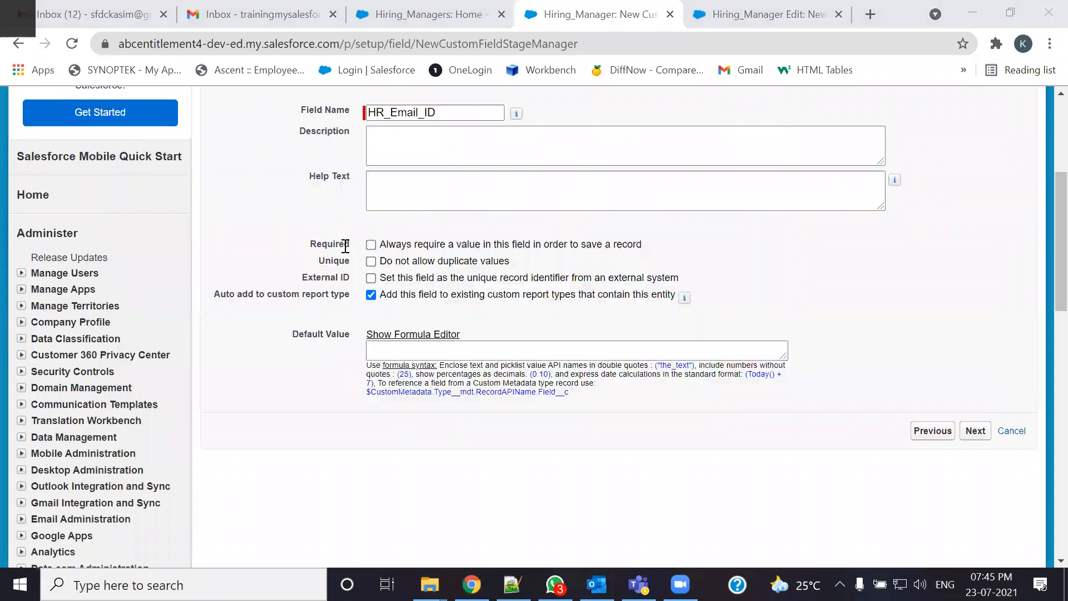
- Check HR Email ID's Mandatory value in the Notepad++ IDD, and continue to field-level security in Salesforce with the field left optional
key(alt+Tab)
drag(456, 161, 437, 160)
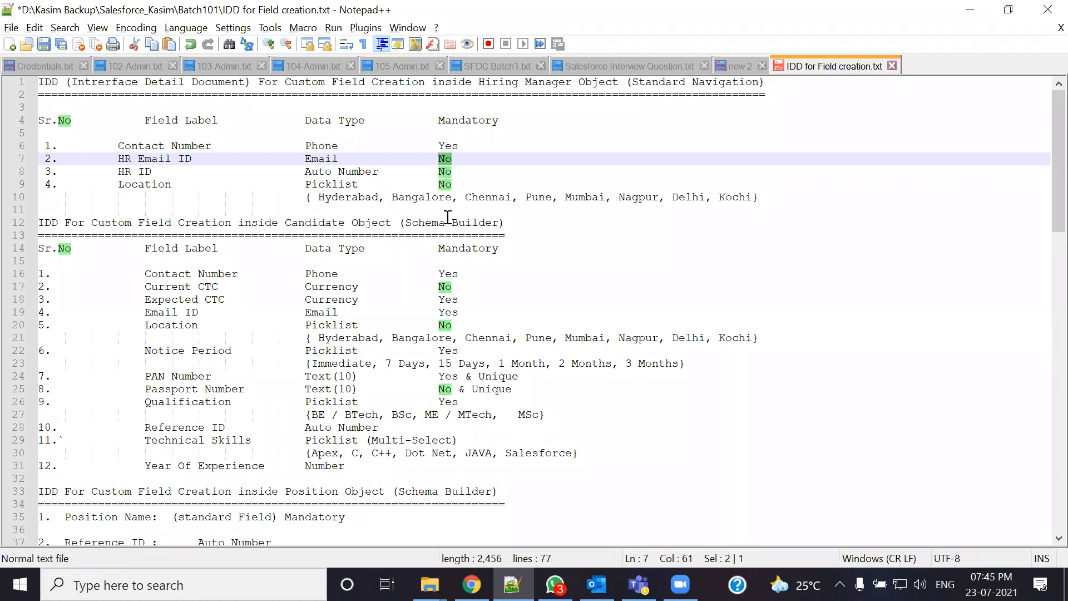
click(341, 161)
double_click(445, 160)
click(444, 160)
key(alt+Tab)
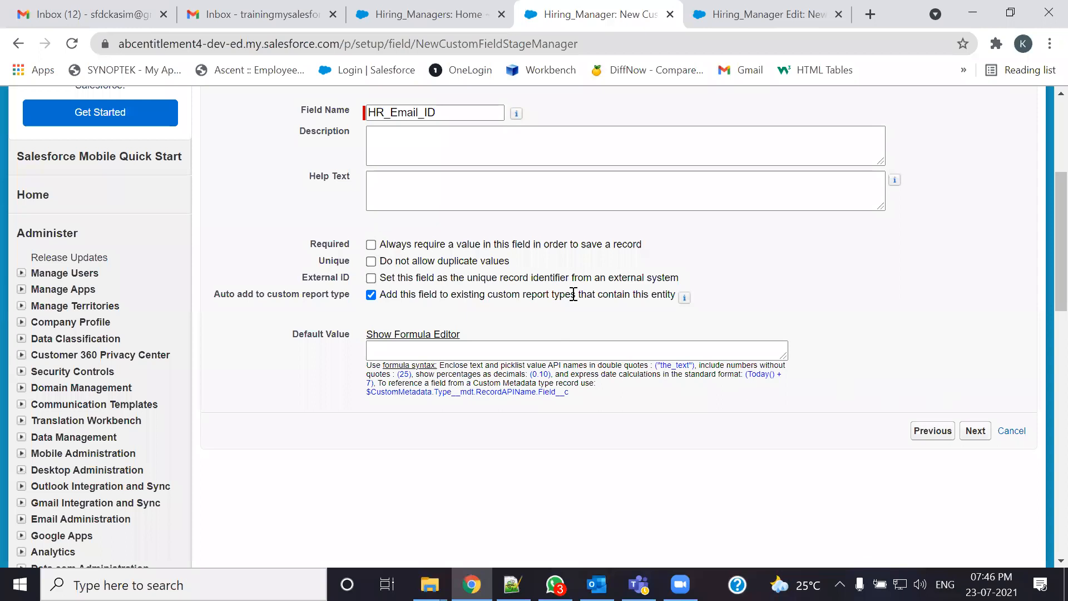
click(976, 432)
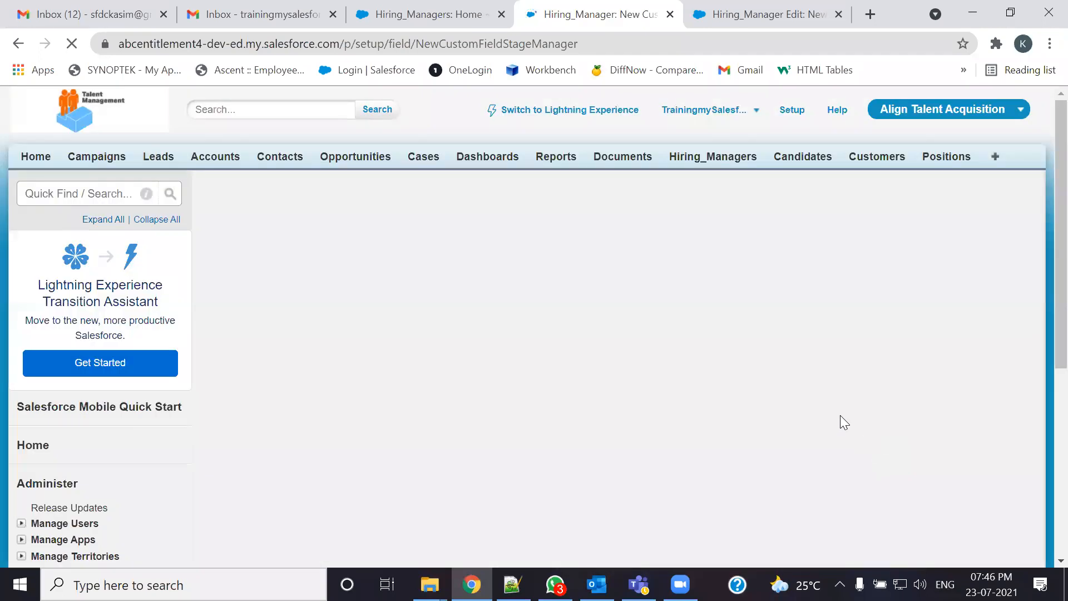
- Make HR Email ID visible to all profiles, keep it on the Hiring_Manager Layout and save the field
scroll(826, 418, down, 2)
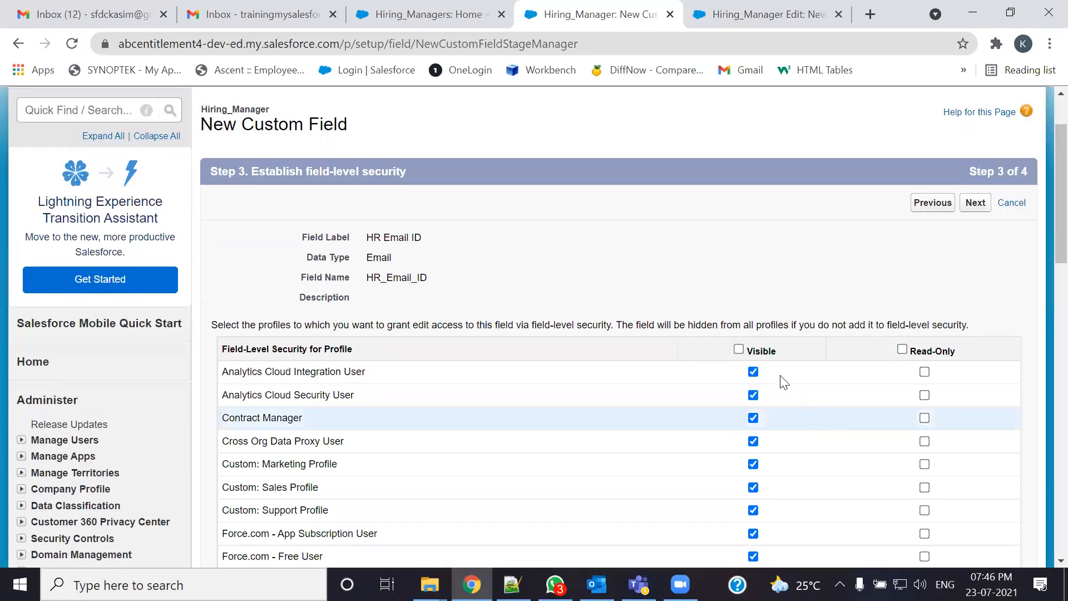
click(740, 349)
scroll(809, 375, down, 3)
scroll(813, 382, up, 3)
click(988, 204)
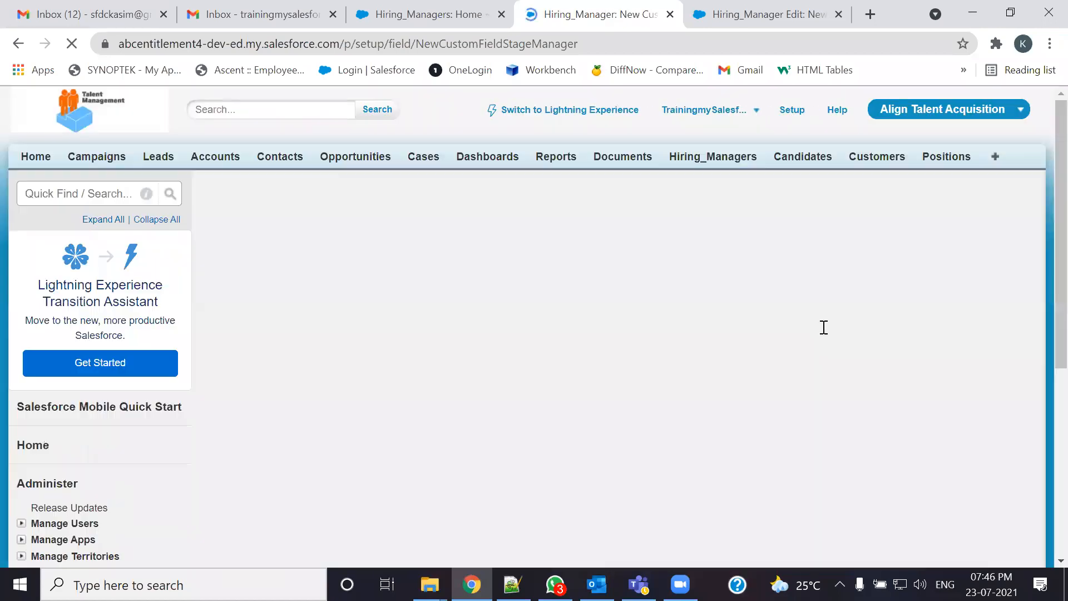
scroll(825, 328, down, 2)
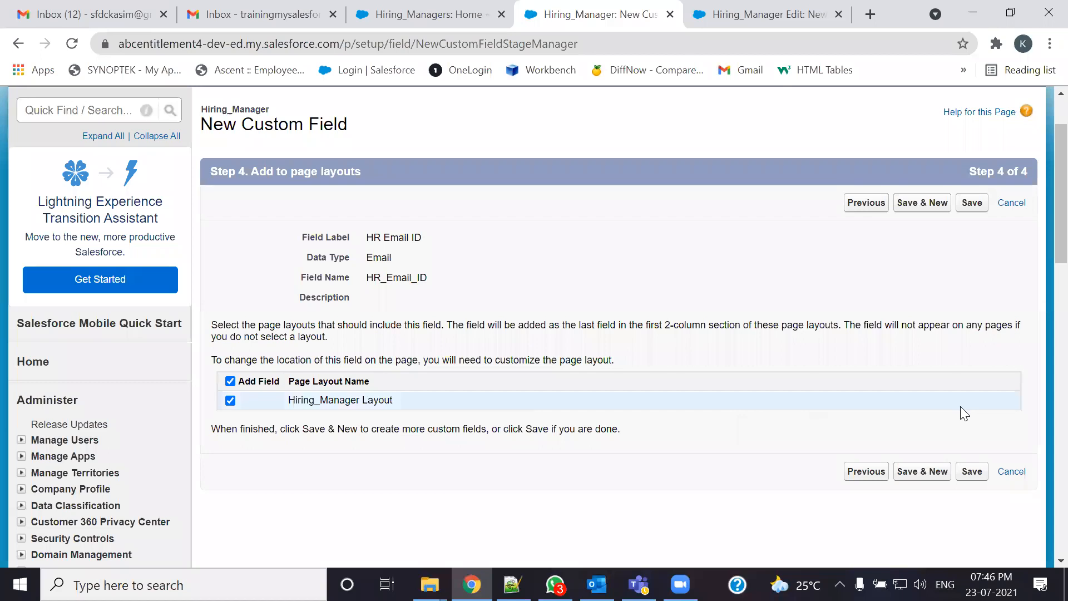
click(968, 473)
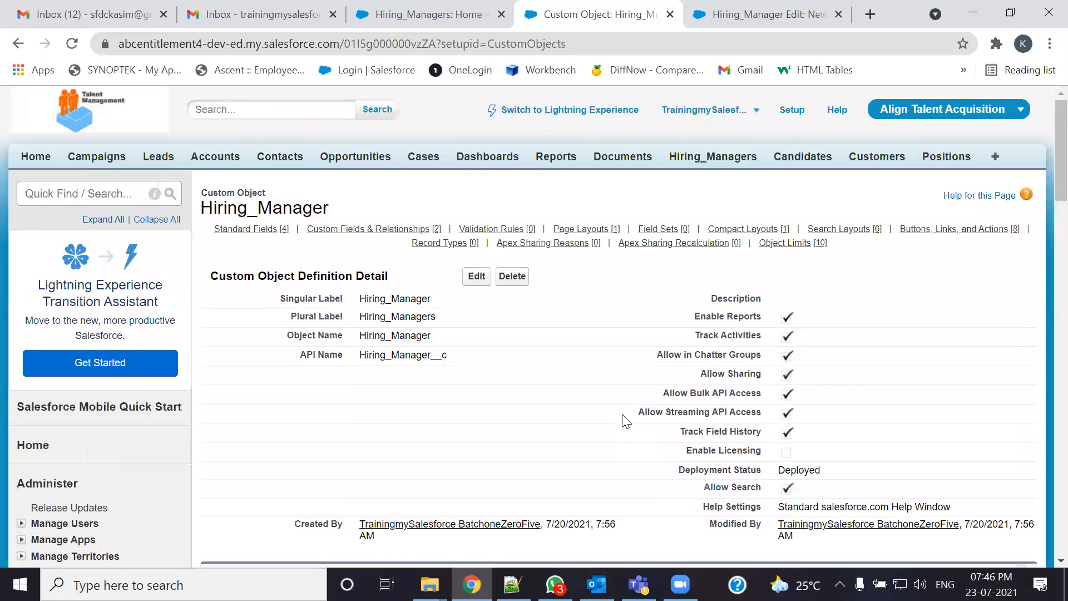
- Check HR Email ID among the Hiring_Manager object's custom fields and reload the new Hiring_Manager form to view the field there
scroll(621, 416, down, 3)
scroll(623, 415, down, 3)
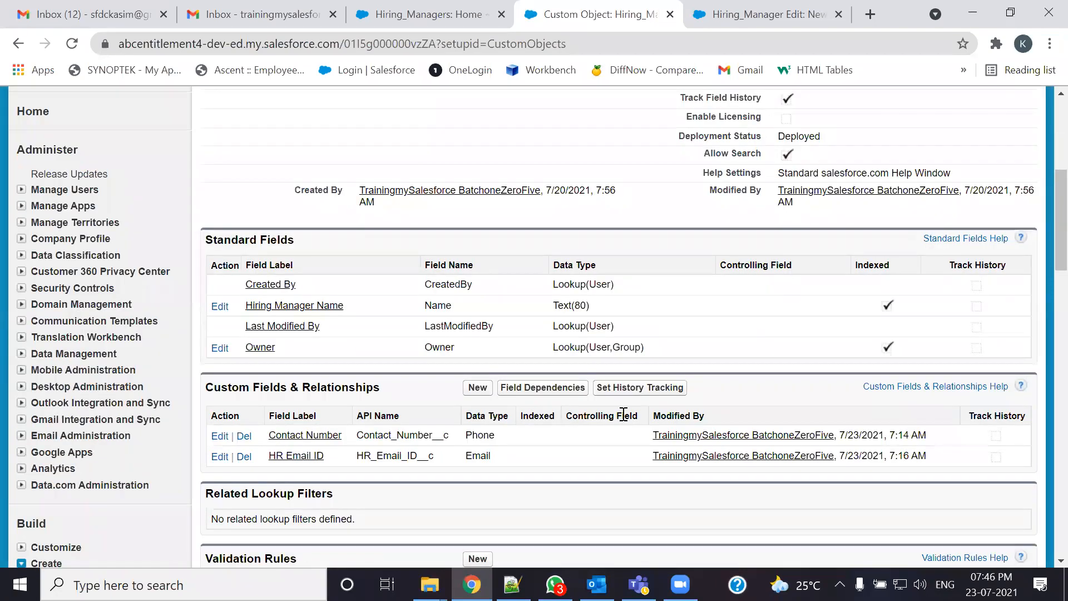
scroll(384, 362, down, 3)
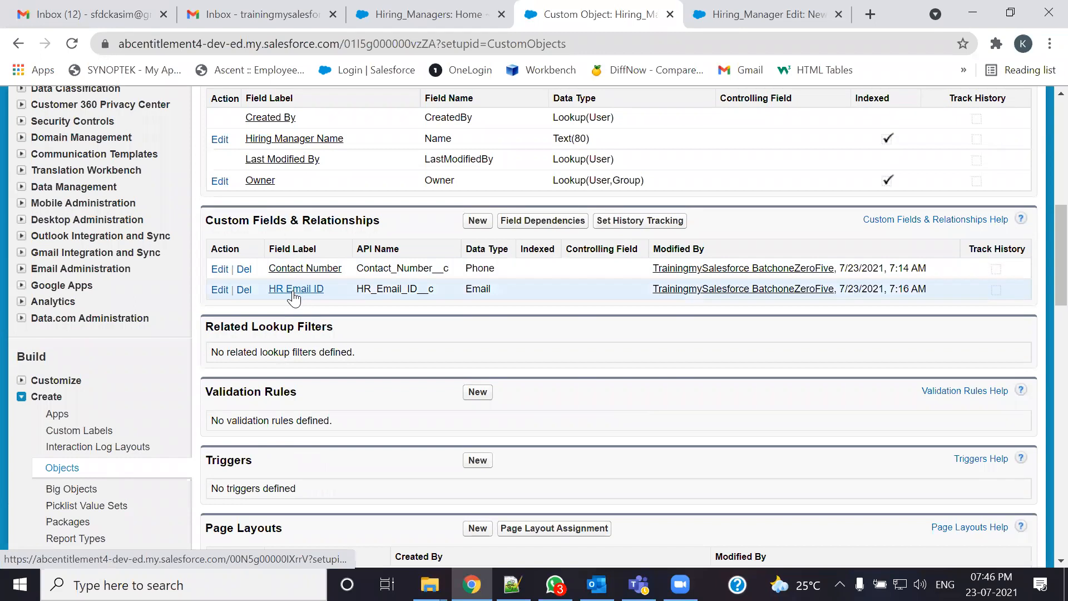
click(670, 14)
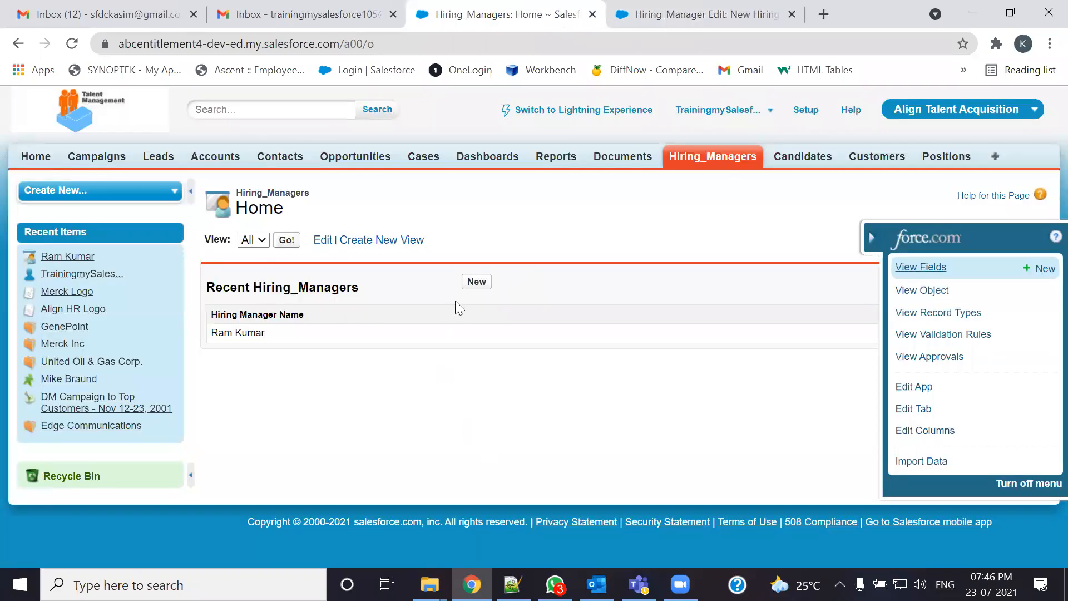
click(715, 14)
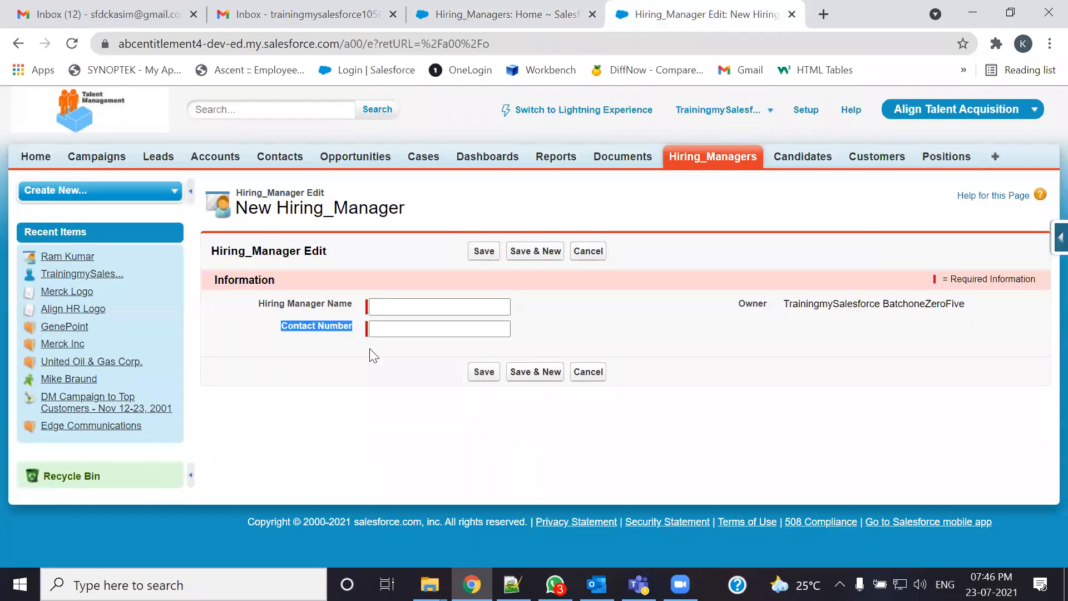
click(72, 44)
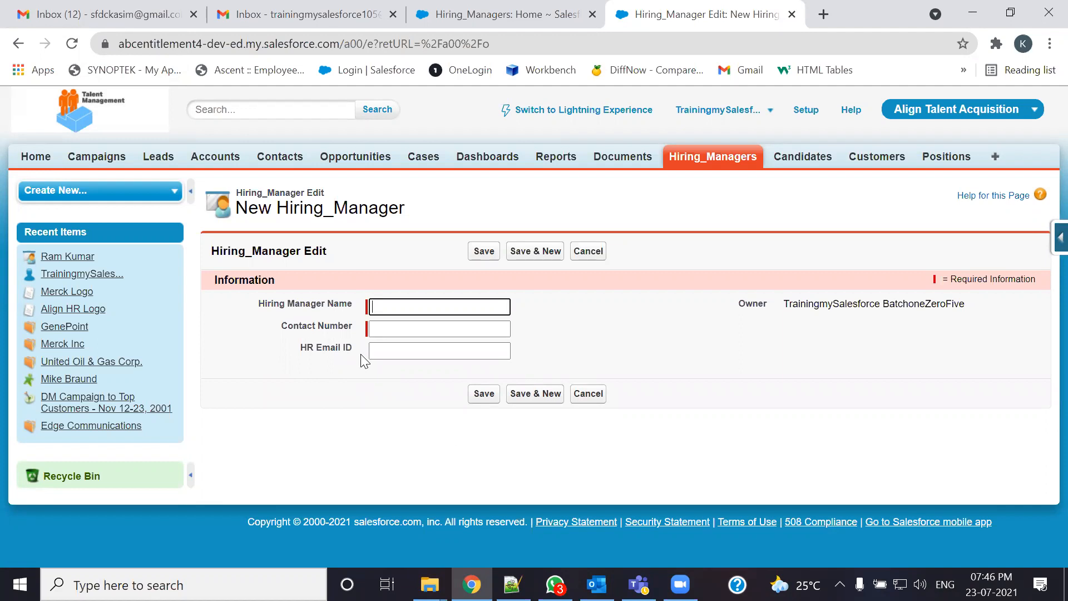
mouse_move(359, 334)
mouse_down()
mouse_move(374, 342)
mouse_move(380, 317)
mouse_move(366, 315)
mouse_up()
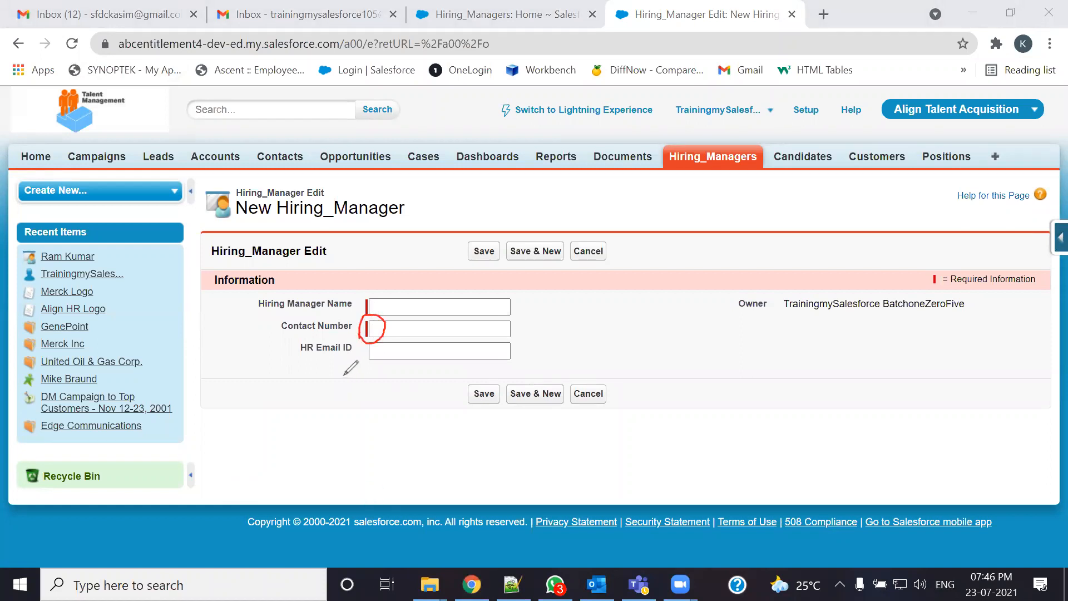
drag(360, 363, 372, 366)
mouse_move(373, 291)
mouse_down()
mouse_move(361, 302)
mouse_move(380, 315)
mouse_up()
drag(522, 310, 534, 296)
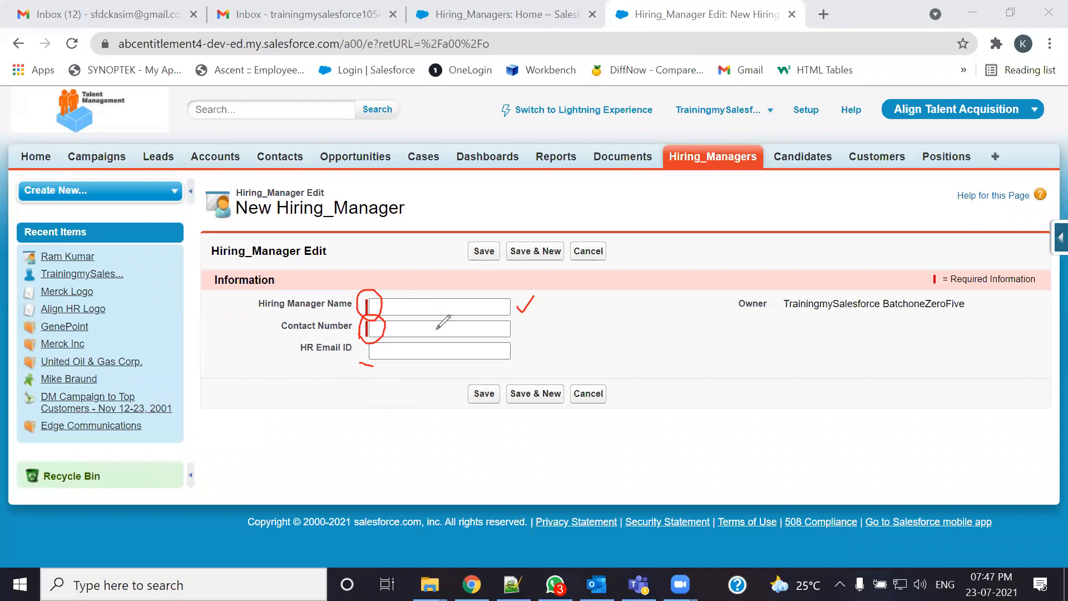
mouse_move(517, 324)
mouse_down()
mouse_move(535, 315)
mouse_move(528, 350)
mouse_move(544, 324)
mouse_move(542, 365)
mouse_move(584, 350)
mouse_up()
drag(486, 365, 526, 367)
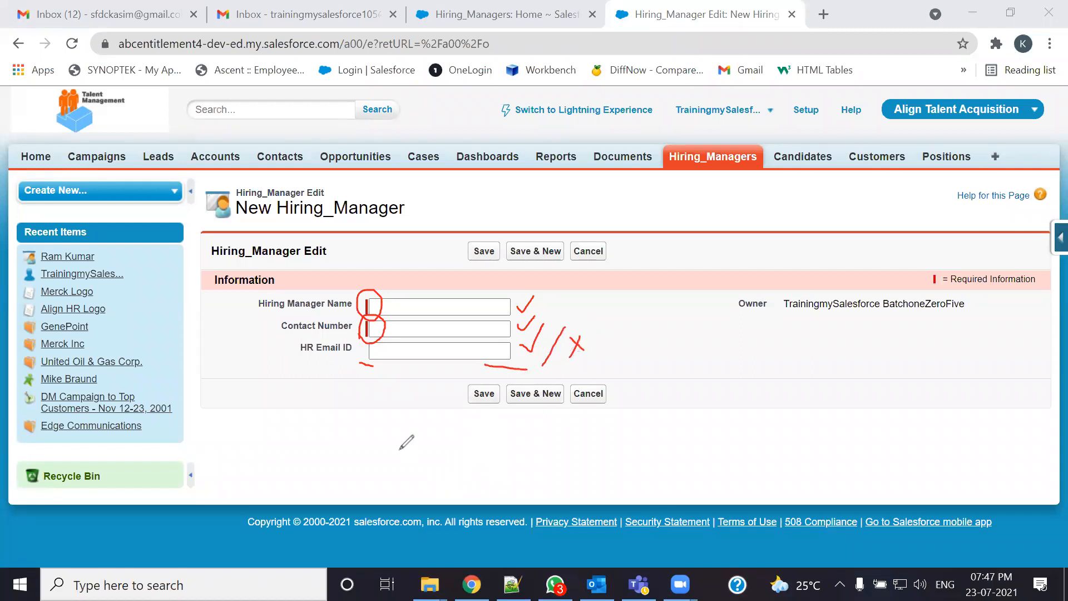
drag(363, 365, 506, 366)
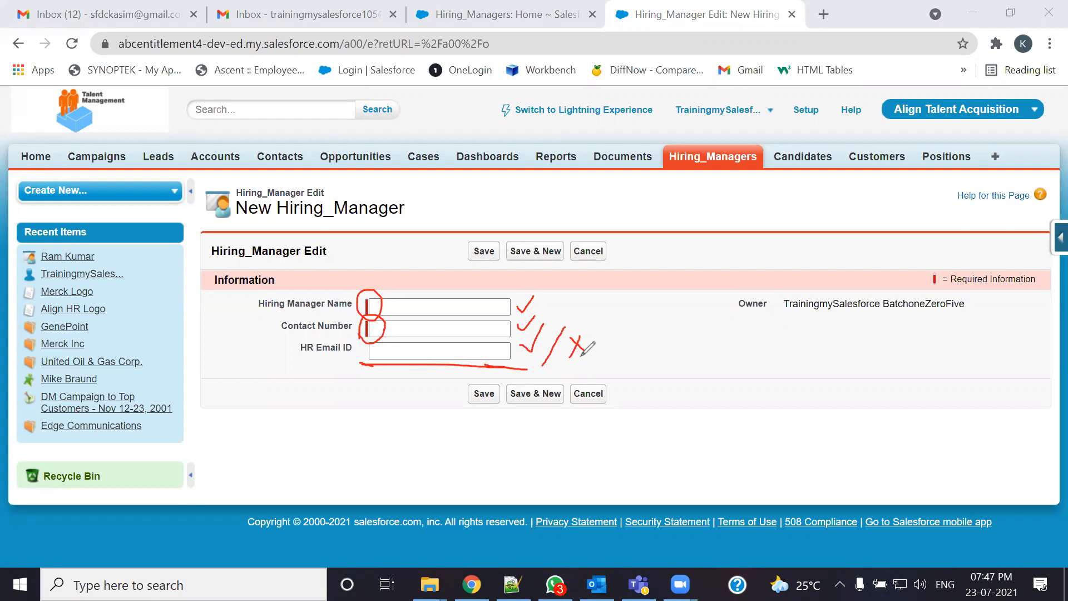
mouse_move(472, 271)
mouse_down()
mouse_move(492, 241)
mouse_move(472, 270)
mouse_up()
mouse_move(408, 333)
mouse_down()
mouse_move(434, 334)
mouse_move(442, 312)
mouse_up()
click(420, 314)
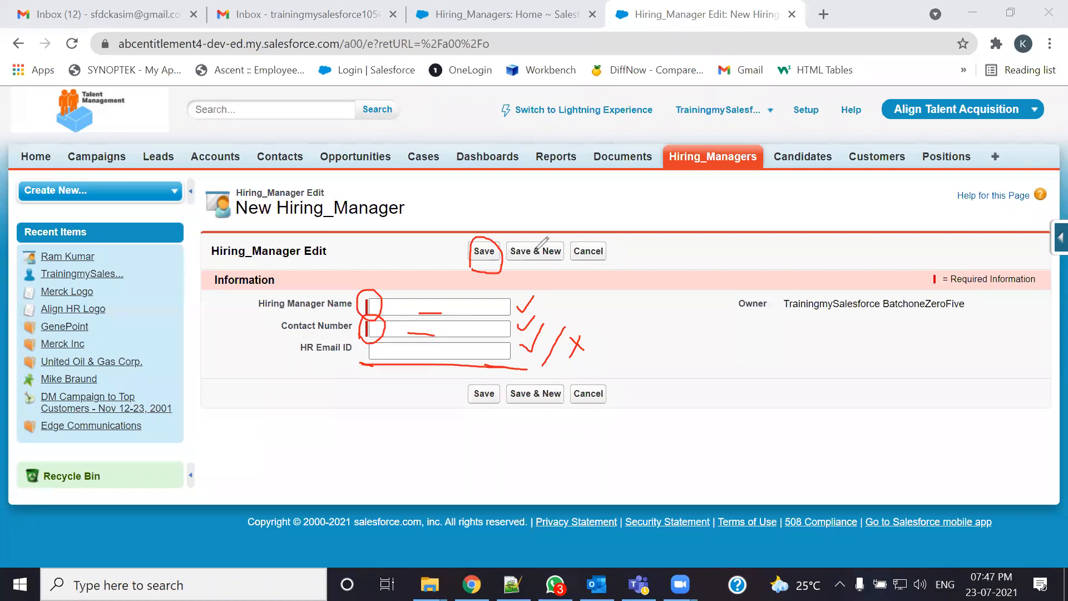
click(812, 146)
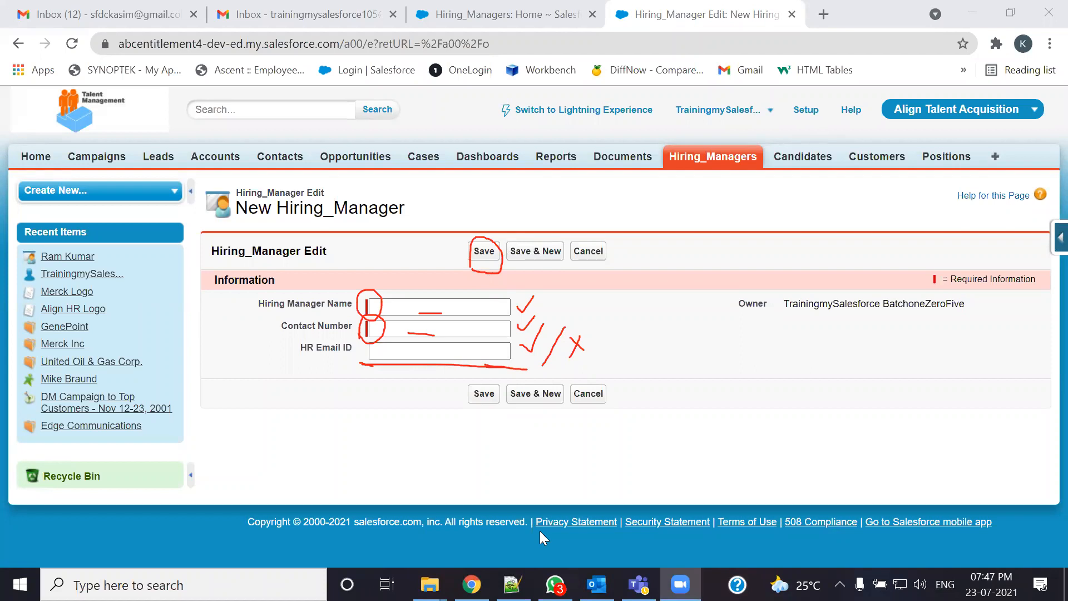
- Erase all the red annotation marks drawn over the new Hiring_Manager form
drag(525, 305, 484, 236)
drag(551, 311, 579, 351)
drag(515, 329, 475, 382)
click(520, 325)
click(428, 334)
mouse_move(421, 312)
mouse_down()
mouse_move(358, 334)
mouse_move(406, 339)
mouse_up()
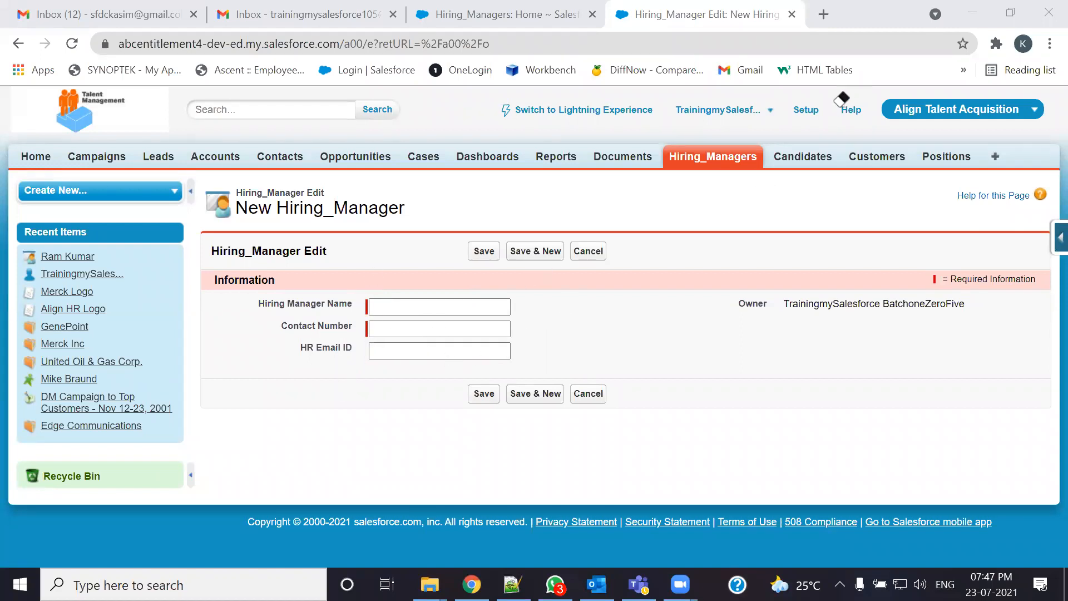
- Try to save the new Hiring_Manager record empty, and again with only the hiring manager's name filled in
click(483, 251)
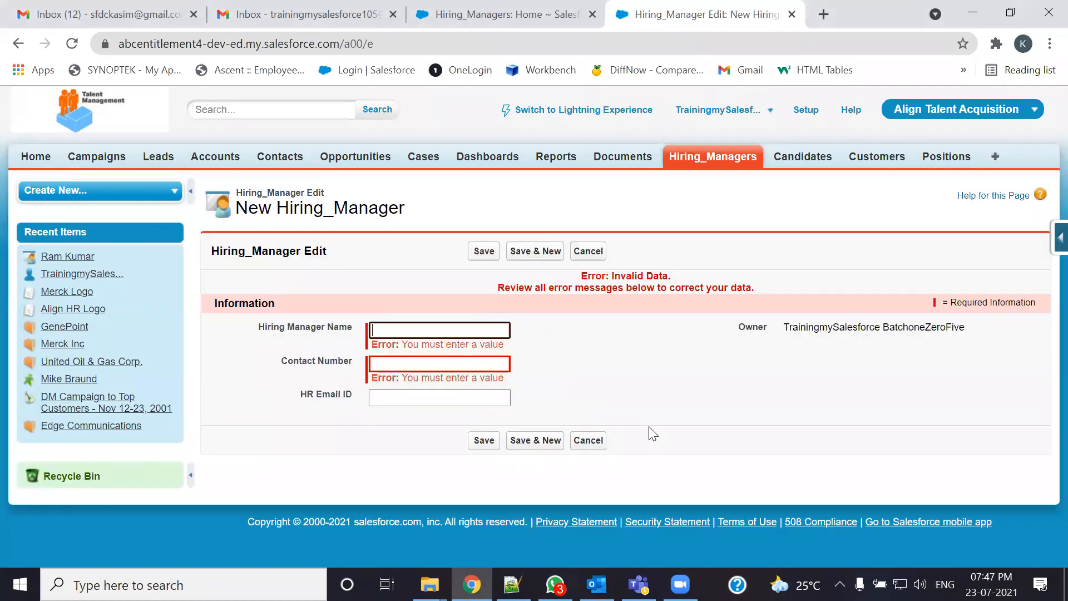
click(412, 332)
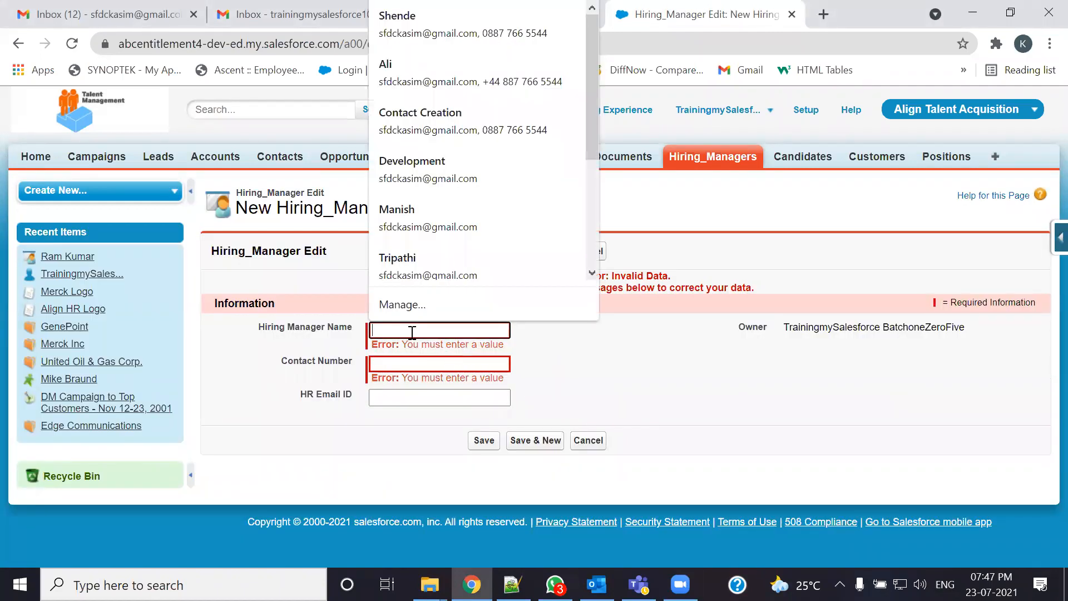
click(434, 247)
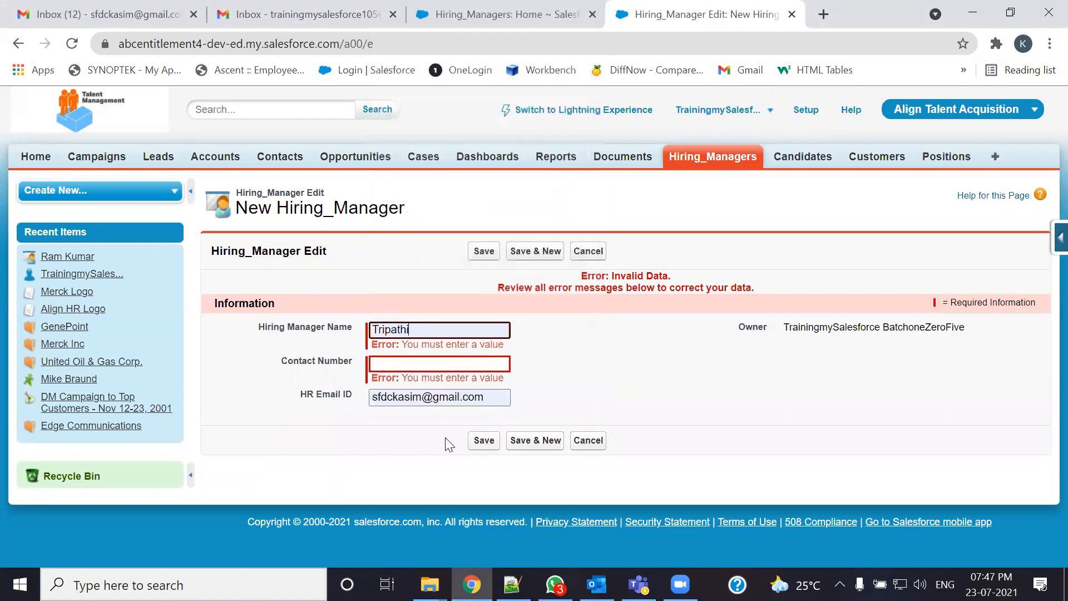
drag(482, 397, 334, 399)
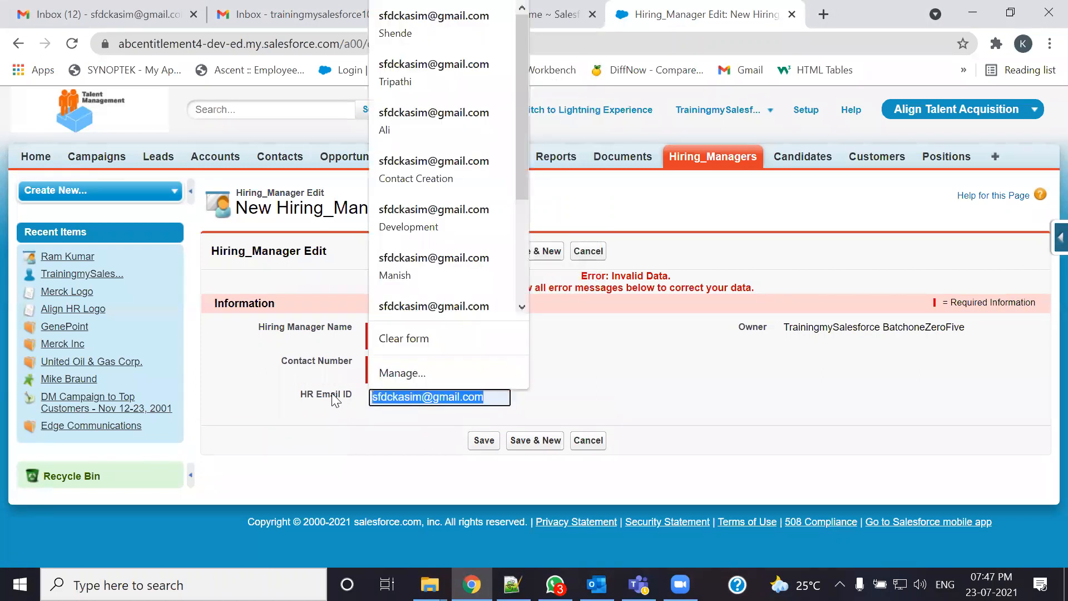
key(BackSpace)
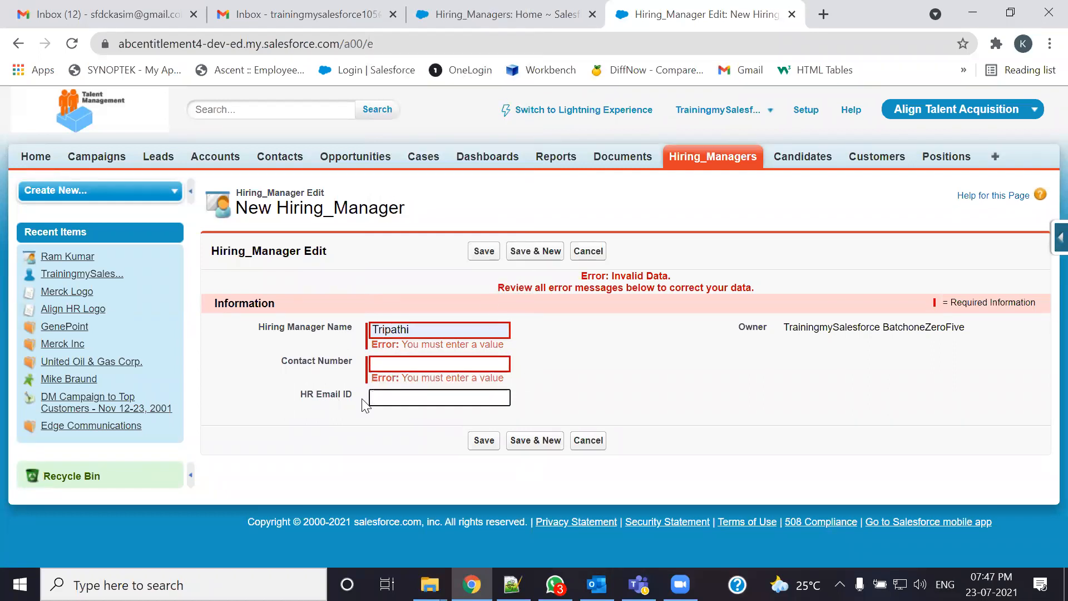
click(470, 250)
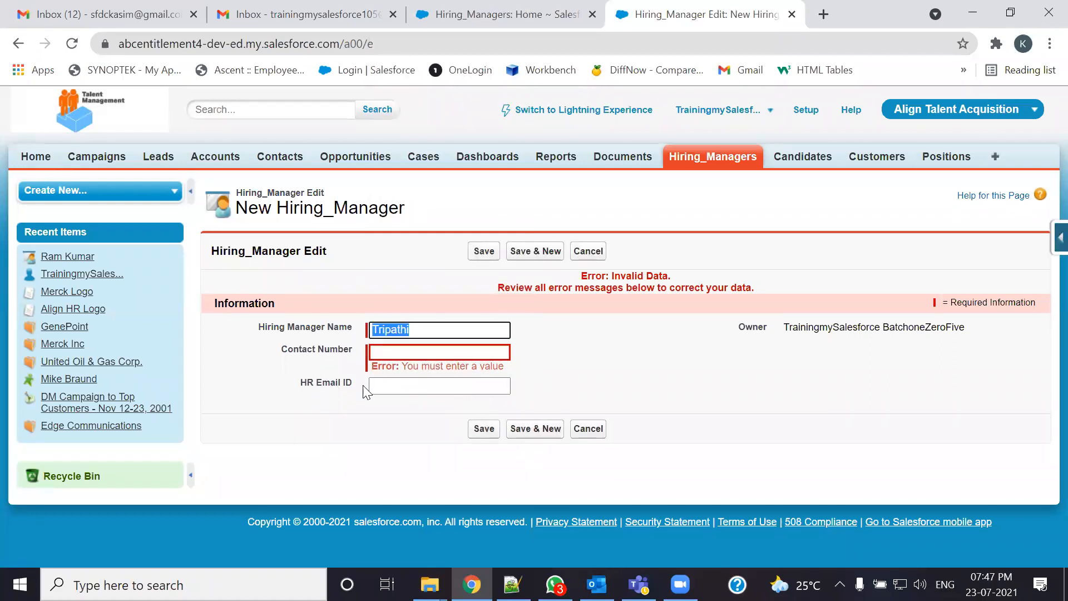
- Fill in the hiring manager's name and contact number from a saved entry, leave HR Email ID empty and save the record
click(384, 352)
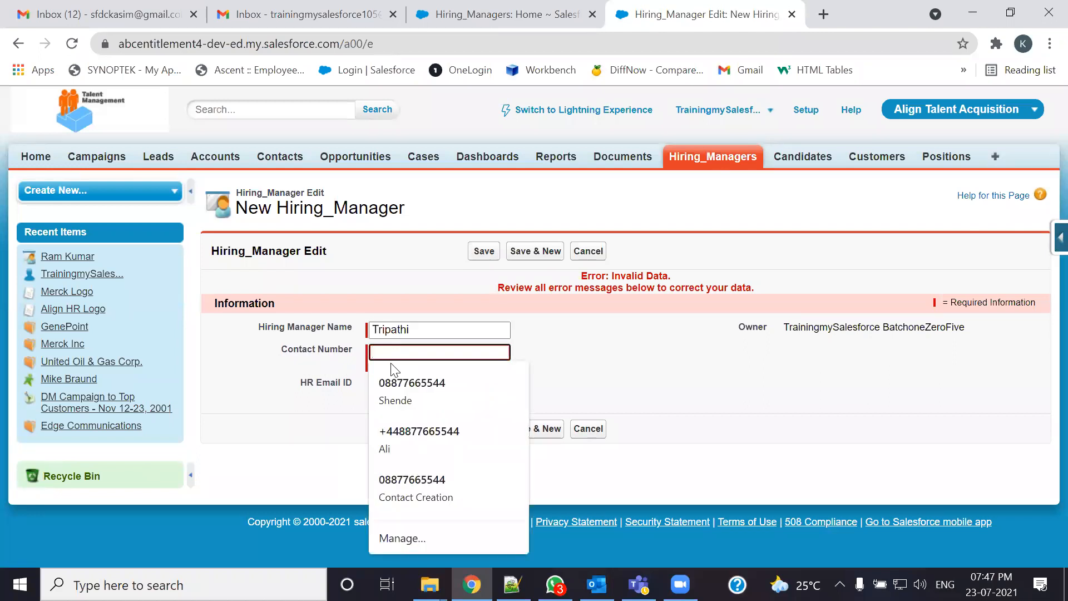
click(428, 384)
triple_click(490, 385)
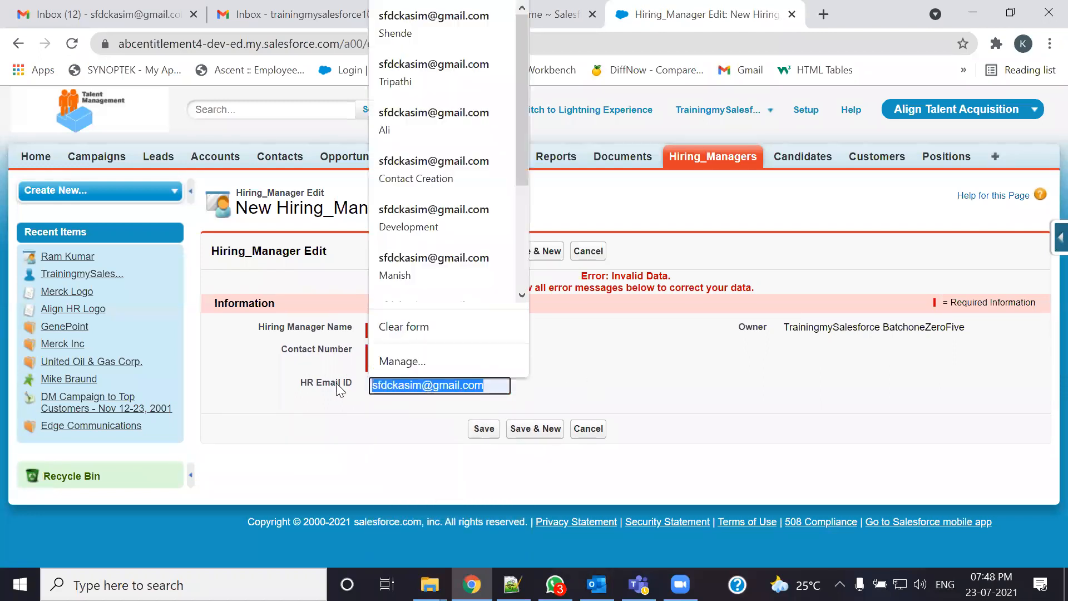
key(BackSpace)
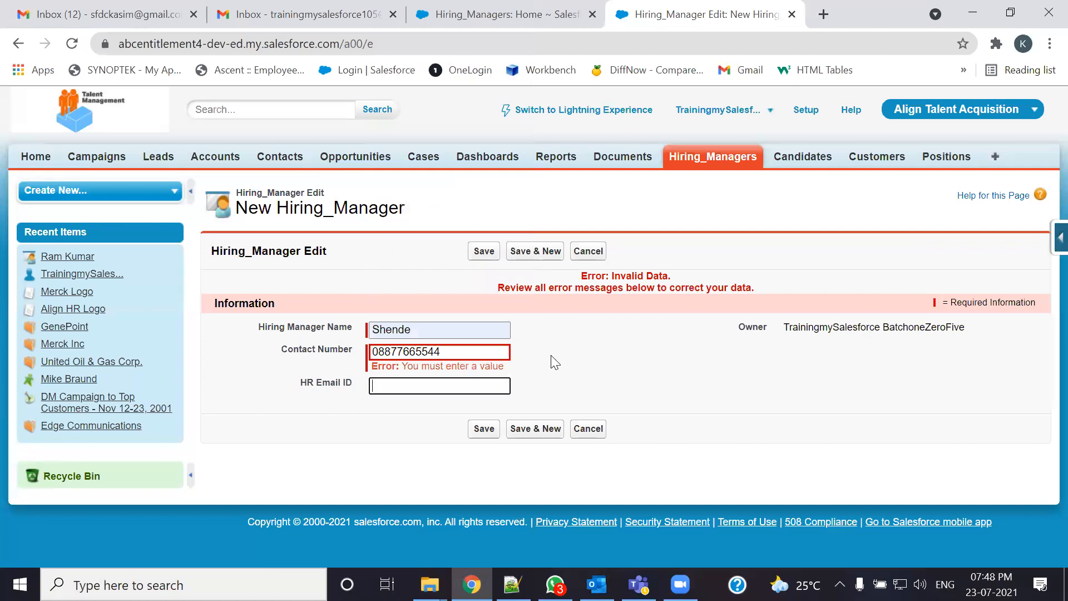
click(484, 253)
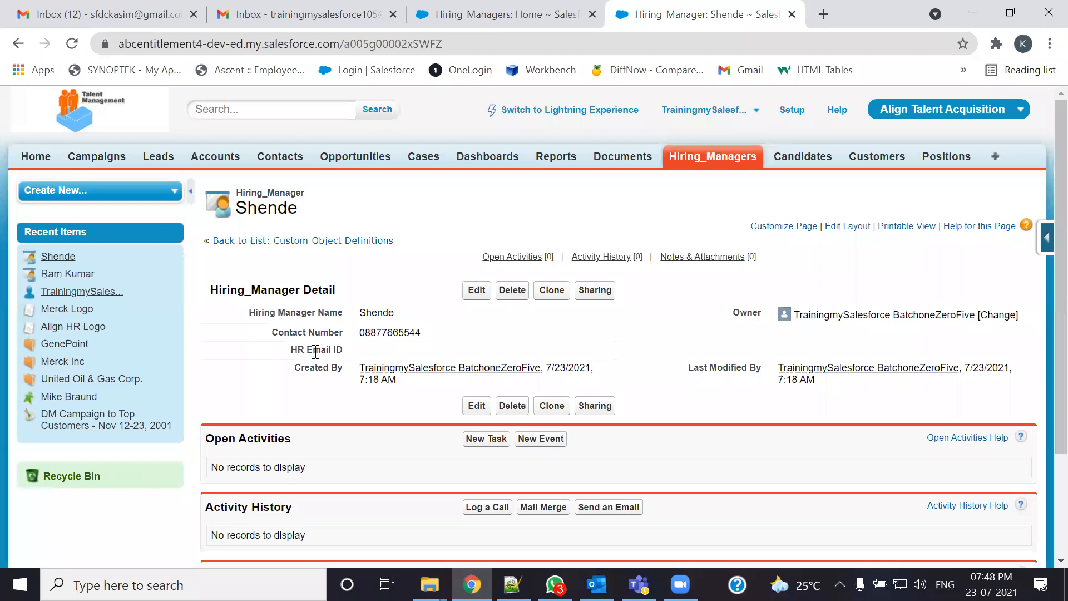
- Find and highlight question 18, on the different ways to make fields required, in Notepad++'s Salesforce Interview Question.txt
key(alt+Tab)
key(alt+Tab)
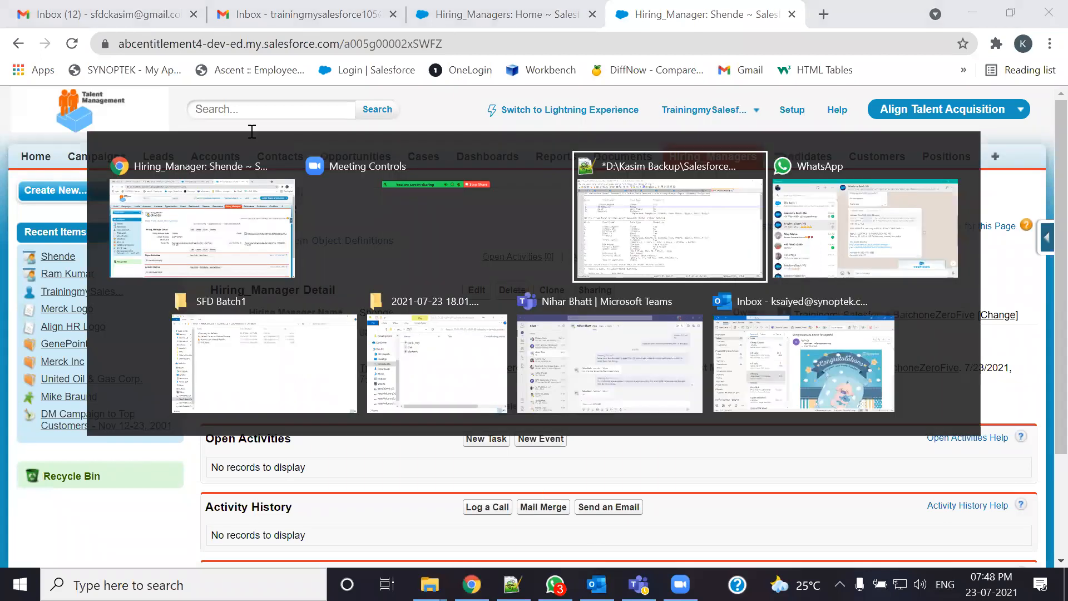
click(585, 67)
scroll(402, 371, up, 12)
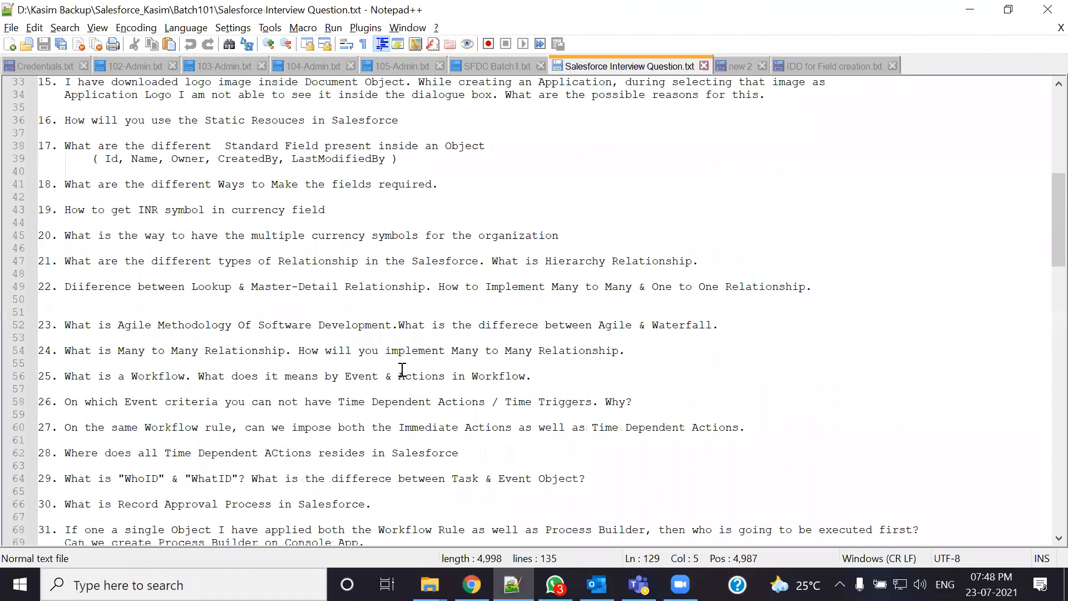
scroll(391, 361, up, 3)
scroll(389, 359, down, 2)
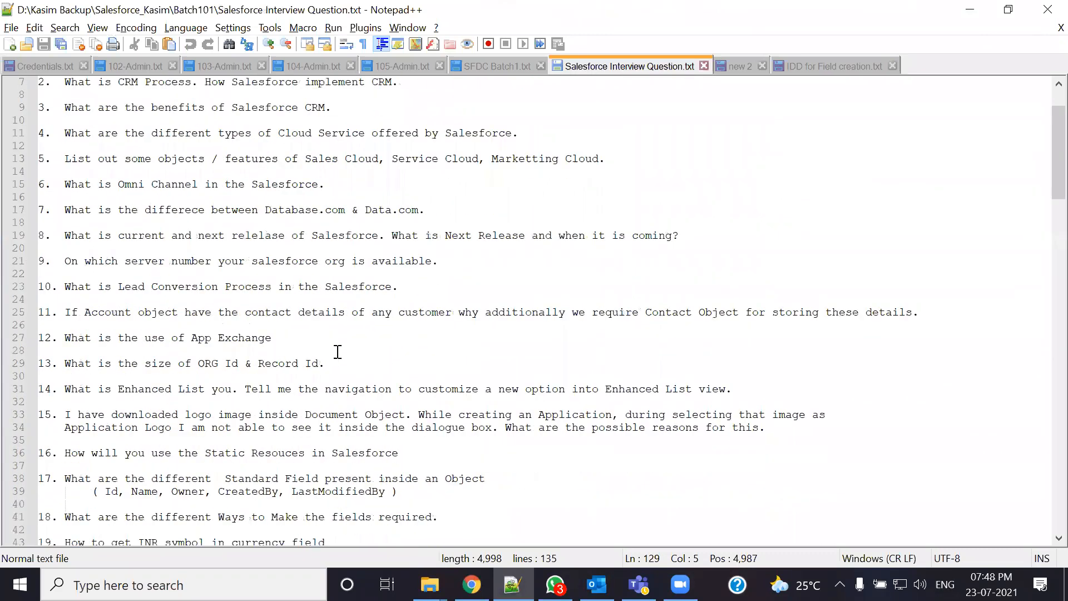
scroll(147, 330, down, 1)
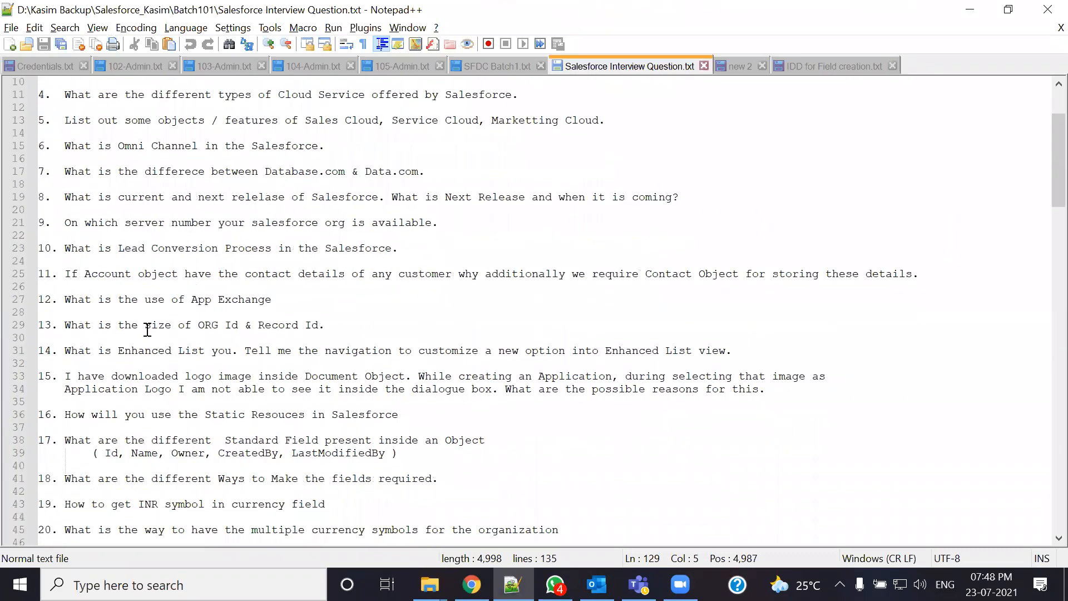
scroll(147, 330, down, 1)
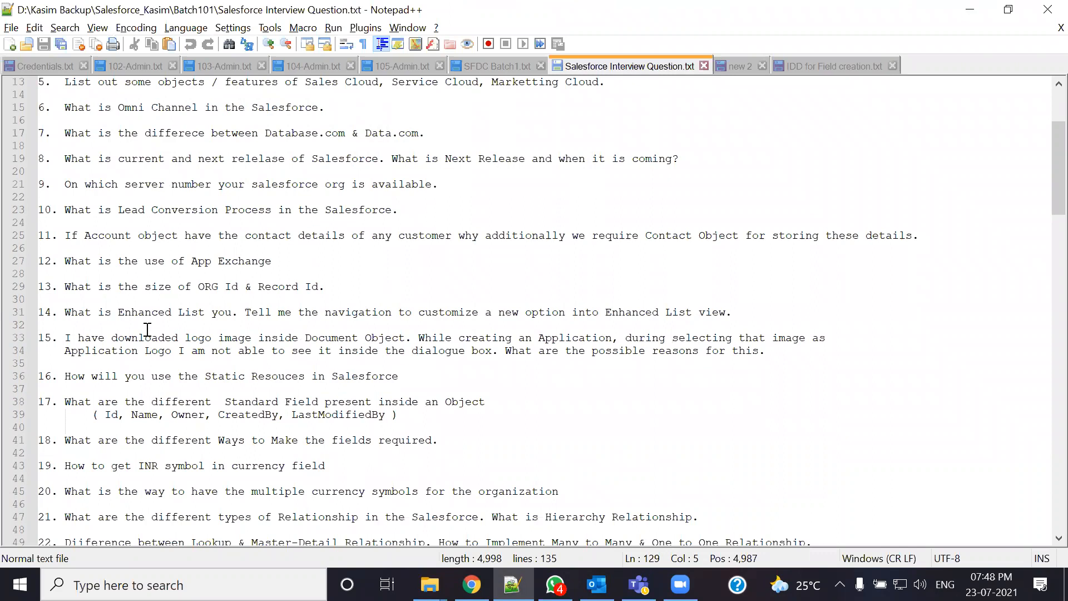
scroll(147, 330, down, 1)
scroll(144, 348, down, 1)
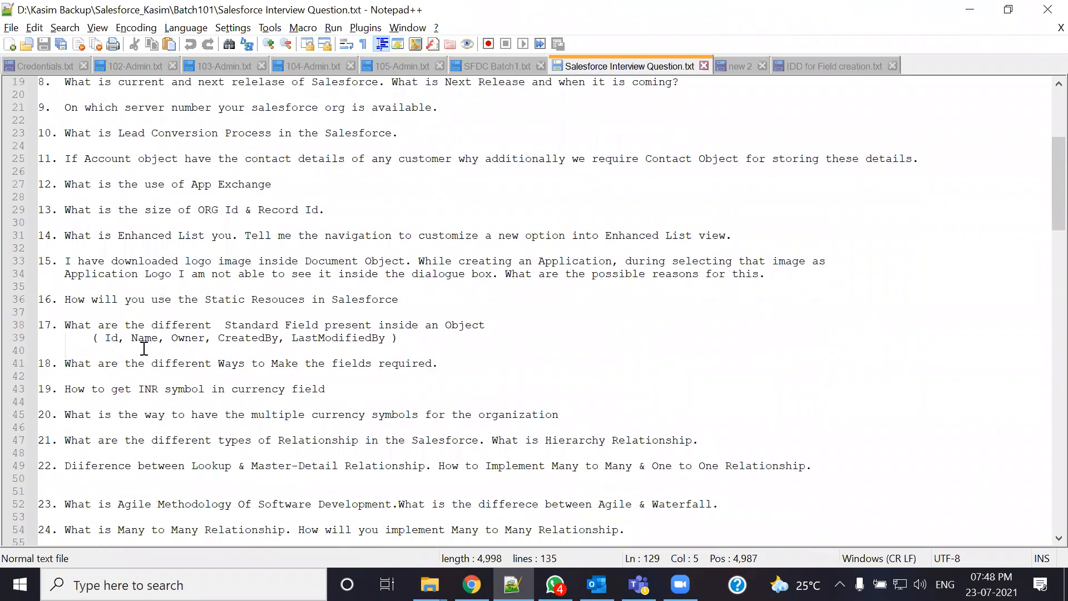
click(22, 370)
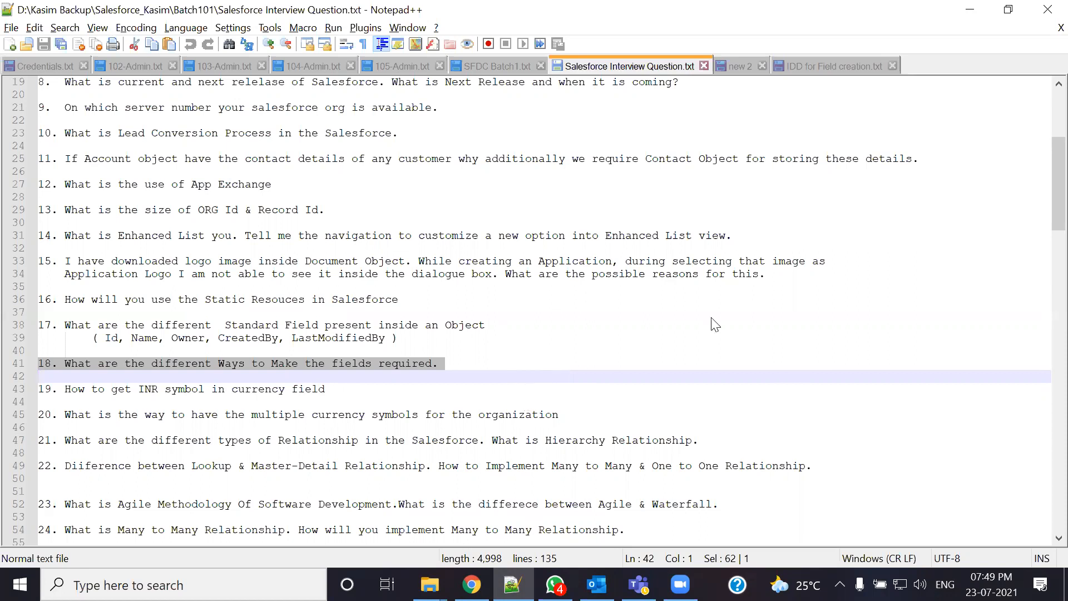
- Start a new Hiring_Manager custom field in Salesforce, and copy the HR ID label and check its data type in the Notepad++ IDD
key(alt+Tab)
click(1041, 270)
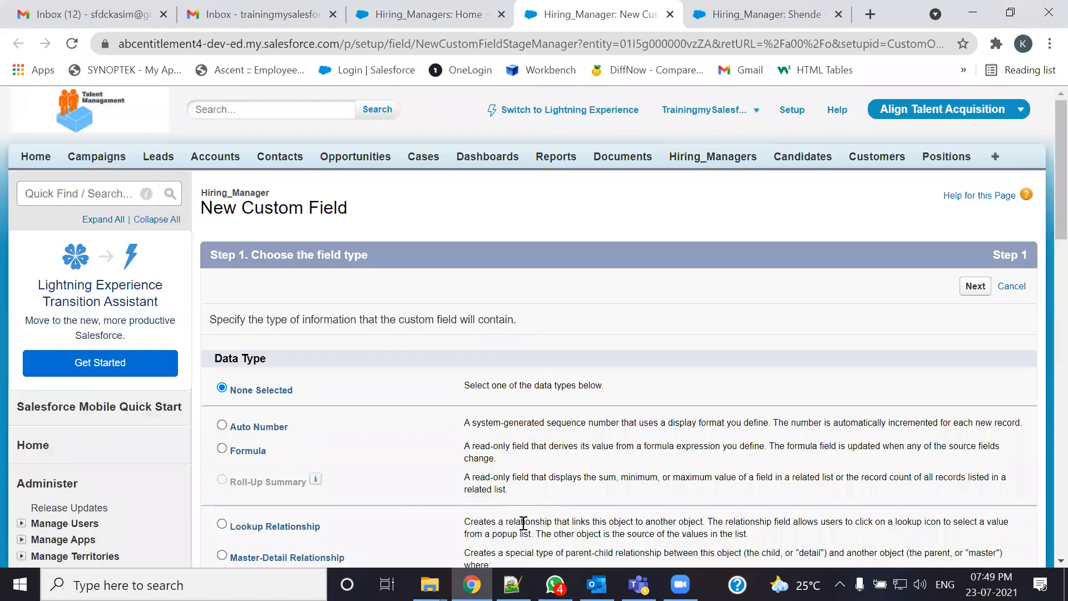
key(alt+Tab)
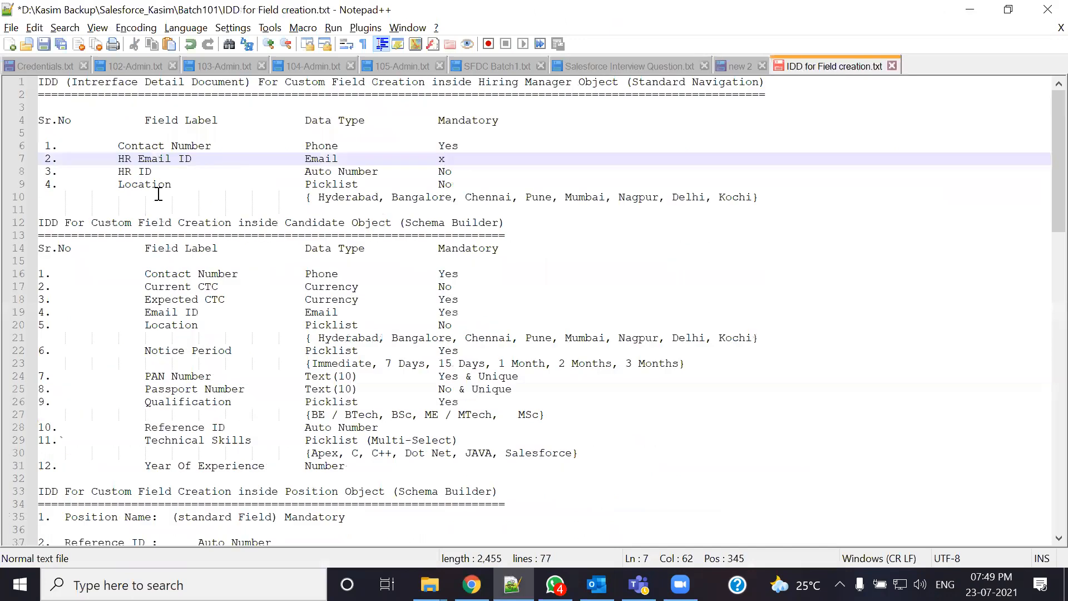
drag(118, 172, 152, 171)
key(ctrl+c)
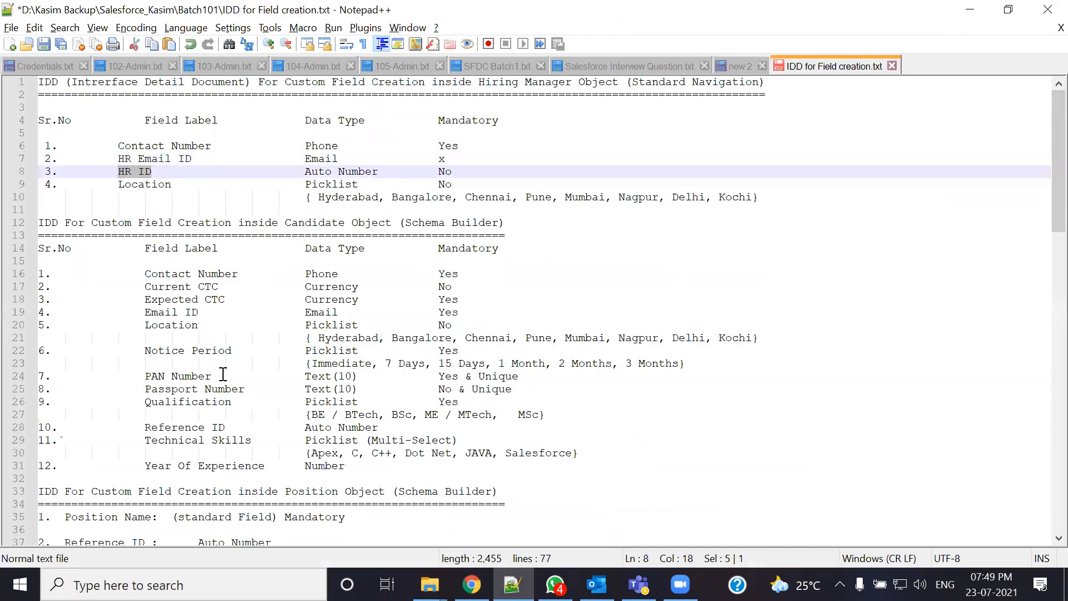
click(303, 172)
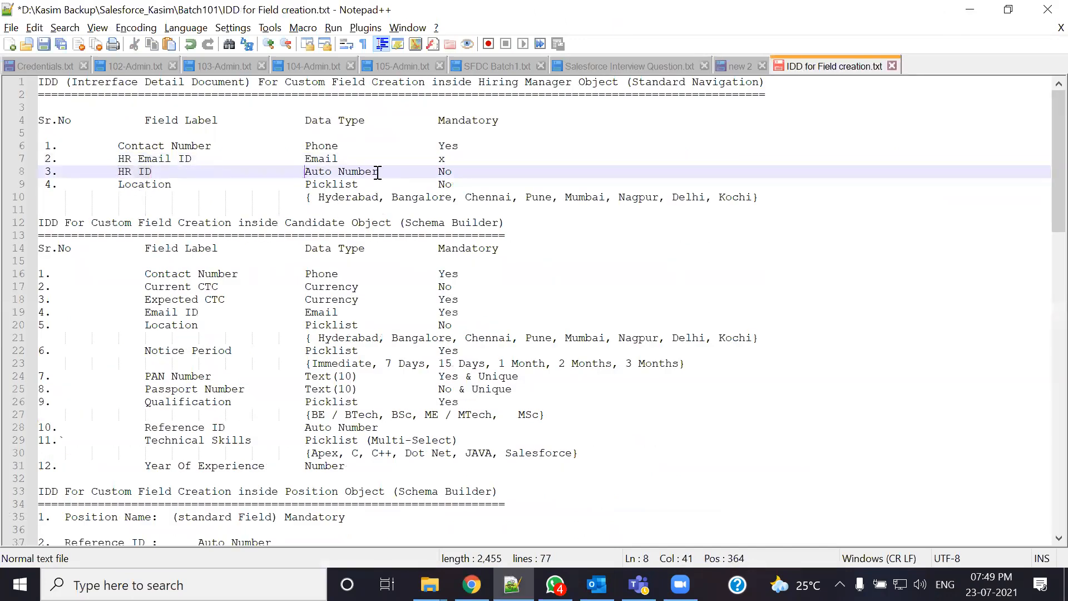
shift+click(378, 172)
key(alt+Tab)
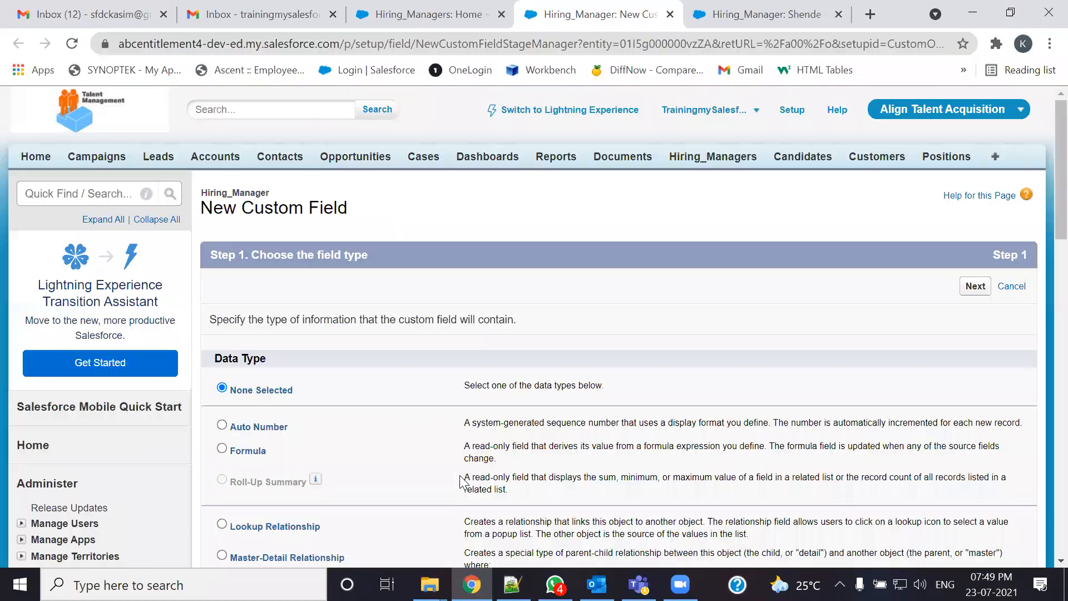
- Choose Auto Number as the field's data type, continue to its details and compare them with the HR ID row in the IDD
scroll(337, 437, down, 3)
click(222, 259)
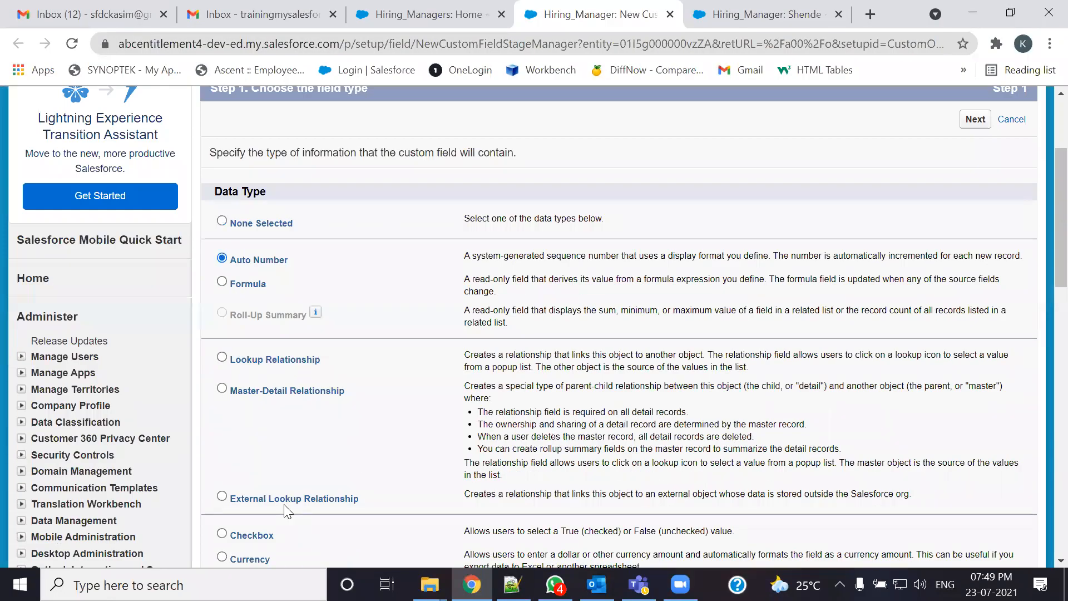
scroll(930, 452, down, 9)
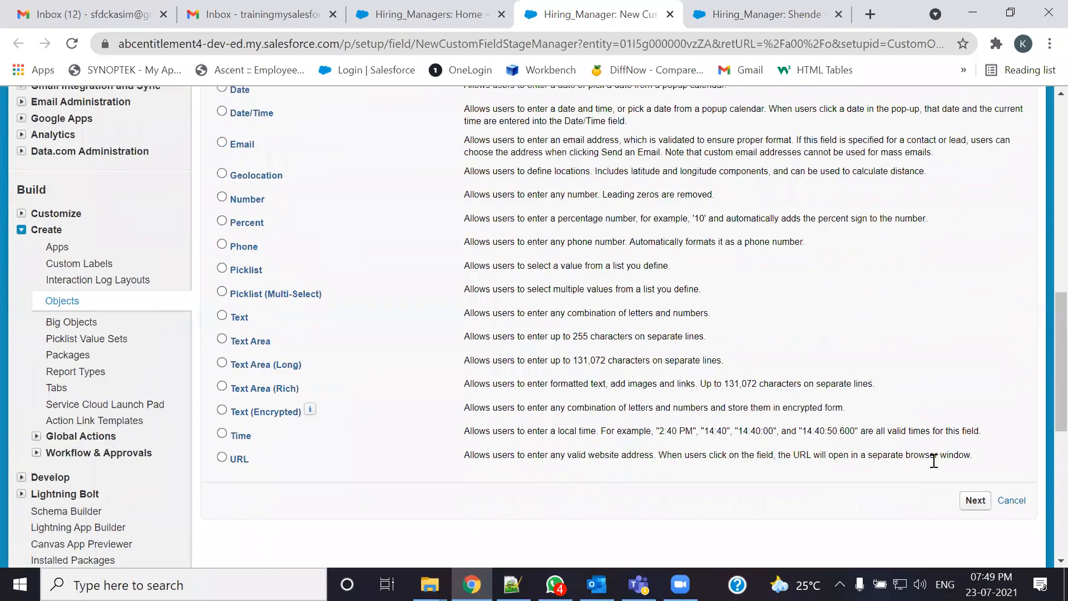
click(975, 501)
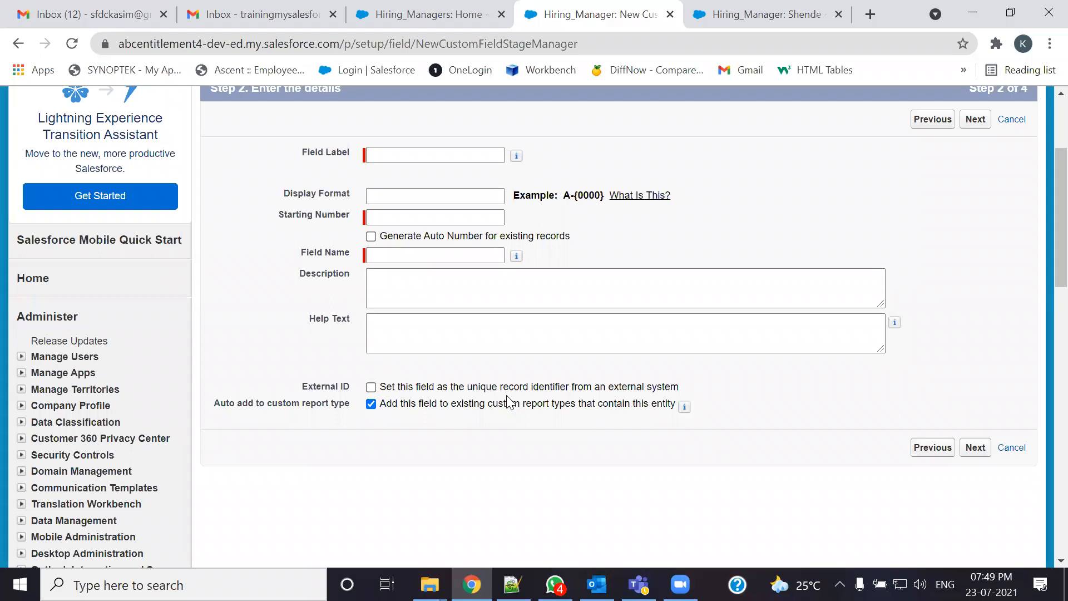
click(512, 585)
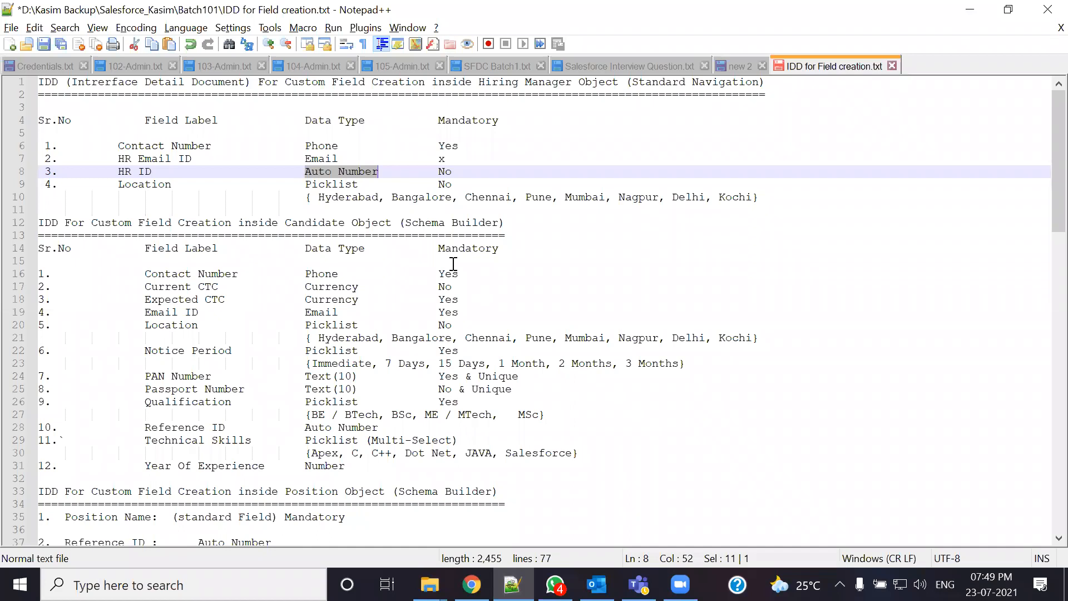
key(alt+Tab)
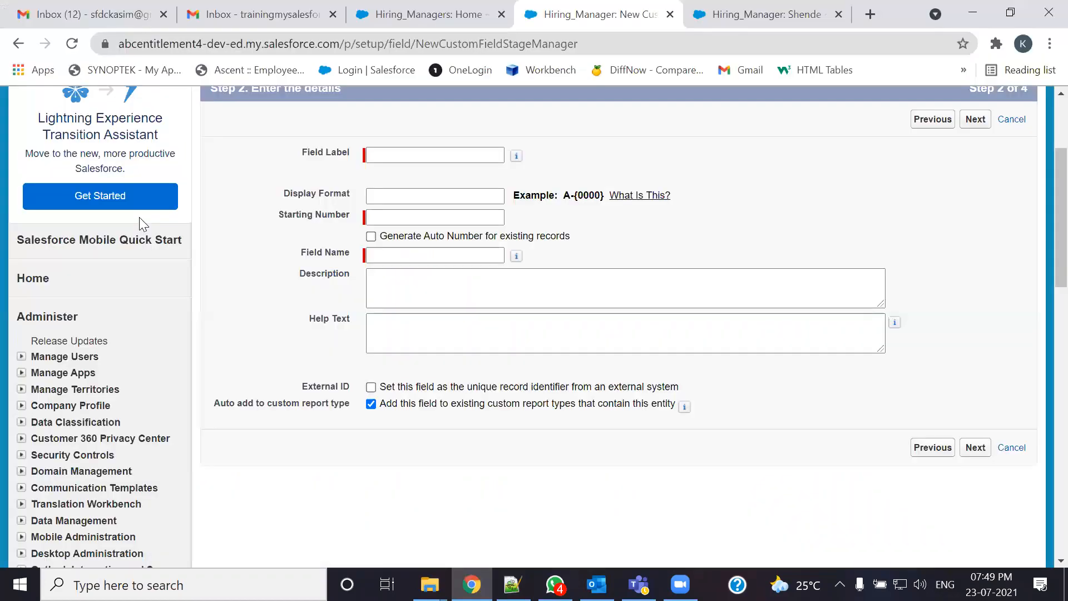
- Go back and choose Email as the data type to examine the Required option in its details, and return to the data types
click(19, 45)
click(221, 142)
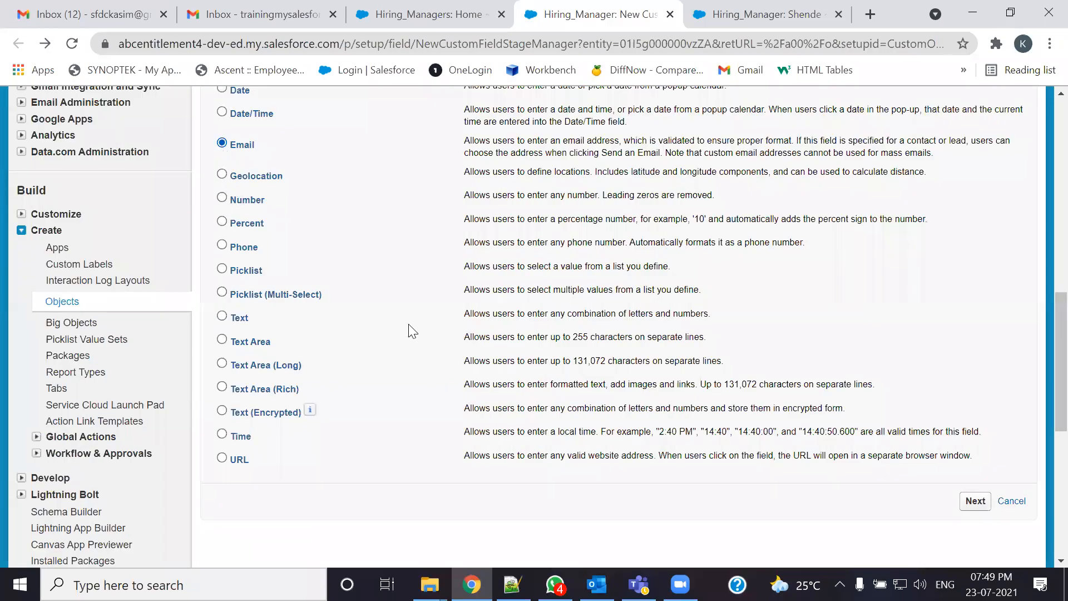
click(977, 502)
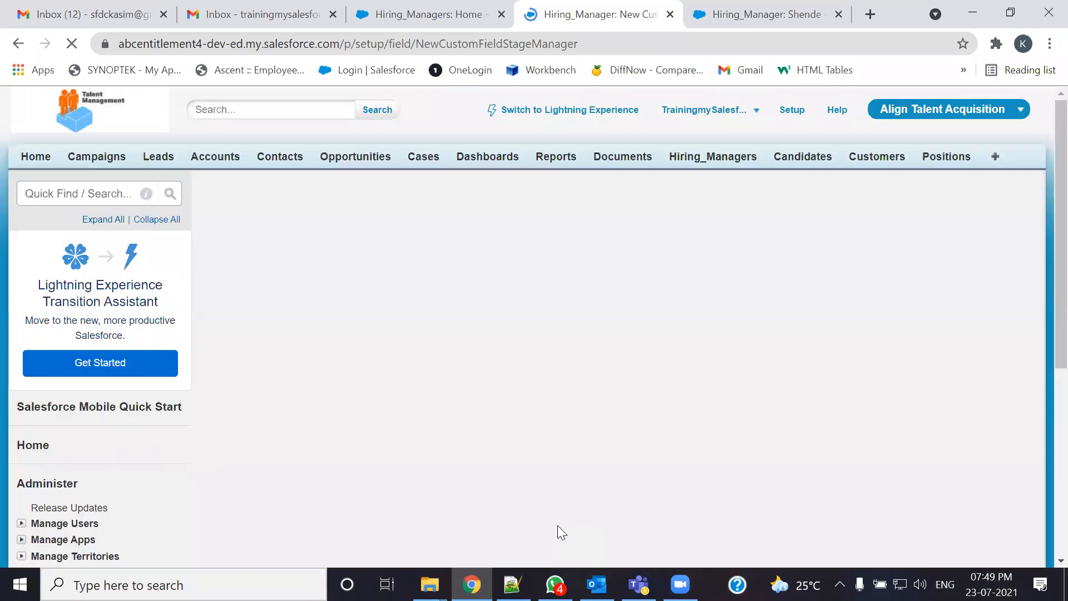
drag(307, 329, 356, 326)
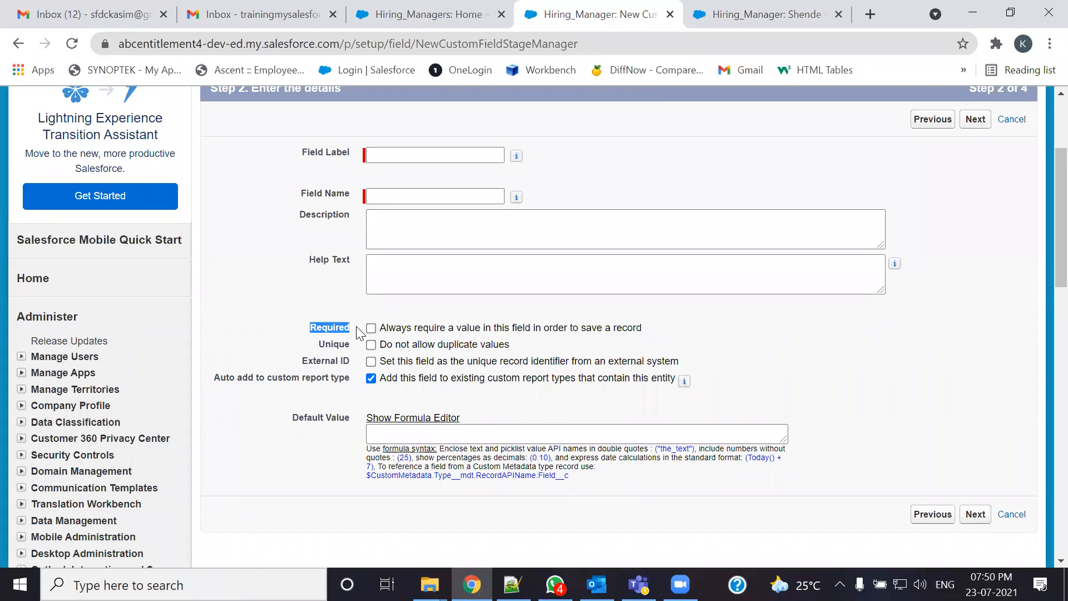
click(19, 44)
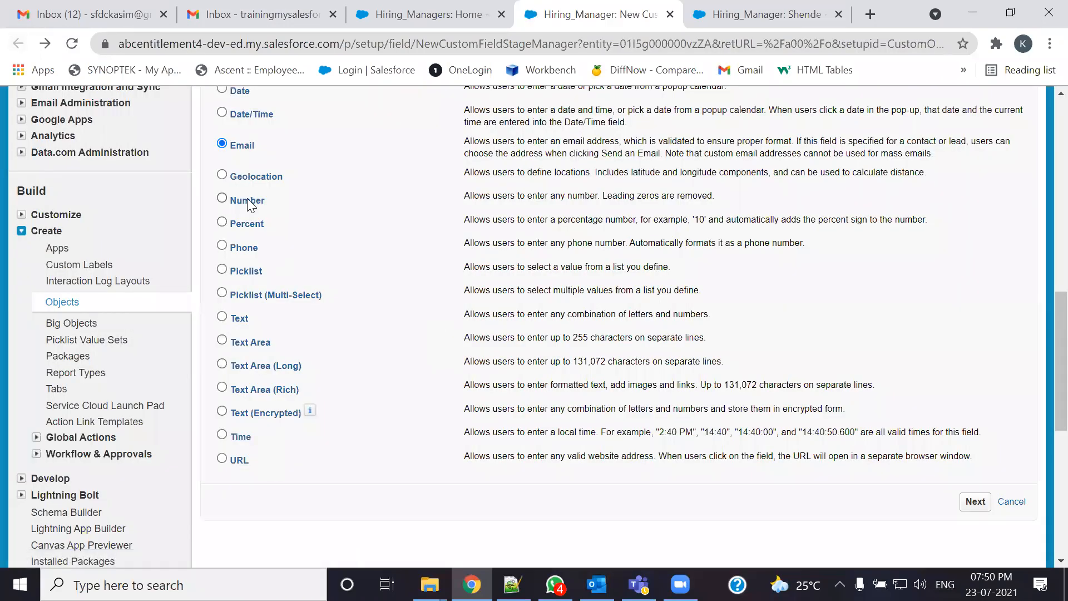
- Set the new field's data type to Auto Number and continue to the field details
scroll(249, 206, up, 7)
click(222, 175)
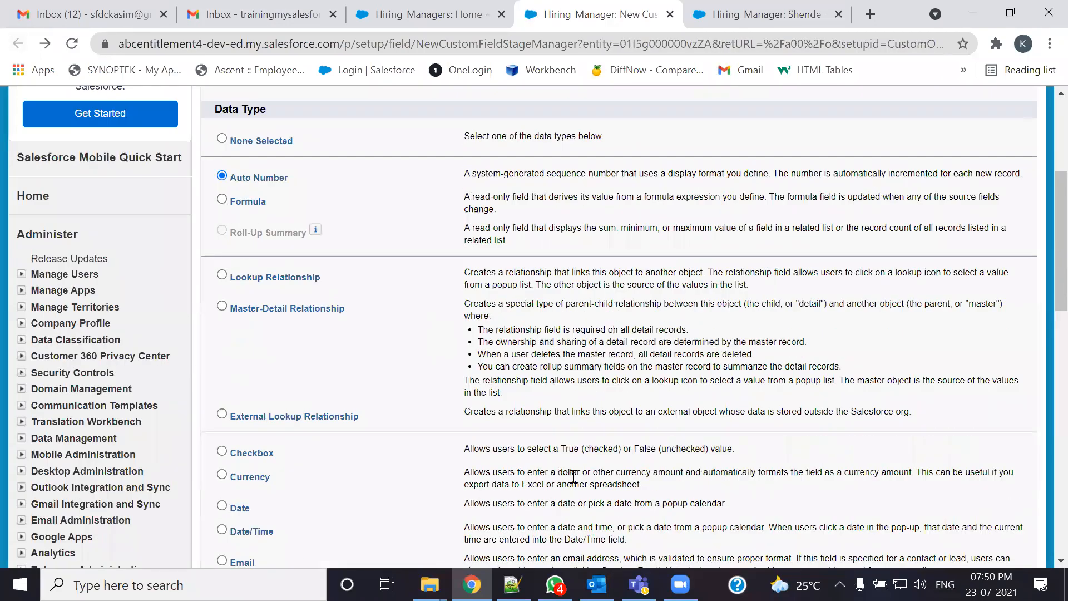
scroll(740, 524, down, 8)
click(977, 502)
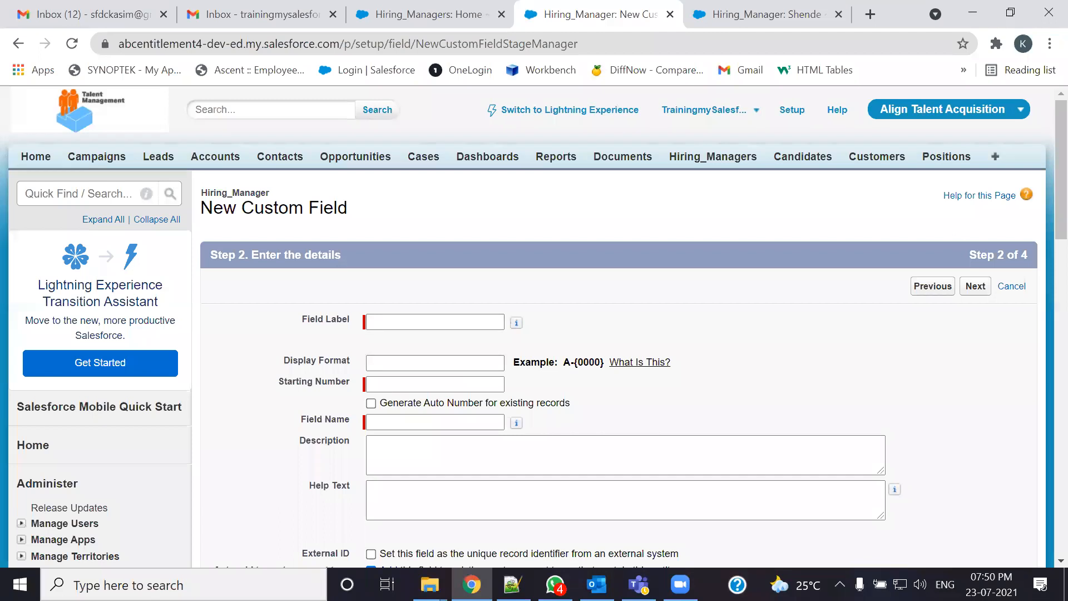
- Recheck the HR ID row in the Notepad++ IDD and enter HR ID as the new Auto Number field's label in Salesforce
key(alt+Tab)
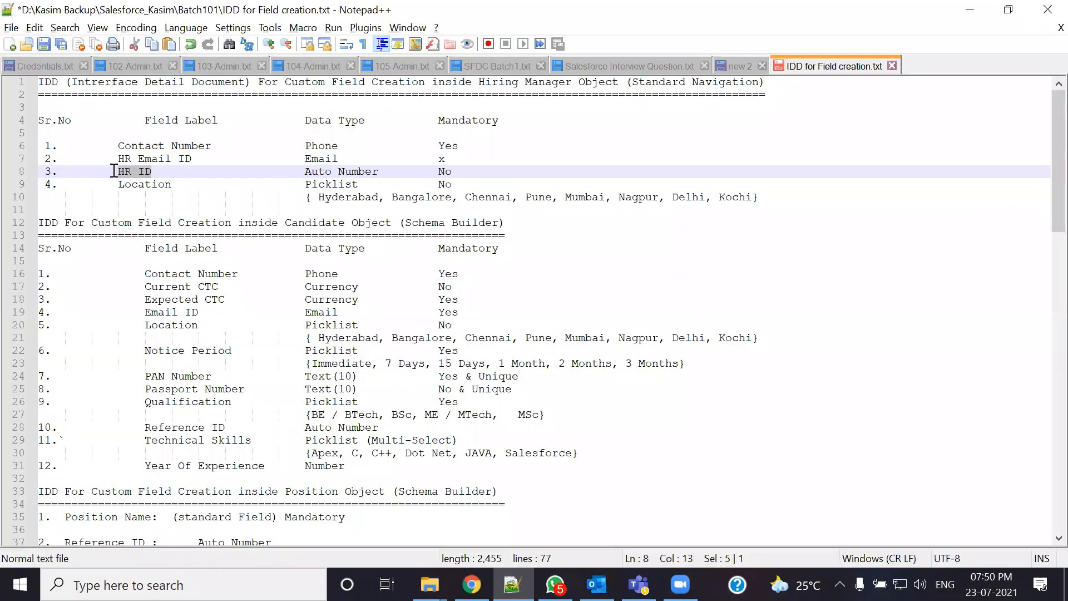
key(alt+Tab)
click(401, 322)
key(ctrl+v)
key(Tab)
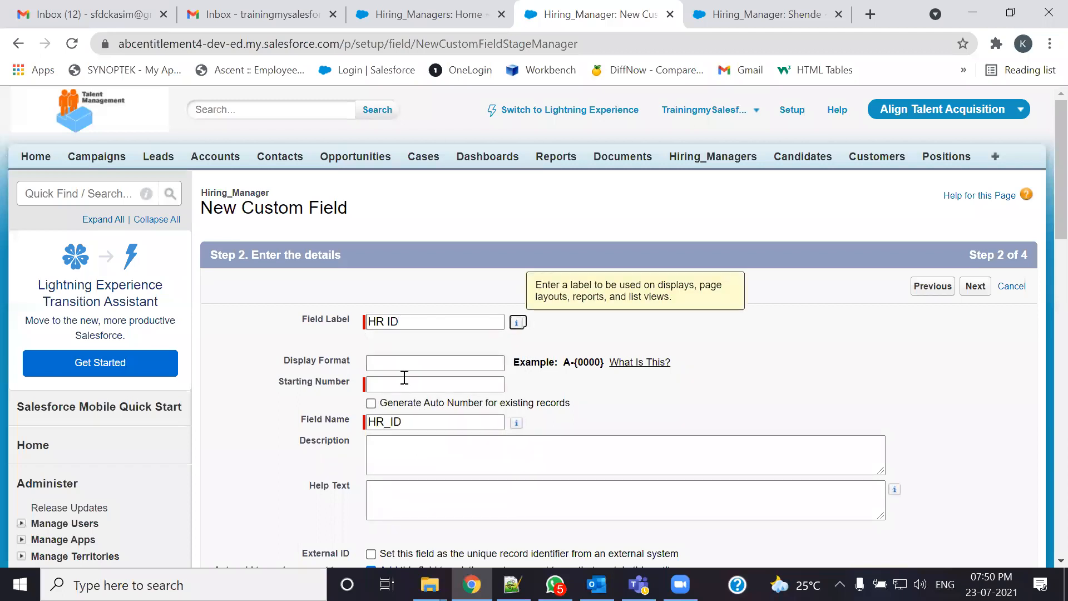
- Set the HR ID field's display format to HM-{0000} and its starting number to 0001
click(443, 368)
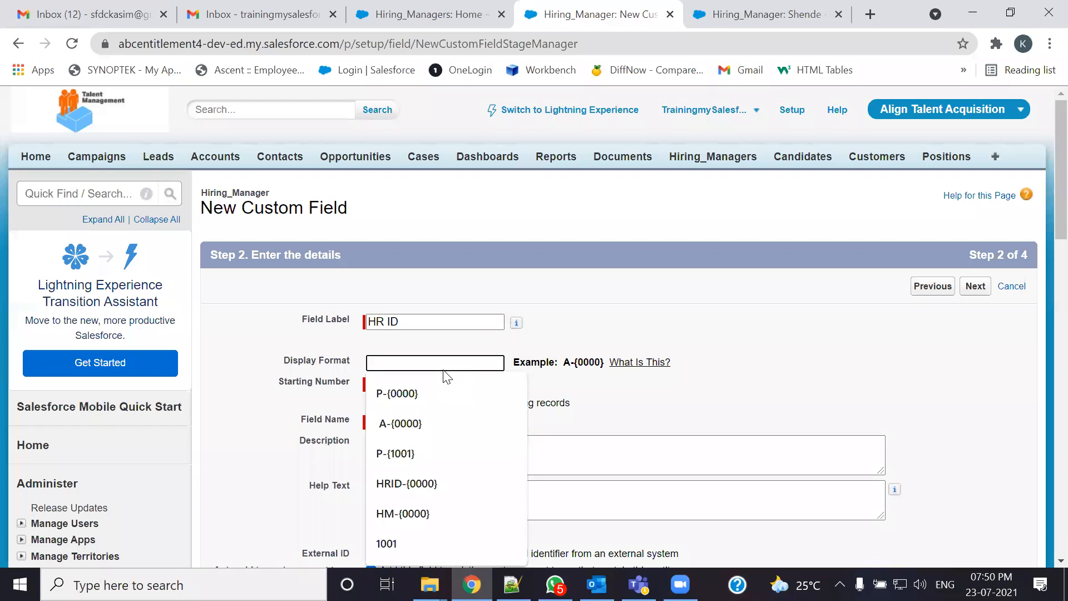
click(432, 511)
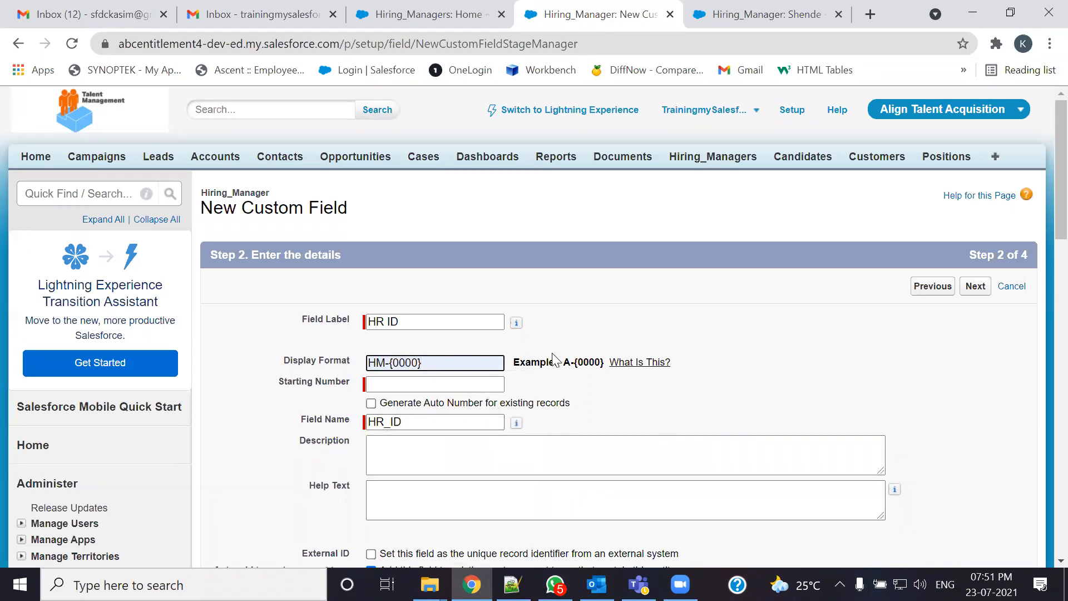
drag(566, 362, 608, 367)
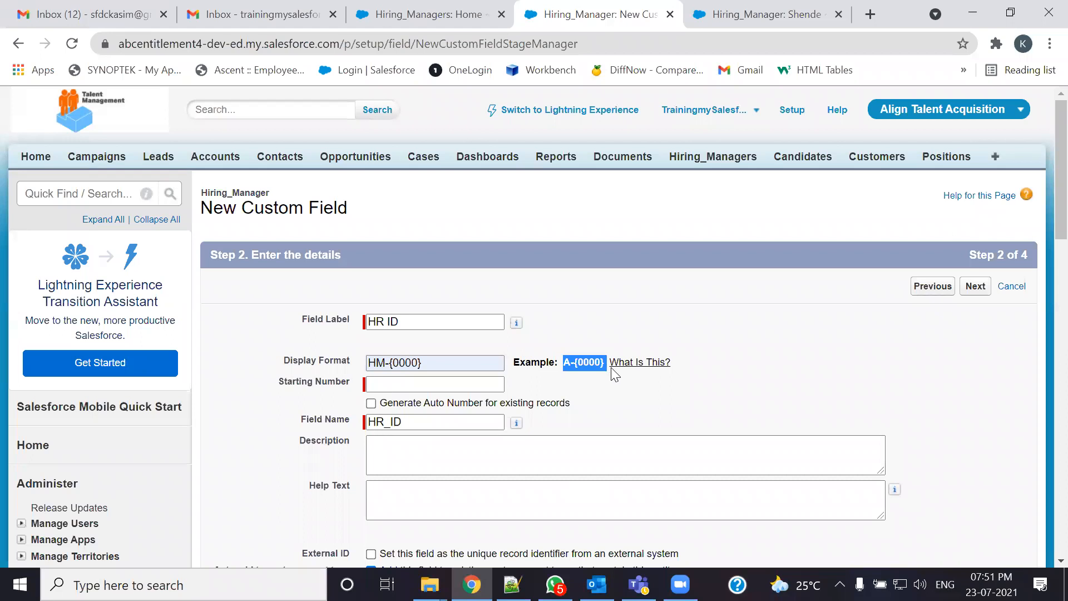
click(404, 382)
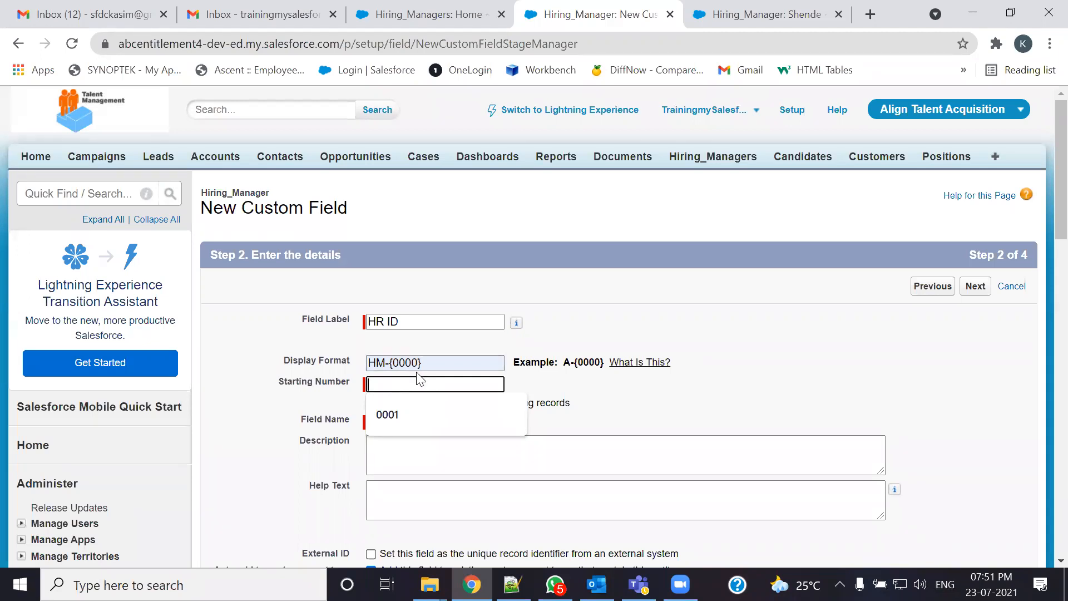
click(396, 416)
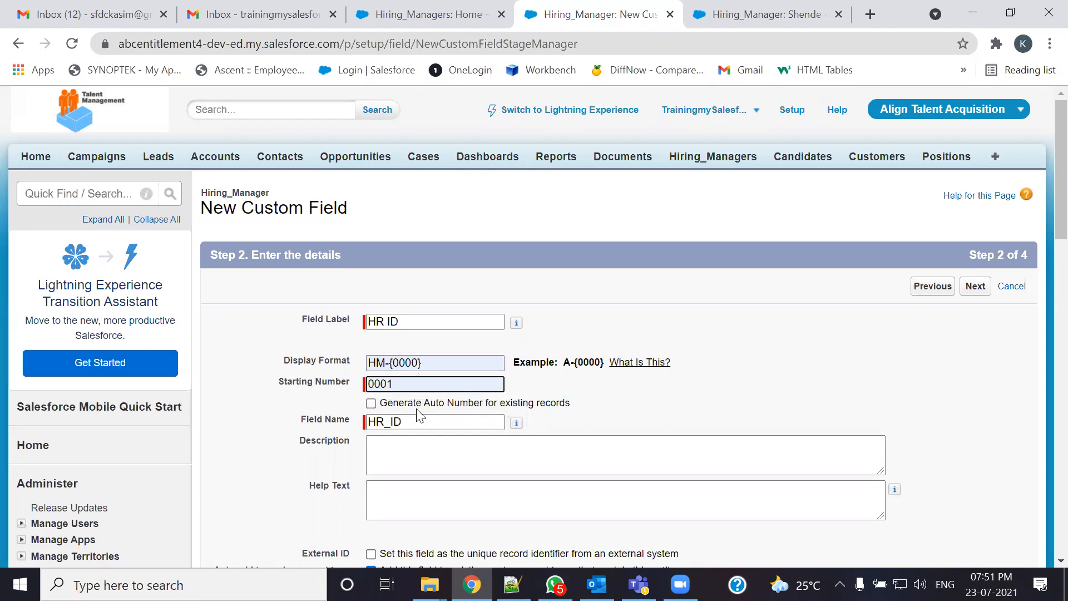
- Examine the option to generate auto numbers for existing records, and view both existing Hiring_Manager records' details
drag(574, 408, 383, 411)
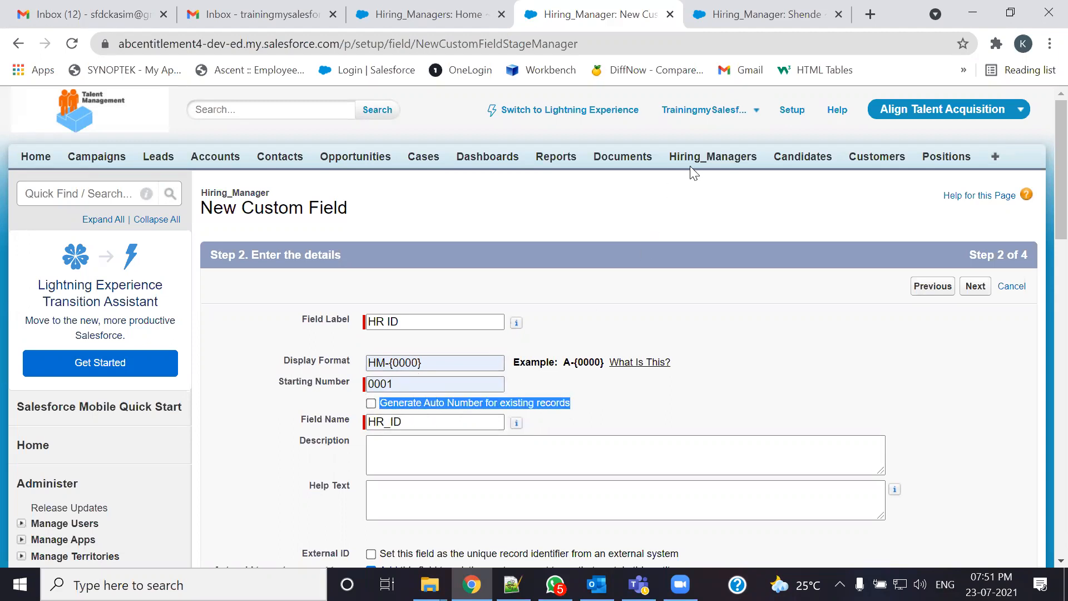
click(445, 10)
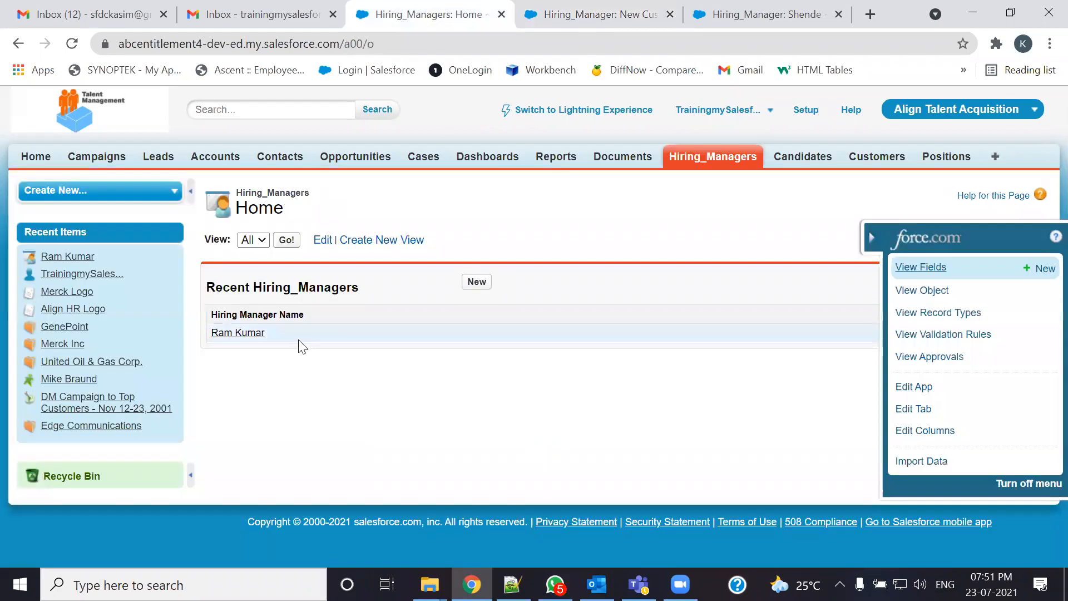
click(240, 334)
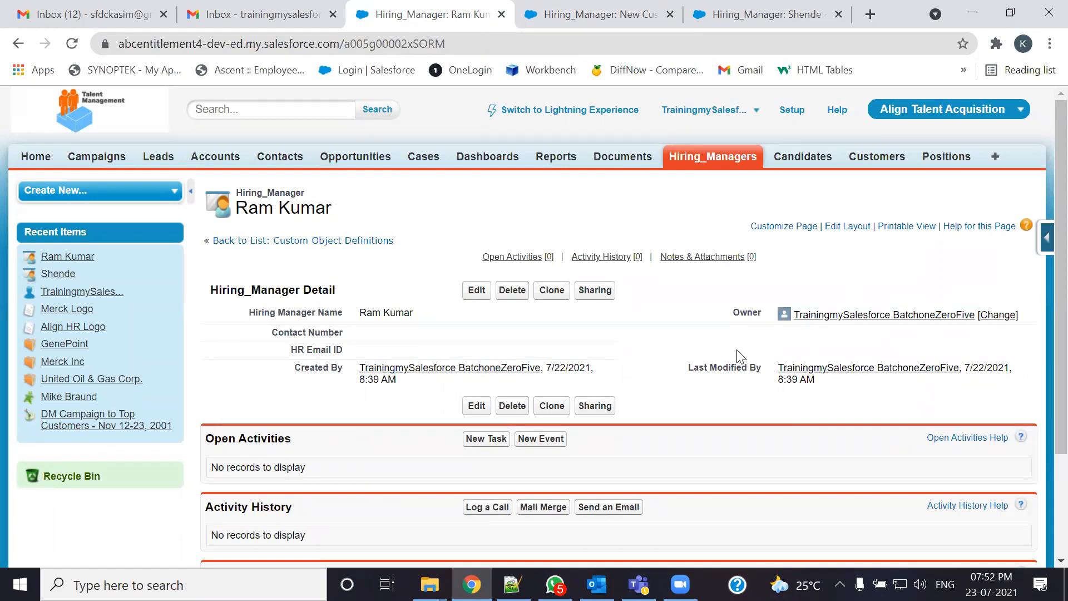
click(718, 14)
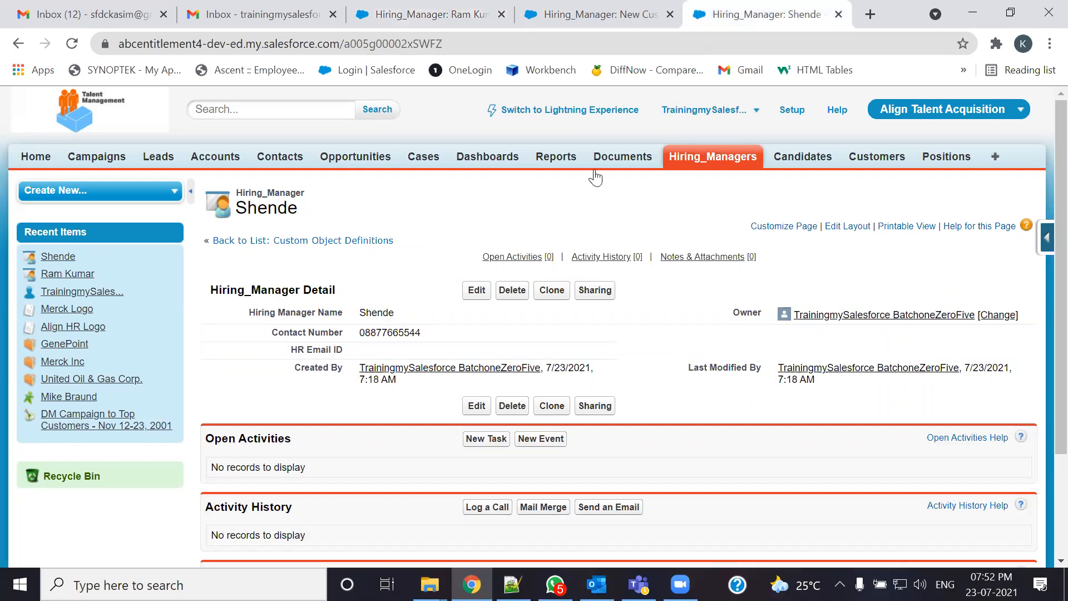
click(612, 12)
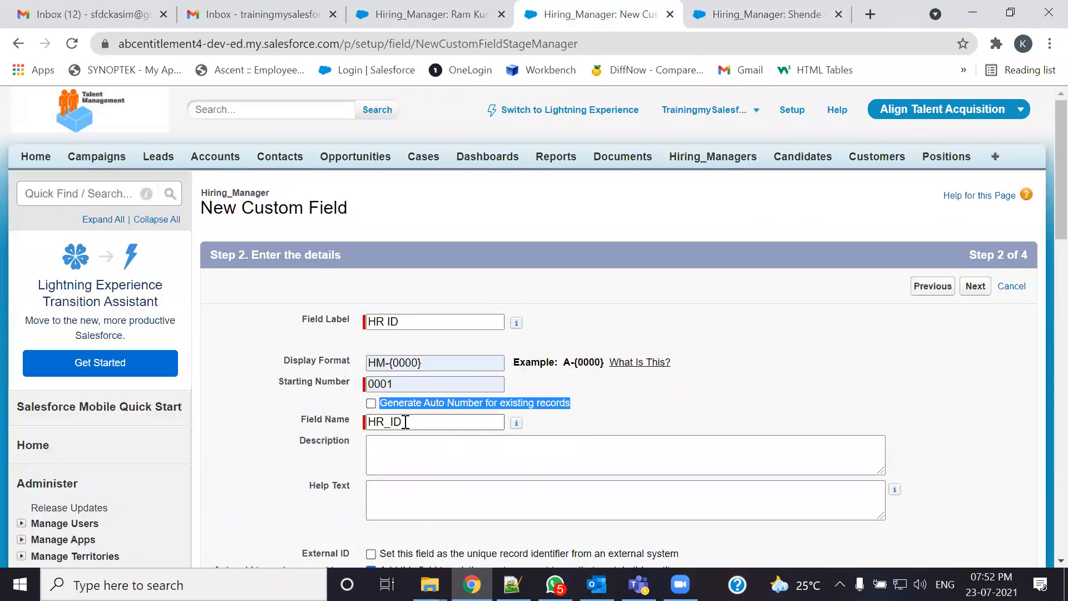
- Enable Generate Auto Number for existing records on the HR ID field and continue to field-level security
click(597, 399)
click(371, 403)
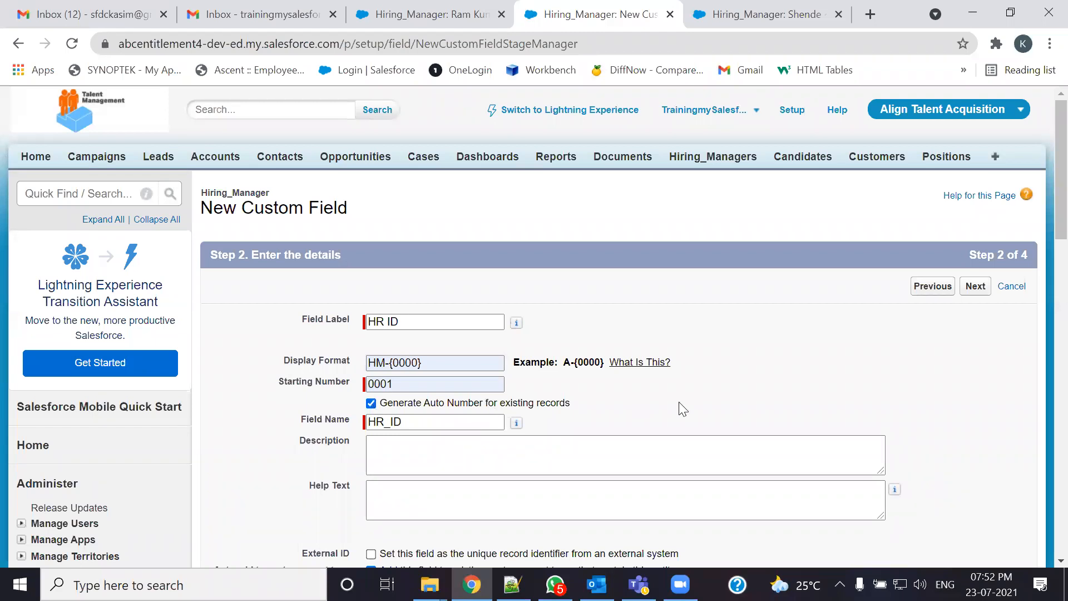
scroll(657, 396, down, 5)
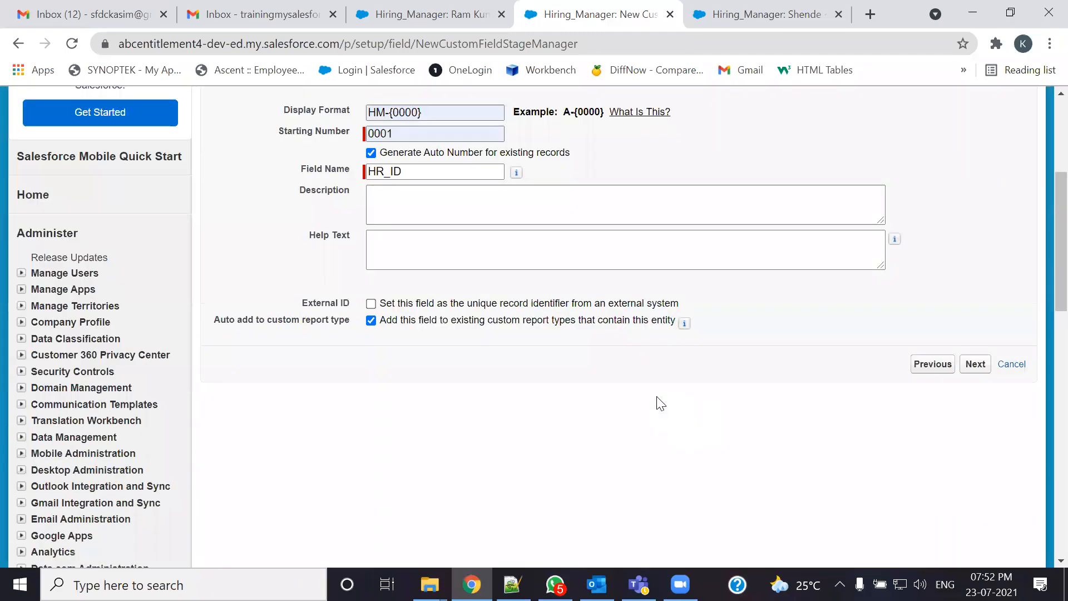
click(964, 370)
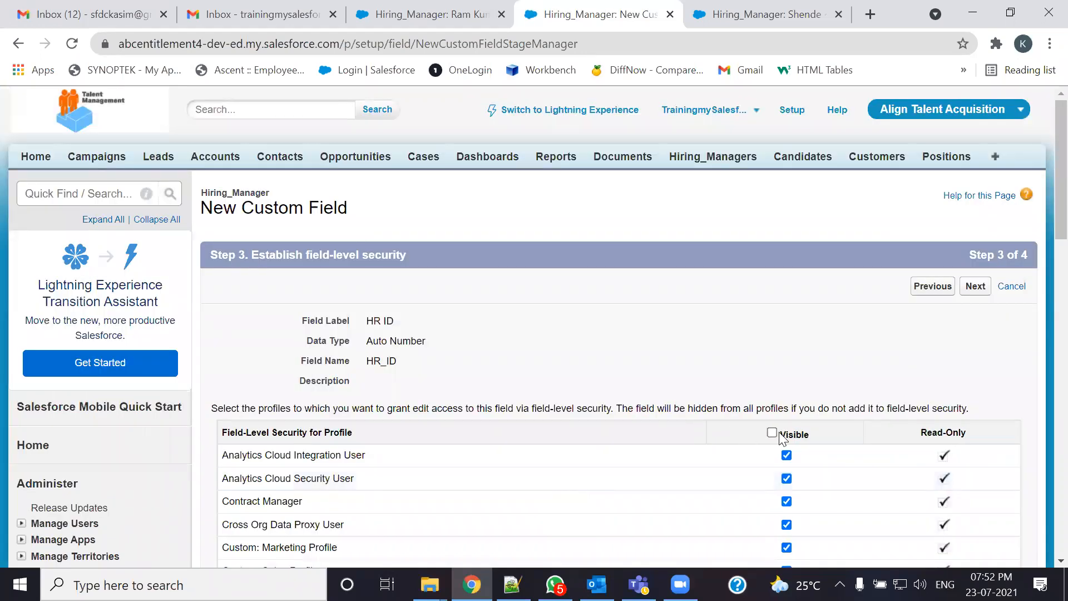
- Keep the default field-level security and Hiring_Manager Layout, save the HR ID field and confirm auto number generation
click(975, 286)
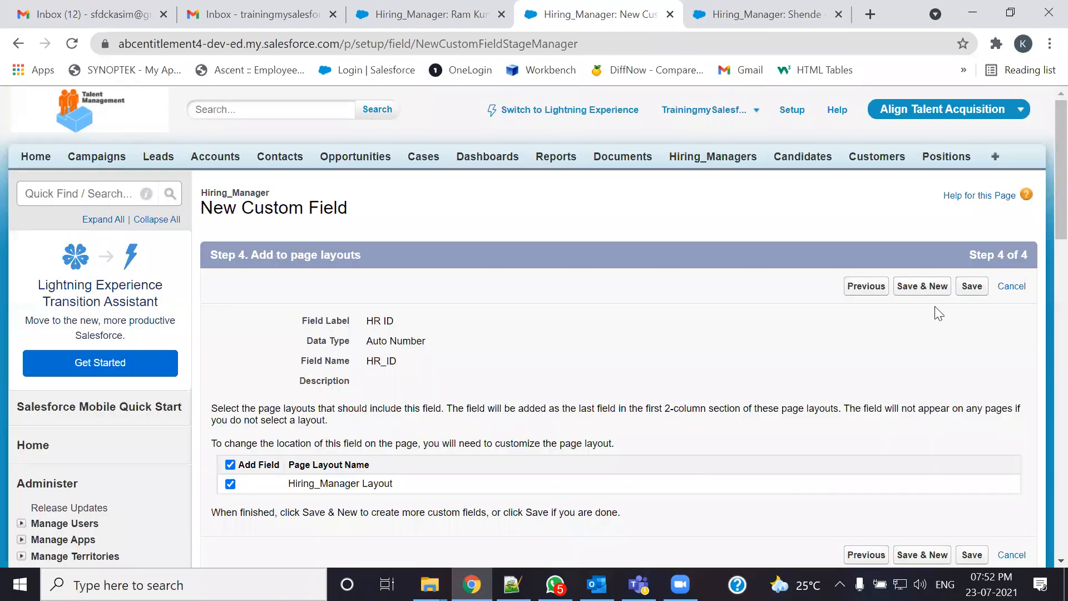
click(973, 286)
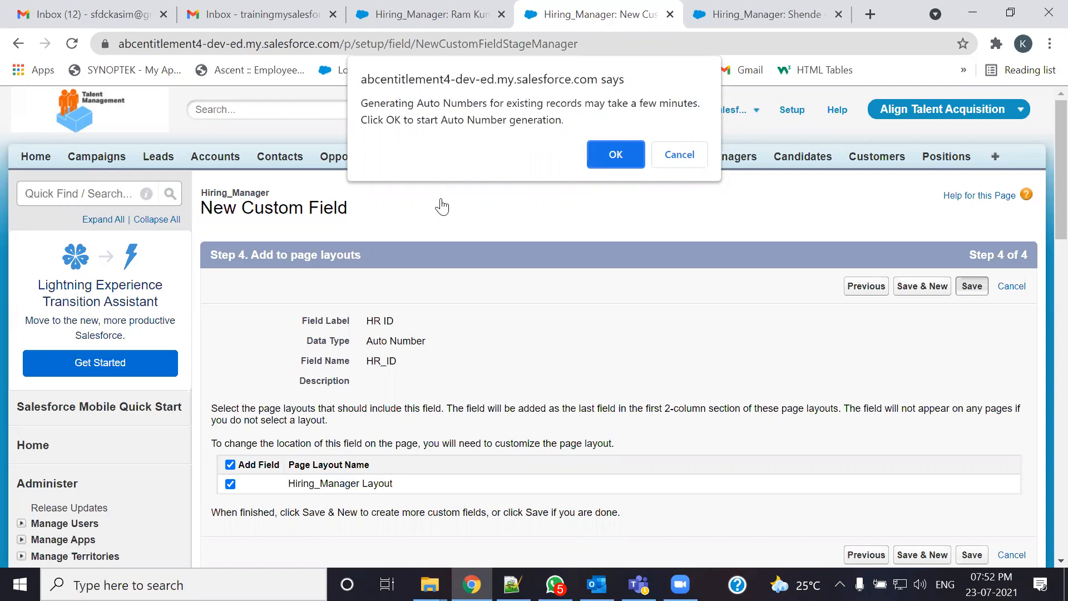
drag(414, 103, 467, 104)
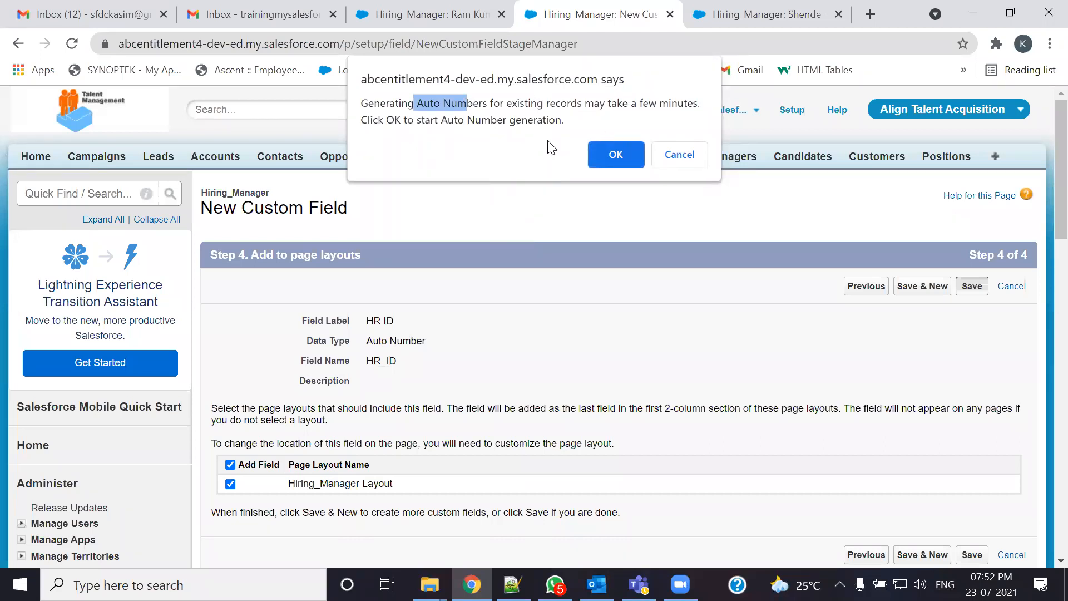
click(616, 156)
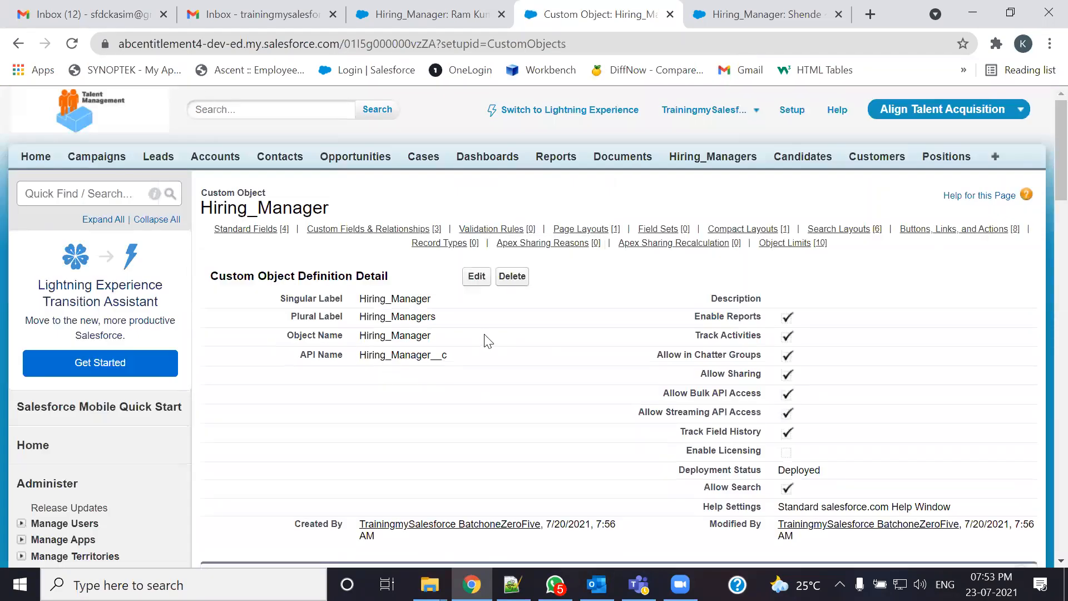
- Examine the Hiring_Manager object's Custom Fields & Relationships for the HR ID field
scroll(489, 363, down, 4)
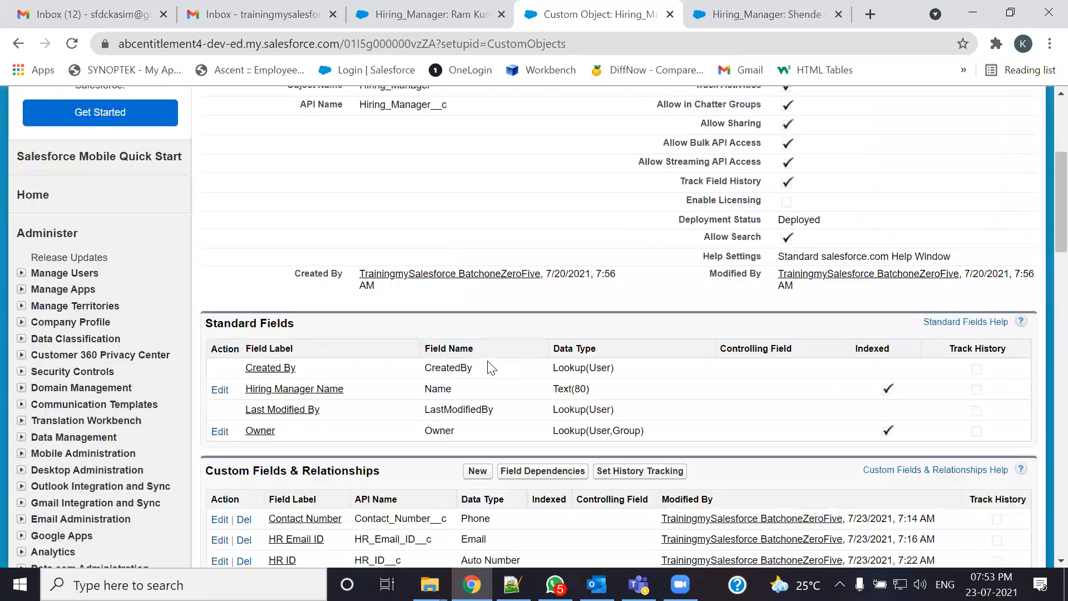
scroll(487, 361, down, 3)
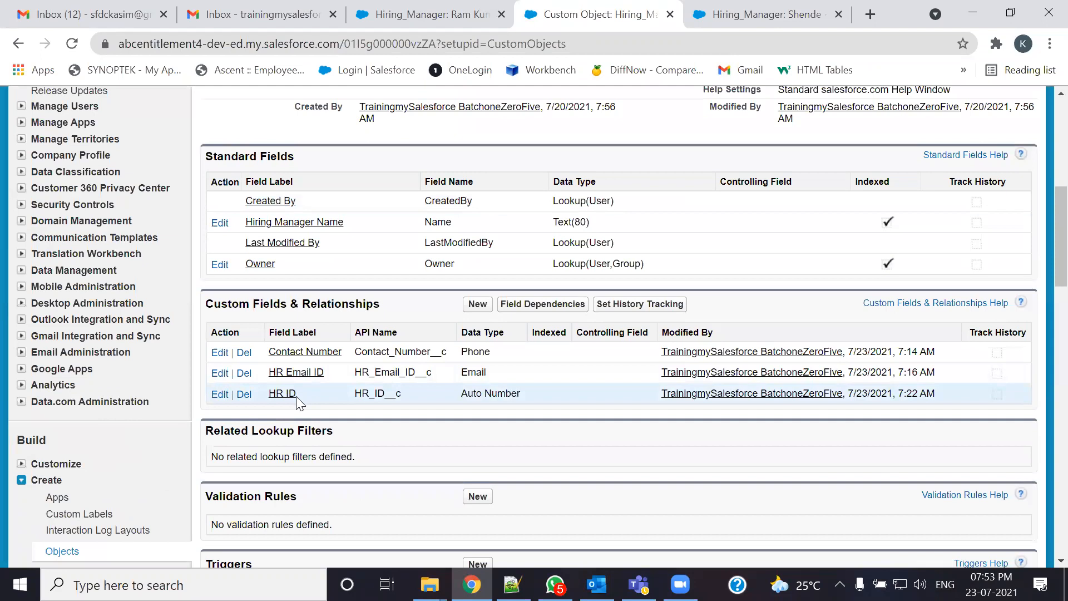
scroll(296, 396, up, 6)
- Return to the Hiring_Managers home page and close the extra tab showing a single Hiring_Manager record
click(432, 14)
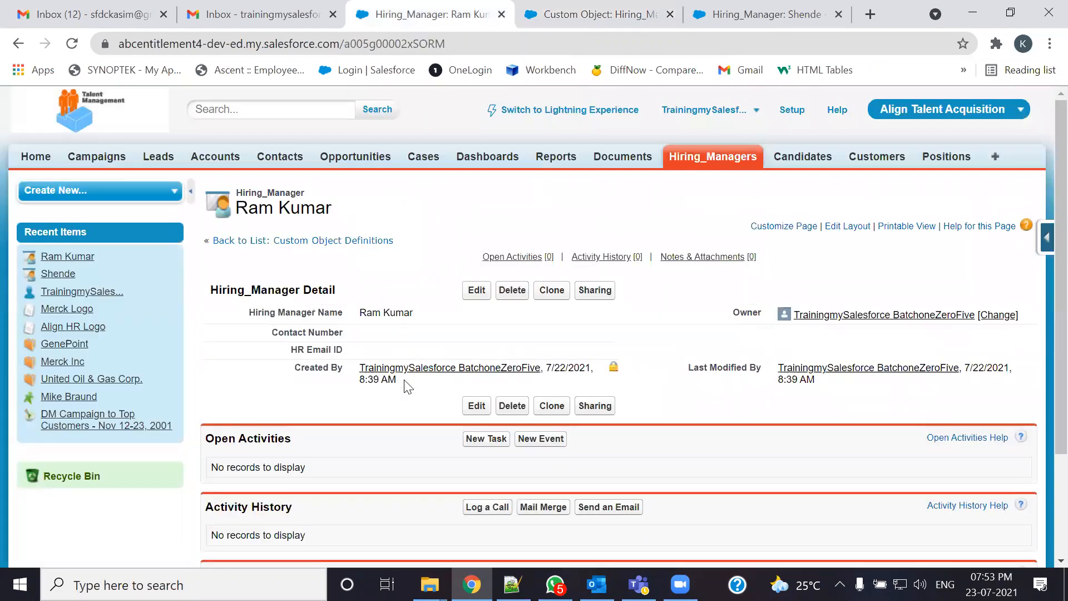
click(712, 157)
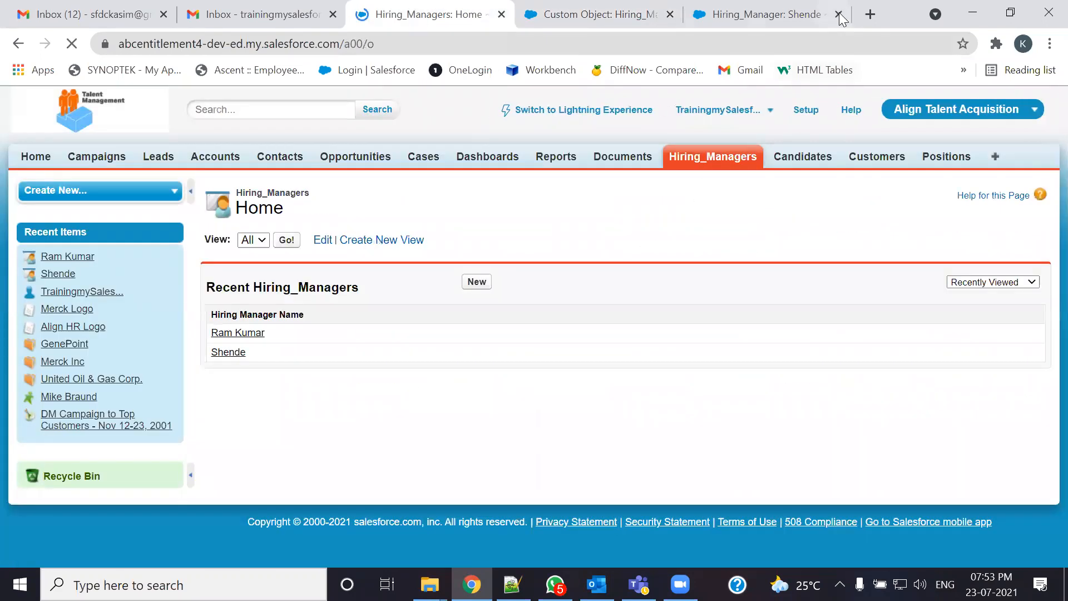
click(831, 15)
click(840, 14)
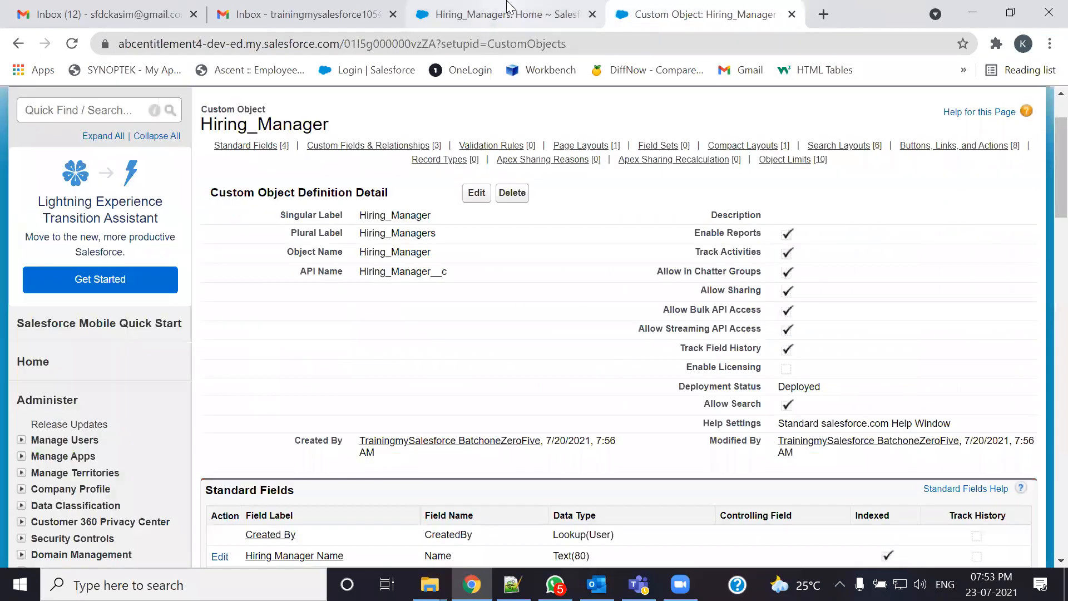
click(507, 12)
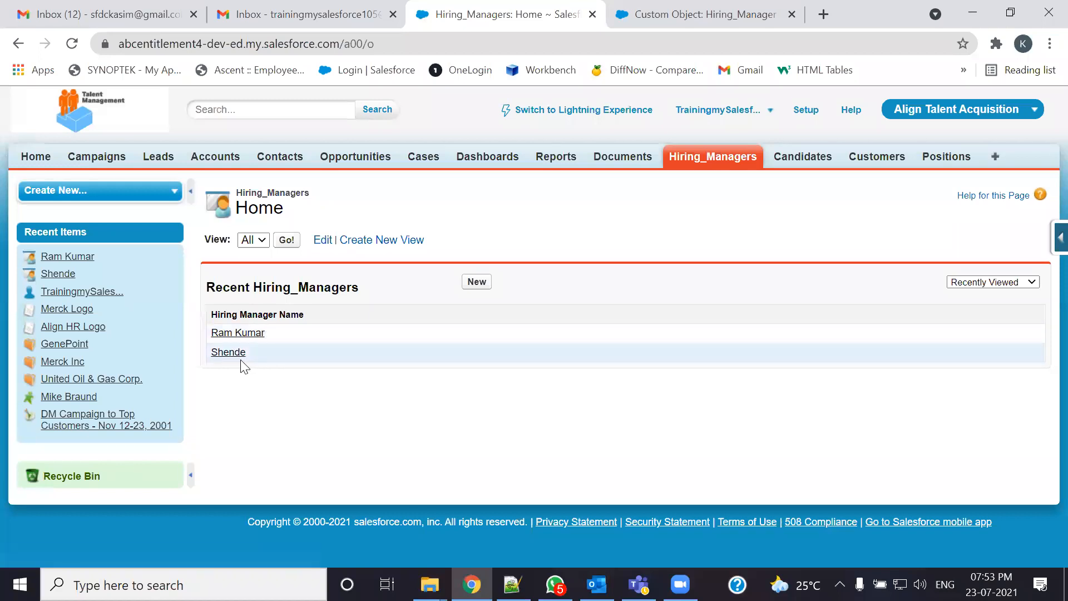
- Open each of the two recent Hiring_Manager records in turn and check its generated HR ID
click(249, 334)
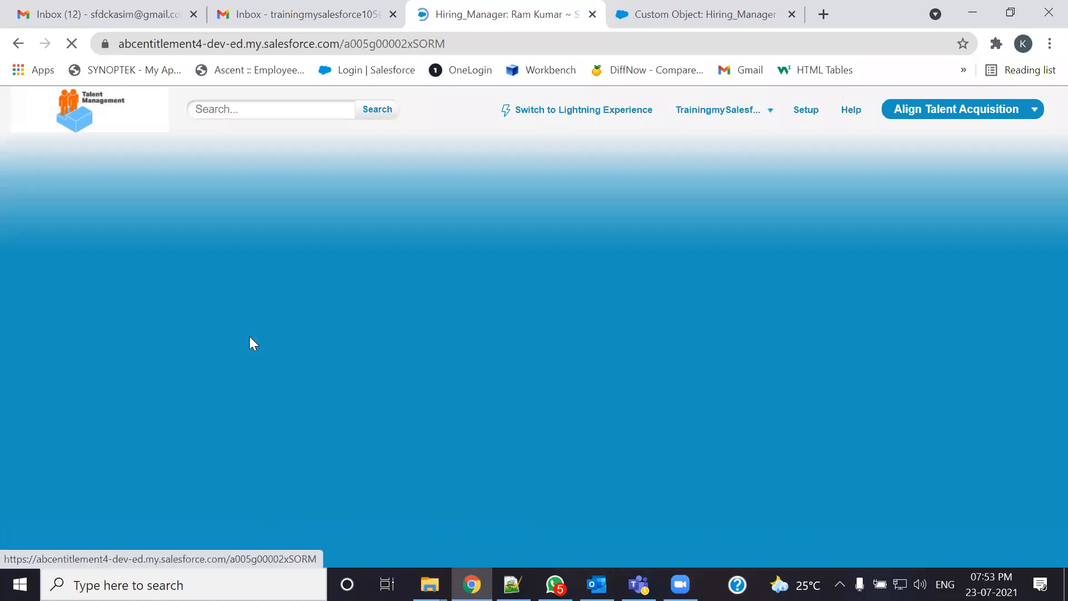
drag(320, 367, 410, 372)
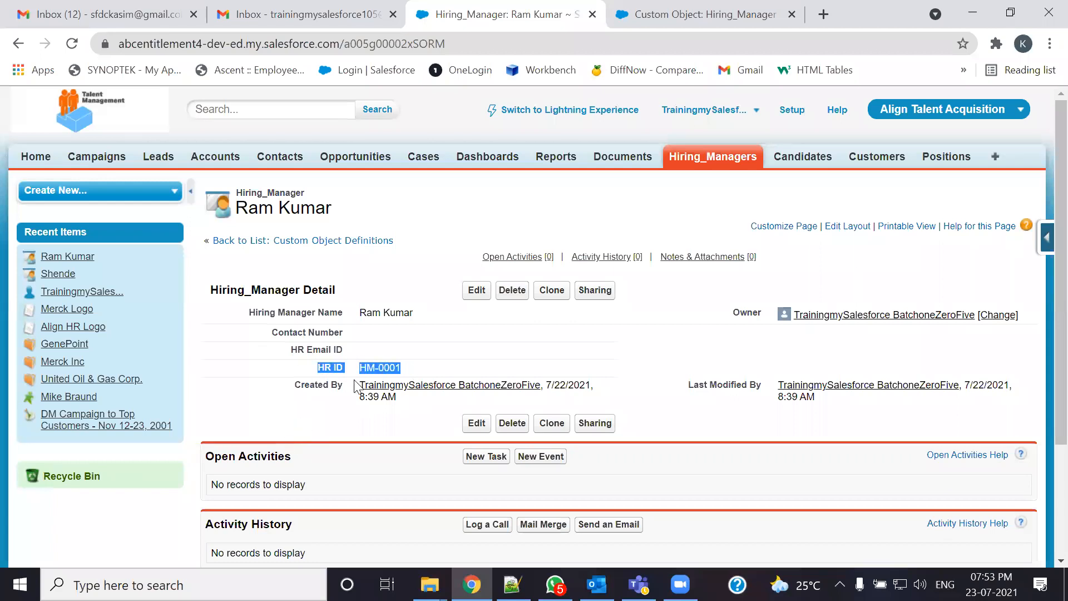
click(422, 374)
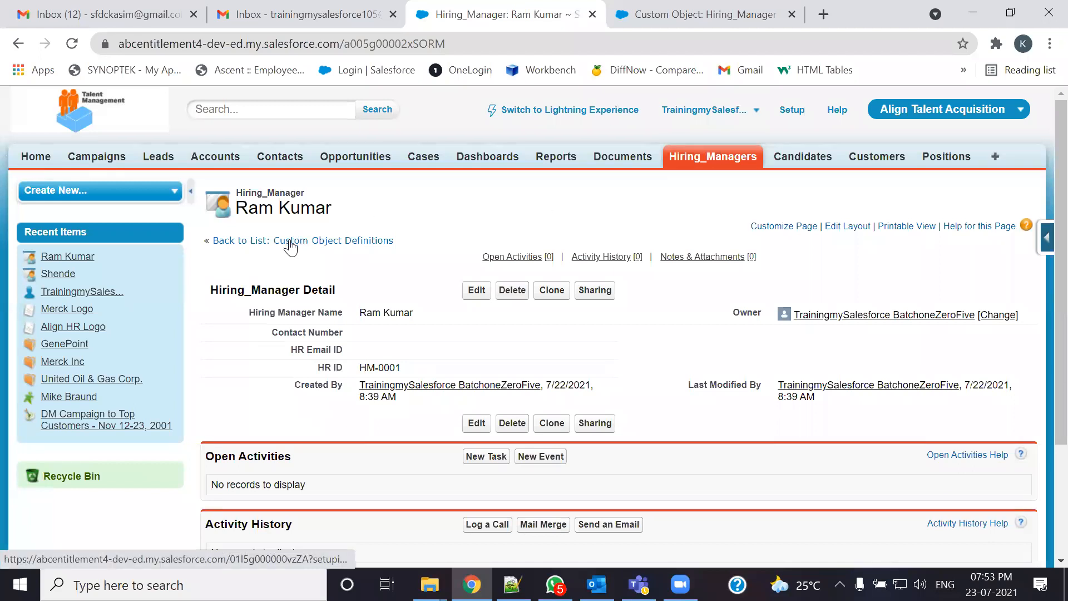
click(715, 161)
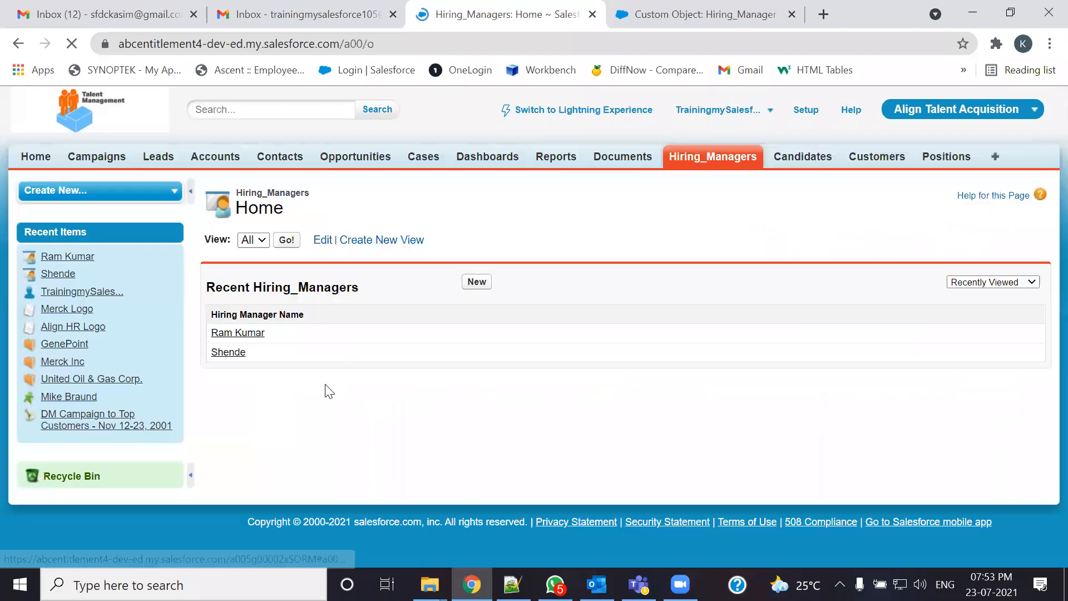
click(229, 352)
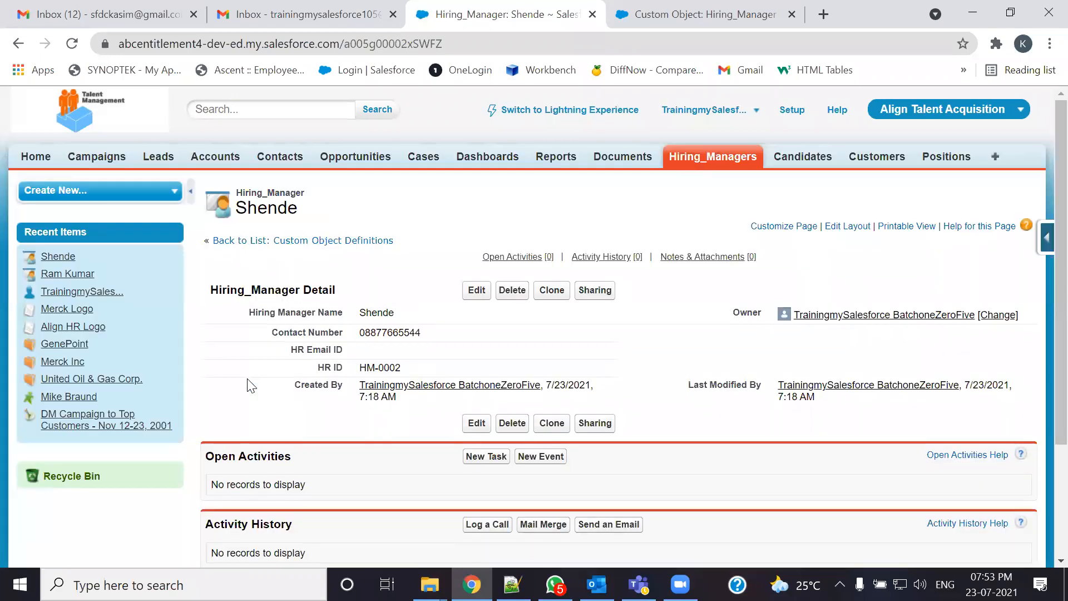
drag(401, 369, 359, 369)
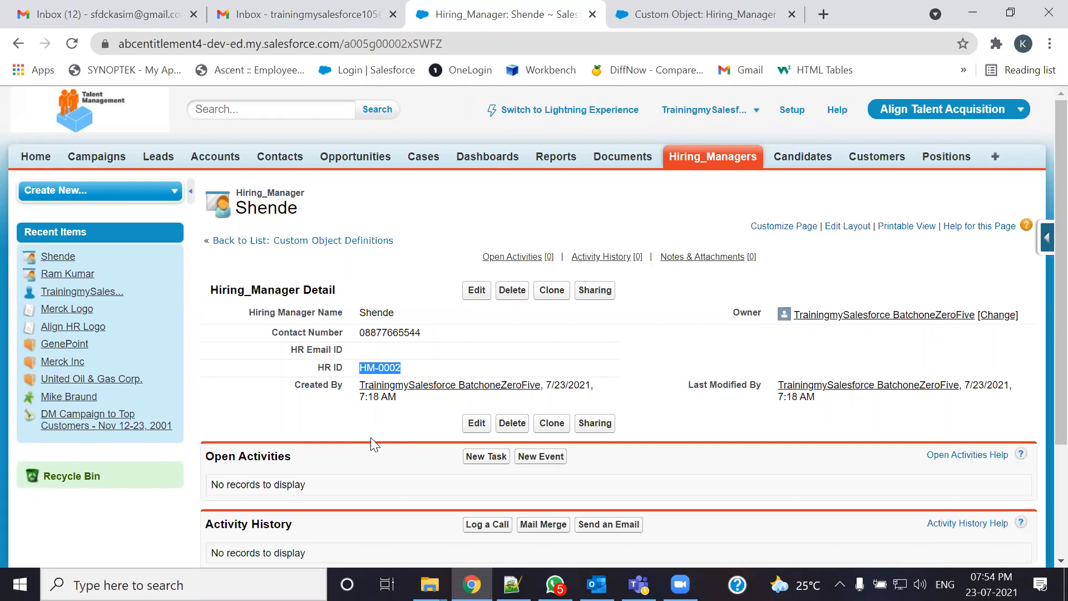
click(435, 372)
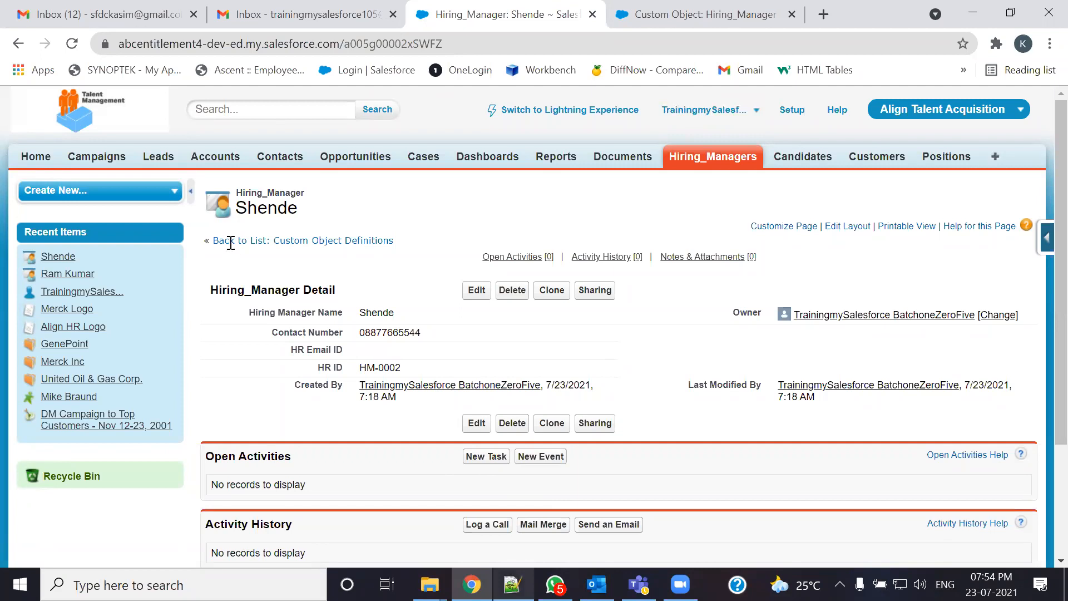
- Check the Location field's row and its Picklist data type in the Notepad++ IDD, and return to Salesforce
key(alt+Tab)
drag(118, 184, 184, 194)
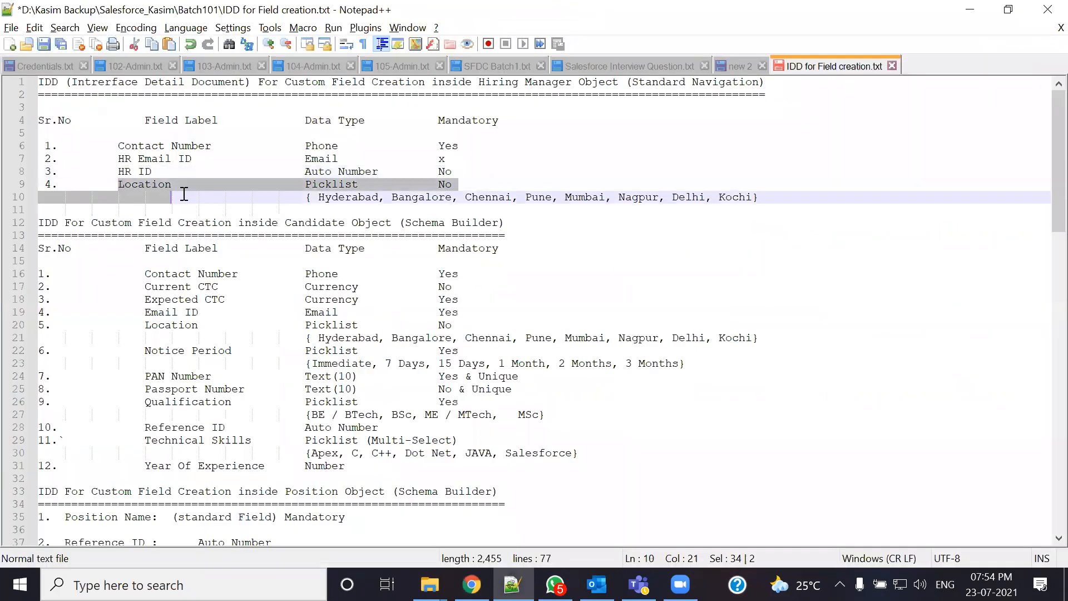
click(295, 209)
drag(305, 185, 362, 185)
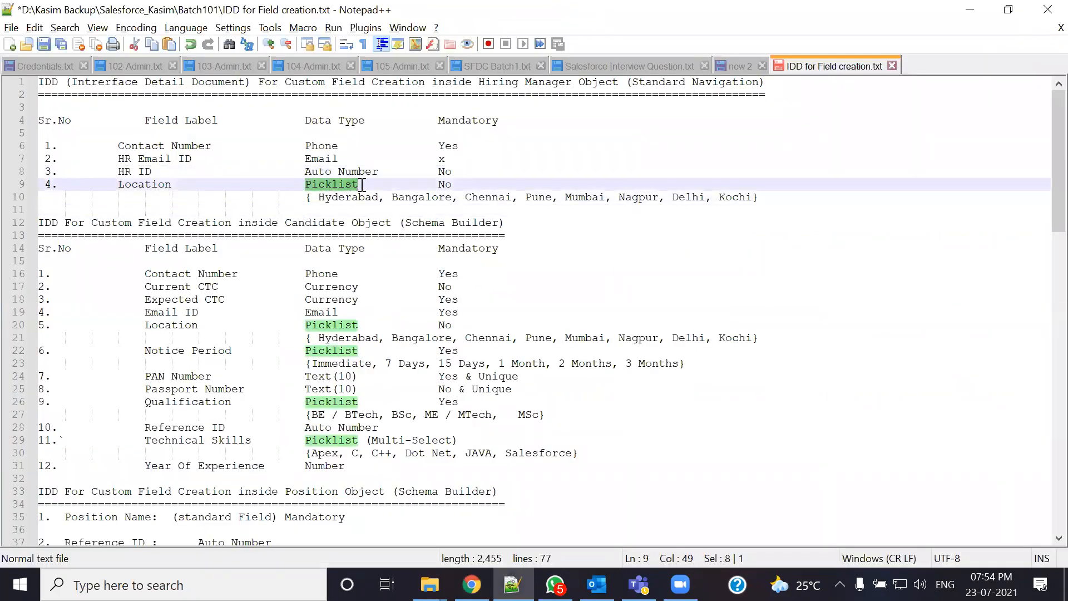
key(alt+Tab)
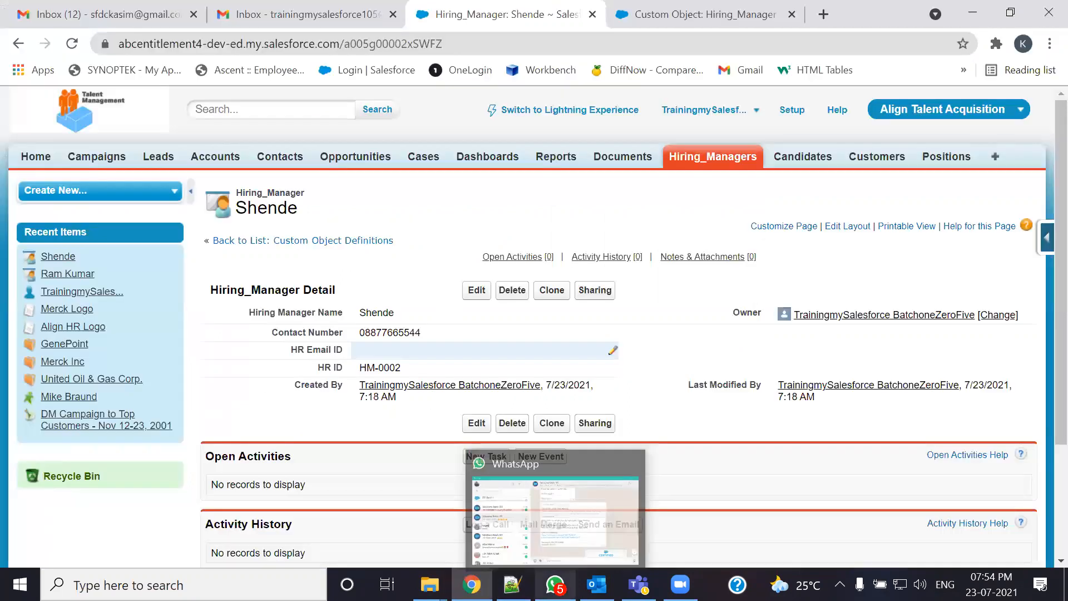
- Close the custom object definition's browser tab and start a new custom field of type Picklist on the Hiring_Manager object, proceeding to its details
click(792, 14)
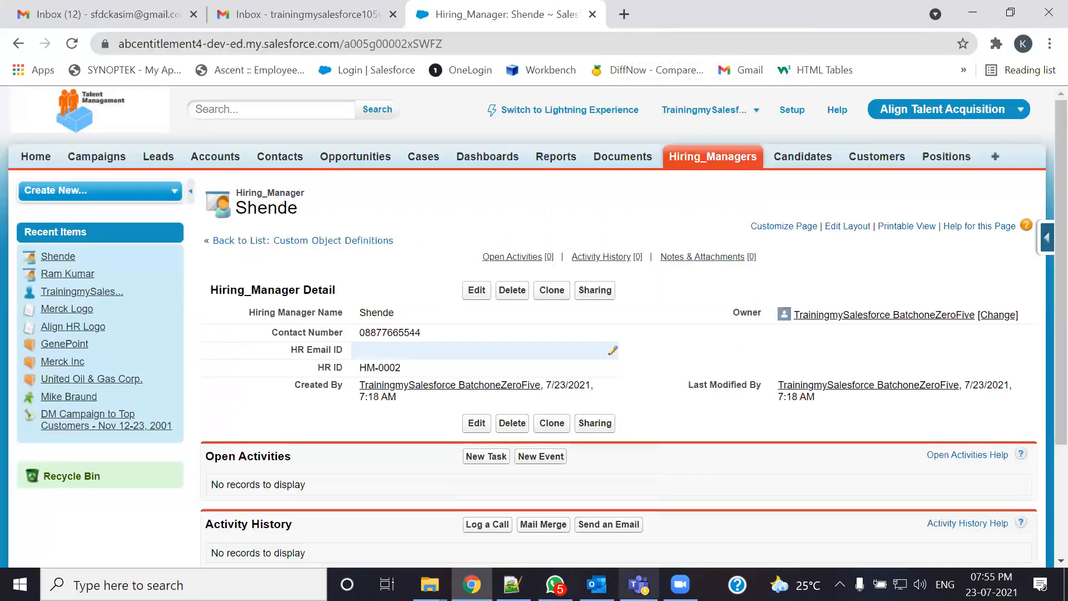
click(1048, 237)
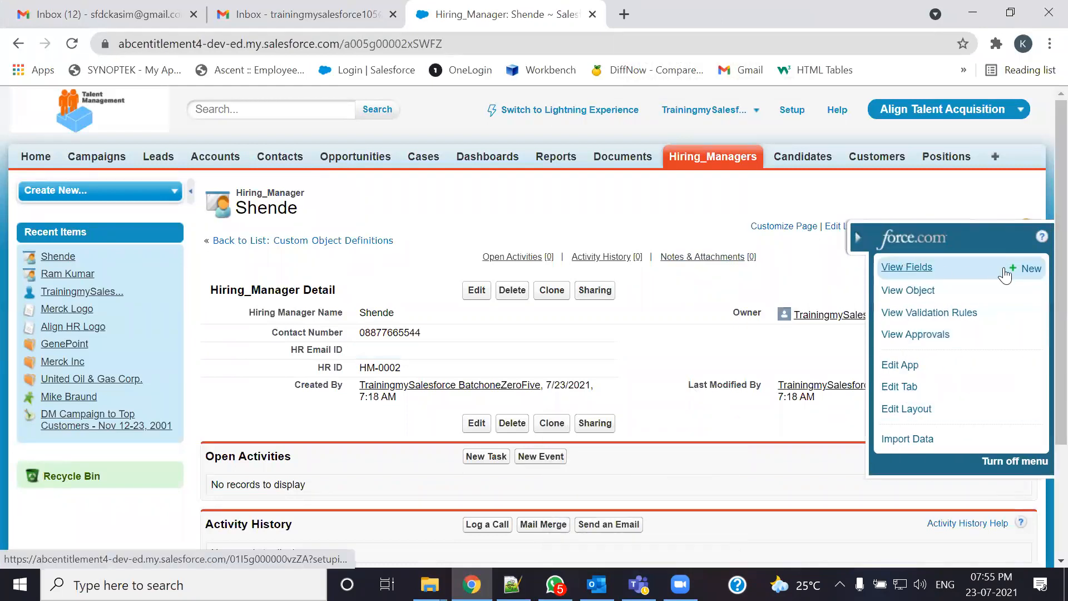
click(1027, 268)
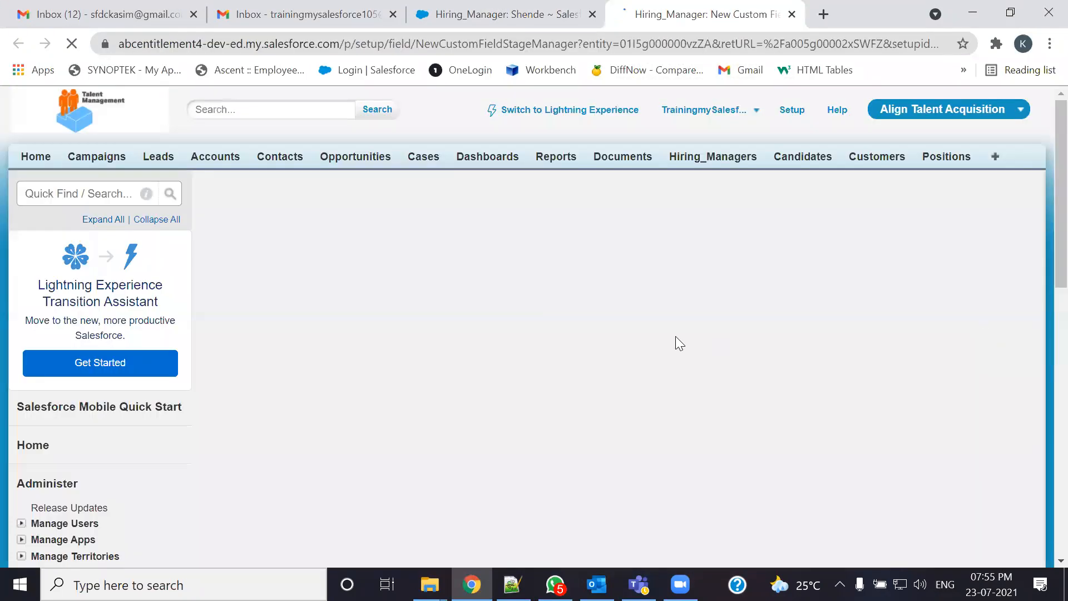
scroll(650, 336, down, 7)
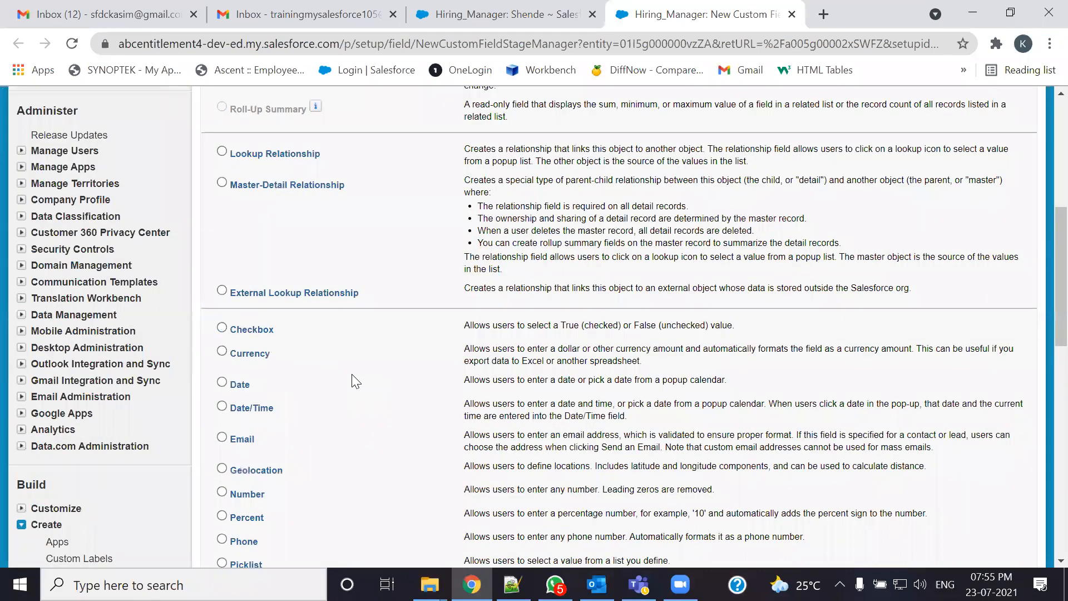
scroll(356, 382, down, 4)
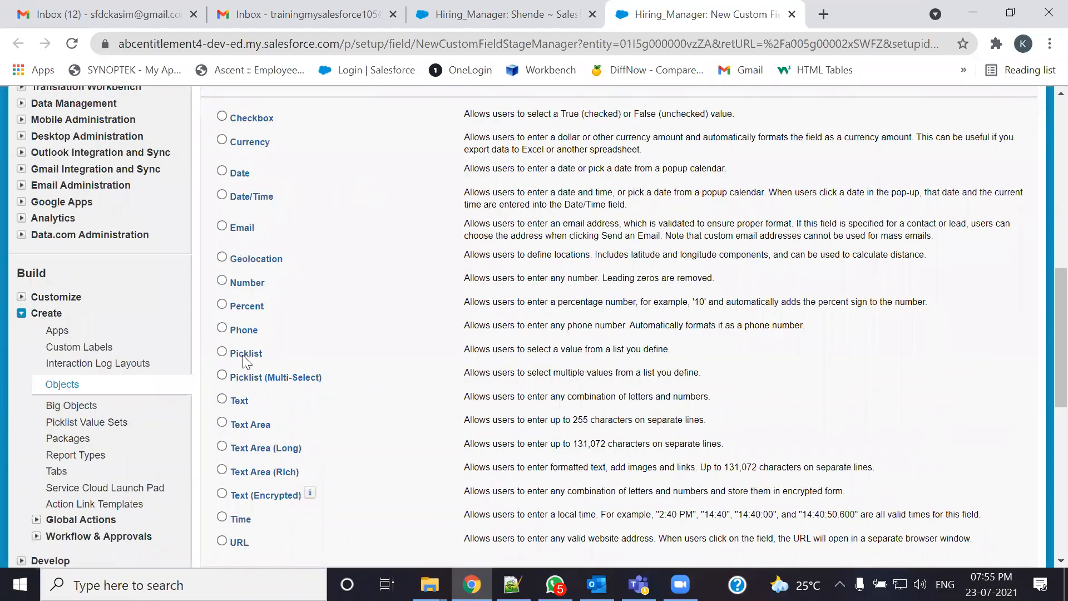
click(222, 353)
scroll(696, 343, down, 6)
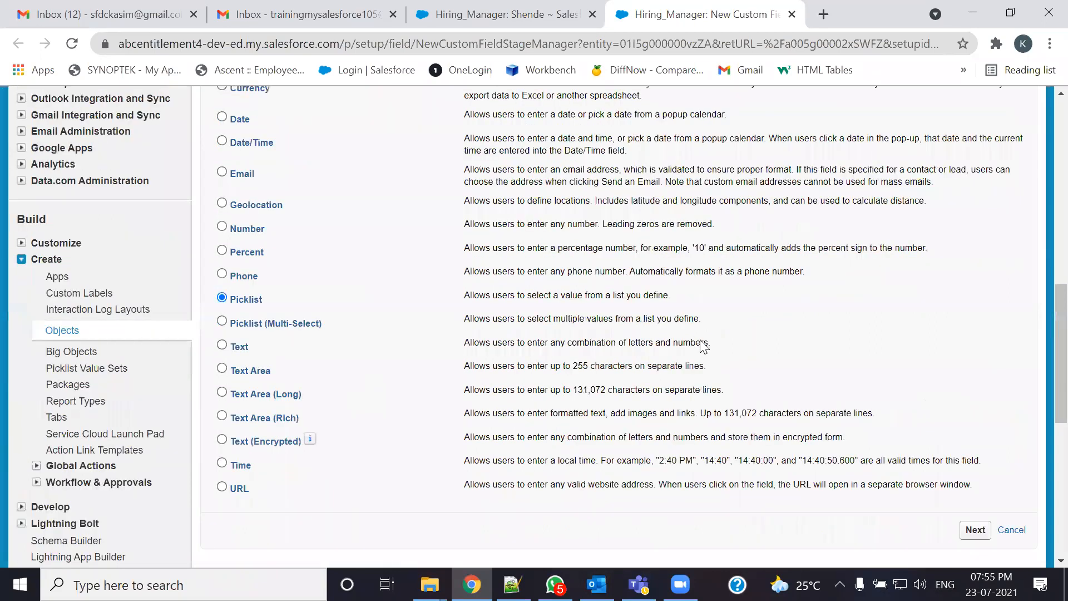
click(975, 255)
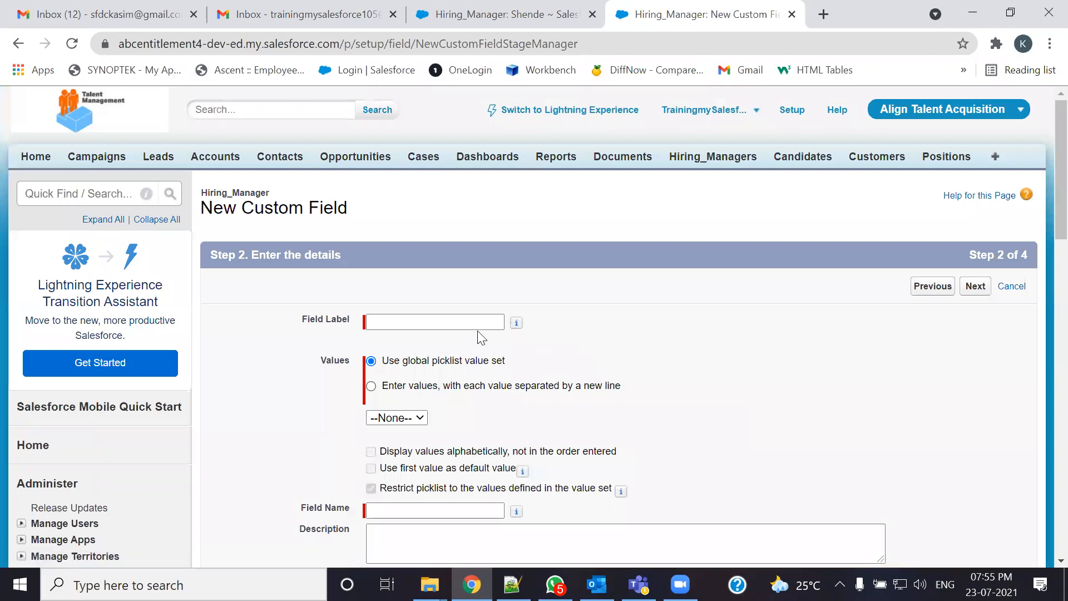
- Copy the Location label from the Notepad++ IDD into the new picklist's Field Label in Salesforce and let the Field Name fill in
key(alt+Tab)
drag(121, 184, 178, 185)
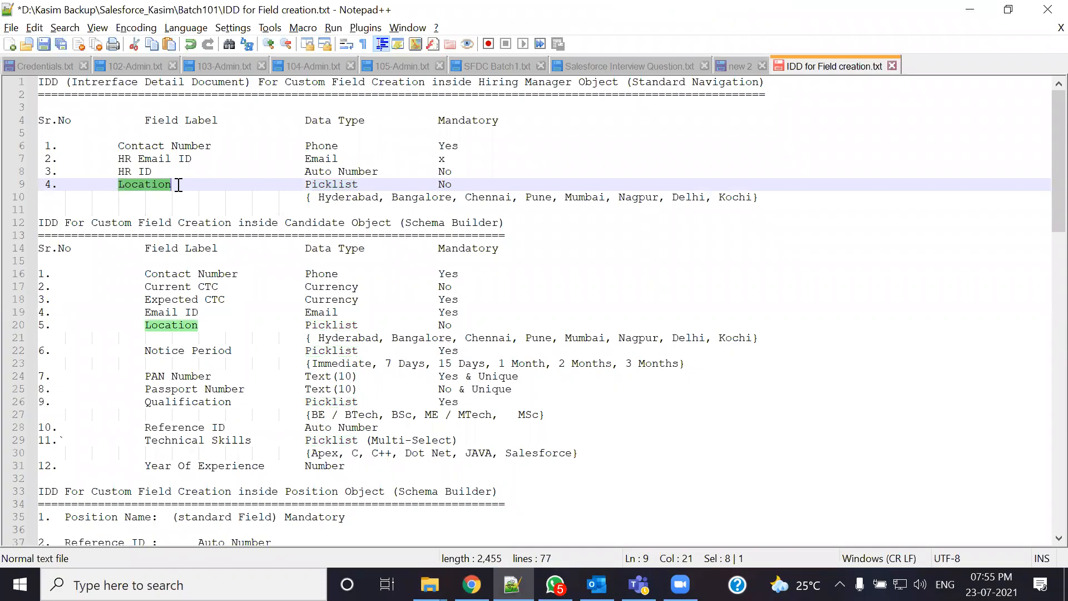
key(ctrl+c)
key(alt+Tab)
click(388, 320)
key(ctrl+v)
key(Tab)
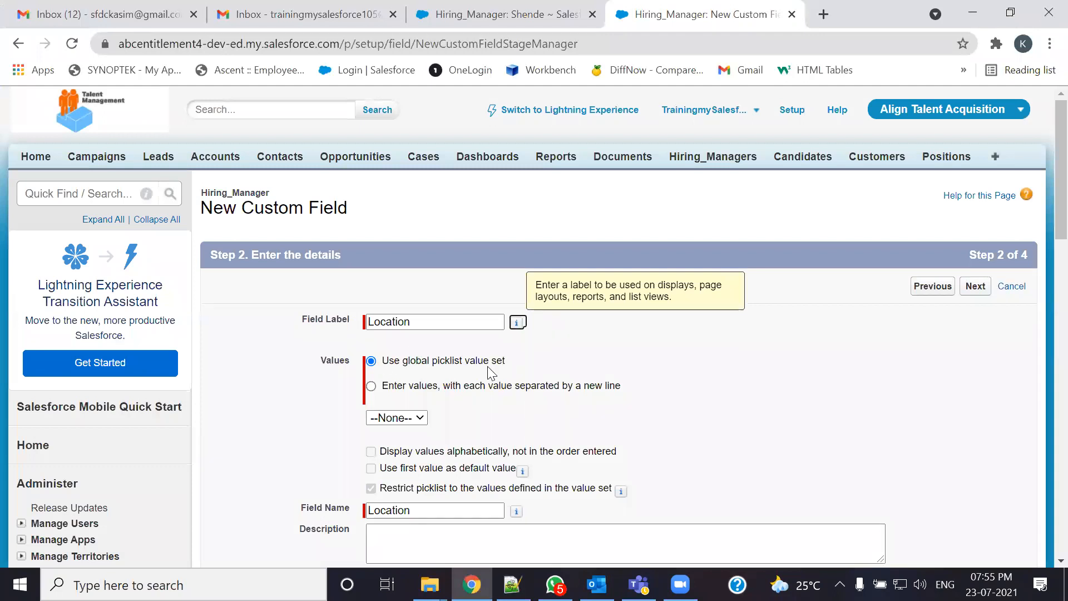
- Compare the IDD's list of Location cities with Salesforce's option to enter values, each separated by a new line
key(alt+Tab)
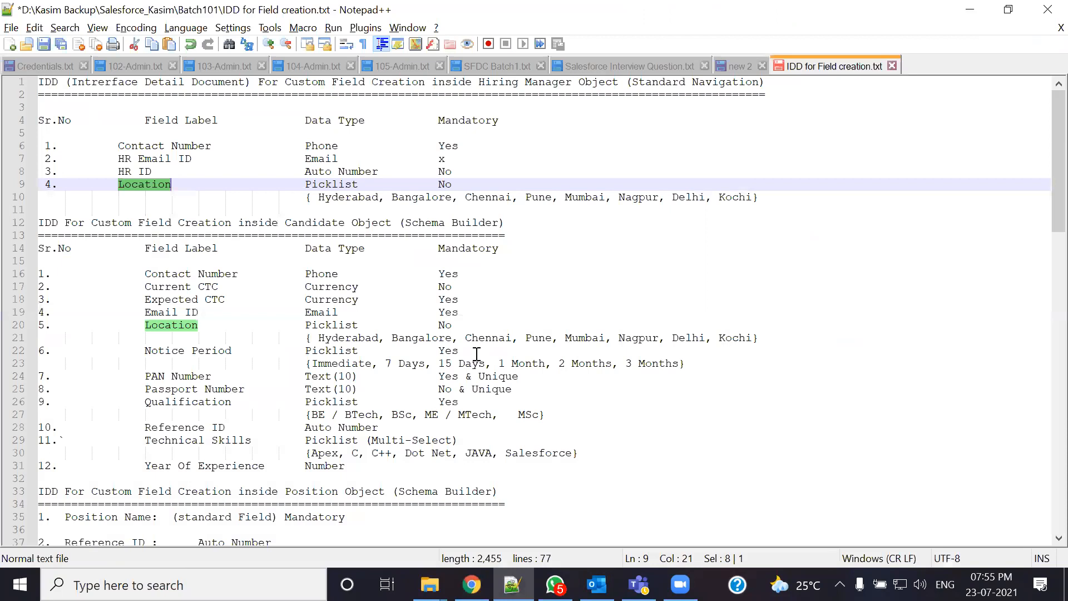
drag(319, 198, 753, 199)
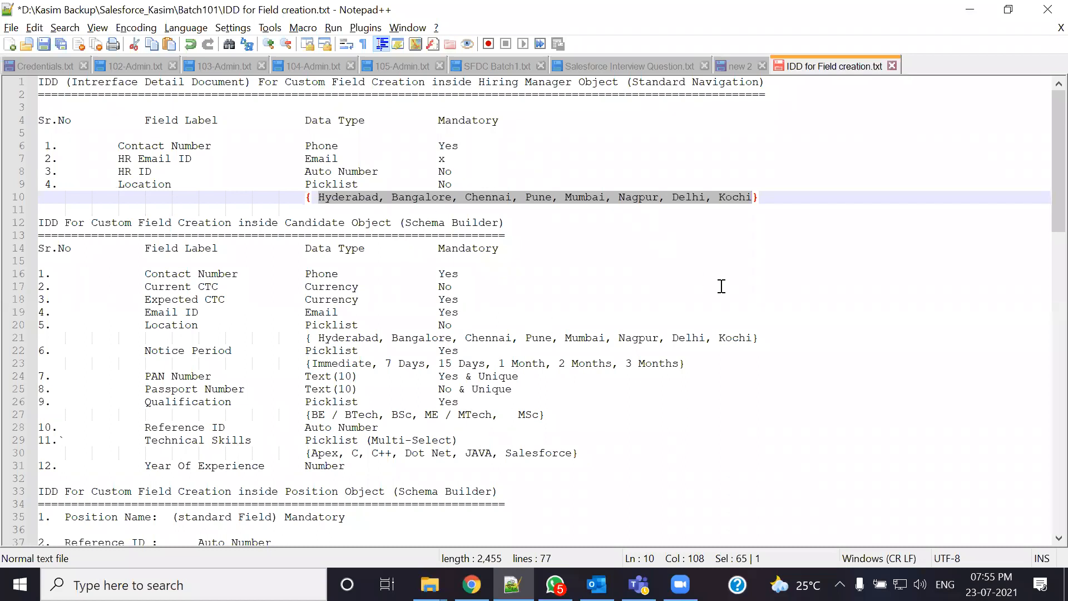
key(alt+Tab)
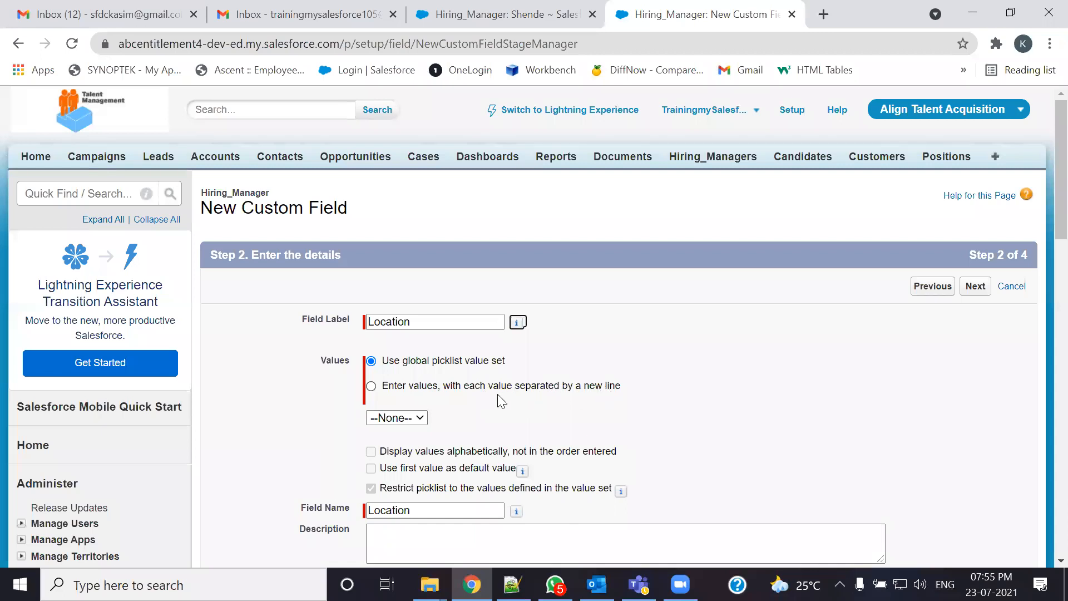
drag(443, 385, 628, 390)
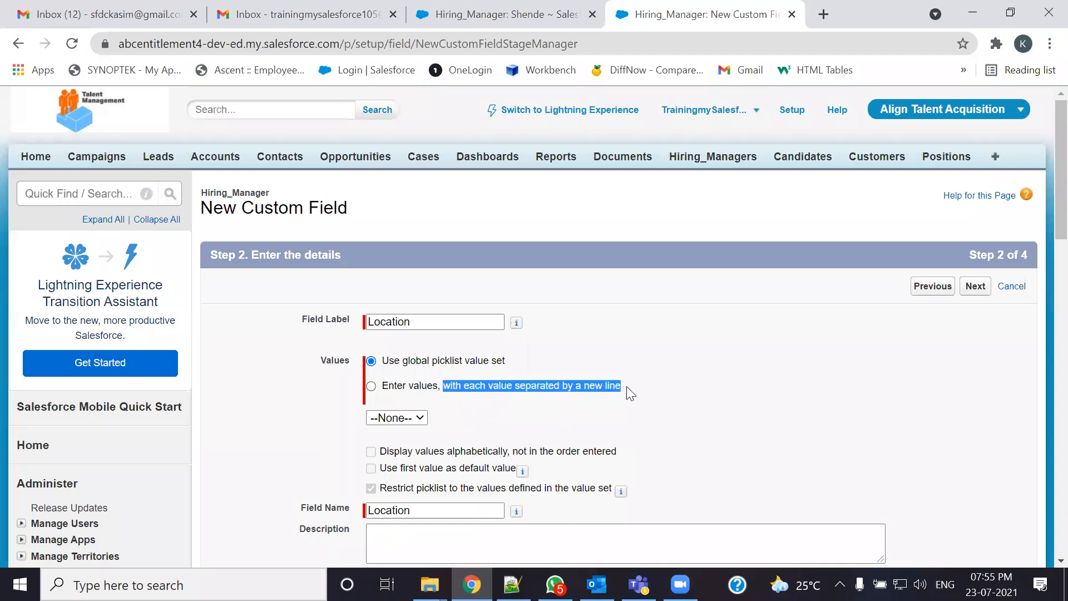
- In the Notepad++ IDD's Hiring Manager section, put Hyderabad and Bangalore on separate, aligned lines of the Location value list
key(alt+Tab)
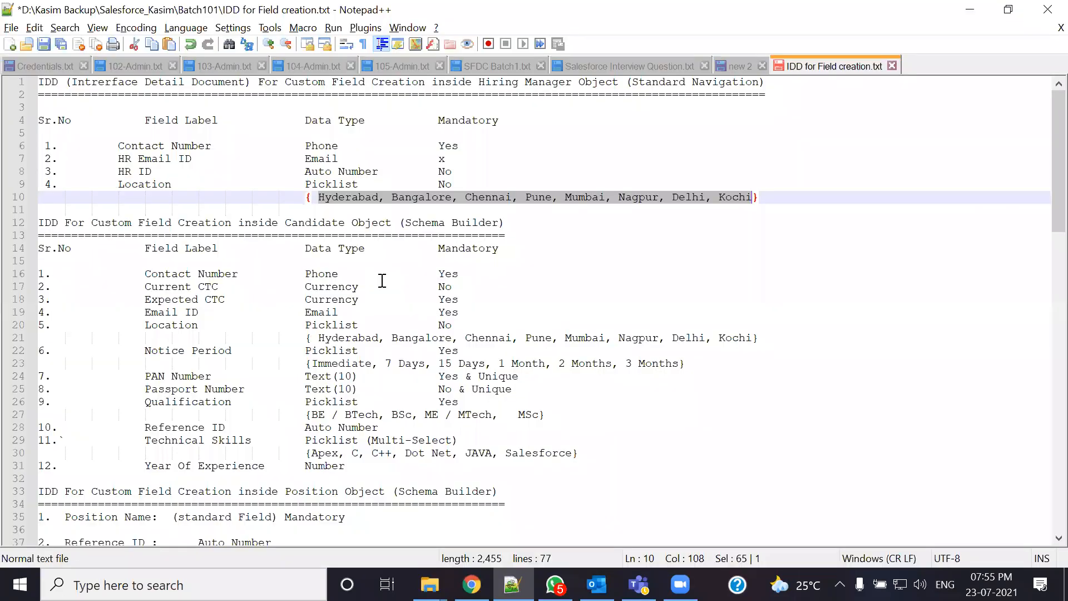
click(370, 210)
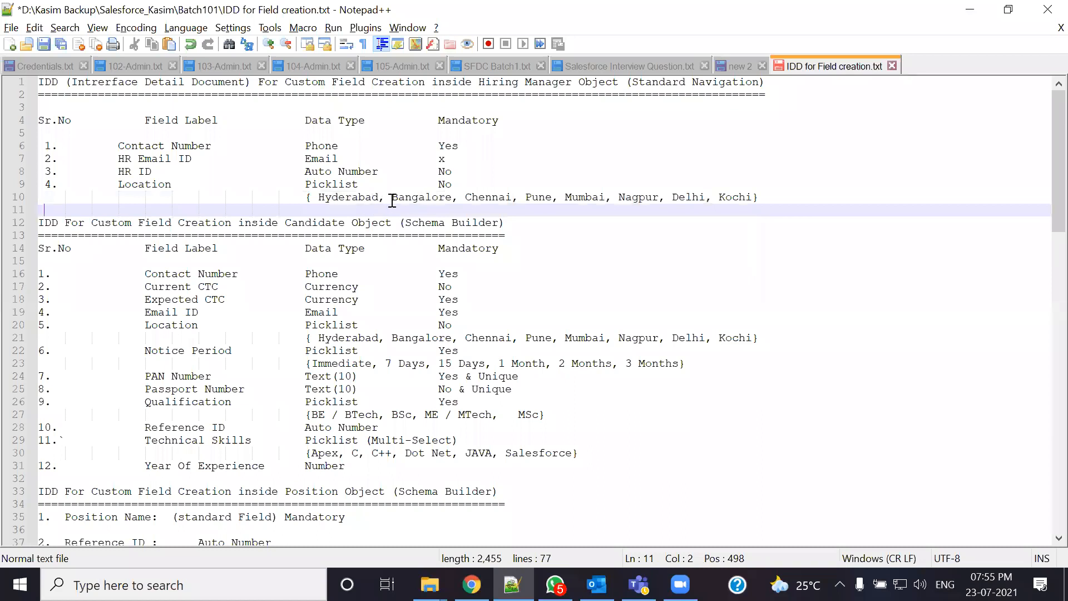
click(391, 199)
key(Return)
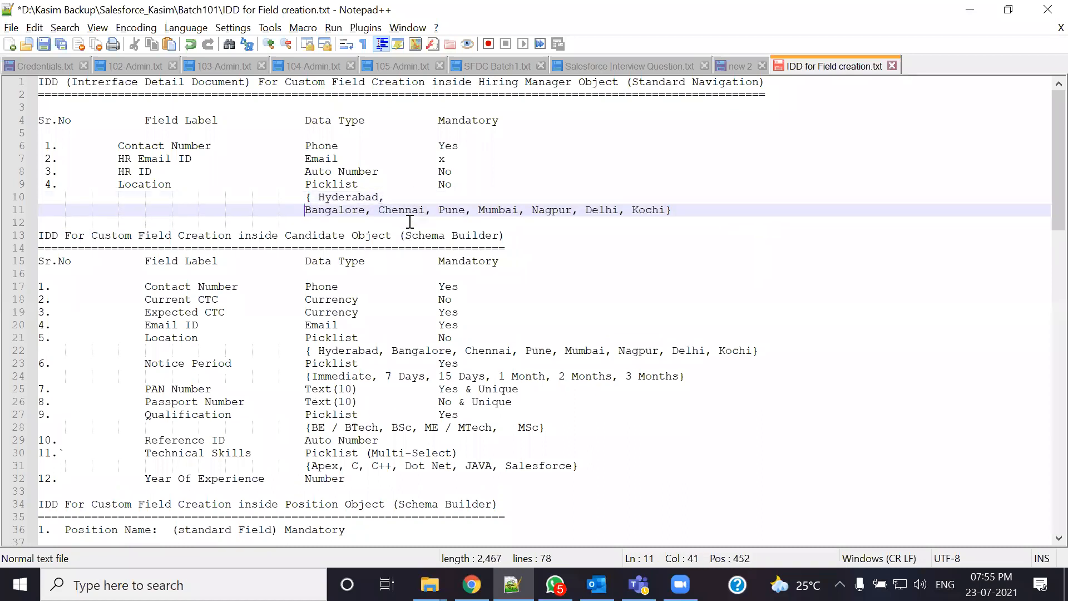
key(Tab)
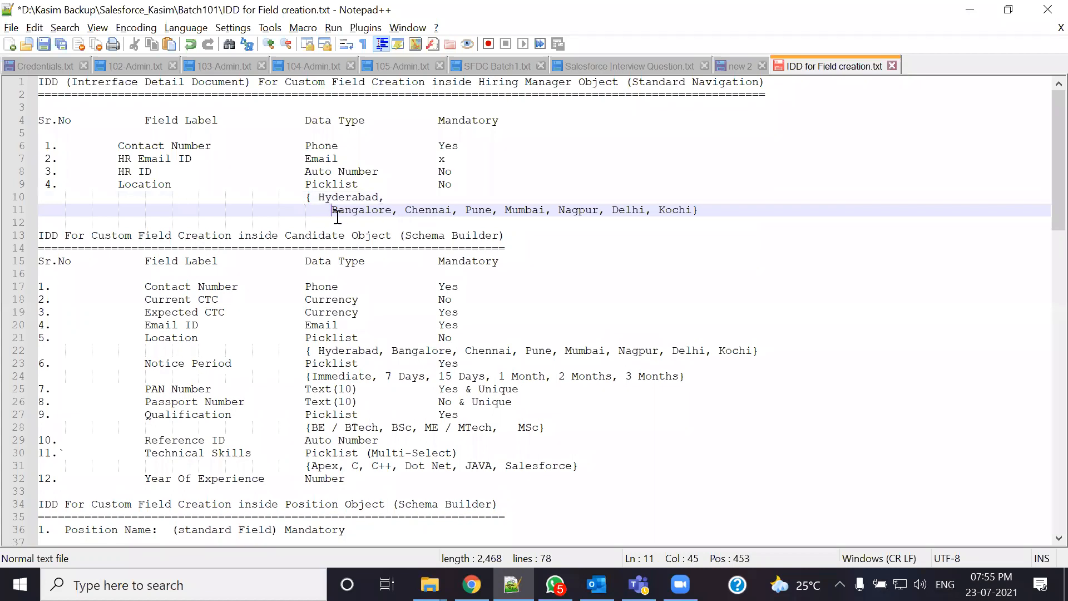
click(308, 198)
key(Right)
key(Tab)
click(409, 199)
key(Down)
key(Return)
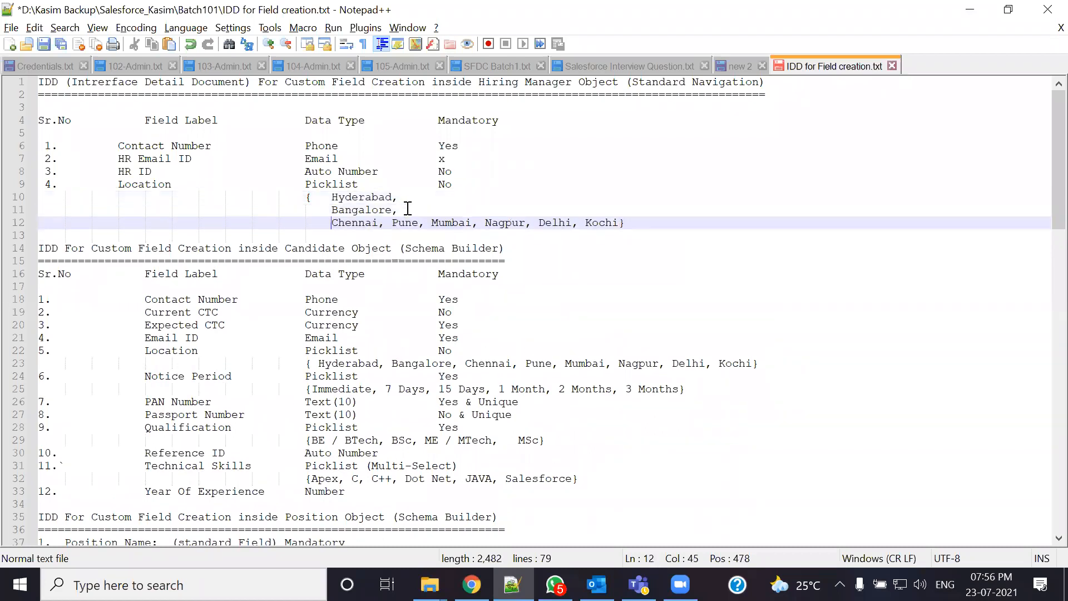
- Break the rest of the Hiring Manager Location list so Chennai, Pune, Mumbai, Nagpur, Delhi and Kochi each have their own line
click(400, 226)
key(Return)
click(373, 236)
key(Return)
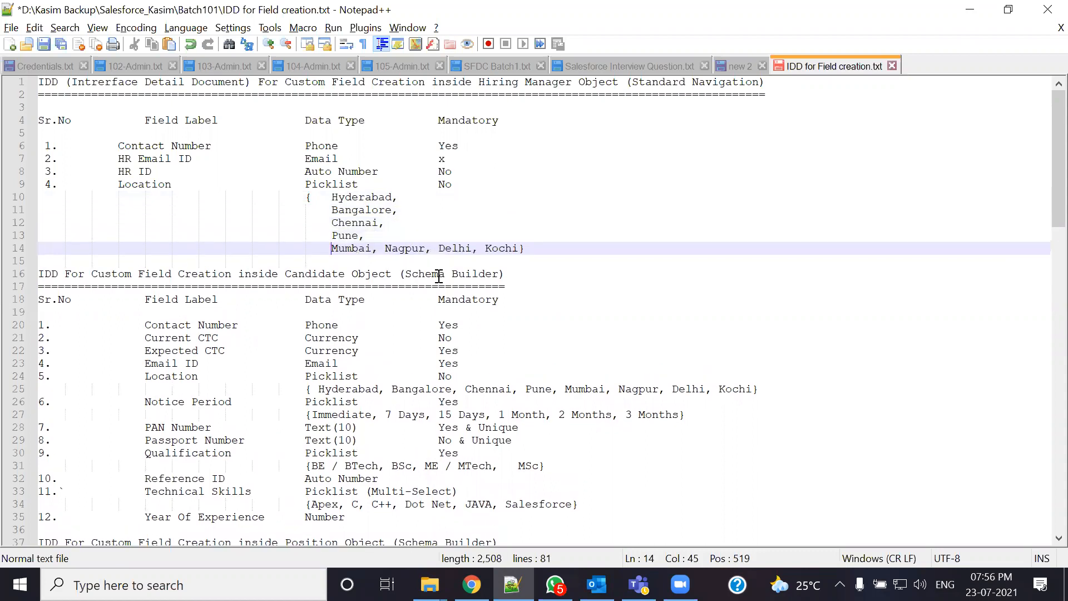
click(386, 247)
key(Return)
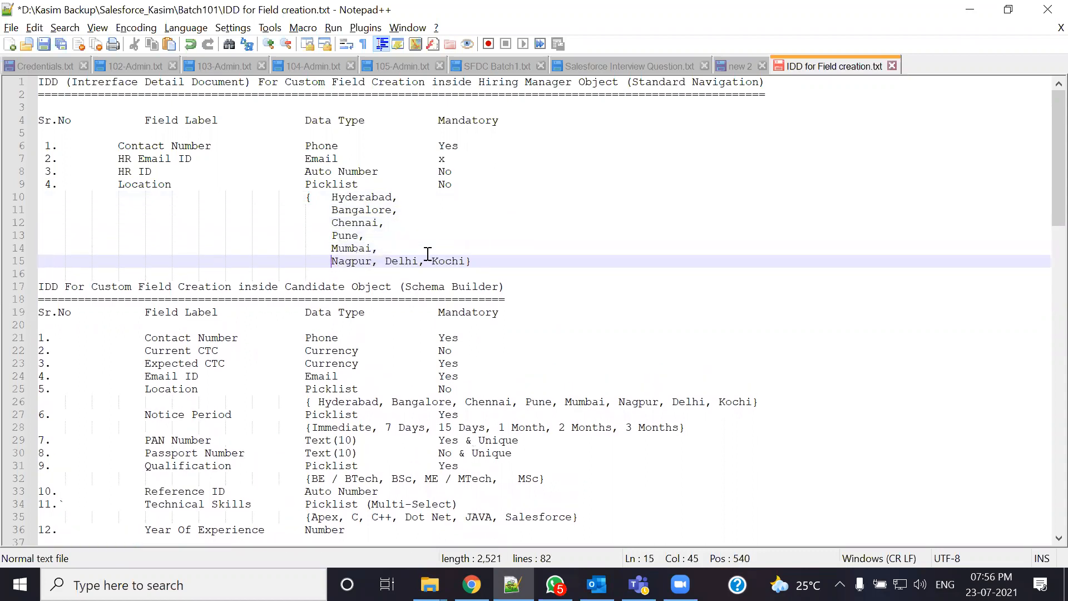
click(387, 262)
key(Return)
click(379, 274)
key(Return)
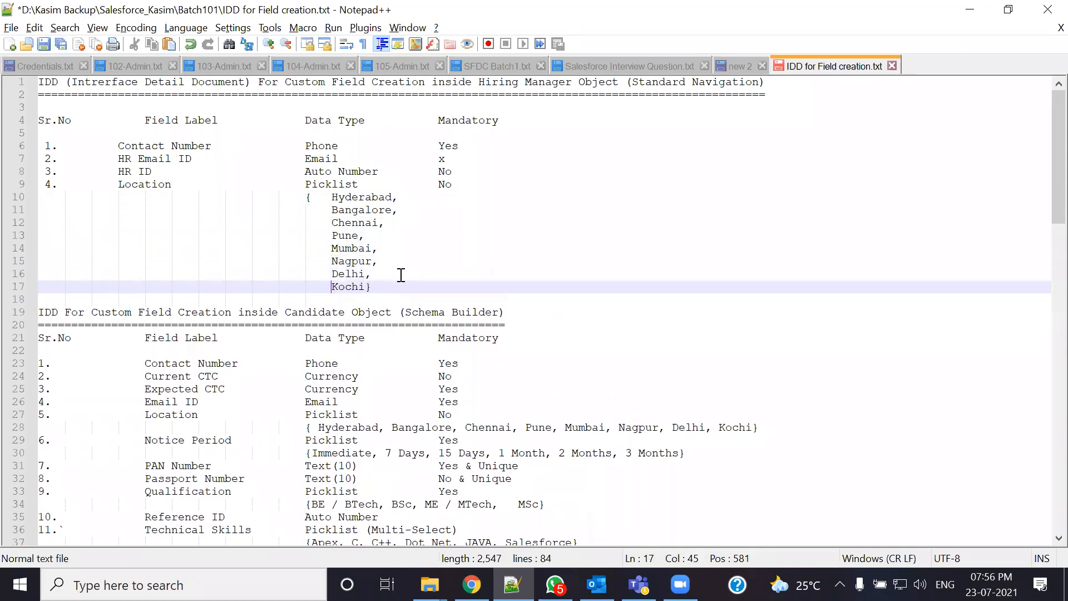
- Separate the closing brace from Kochi with two tab spaces in the Hiring Manager Location list
click(366, 287)
key(Tab)
key(Tab)
- Remove the trailing commas after Delhi, Nagpur, Mumbai and Pune in the Hiring Manager Location list
click(371, 275)
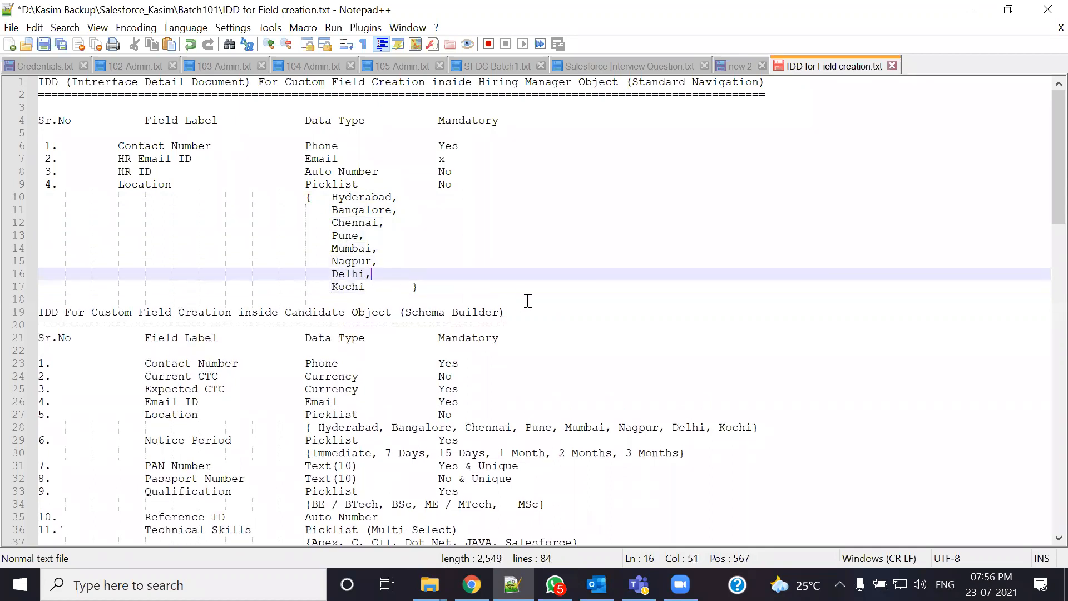
key(BackSpace)
key(Up)
key(BackSpace)
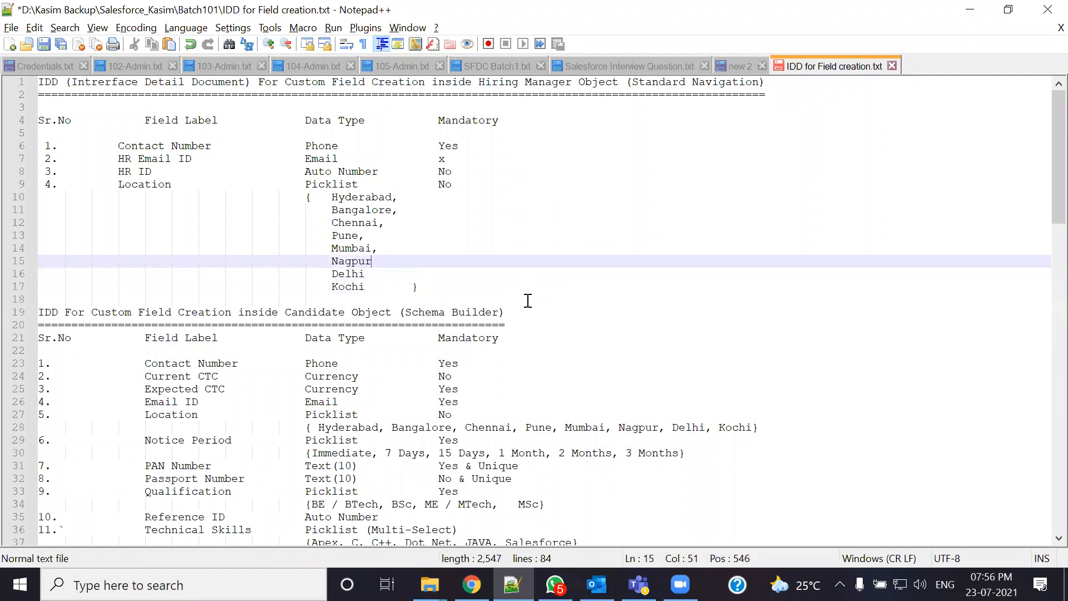
key(Up)
key(BackSpace)
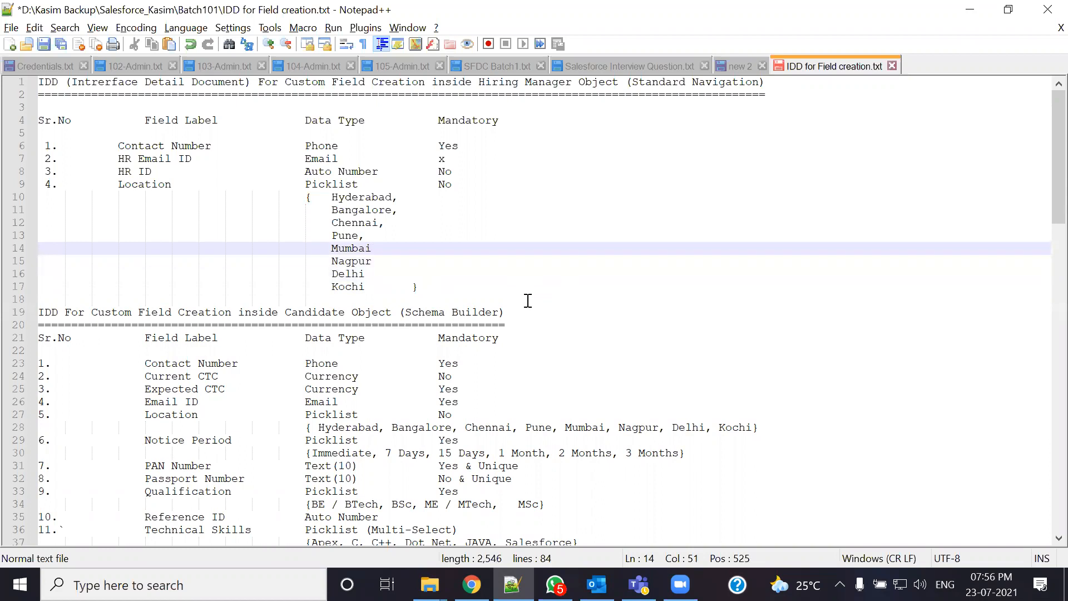
key(Up)
key(BackSpace)
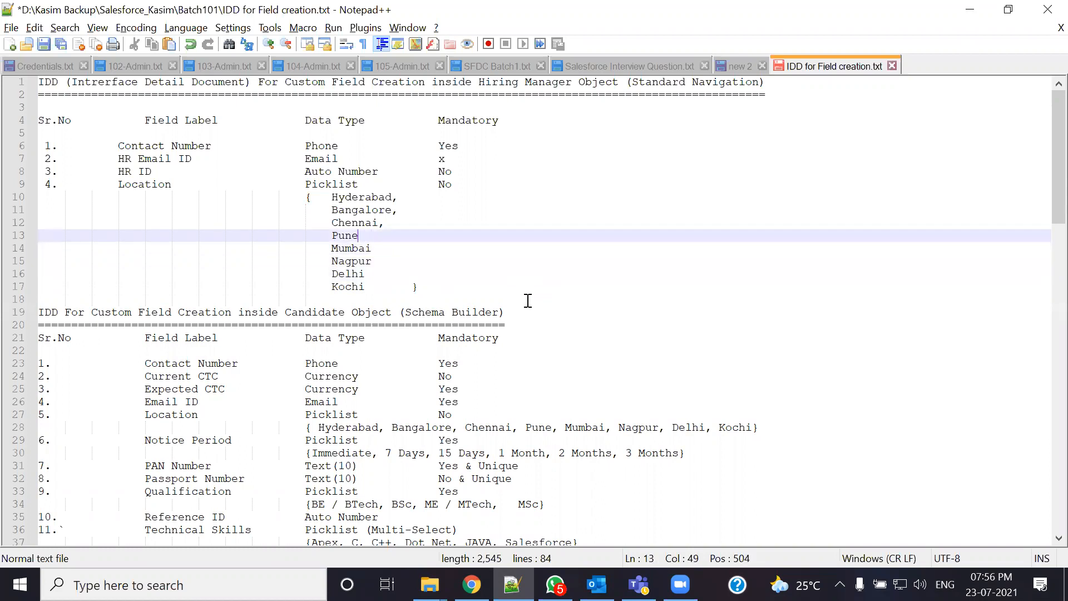
- Remove the trailing commas after Chennai, Bangalore and Hyderabad in the Hiring Manager Location picklist and save the file
key(Up)
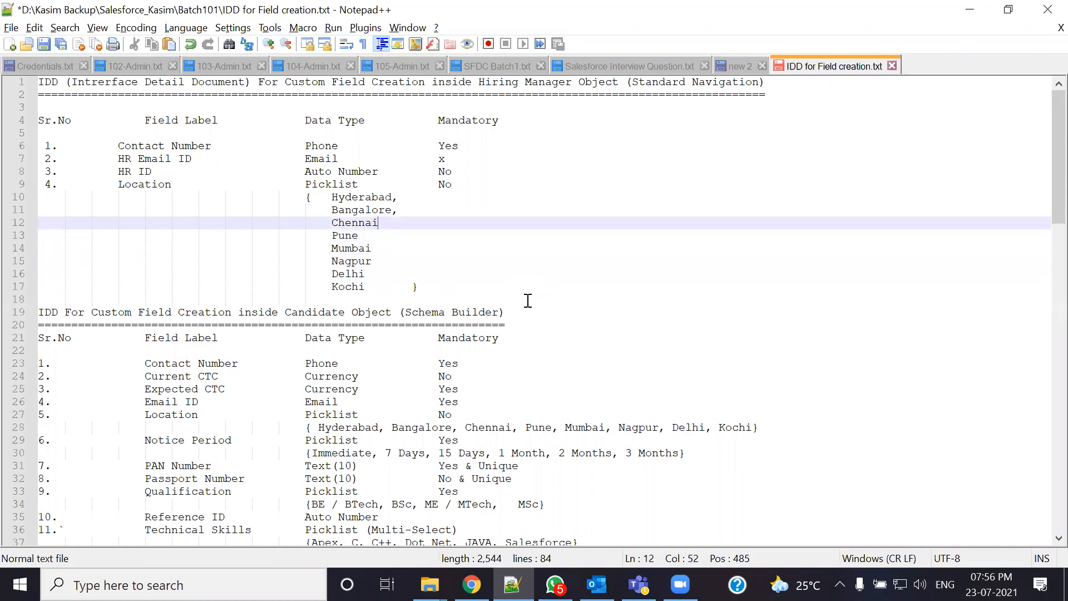
key(Up)
key(BackSpace)
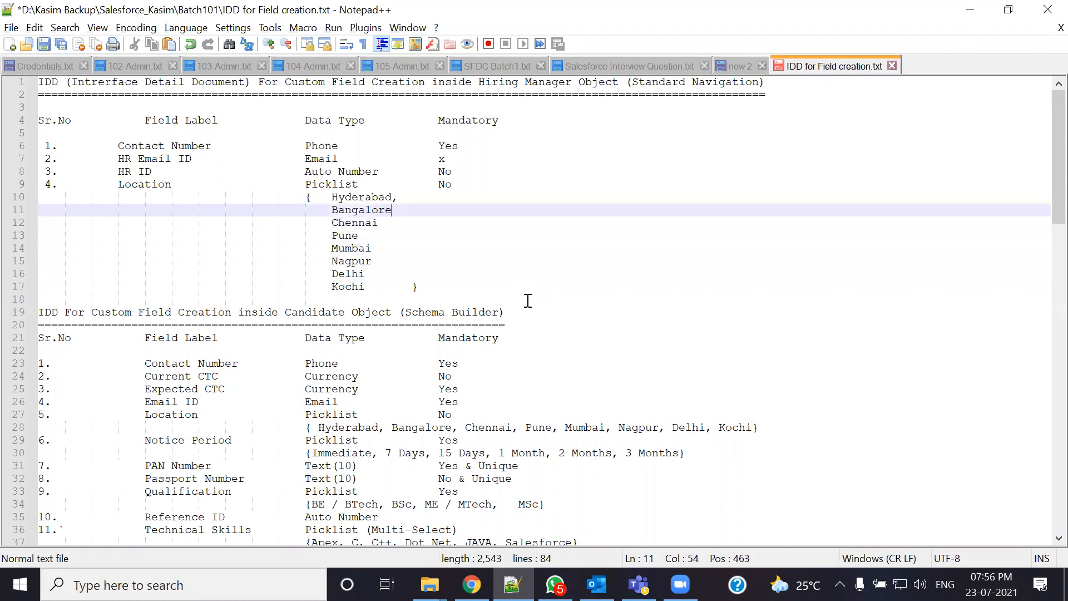
key(Up)
key(BackSpace)
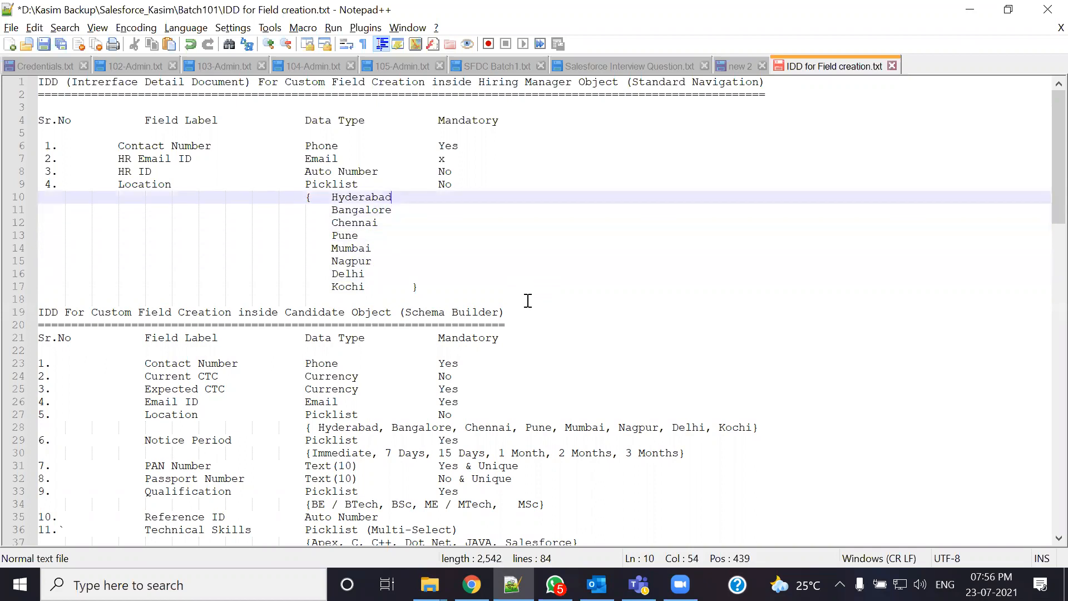
key(ctrl+s)
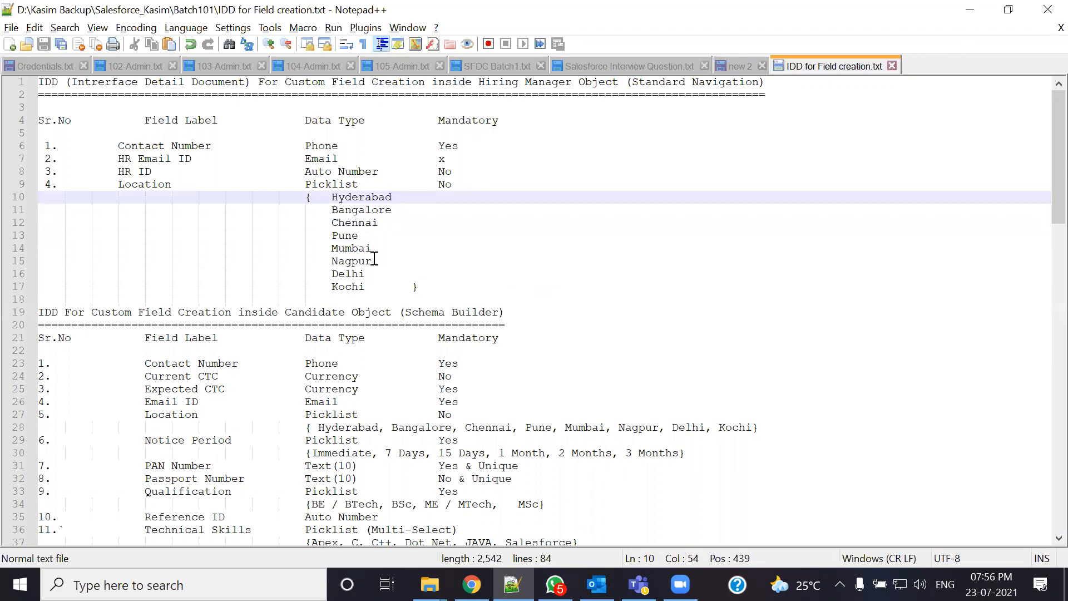
- Switch to the Salesforce custom field form and set the Location picklist to use entered values, each on a new line
key(alt+Tab)
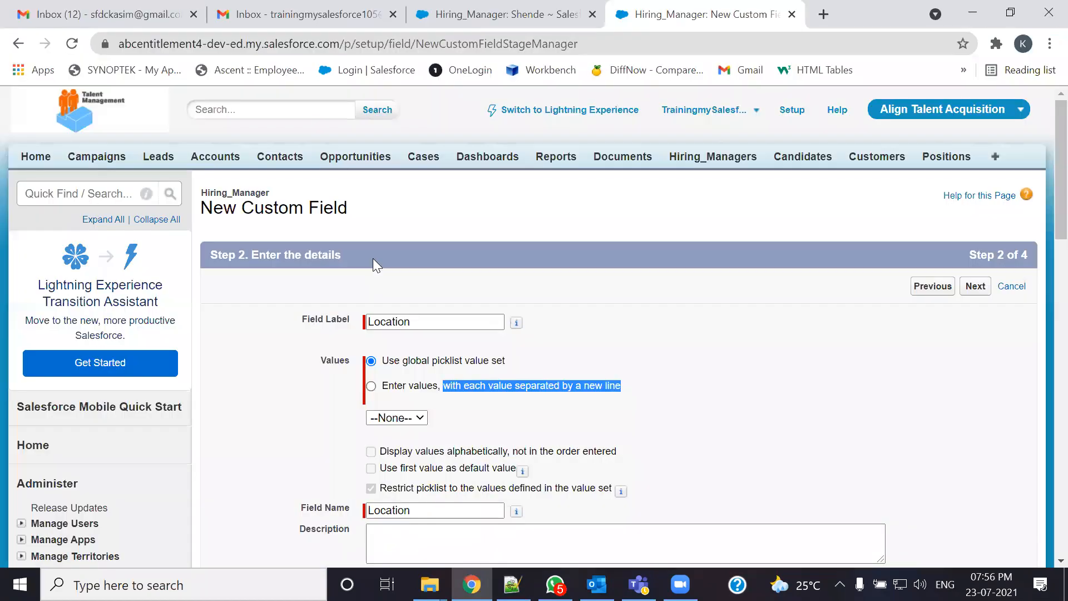
click(371, 386)
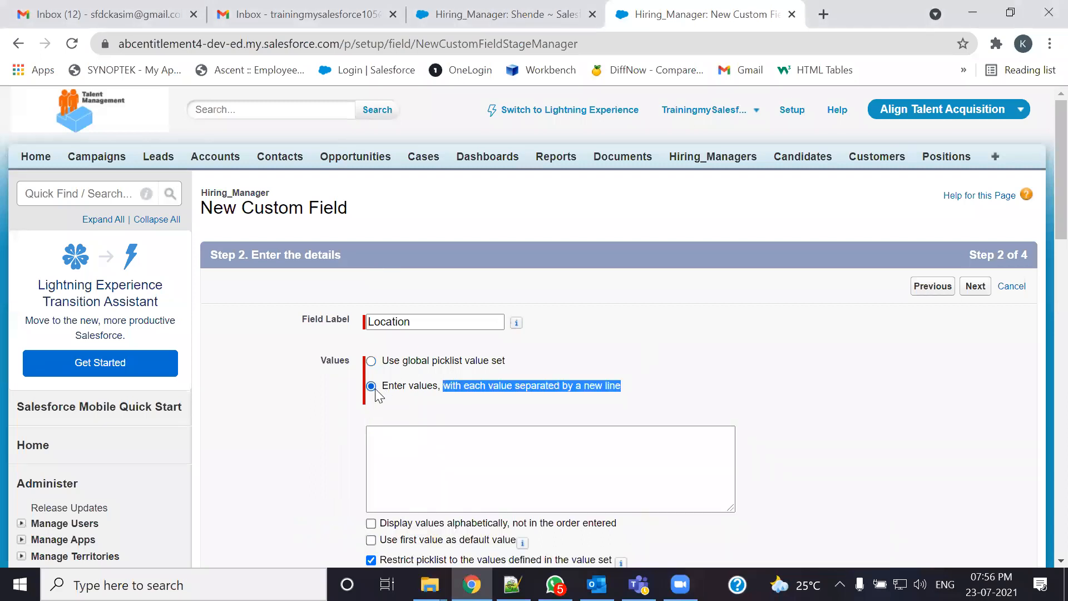
scroll(476, 368, down, 3)
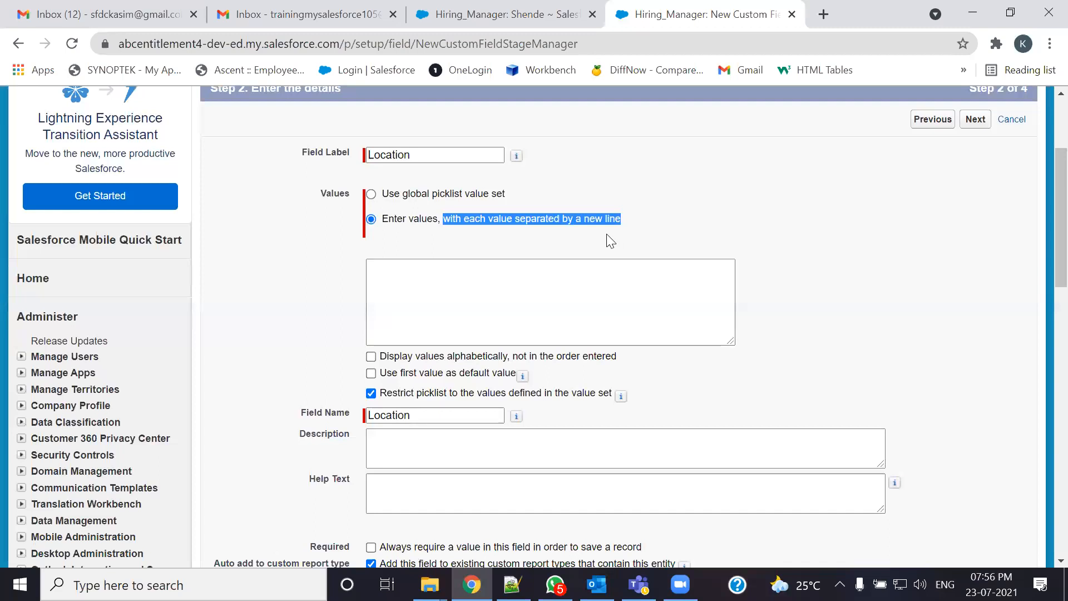
- Try to paste the whole Location list from the Notepad++ document into the picklist values, and undo the paste
key(alt+Tab)
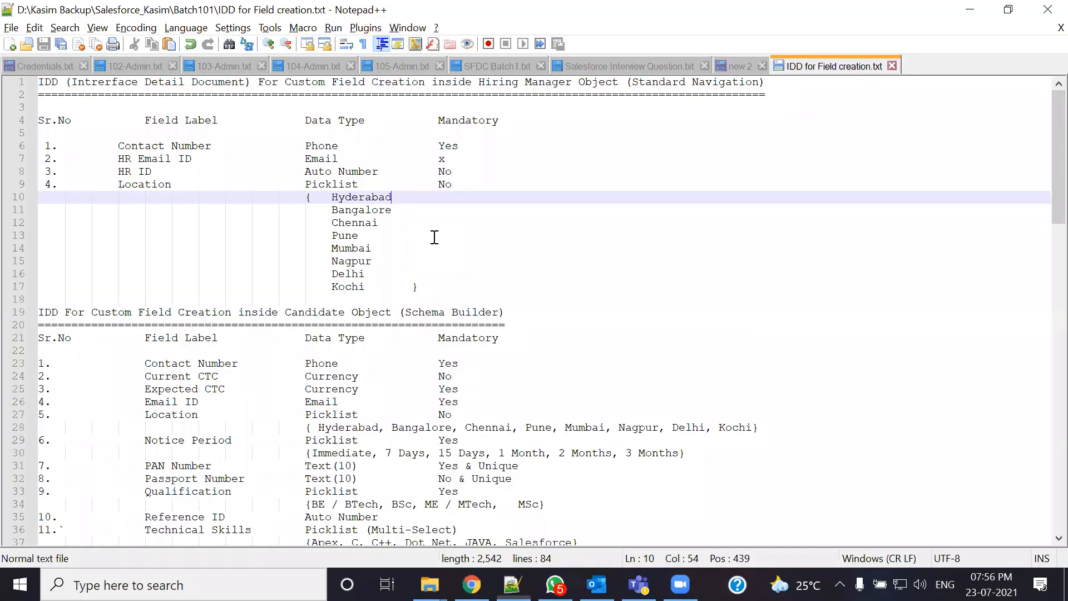
drag(332, 198, 391, 281)
key(ctrl+c)
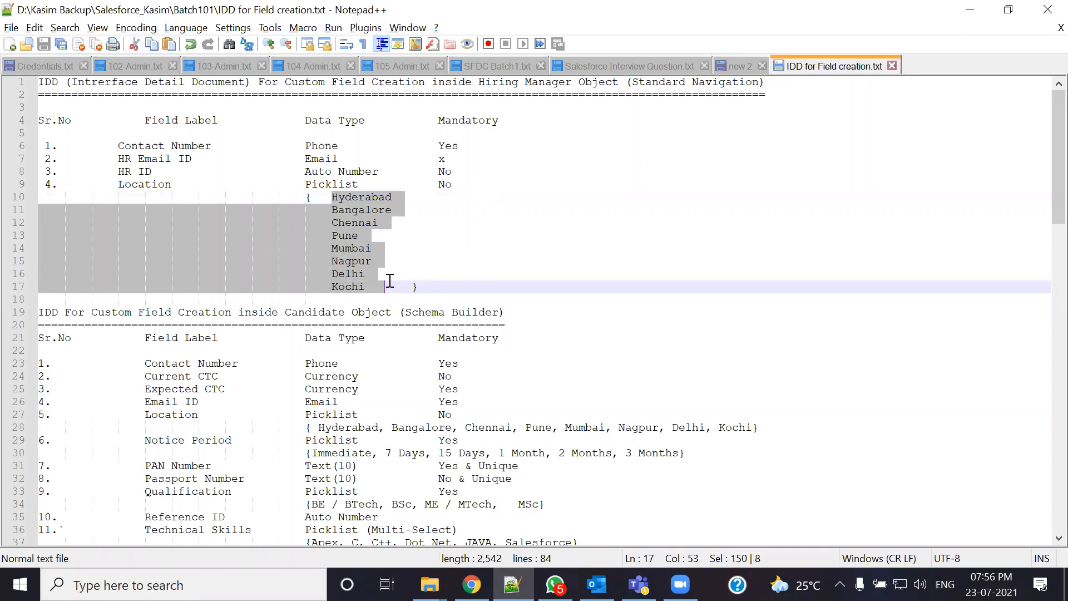
key(alt+Tab)
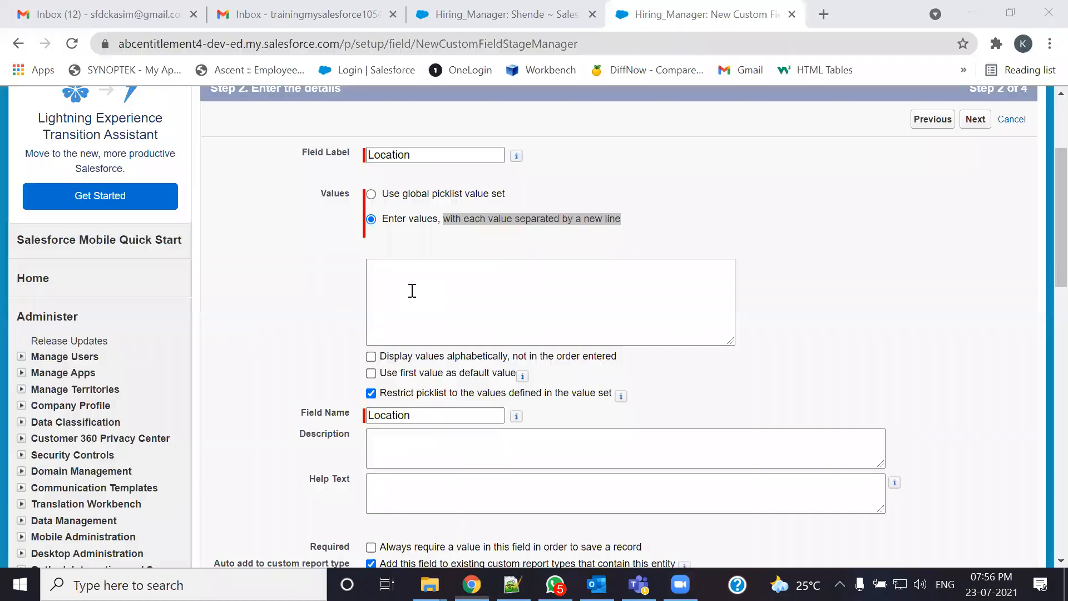
click(412, 282)
key(ctrl+v)
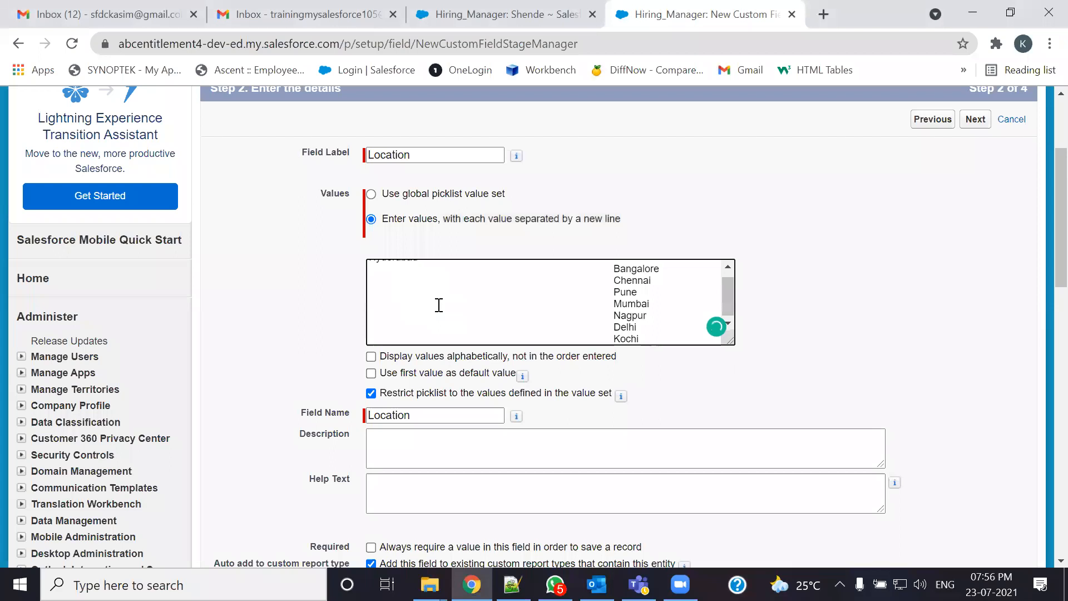
key(ctrl+z)
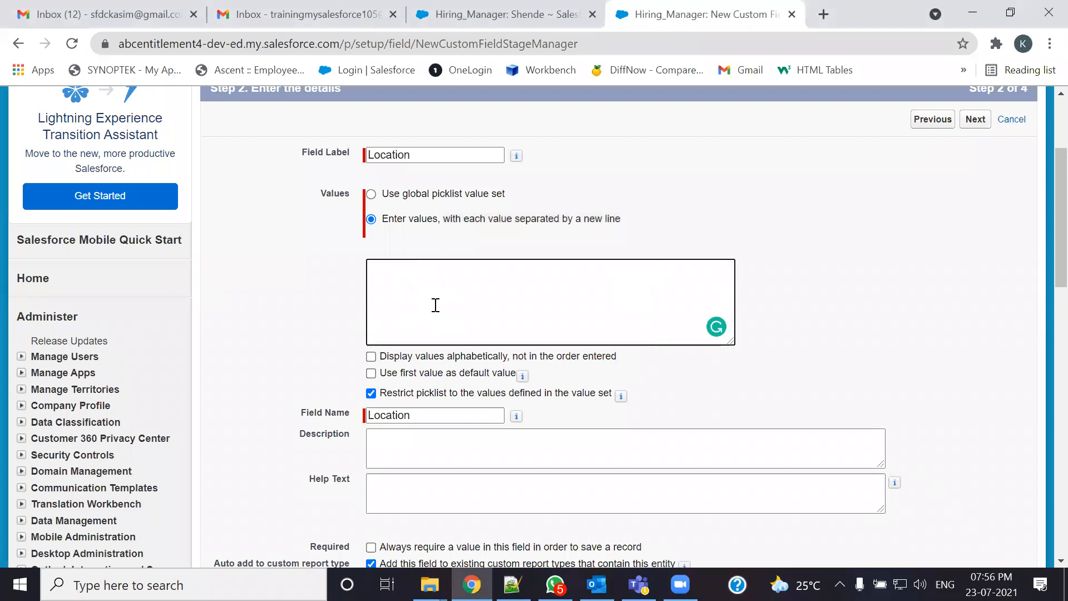
- Copy Hyderabad from the Notepad++ document into the Salesforce Location picklist values as the first entry
key(alt+Tab)
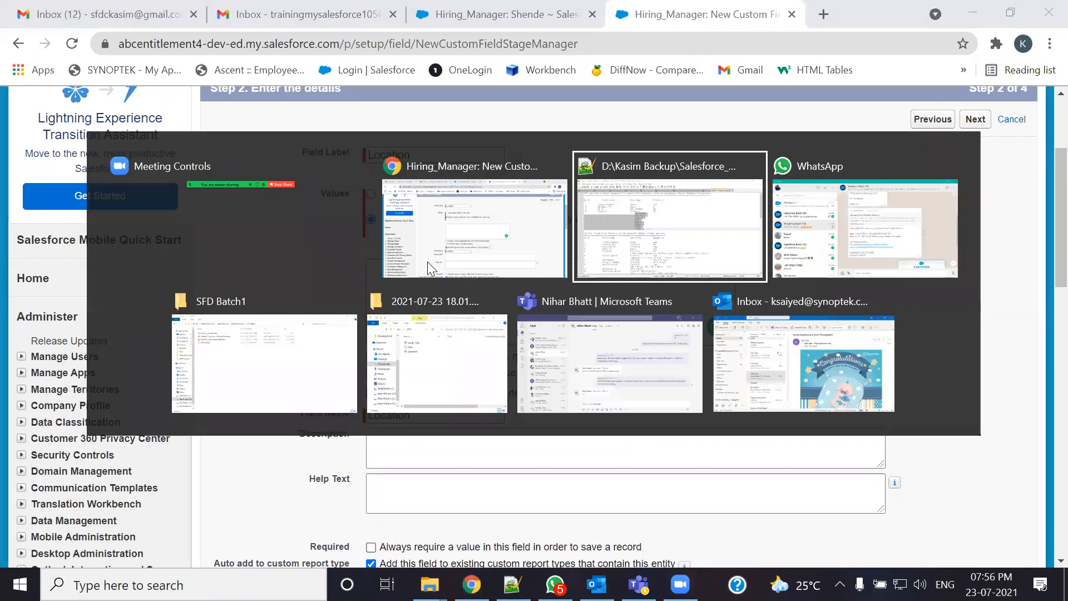
click(368, 209)
drag(332, 197, 394, 203)
key(ctrl+c)
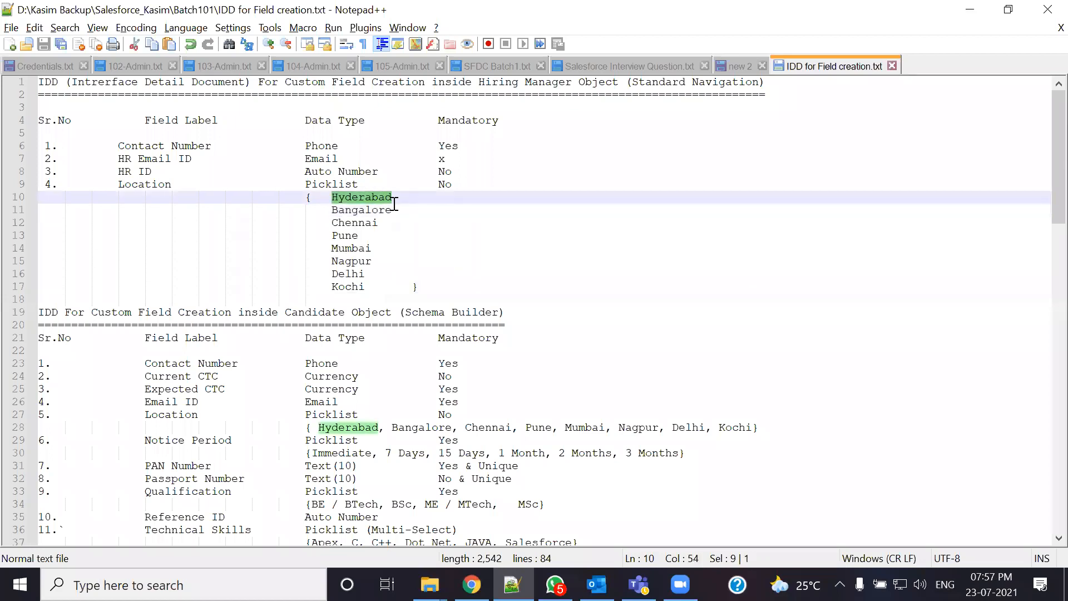
key(alt+Tab)
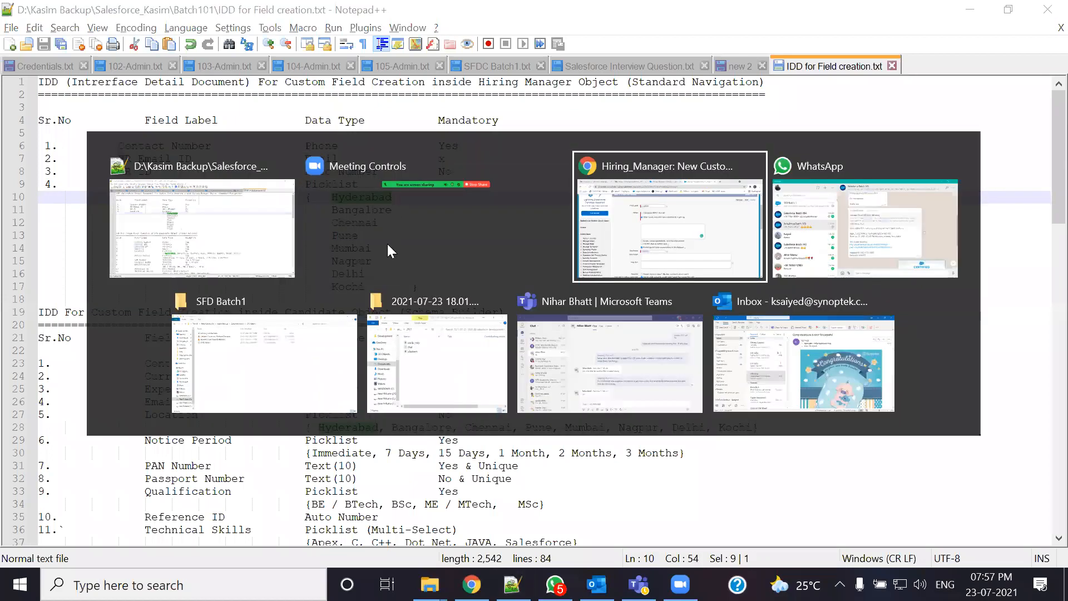
key(ctrl+v)
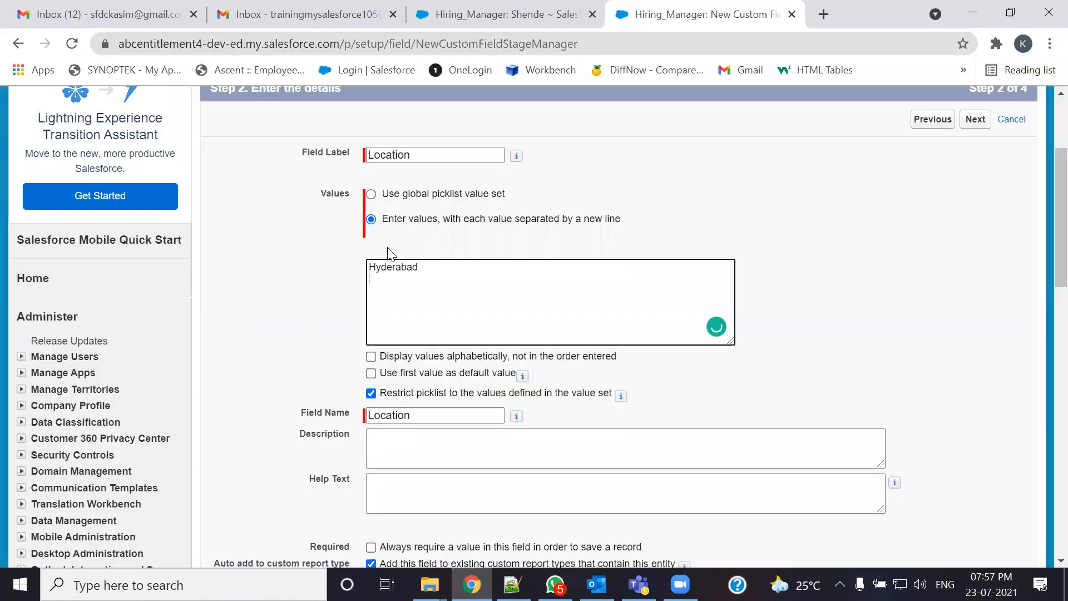
- Copy Bangalore from the Notepad++ document onto a new line of the Salesforce Location picklist values
key(alt+Tab)
drag(332, 211, 392, 213)
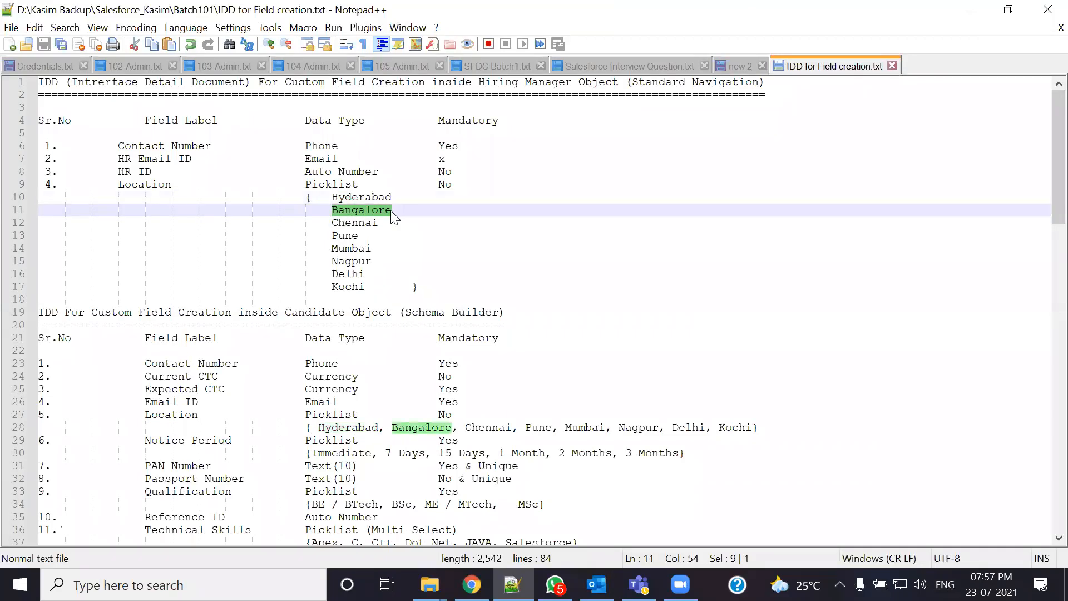
key(ctrl+c)
key(alt+Tab)
key(Return)
key(ctrl+v)
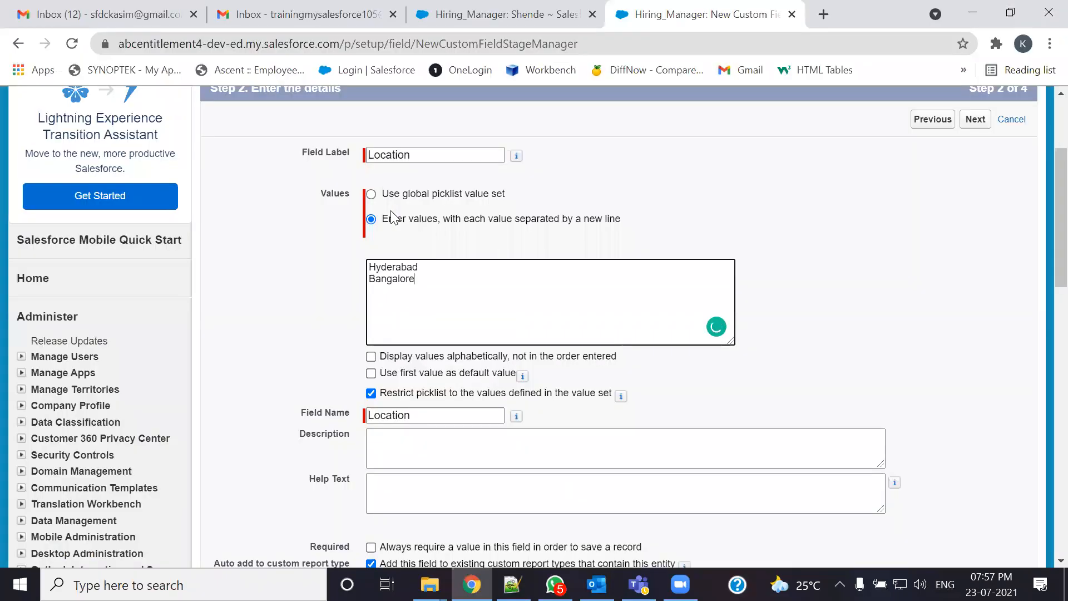
- Copy Chennai from the Notepad++ document onto the line below Bangalore in the Salesforce picklist values
key(alt+Tab)
drag(332, 223, 380, 234)
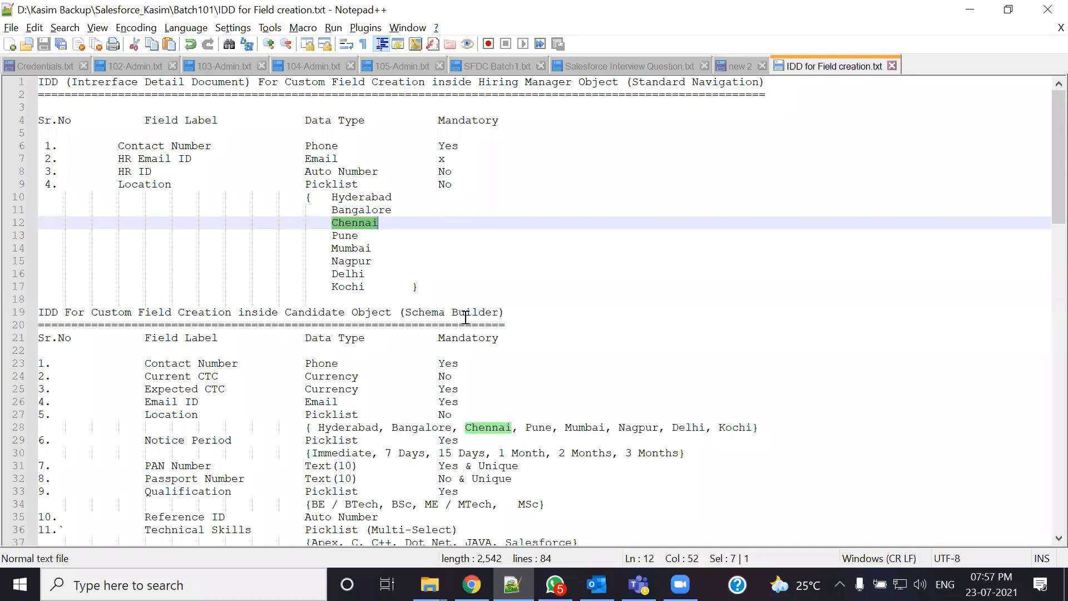
key(ctrl+c)
key(alt+Tab)
key(Return)
key(ctrl+v)
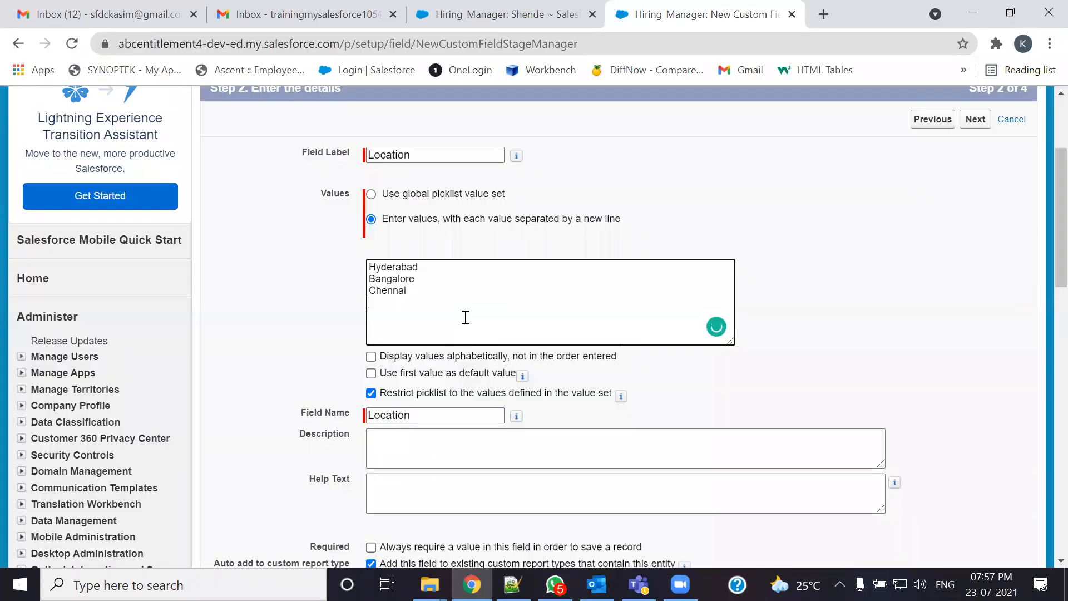
- Copy Pune from the Notepad++ document onto the line below Chennai in the Salesforce picklist values
key(alt+Tab)
drag(332, 236, 357, 237)
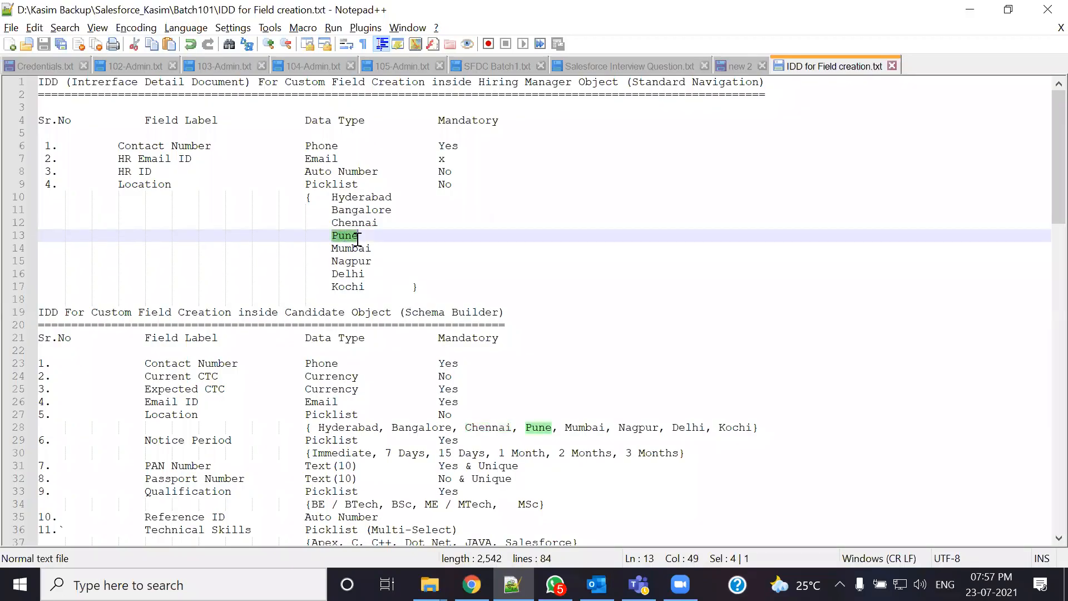
key(ctrl+c)
key(alt+Tab)
key(Return)
key(ctrl+v)
- Copy Mumbai from the Notepad++ document onto the line below Pune in the Salesforce picklist values
key(alt+Tab)
drag(333, 248, 373, 250)
key(ctrl+c)
key(alt+Tab)
key(Return)
key(ctrl+v)
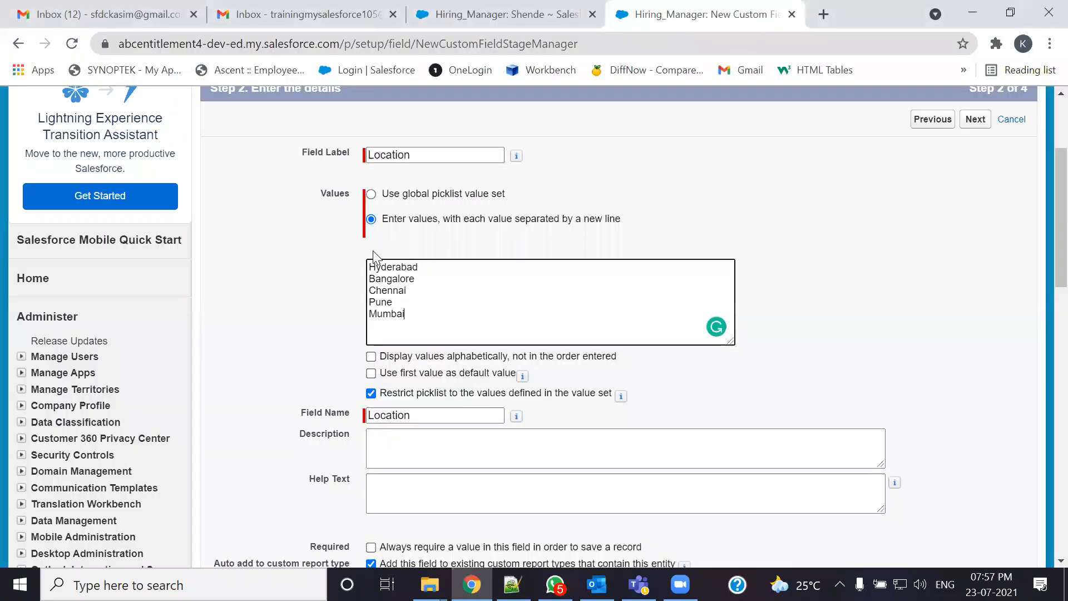
- Copy Nagpur from the Notepad++ document onto the line below Mumbai in the Salesforce picklist values
key(alt+Tab)
drag(333, 261, 378, 261)
key(ctrl+c)
key(alt+Tab)
key(Return)
key(ctrl+v)
- Copy Delhi from the Notepad++ document below Nagpur in the Salesforce picklist values and start a new line
key(alt+Tab)
drag(332, 274, 364, 279)
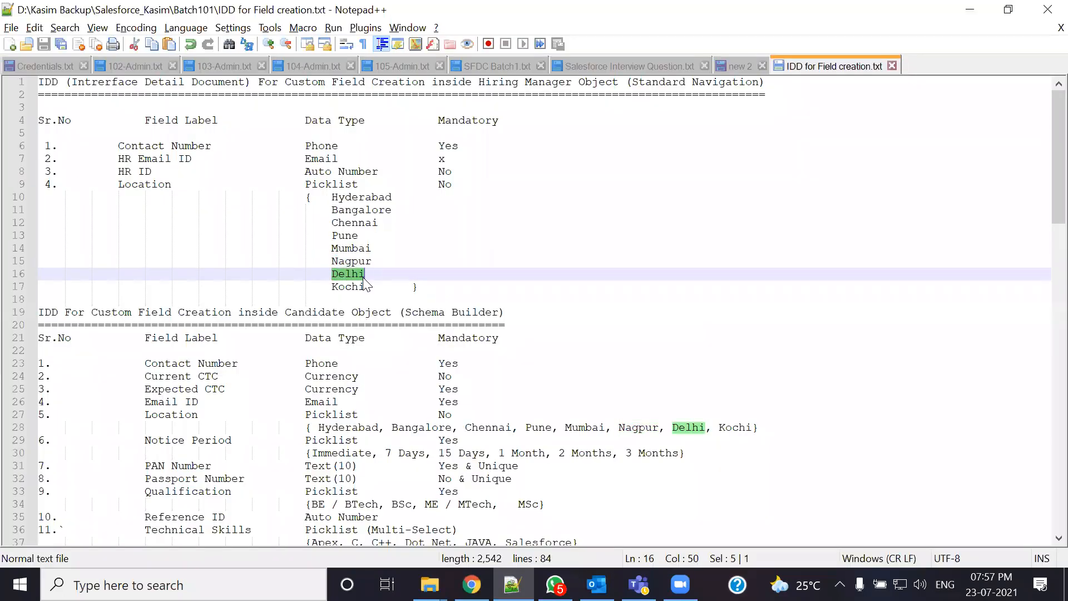
key(ctrl+c)
key(alt+Tab)
key(ctrl+v)
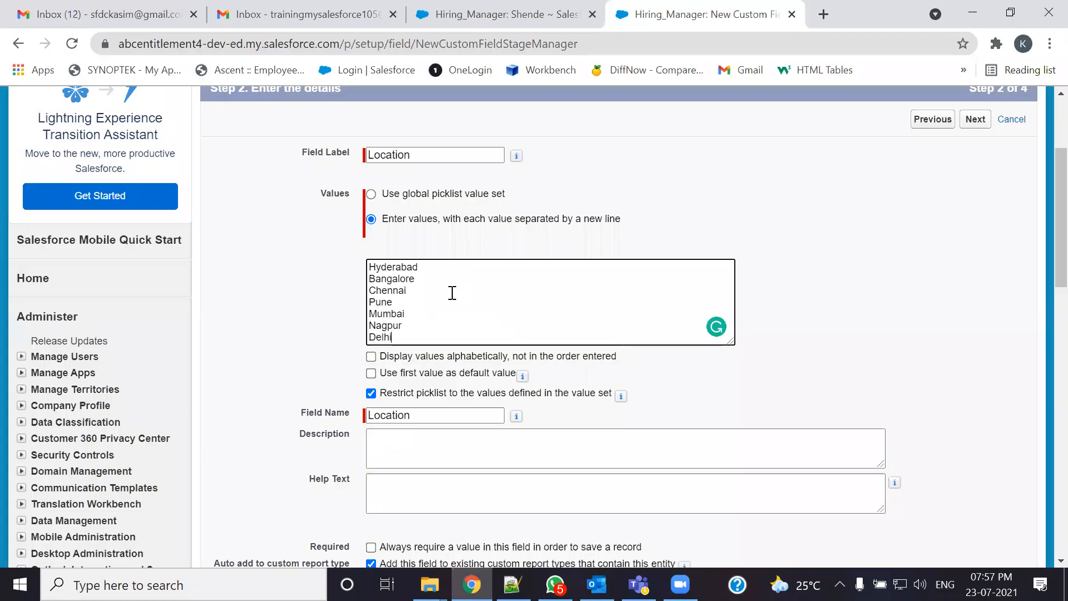
key(Return)
- Copy Kochi from the Notepad++ document as the last Salesforce picklist value and set the values to display alphabetically
key(alt+Tab)
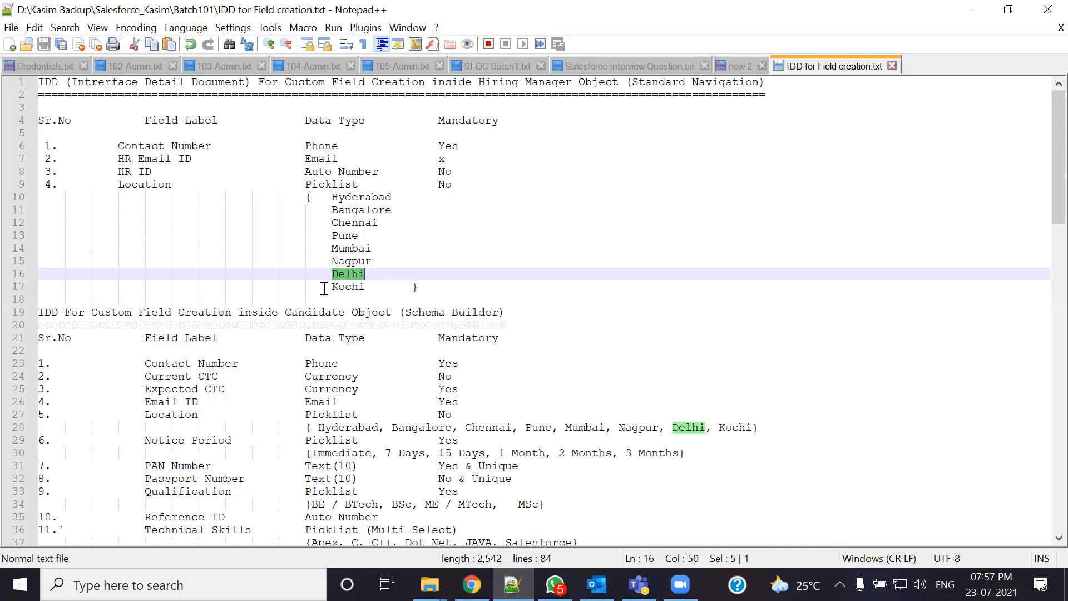
drag(332, 286, 366, 290)
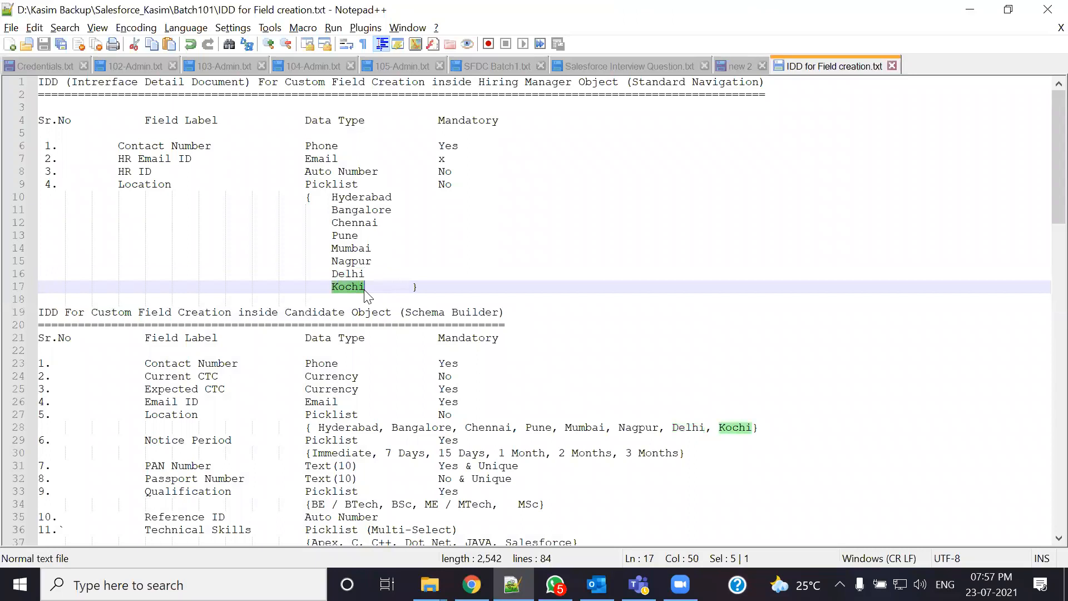
key(ctrl+c)
key(alt+Tab)
key(ctrl+v)
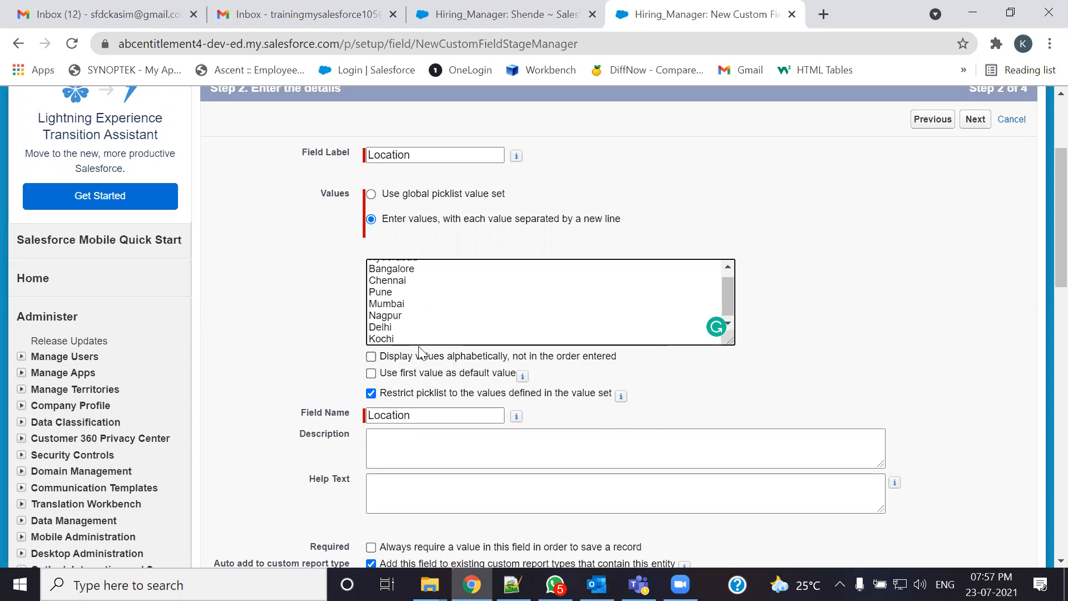
click(371, 355)
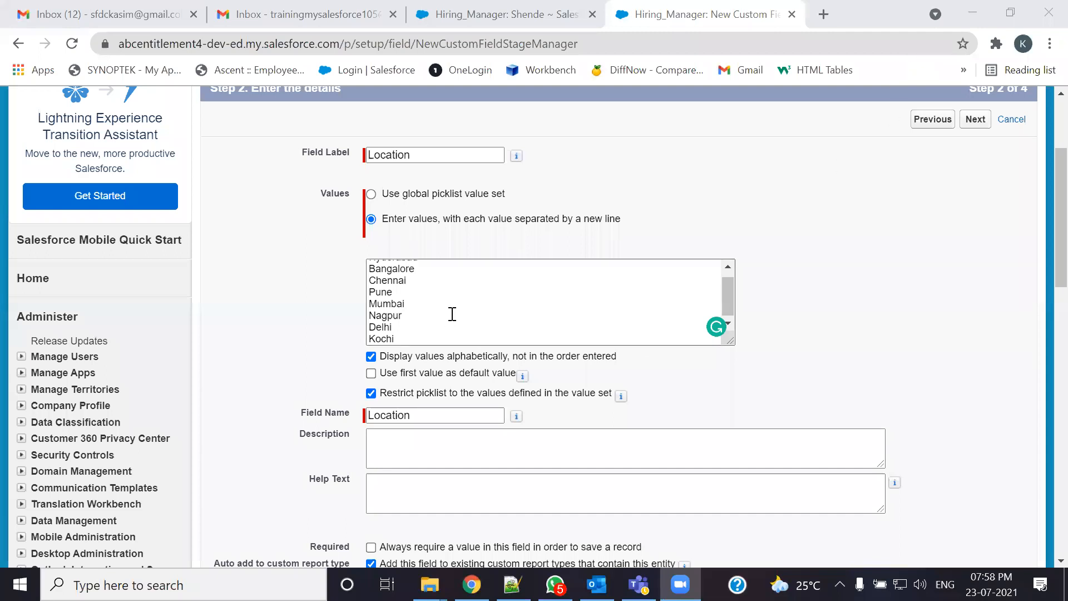
- Review the remaining Location field options and check in the Notepad++ document whether the Location field is mandatory
scroll(683, 367, up, 3)
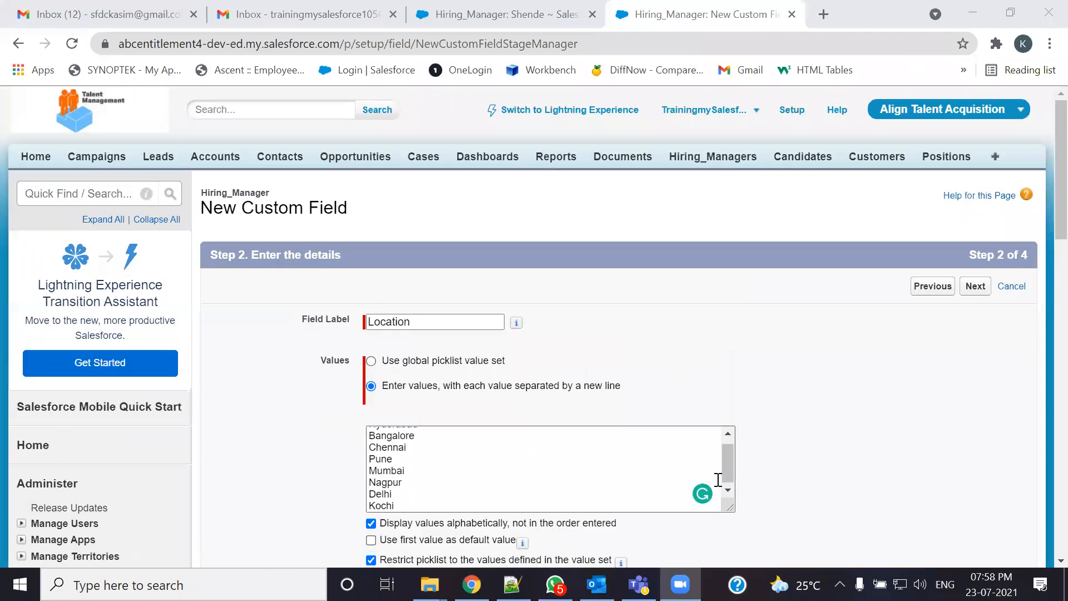
scroll(821, 359, down, 3)
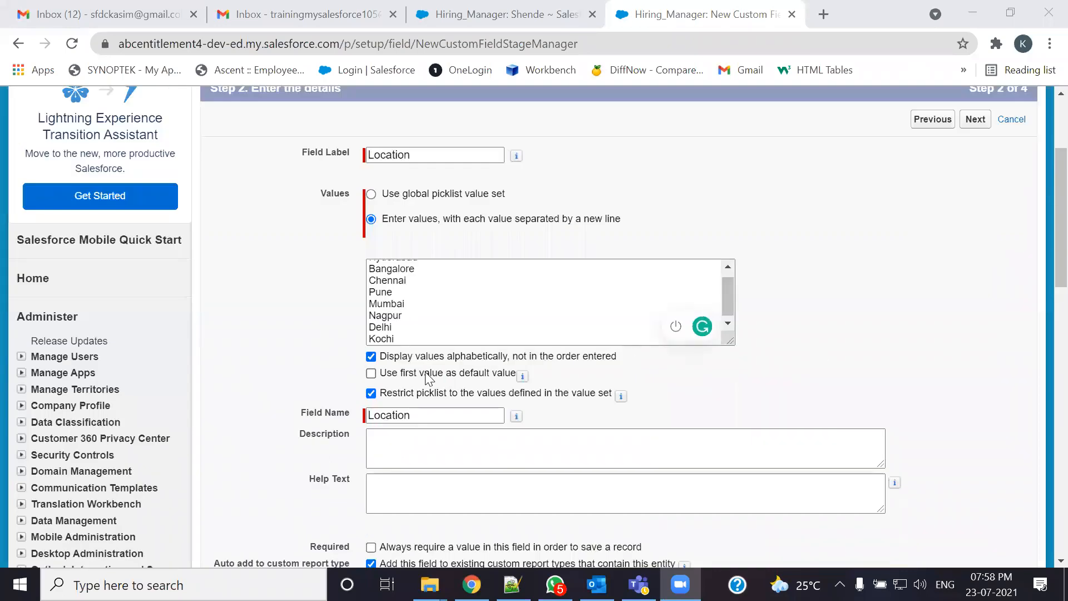
scroll(429, 384, down, 3)
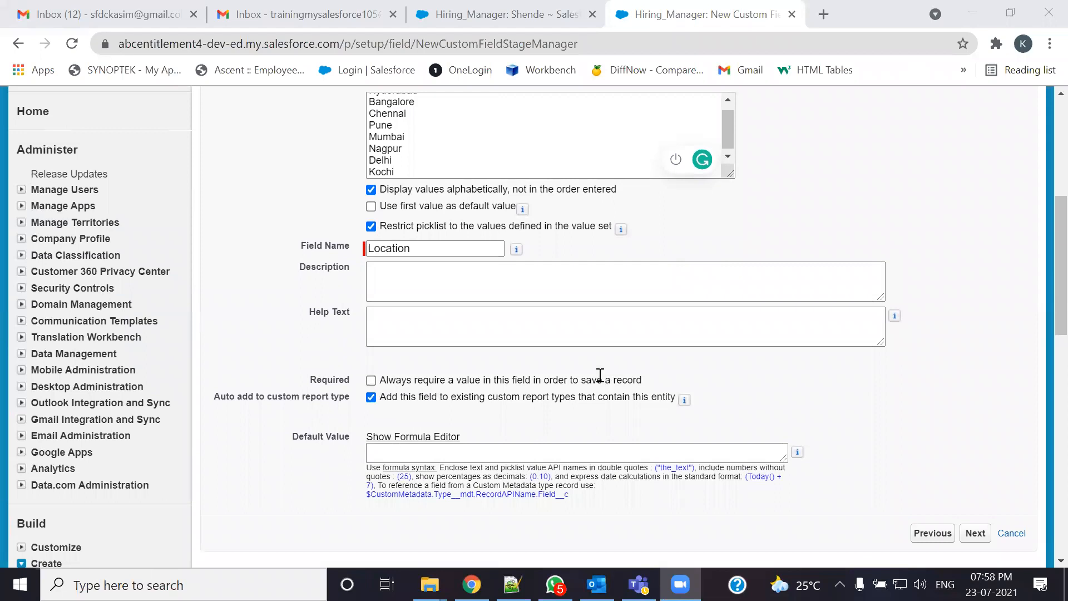
key(alt+Tab)
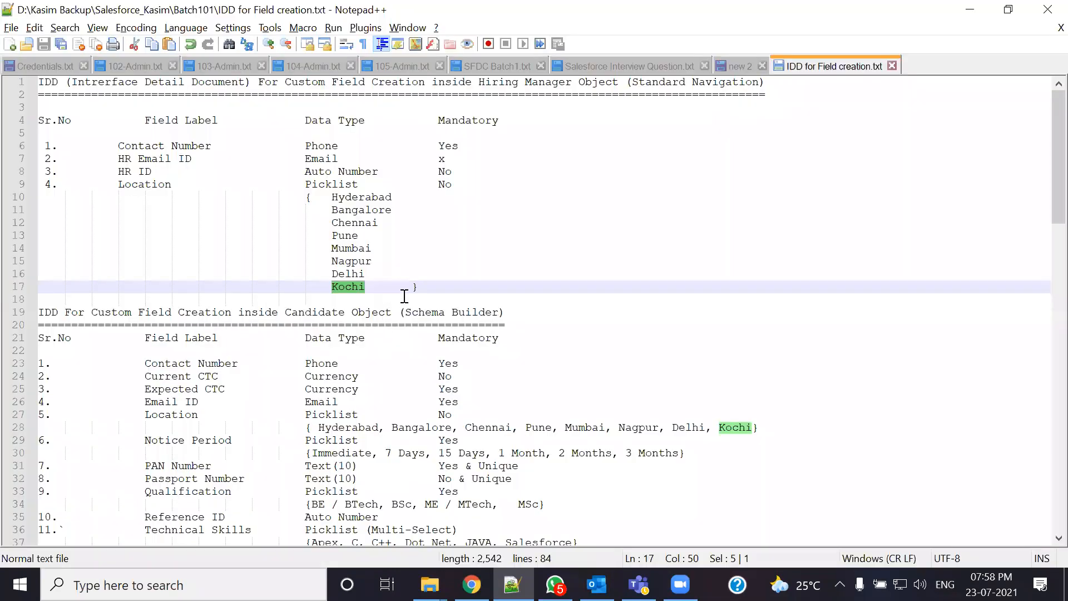
double_click(445, 184)
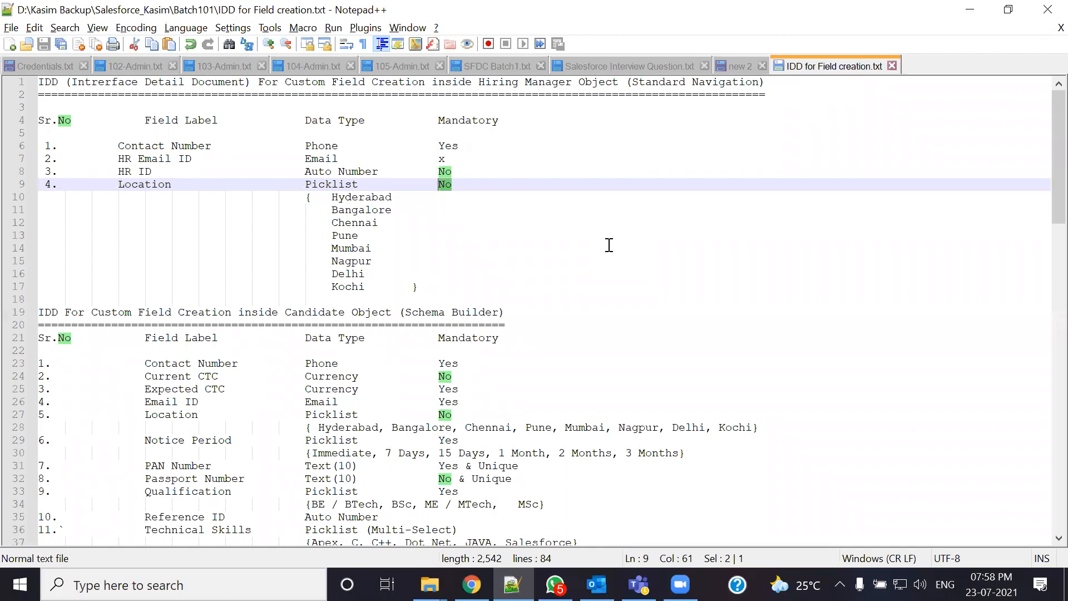
key(alt+Tab)
key(alt+Tab)
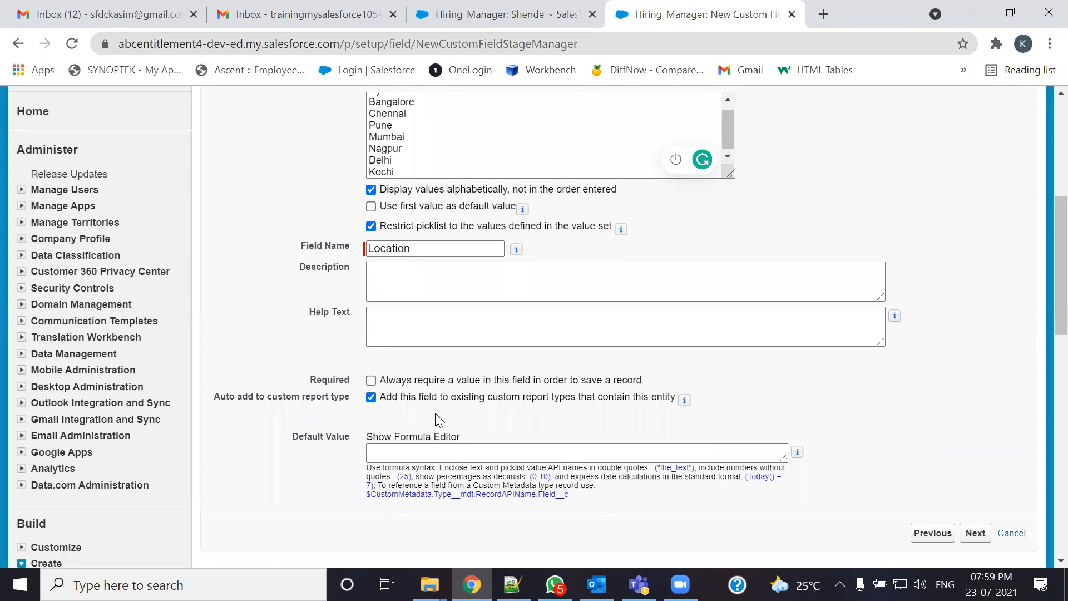
scroll(435, 413, up, 5)
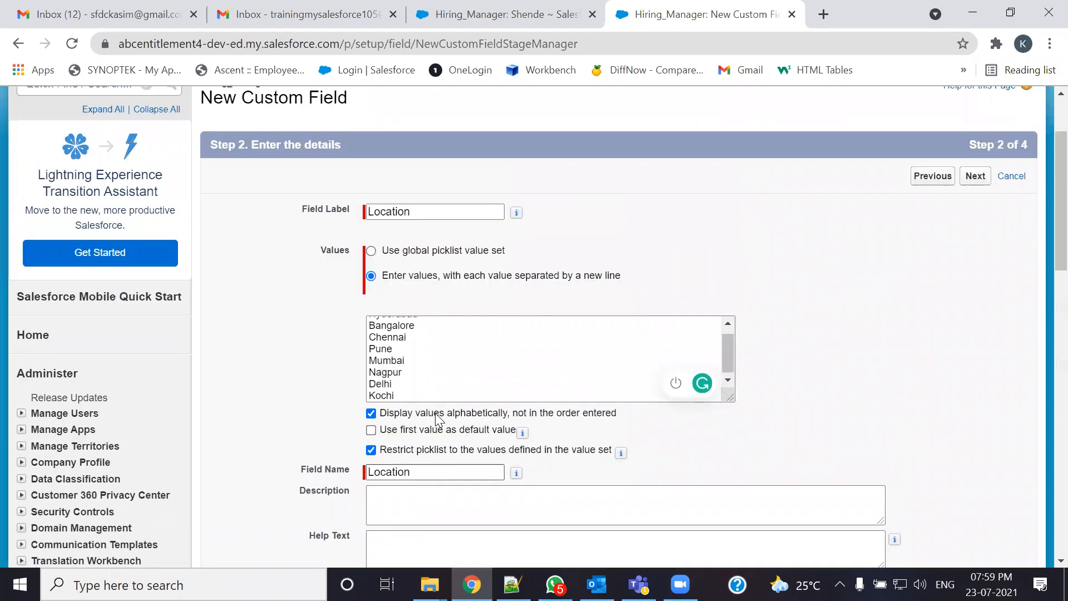
- Review the Location field's value and Required options and proceed to the field-level security settings
scroll(538, 306, down, 5)
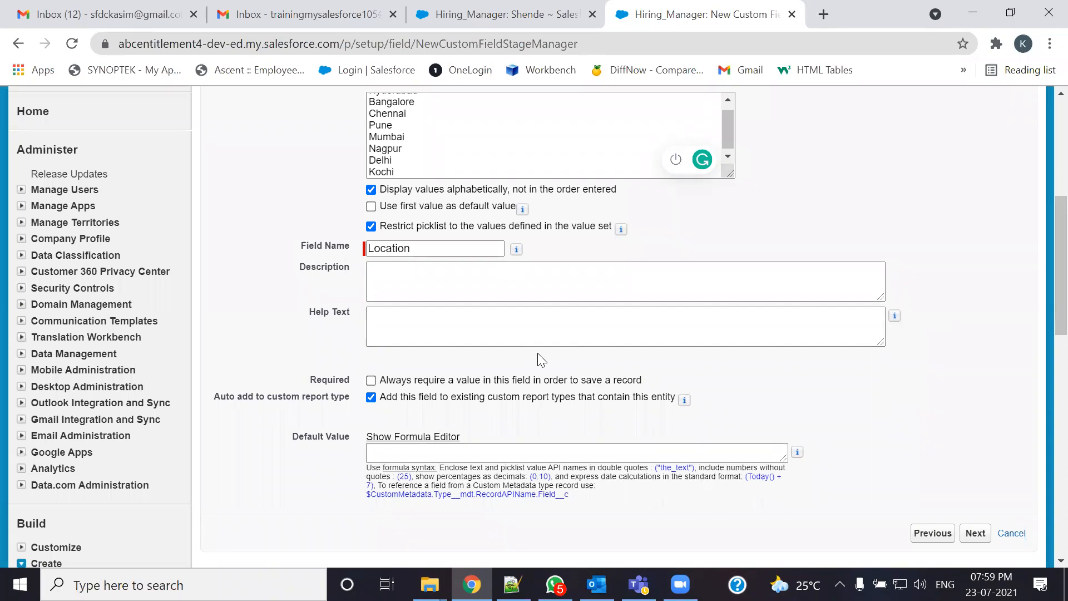
drag(309, 384, 346, 382)
scroll(613, 389, up, 5)
scroll(775, 368, up, 1)
scroll(774, 367, down, 3)
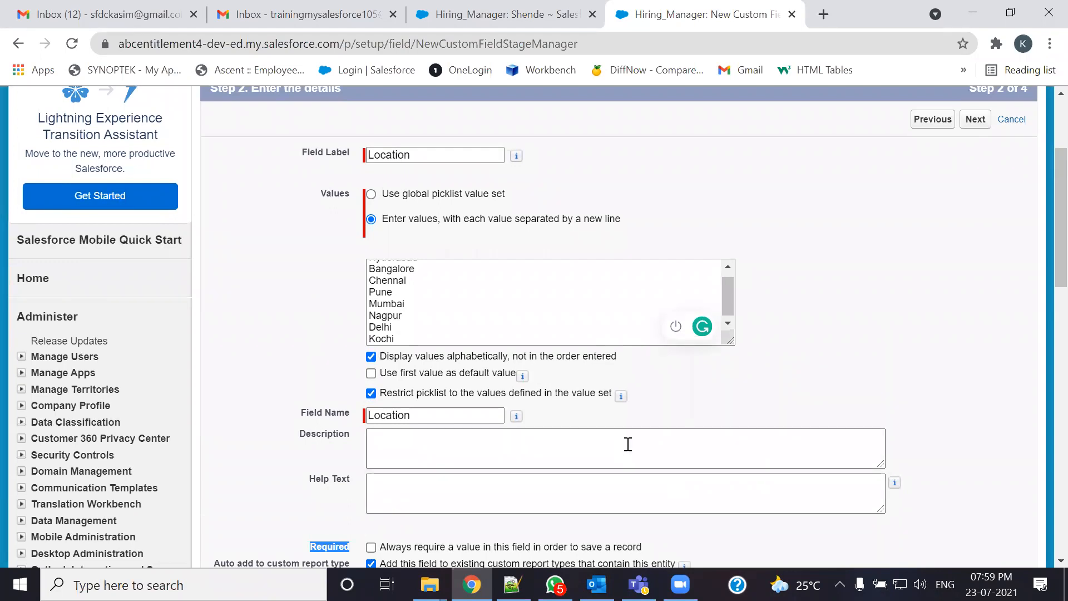
scroll(627, 444, down, 1)
scroll(626, 445, down, 3)
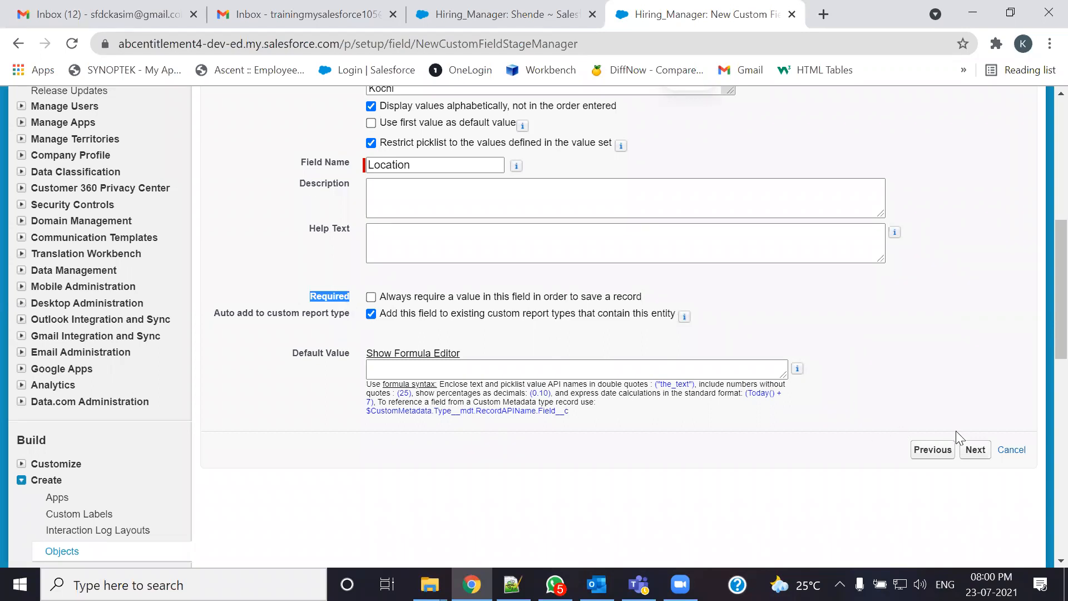
click(976, 450)
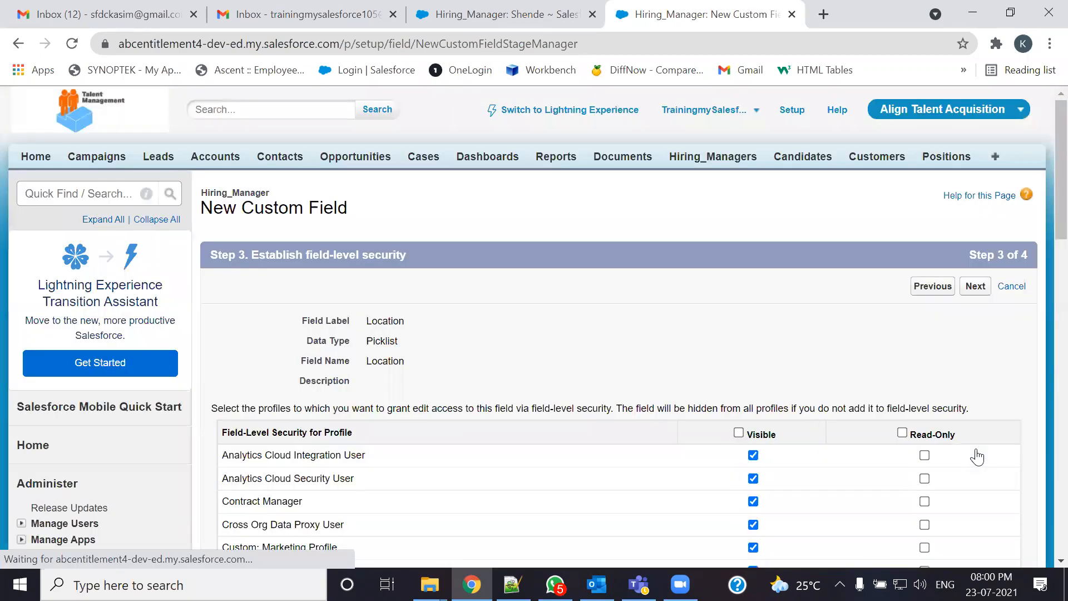
- Make the Location field visible to all profiles, include it in the Hiring_Manager Layout and save the field
click(739, 433)
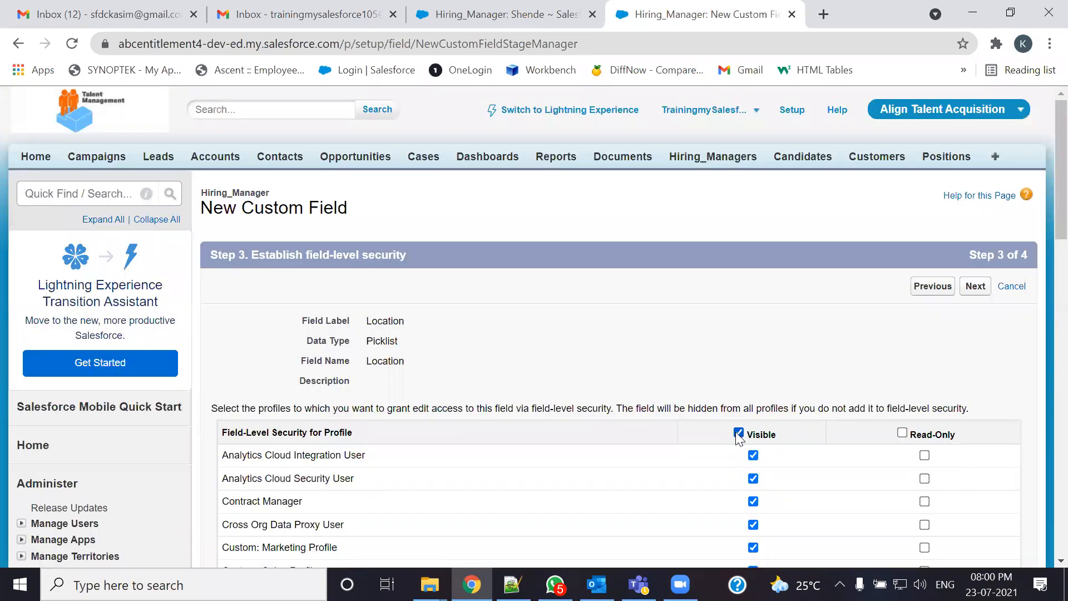
click(972, 296)
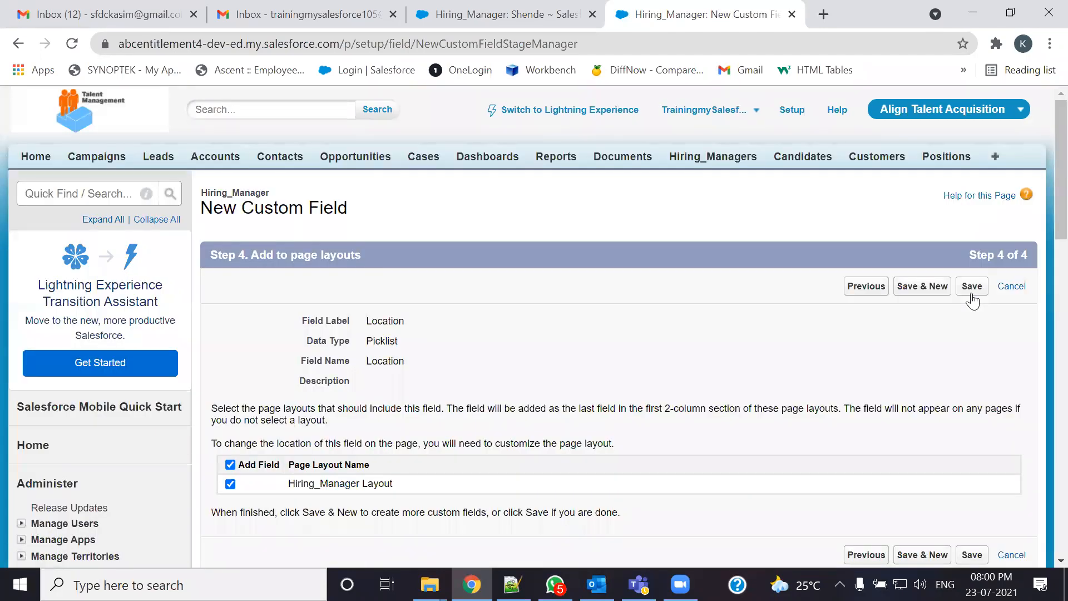
click(971, 296)
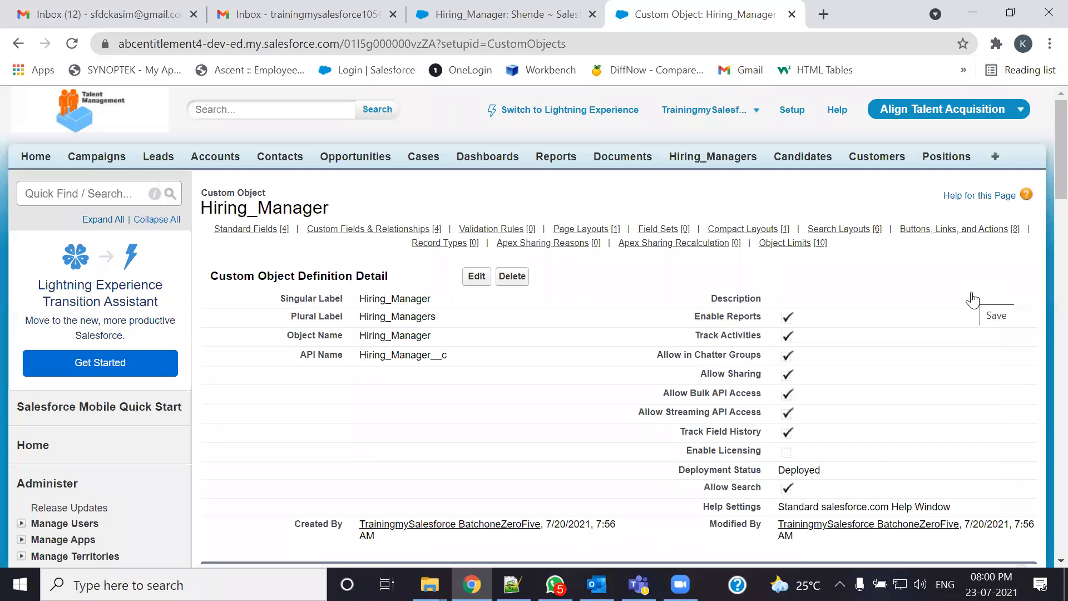
- Check the Location field's entry among the Hiring_Manager object's custom fields
scroll(974, 298, down, 7)
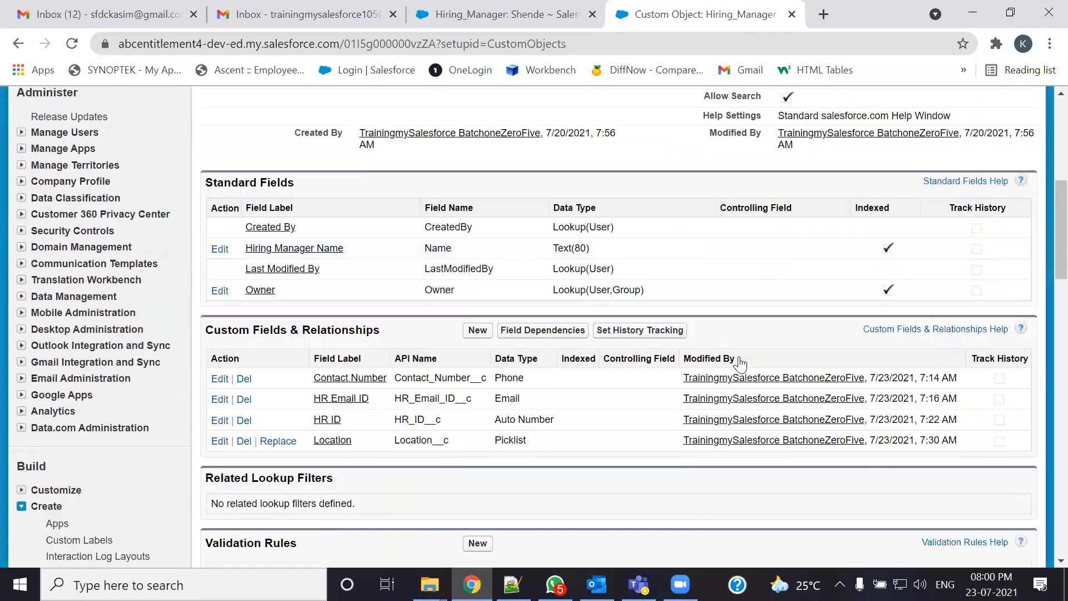
scroll(740, 365, down, 1)
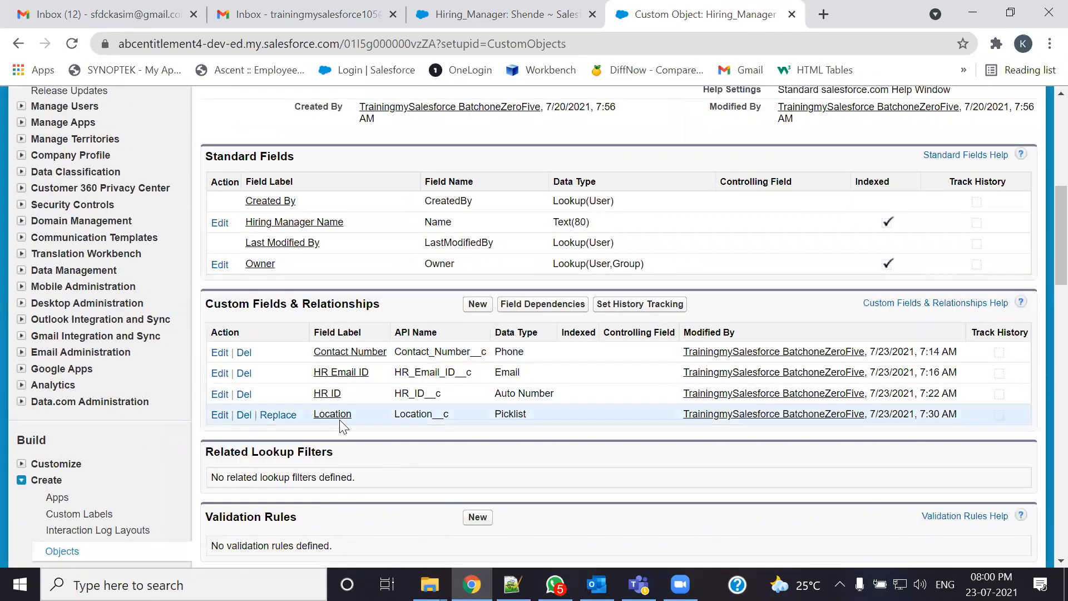
scroll(567, 437, up, 8)
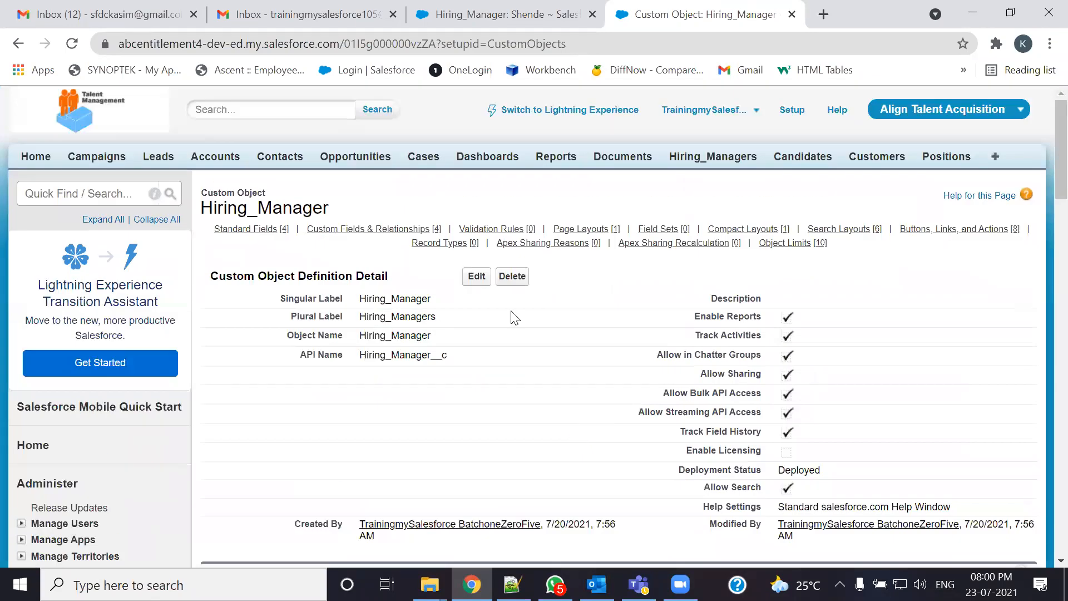
- Open a new Hiring_Manager record form and inspect the values offered by the Location picklist
click(485, 15)
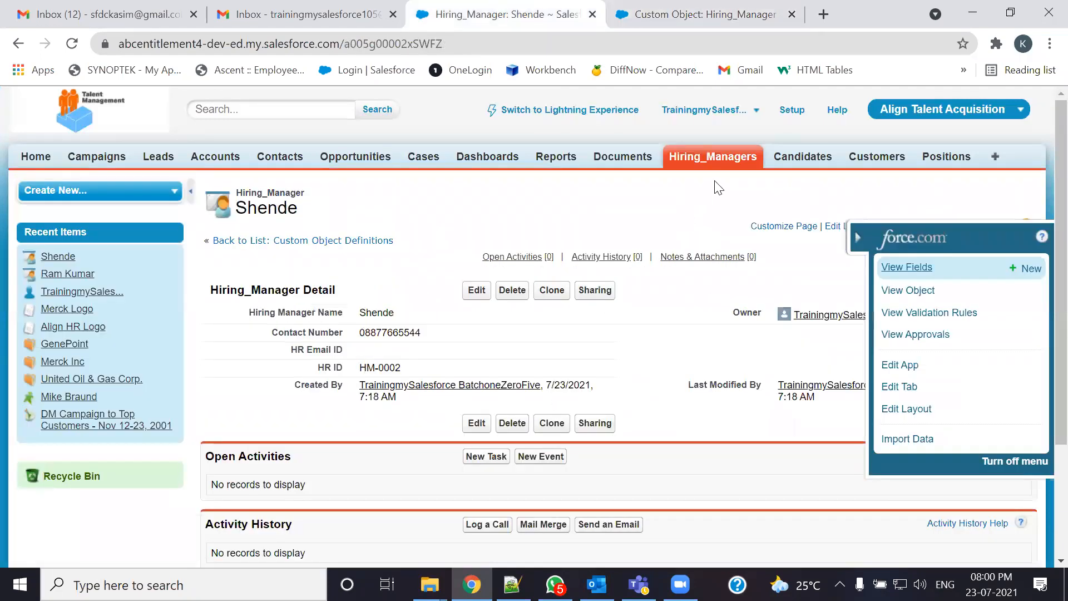
click(724, 158)
click(477, 282)
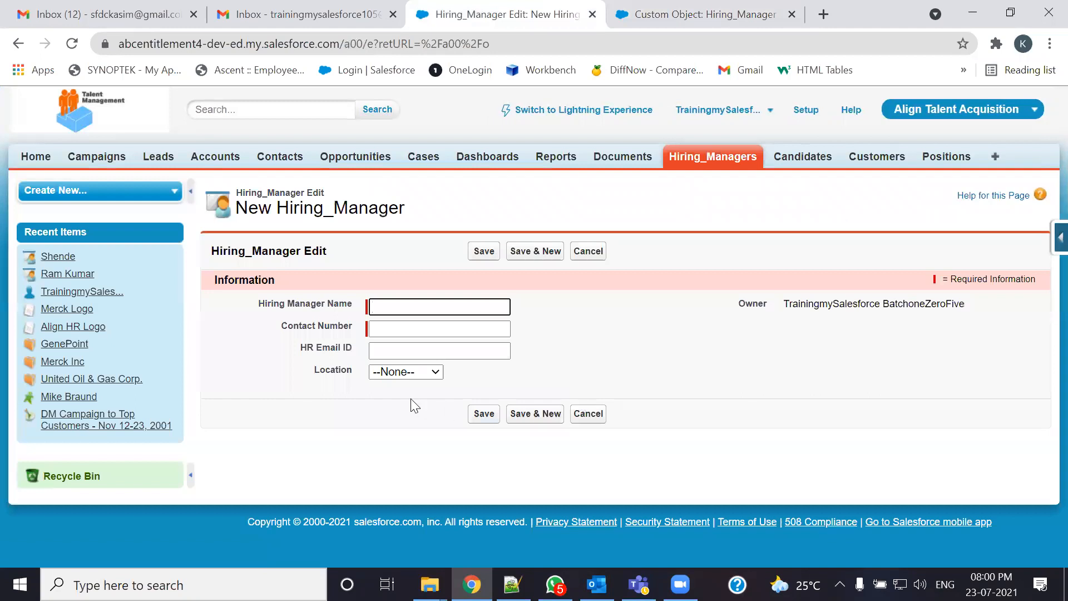
click(429, 377)
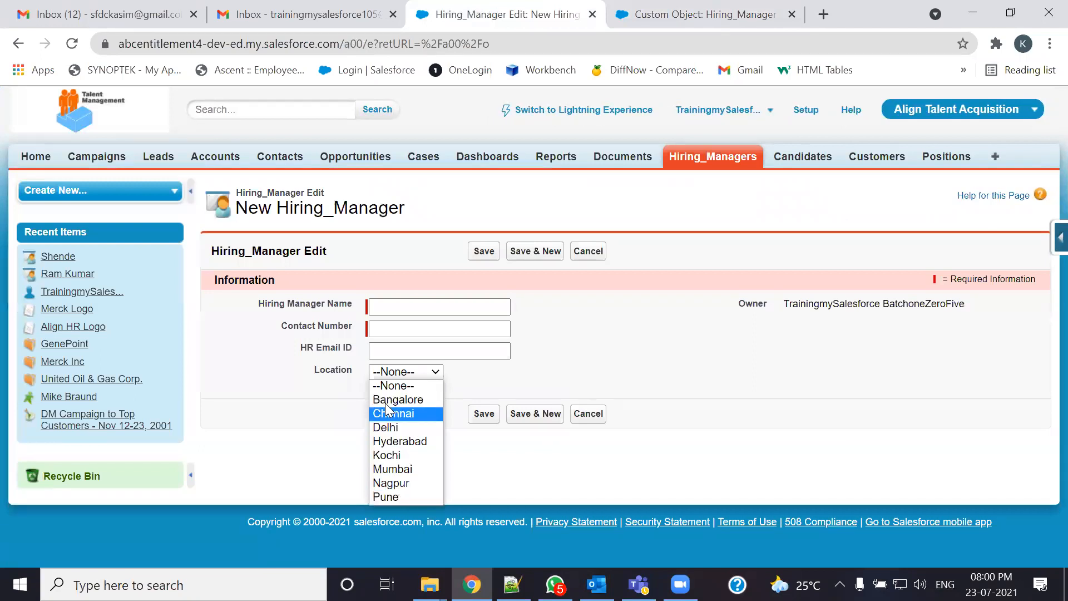
click(605, 353)
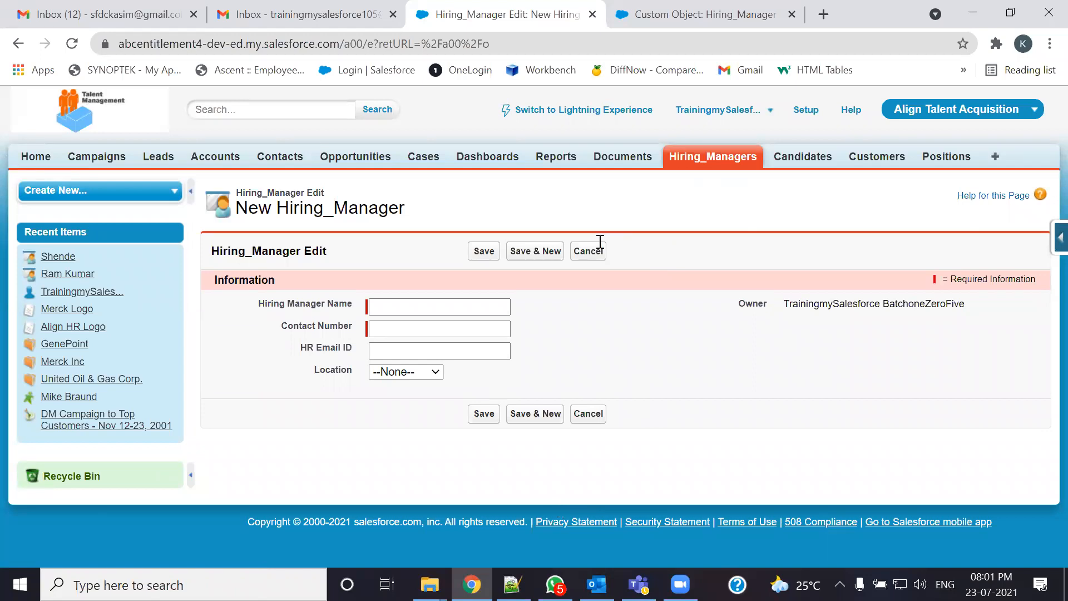
- In the Notepad++ document, replace Schema Builder with Standard Navigation in the Candidate Object heading and save the file
key(alt+Tab)
drag(632, 84, 761, 95)
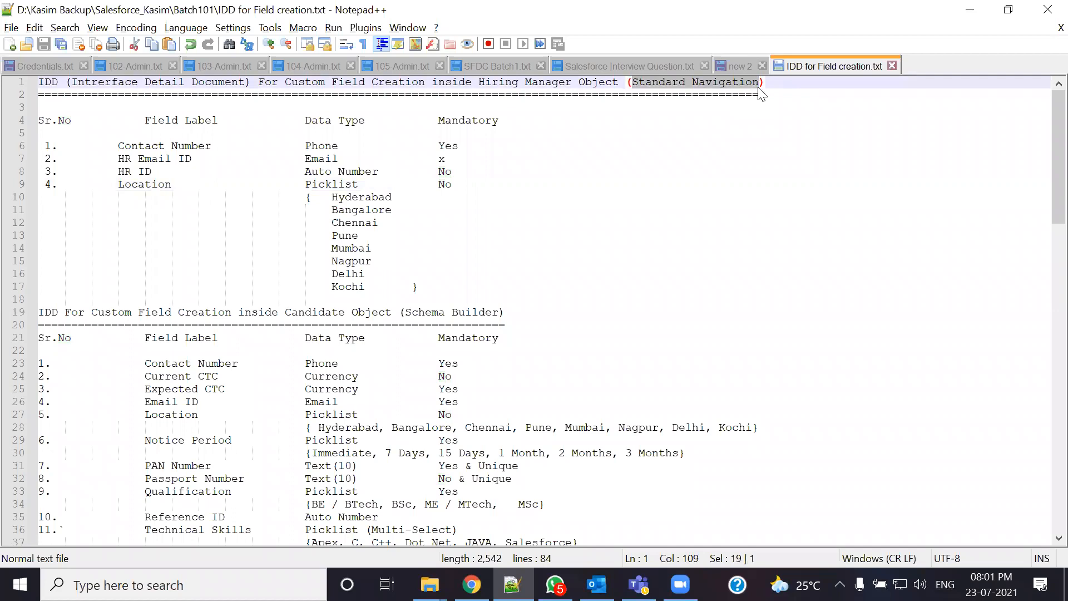
drag(407, 312, 499, 317)
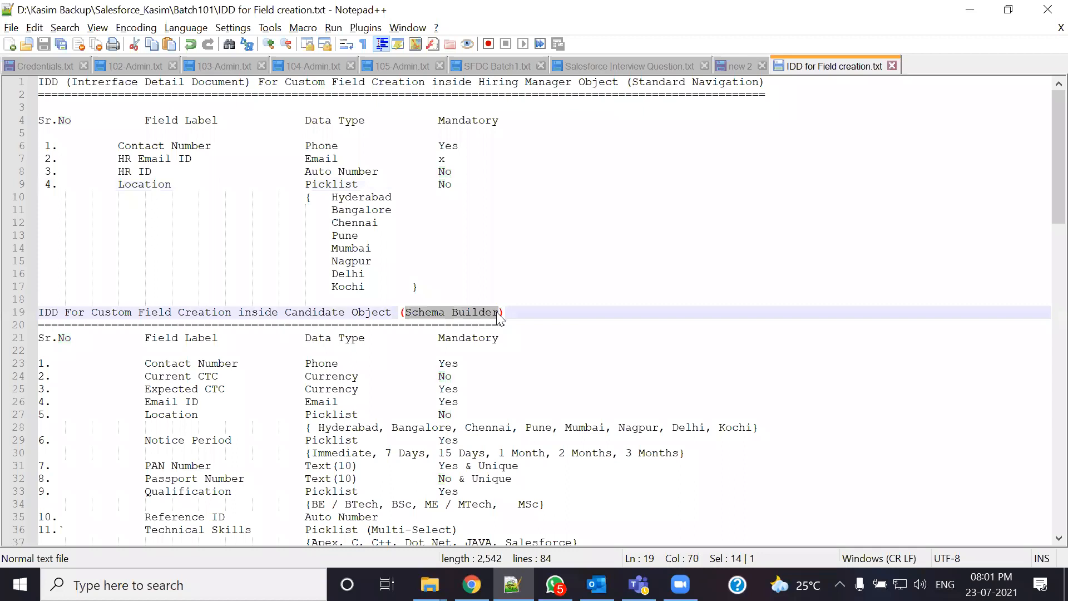
key(ctrl+v)
key(ctrl+s)
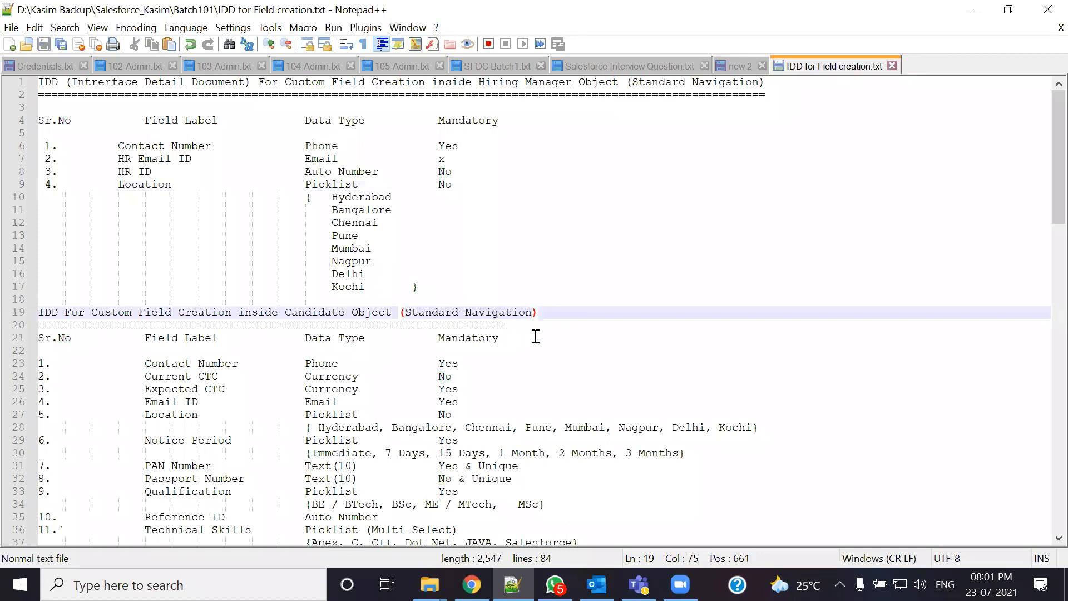
- Look through the Candidate and Position object field specifications in the document
scroll(536, 337, down, 7)
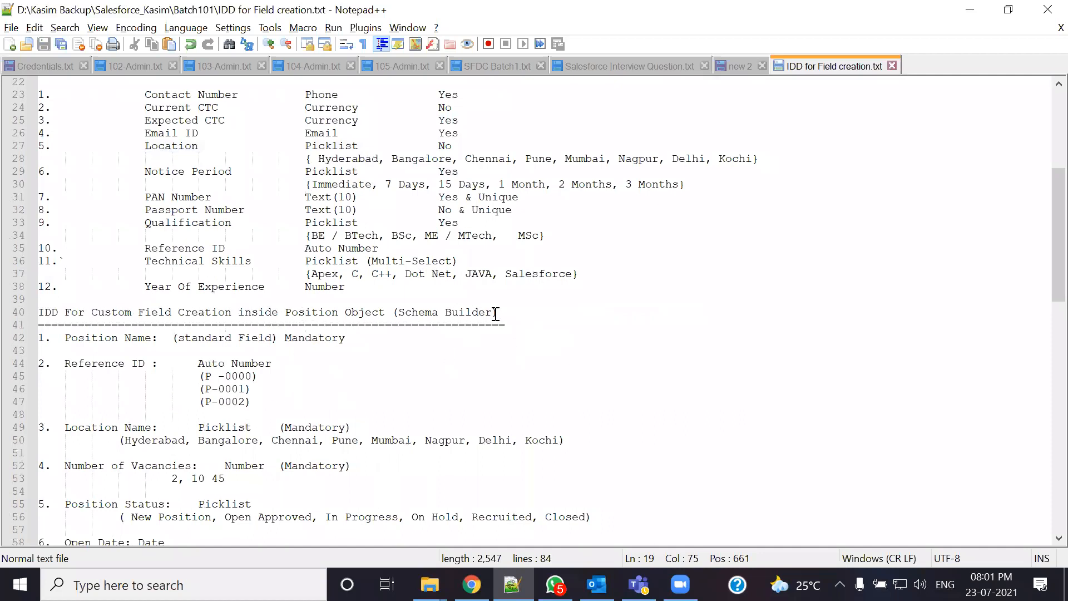
scroll(390, 346, up, 4)
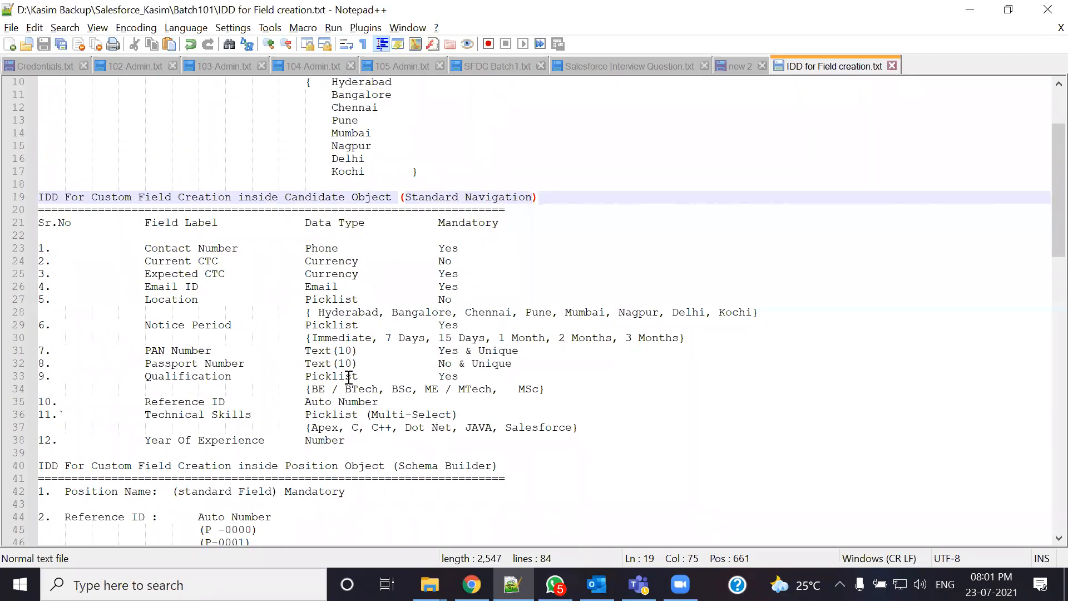
drag(285, 197, 376, 192)
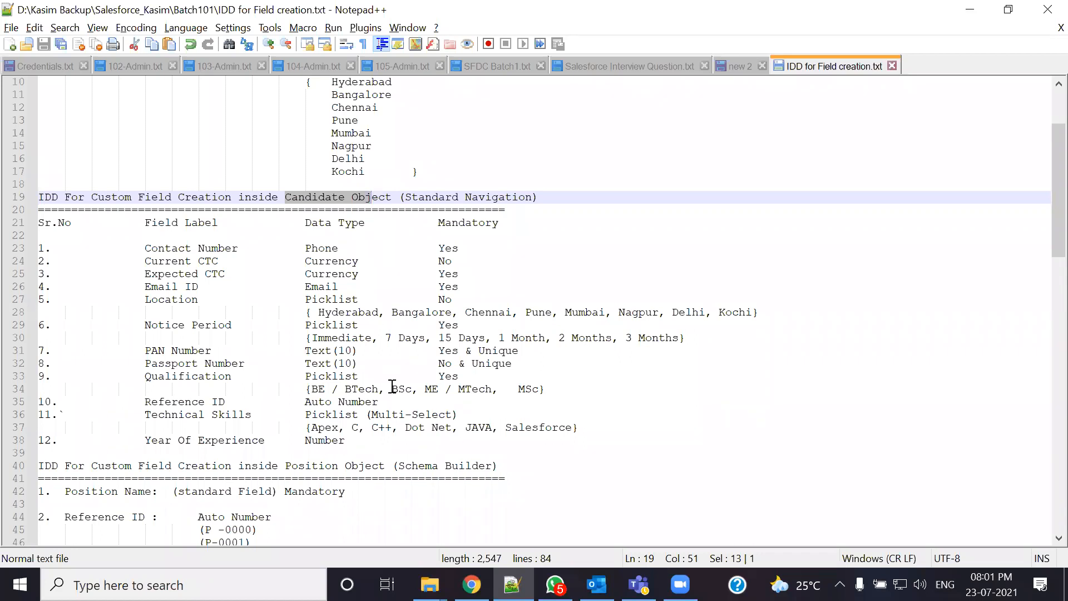
- Switch to Salesforce, close the Hiring_Manager object setup page and start a new custom field on the Candidate object
key(alt+Tab)
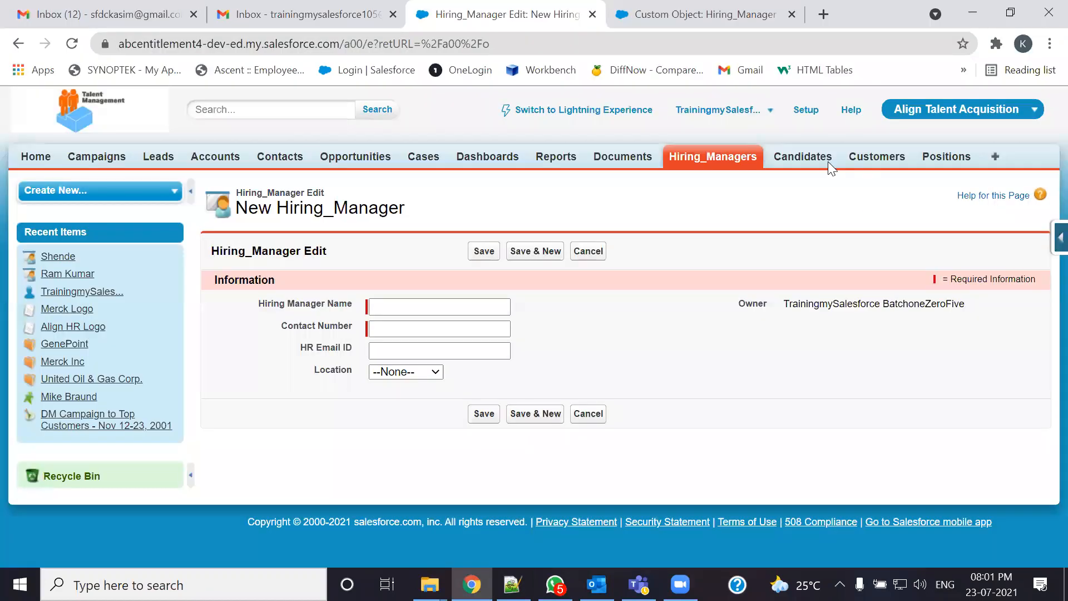
click(792, 14)
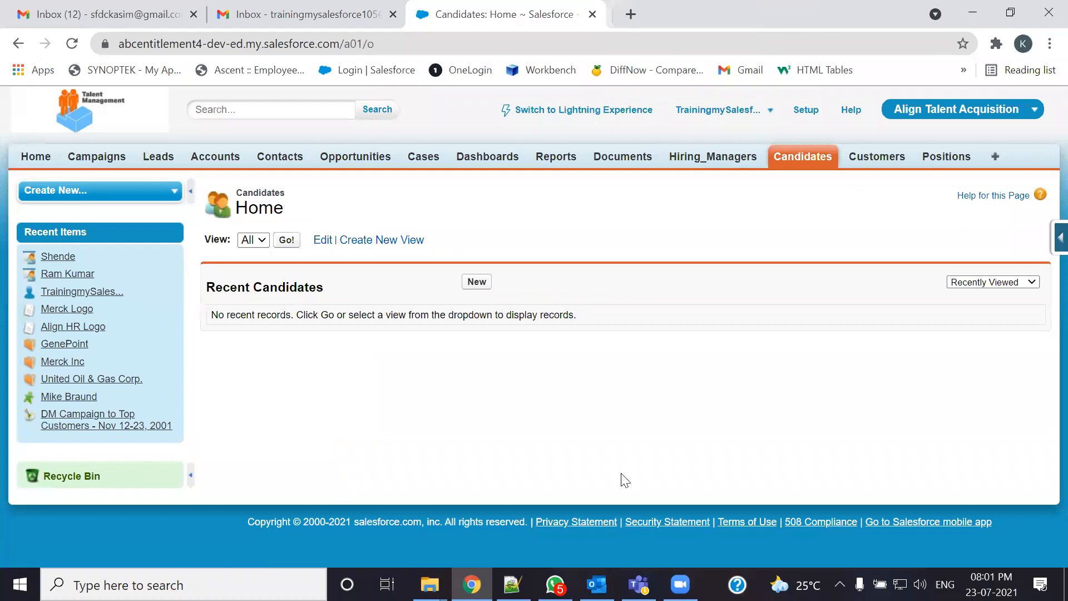
mouse_move(1059, 239)
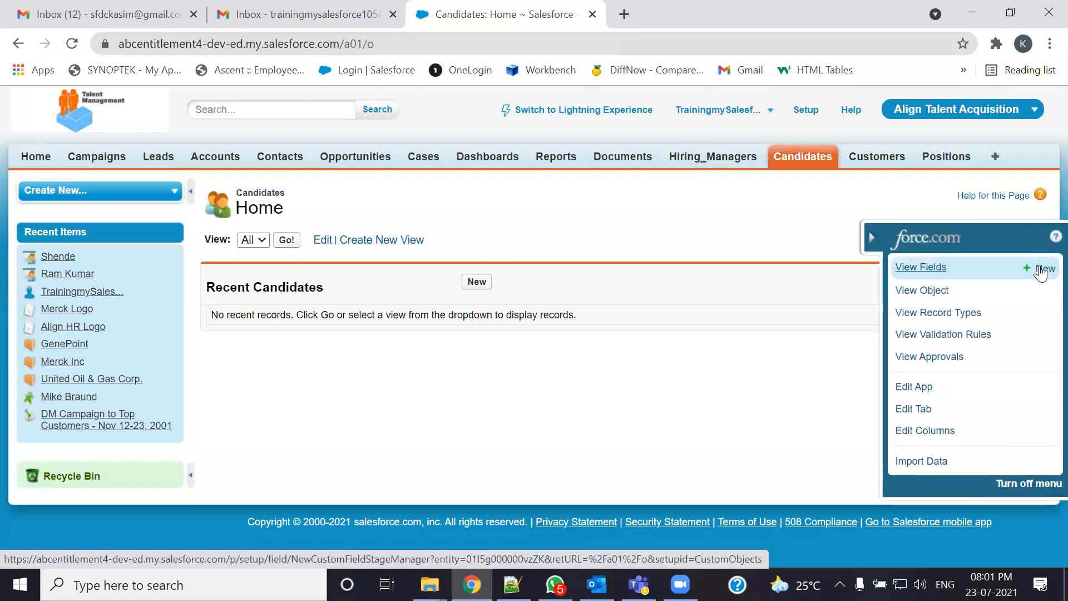
click(1041, 272)
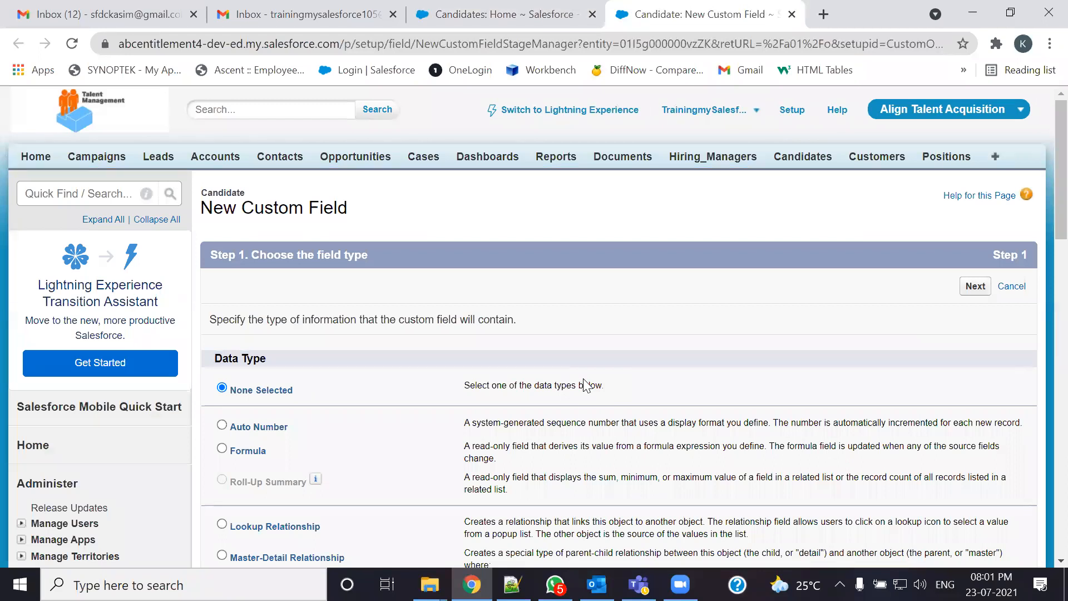
- Copy the Contact Number label from the Candidate specification in Notepad++ and choose Phone as the new Salesforce field's data type
key(alt+Tab)
drag(145, 248, 240, 250)
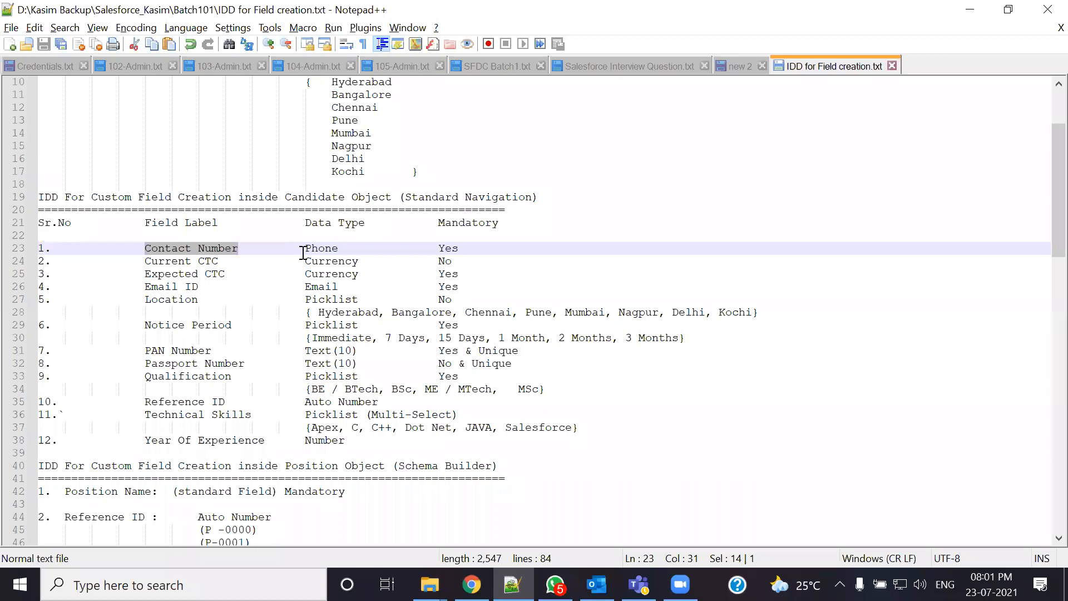
key(alt+Tab)
scroll(259, 391, down, 5)
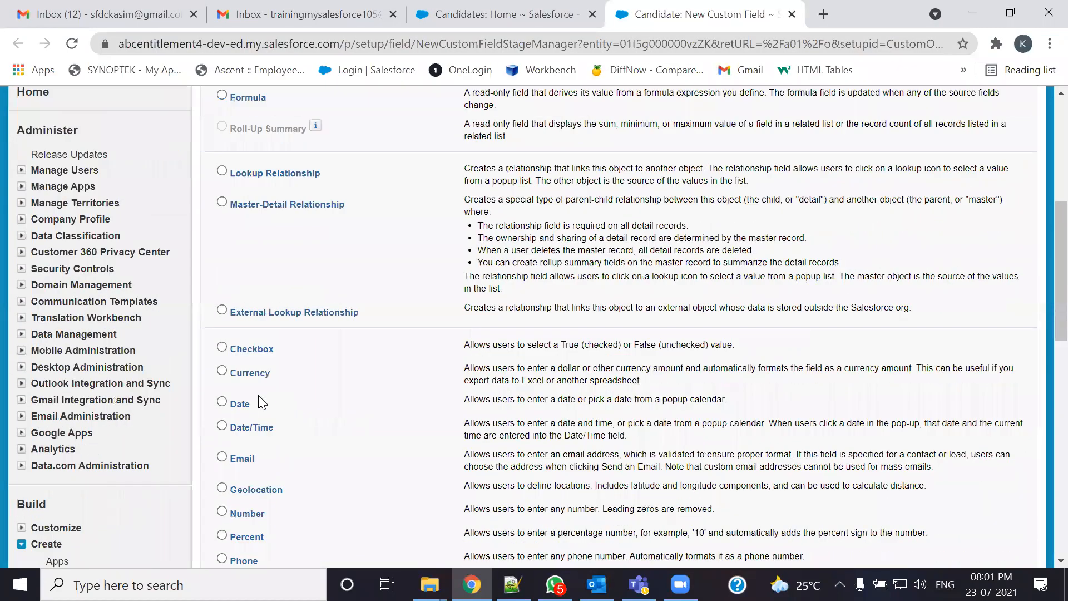
scroll(254, 394, down, 4)
click(222, 327)
scroll(404, 388, down, 7)
click(972, 168)
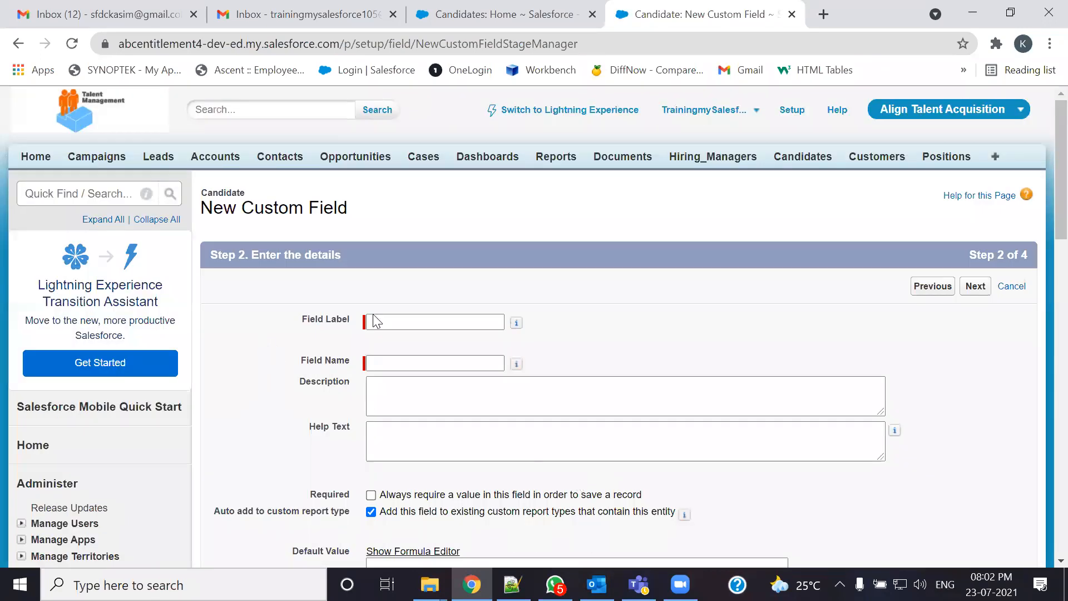
- Enter Contact Number as the field label and let the field name fill in as Contact_Number
click(389, 322)
click(417, 443)
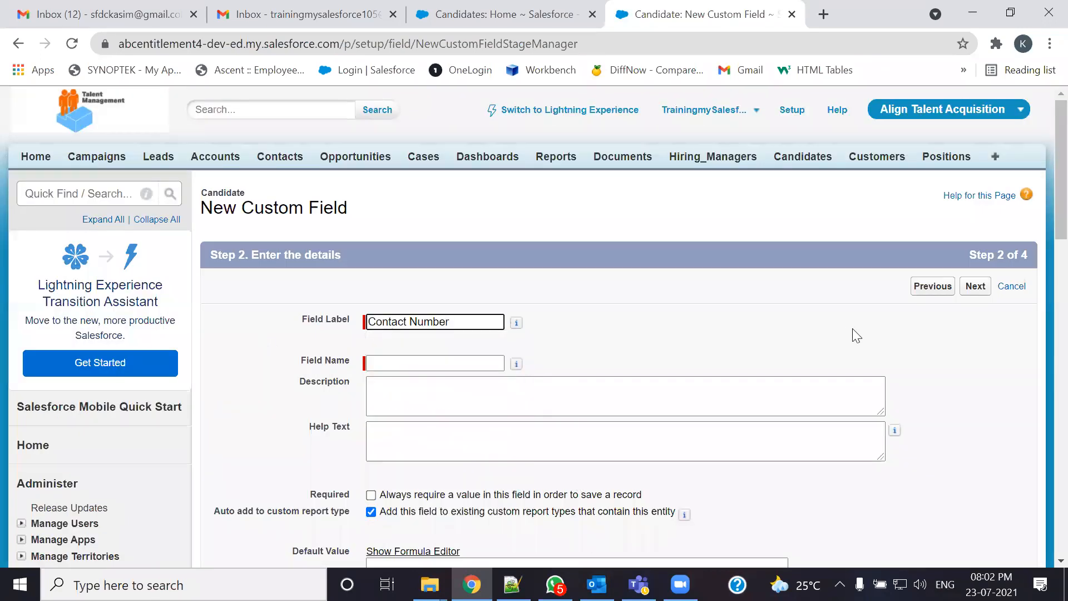
key(Tab)
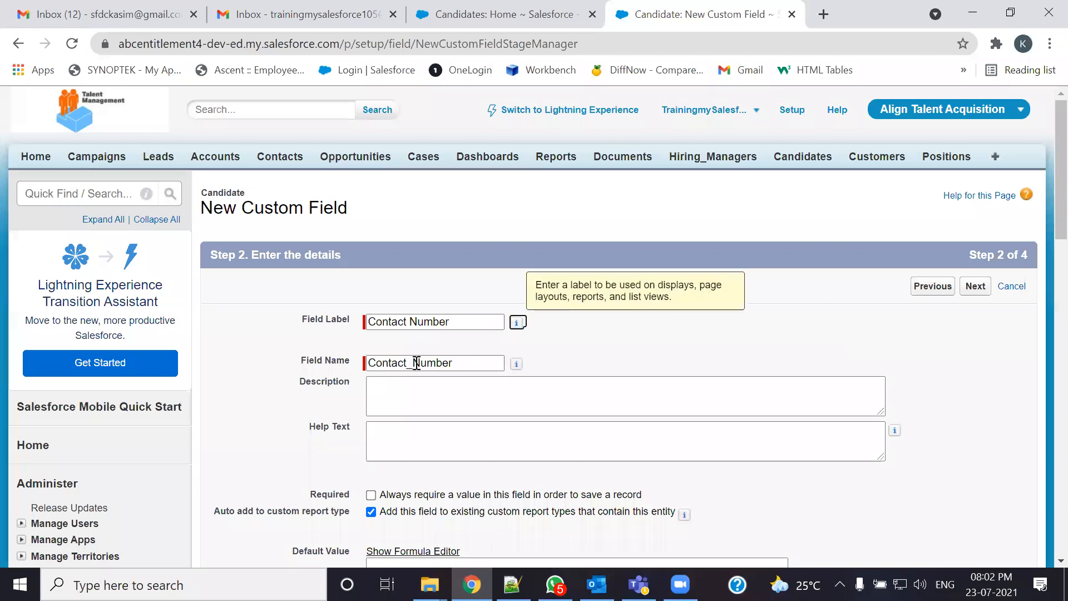
- Check the Contact Number field's mandatory setting in the Notepad++ document and make the field required in Salesforce
scroll(614, 360, down, 3)
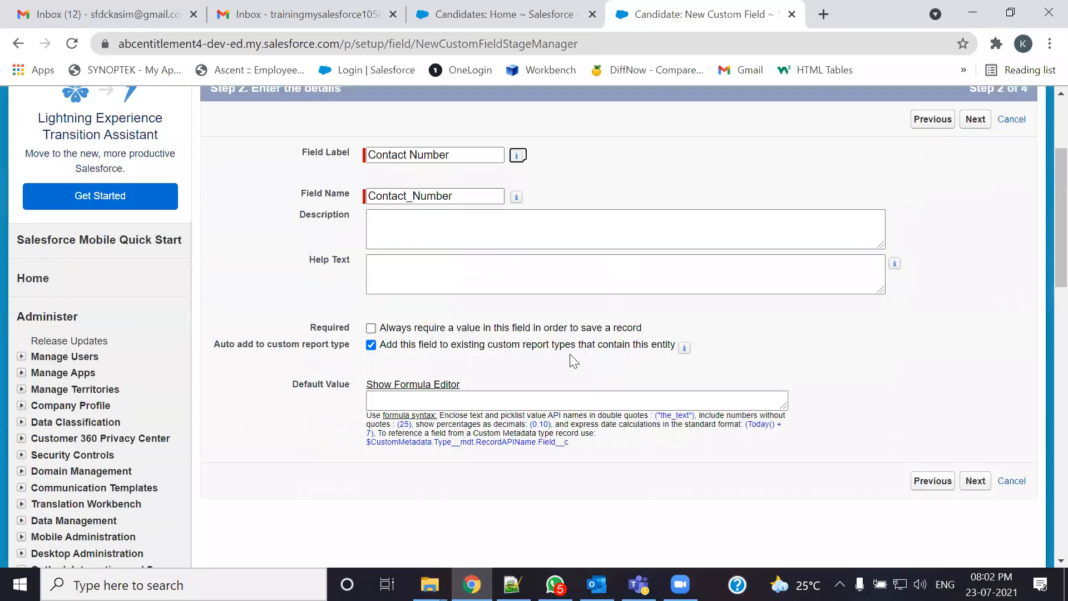
key(alt+Tab)
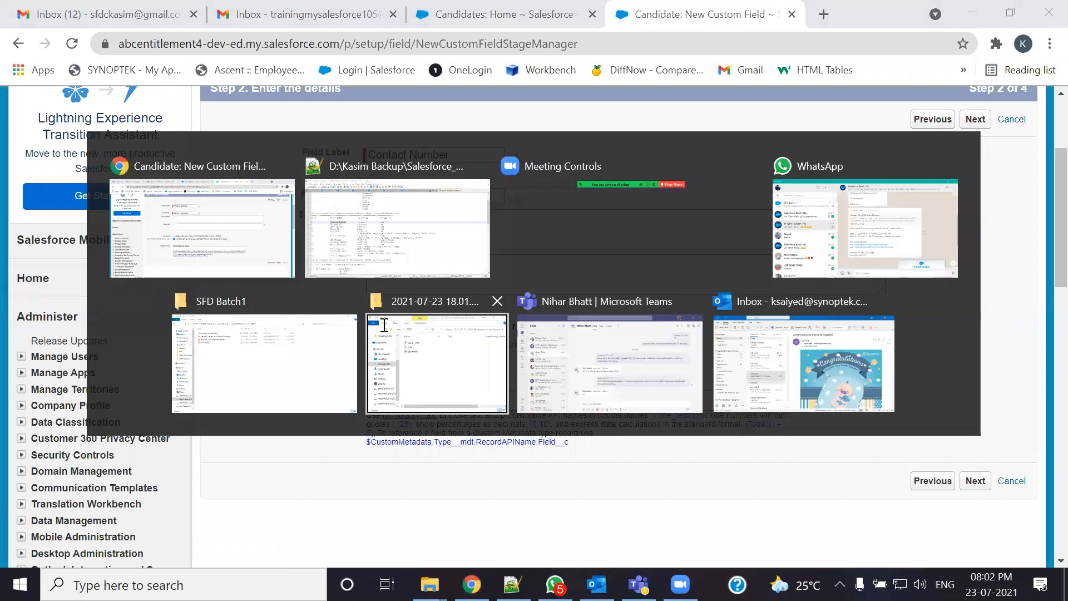
drag(437, 249, 468, 254)
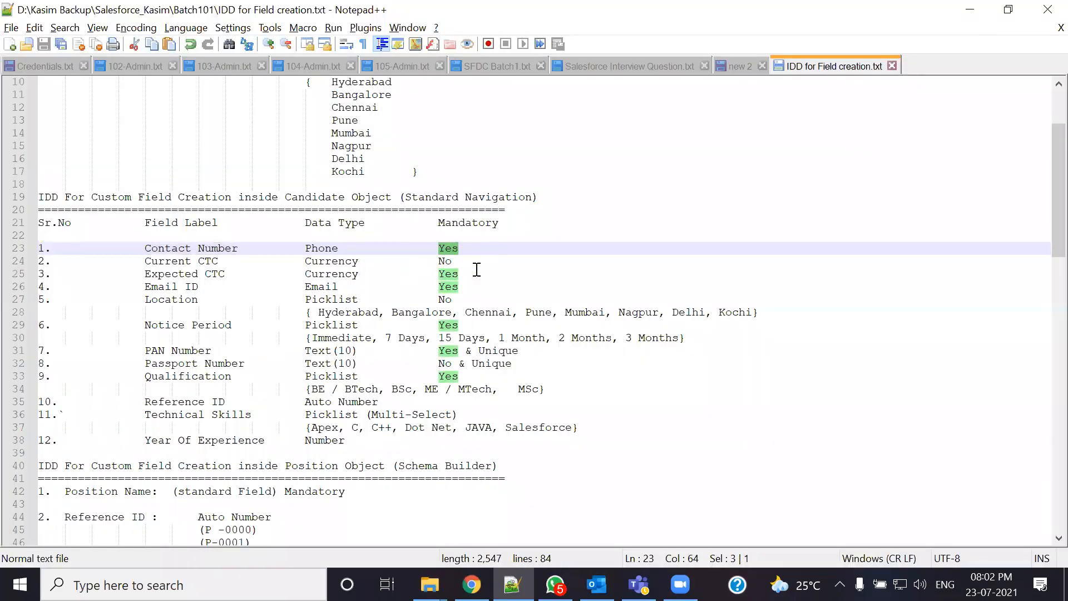
key(alt+Tab)
click(384, 327)
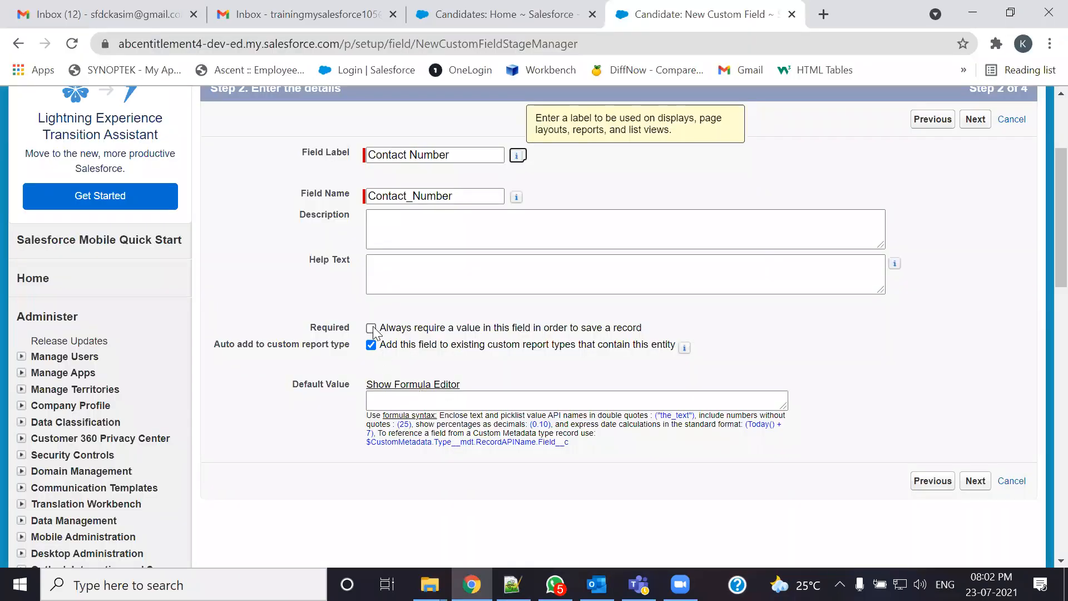
- Proceed to the Contact Number field's field-level security and review its visibility for the profiles
click(975, 480)
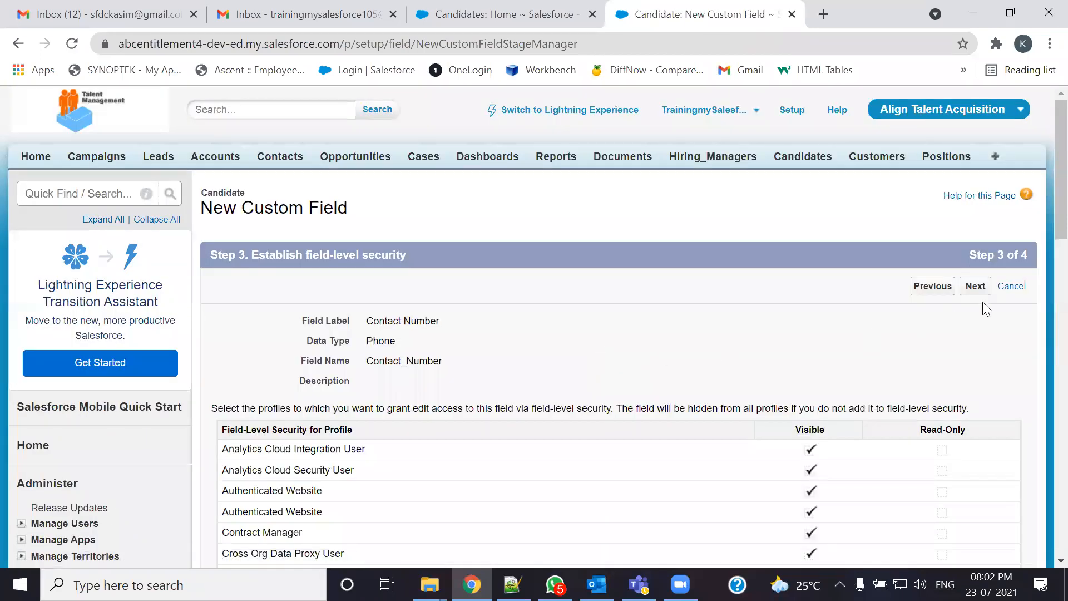
scroll(825, 433, down, 5)
scroll(830, 398, up, 3)
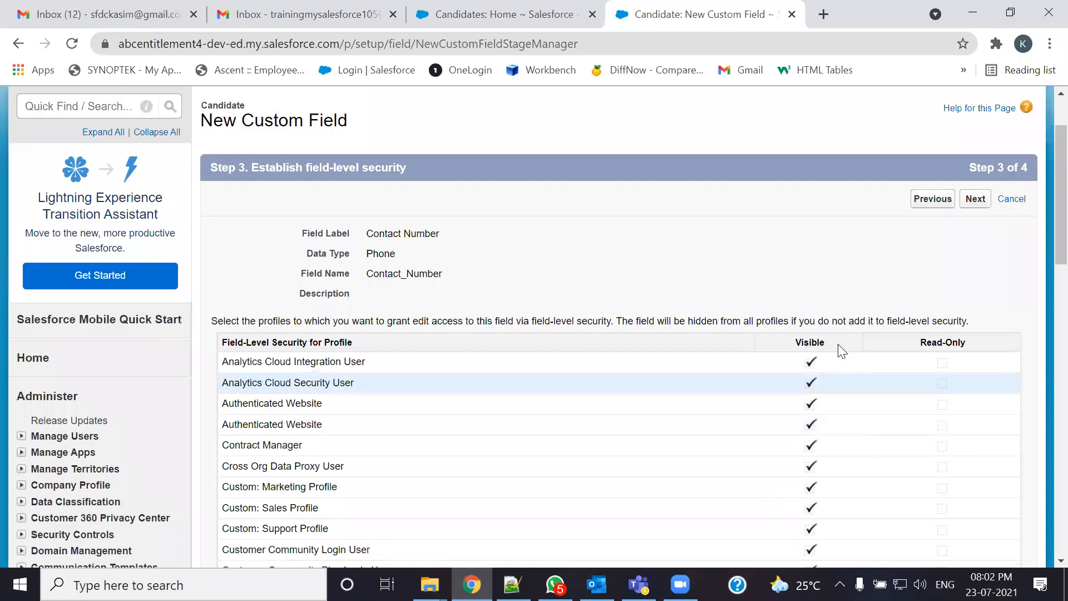
- Accept the Contact Number field's profile visibility and save the field on the Candidate Layout
click(979, 205)
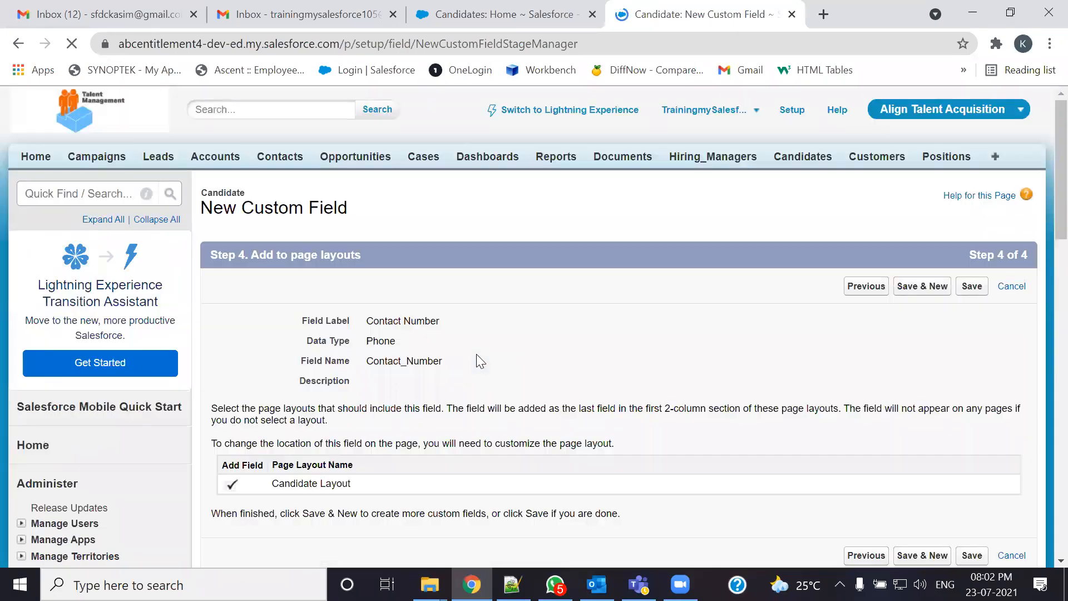
click(973, 287)
scroll(591, 422, down, 3)
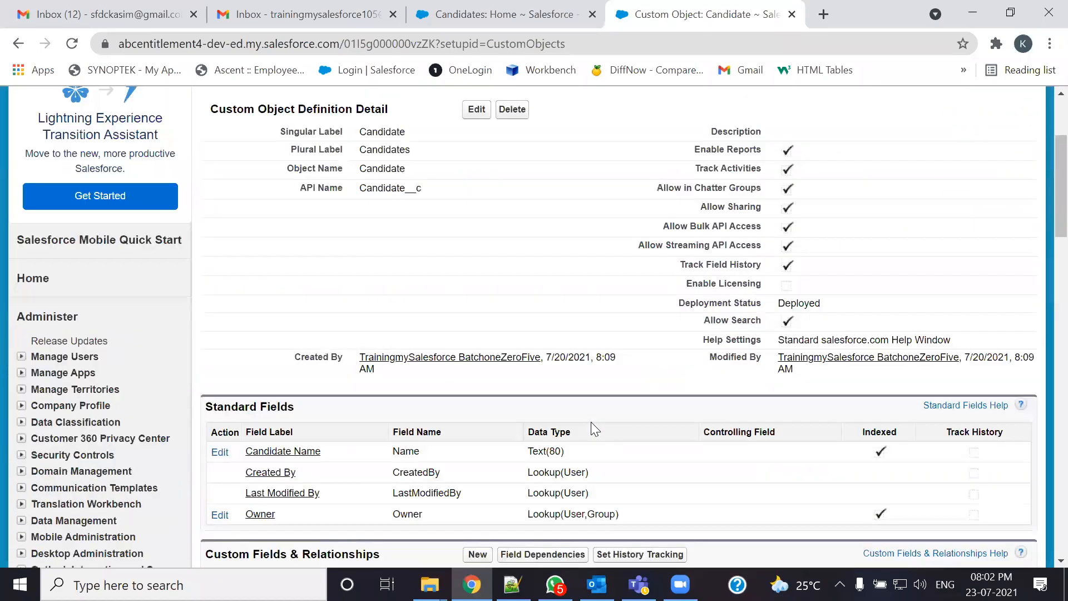
scroll(591, 421, down, 3)
scroll(591, 428, down, 1)
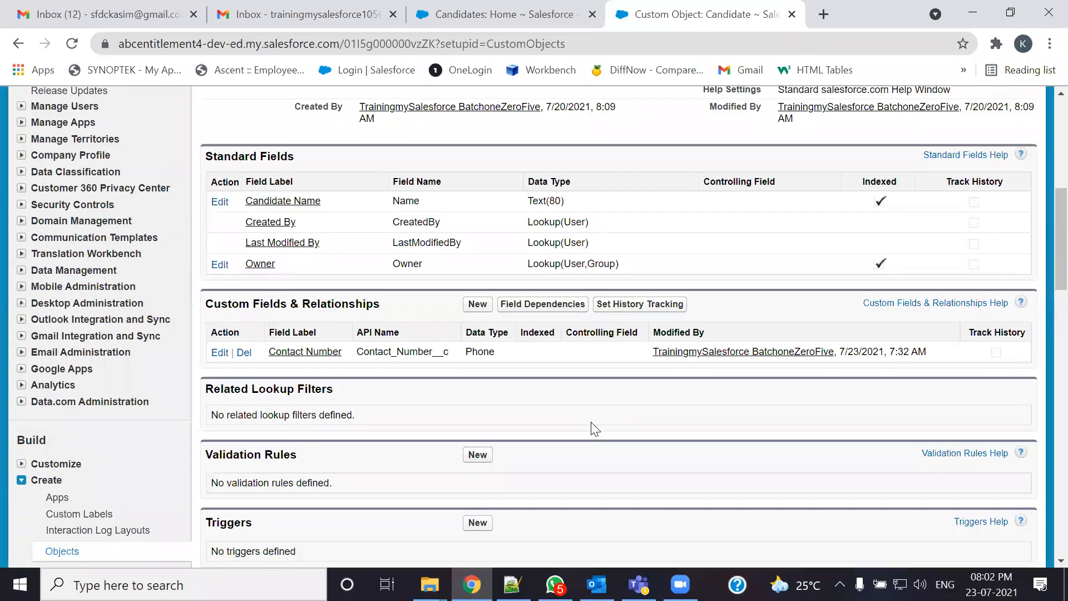
- Start another Candidate custom field, copy the Current CTC label from the Notepad++ specification, and choose Currency as the data type in Salesforce
click(478, 304)
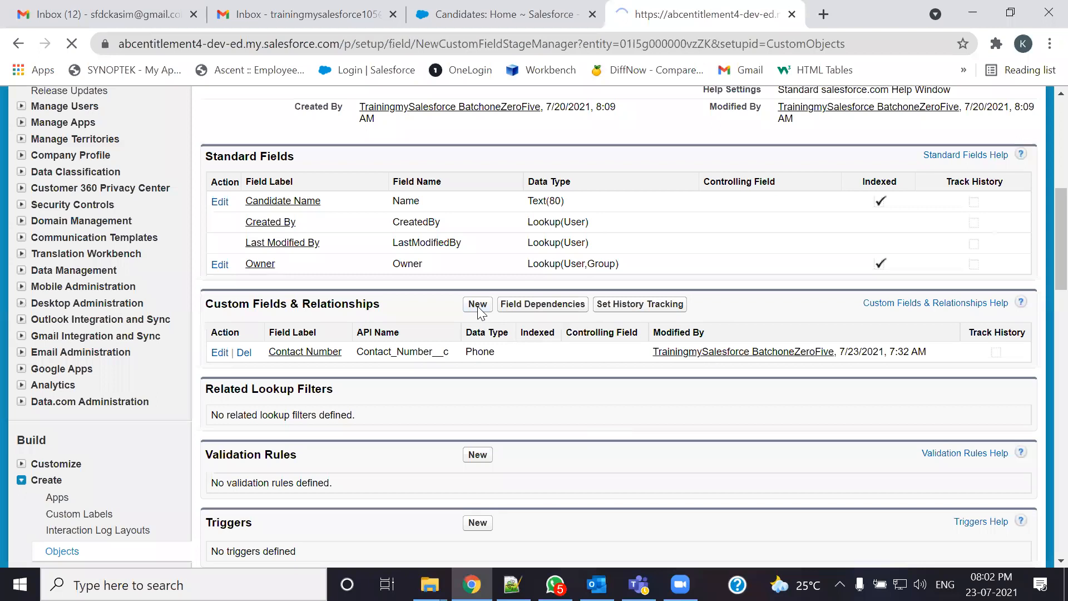
key(alt+Tab)
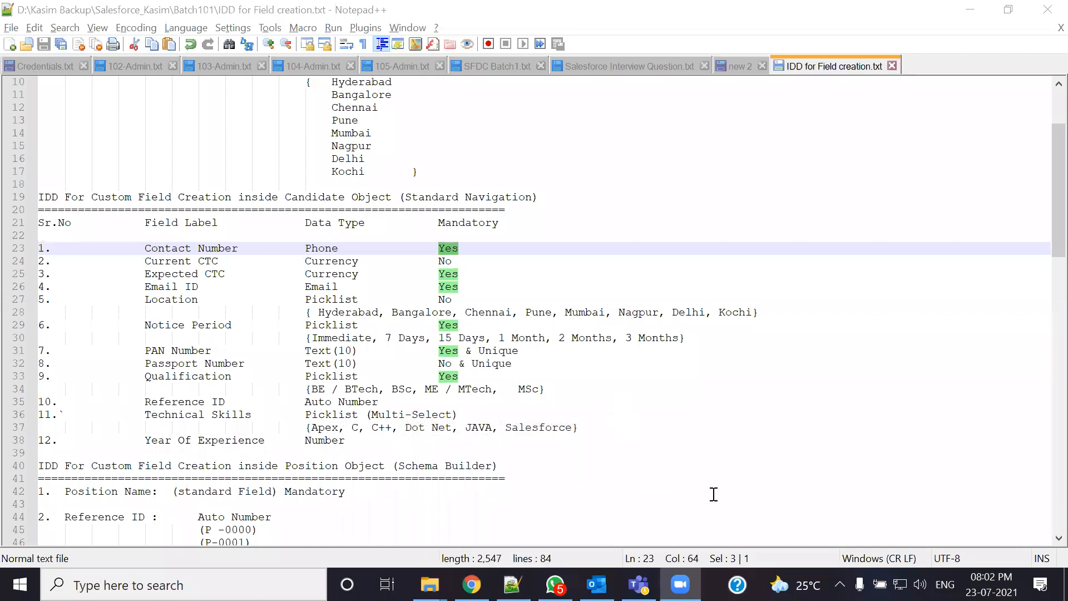
drag(145, 260, 221, 262)
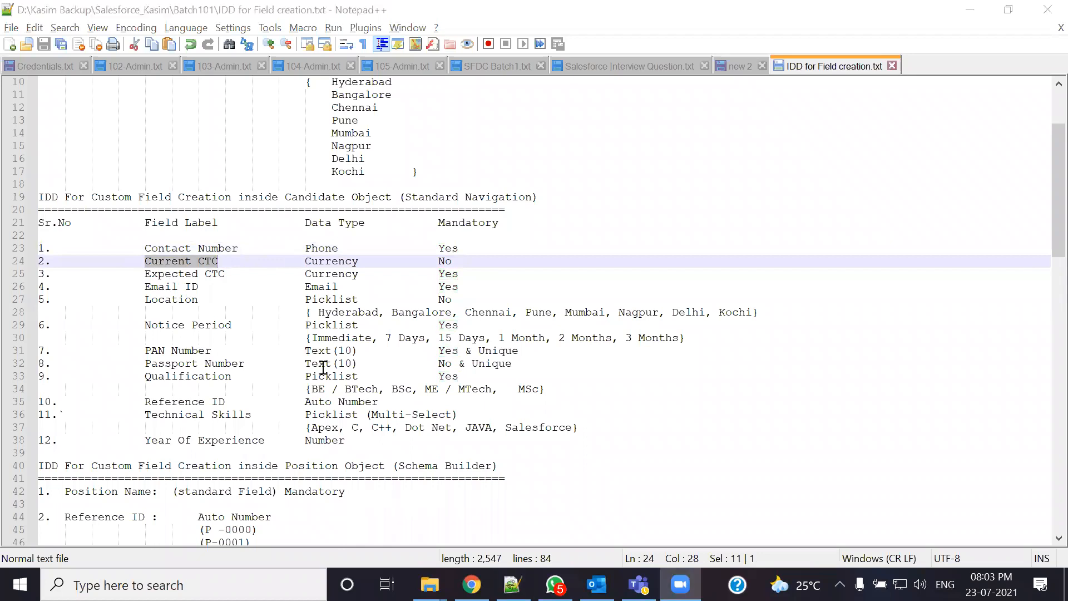
key(alt+Tab)
scroll(337, 445, down, 5)
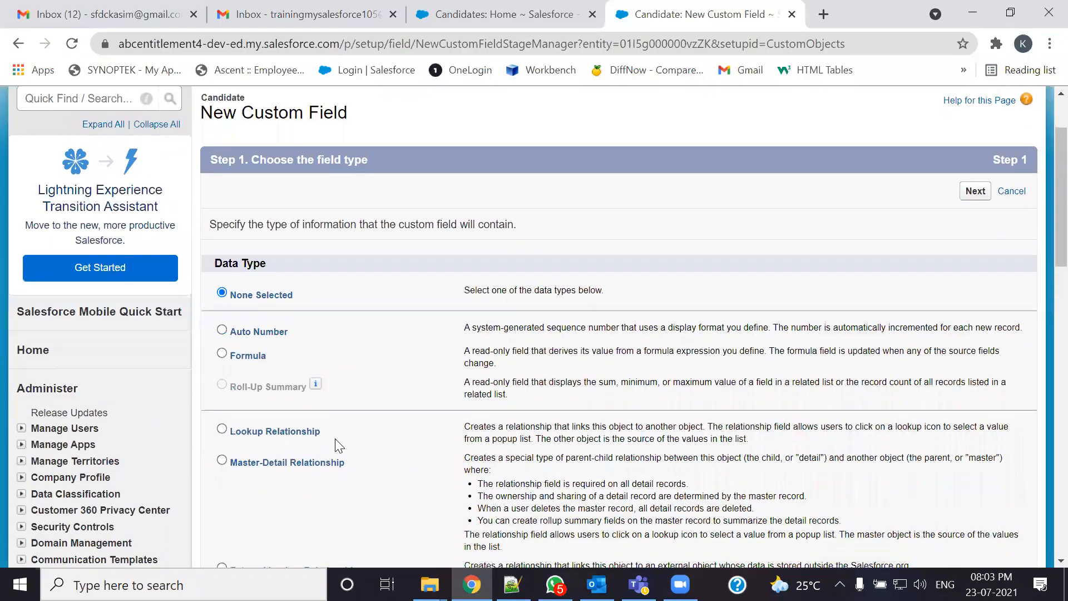
click(222, 391)
scroll(906, 425, down, 7)
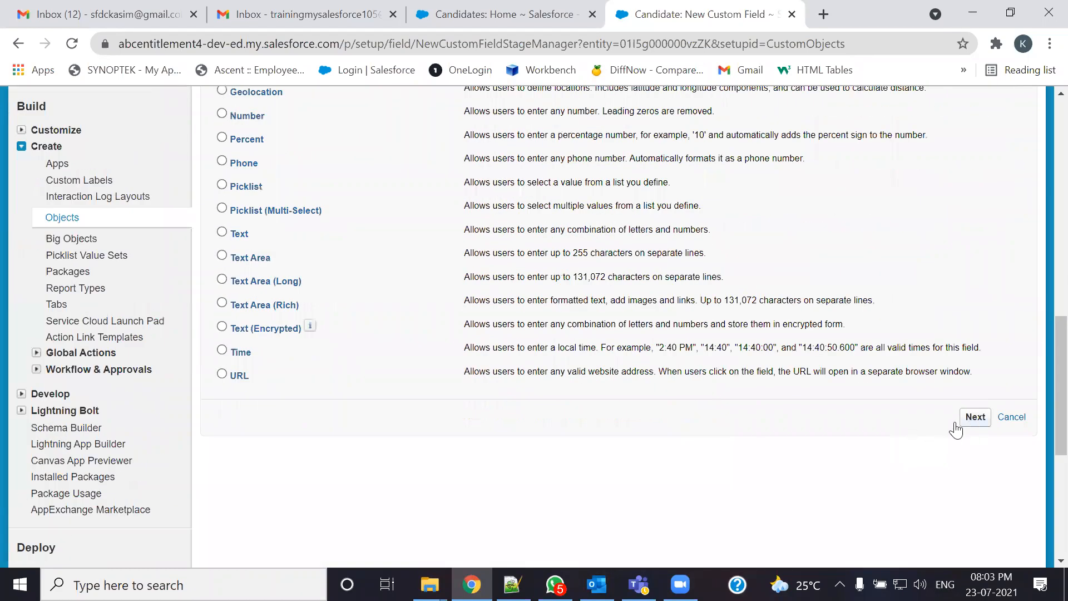
click(973, 418)
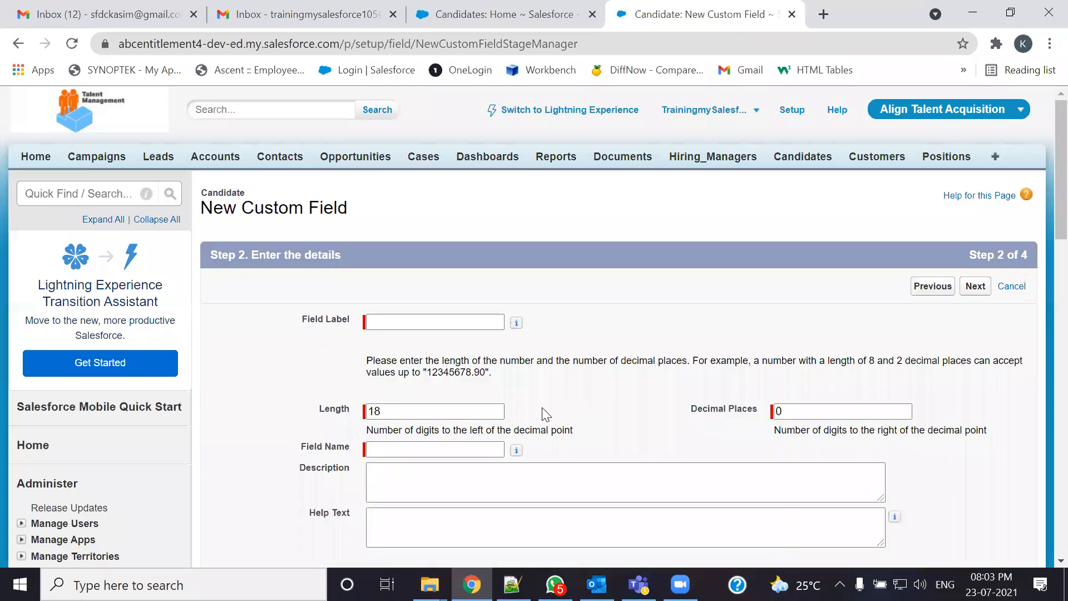
- Enter Current CTC as the field label, let the field name fill in as Current_CTC, and set the length to 10
click(408, 319)
text(Current CTC)
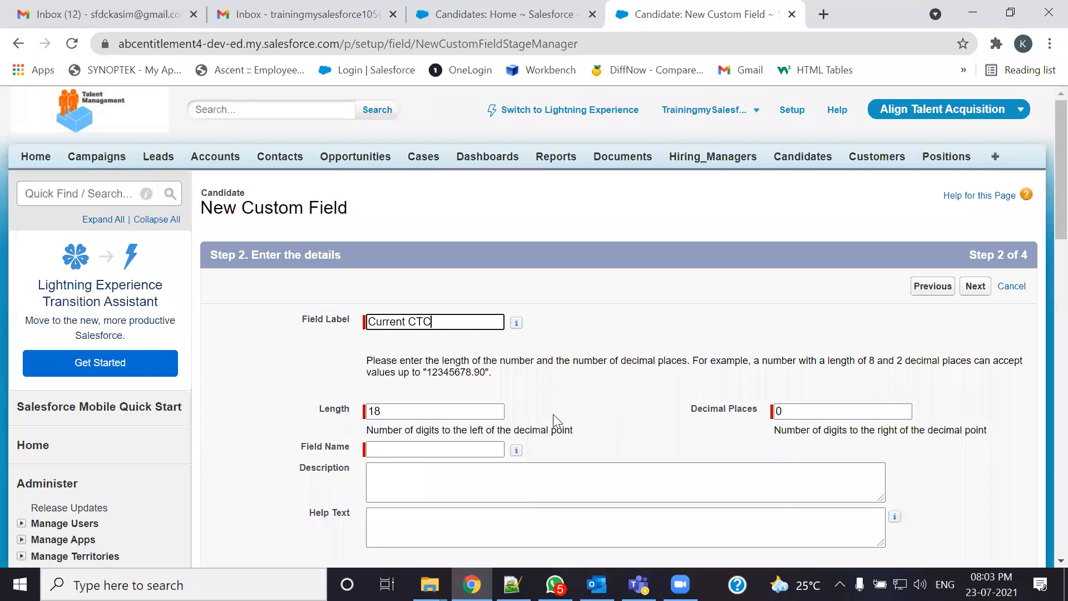
drag(444, 411, 346, 412)
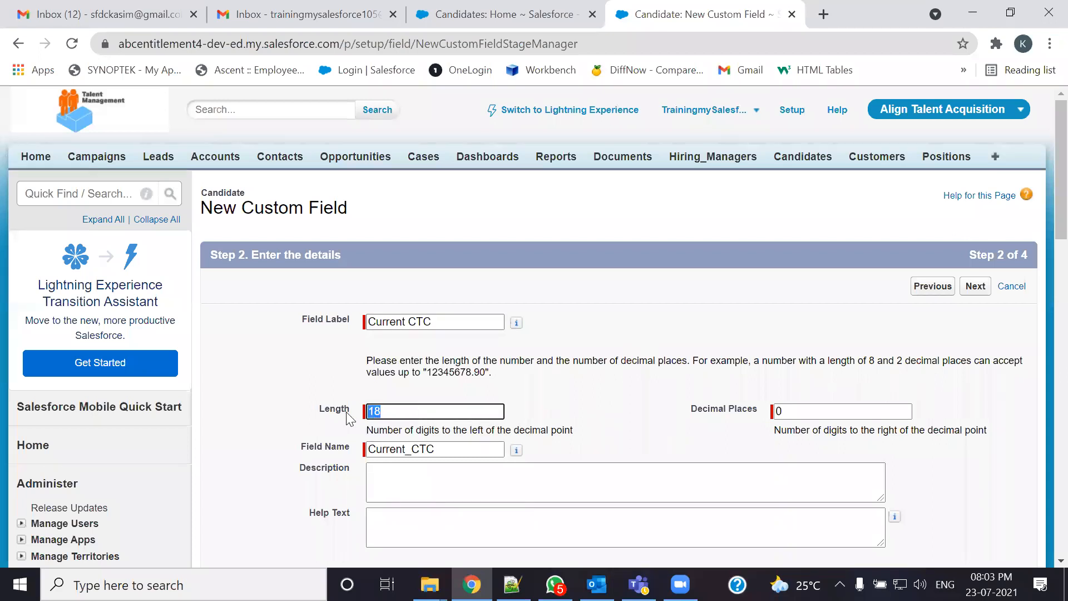
text(10)
key(Tab)
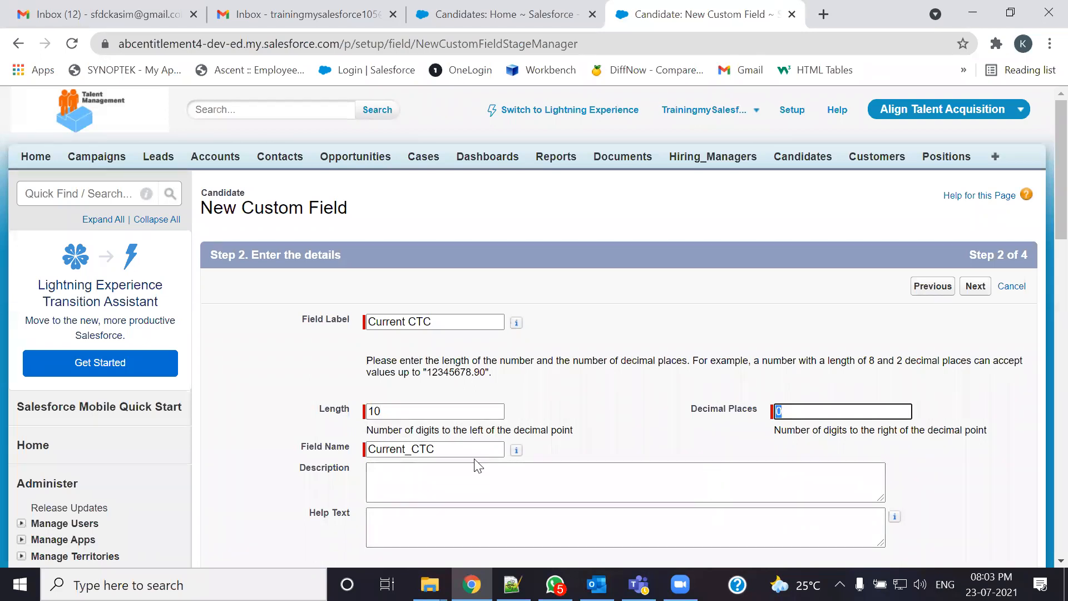
- Check Current CTC's mandatory setting in the Notepad++ document and proceed to field-level security in Salesforce, leaving the field optional
scroll(472, 468, down, 3)
scroll(475, 464, down, 3)
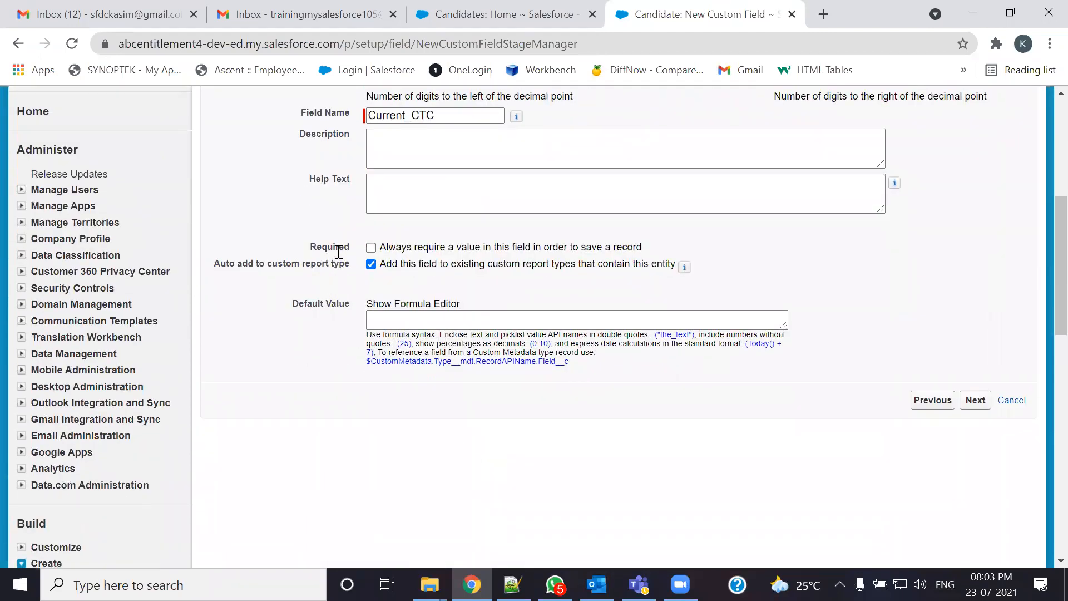
key(alt+Tab)
key(alt+Tab)
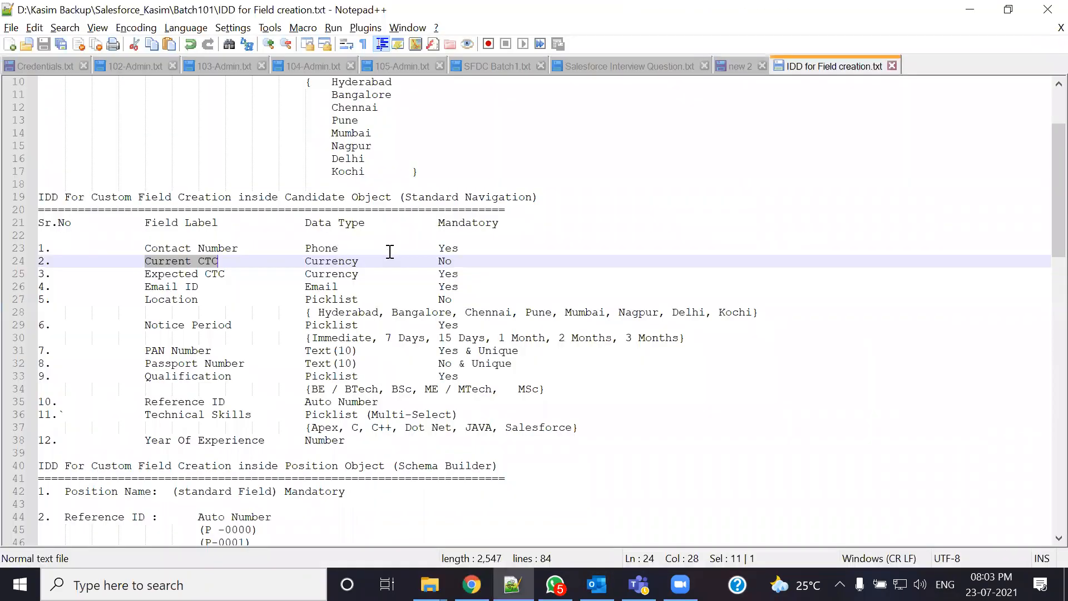
key(alt+Tab)
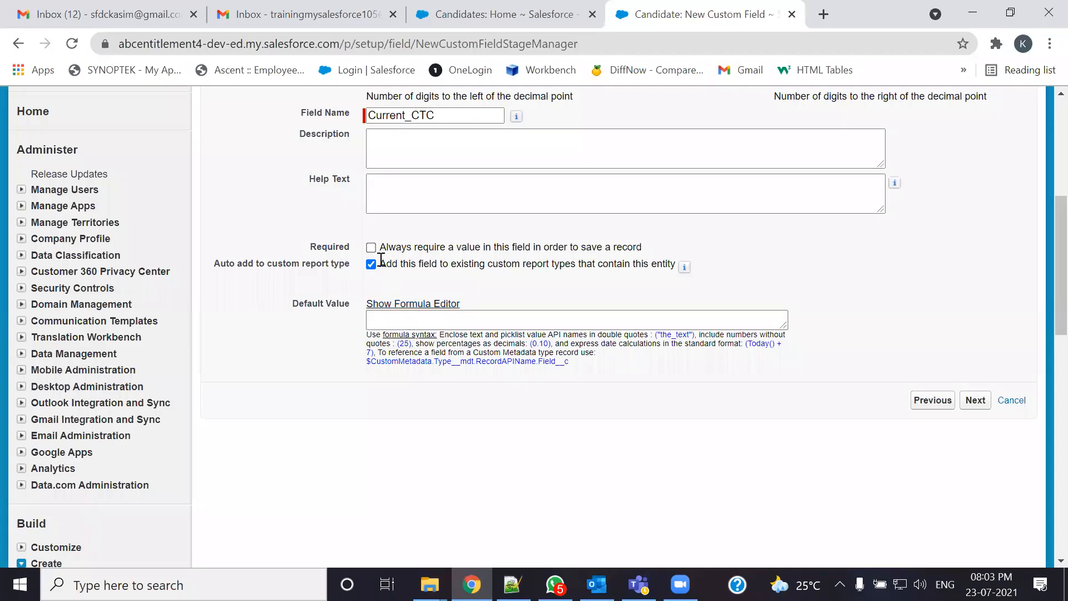
click(976, 401)
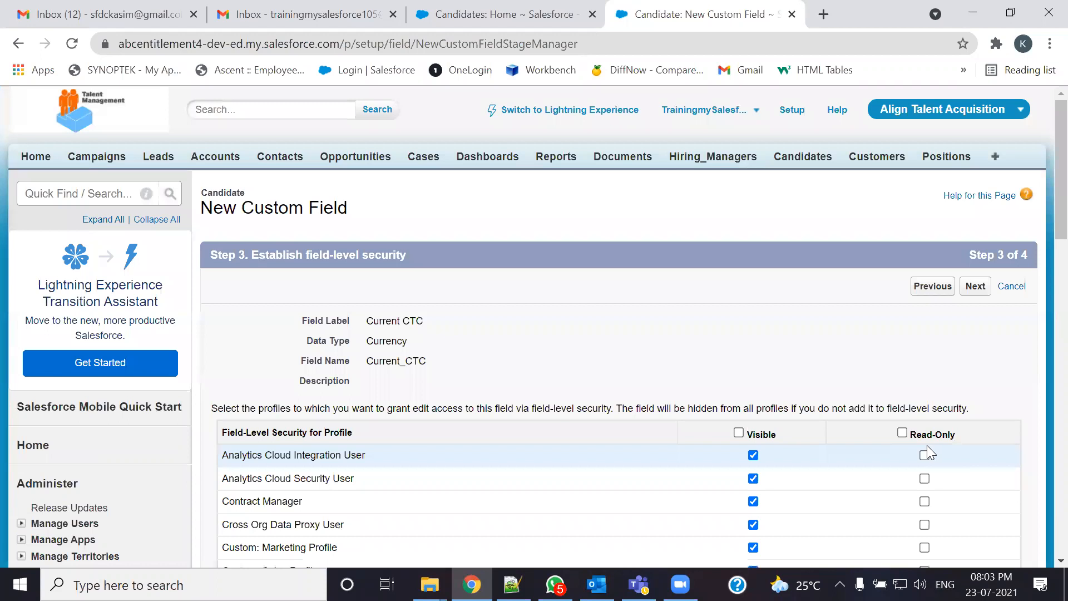
- Make Current CTC visible to all profiles and save the field on the Candidate Layout
click(739, 432)
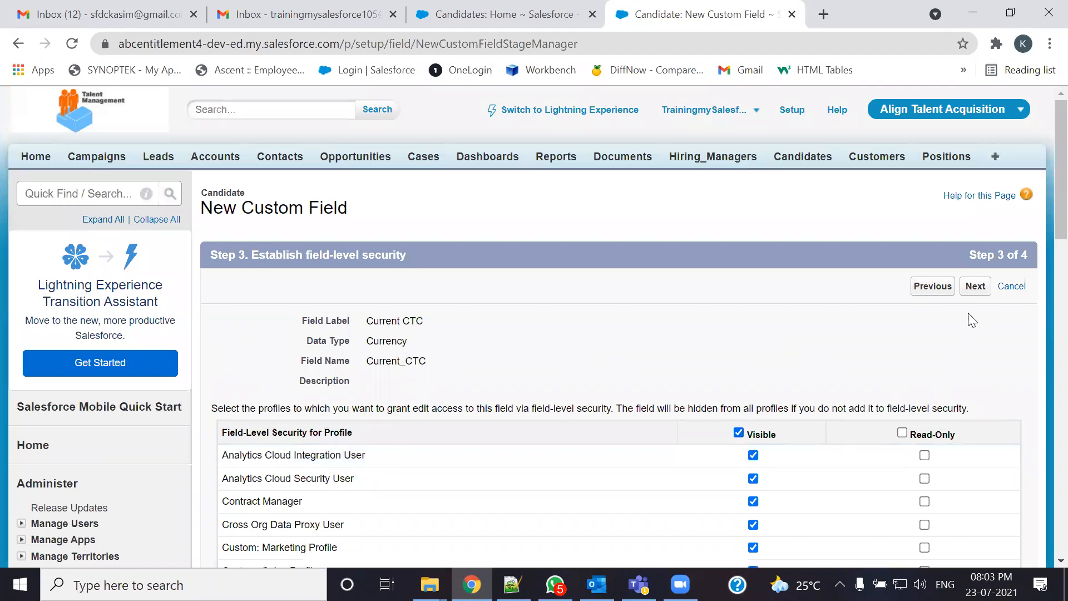
click(974, 286)
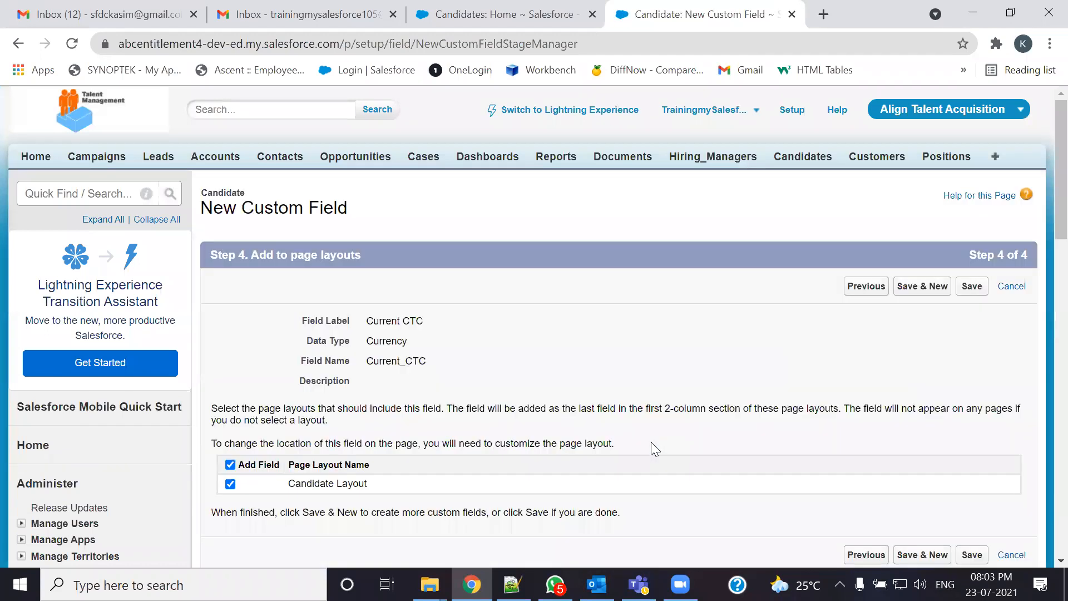
scroll(653, 443, down, 1)
click(971, 473)
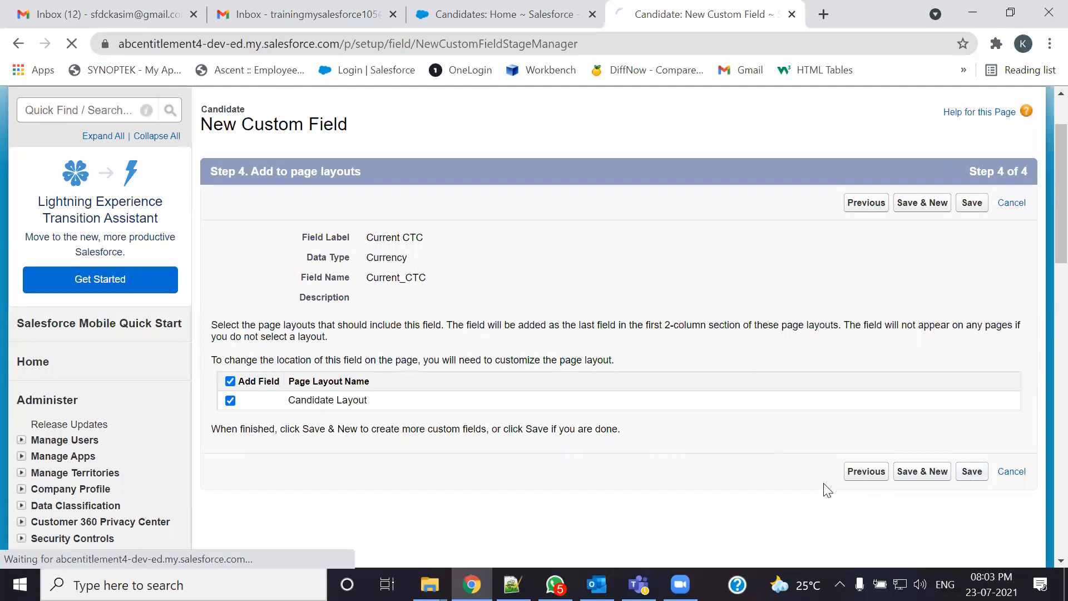
scroll(753, 387, down, 2)
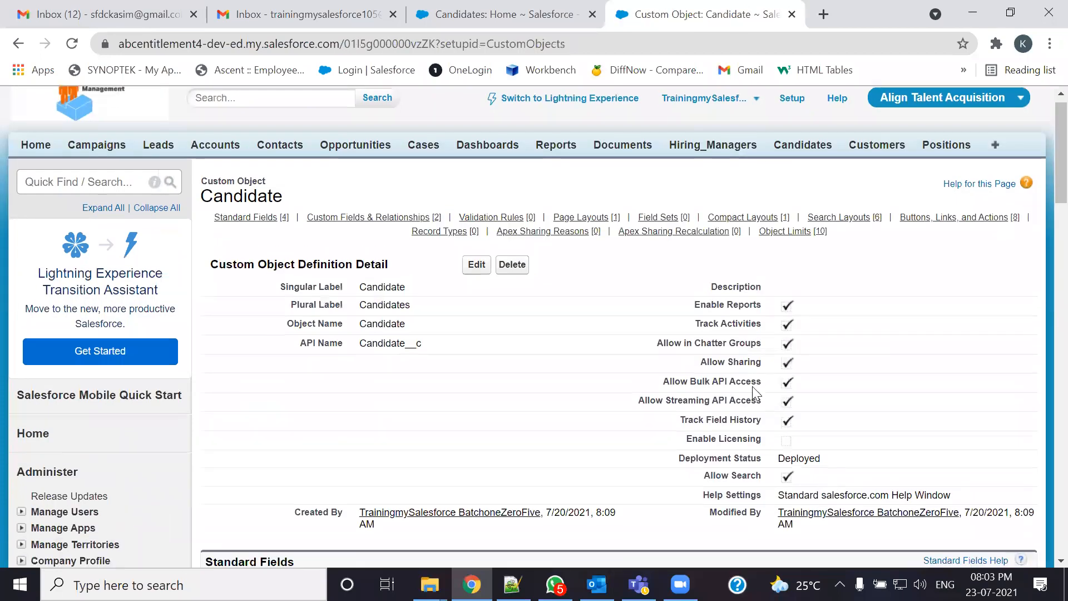
scroll(752, 387, down, 6)
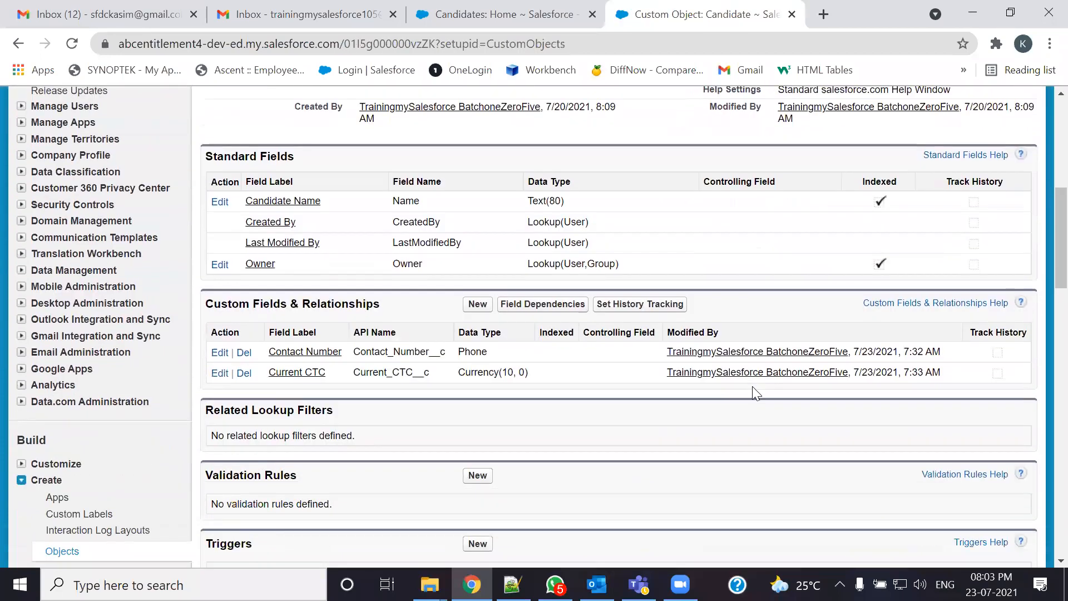
- Start another Candidate custom field, copy the Expected CTC label from the Notepad++ specification, and choose Currency as the data type in Salesforce
click(473, 305)
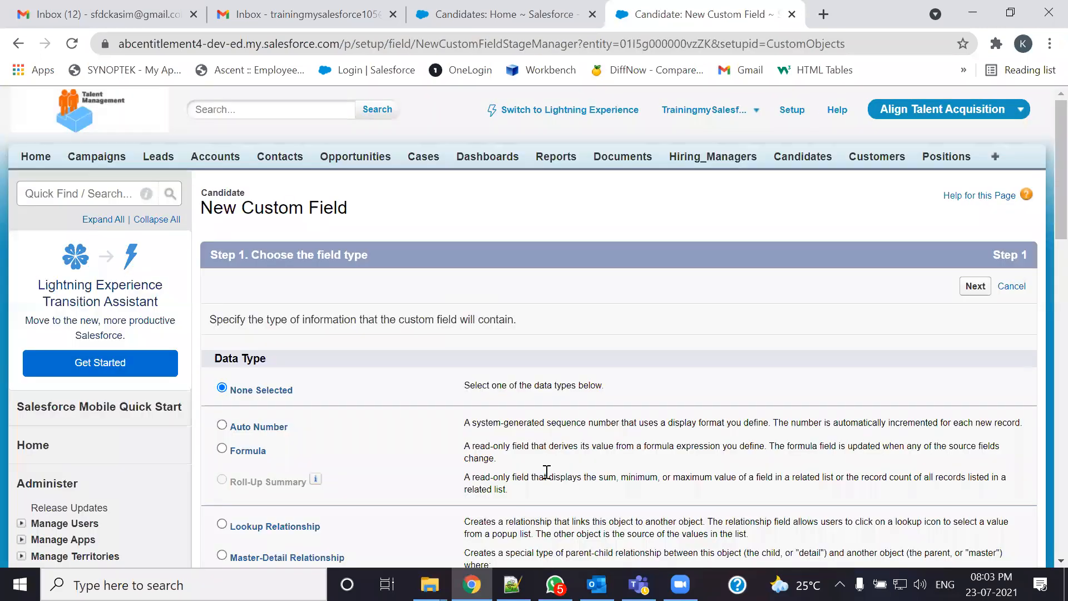
scroll(567, 434, down, 1)
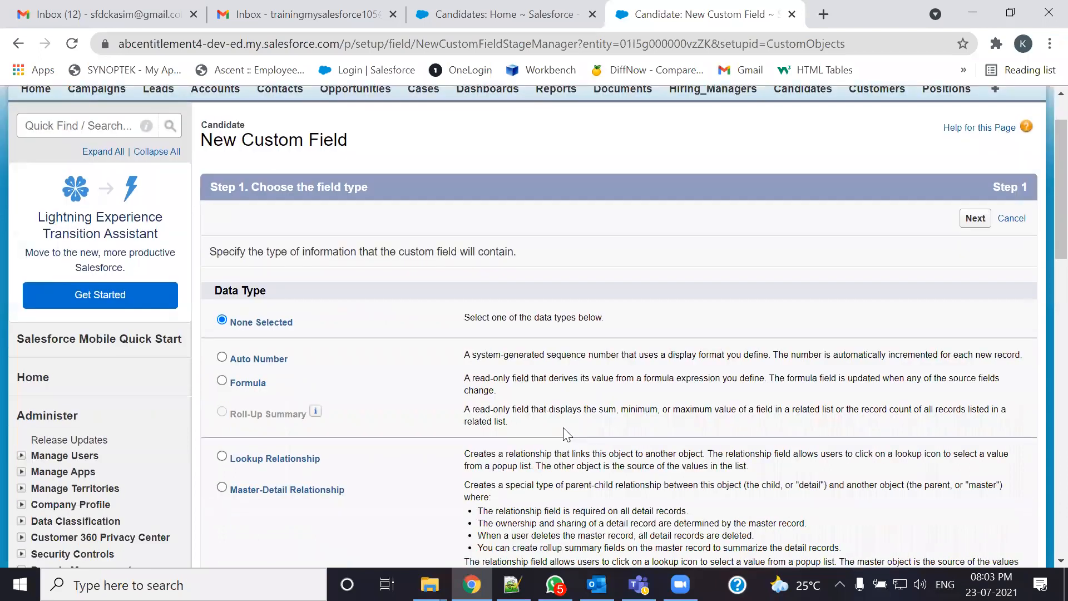
key(alt+Tab)
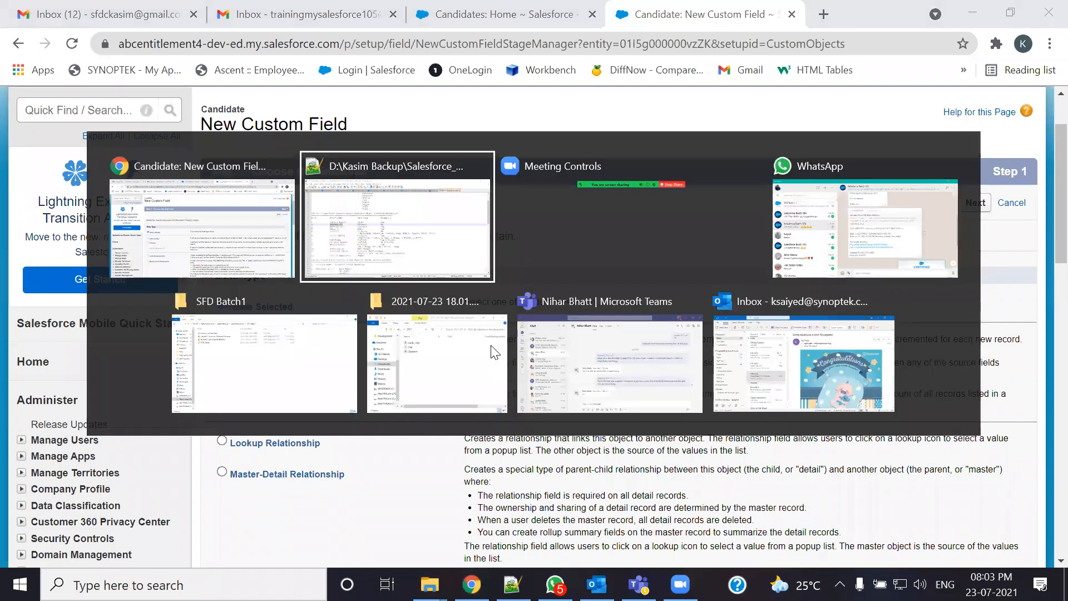
drag(146, 274, 228, 275)
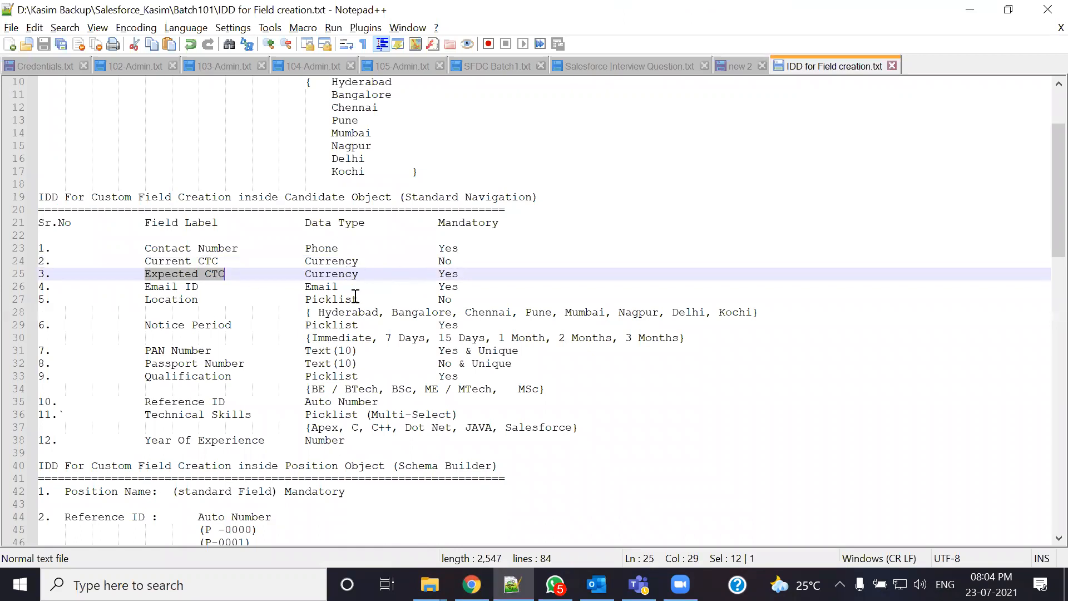
key(alt+Tab)
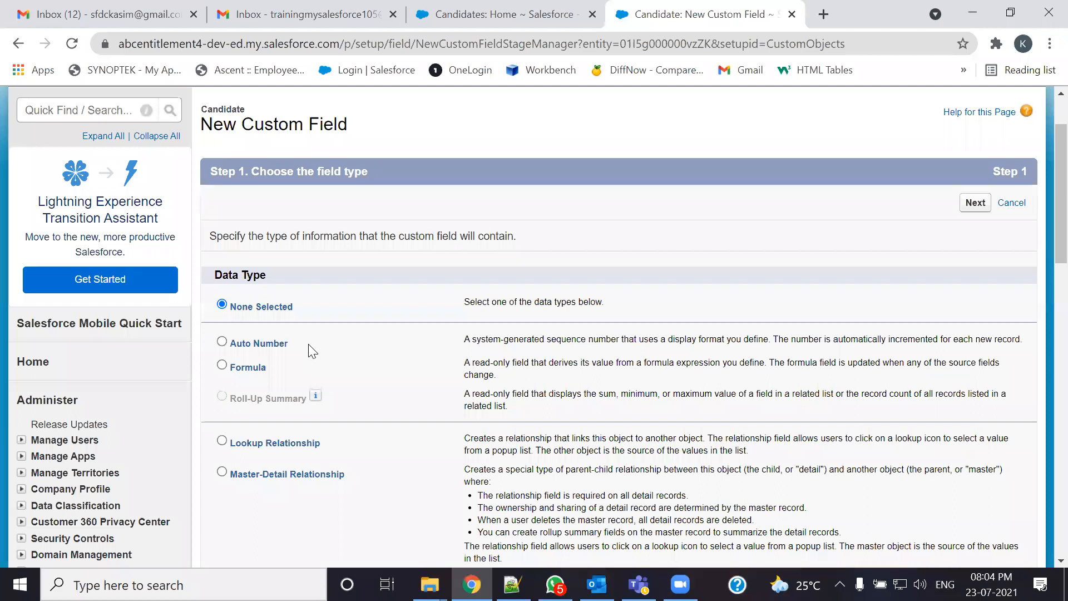
scroll(309, 350, down, 3)
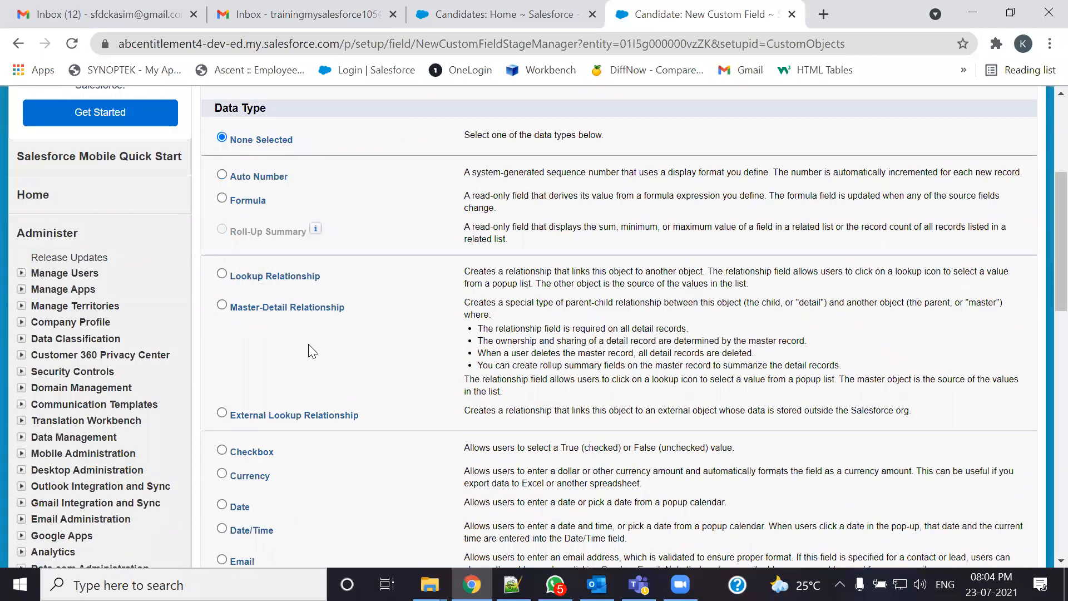
scroll(308, 351, down, 5)
click(248, 225)
scroll(580, 337, down, 5)
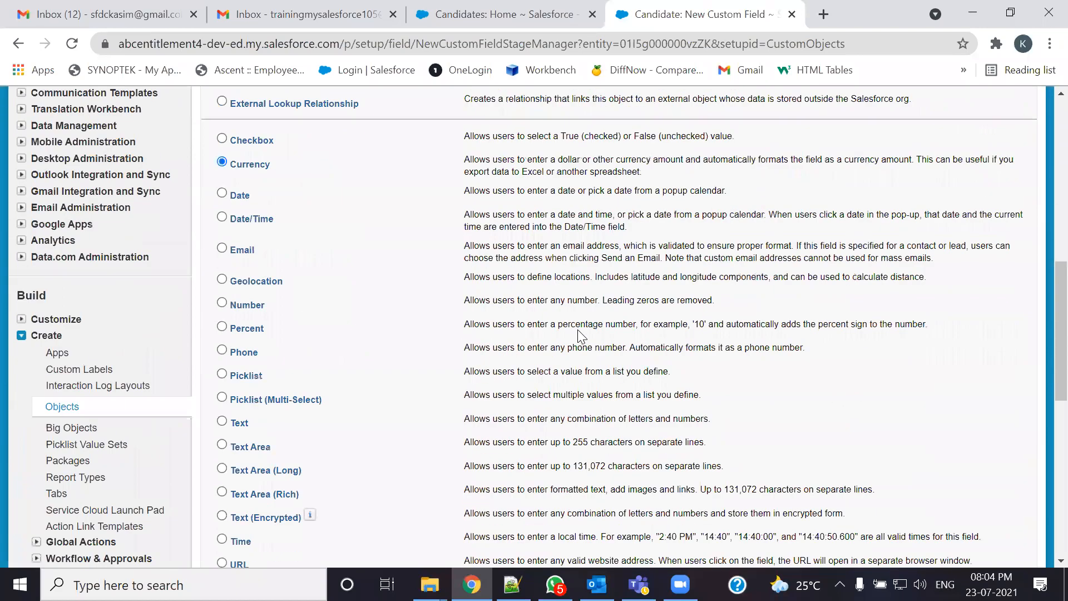
click(975, 417)
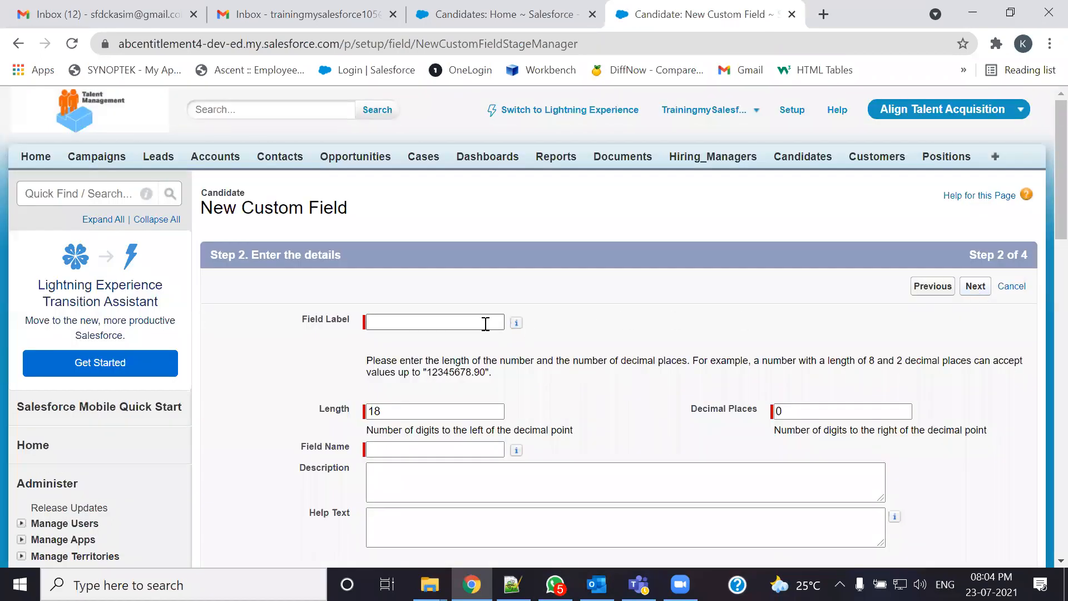
- Enter Expected CTC as the field label, let the field name fill in as Expected_CTC, and set the length to 10
click(478, 320)
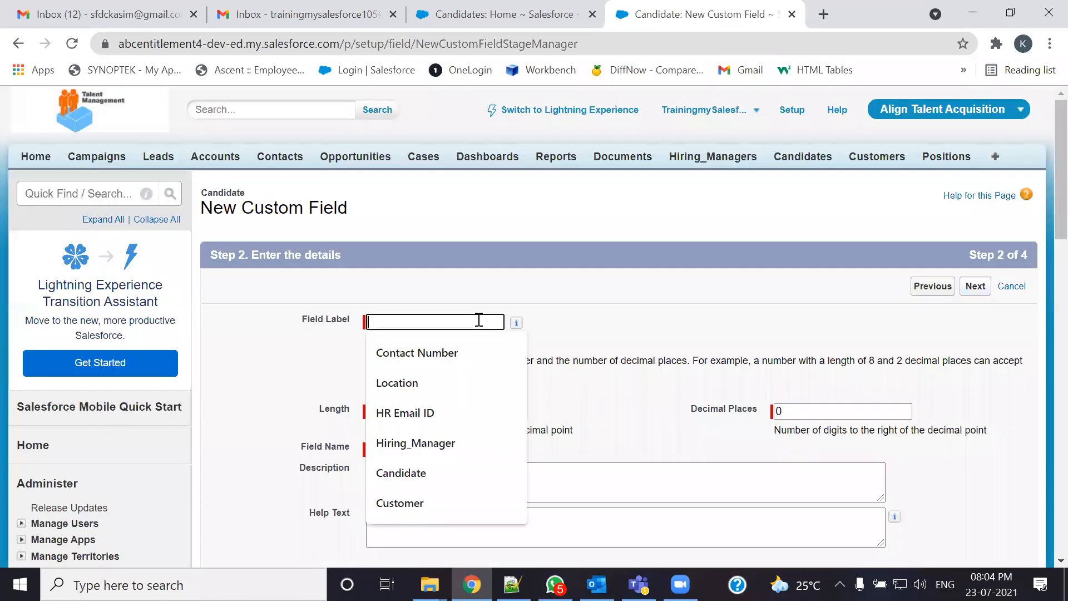
text(Expected CTC)
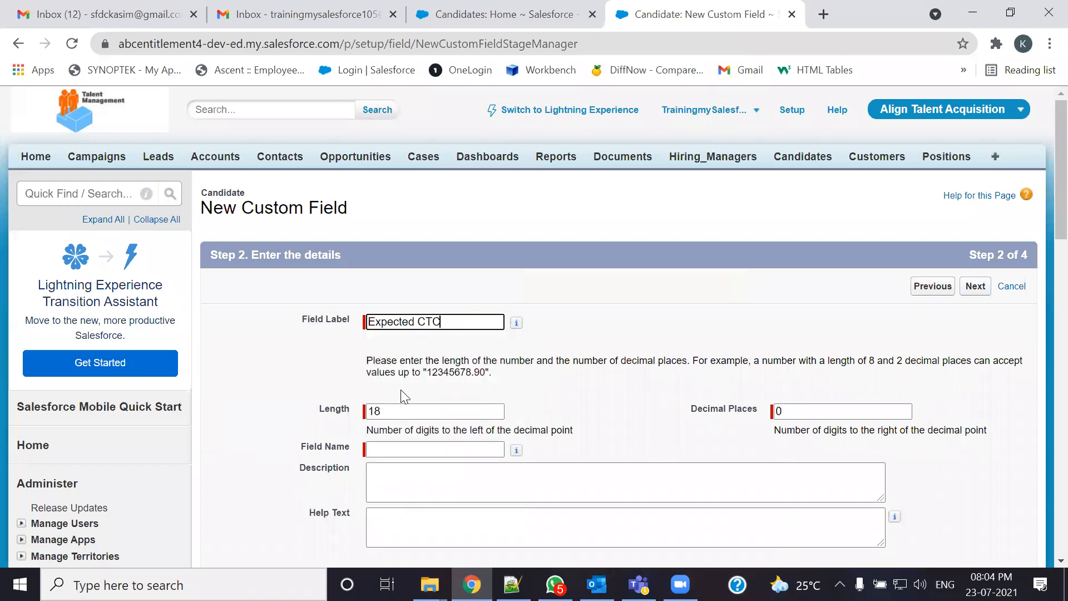
click(390, 406)
key(BackSpace)
text(0)
- Make the Expected CTC field required, then proceed to its field-level security and review the profile visibility
scroll(640, 427, down, 3)
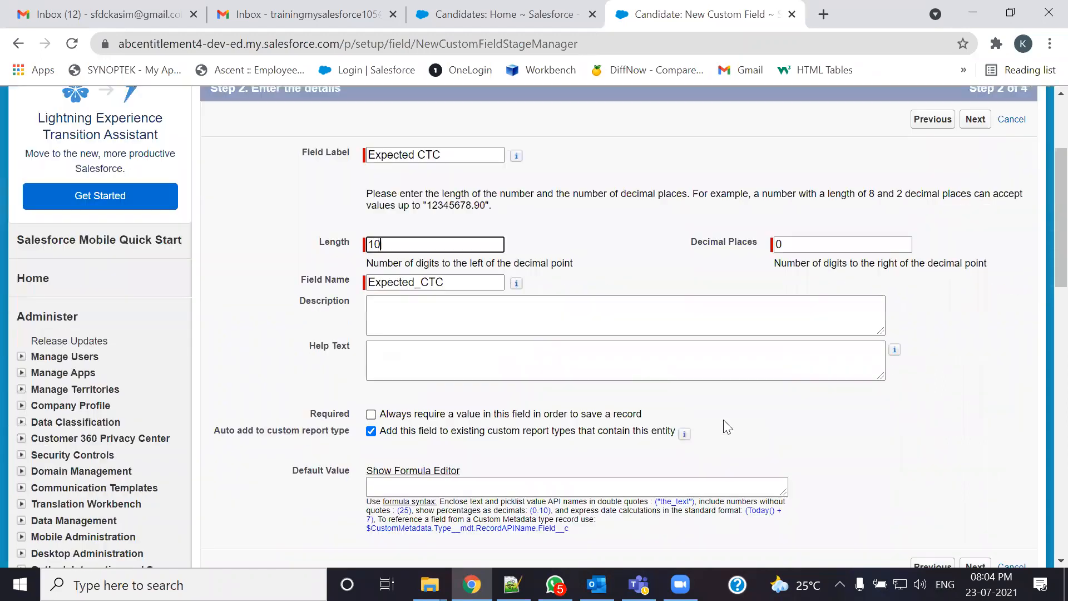
click(371, 415)
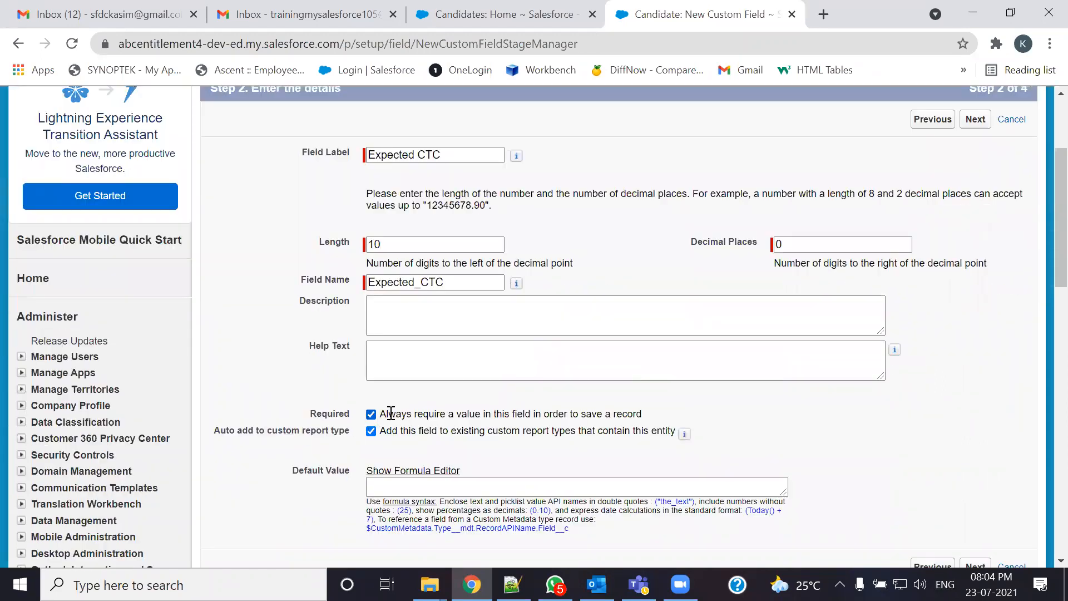
scroll(520, 412, down, 3)
click(975, 401)
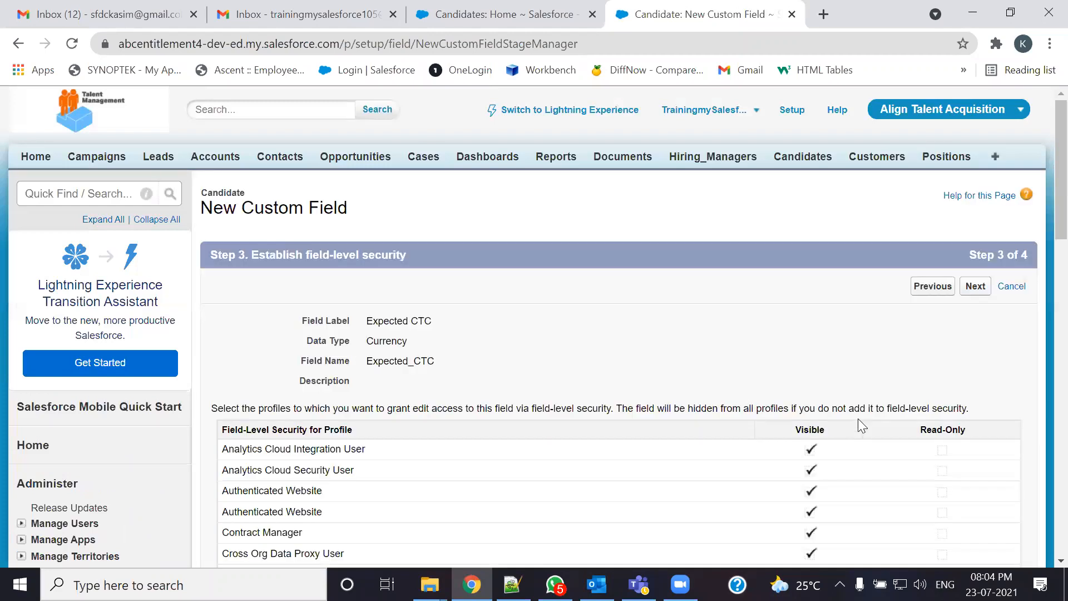
scroll(858, 425, down, 10)
scroll(882, 455, down, 5)
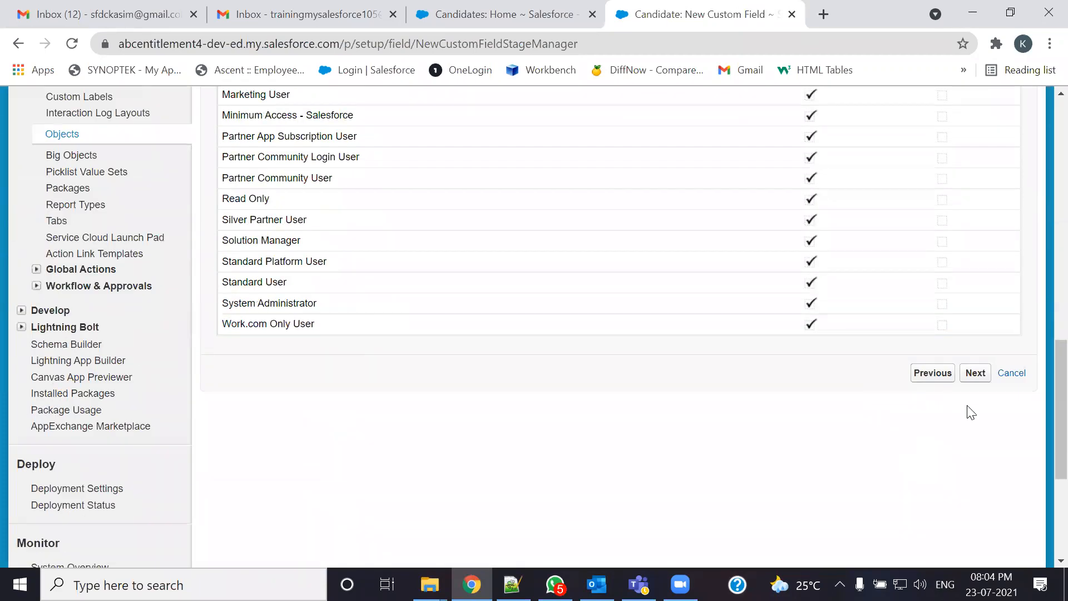
- Proceed to the page layouts for Expected CTC and save the field on the Candidate Layout
click(973, 376)
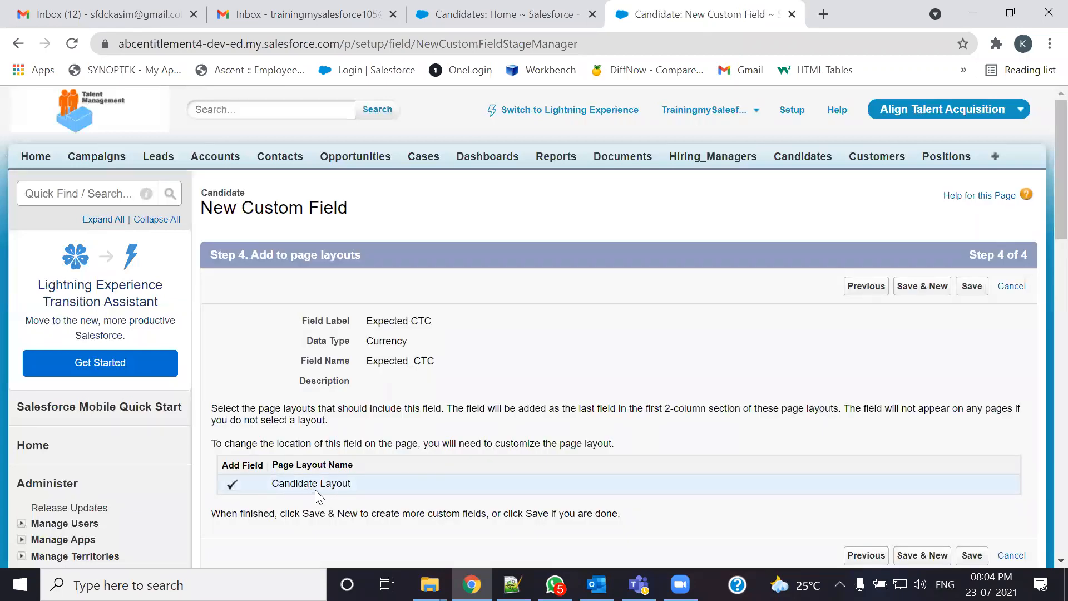
click(975, 289)
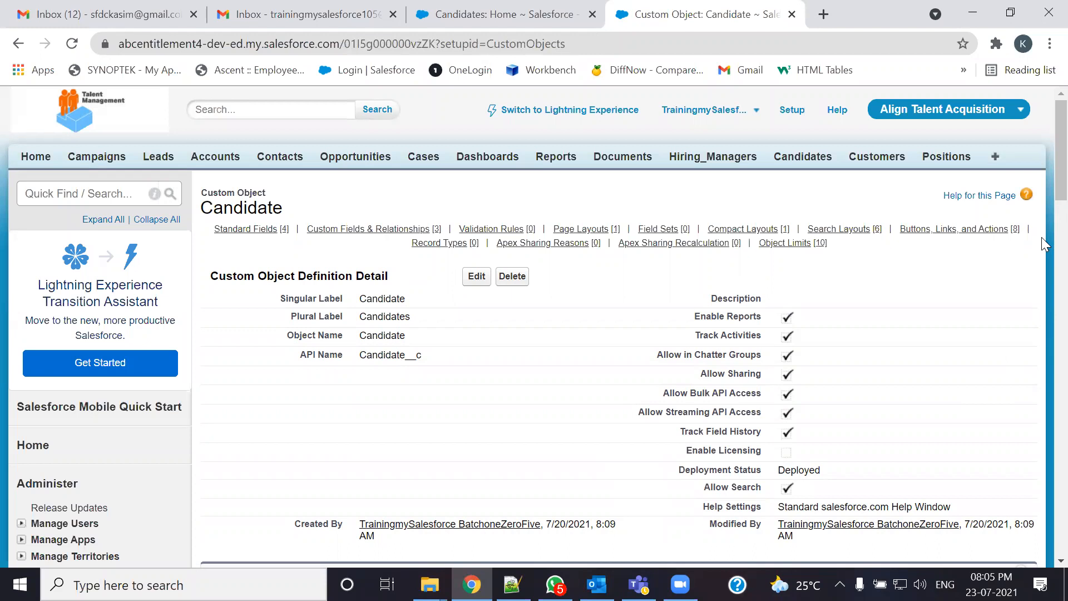
- Copy the Email ID label from the Notepad++ specification, and start another Candidate custom field in Salesforce with the Email data type
key(alt+Tab)
drag(144, 286, 202, 288)
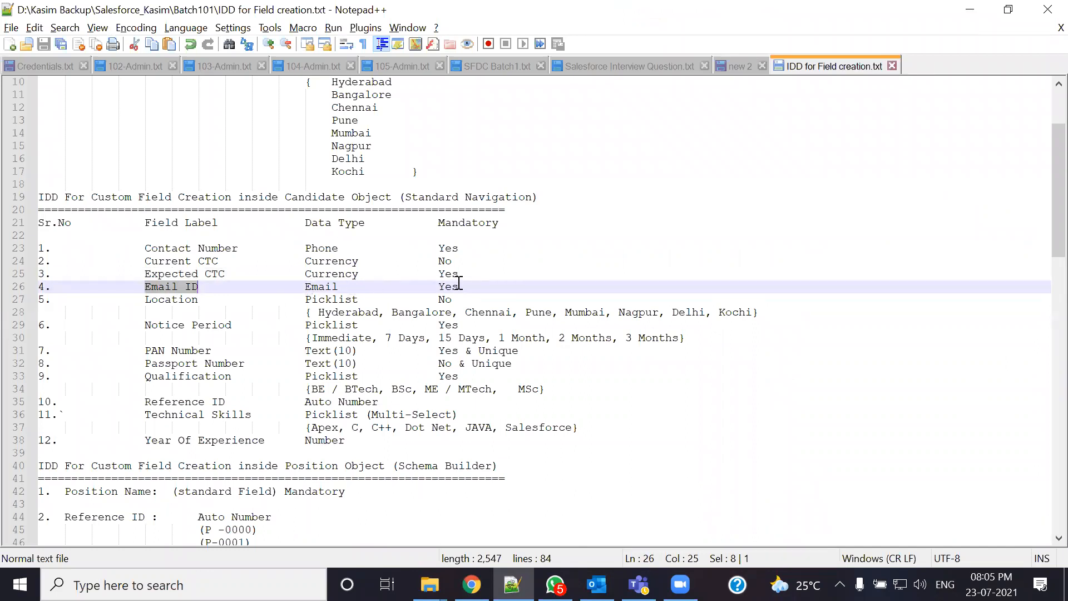
drag(459, 287, 144, 289)
key(alt+Tab)
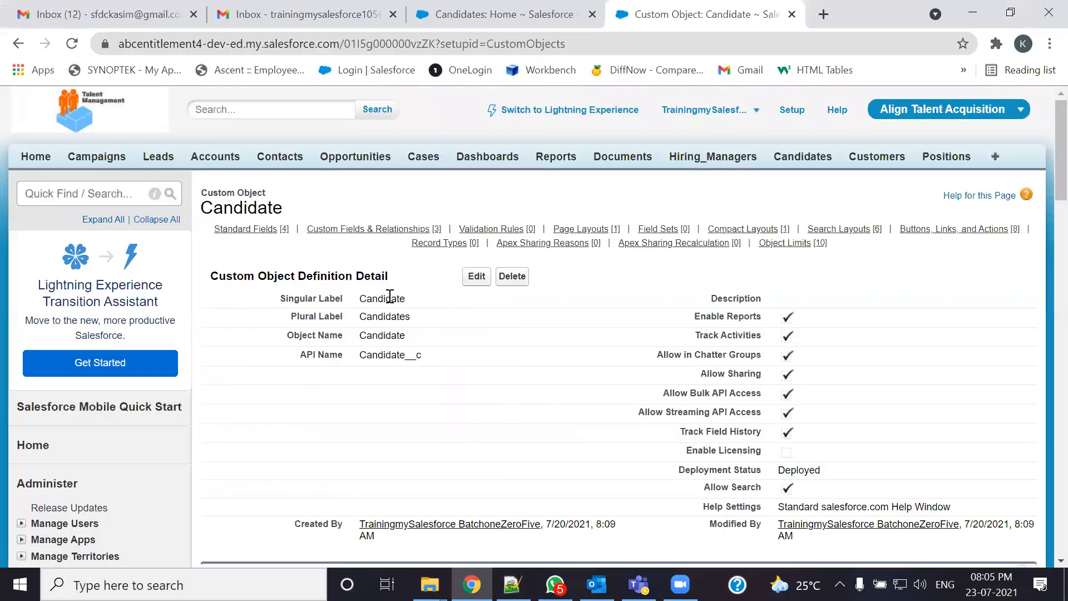
scroll(494, 372, down, 9)
click(478, 221)
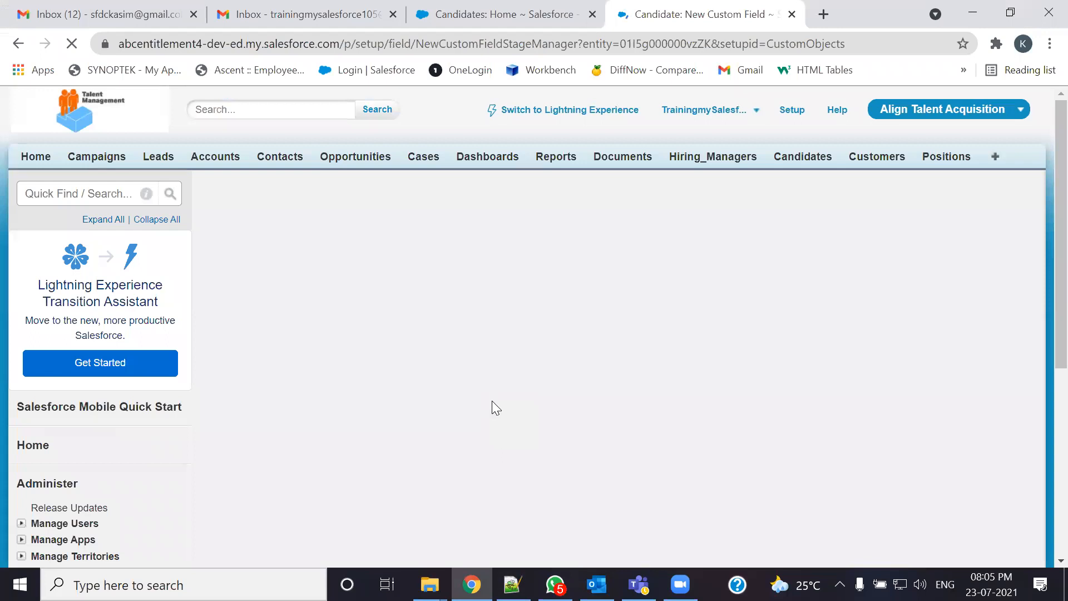
scroll(492, 403, down, 7)
scroll(389, 378, down, 2)
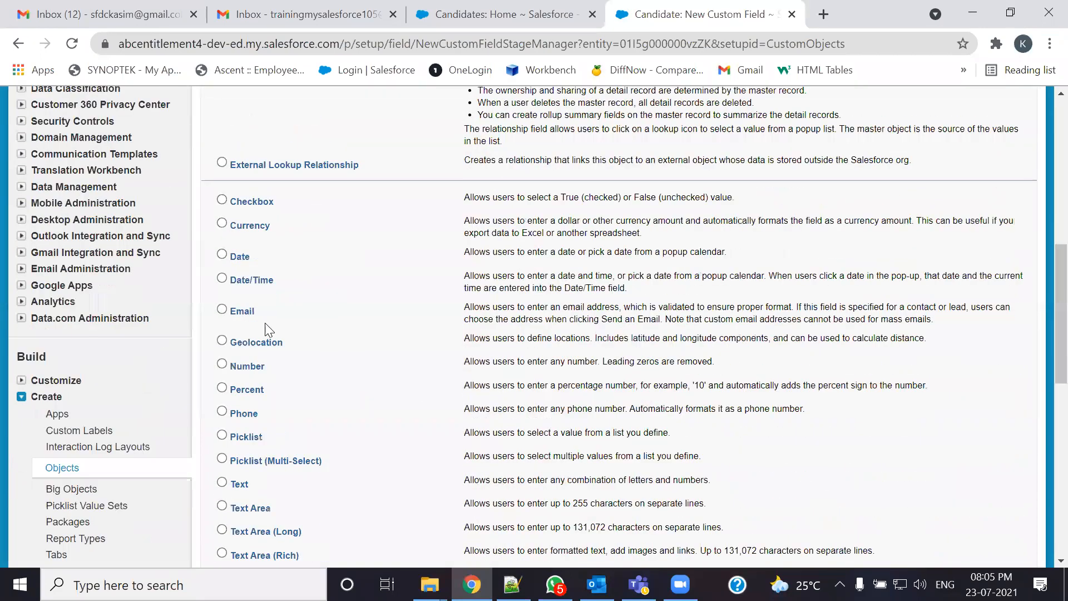
scroll(632, 359, down, 4)
click(975, 417)
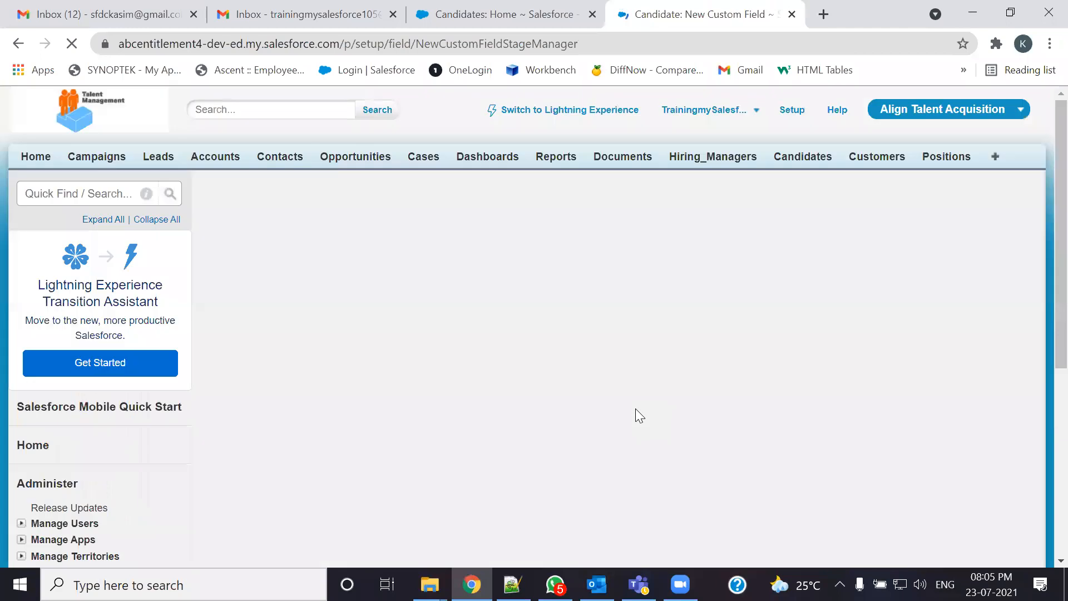
- Enter Email ID as the field label, make the field required, and proceed to its field-level security
click(463, 323)
text(Email ID)
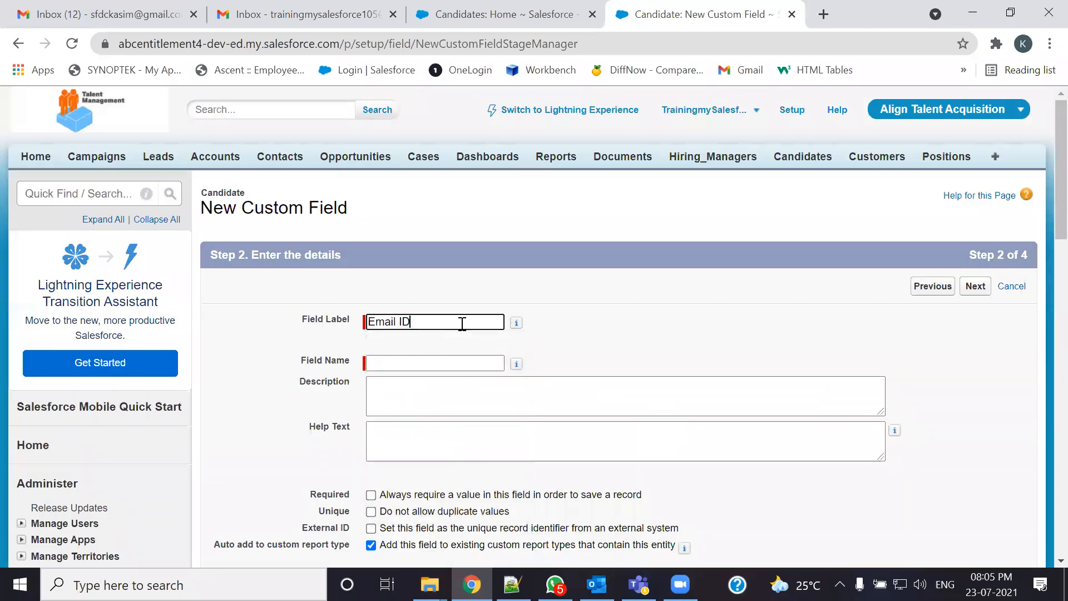
key(Tab)
scroll(637, 327, down, 3)
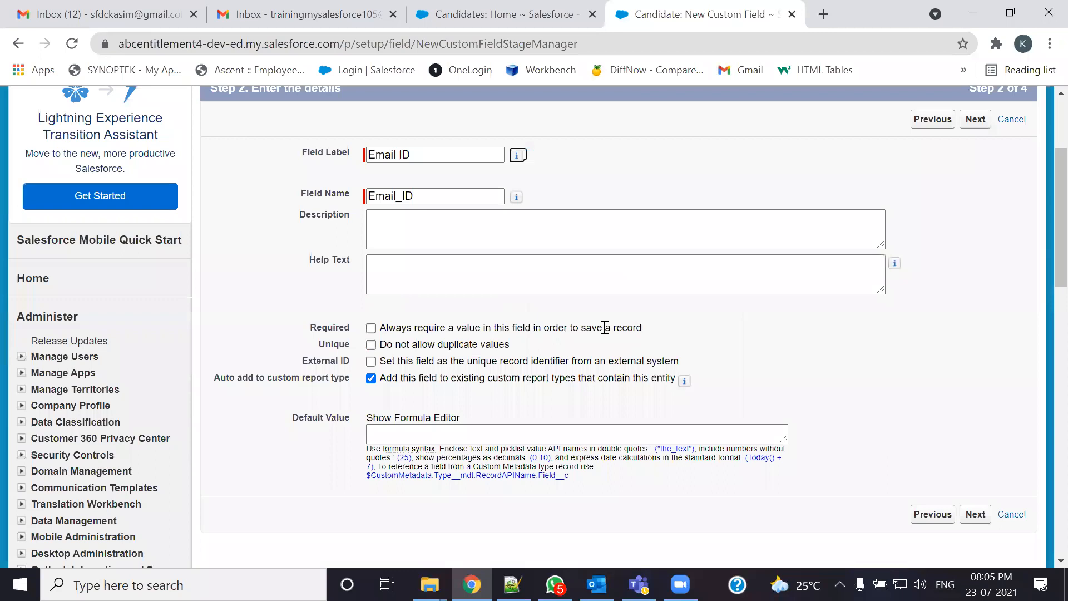
click(371, 328)
click(977, 514)
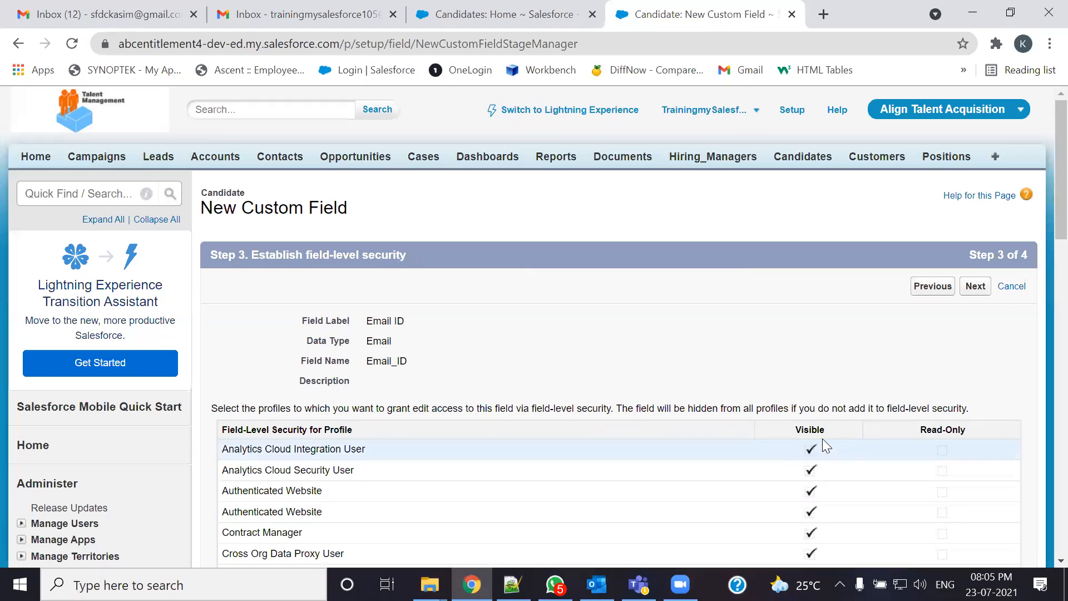
- Review the Email ID field's profile visibility and save the field on the Candidate Layout
scroll(880, 421, down, 10)
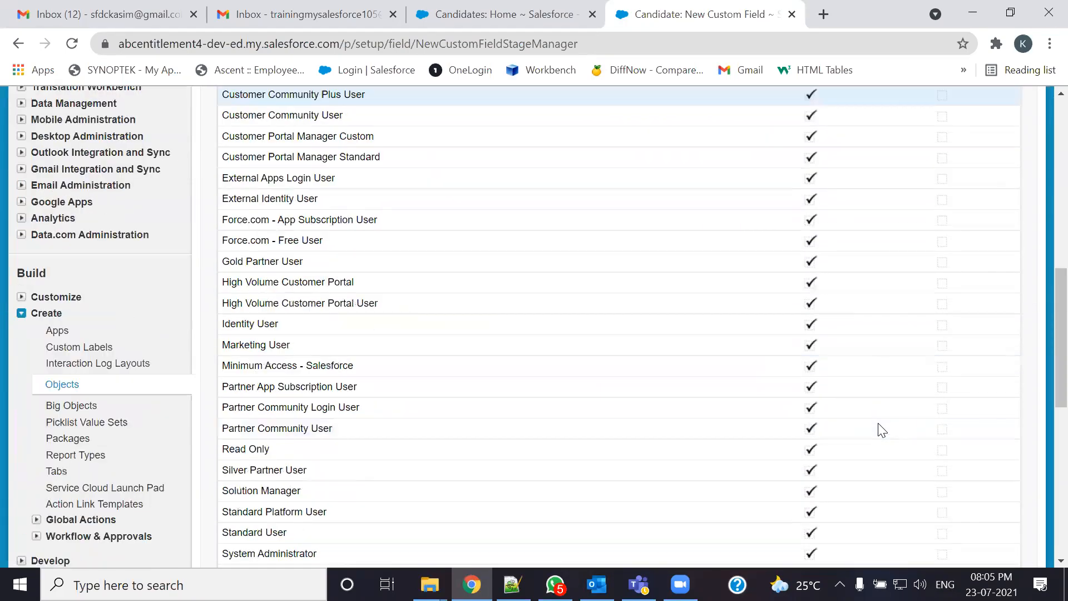
scroll(880, 430, down, 6)
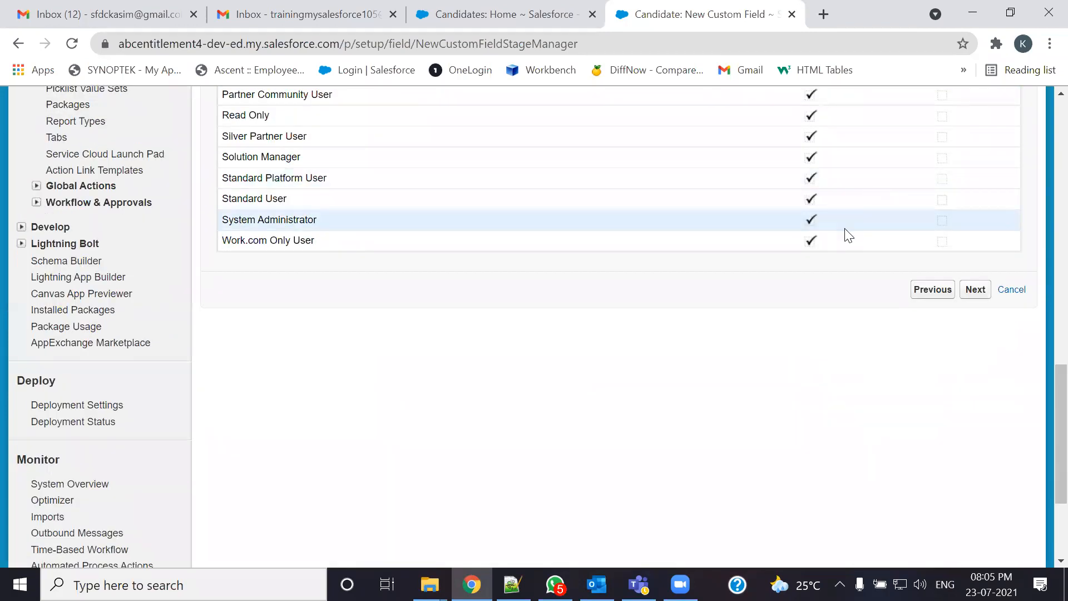
click(976, 290)
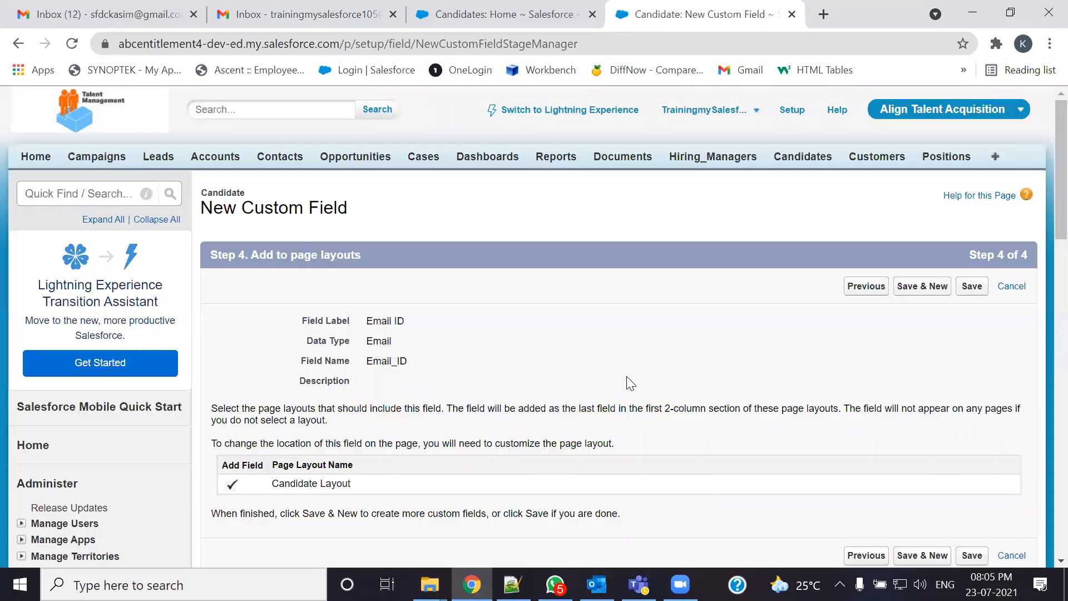
click(971, 287)
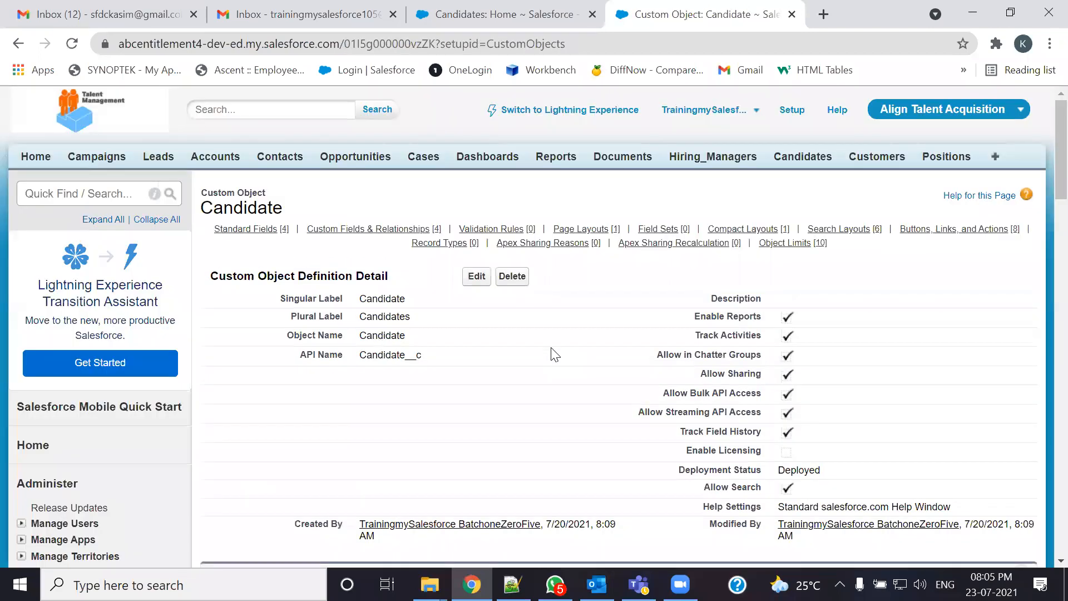
- Copy the Location label from the Notepad++ specification, and start another Candidate custom field in Salesforce with the Picklist data type
scroll(554, 354, down, 5)
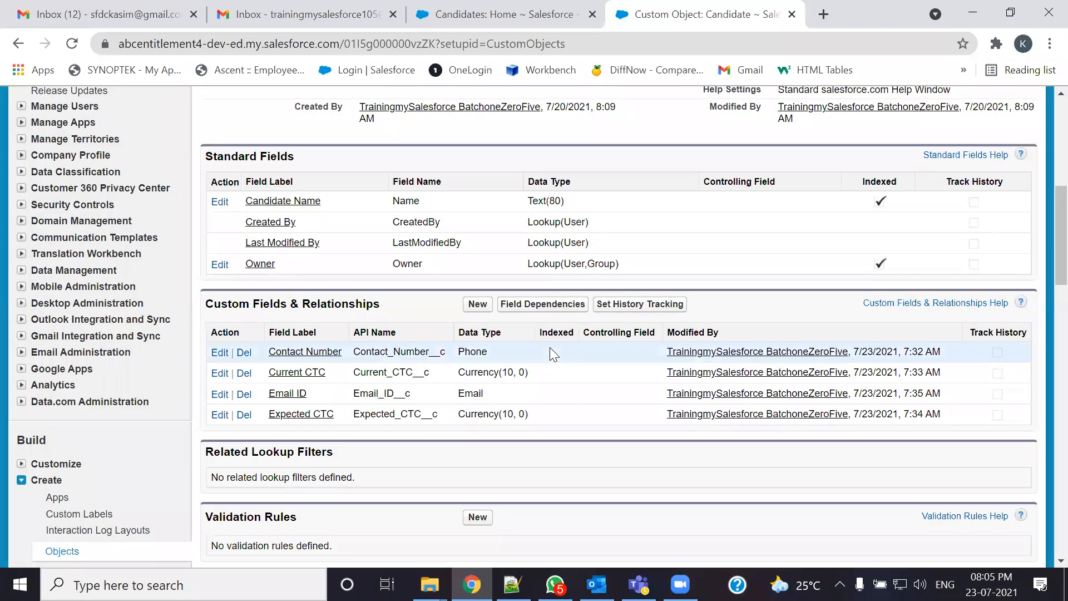
key(alt+Tab)
click(142, 299)
double_click(176, 299)
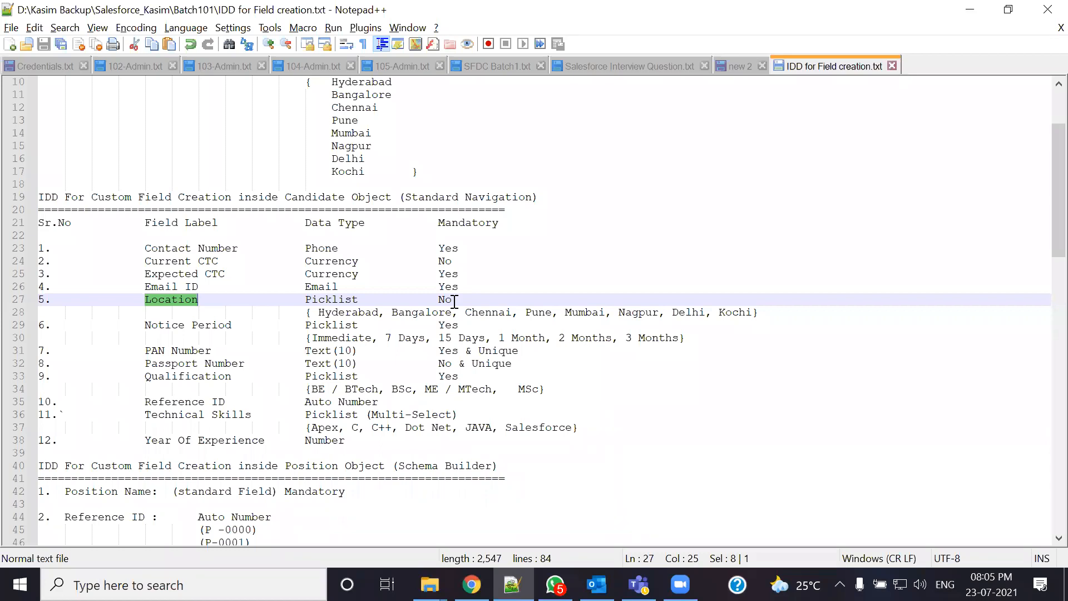
key(alt+Tab)
click(477, 305)
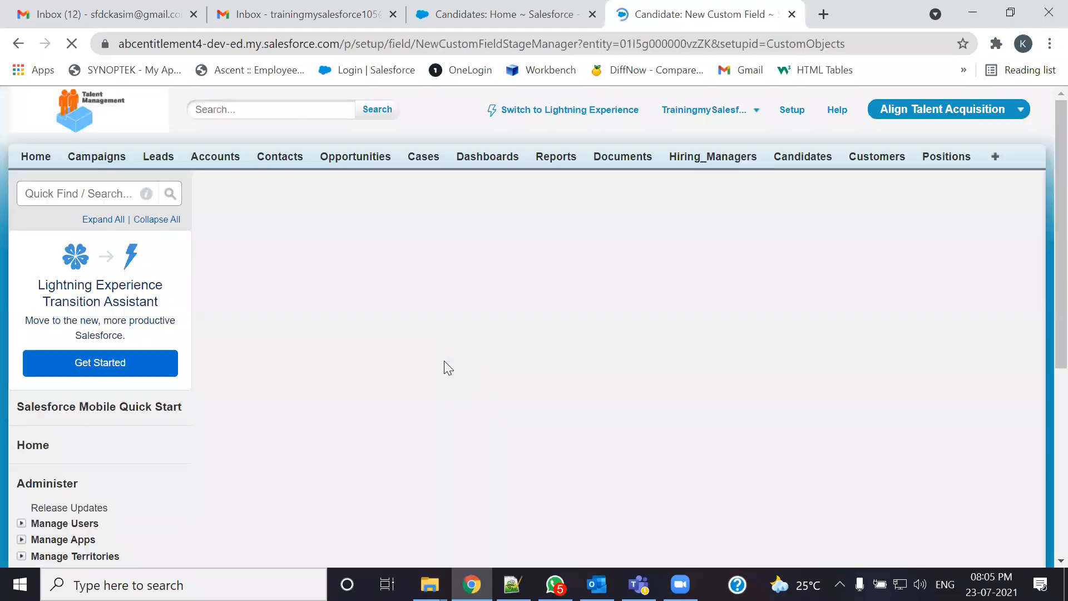
scroll(406, 409, down, 5)
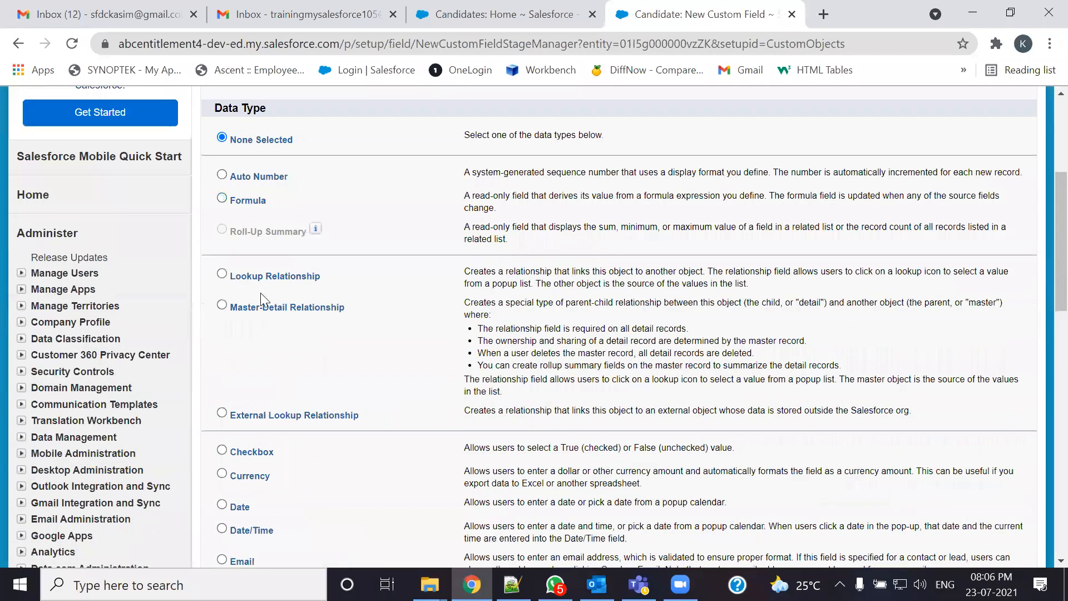
scroll(264, 291, down, 5)
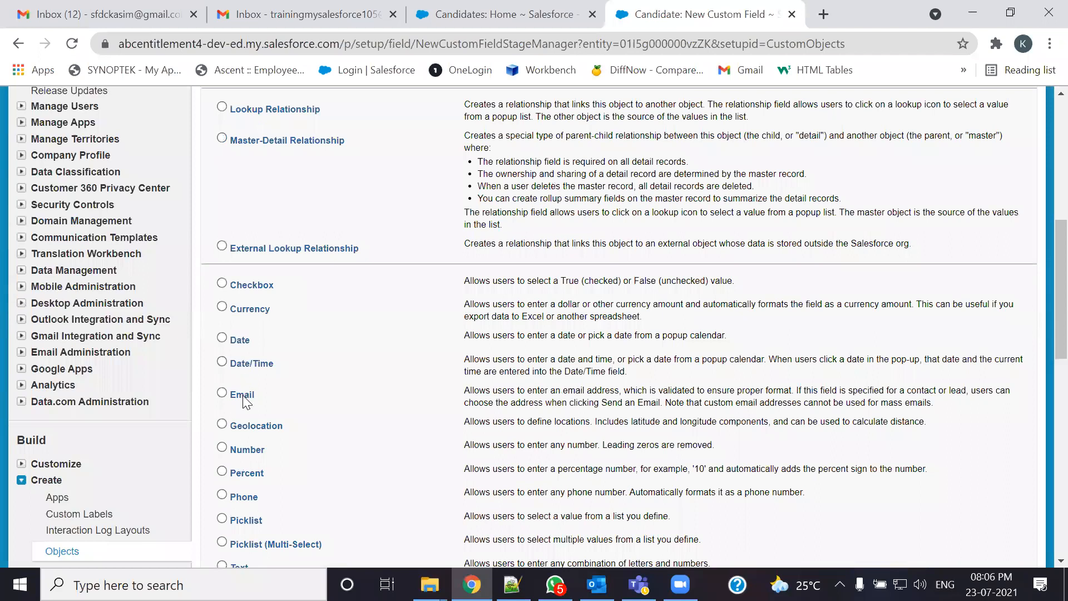
click(222, 435)
scroll(771, 406, down, 6)
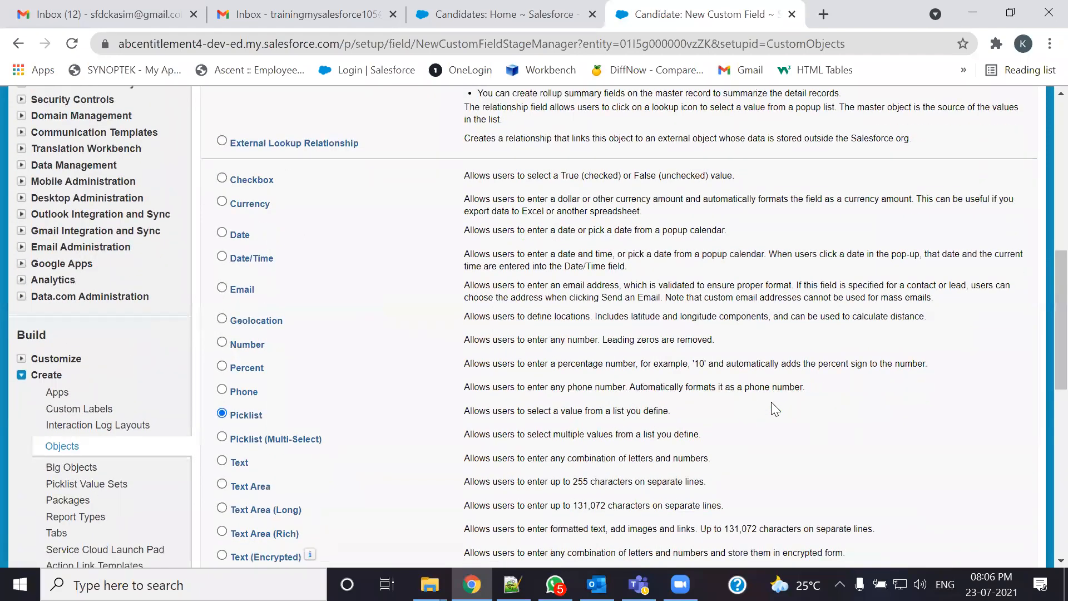
click(961, 343)
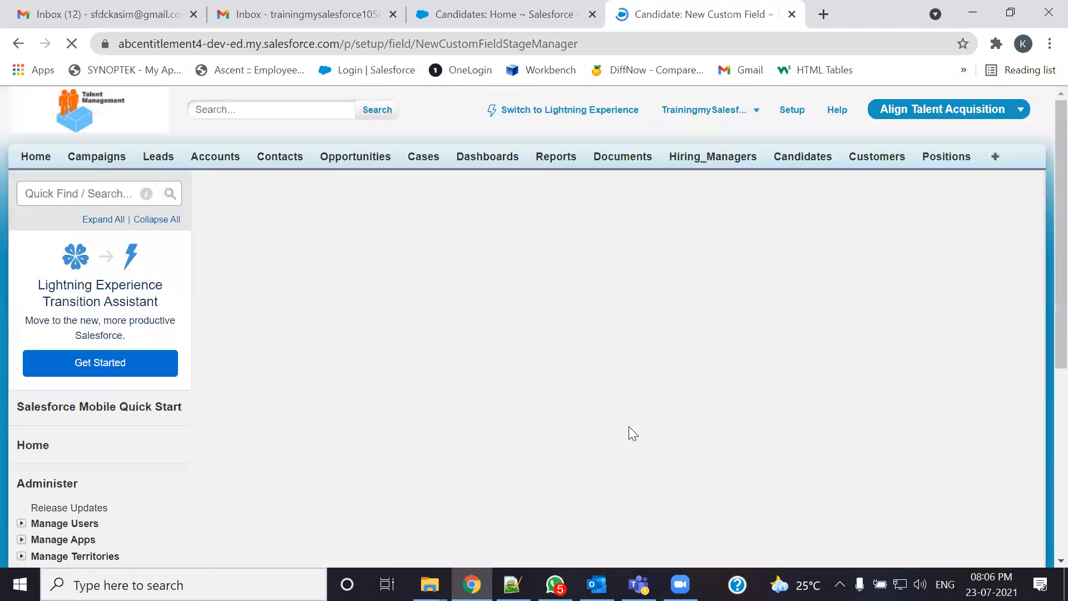
- Enter Location as the field label and choose to enter the picklist values separated by a new line
click(441, 318)
text(Location)
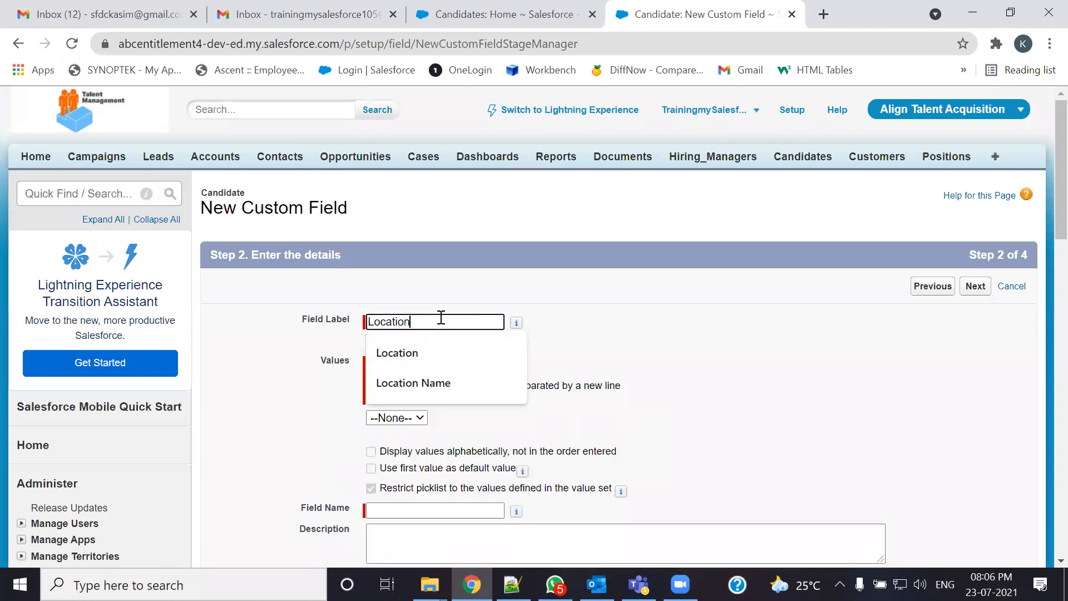
click(446, 358)
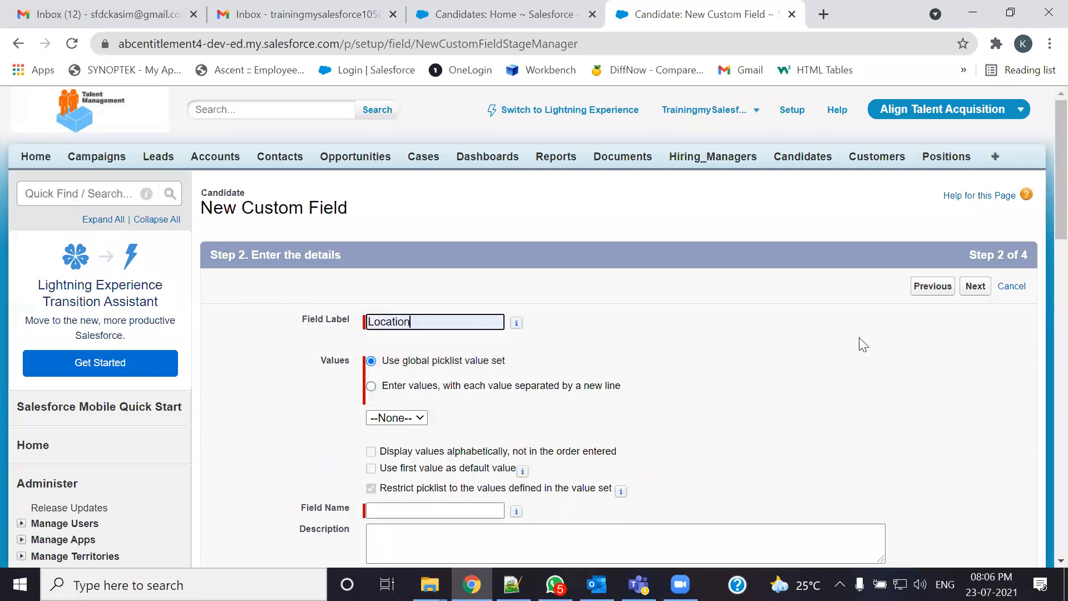
click(371, 386)
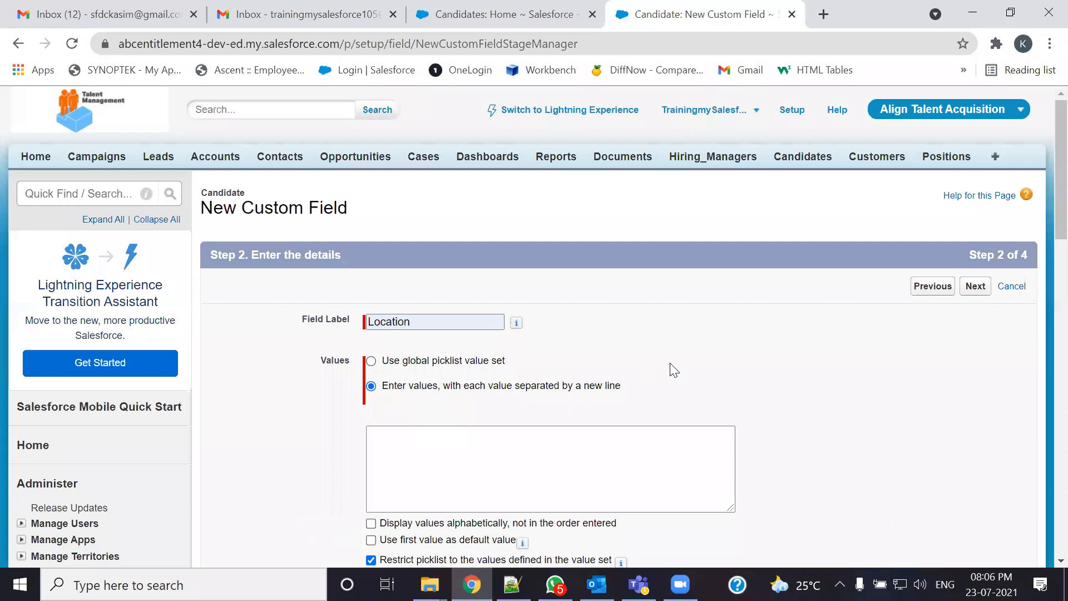
- Copy Hyderabad from the Candidate Location values in the Notepad++ specification and paste it as the first picklist value in Salesforce
key(alt+Tab)
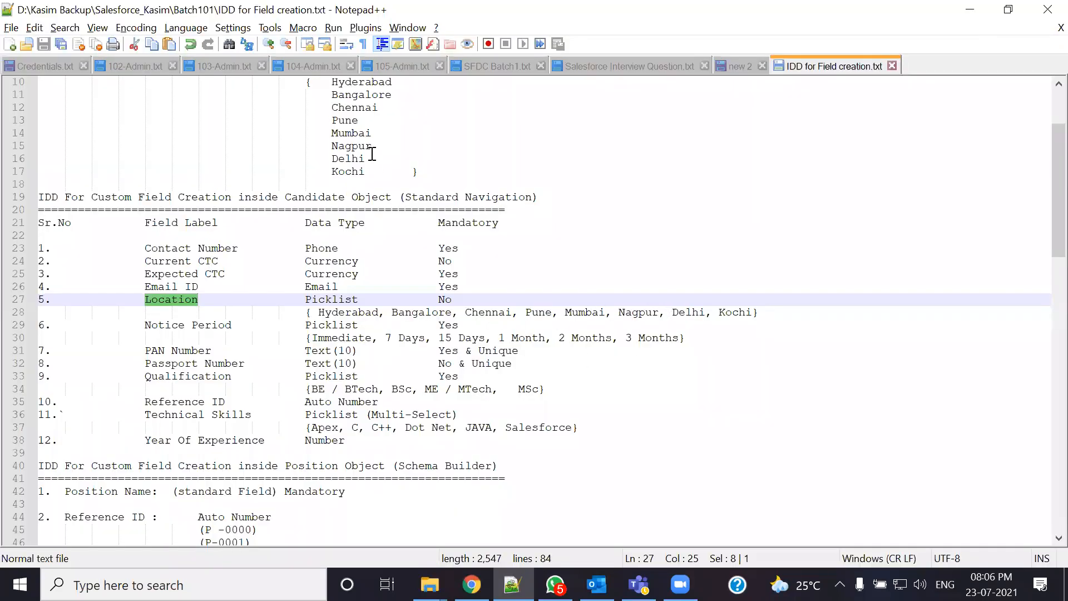
scroll(379, 174, up, 1)
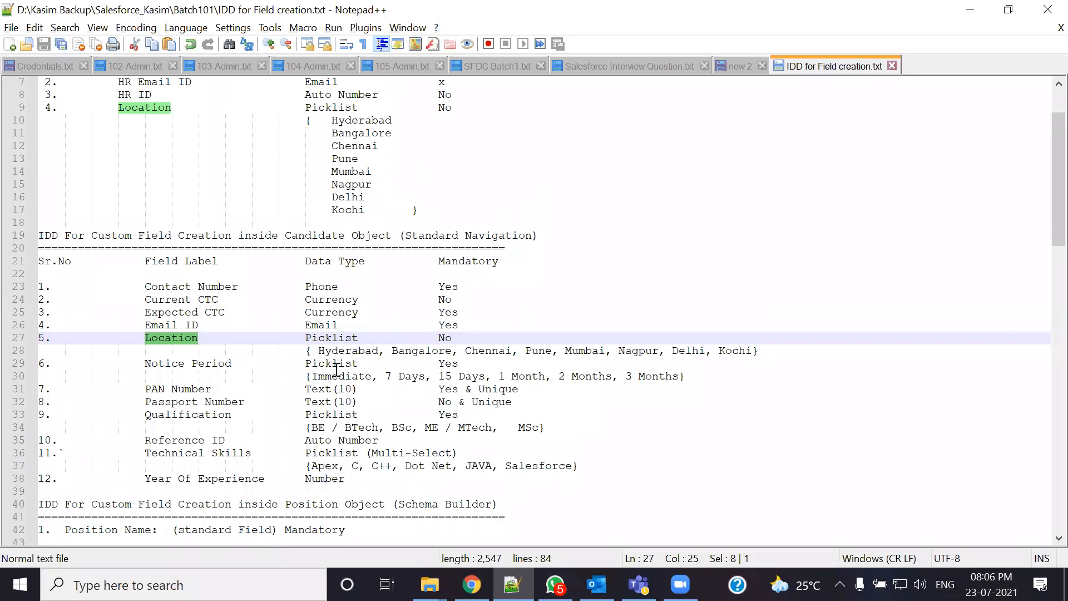
drag(319, 350, 379, 350)
key(ctrl+c)
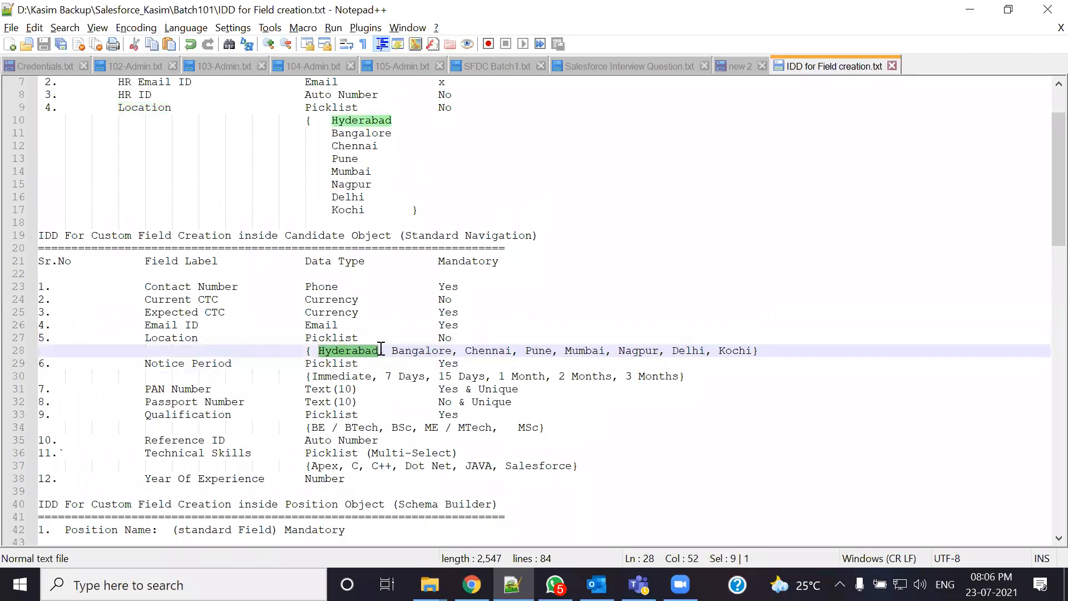
key(alt+Tab)
click(391, 430)
key(ctrl+v)
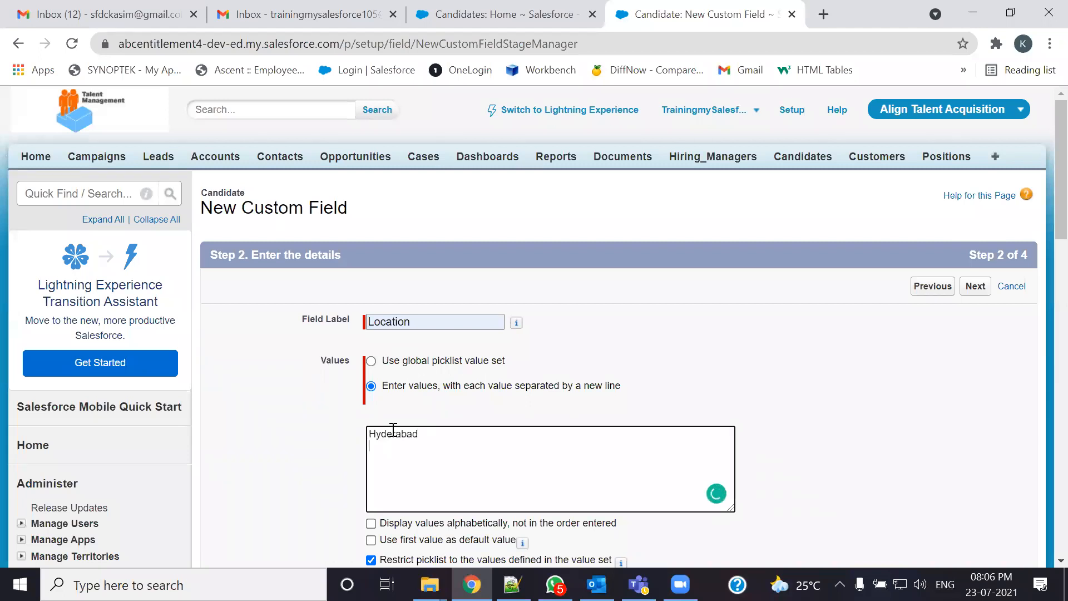
- Copy Bangalore from the Notepad++ specification and add it on a new line of the Location picklist values in Salesforce
key(alt+Tab)
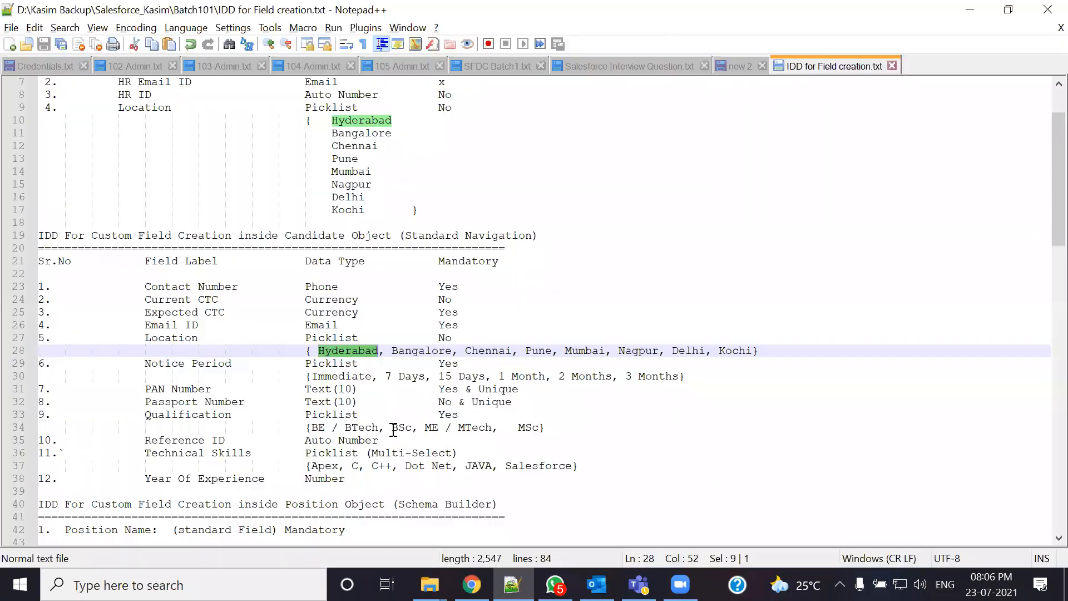
click(390, 350)
drag(391, 356, 454, 351)
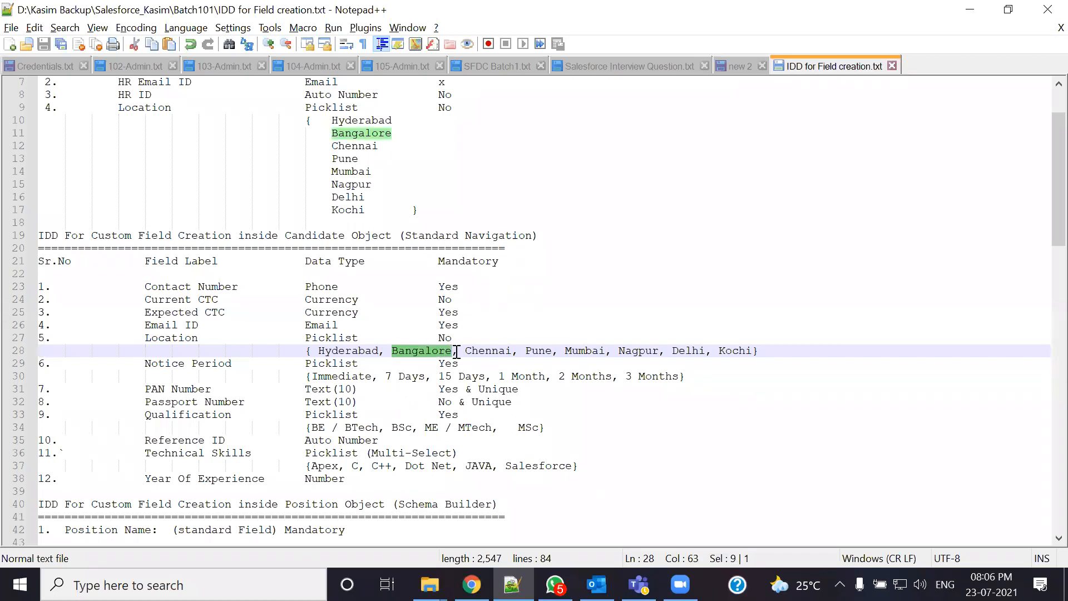
key(ctrl+c)
key(alt+Tab)
scroll(606, 361, down, 5)
key(Return)
key(ctrl+v)
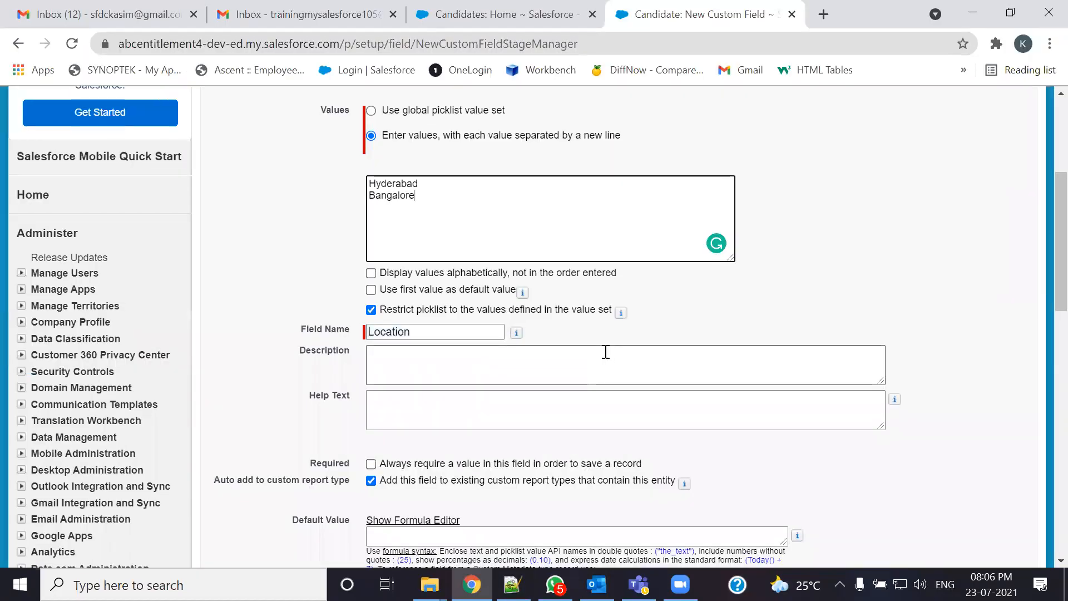
- Copy Chennai from the Notepad++ specification and add it below Bangalore in the Location picklist values in Salesforce
key(alt+Tab)
drag(465, 351, 510, 347)
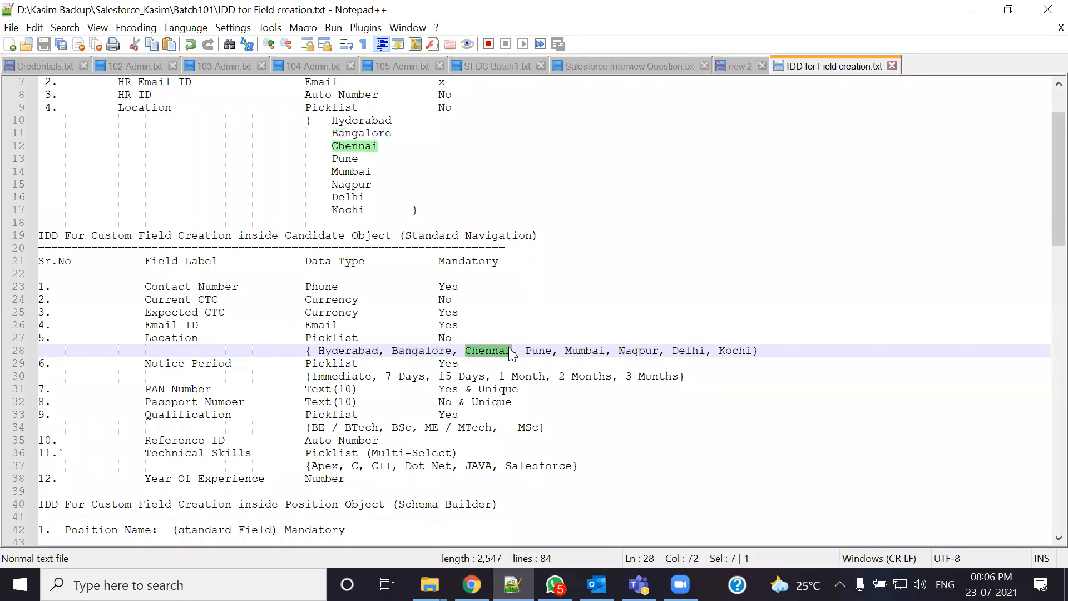
key(ctrl+c)
key(alt+Tab)
key(ctrl+v)
- Copy Pune from the Notepad++ specification and add it below Chennai in the Location picklist values in Salesforce
key(alt+Tab)
drag(526, 351, 554, 361)
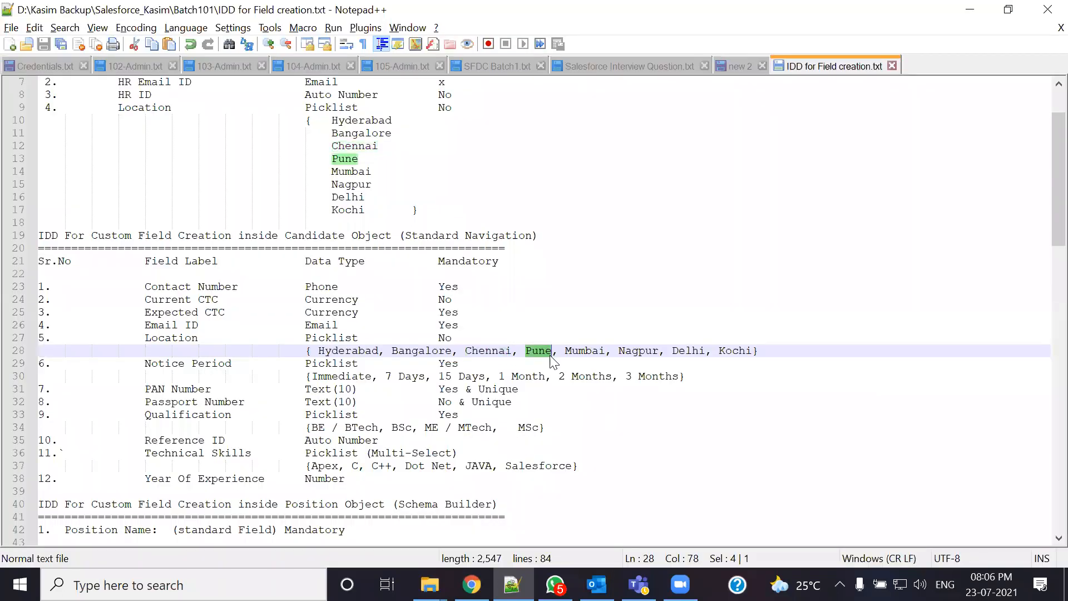
key(ctrl+c)
key(alt+Tab)
key(ctrl+v)
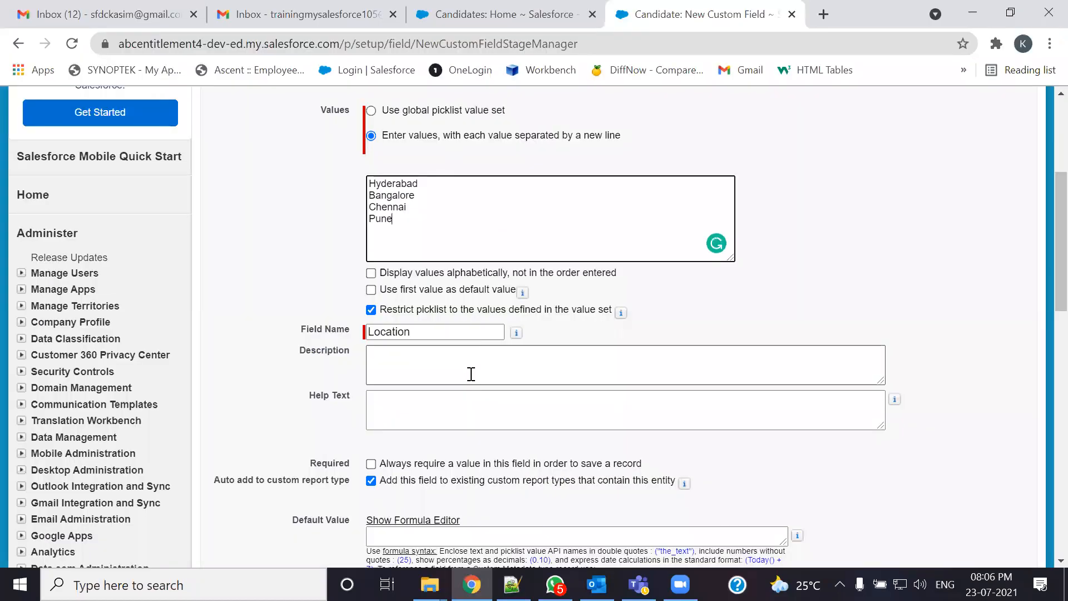
- Copy Mumbai from the Notepad++ specification and add it below Pune in the Location picklist values in Salesforce
key(alt+Tab)
drag(566, 350, 606, 353)
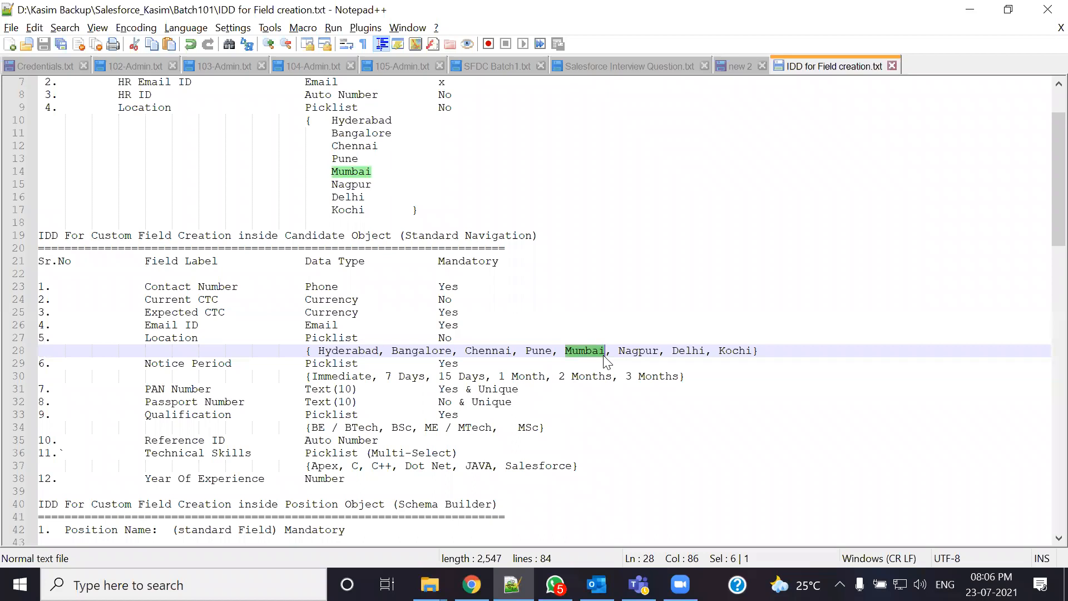
key(ctrl+c)
key(alt+Tab)
key(ctrl+v)
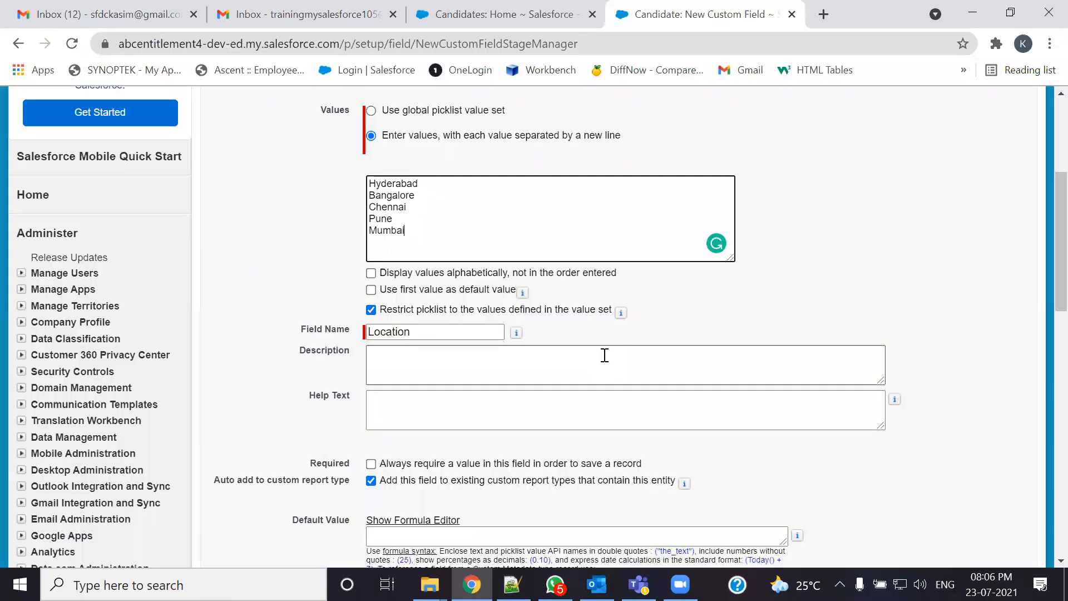
- Copy Nagpur from the Notepad++ specification and add it below Mumbai in the Location picklist values in Salesforce
key(alt+Tab)
drag(618, 351, 660, 362)
key(ctrl+c)
key(alt+Tab)
key(Return)
key(ctrl+v)
- Copy Delhi from the Notepad++ specification and add it below Nagpur in the Location picklist values in Salesforce
key(alt+Tab)
drag(674, 352, 707, 354)
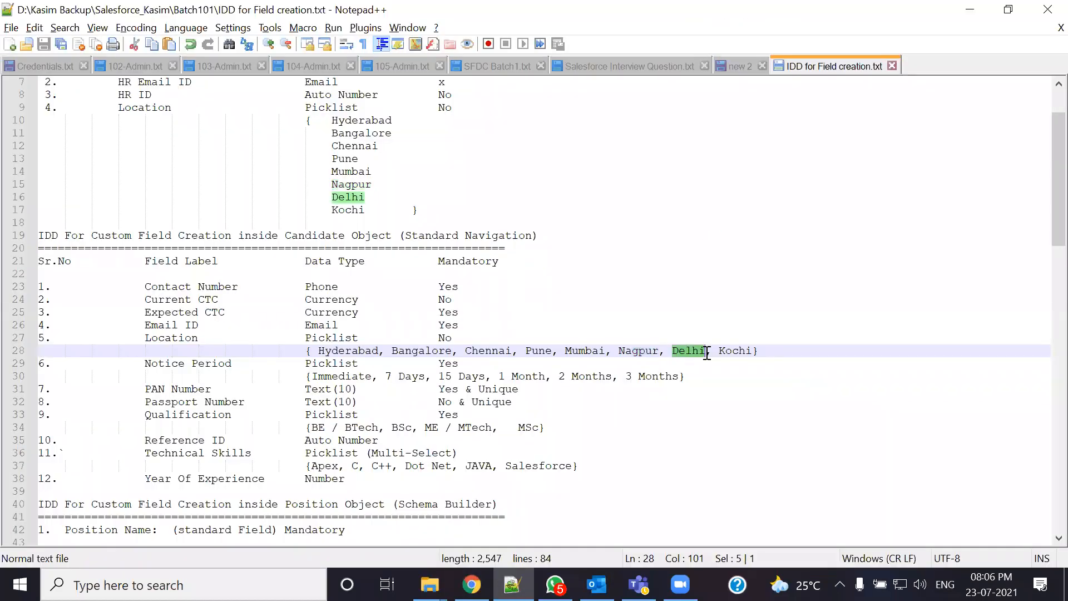
key(alt+Tab)
key(Return)
key(ctrl+v)
key(Return)
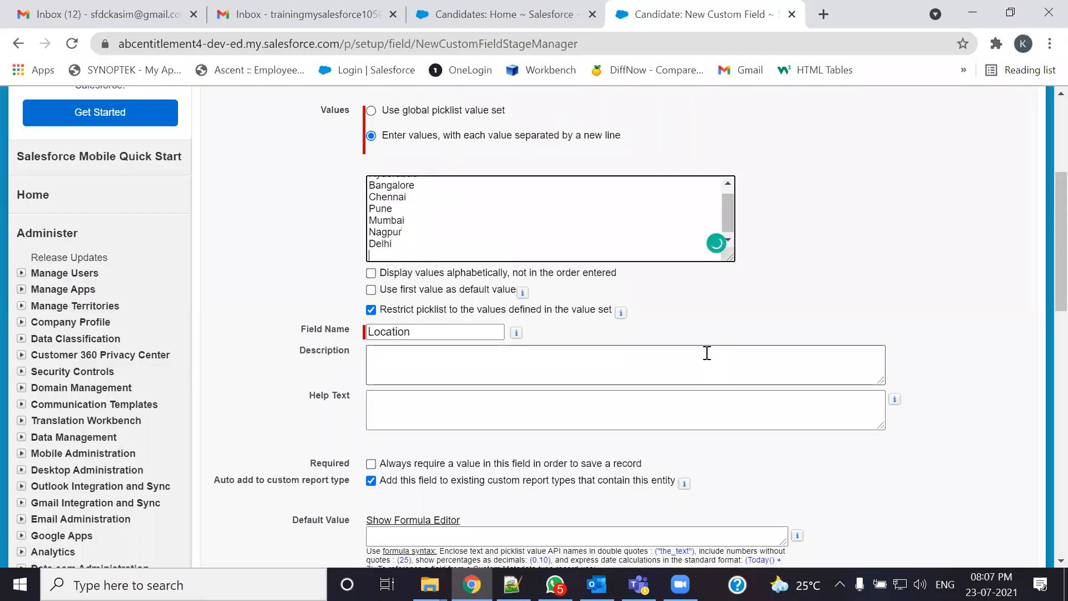
- Copy Kochi from the Notepad++ specification and add it as the last Location picklist value in Salesforce
key(alt+Tab)
drag(719, 351, 751, 351)
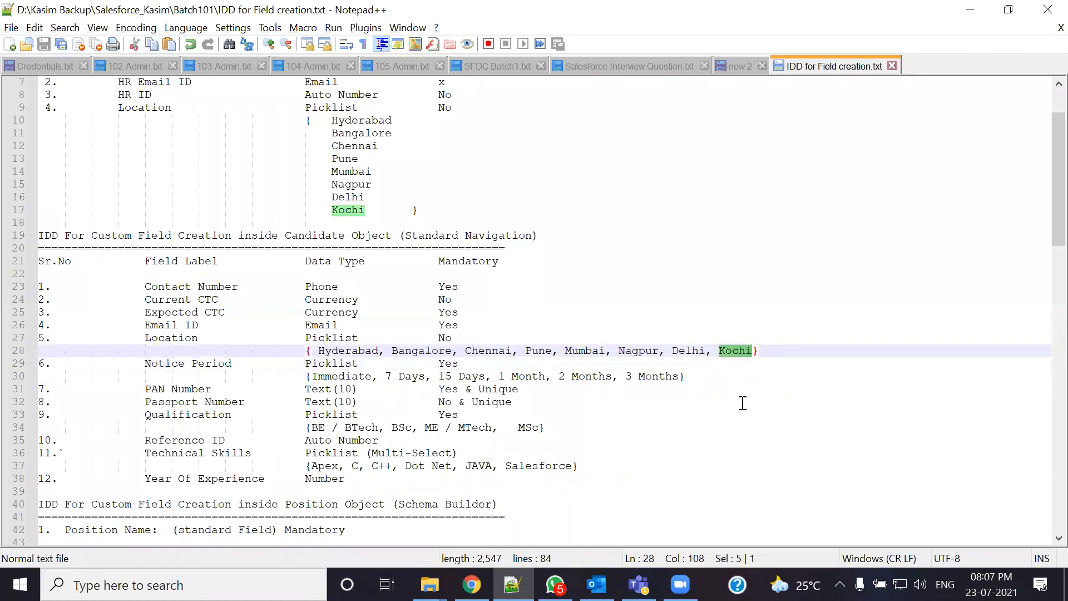
key(alt+Tab)
key(ctrl+v)
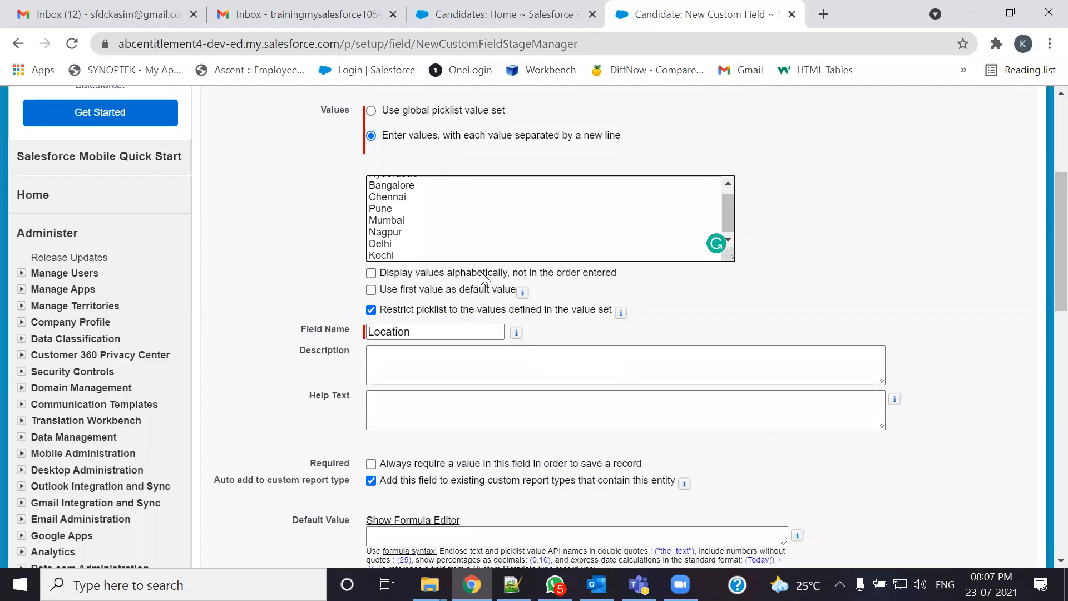
- Set the Location values to display alphabetically and, after checking the Mandatory column in the Notepad++ specification, continue to field-level security in Salesforce
click(371, 273)
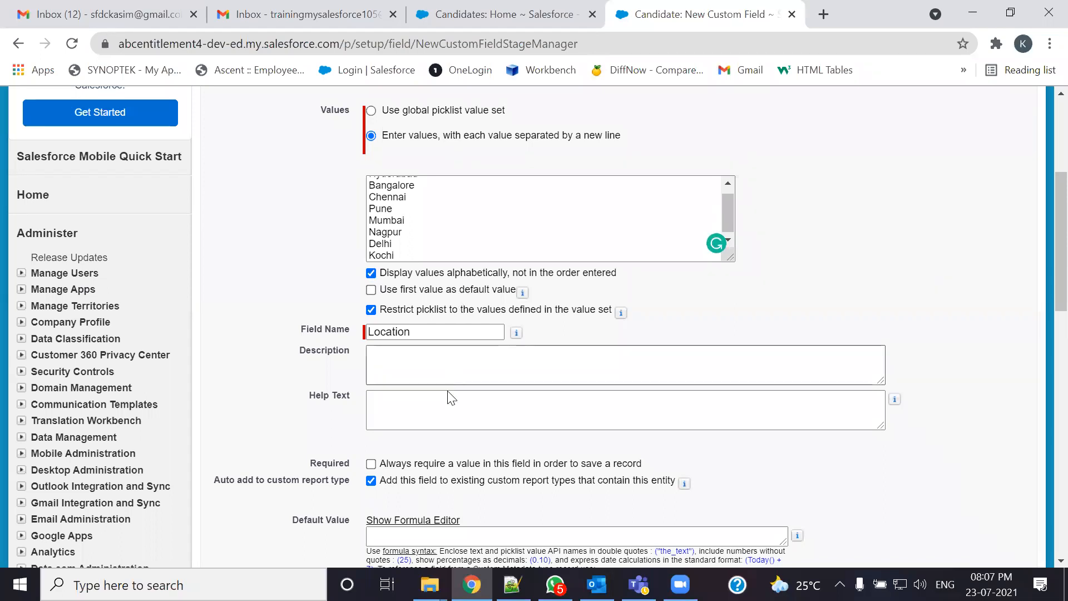
scroll(428, 445, down, 1)
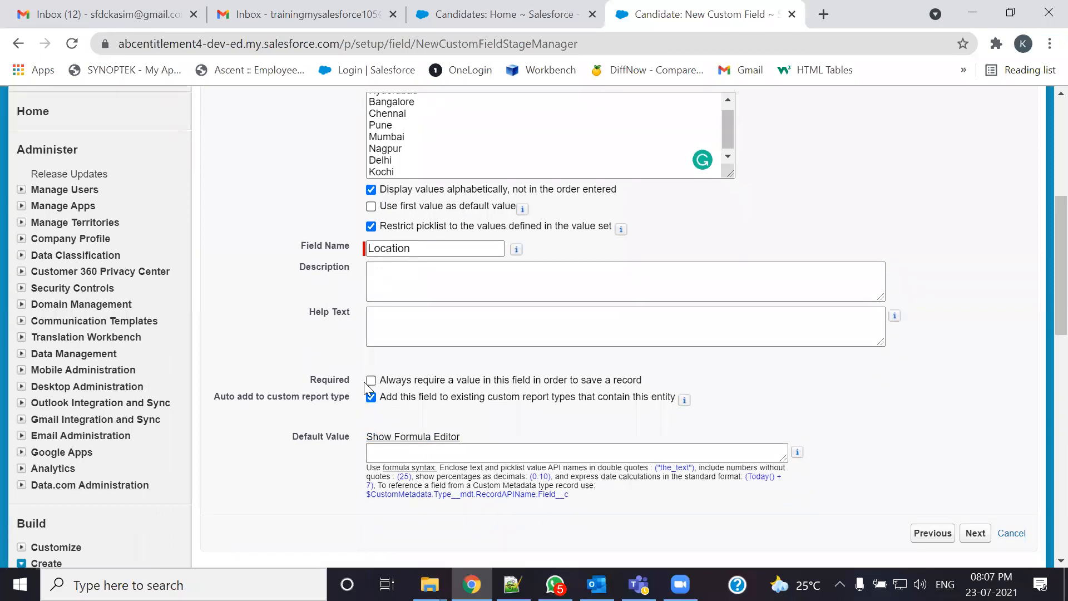
key(alt+Tab)
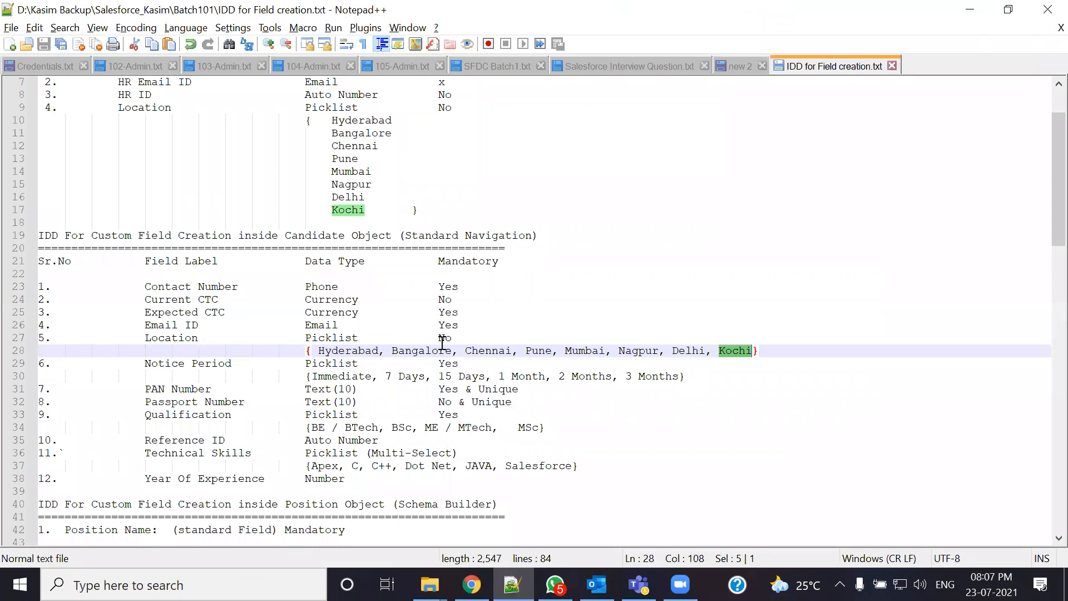
double_click(443, 339)
key(alt+Tab)
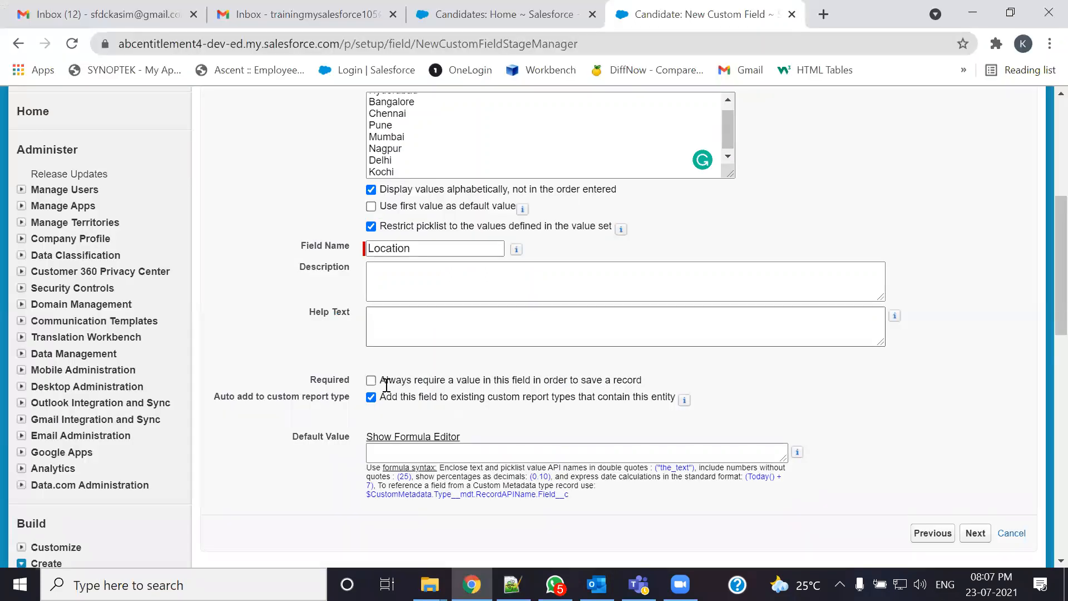
click(976, 534)
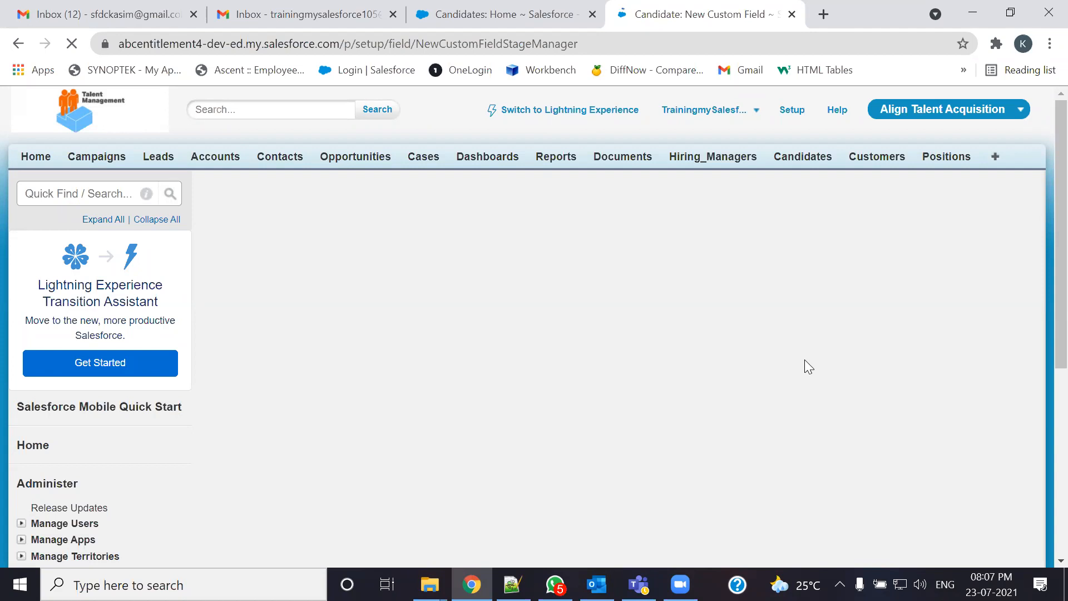
- Open speedtest.tikona.in in a new browser tab and start the broadband speed test
click(821, 11)
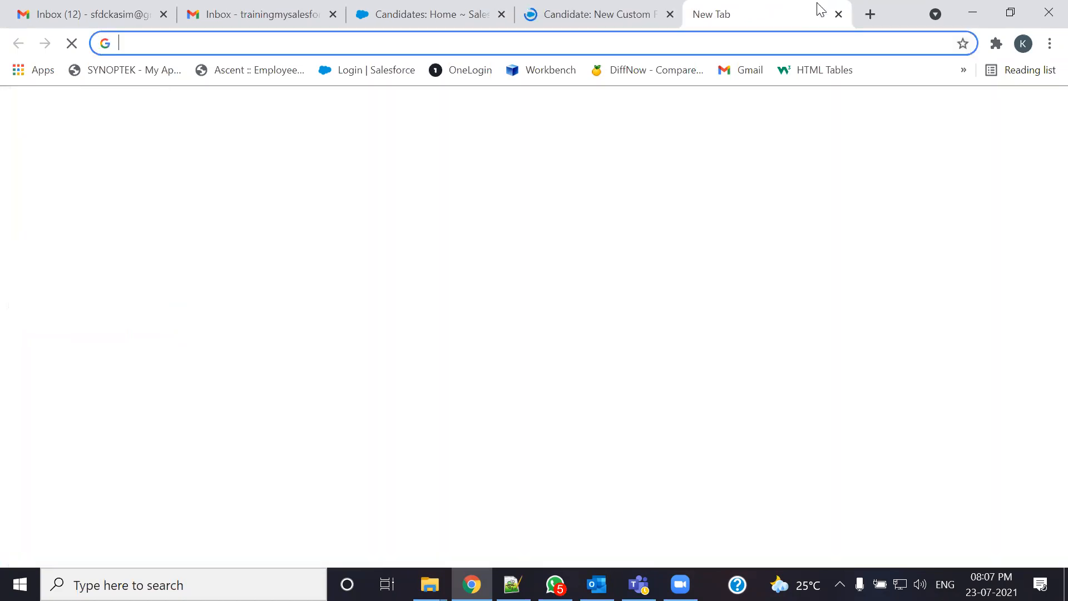
text(speedtest.tikona.in)
key(Return)
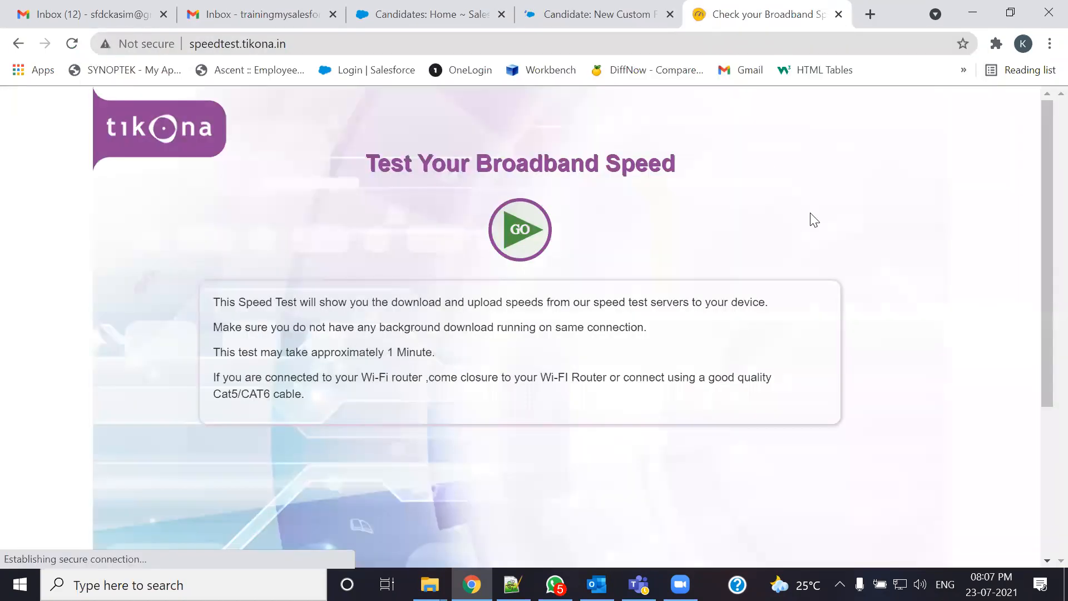
click(520, 229)
- Return to the Salesforce Location field, make it visible to all profiles and save it on the Candidate Layout
click(565, 14)
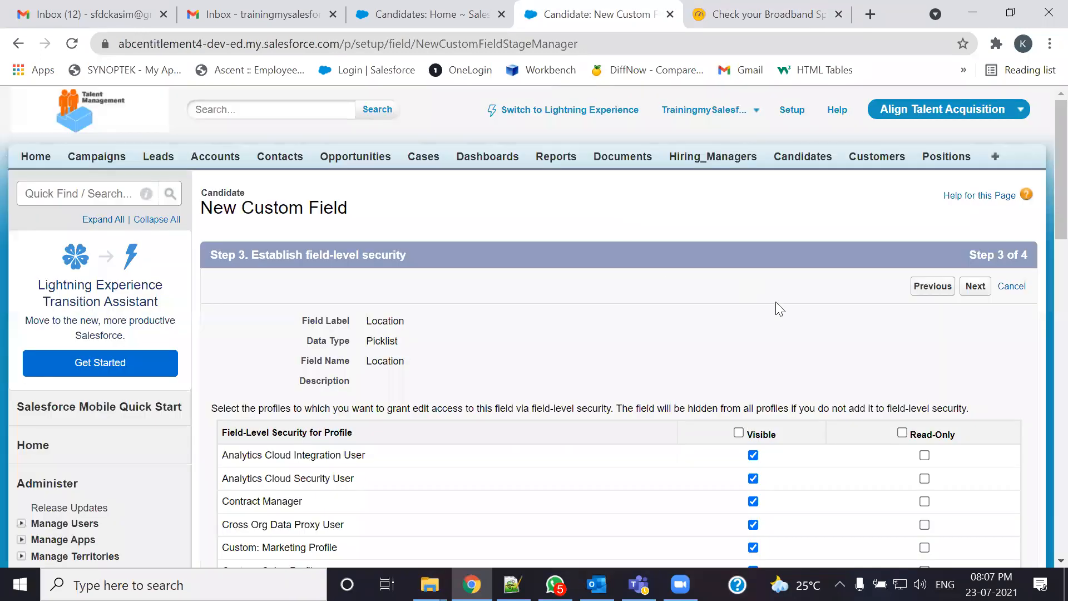
click(739, 432)
click(980, 286)
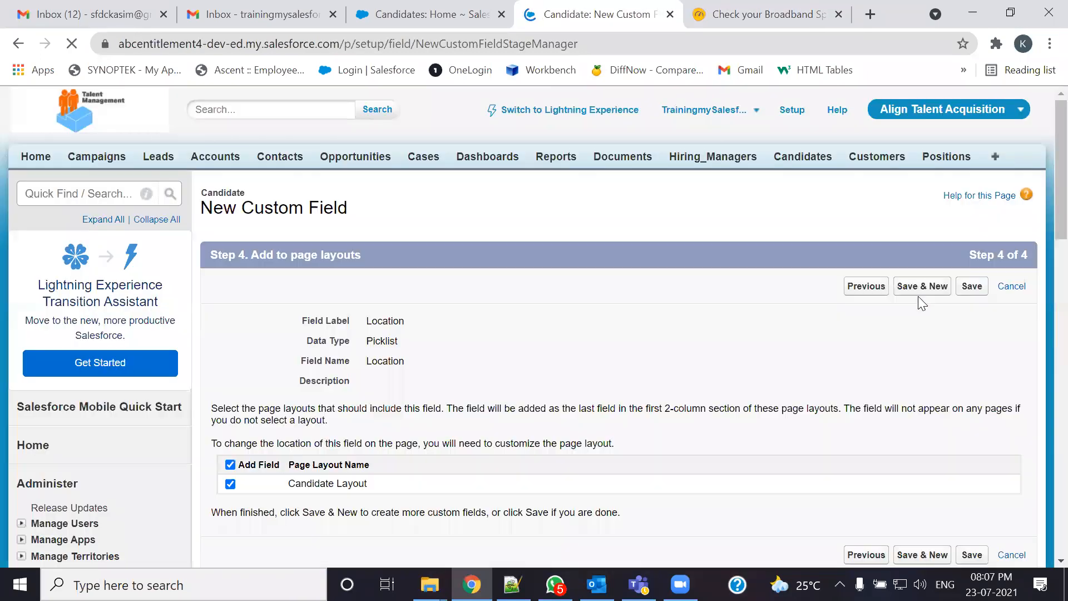
scroll(922, 304, down, 4)
click(971, 306)
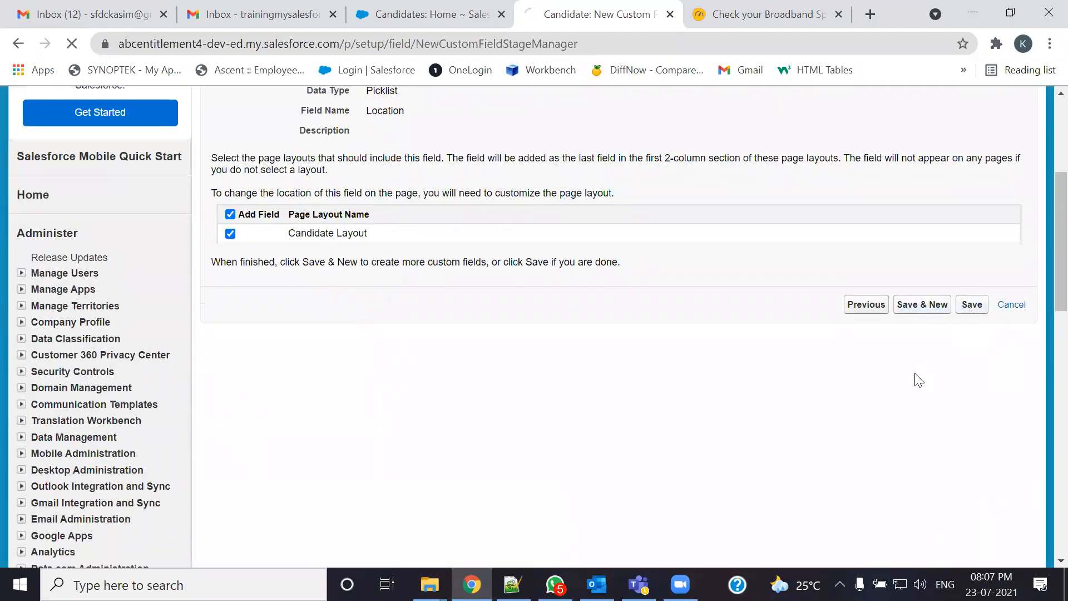
- Look up Notice Period in the Notepad++ specification and start a new Candidate custom field in Salesforce with the Picklist data type
scroll(912, 361, down, 6)
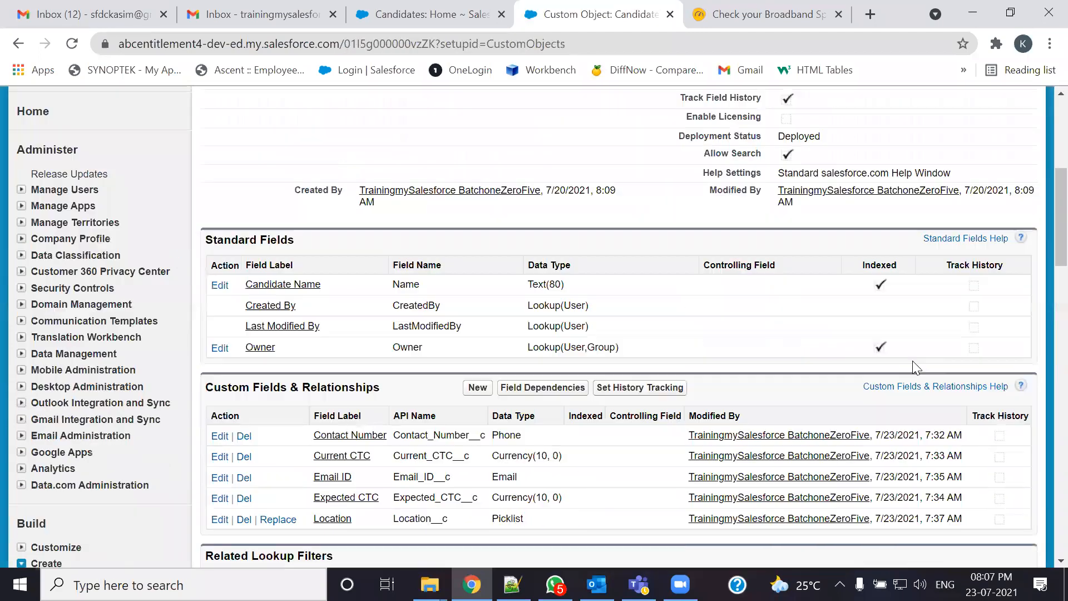
key(alt+Tab)
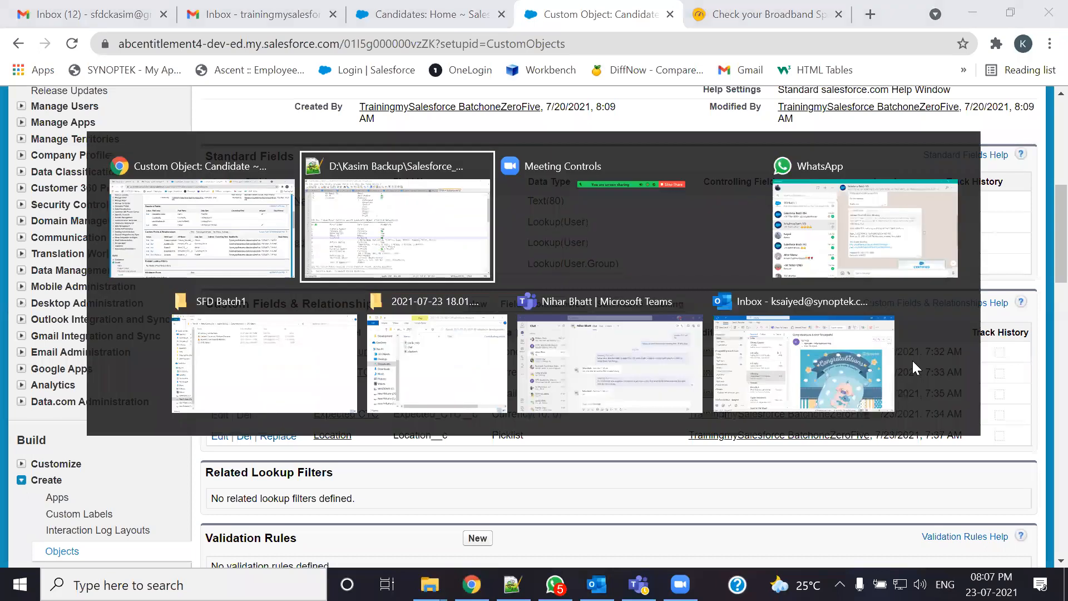
drag(146, 365, 243, 366)
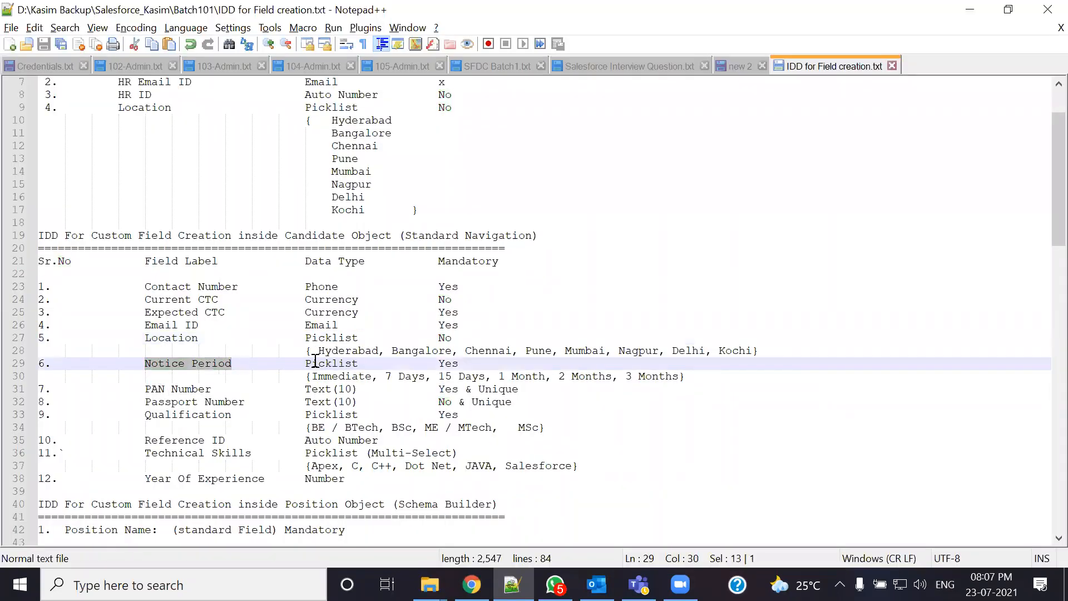
key(alt+Tab)
click(477, 304)
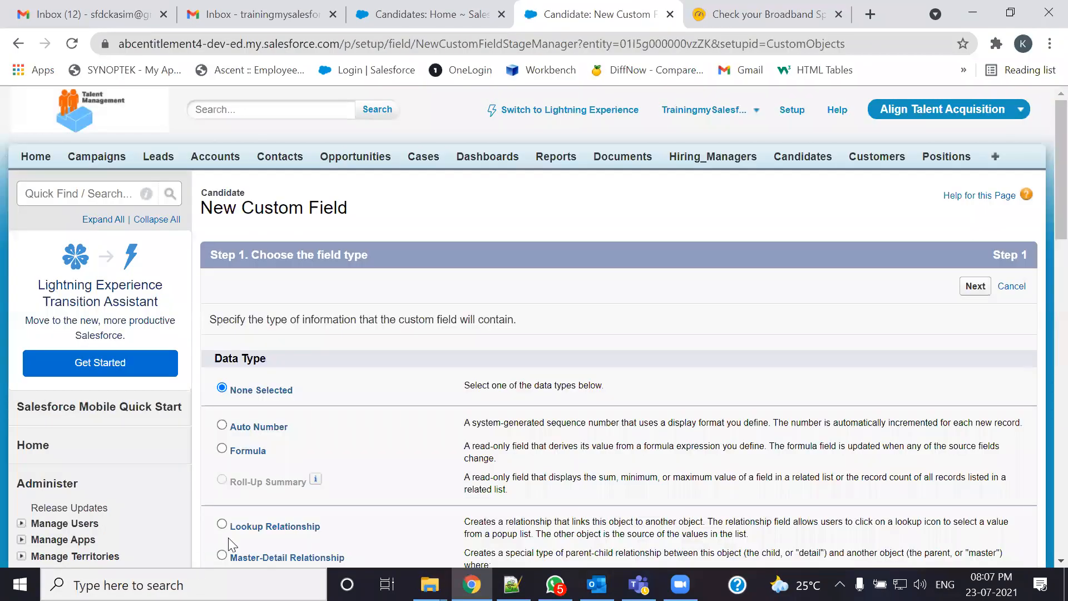
scroll(286, 494, down, 4)
scroll(277, 423, down, 1)
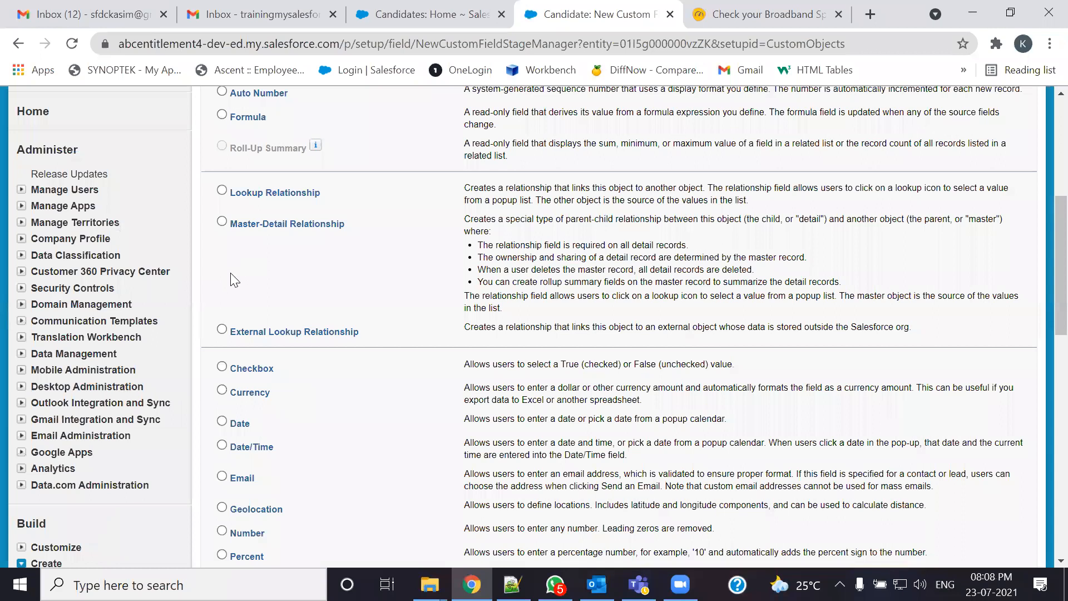
scroll(244, 434, down, 2)
click(223, 433)
scroll(352, 440, down, 3)
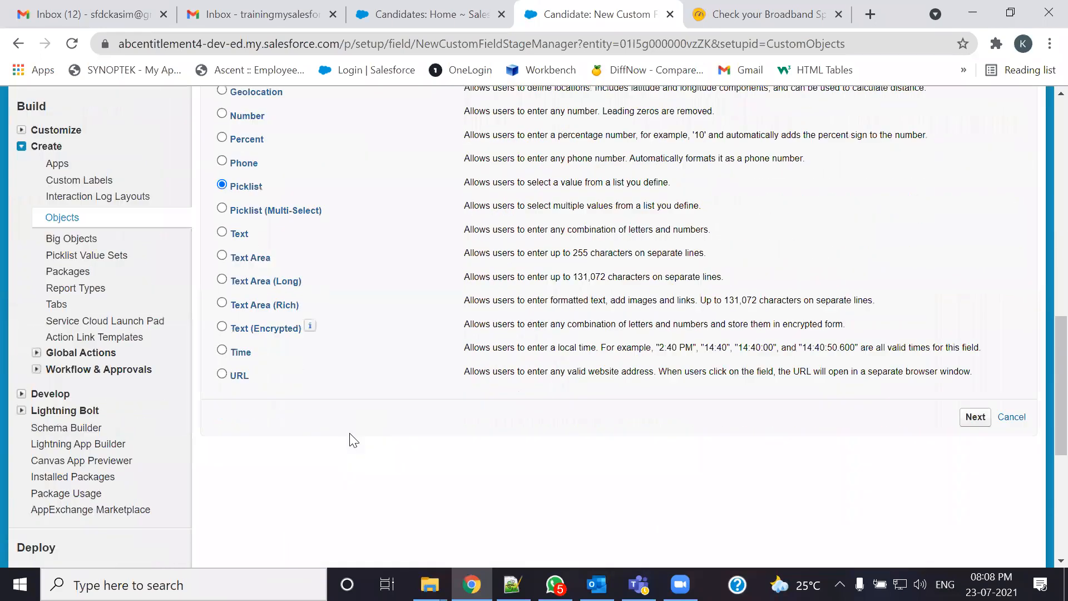
click(976, 417)
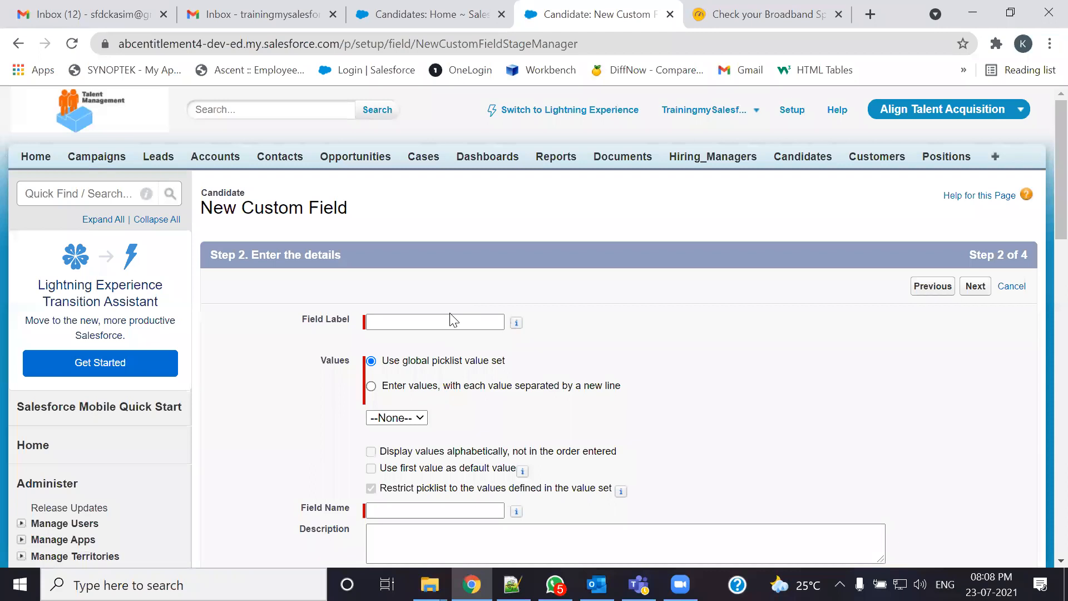
- Label the new field Notice Period and choose to enter its picklist values separated by new lines
click(454, 321)
text(Notice Period)
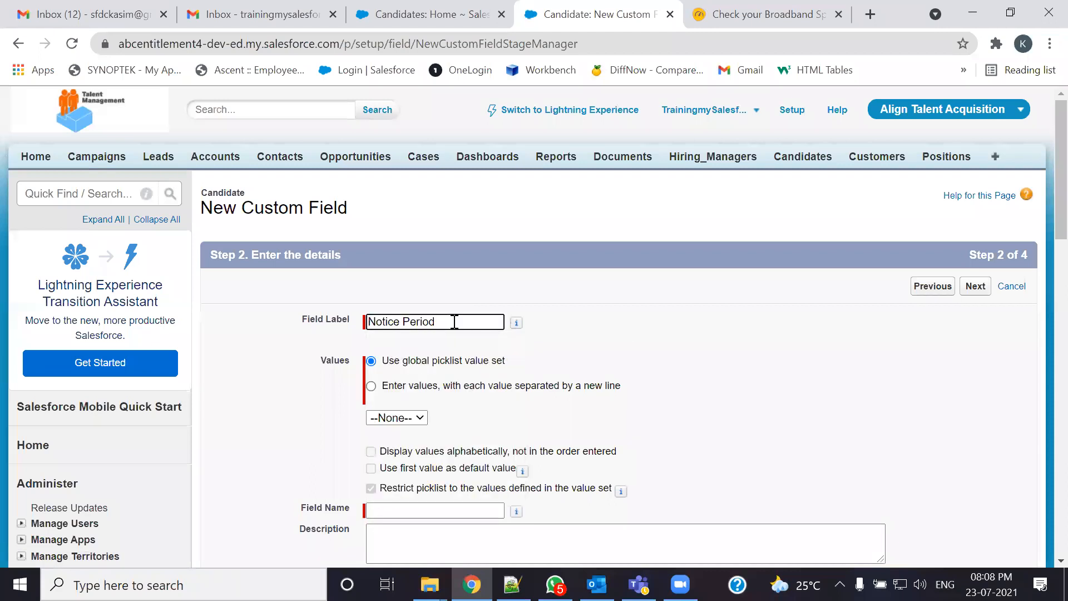
click(376, 390)
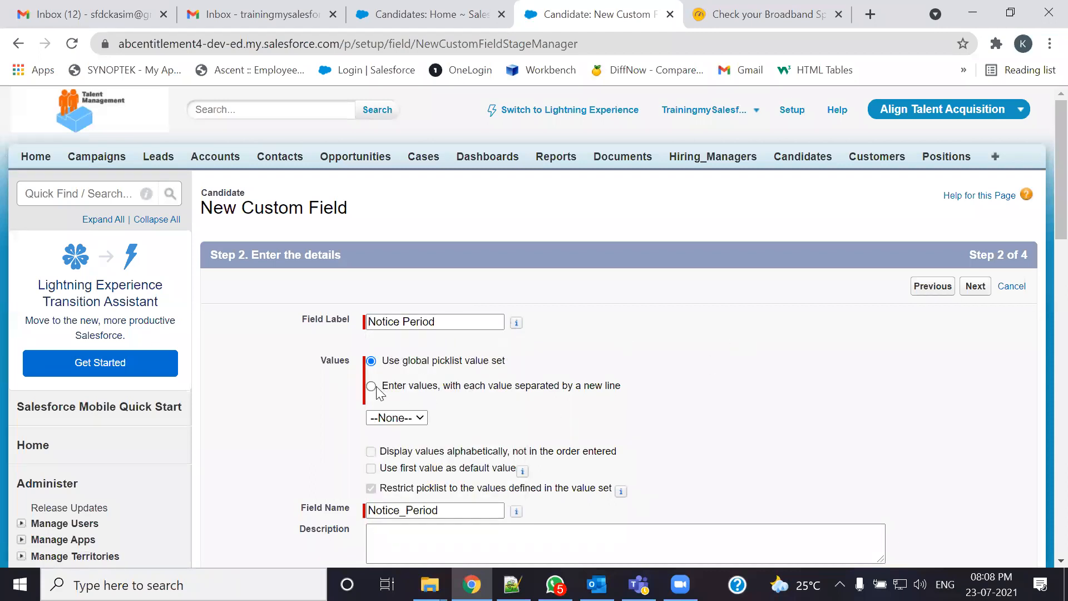
click(378, 390)
- Copy Immediate from the Notepad++ specification and paste it as the first Notice Period picklist value in Salesforce
key(alt+Tab)
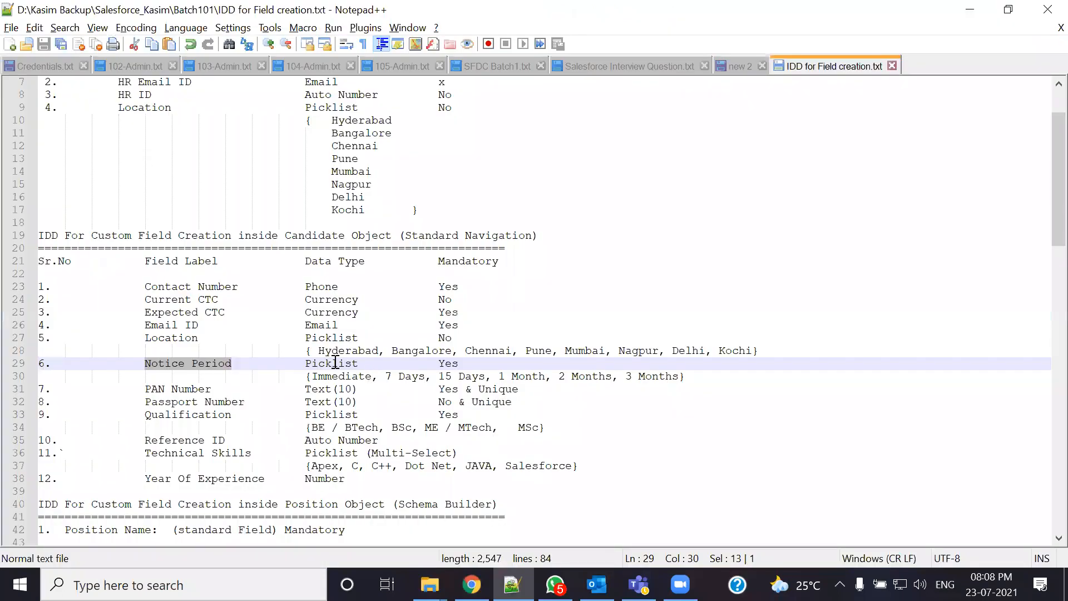
drag(315, 377, 372, 377)
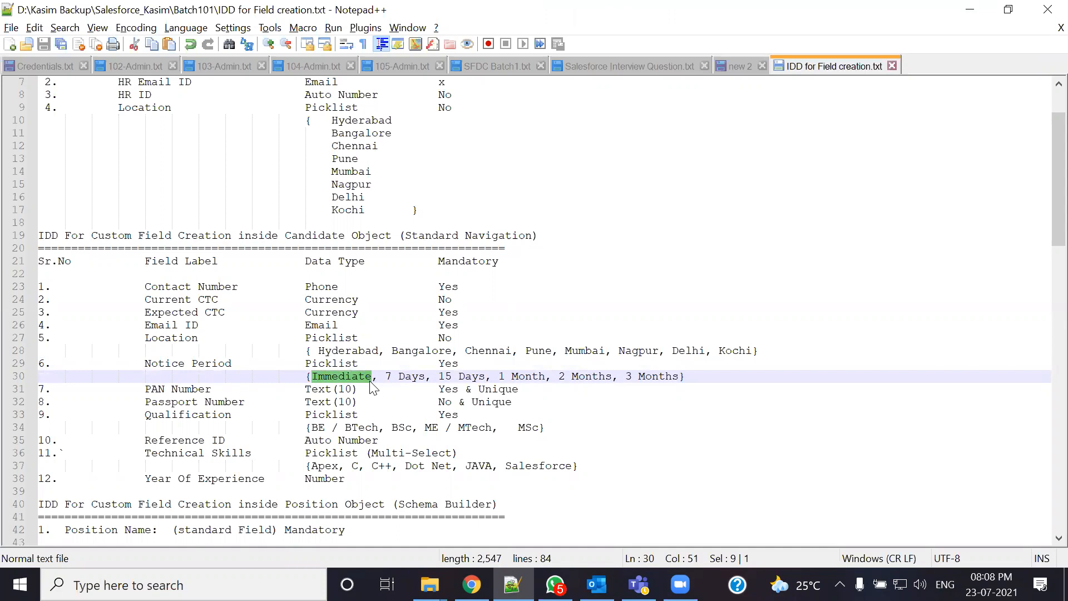
key(ctrl+c)
key(alt+Tab)
click(390, 429)
key(ctrl+v)
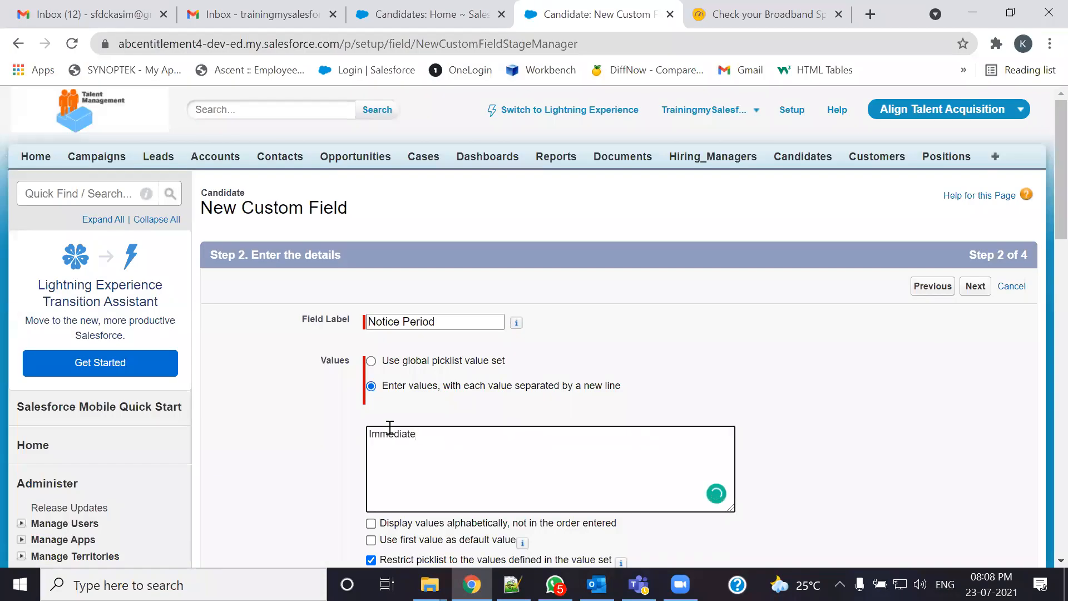
- Copy 7 Days from the Notepad++ specification and add it below Immediate in the Notice Period values in Salesforce
key(alt+Tab)
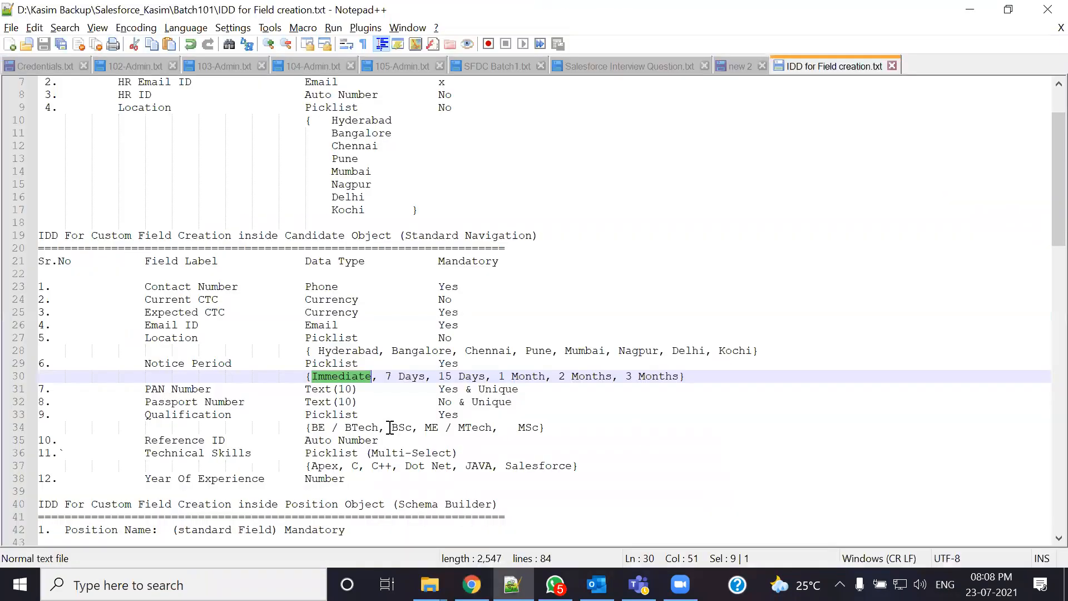
click(387, 375)
shift+click(427, 377)
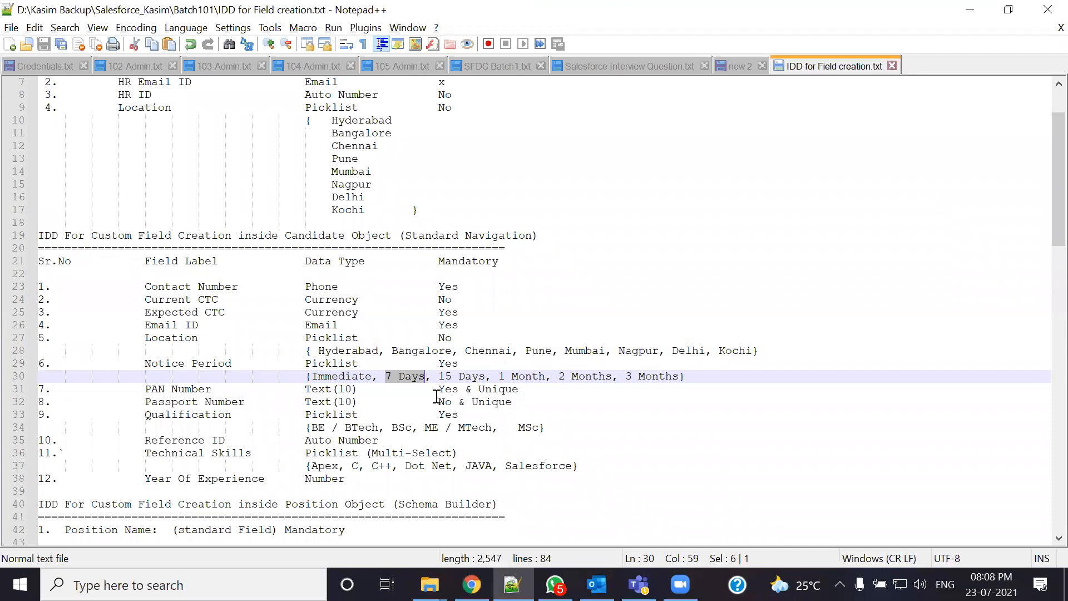
key(ctrl+c)
key(alt+Tab)
key(ctrl+v)
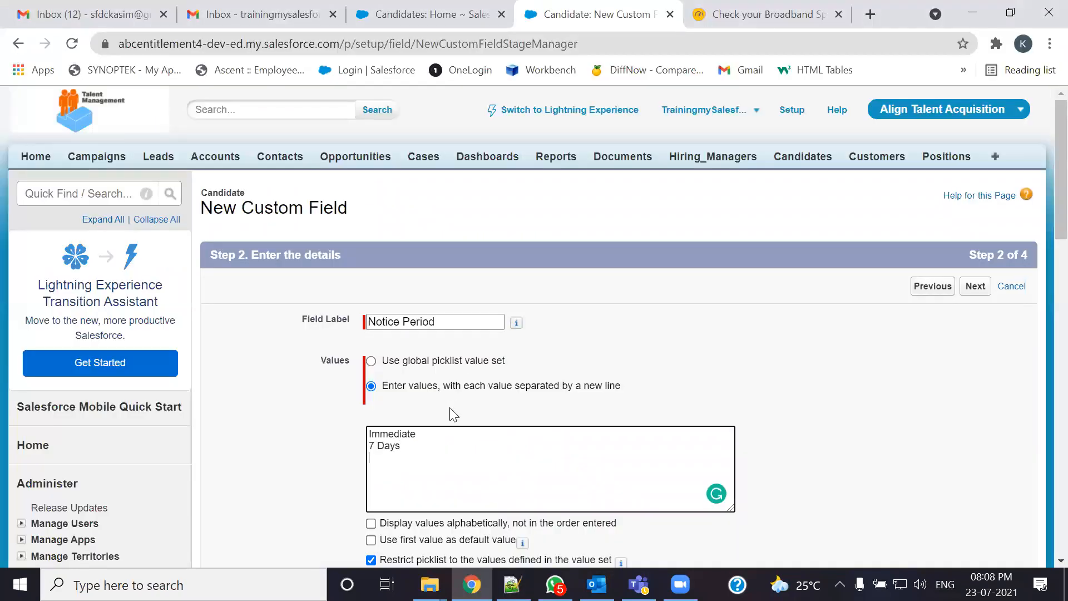
- Copy 15 Days from the Notepad++ specification and add it below 7 Days in the Notice Period values in Salesforce
key(alt+Tab)
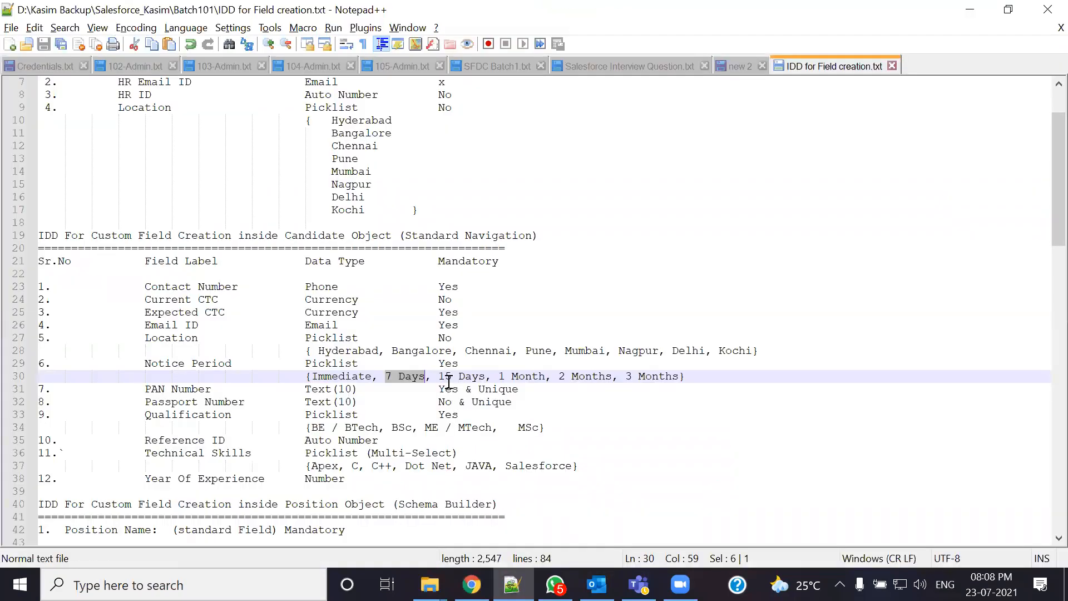
drag(439, 377, 487, 377)
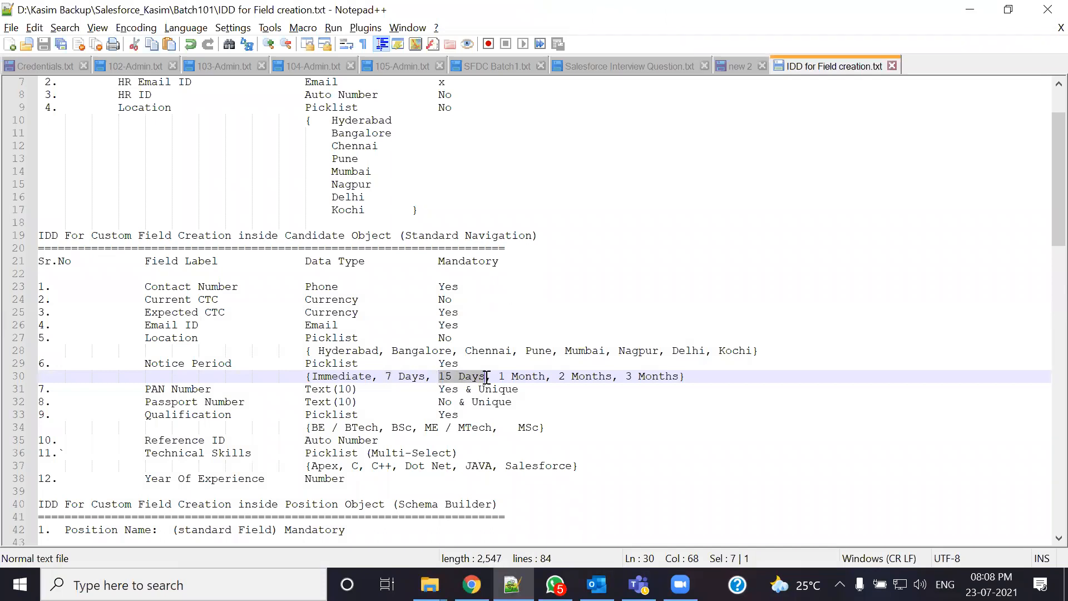
key(ctrl+c)
key(alt+Tab)
key(ctrl+v)
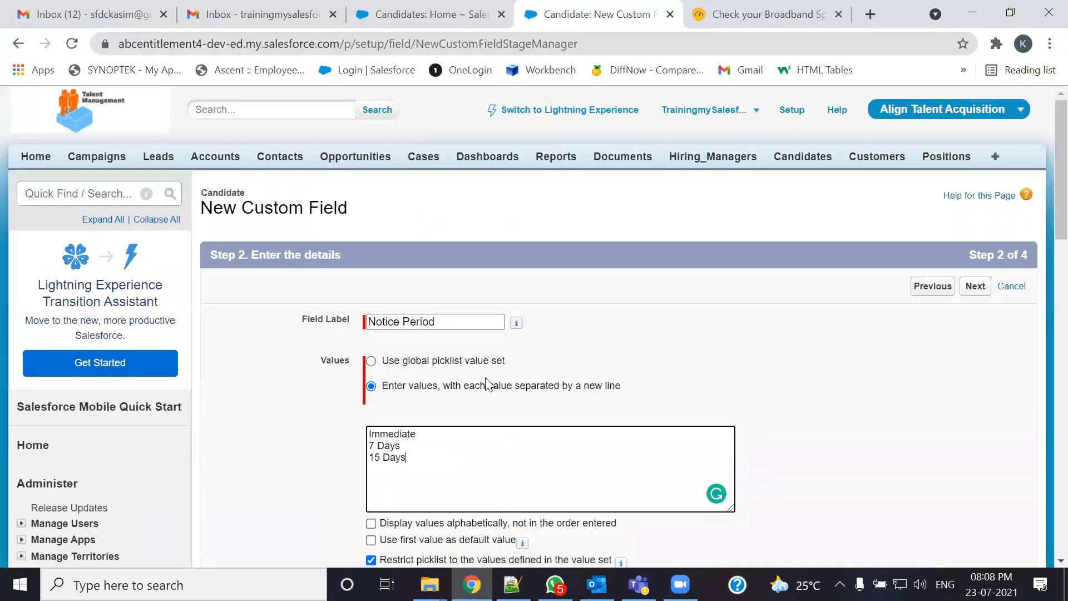
key(alt+Tab)
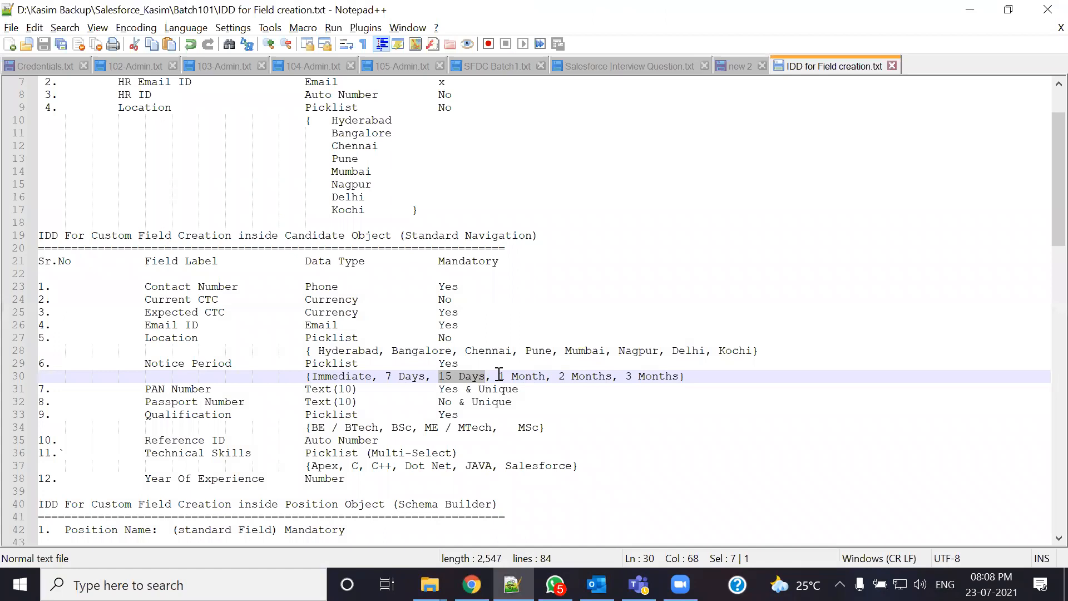
scroll(499, 375, up, 2)
scroll(499, 375, down, 2)
key(alt+Tab)
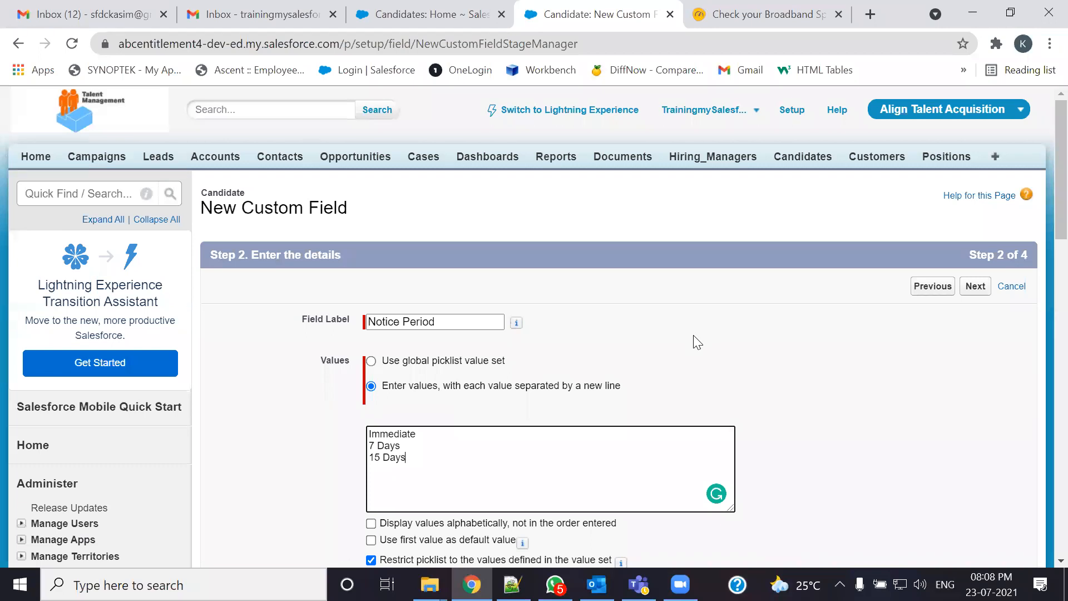
scroll(697, 342, down, 1)
scroll(697, 342, up, 1)
click(399, 10)
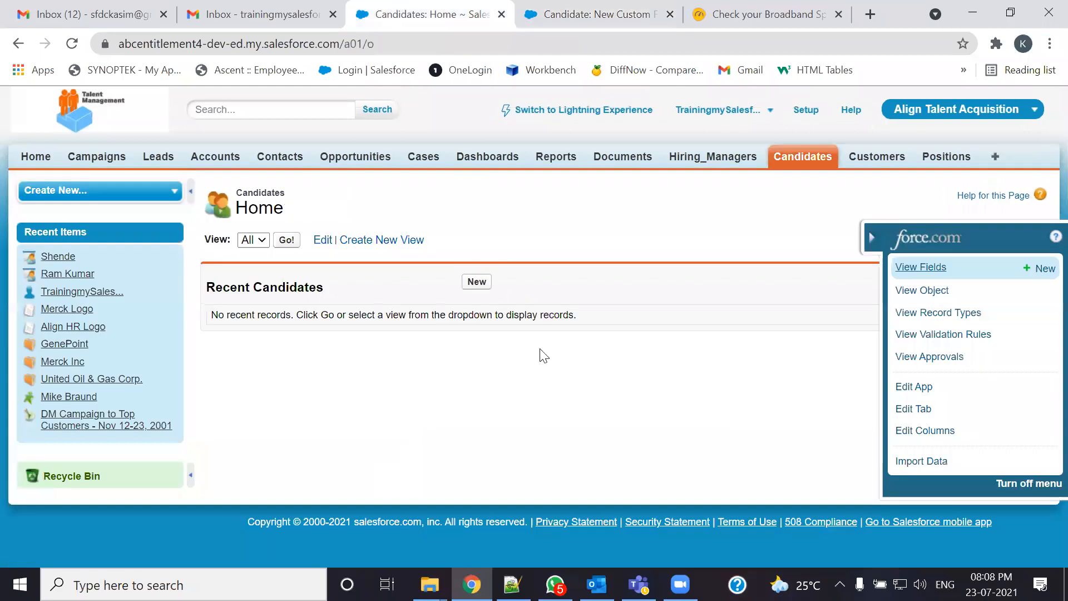
click(619, 19)
key(alt+Tab)
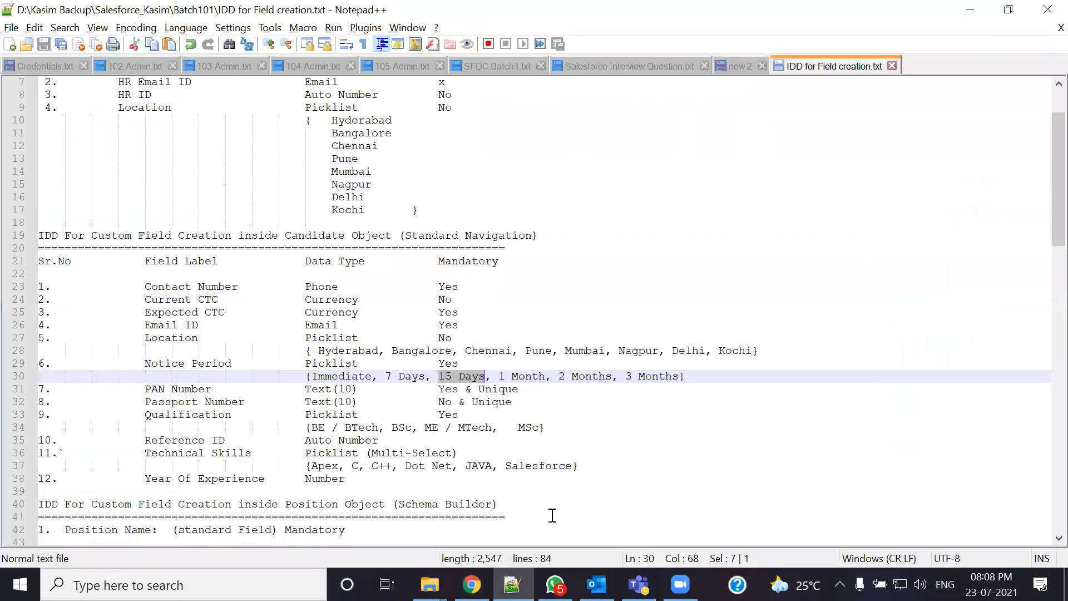
key(alt+Tab)
- Copy 1 Month from the Notepad++ specification and add it below 15 Days in the Notice Period values in Salesforce
key(alt+Tab)
drag(501, 376, 546, 376)
key(alt+Tab)
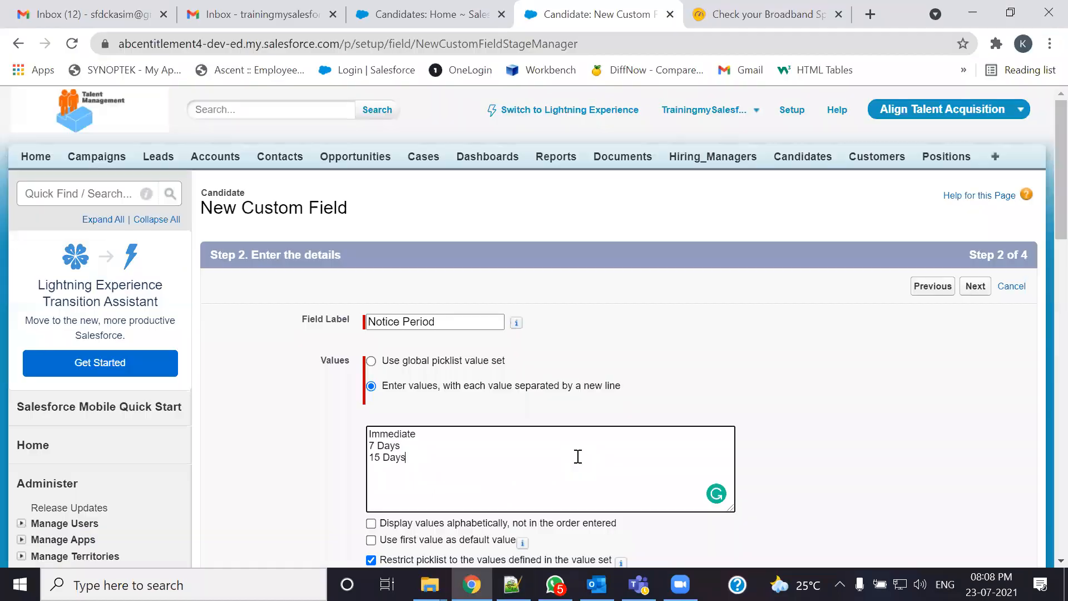
key(Return)
key(ctrl+v)
- Copy 2 Months from the Notepad++ specification and add it below 1 Month in the Notice Period values in Salesforce
key(alt+Tab)
drag(559, 376, 611, 377)
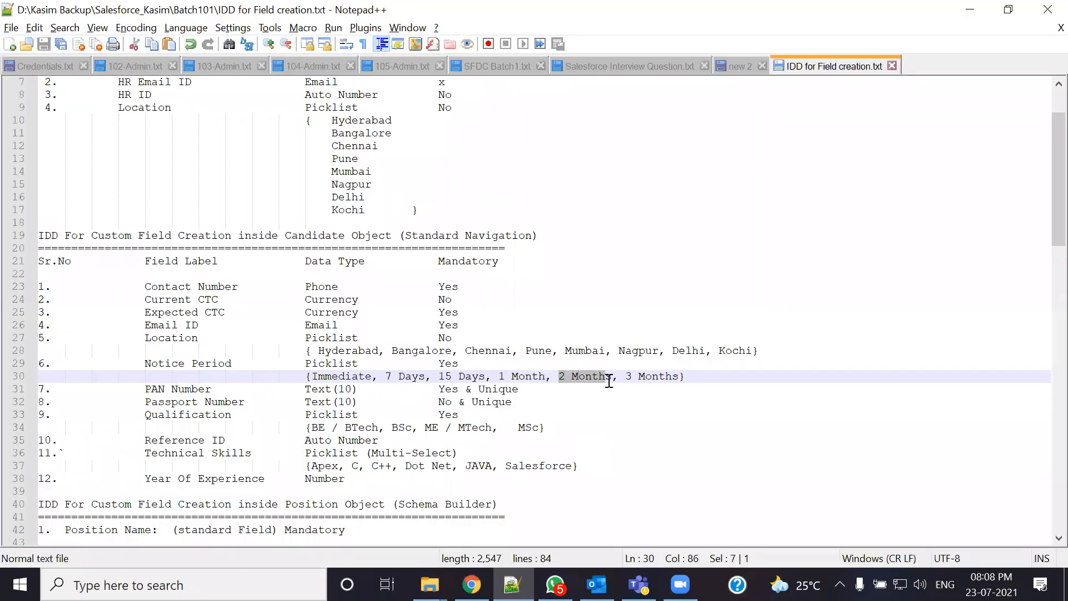
key(ctrl+c)
key(alt+Tab)
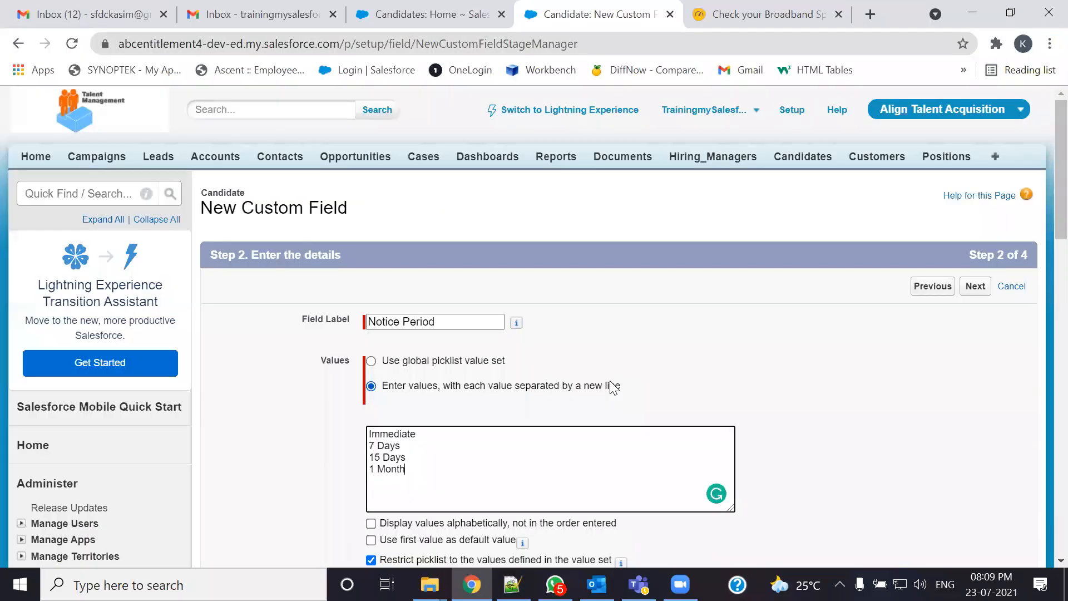
key(Return)
key(ctrl+v)
- Copy 3 Months from the Notepad++ specification and add it below 2 Months in the Notice Period values in Salesforce
key(alt+Tab)
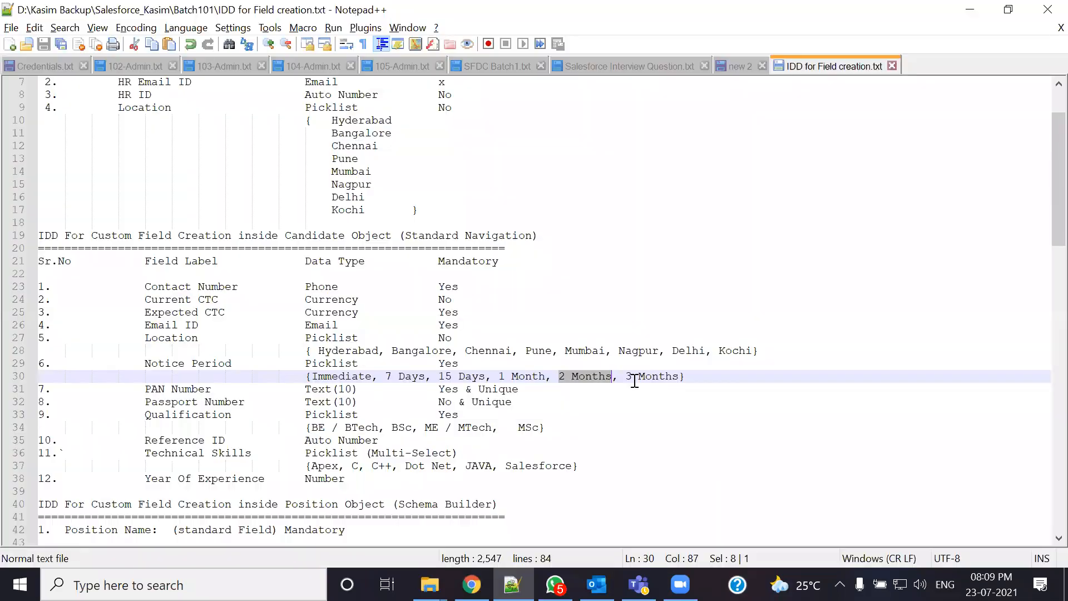
drag(626, 377, 682, 378)
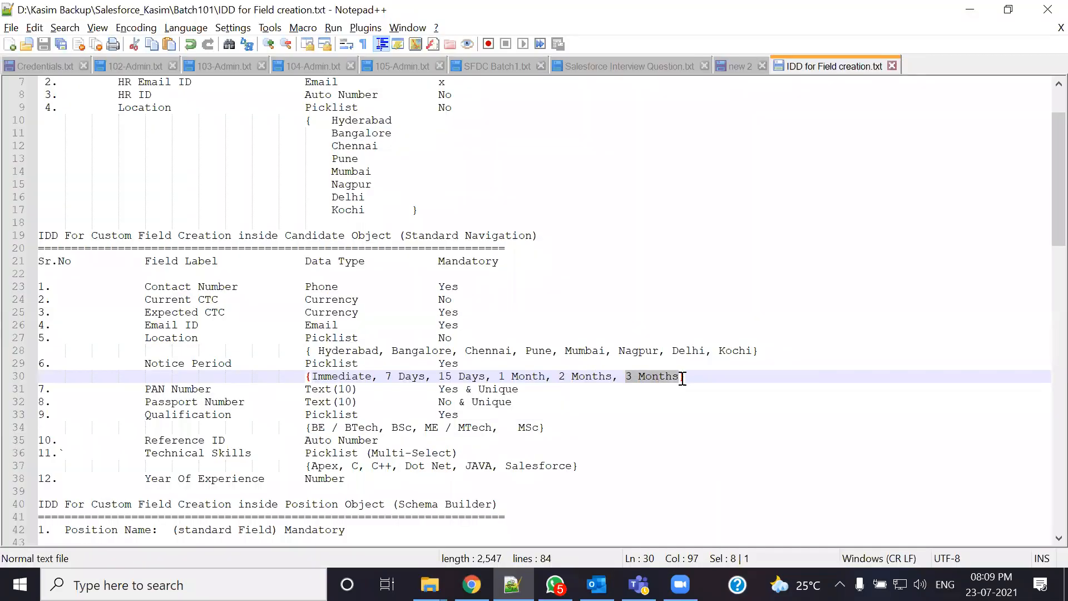
key(ctrl+c)
key(alt+Tab)
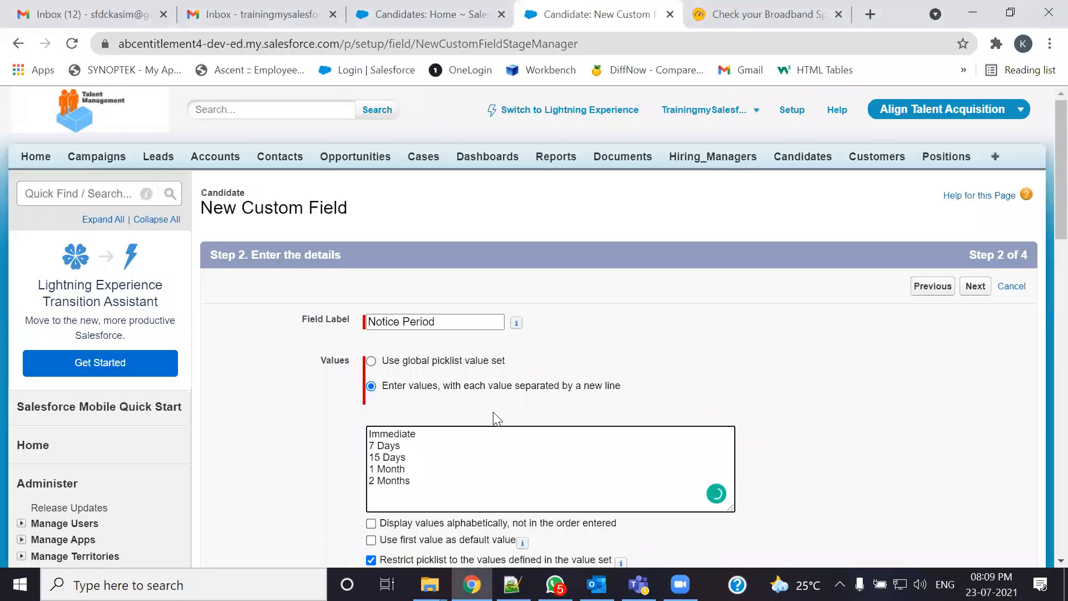
key(Return)
key(ctrl+v)
- Use the first Notice Period value as the default and check the field's mandatory setting in the Notepad++ specification
scroll(495, 416, down, 3)
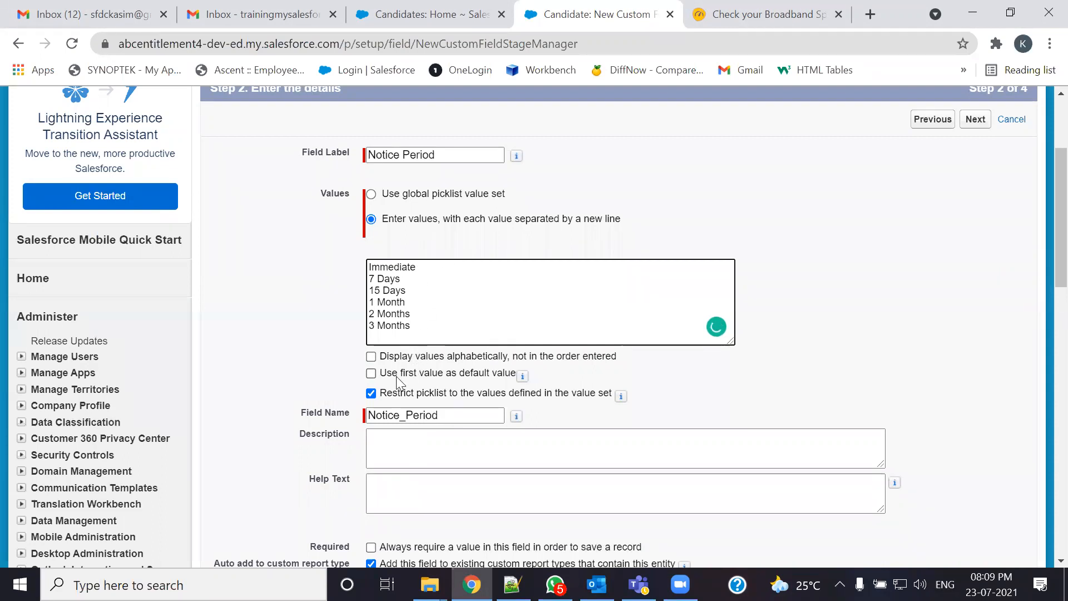
click(371, 374)
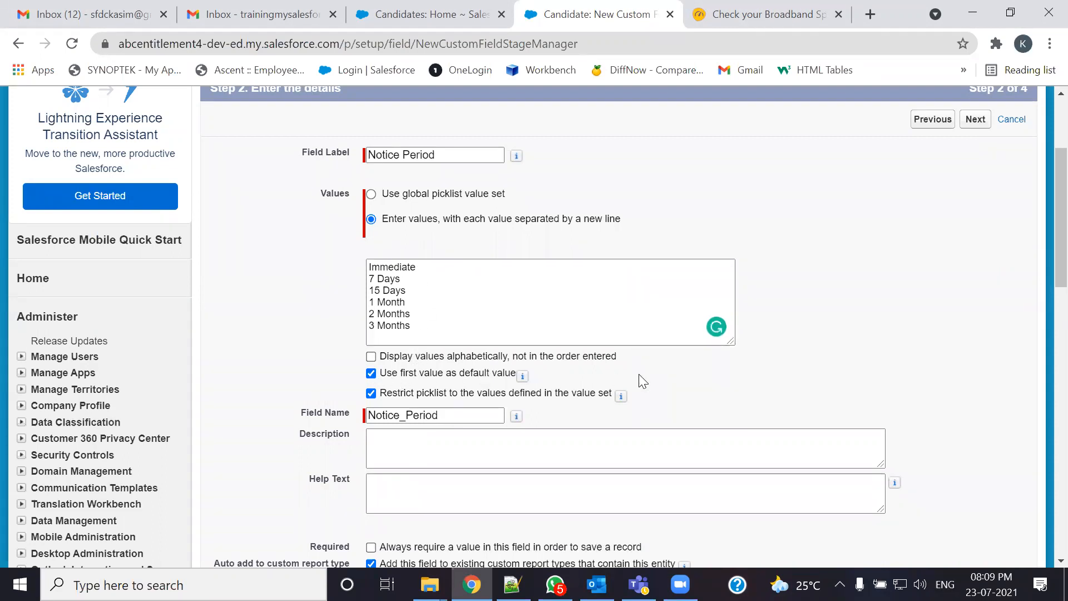
click(445, 311)
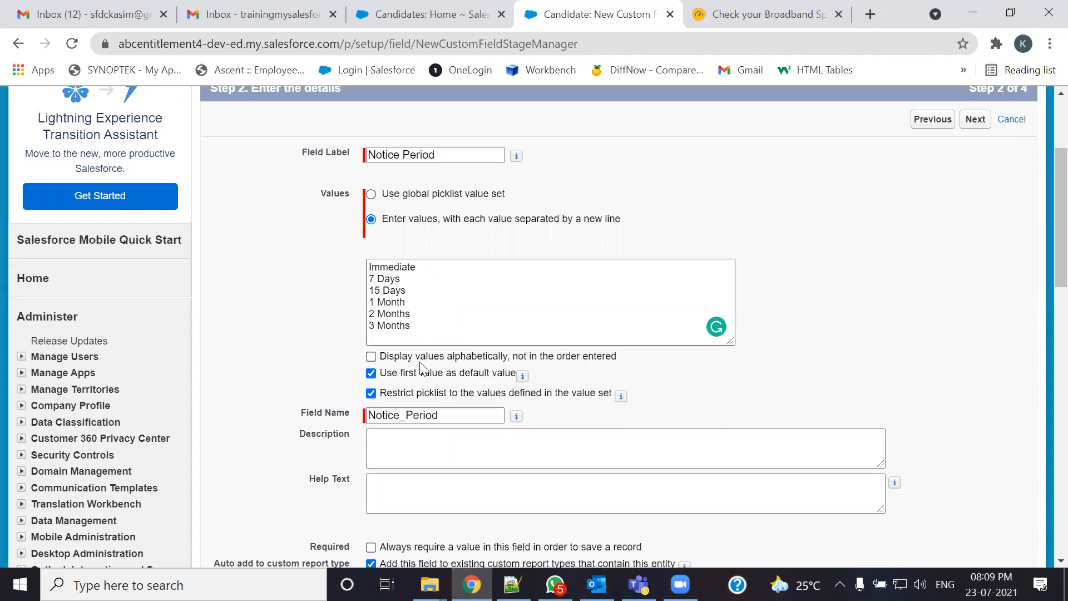
scroll(412, 396, down, 3)
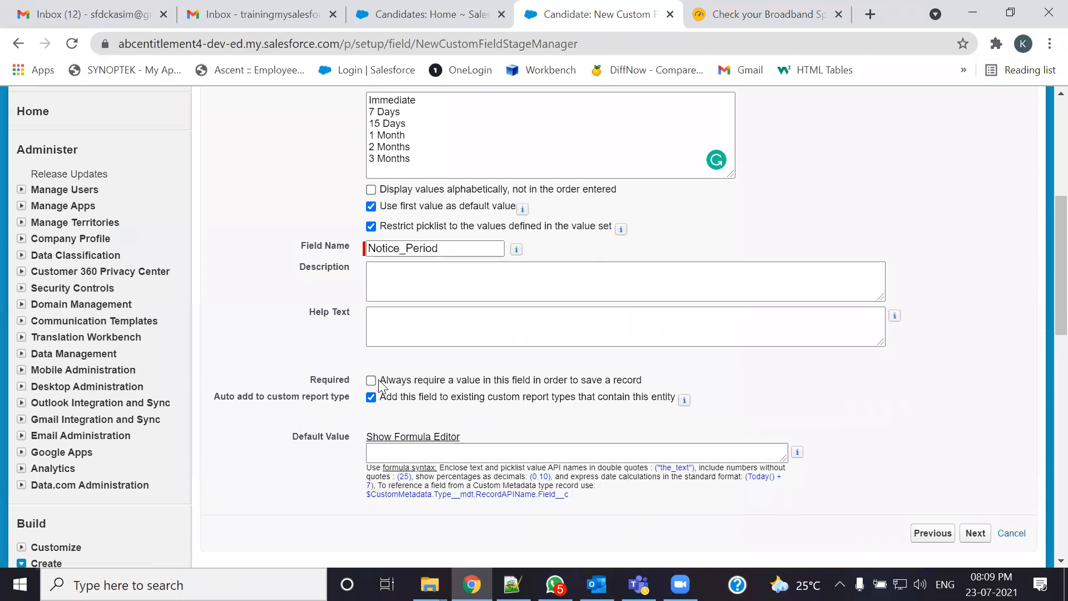
key(alt+Tab)
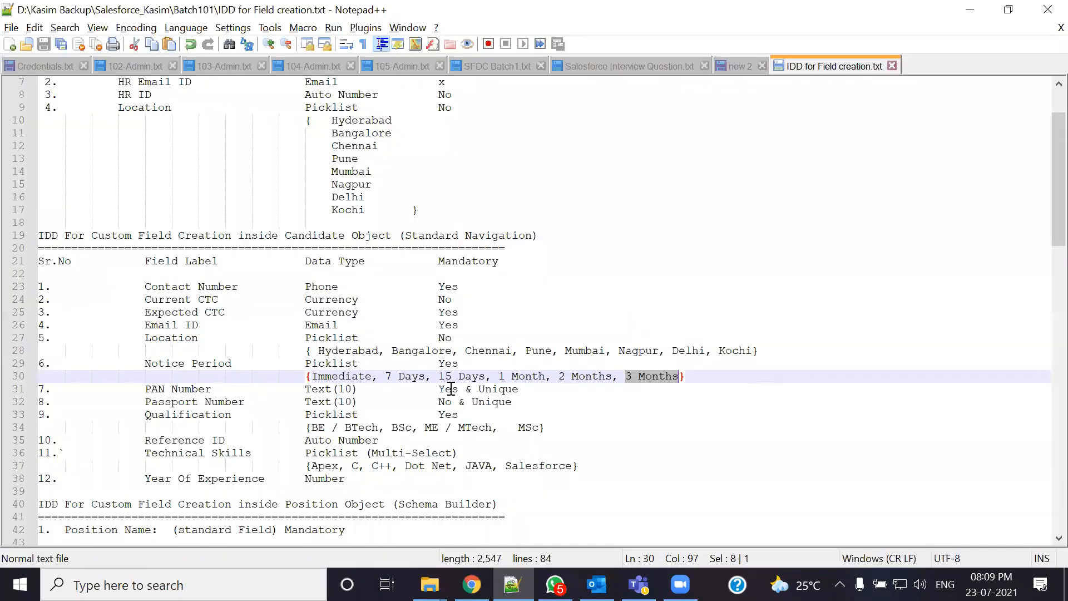
key(alt+Tab)
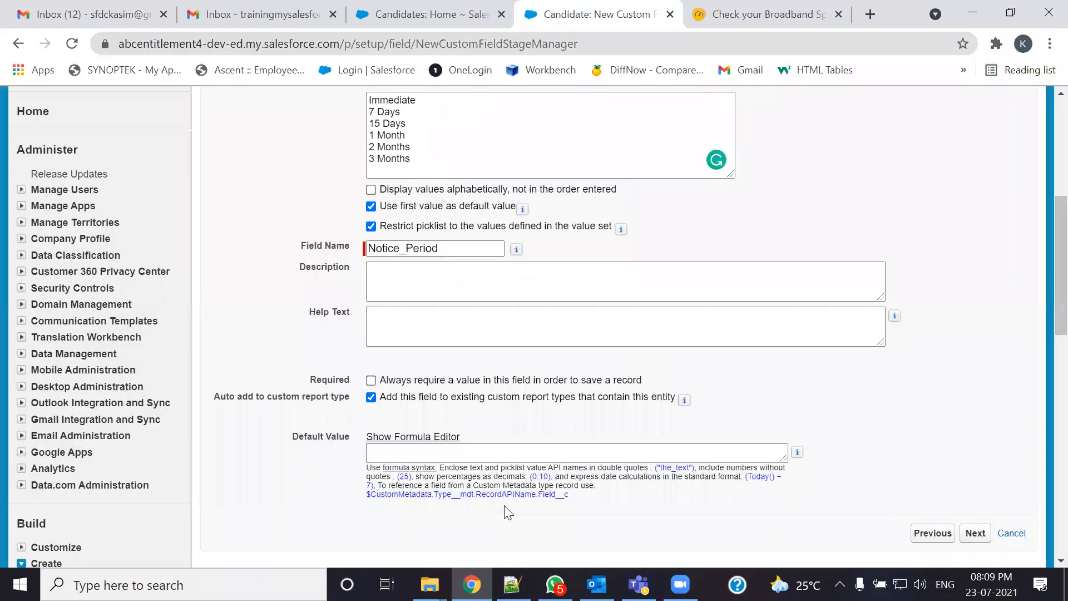
- Accept the Notice Period details, field-level security and Candidate Layout placement, and save the field
click(975, 538)
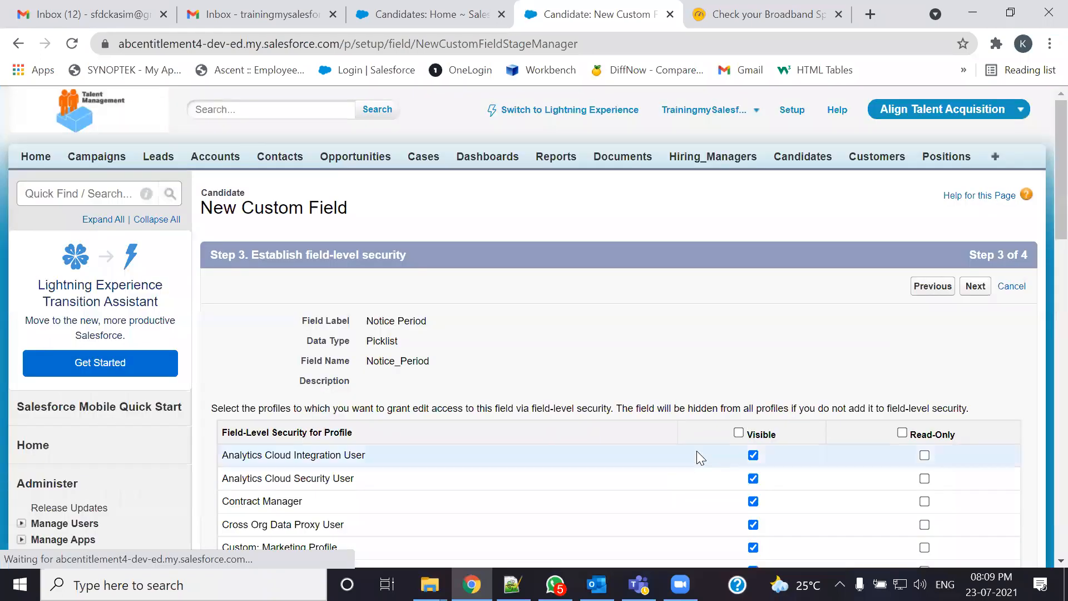
scroll(697, 451, down, 2)
click(738, 350)
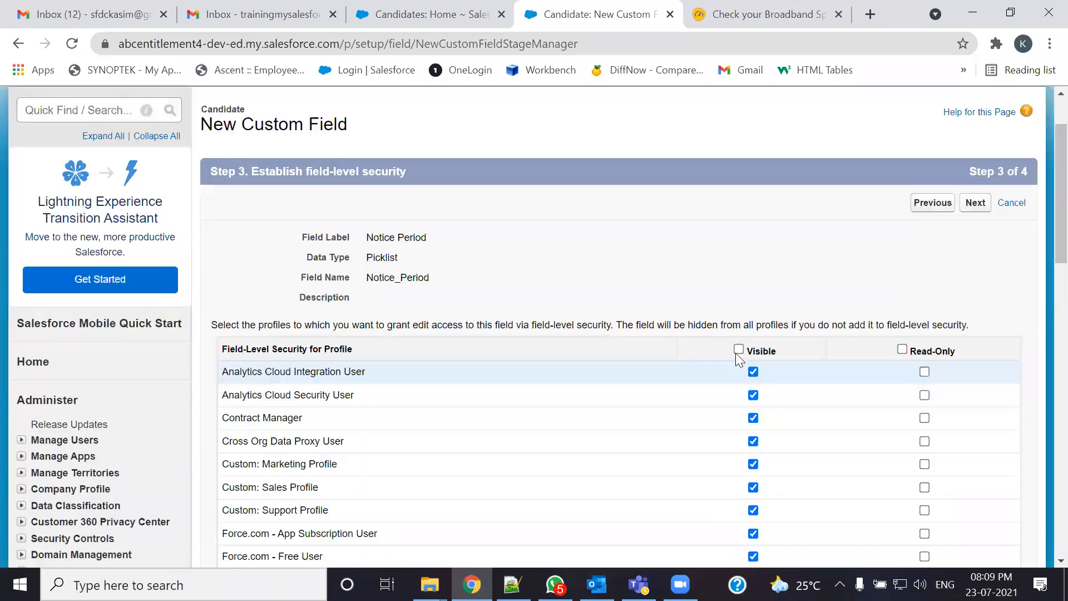
click(976, 204)
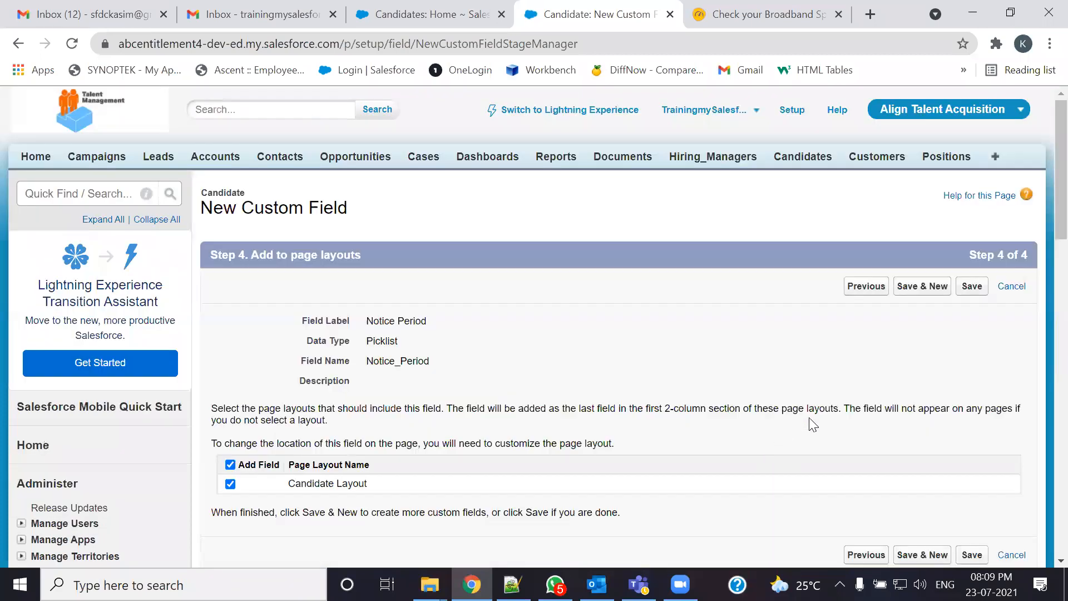
click(975, 288)
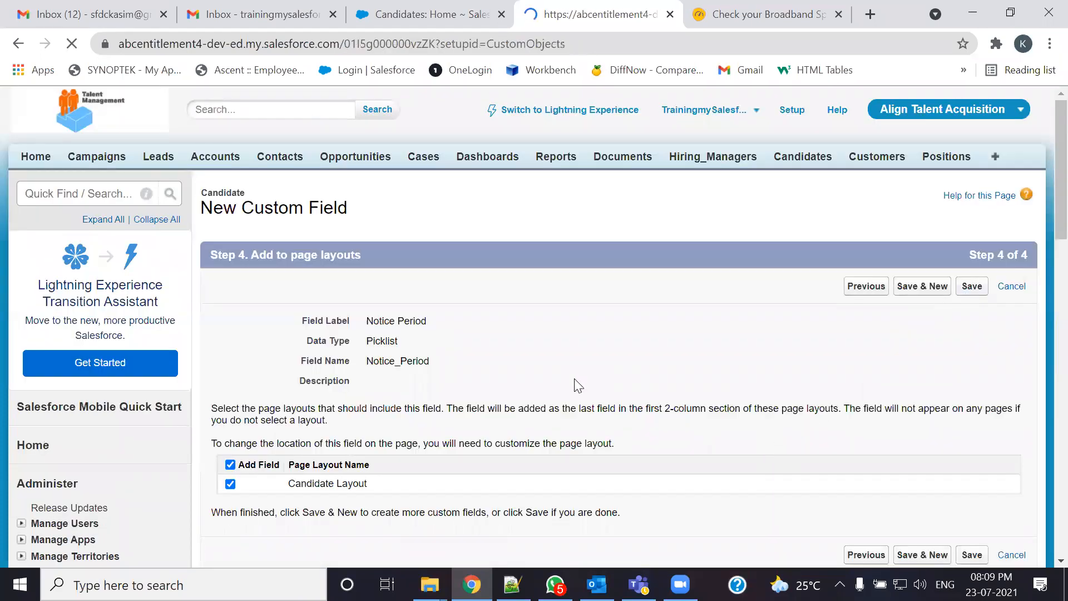
- Start another custom field on the Candidate object and review the PAN Number row in the Notepad++ specification
scroll(576, 384, down, 10)
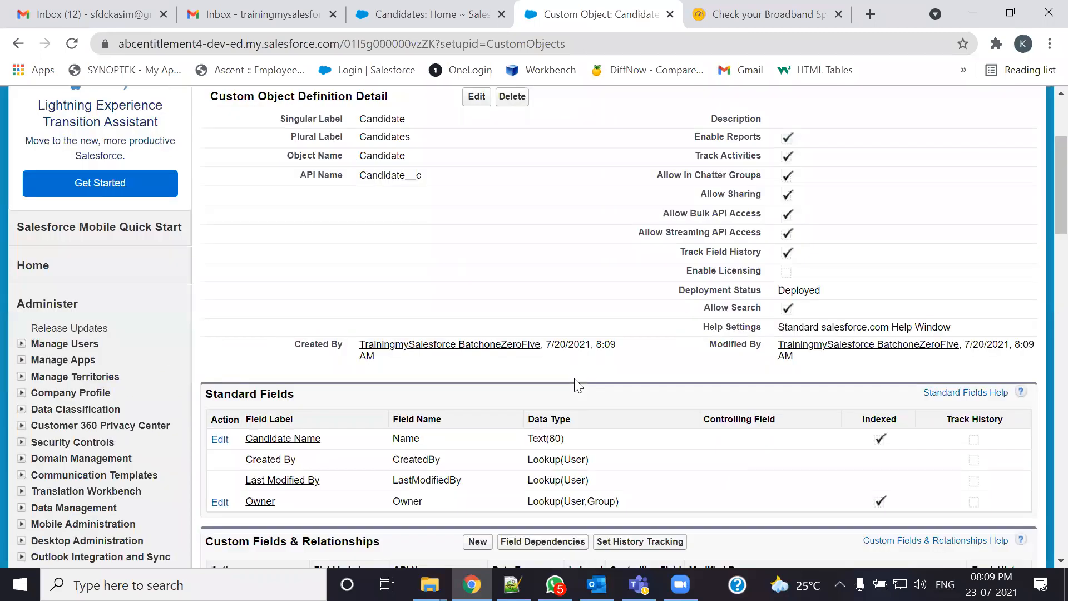
scroll(434, 251, up, 5)
click(477, 303)
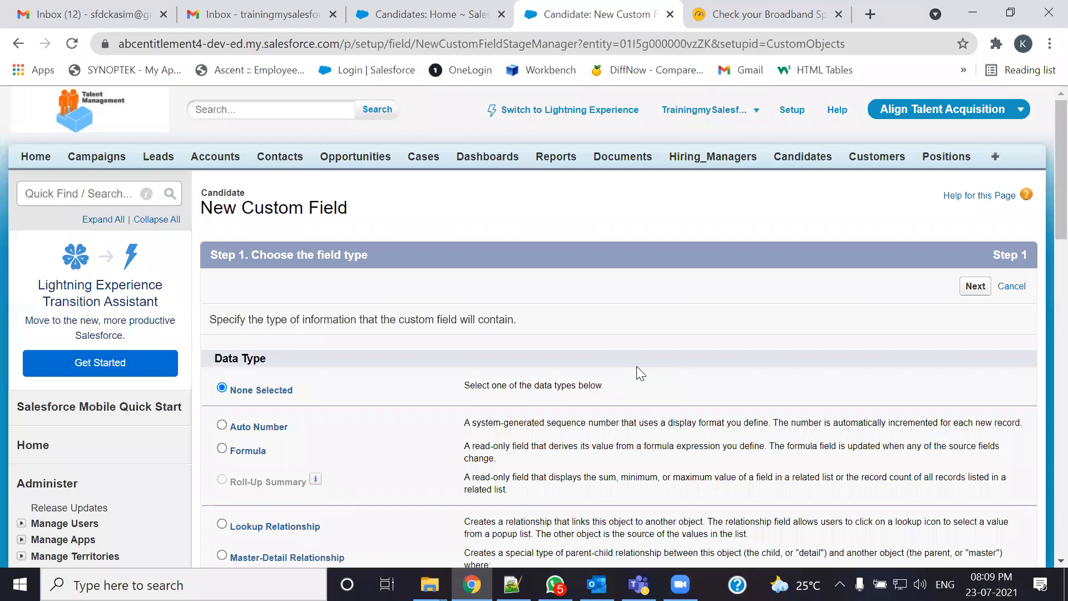
key(alt+Tab)
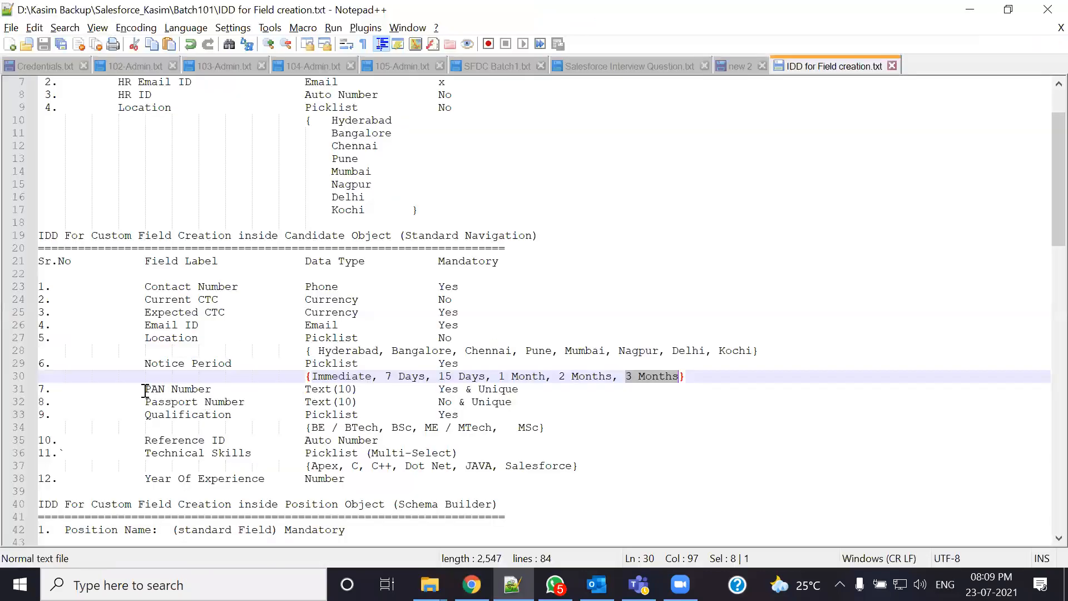
drag(146, 389, 212, 391)
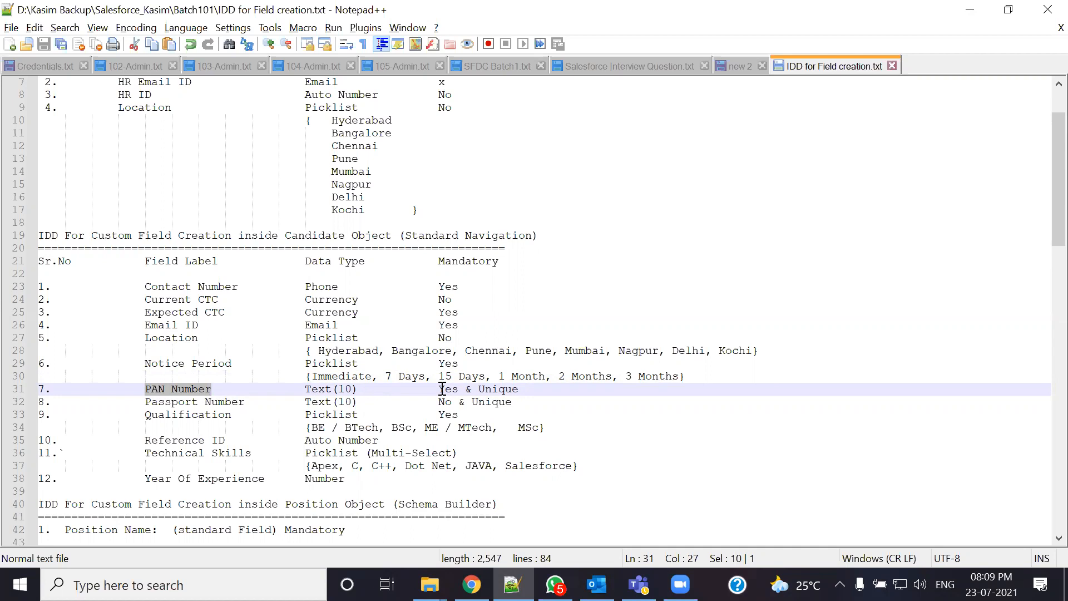
drag(526, 389, 139, 388)
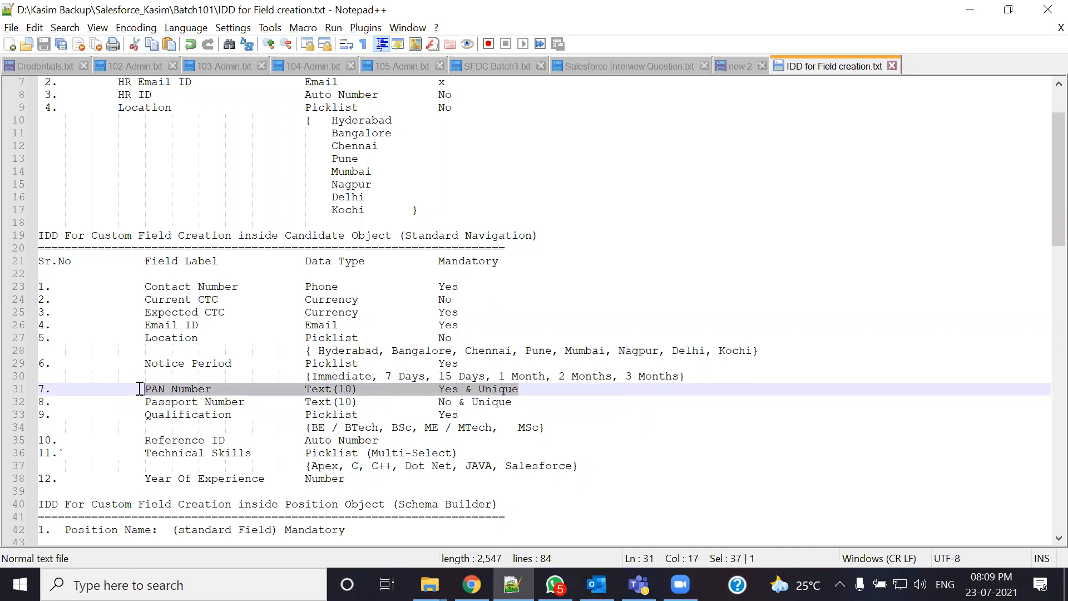
- Return to Salesforce, choose Text as the new field's data type and continue to its details
key(alt+Tab)
scroll(261, 461, down, 4)
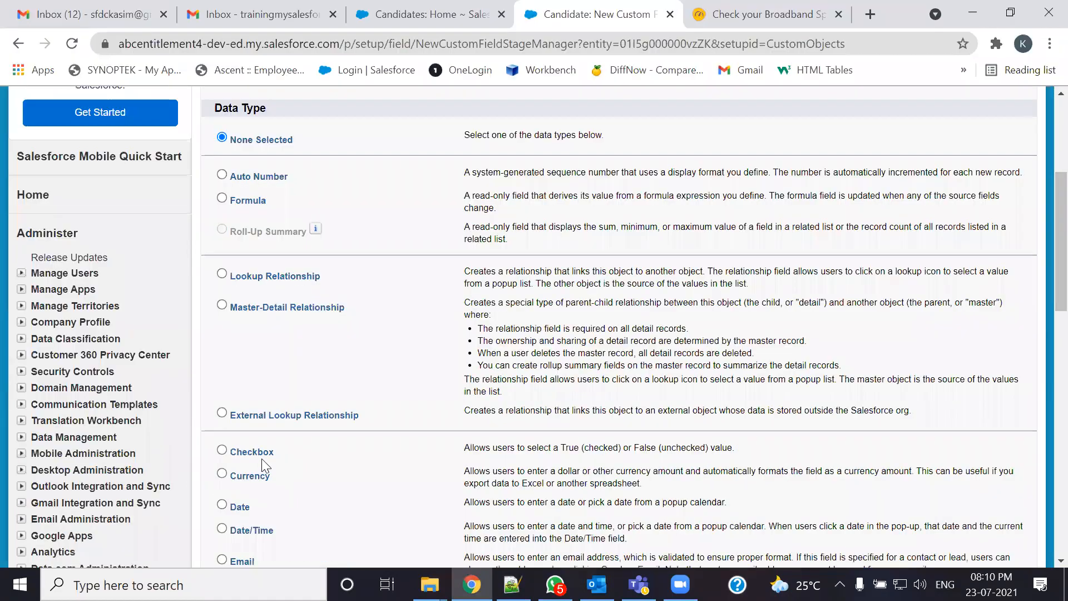
scroll(262, 460, down, 2)
key(alt+Tab)
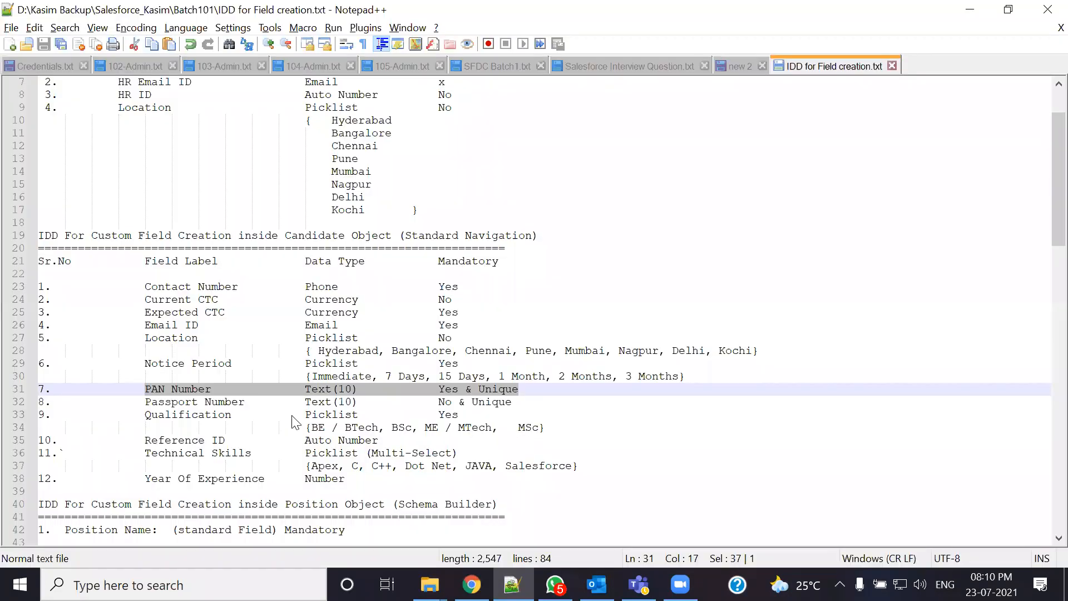
key(alt+Tab)
scroll(245, 394, down, 8)
click(222, 315)
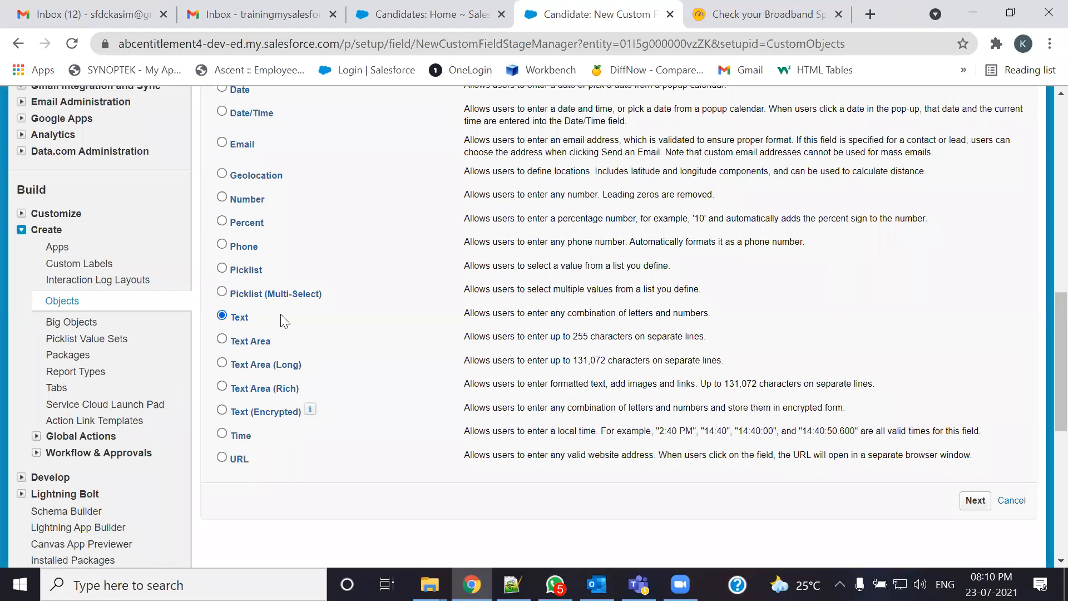
click(980, 501)
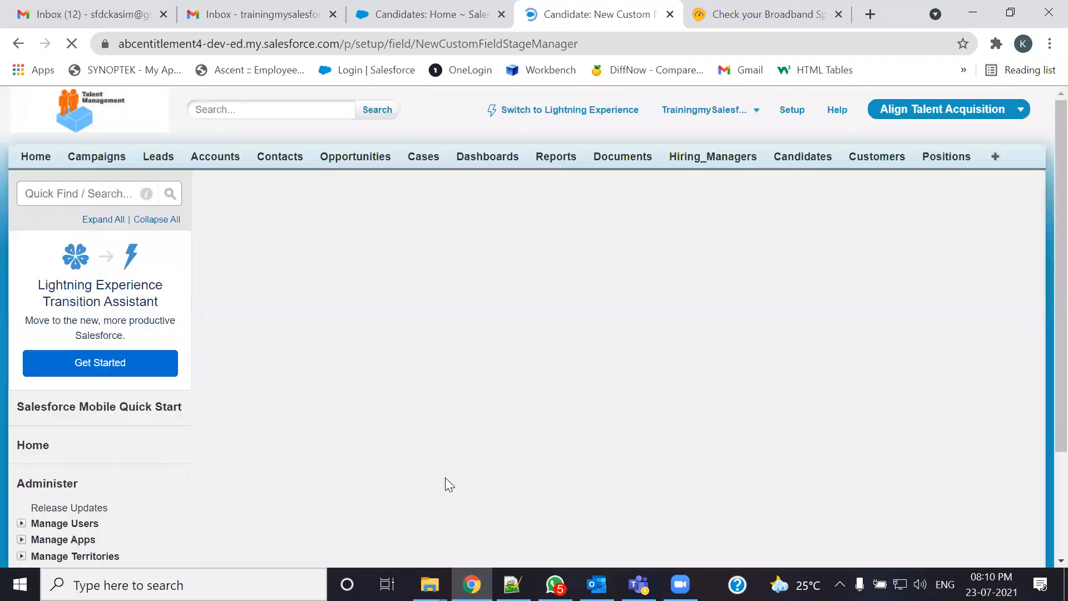
- Label the new text field PAN Number and set its length to 10
click(417, 322)
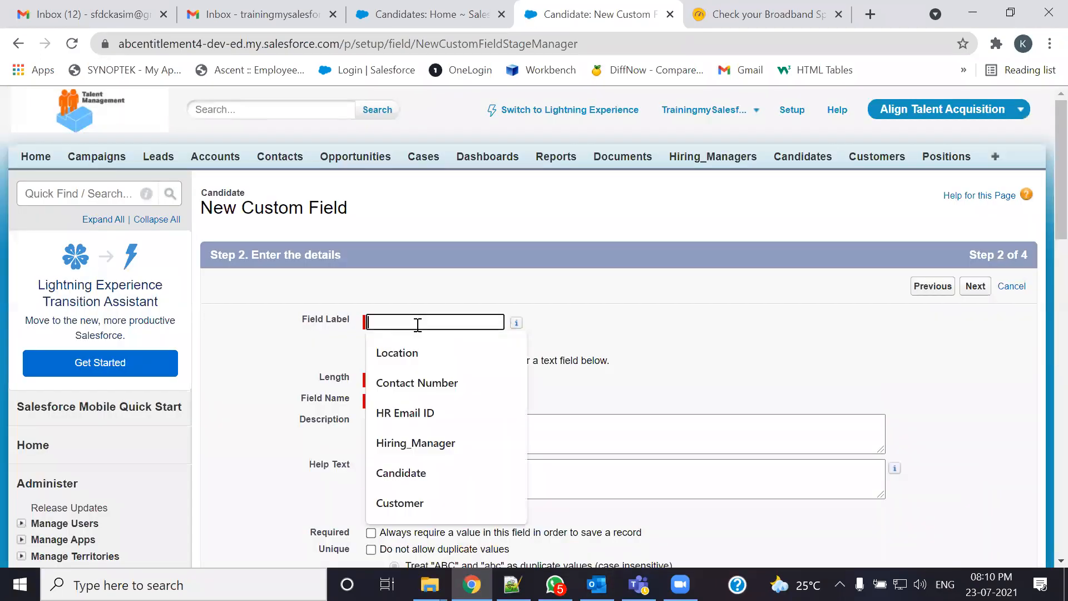
text(PAN Number)
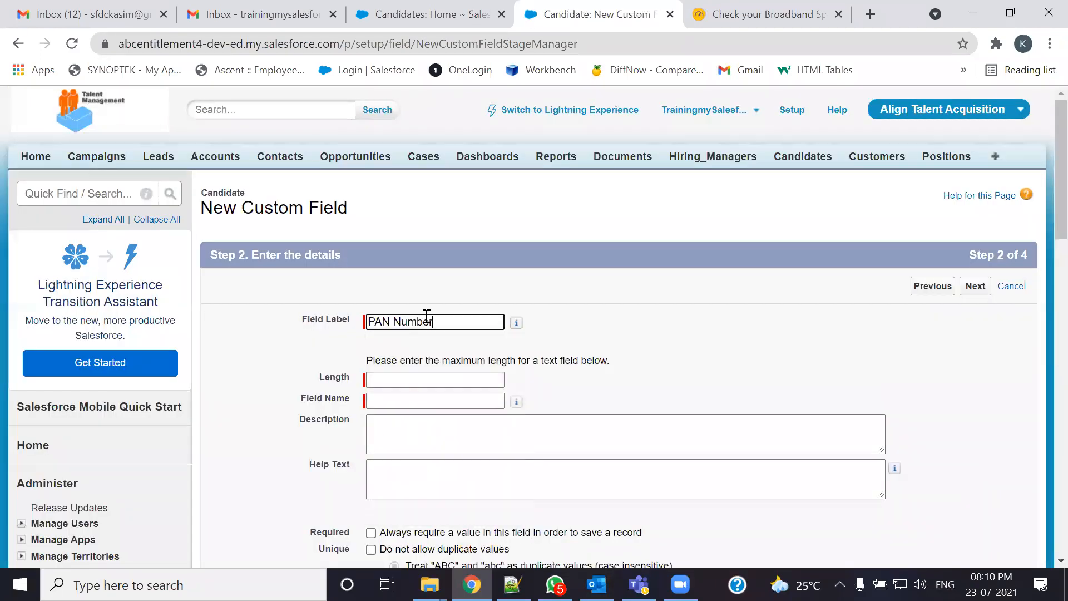
key(Tab)
click(436, 381)
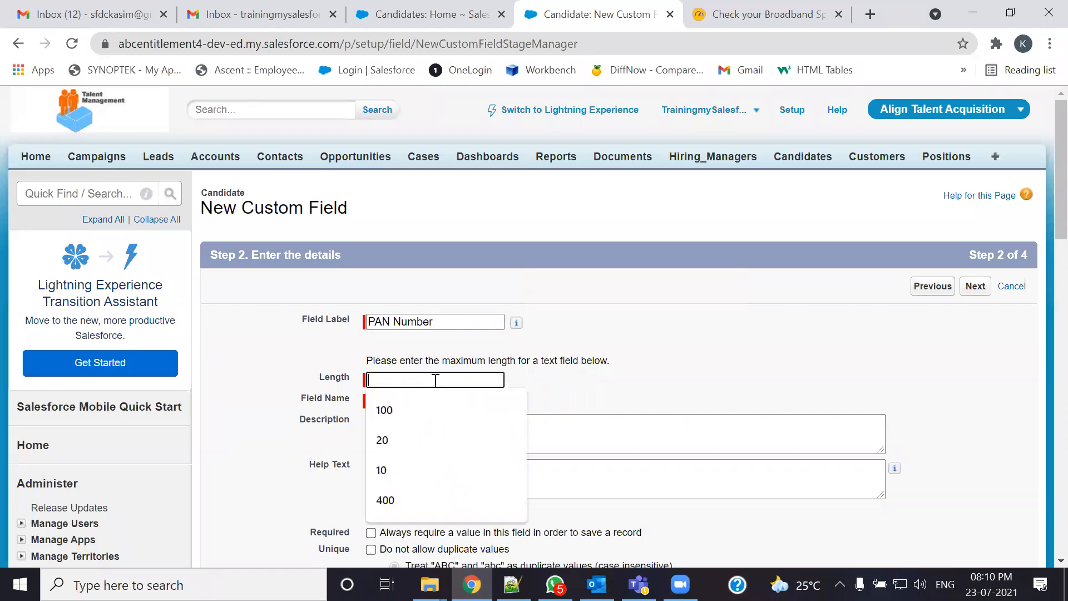
click(405, 469)
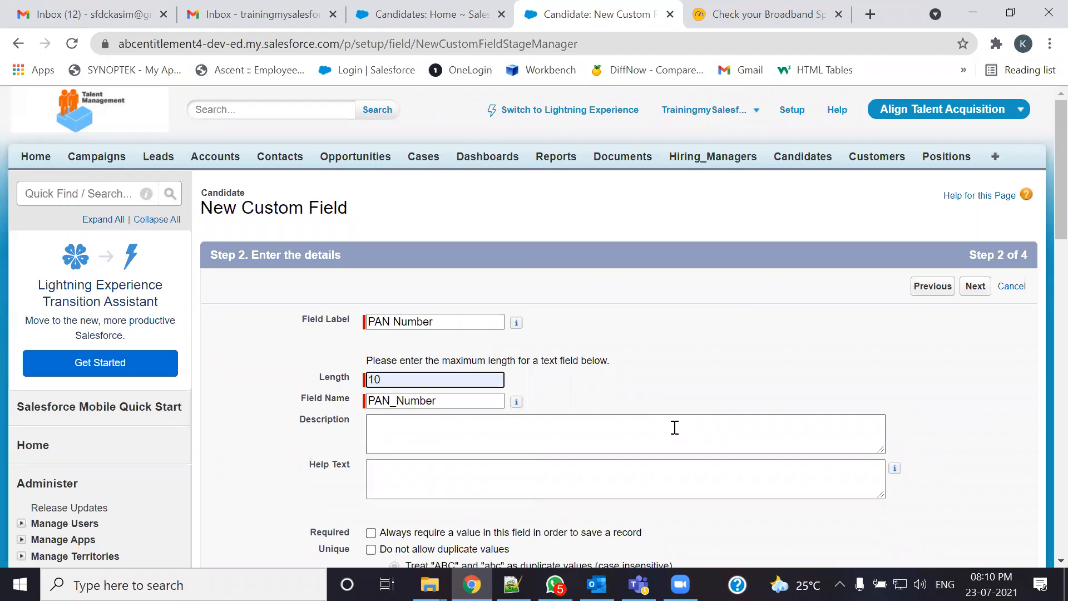
- Make the PAN Number field required and disallow duplicate values
scroll(635, 408, down, 3)
click(371, 366)
click(370, 383)
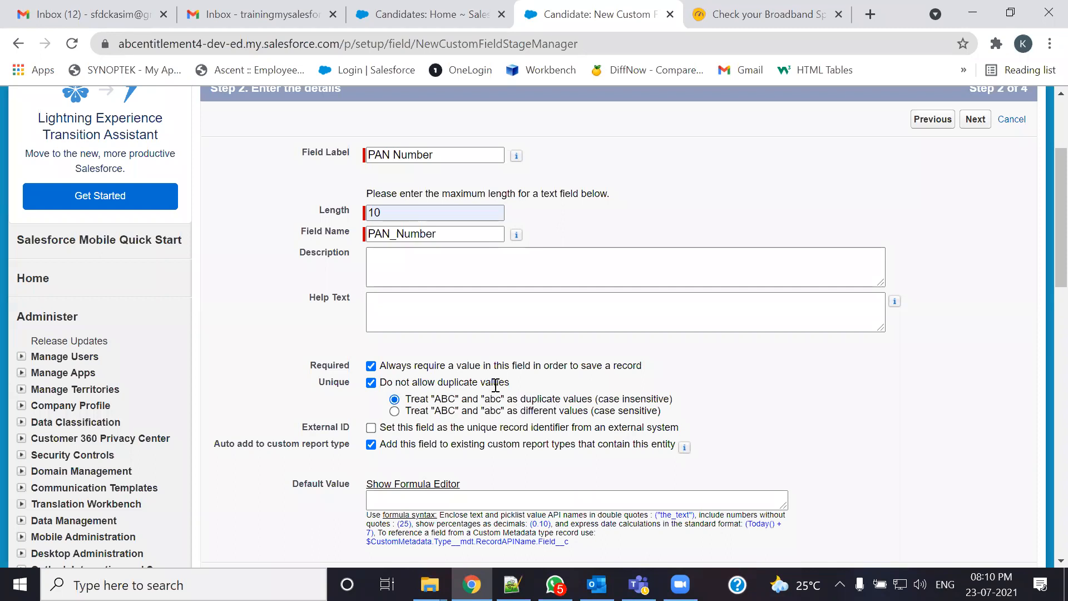
scroll(495, 384, down, 2)
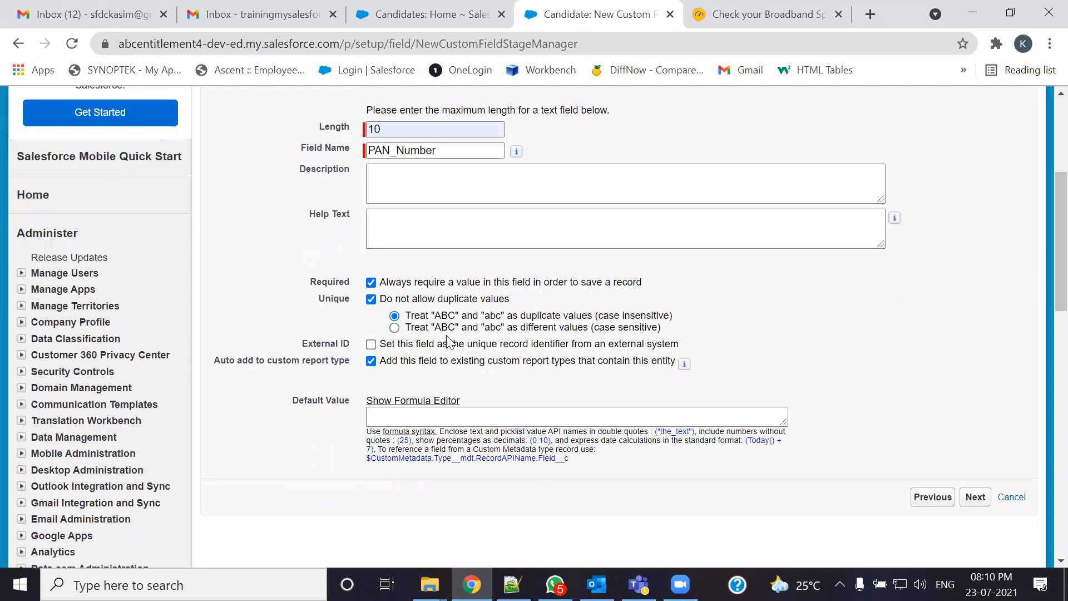
- Save the PAN Number field with the default field-level security and Candidate Layout, and check it in the custom fields list
scroll(479, 334, down, 3)
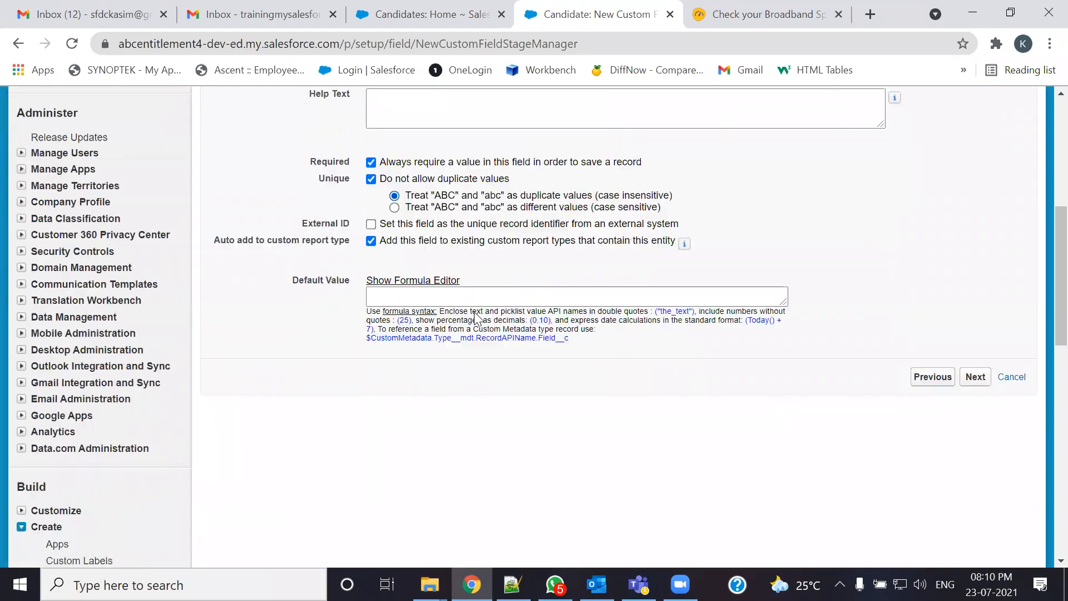
click(974, 331)
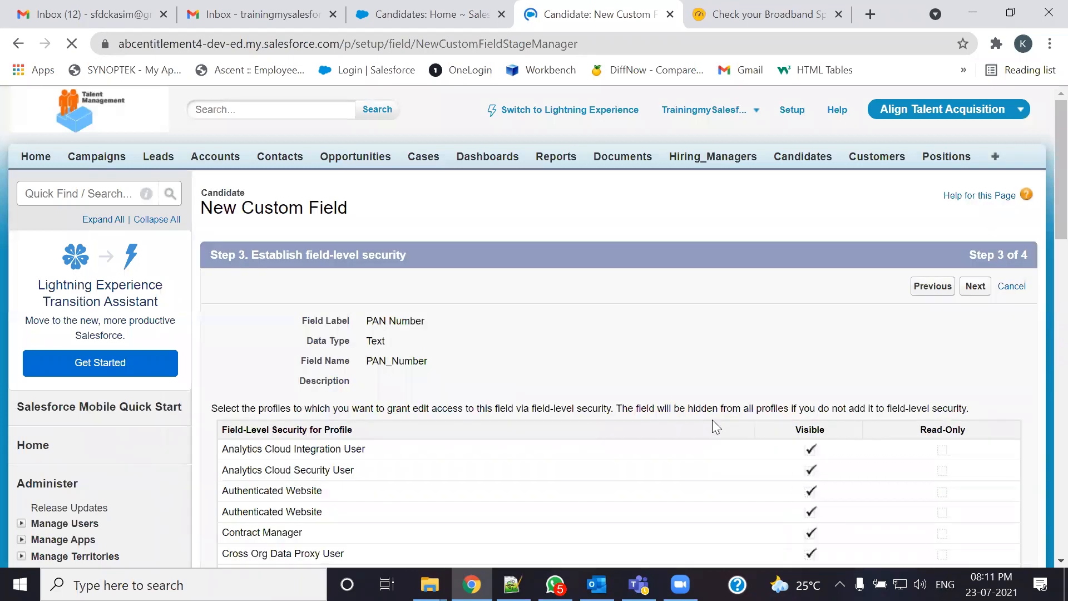
scroll(713, 420, down, 2)
click(975, 204)
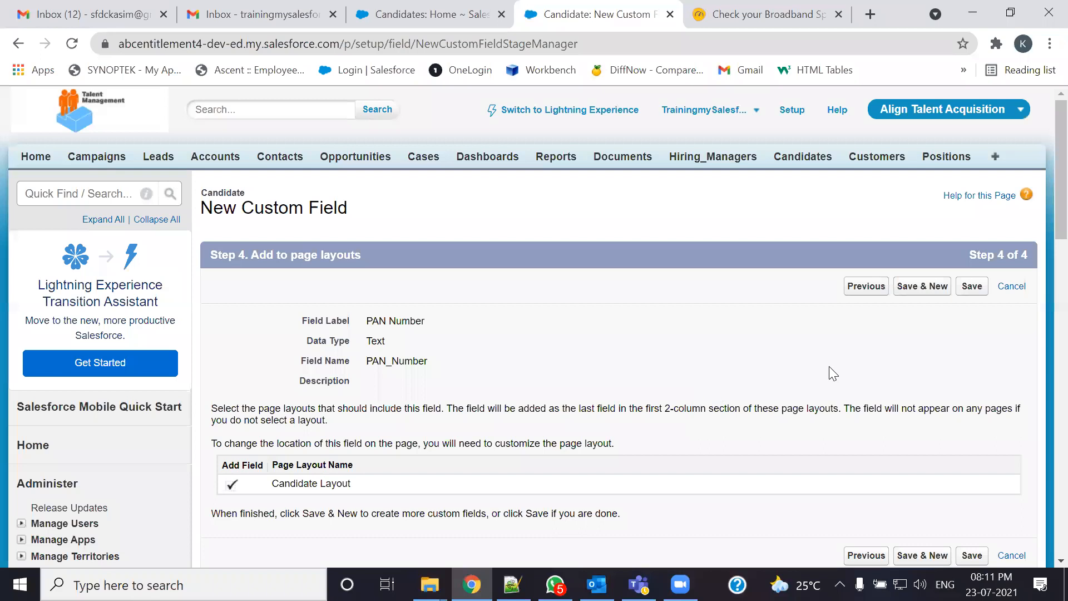
click(969, 293)
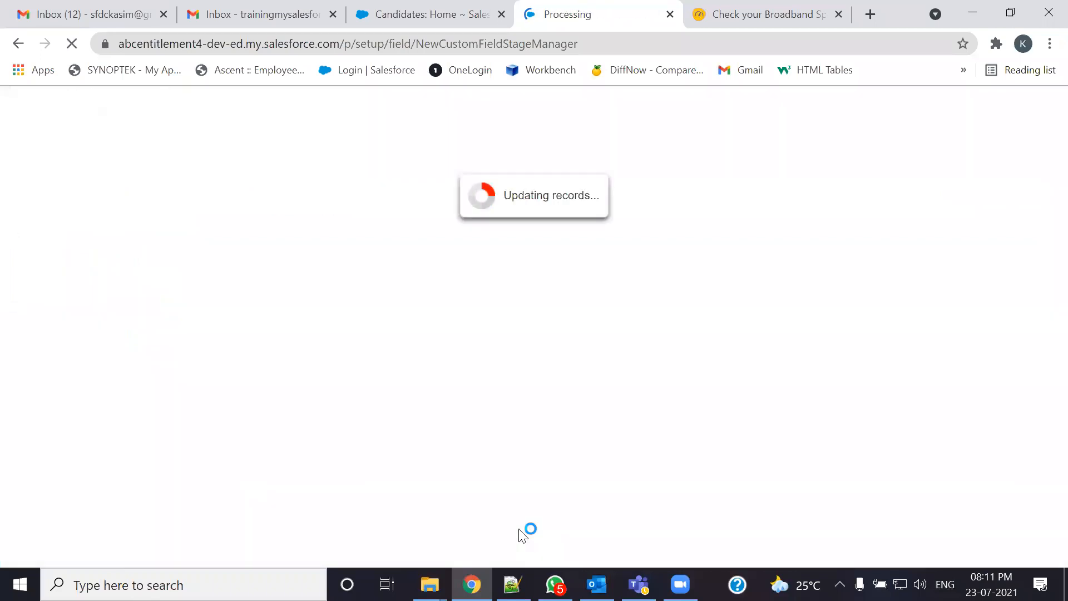
scroll(522, 535, down, 5)
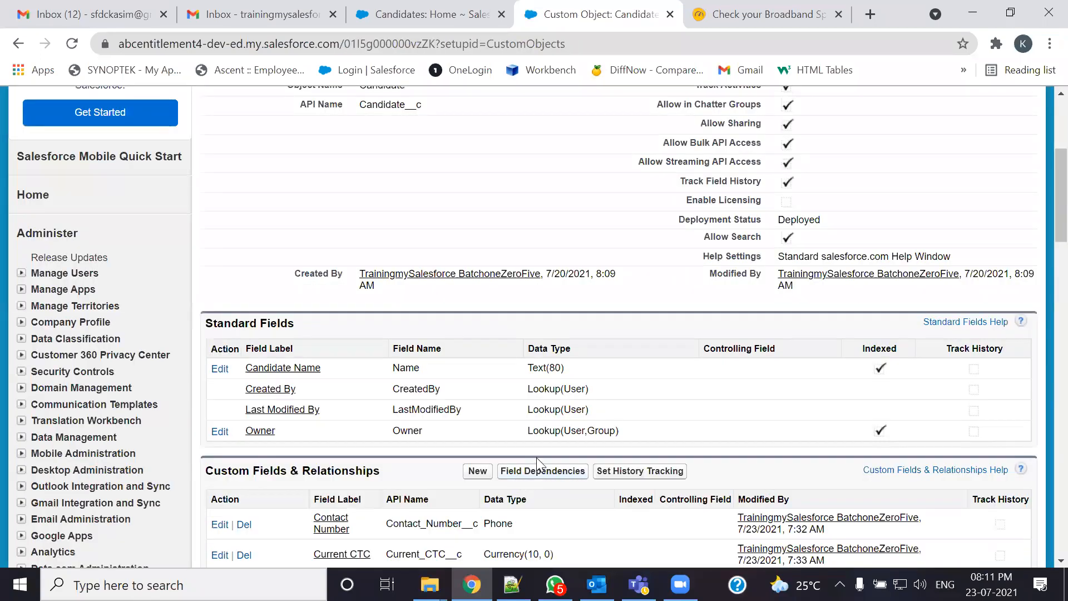
scroll(539, 452, down, 7)
scroll(541, 451, up, 5)
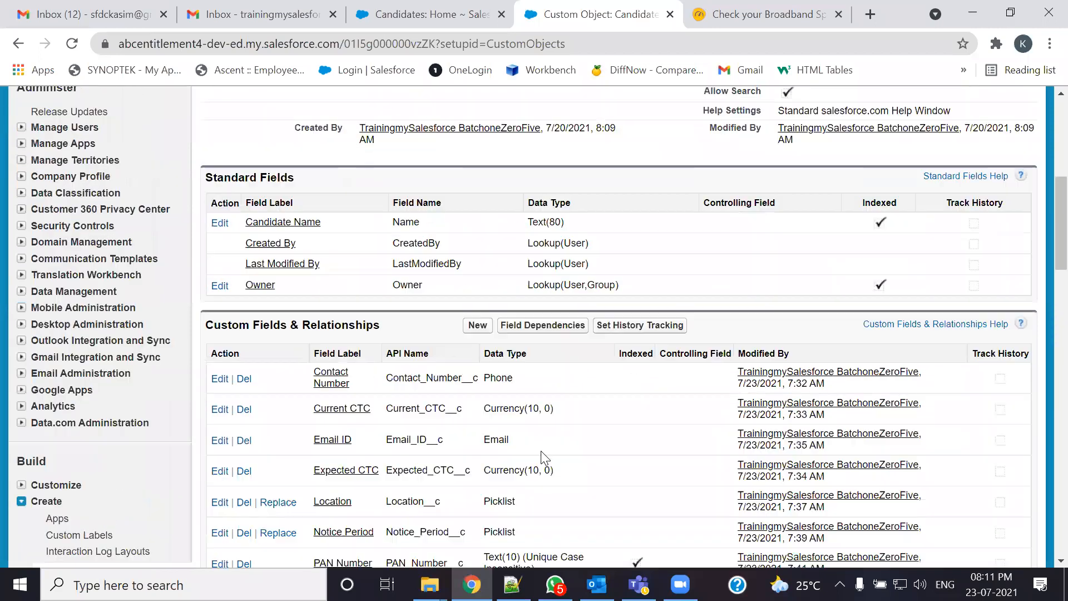
scroll(540, 451, up, 8)
- Open a new Candidate record form and inspect its fields and the Location and Notice Period picklist options
key(ctrl+Page_Up)
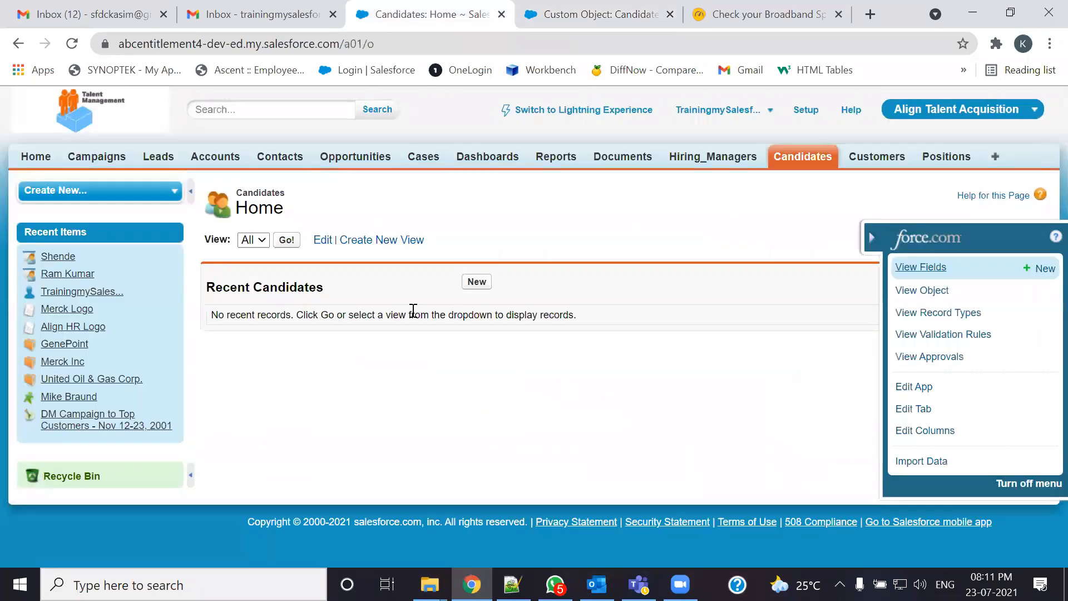
click(799, 159)
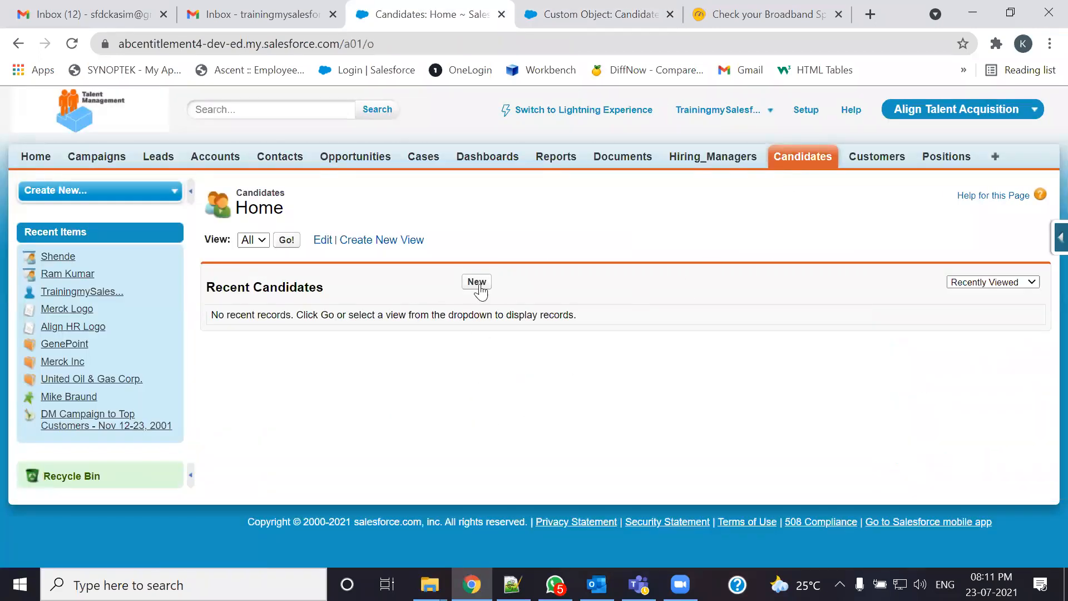
scroll(434, 331, down, 1)
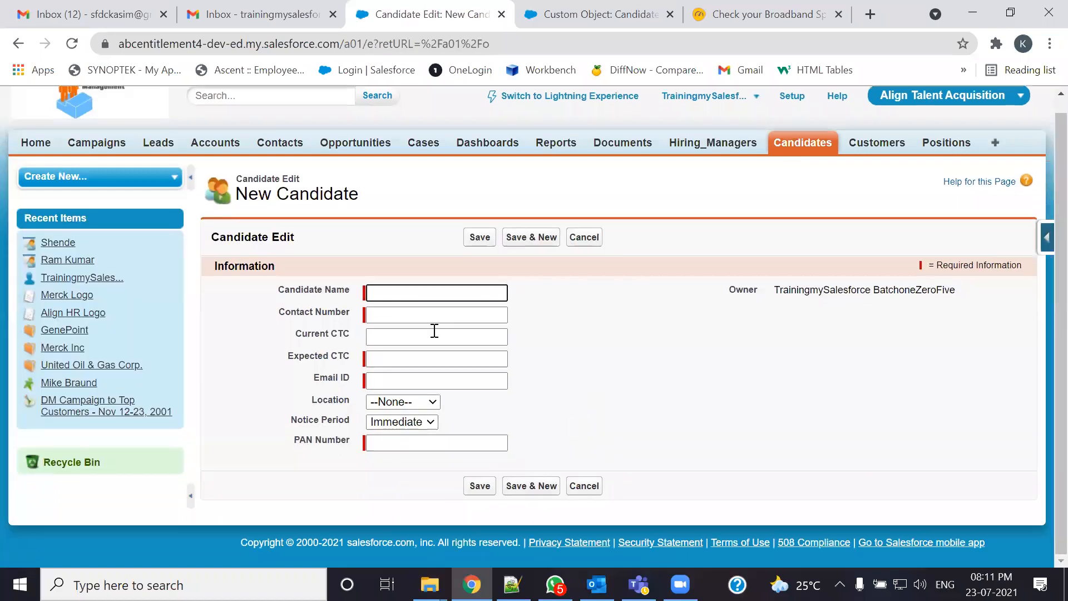
click(418, 403)
click(413, 416)
click(412, 422)
click(400, 424)
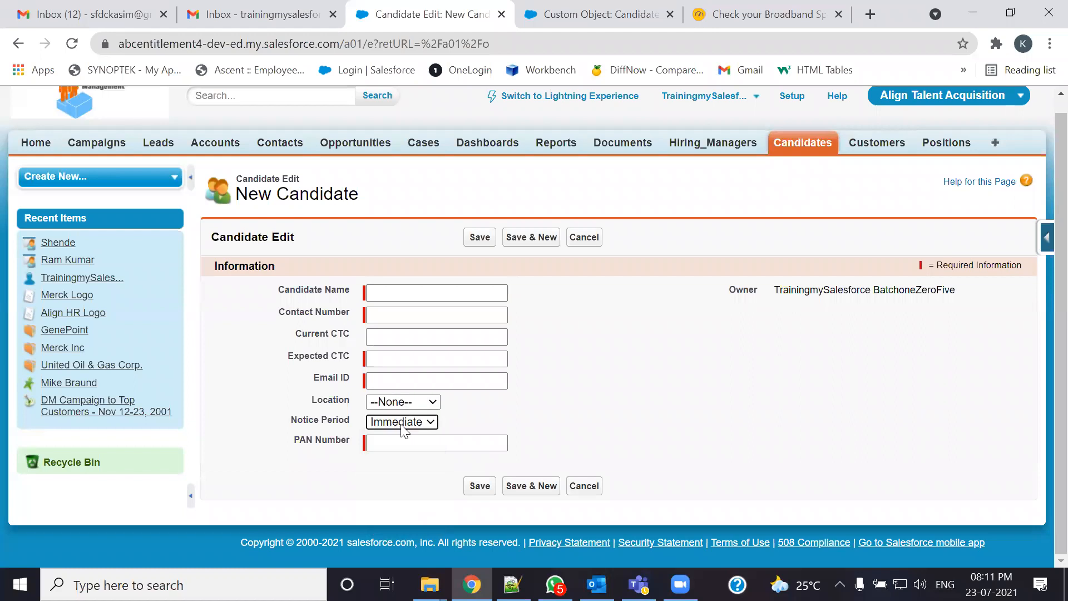
click(422, 402)
click(422, 403)
click(414, 423)
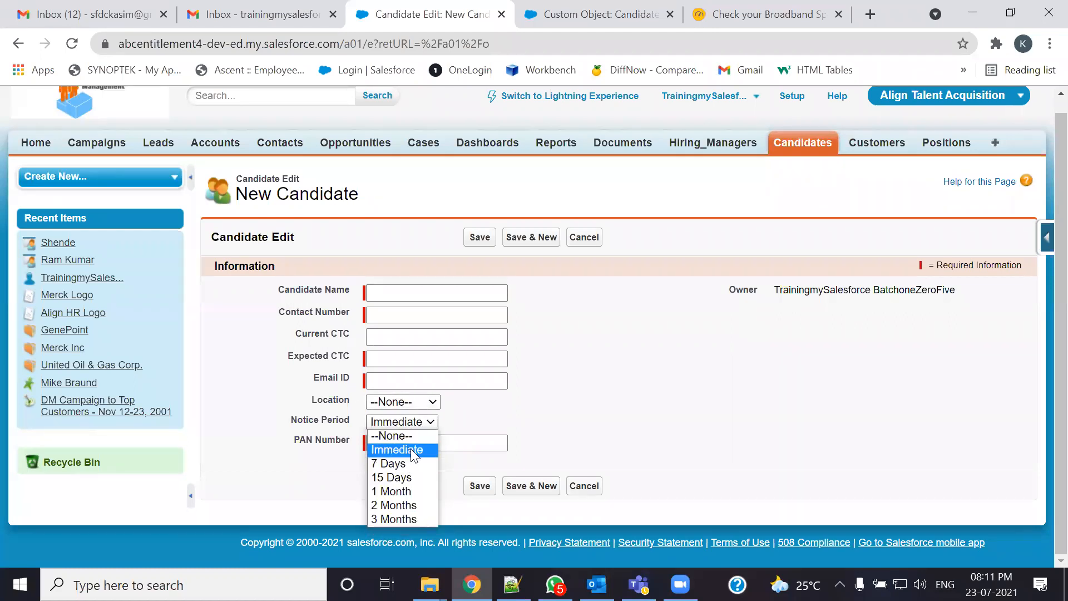
click(414, 424)
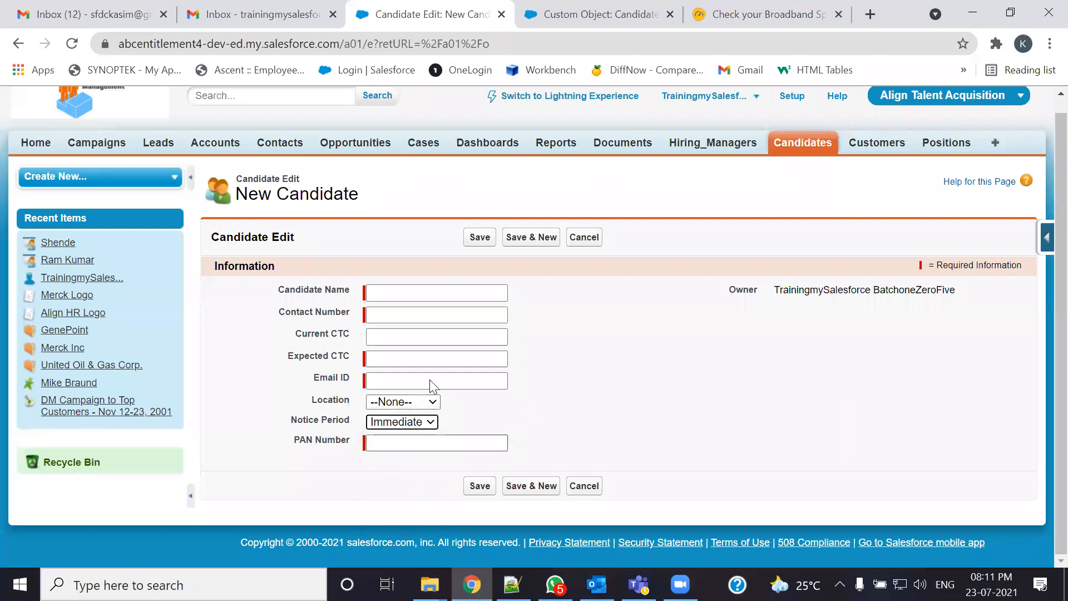
- Start another custom field on the Candidate object, and copy the Passport Number label and review its row in the Notepad++ specification
click(635, 13)
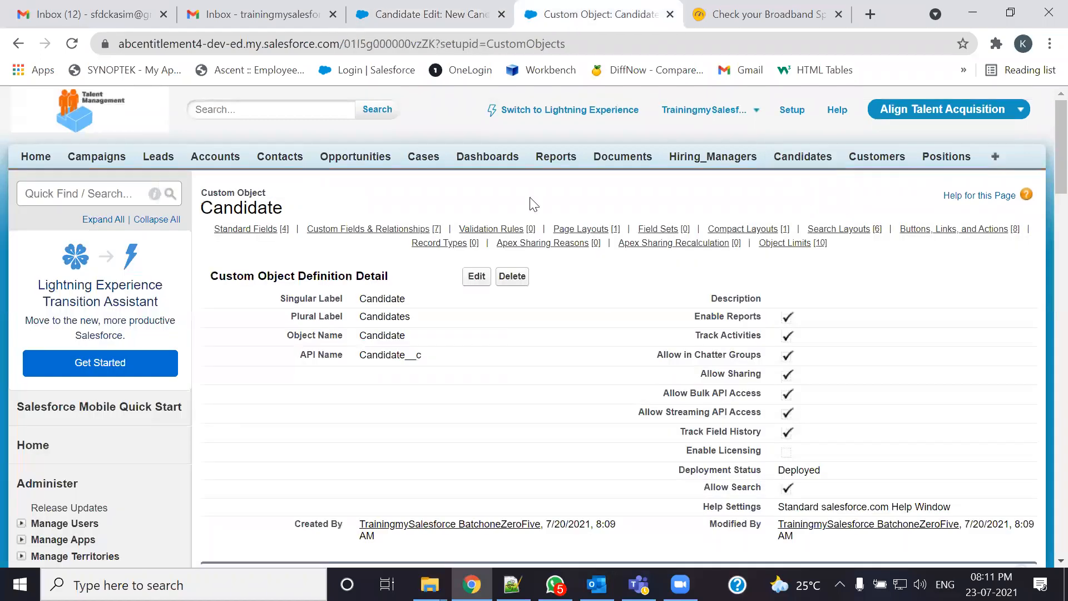
scroll(533, 204, down, 6)
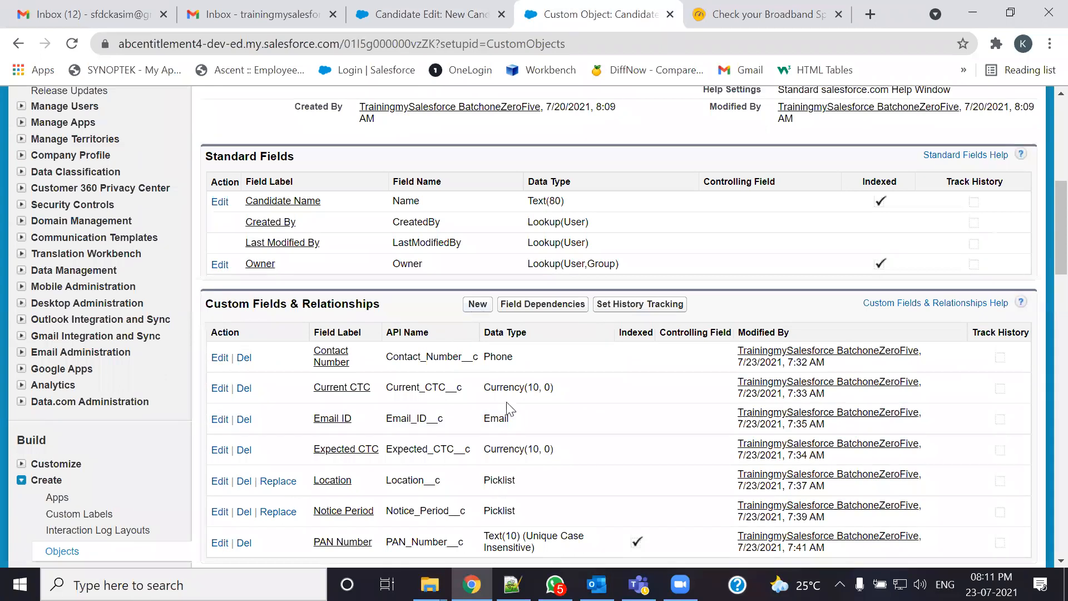
key(alt+Tab)
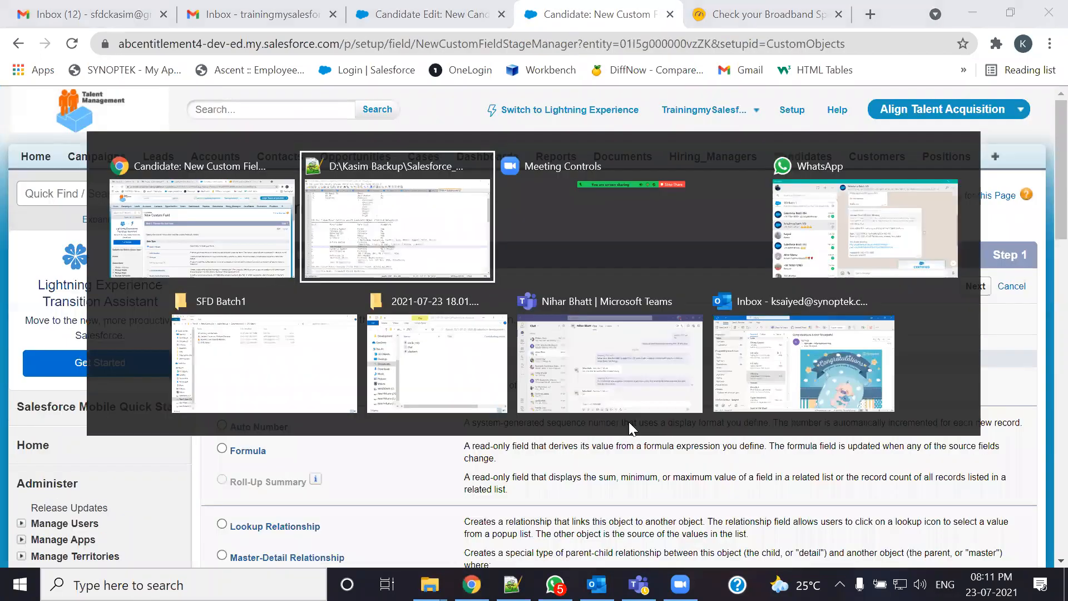
drag(146, 367, 255, 369)
key(ctrl+c)
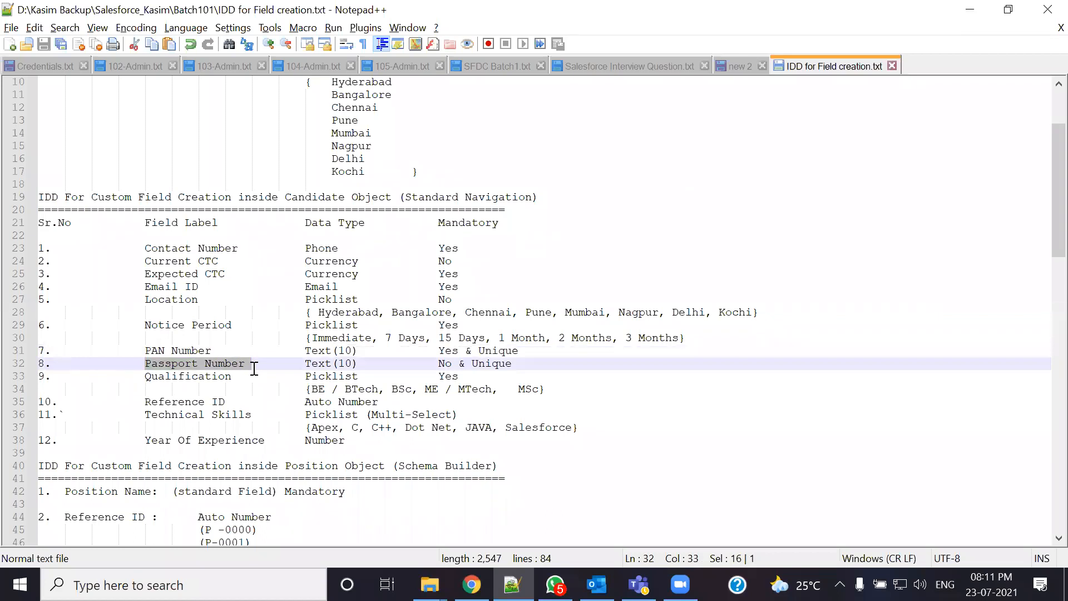
click(198, 367)
drag(146, 367, 525, 369)
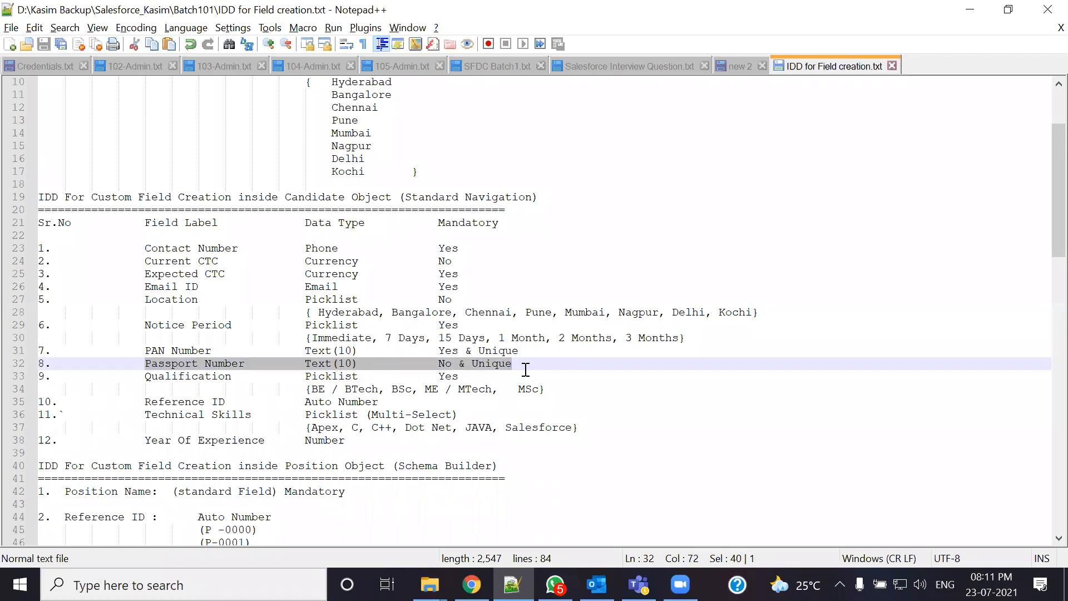
- Switch back to Salesforce, choose Text as the data type for the new Candidate field and continue to its details
key(alt+Tab)
scroll(317, 415, down, 10)
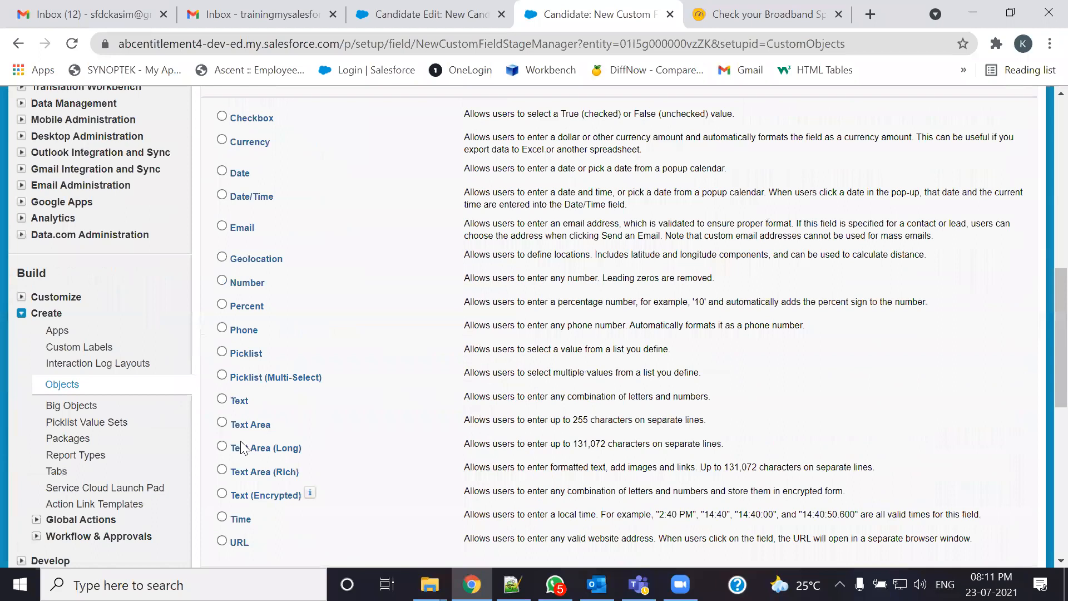
click(222, 399)
scroll(634, 408, down, 6)
click(963, 255)
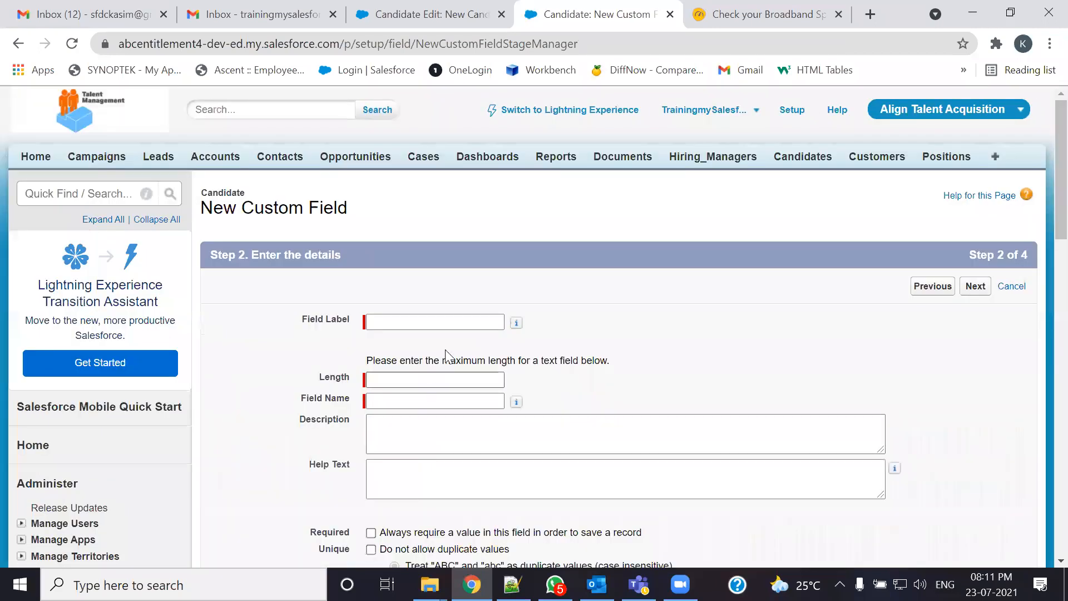
- Label the new text field Passport Number and set its length to 10
click(470, 322)
key(ctrl+v)
click(401, 381)
click(435, 381)
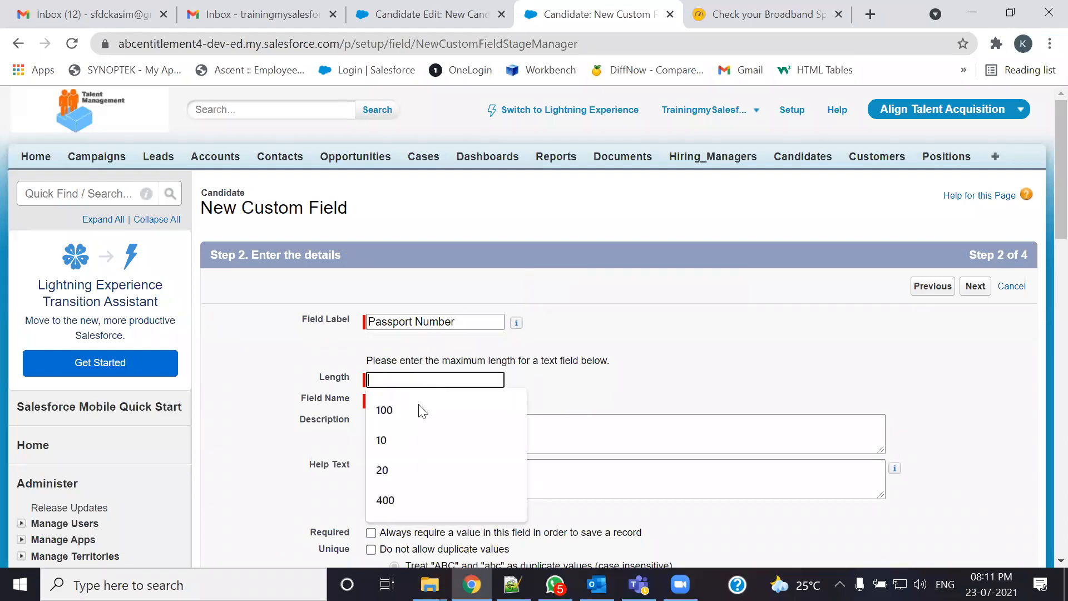
click(399, 440)
- Disallow duplicate values for the Passport Number field, leave it optional, and continue to field-level security
scroll(396, 412, down, 3)
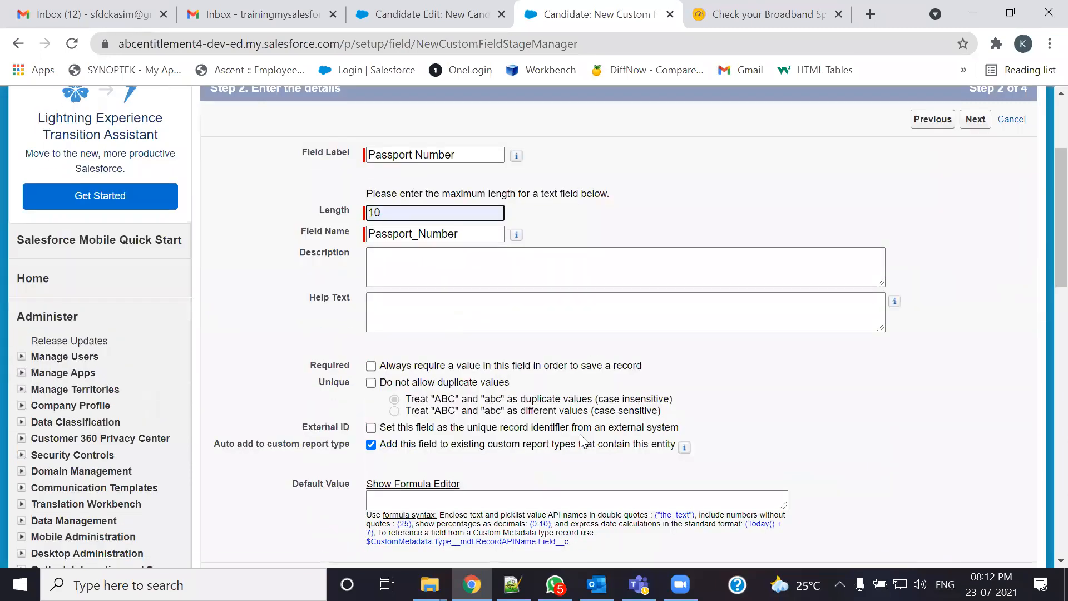
click(371, 382)
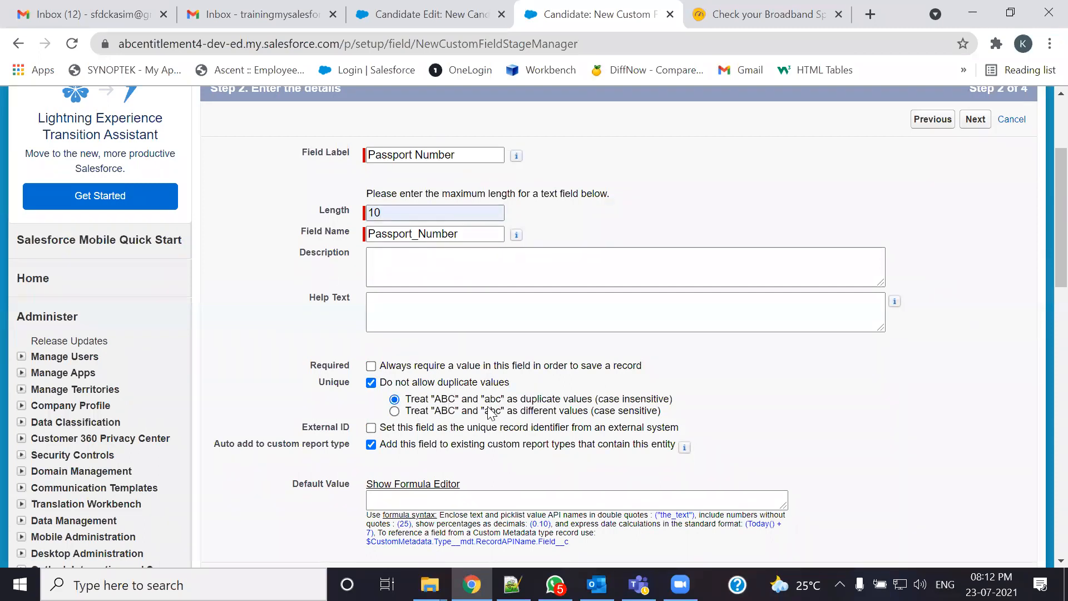
scroll(490, 413, down, 3)
click(975, 415)
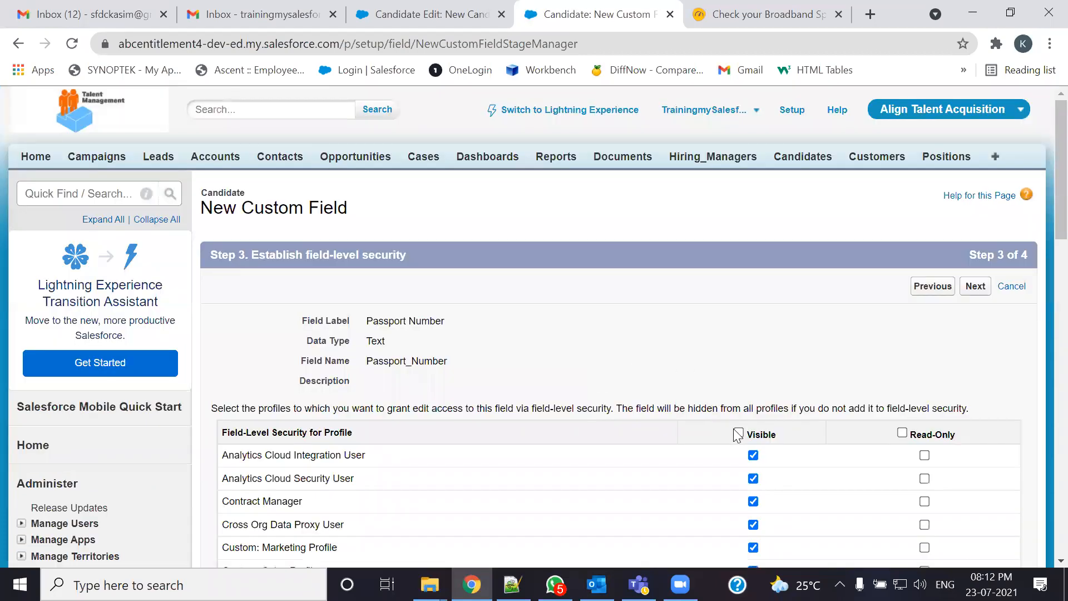
- Make the Passport Number field visible to all profiles and save it with the Candidate Layout
click(738, 433)
click(976, 286)
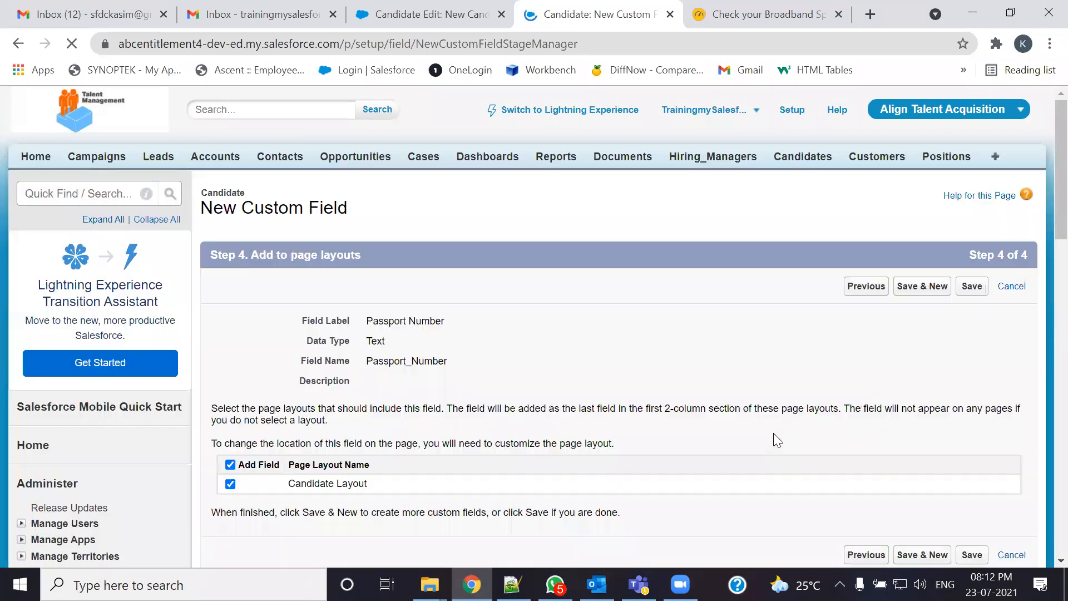
click(971, 287)
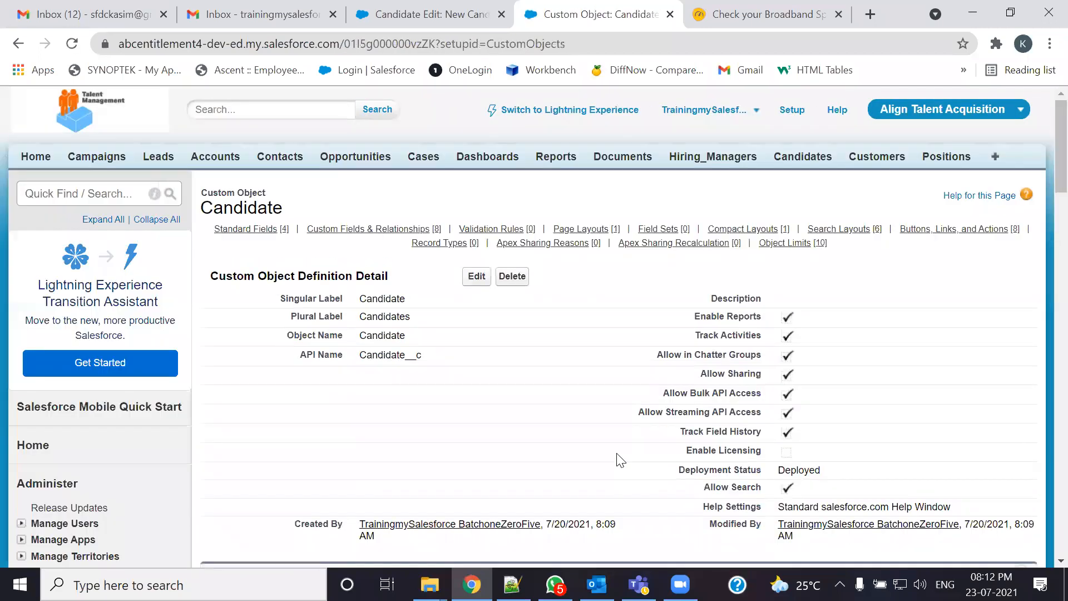
- Check for Passport Number in the Candidate custom fields list and on the reloaded New Candidate form
scroll(622, 416, down, 3)
scroll(624, 418, down, 7)
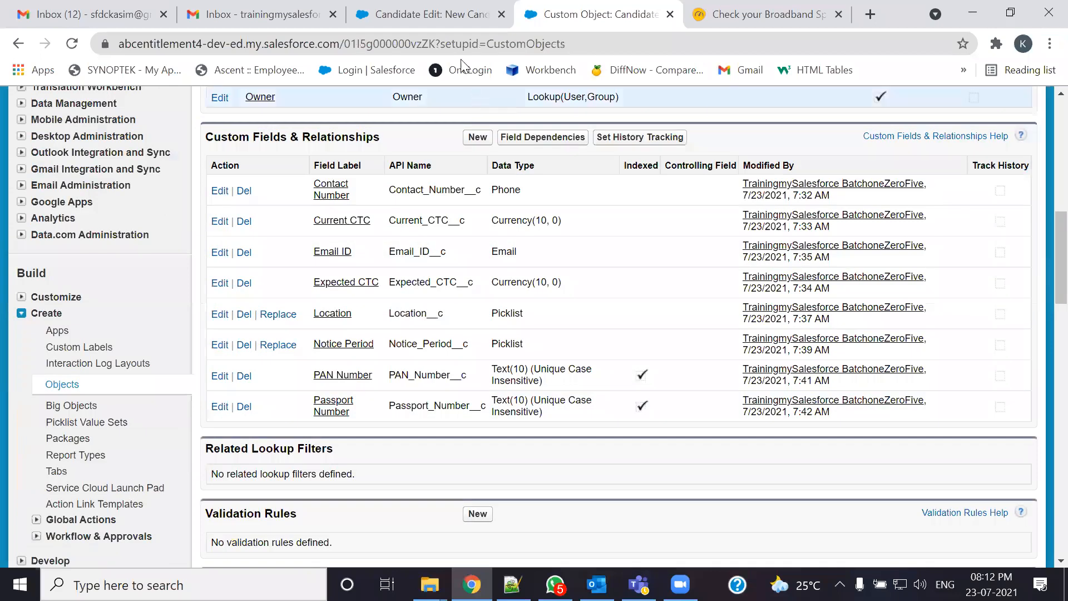
click(441, 14)
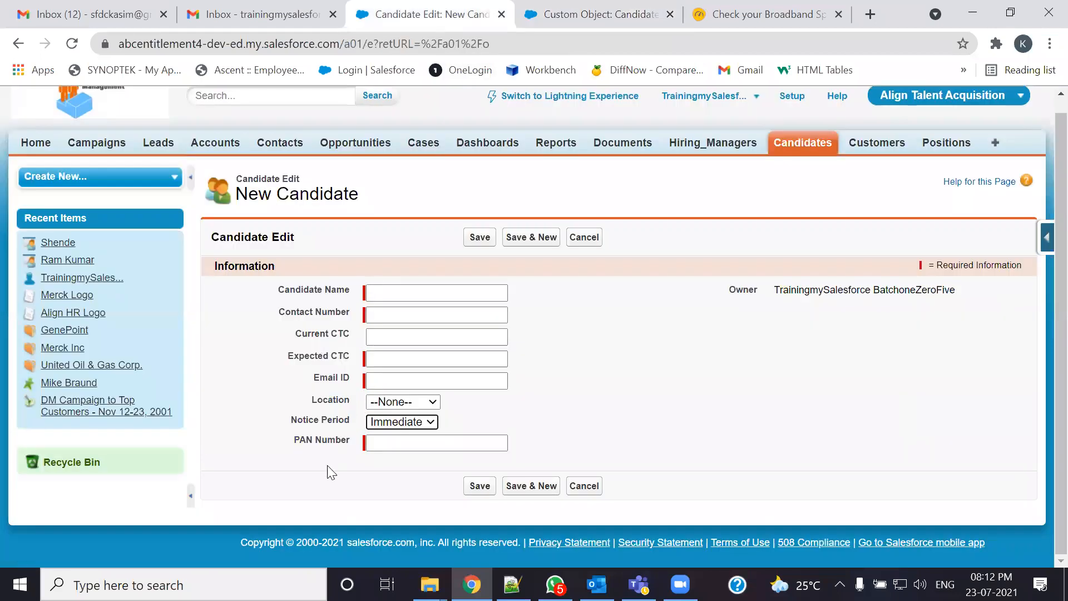
click(72, 43)
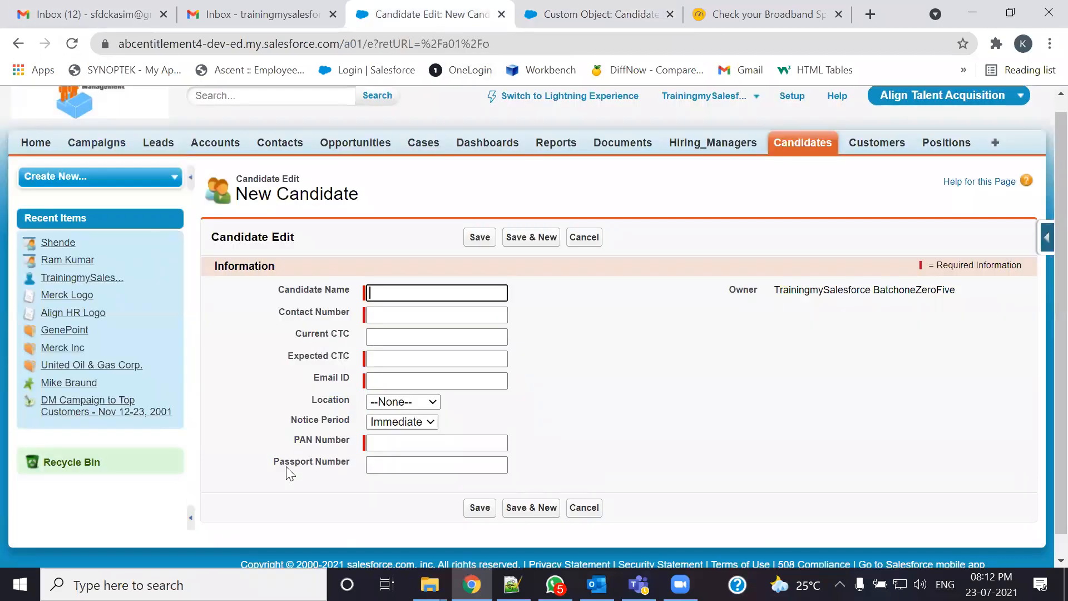
drag(271, 473, 343, 470)
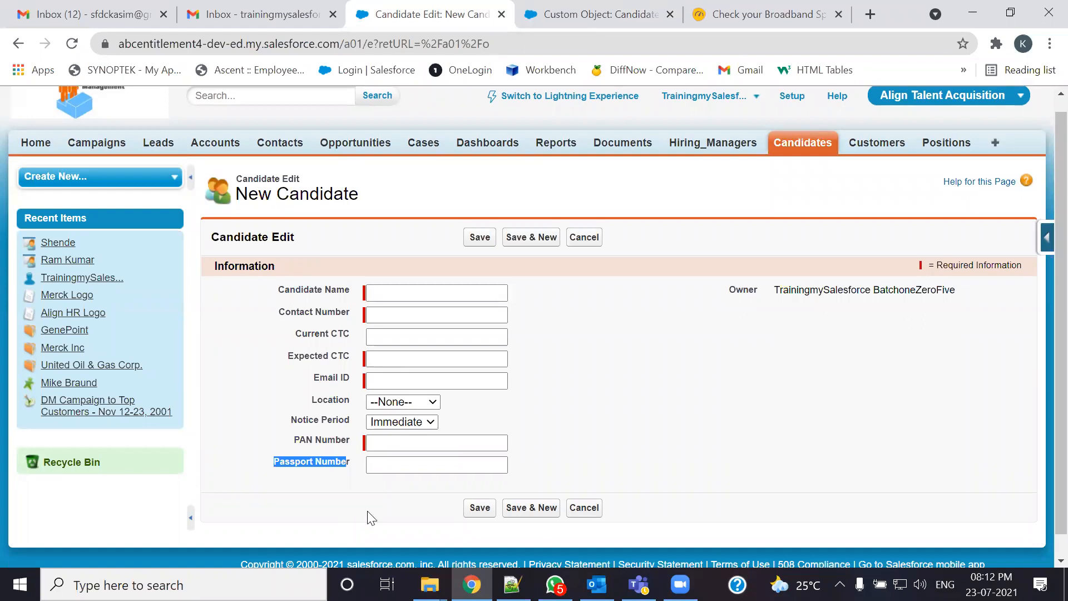
- Start a new custom field on the Candidate object and select the Qualification label in the field specification file
click(598, 15)
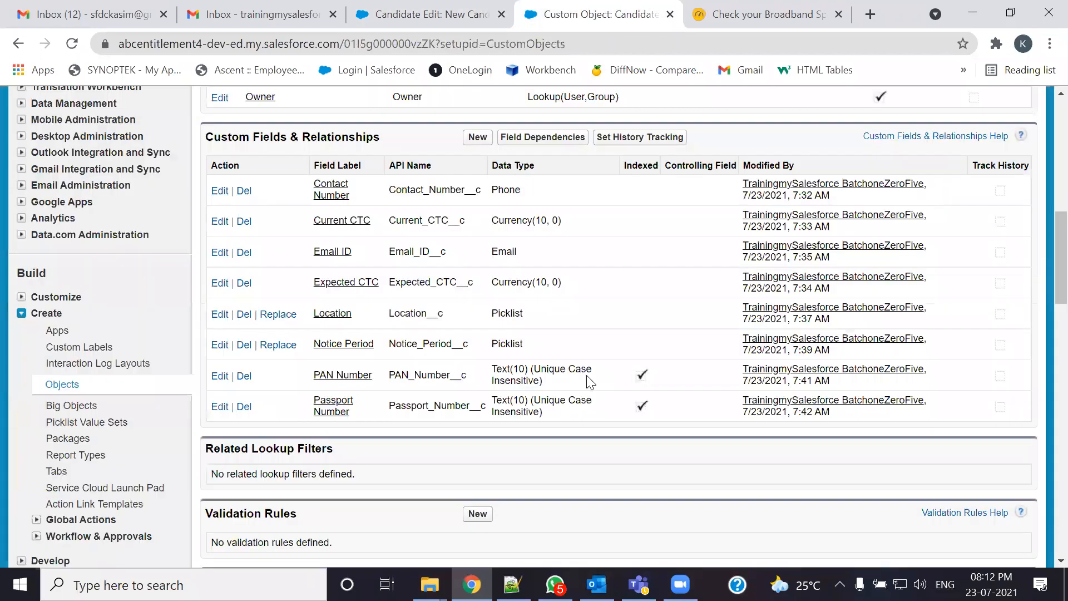
click(477, 137)
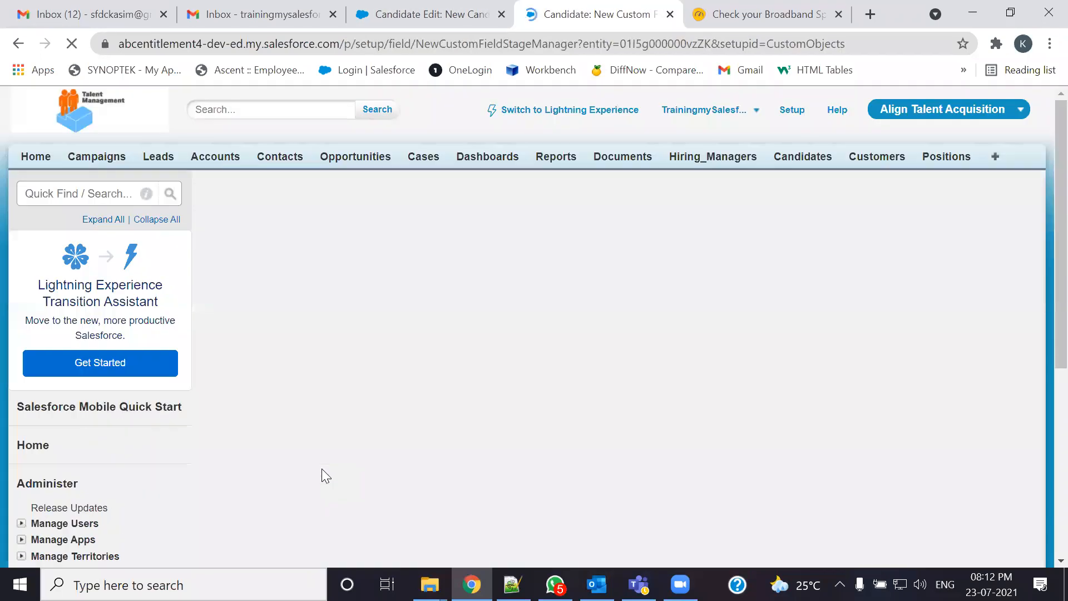
key(alt+Tab)
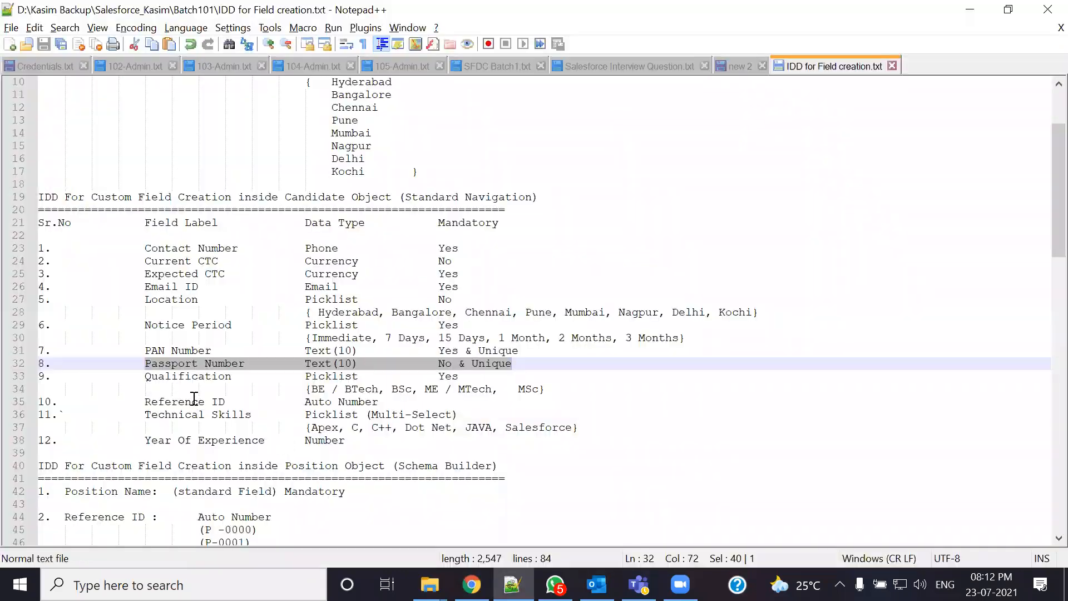
drag(146, 380, 243, 379)
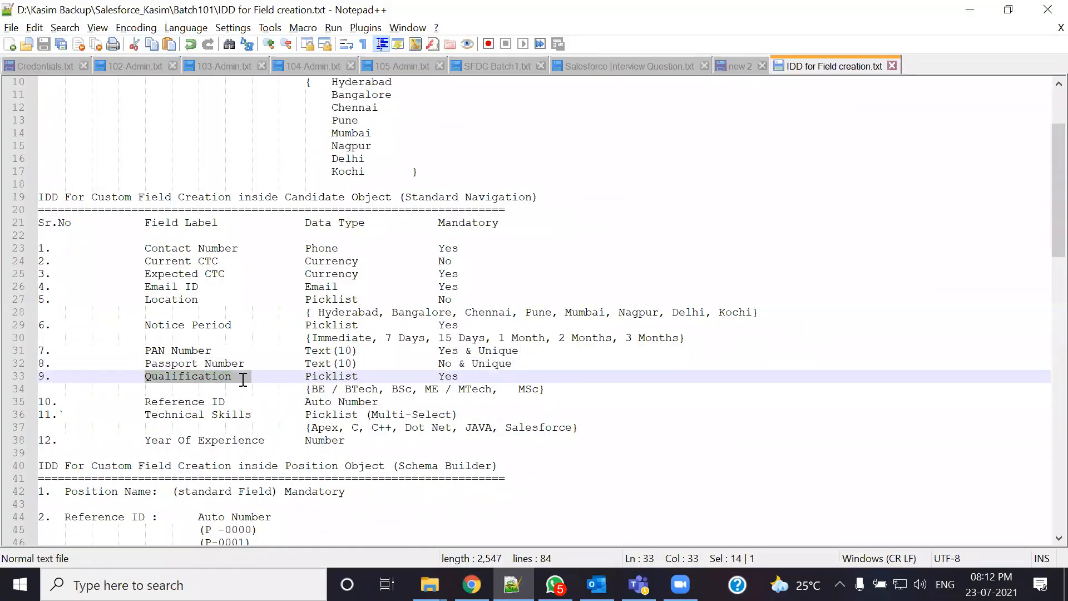
click(231, 378)
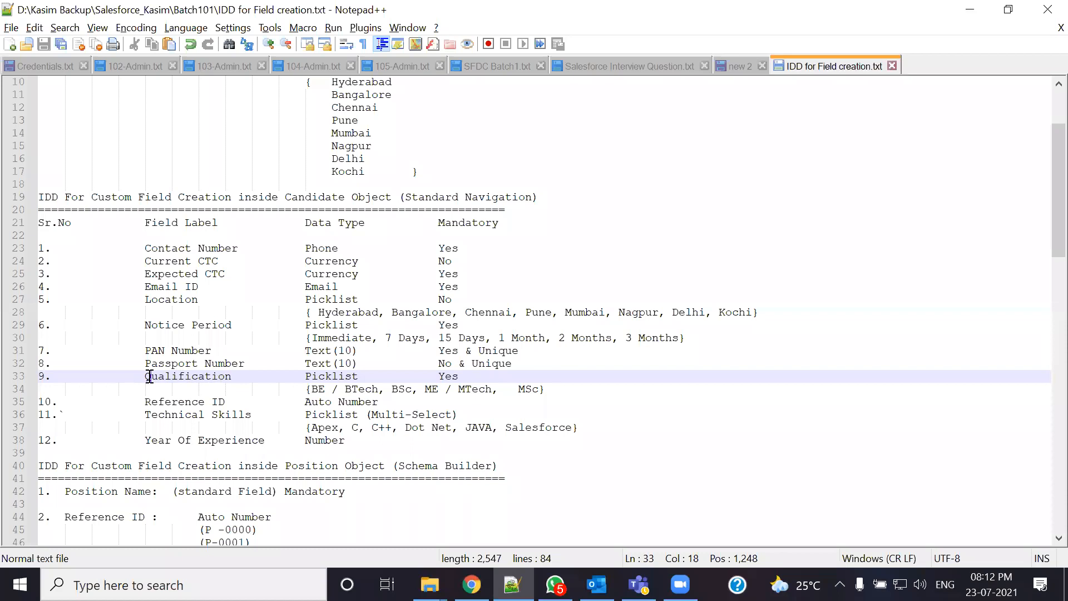
click(148, 385)
drag(145, 377, 239, 375)
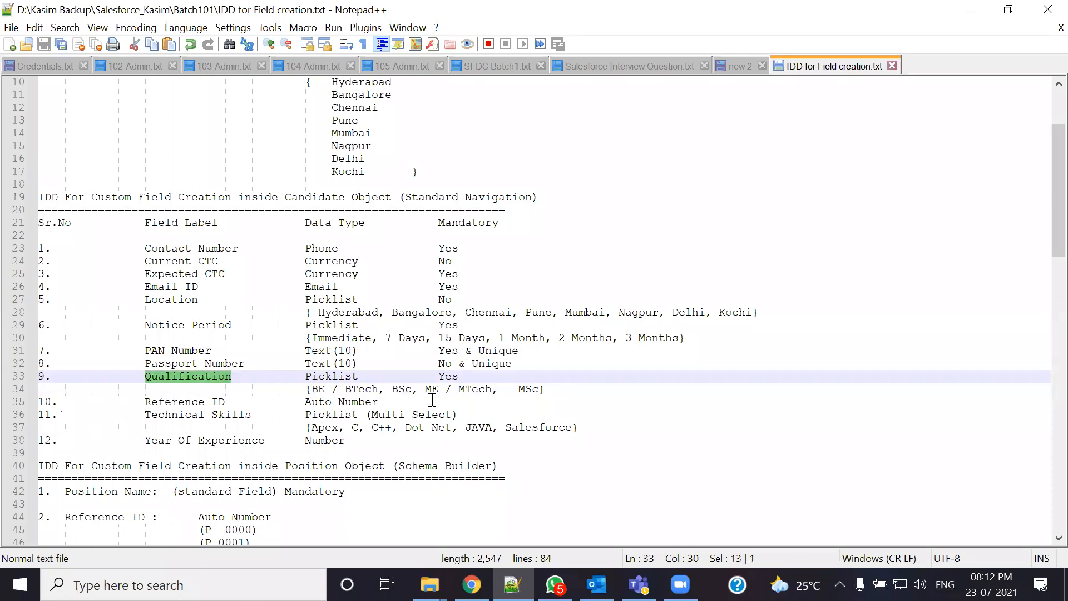
- Choose Picklist as the new Candidate field's data type and continue to its details
key(alt+Tab)
scroll(302, 392, down, 9)
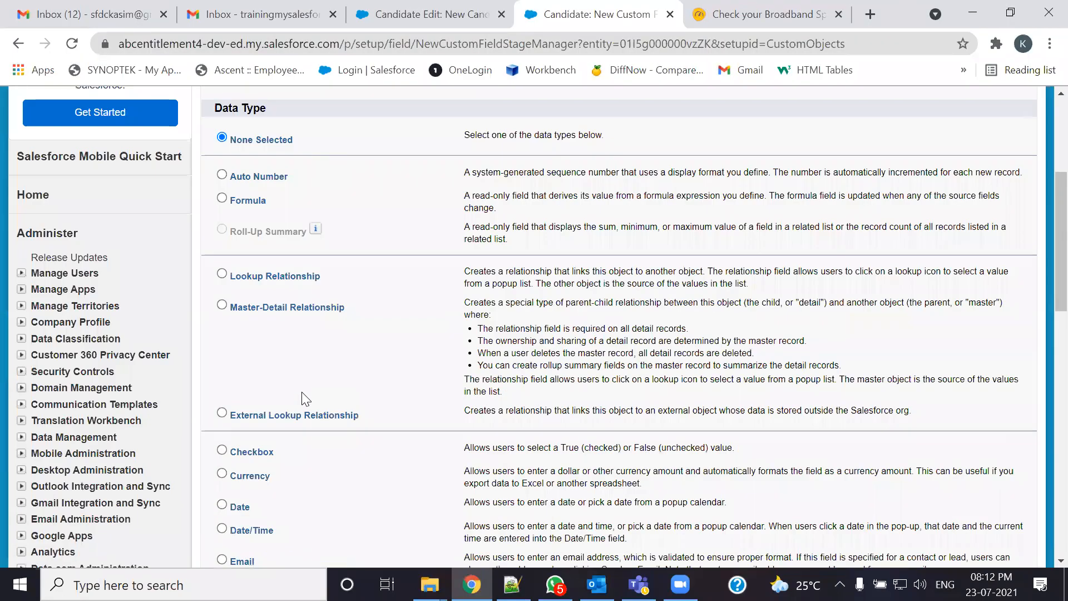
click(222, 435)
scroll(981, 338, down, 8)
click(975, 250)
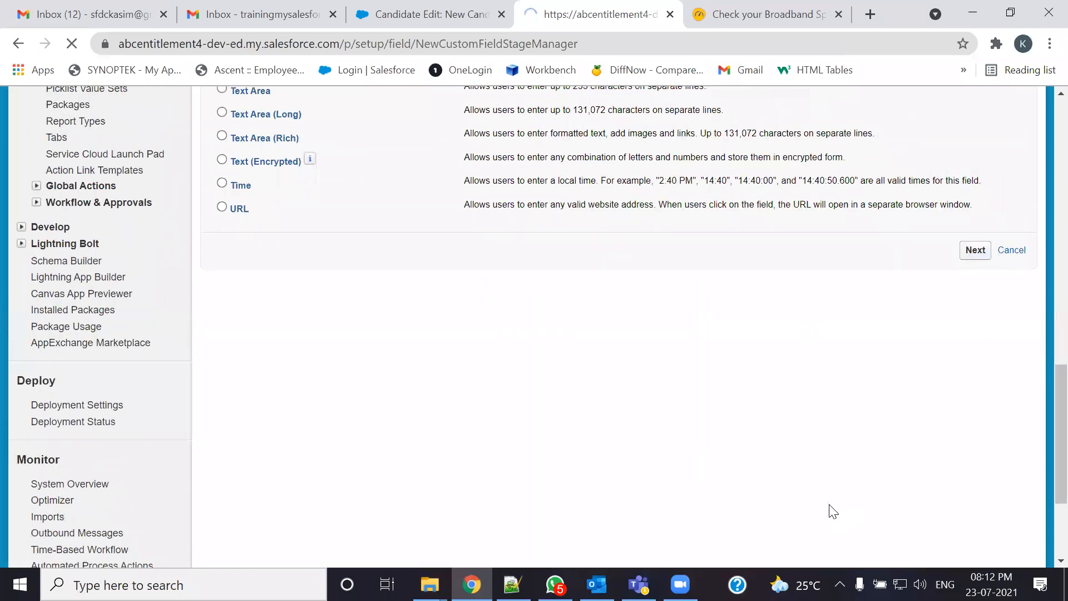
- Label the picklist field Qualification and choose to enter its values separately, one per line
click(417, 322)
text(Qualification)
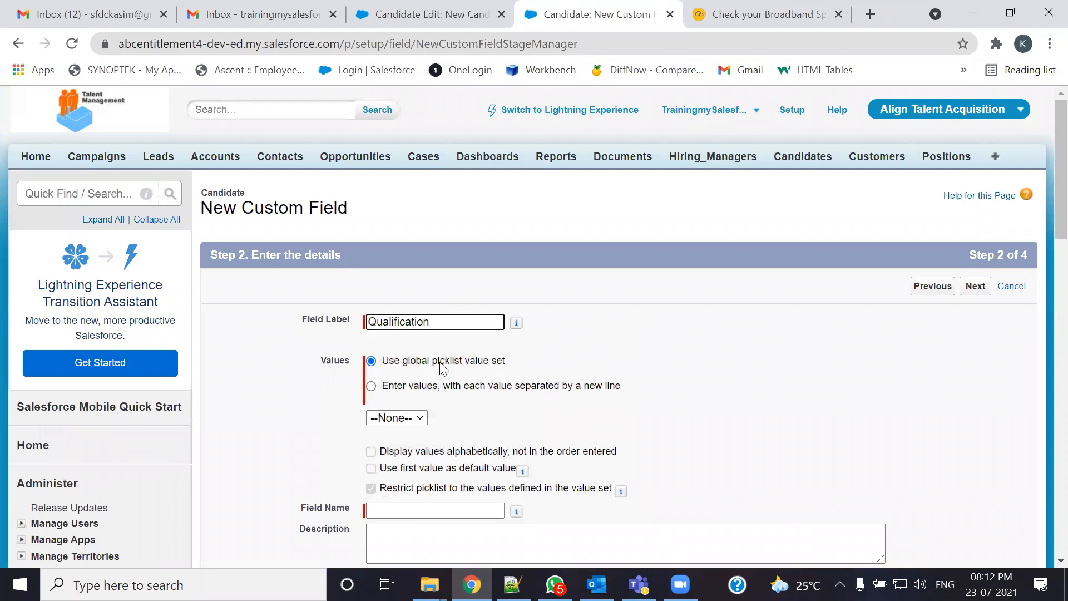
click(372, 386)
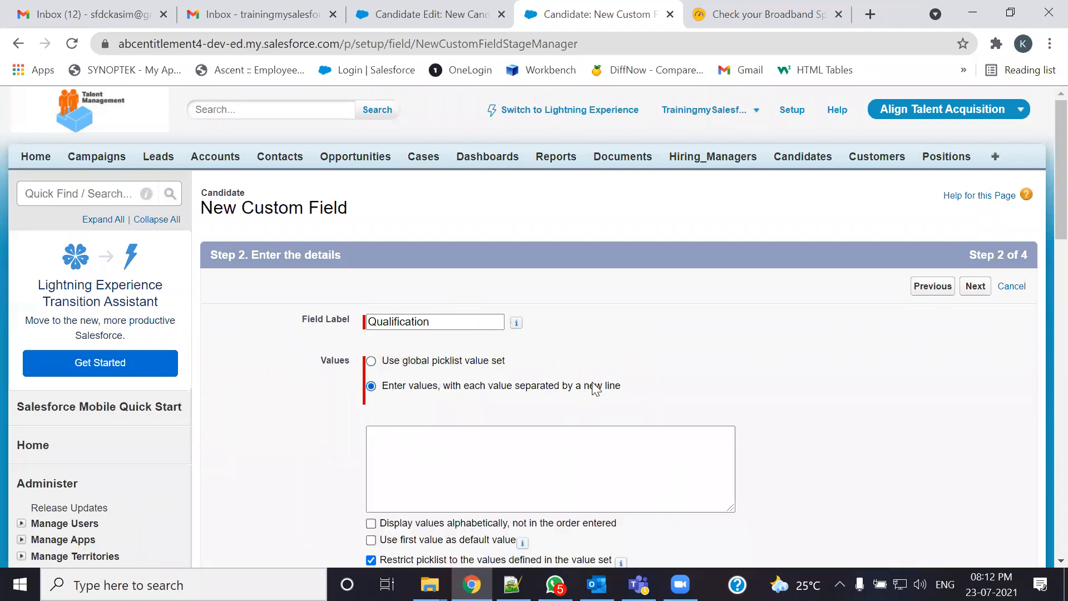
- Copy BE / BTech from the specification in as the first Qualification picklist value
key(alt+Tab)
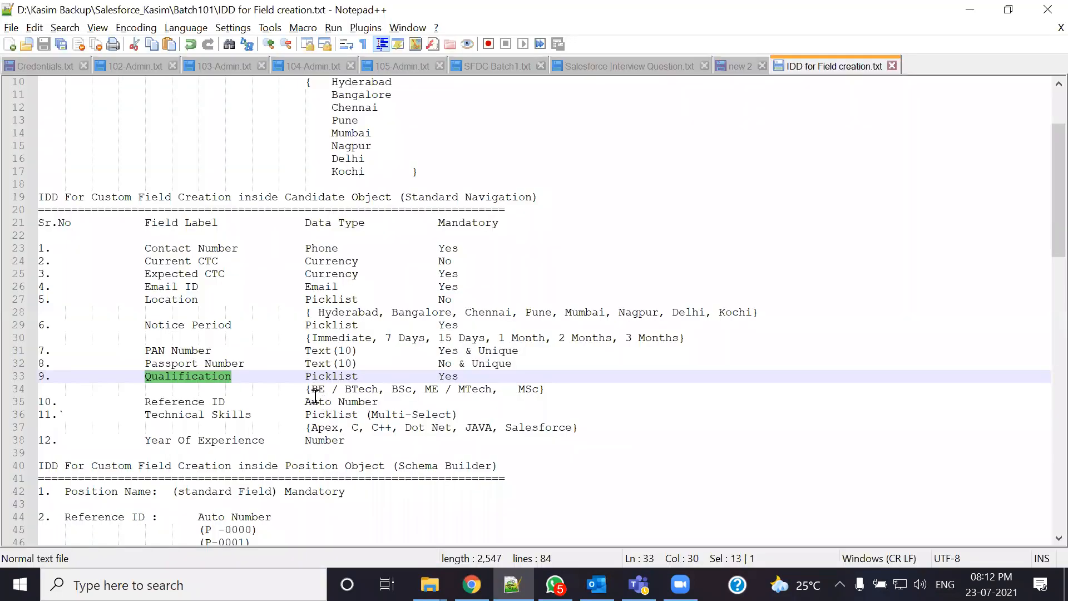
drag(313, 389, 378, 390)
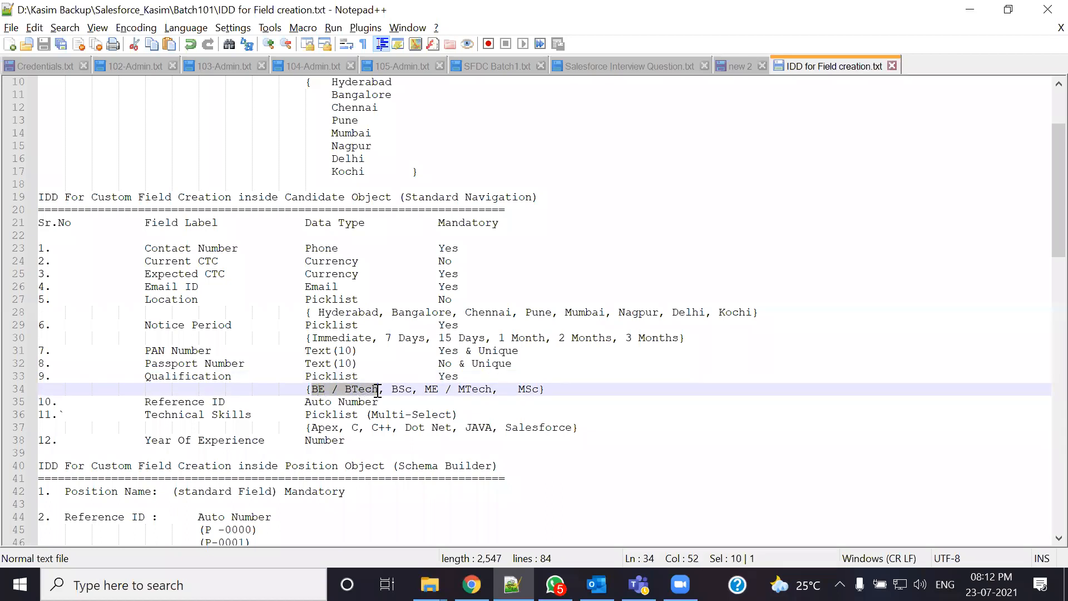
key(ctrl+c)
key(alt+Tab)
click(376, 434)
key(ctrl+v)
key(Return)
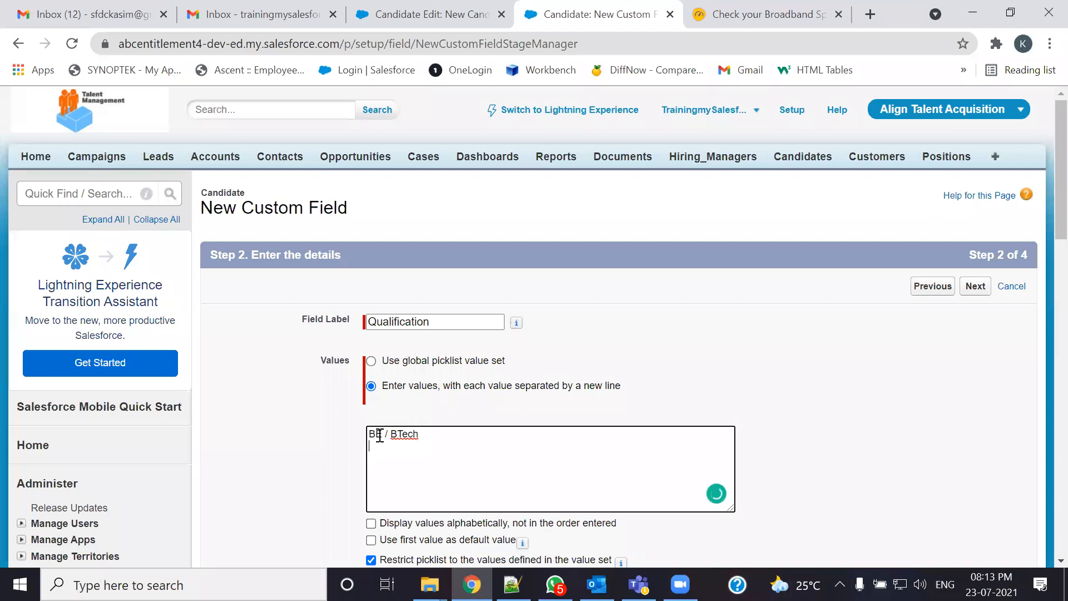
- Copy BSc and ME / MTech from the specification into the Qualification values, each on its own line
key(alt+Tab)
drag(395, 392, 414, 394)
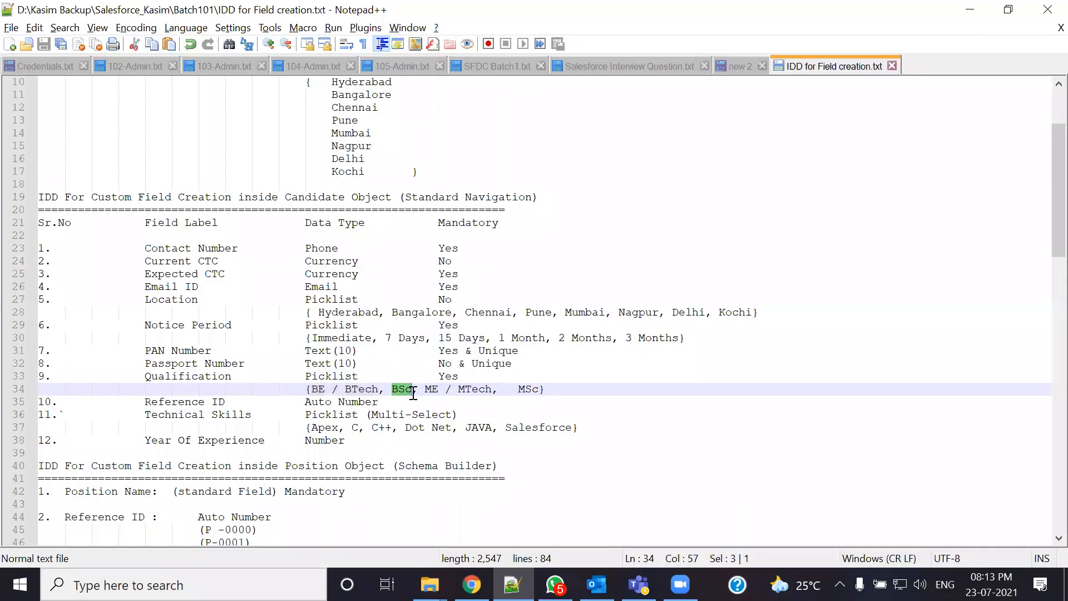
key(ctrl+c)
key(alt+Tab)
key(ctrl+v)
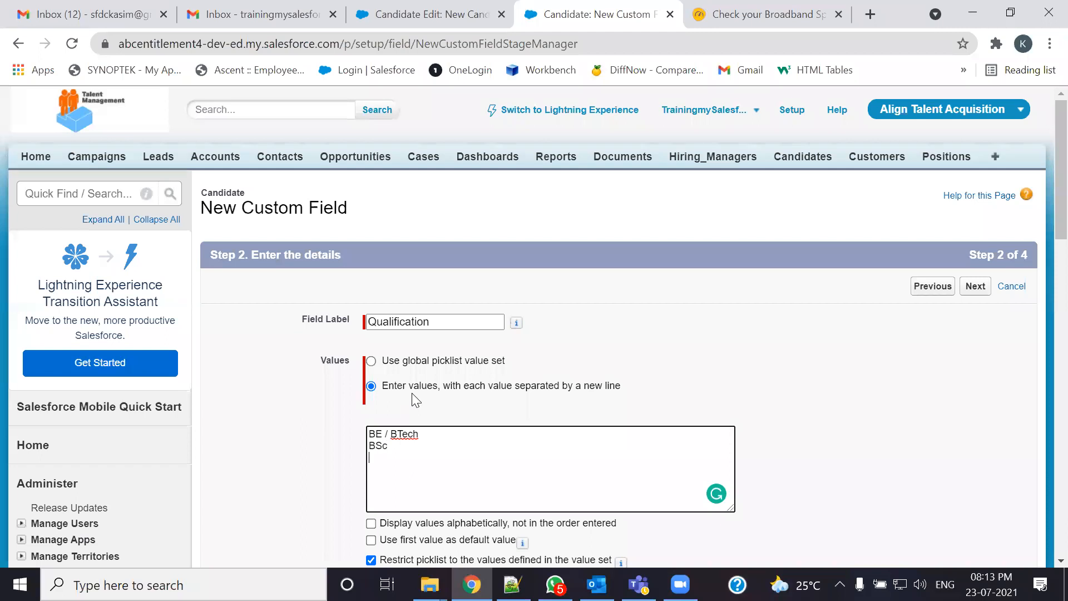
key(alt+Tab)
drag(426, 389, 492, 390)
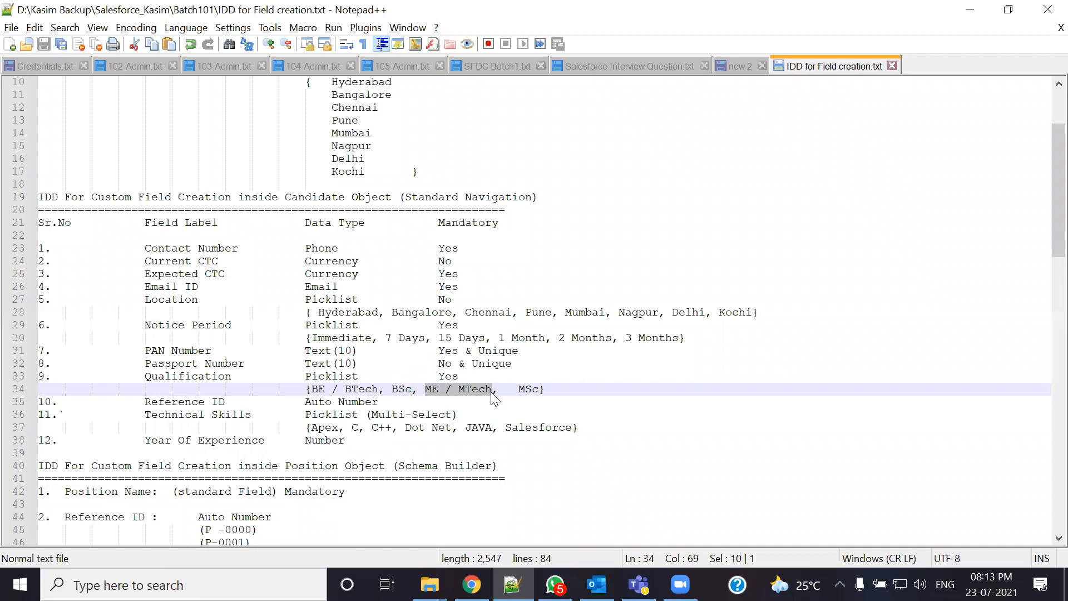
key(ctrl+c)
key(alt+Tab)
key(ctrl+v)
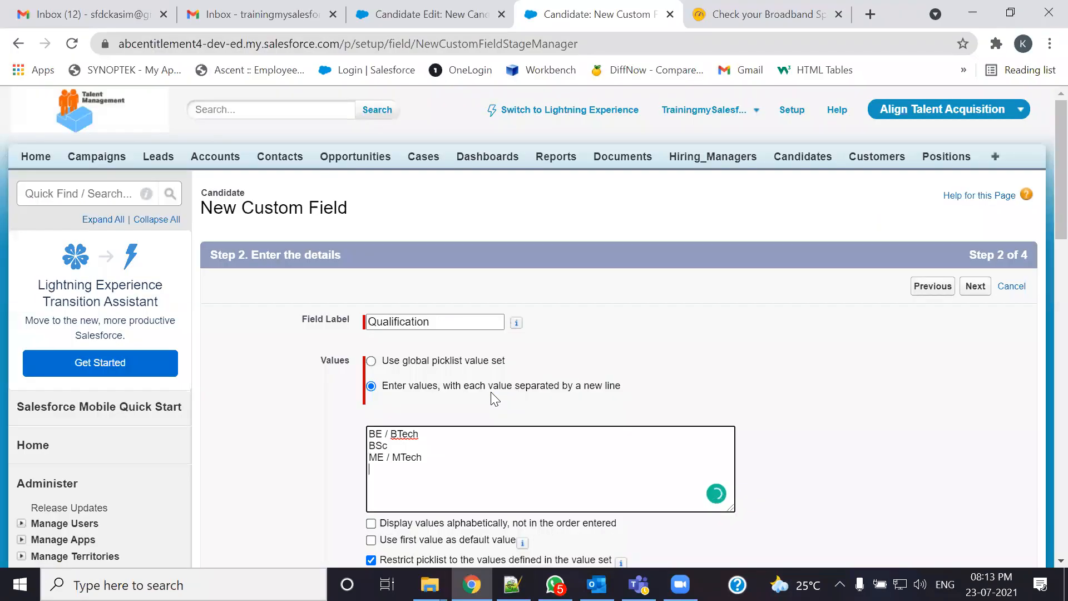
- Copy MSc from the specification in as the last Qualification picklist value
key(alt+Tab)
drag(518, 389, 538, 389)
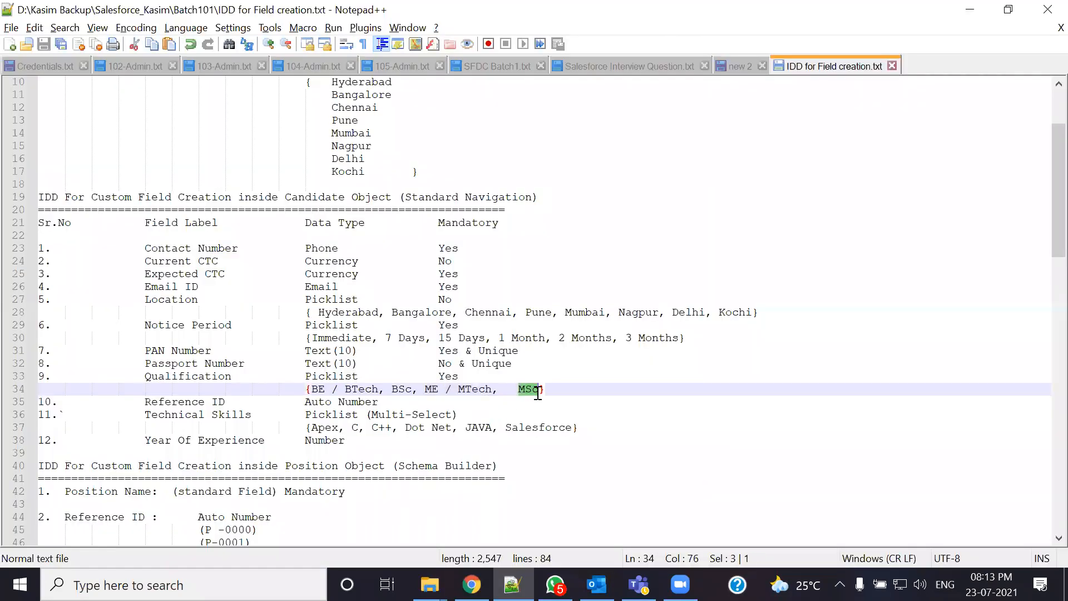
key(ctrl+c)
key(alt+Tab)
key(ctrl+v)
- Keep the Qualification field's remaining options at their defaults, leaving it optional, and continue to field-level security
scroll(542, 399, down, 3)
key(alt+Tab)
key(alt+Tab)
scroll(424, 463, down, 3)
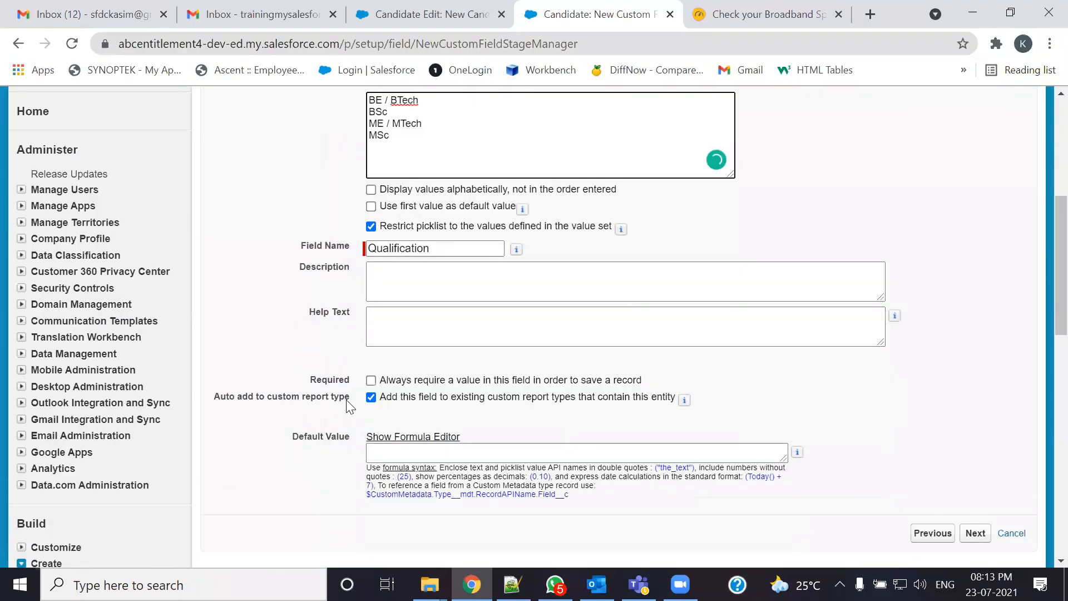
click(977, 533)
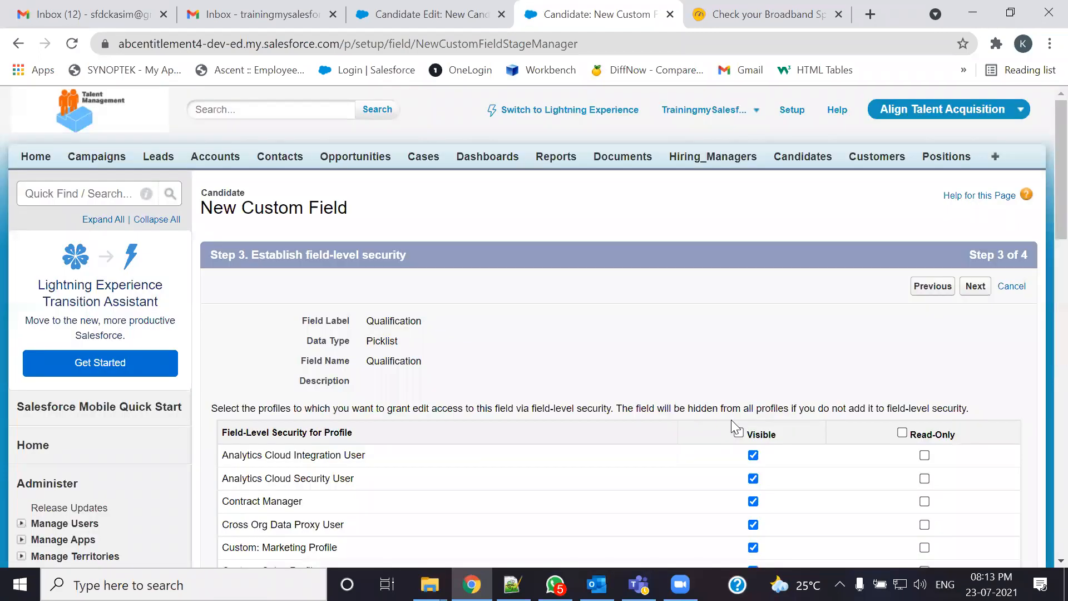
- Keep the default profile visibility for Qualification and save the field with the Candidate Layout
click(977, 287)
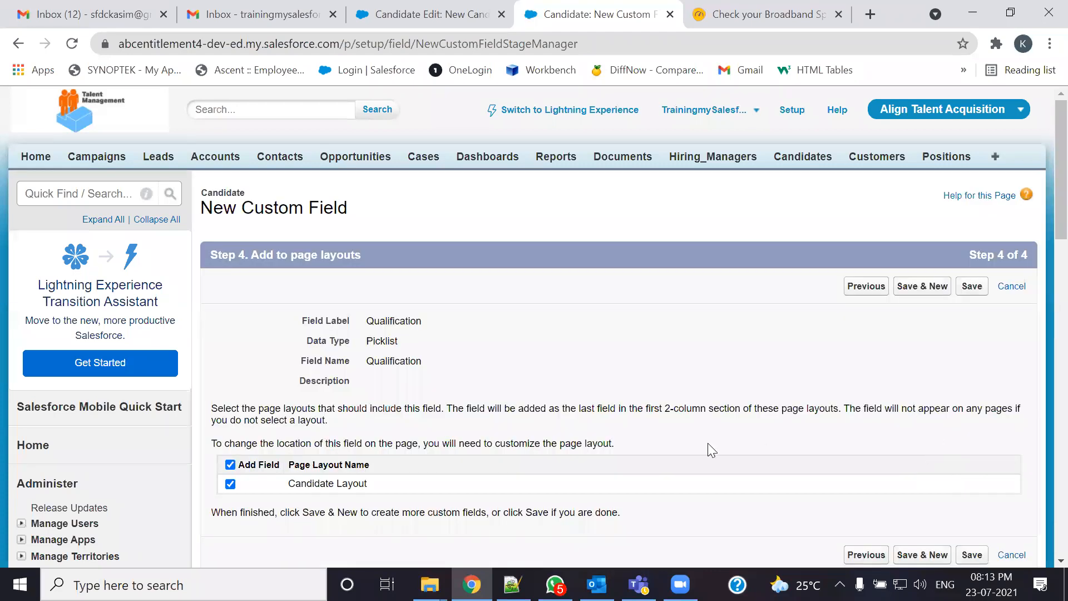
scroll(708, 448, down, 5)
click(973, 305)
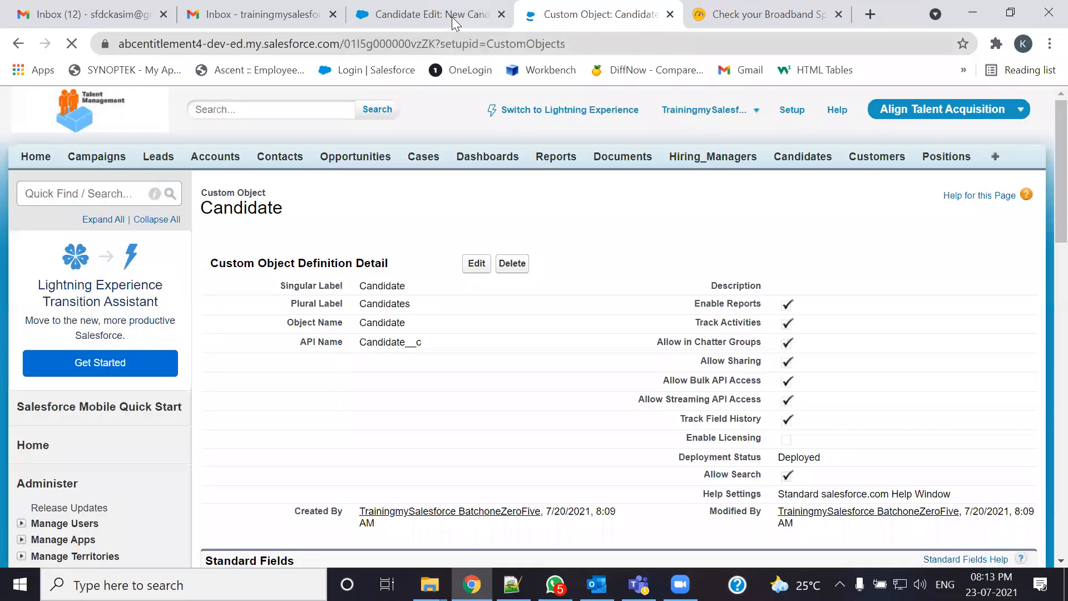
- Reload the New Candidate form and check the Qualification picklist's values
click(452, 17)
click(72, 43)
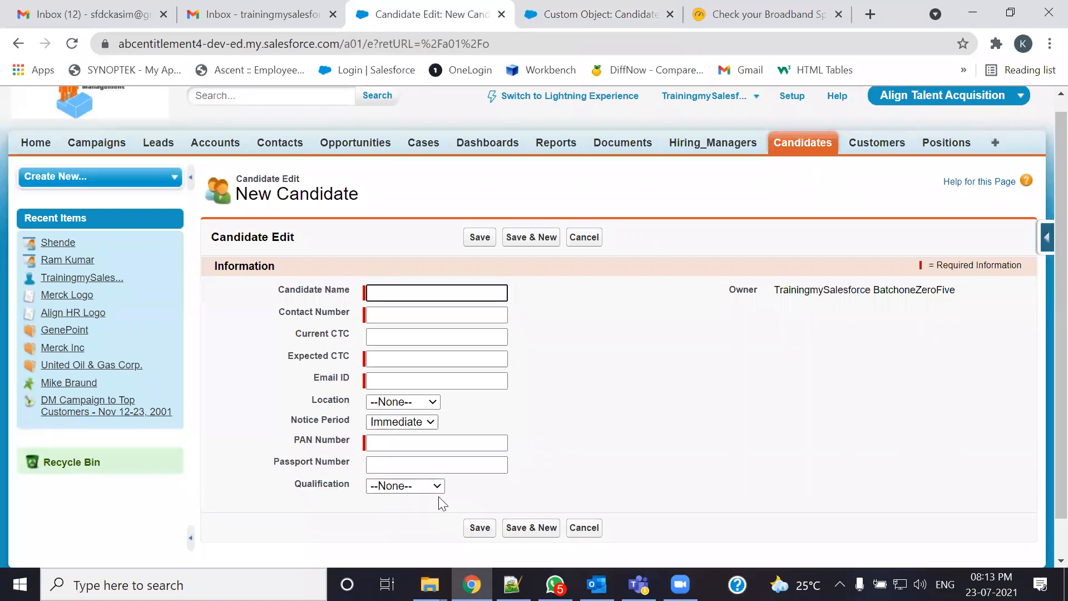
click(436, 487)
click(633, 393)
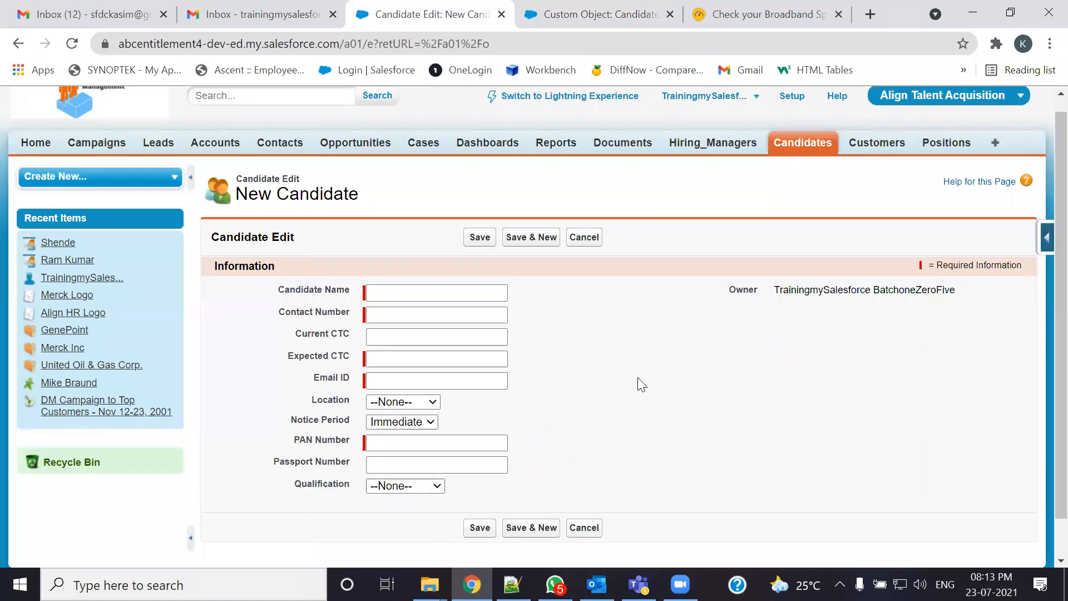
- Start another custom field on the Candidate object and select the Reference ID label in the specification file
click(584, 12)
scroll(434, 436, down, 10)
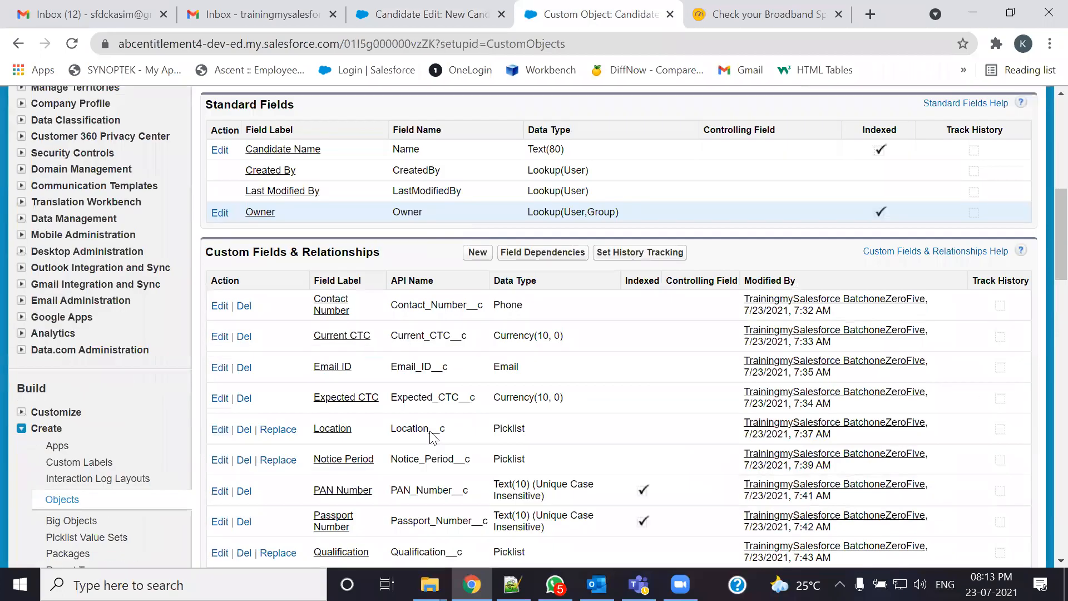
click(469, 224)
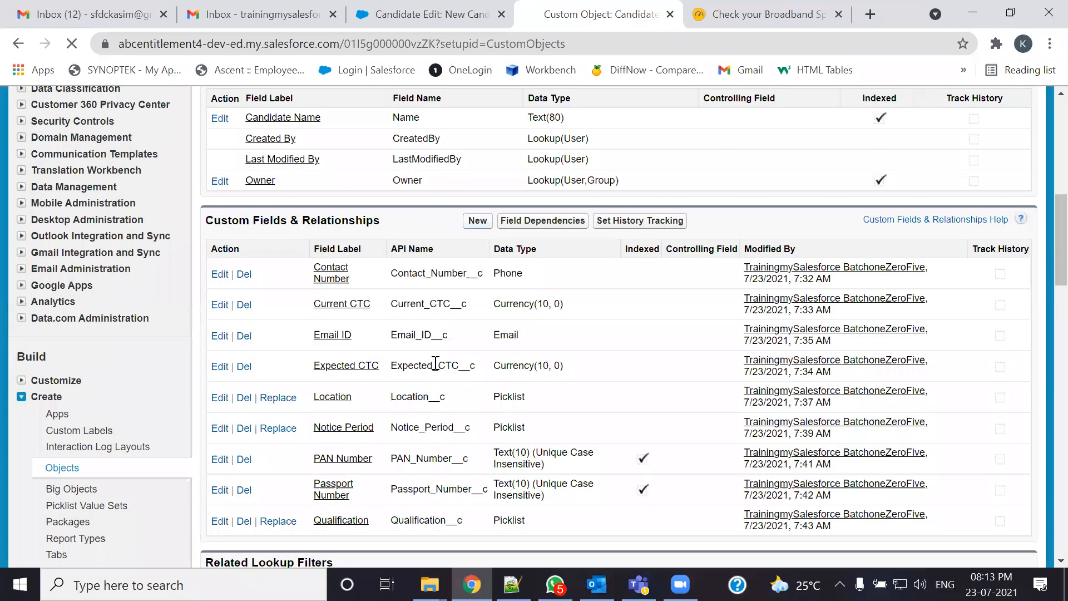
key(alt+Tab)
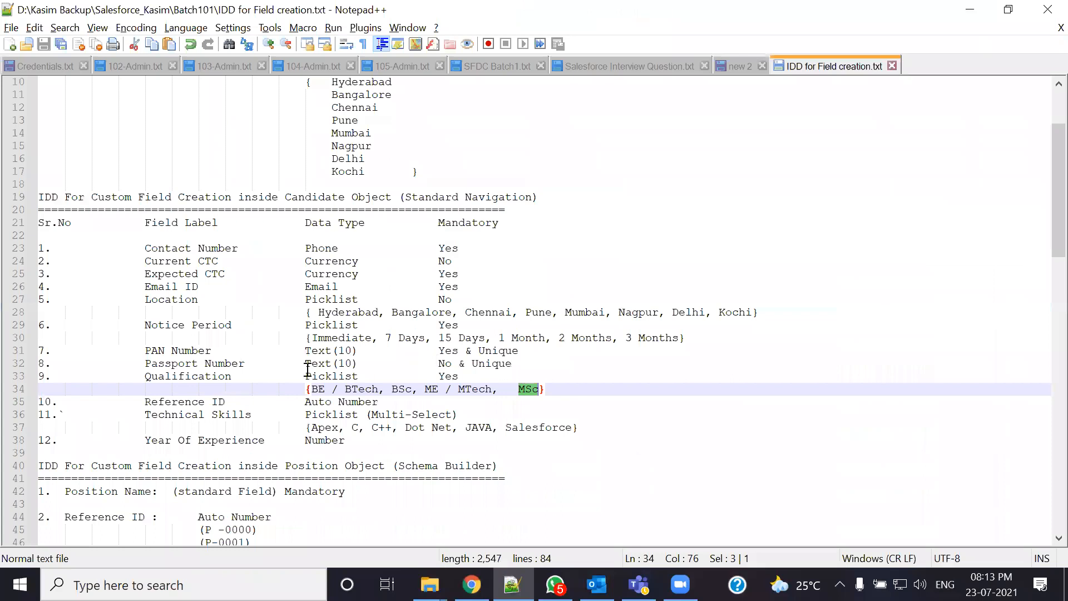
scroll(137, 368, down, 1)
drag(145, 363, 225, 365)
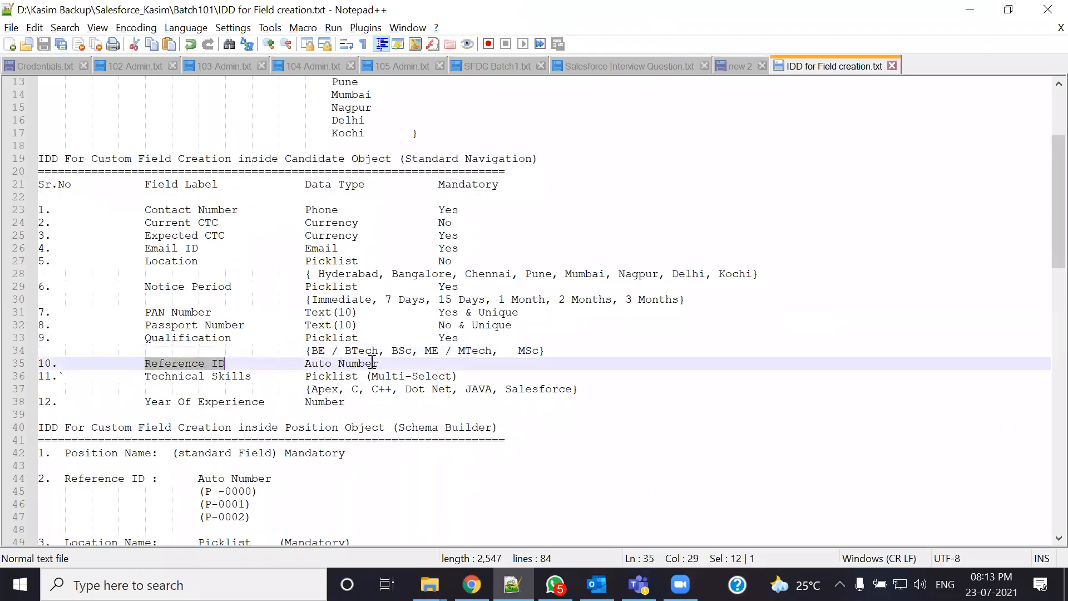
- Choose Auto Number as the new Candidate field's data type and continue to its details
key(alt+Tab)
scroll(857, 347, down, 2)
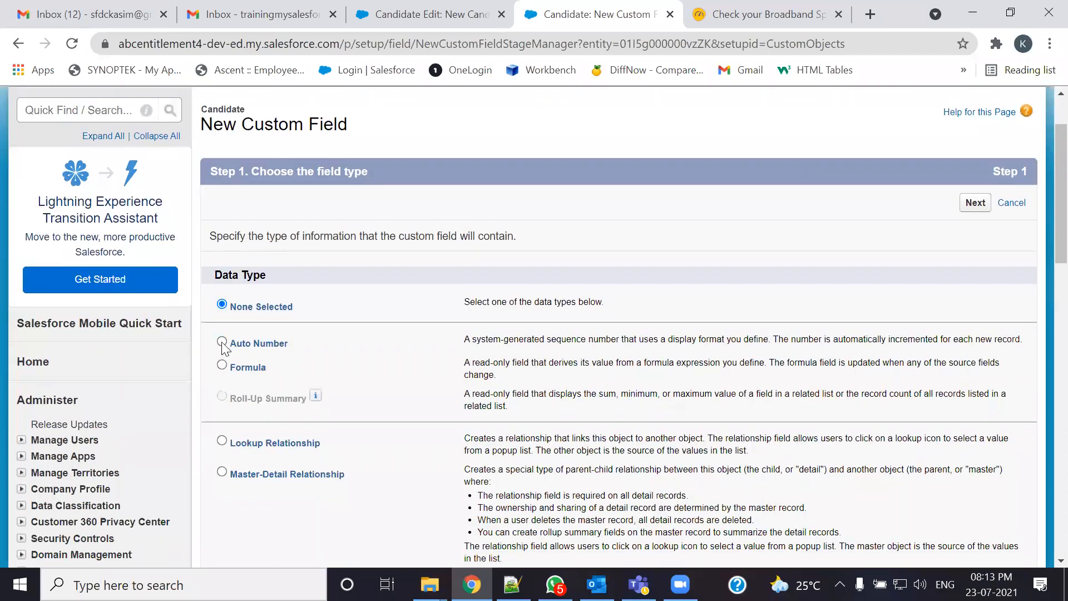
click(857, 347)
click(978, 204)
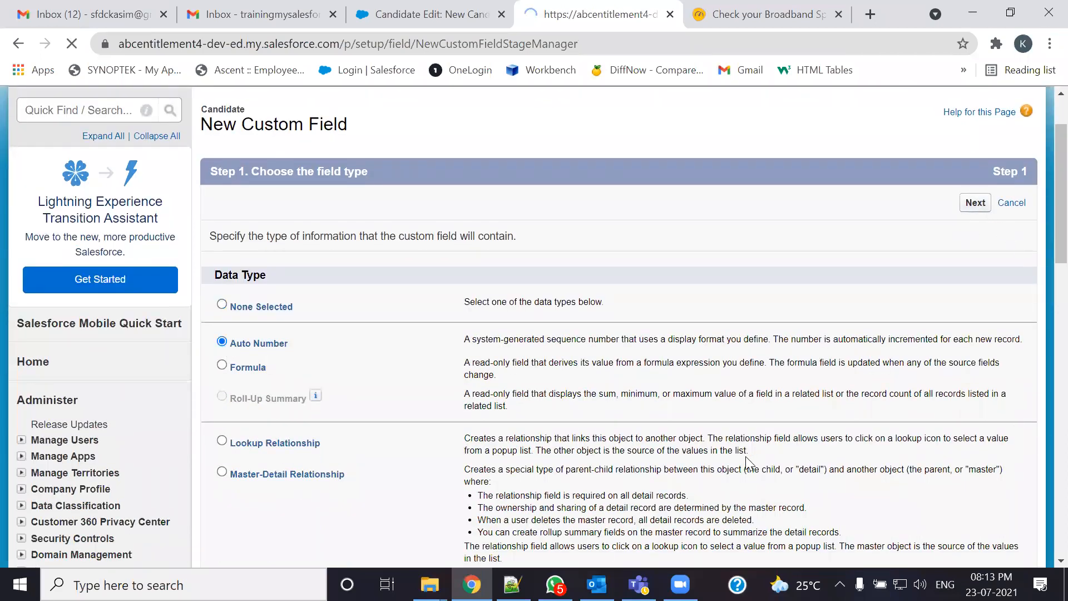
- Label the new auto number field Reference ID and set its display format to RefID-{000}
click(401, 322)
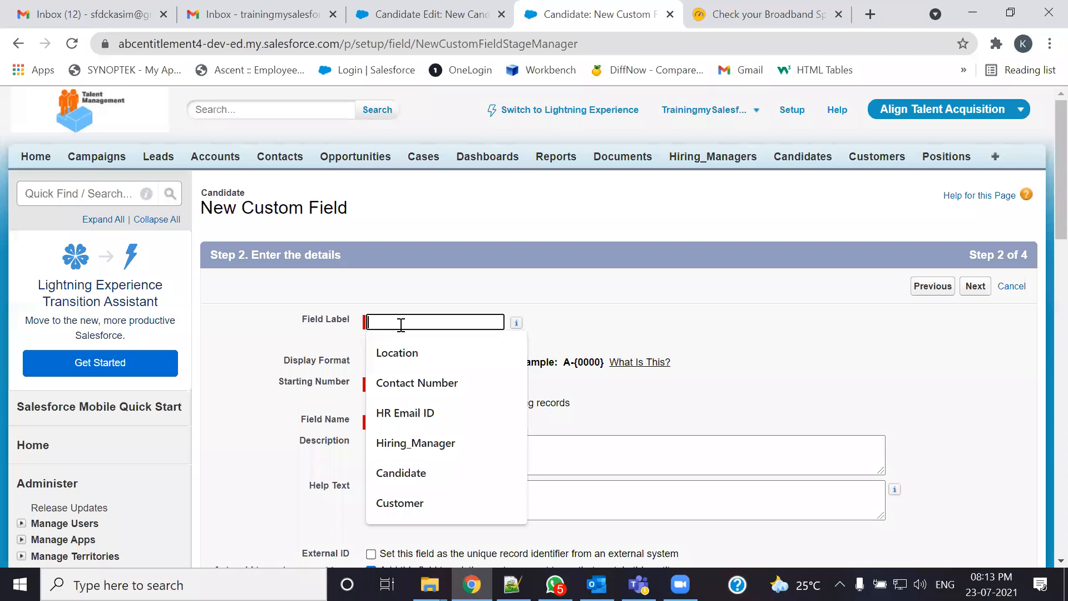
key(ctrl+v)
click(401, 362)
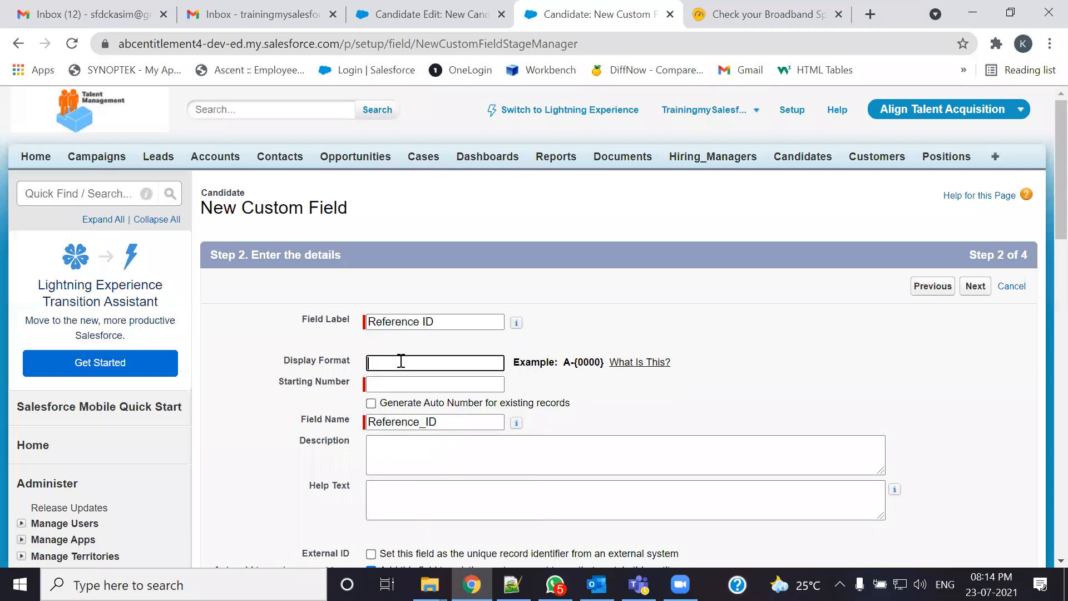
click(401, 362)
text(Re)
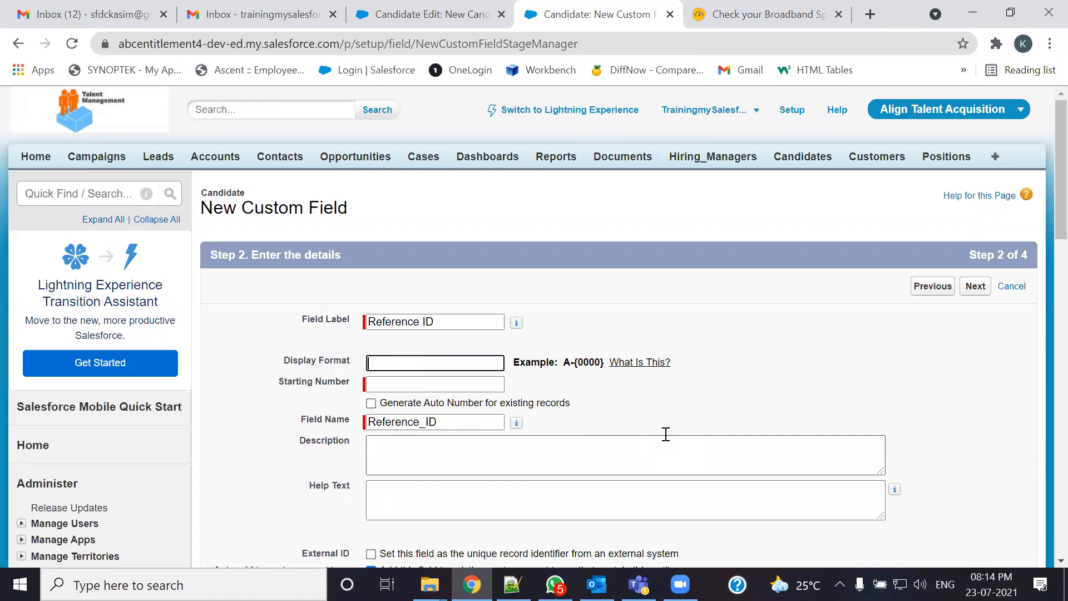
text(RefID-{)
text(000})
- Set the auto number's starting number to 001 and enable generating numbers for existing records
click(428, 384)
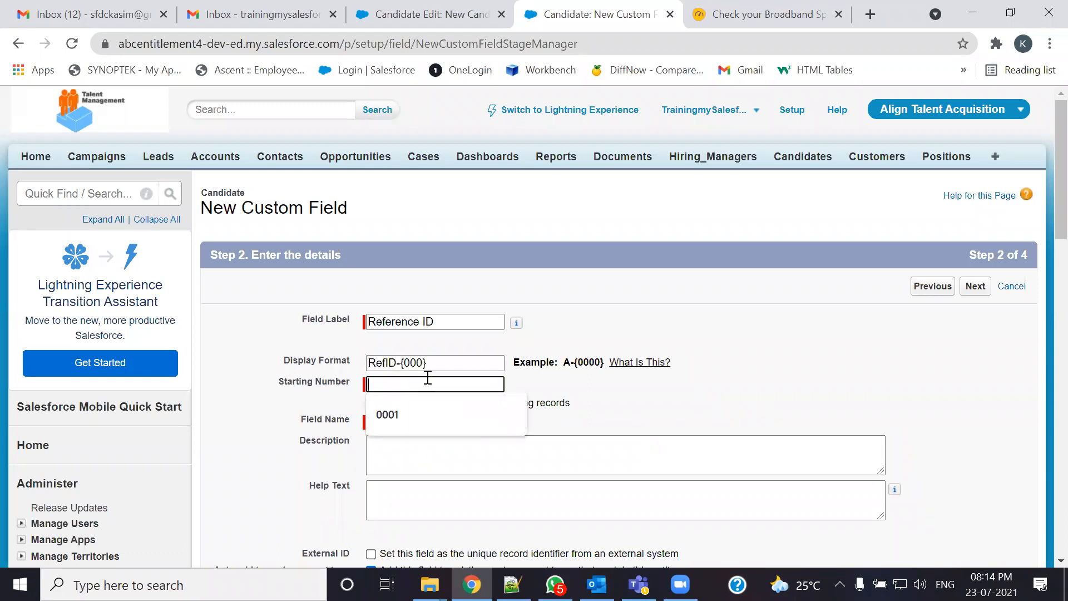
text(001)
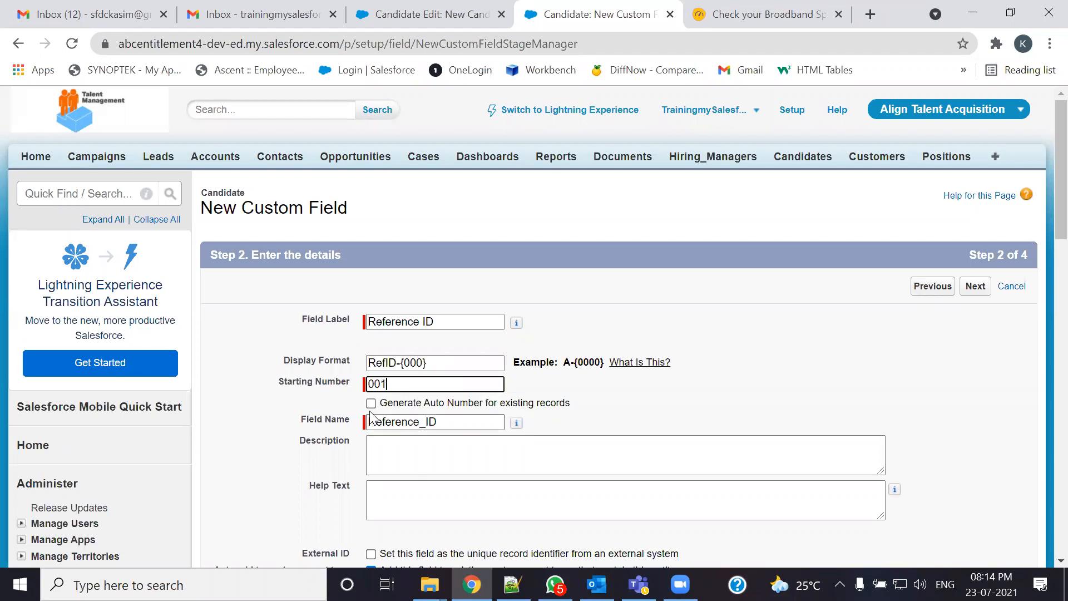
click(371, 403)
scroll(615, 407, down, 3)
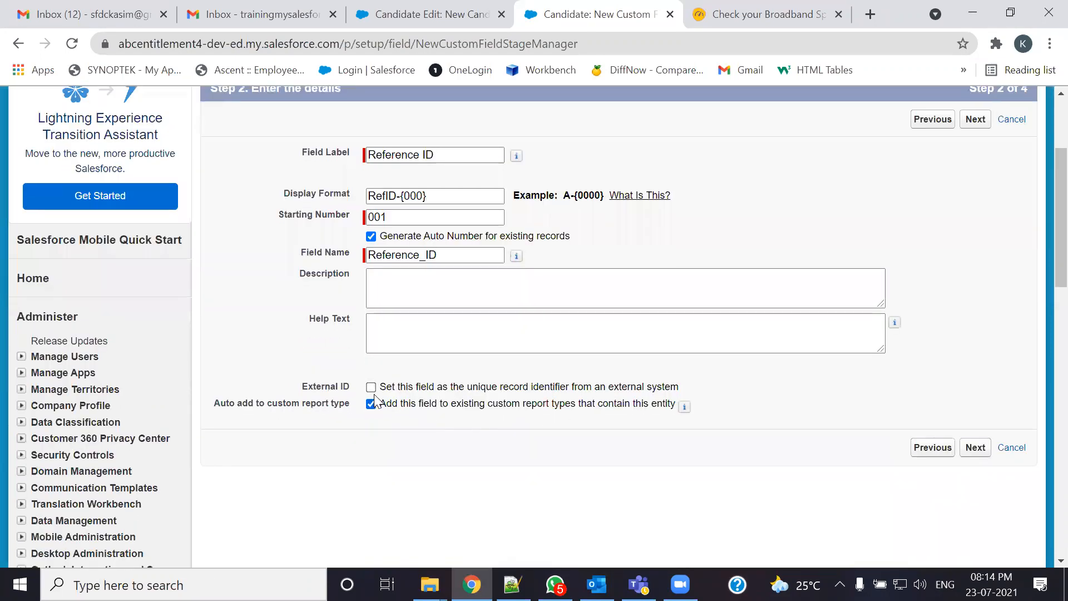
- Accept the default field-level security, save the Reference ID field to the Candidate Layout and approve the auto number generation
click(980, 455)
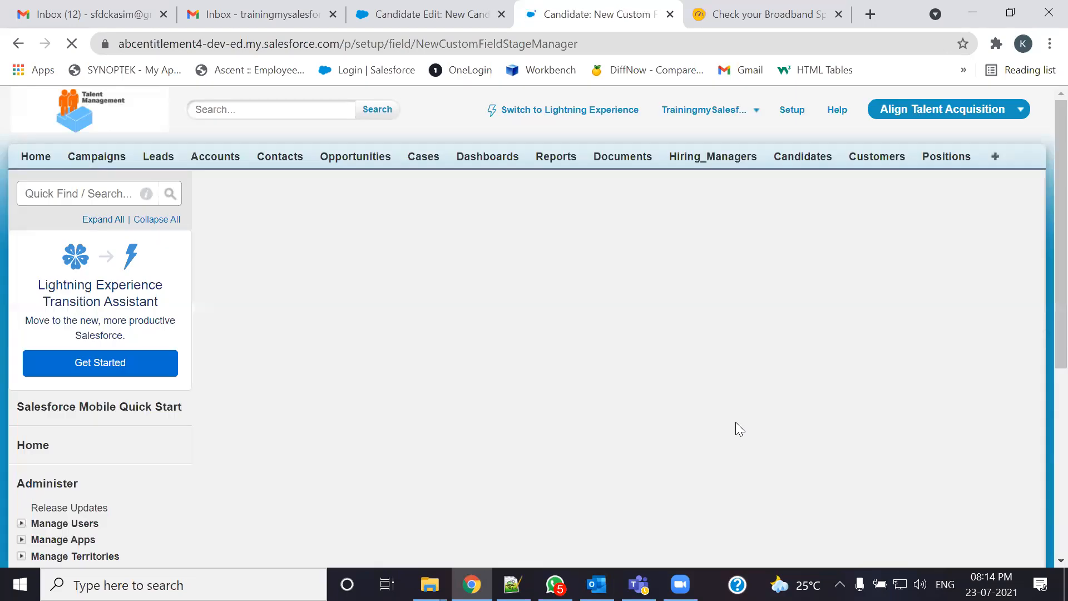
click(975, 286)
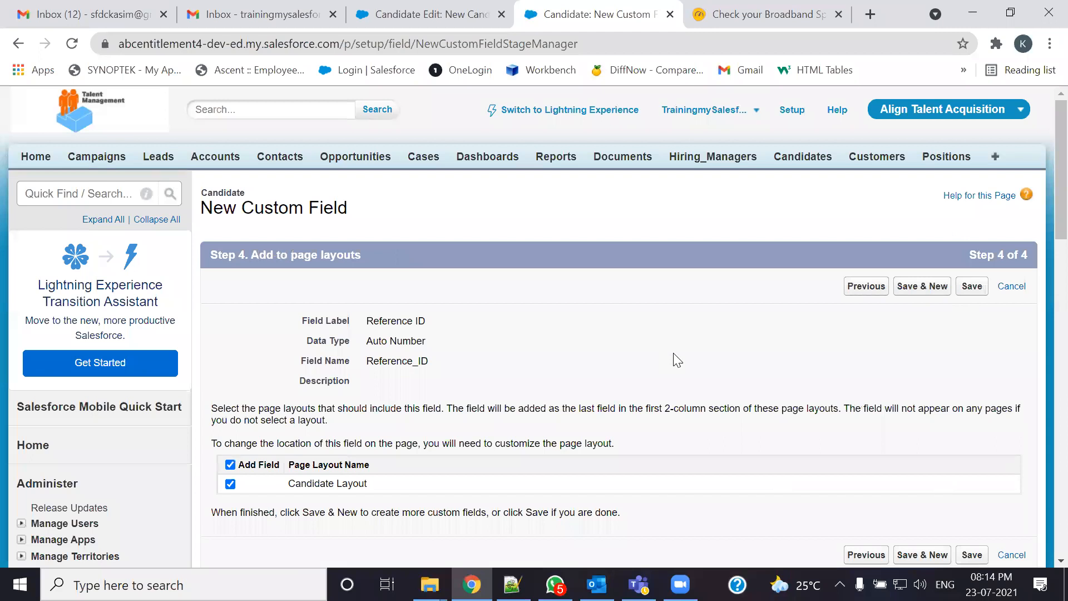
scroll(677, 361, down, 3)
click(973, 120)
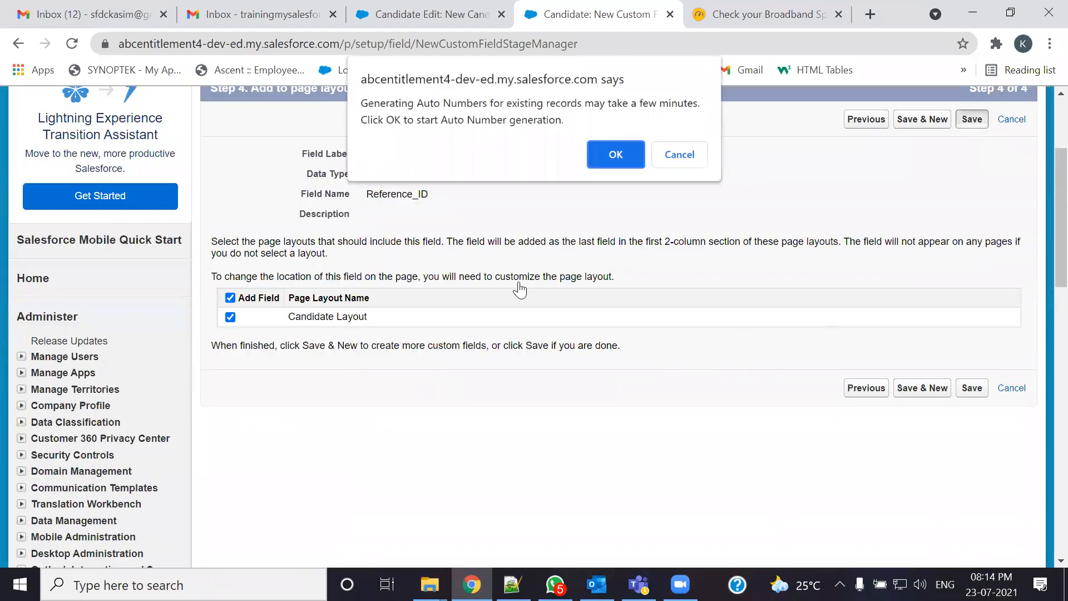
click(603, 155)
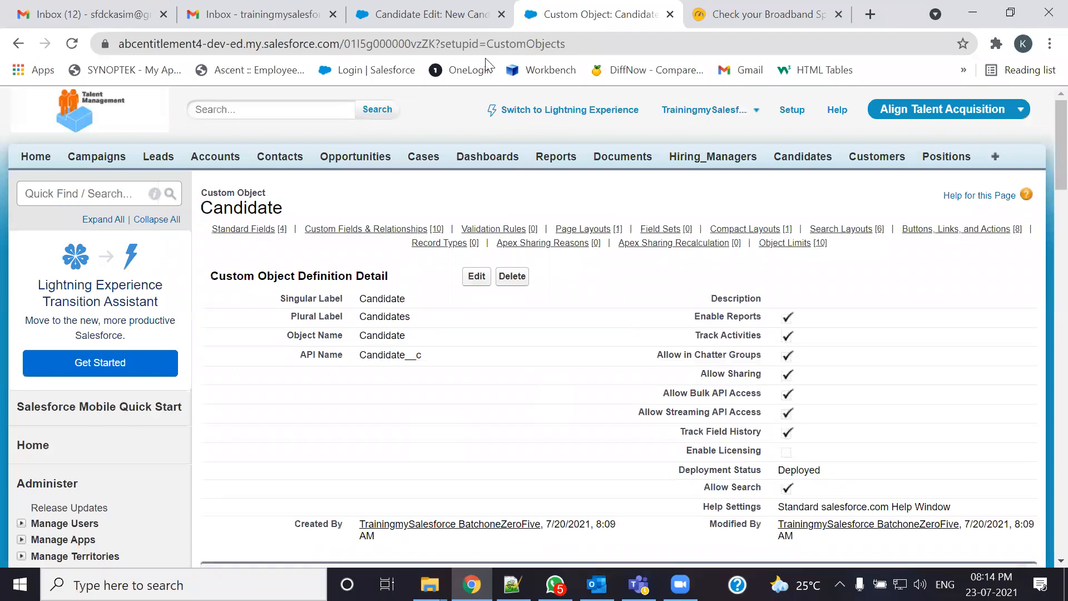
click(450, 13)
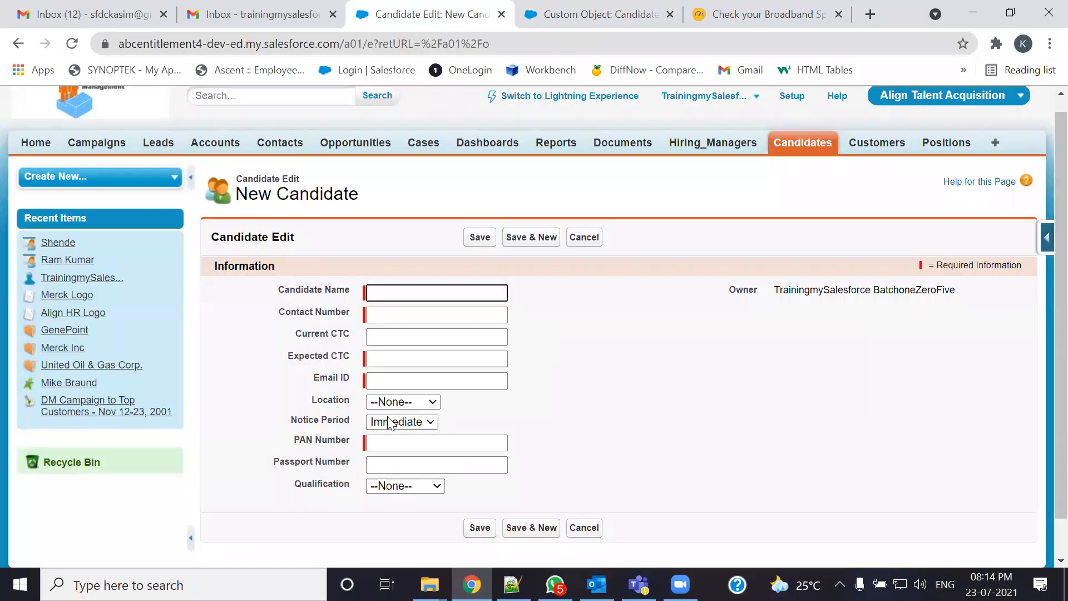
double_click(282, 240)
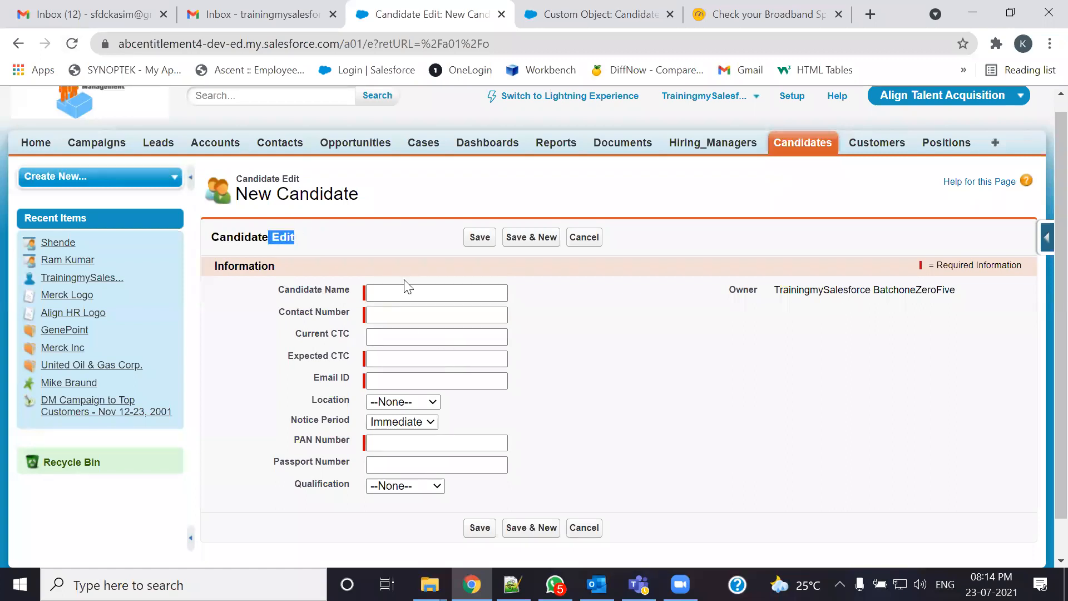
click(598, 14)
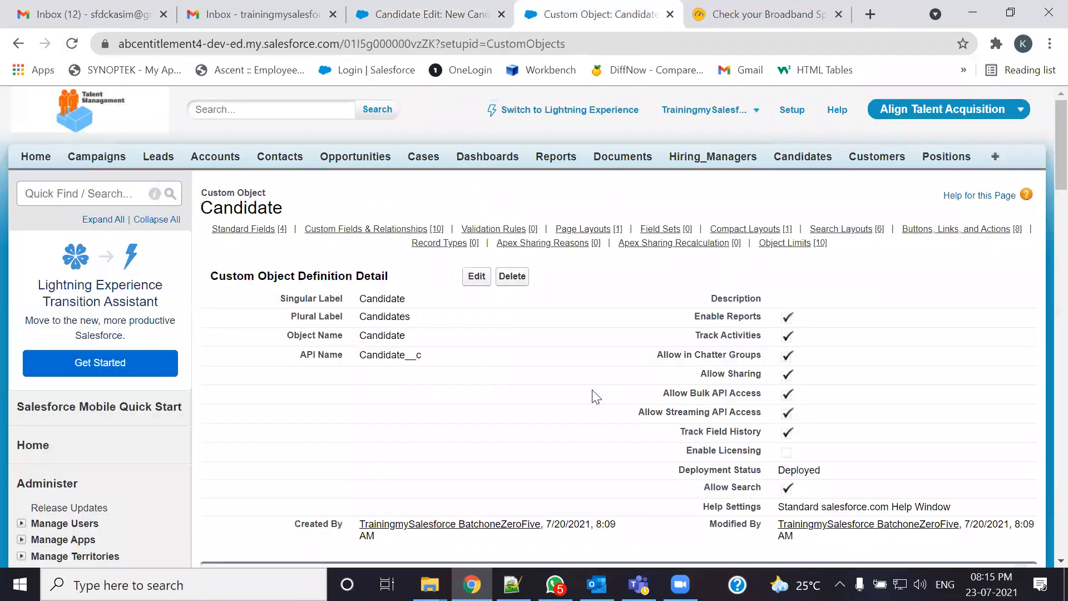
- Copy the Technical Skills label from the field list in Notepad++ and start a new custom field on the Candidate object in Chrome
scroll(592, 396, down, 15)
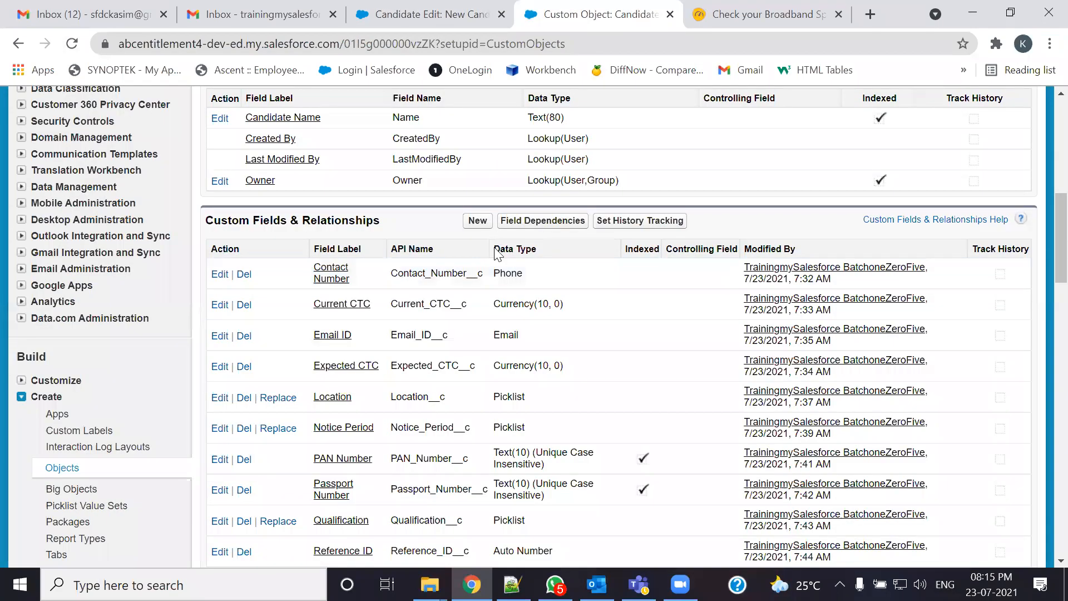
key(alt+Tab)
drag(146, 377, 260, 375)
key(ctrl+c)
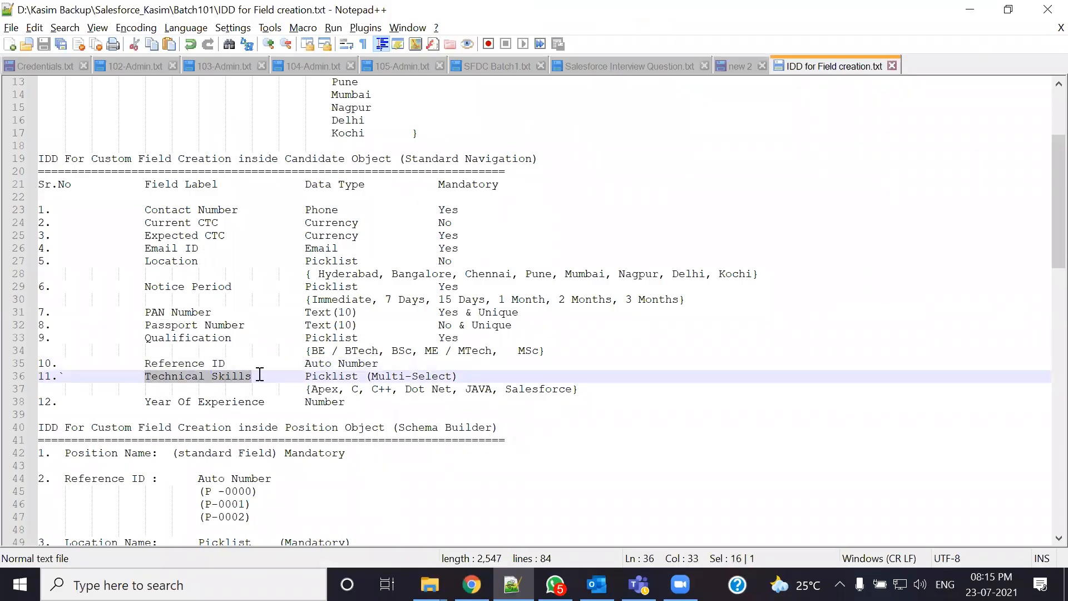
key(alt+Tab)
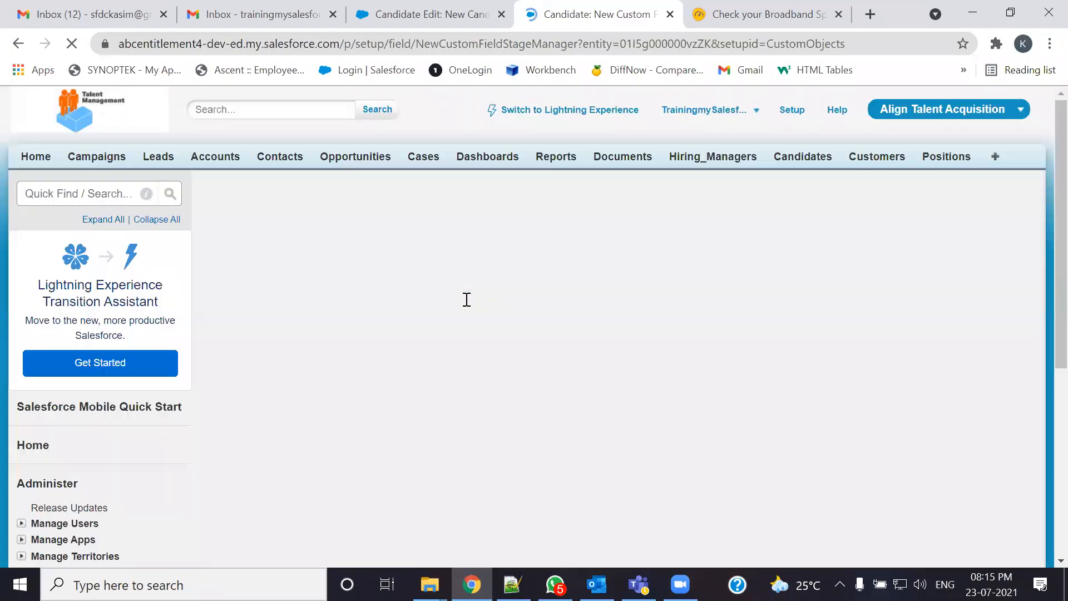
- Choose Picklist (Multi-Select) as the new field's data type and continue to the field details
scroll(467, 301, down, 5)
scroll(467, 301, down, 4)
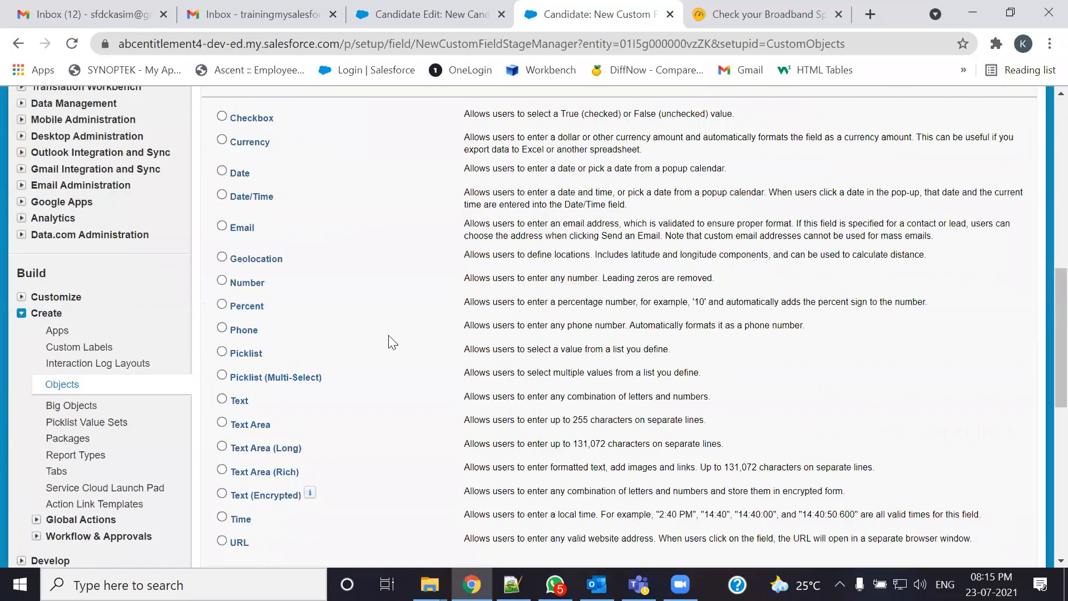
click(221, 377)
scroll(406, 393, down, 2)
click(975, 500)
- Set the field label to Technical Skills and choose to enter the values on separate lines
click(436, 324)
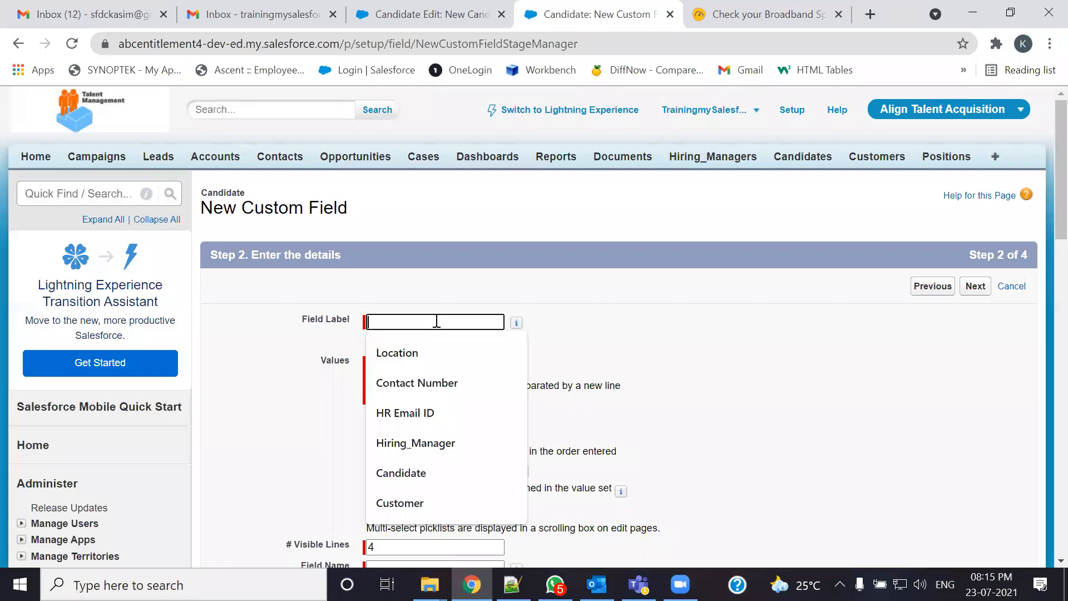
key(ctrl+v)
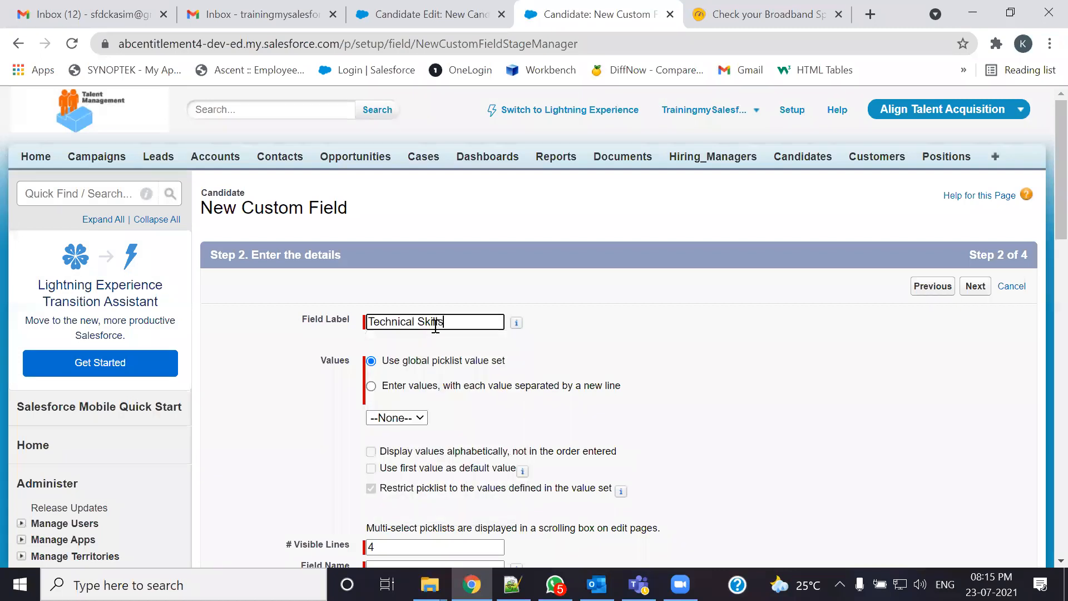
click(371, 386)
- Copy Apex and C from the Notepad++ list into the Technical Skills values in Chrome, one per line
key(alt+Tab)
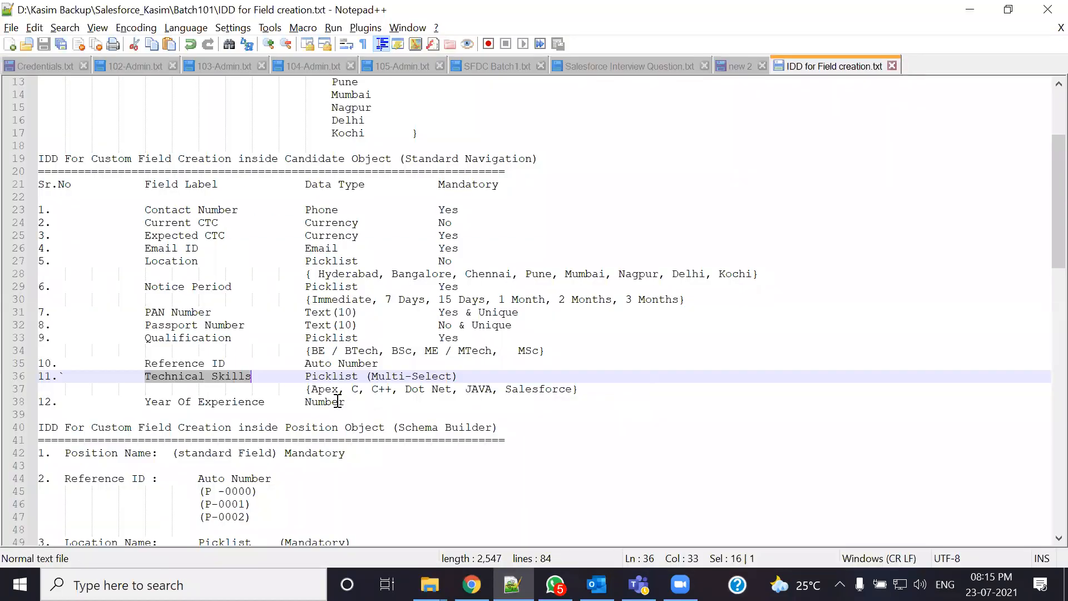
drag(312, 388, 339, 396)
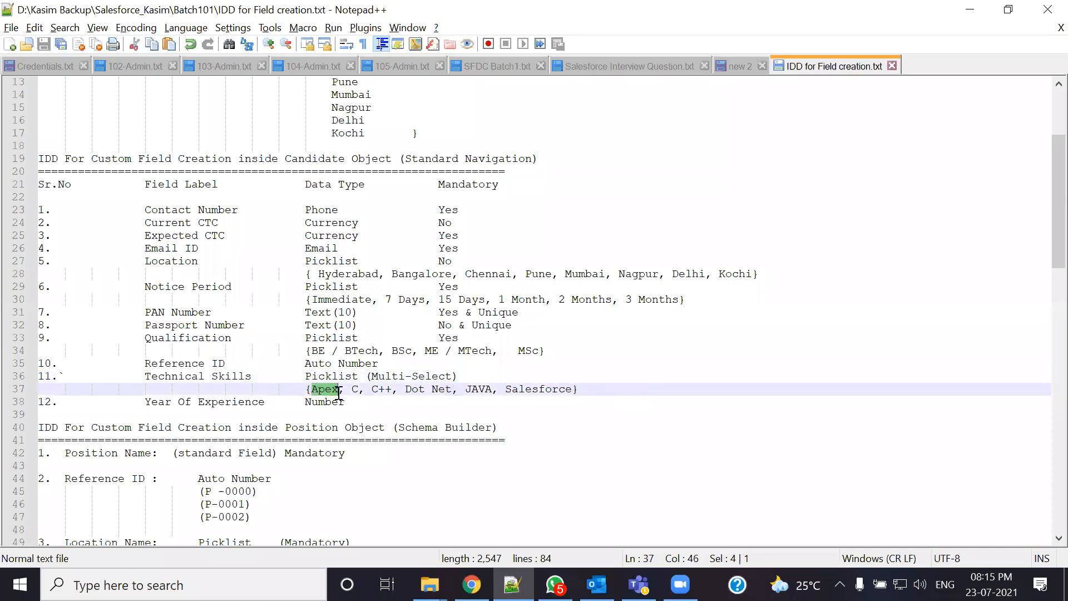
key(ctrl+c)
key(alt+Tab)
click(404, 429)
key(ctrl+v)
key(alt+Tab)
drag(351, 389, 359, 392)
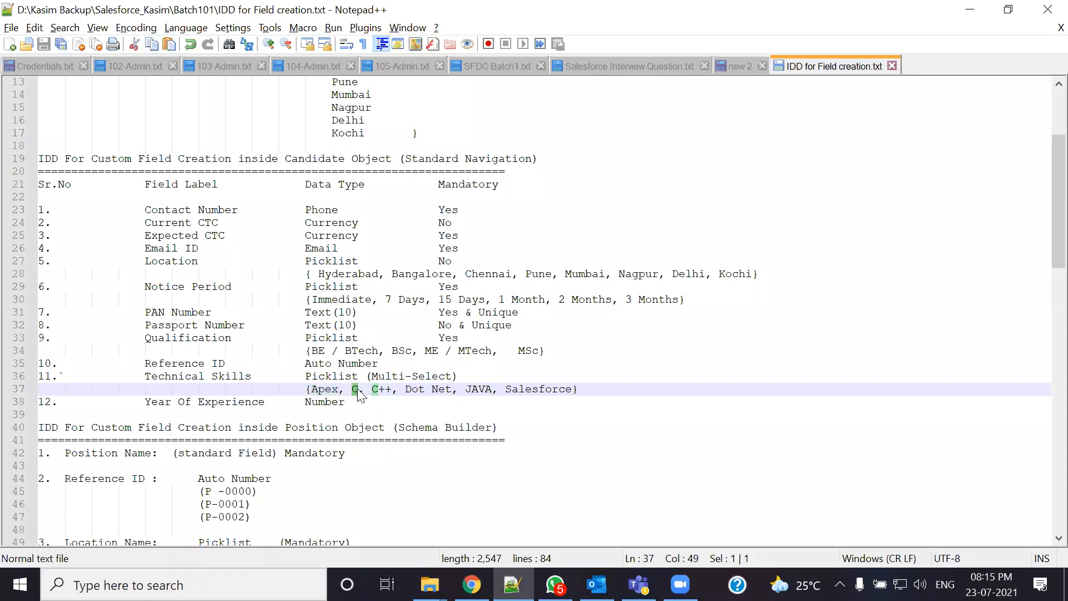
key(ctrl+c)
key(alt+Tab)
key(Return)
key(ctrl+v)
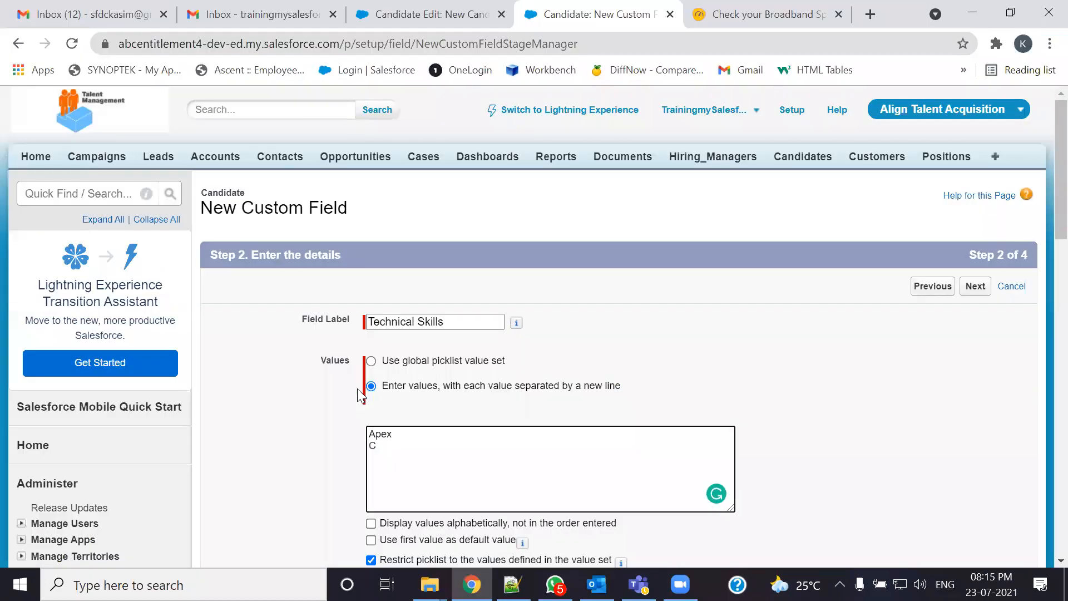
- Copy C++ and Dot Net from the Notepad++ list into the picklist values in Chrome, each on its own line
key(alt+Tab)
drag(372, 389, 390, 391)
key(ctrl+c)
key(alt+Tab)
key(Return)
key(ctrl+v)
key(Return)
key(alt+Tab)
drag(405, 389, 450, 391)
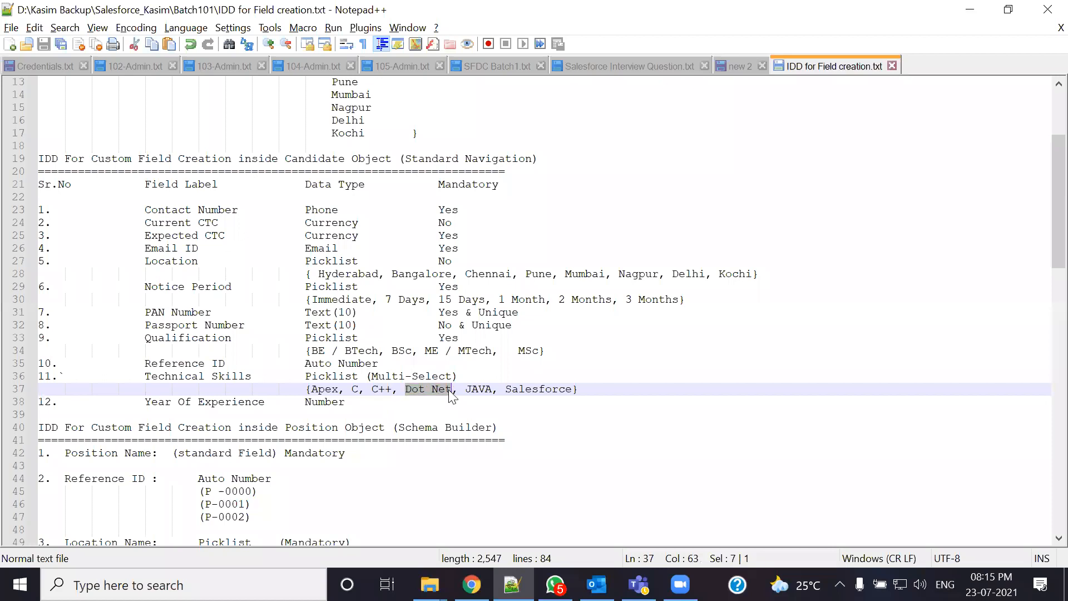
key(ctrl+c)
key(alt+Tab)
key(ctrl+v)
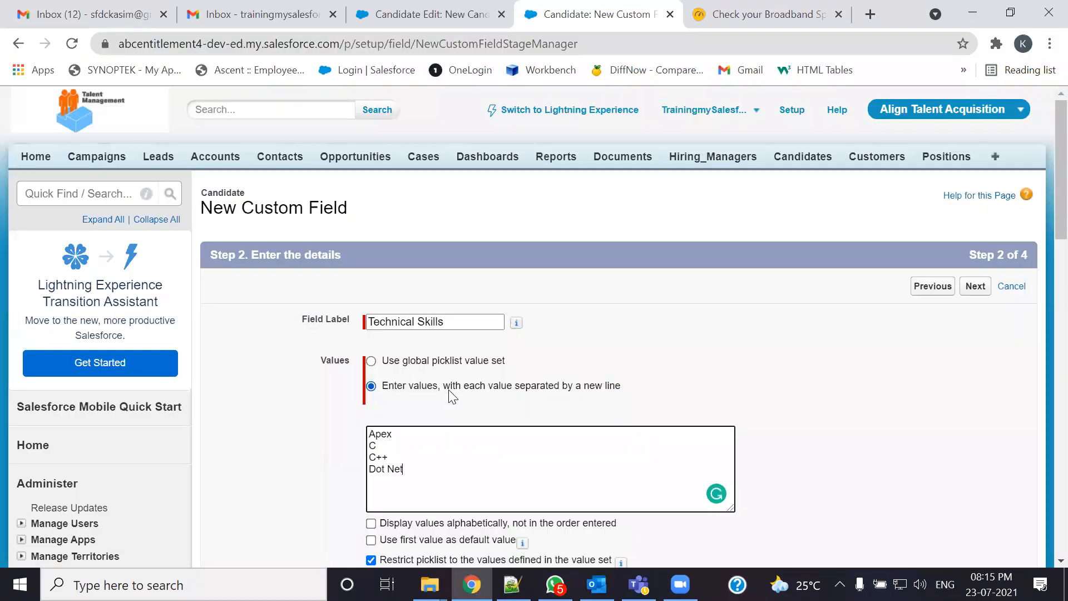
- Copy JAVA and Salesforce from the Notepad++ list into the picklist values in Chrome as the last two lines
key(alt+Tab)
double_click(480, 389)
click(470, 411)
drag(467, 389, 494, 396)
key(ctrl+c)
key(alt+Tab)
key(ctrl+v)
key(Return)
key(alt+Tab)
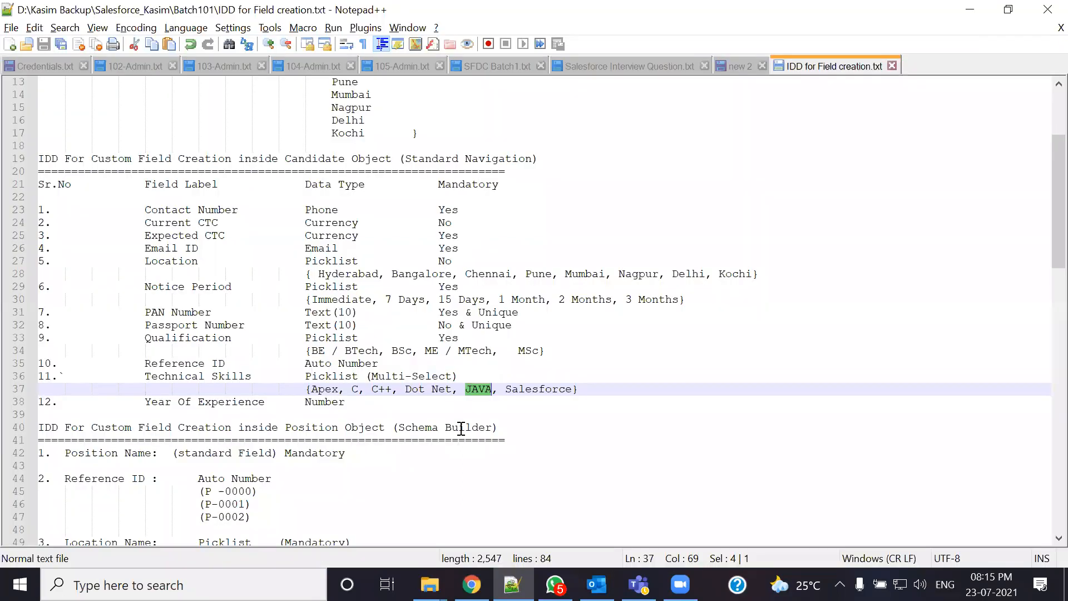
drag(508, 389, 572, 389)
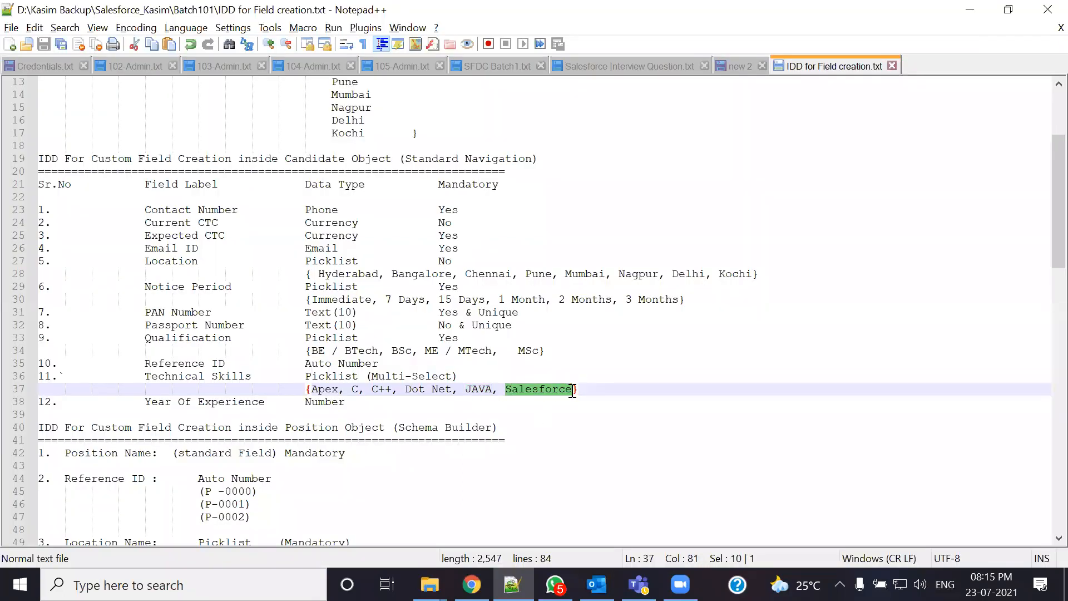
key(ctrl+c)
key(alt+Tab)
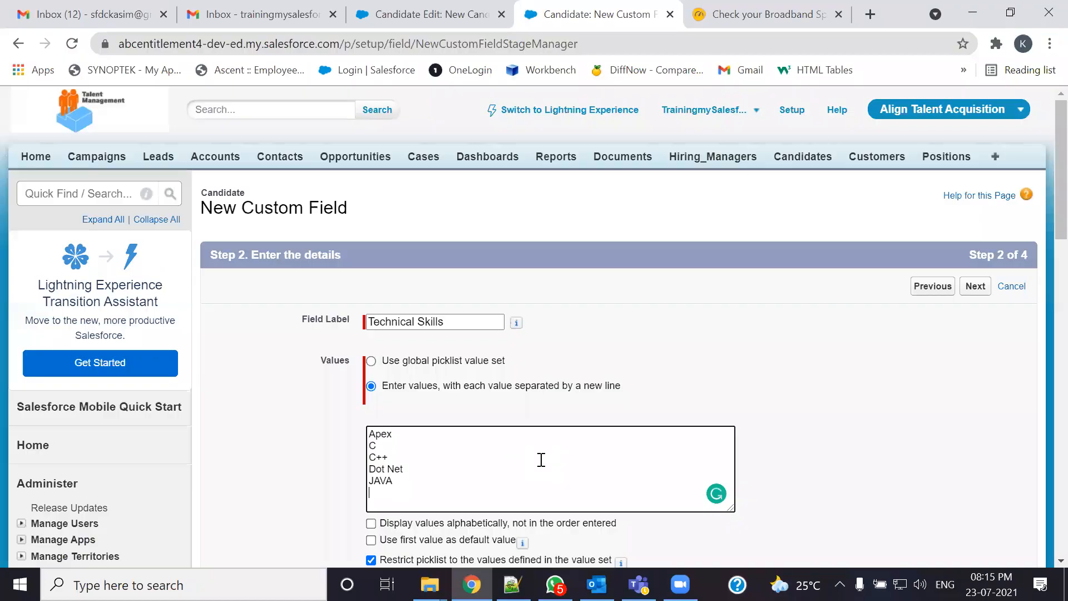
key(ctrl+v)
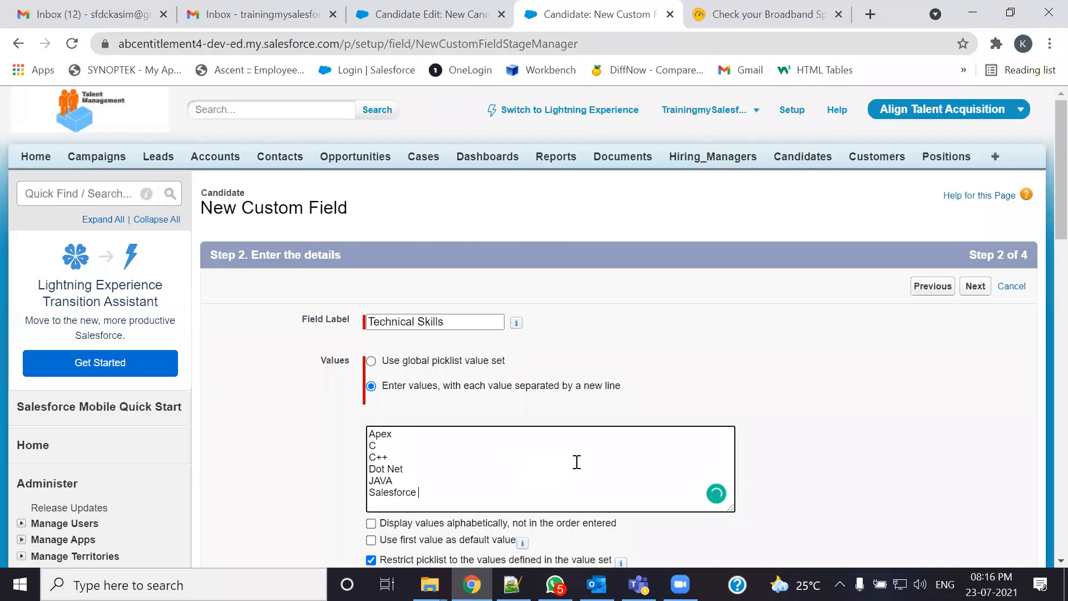
key(alt+Tab)
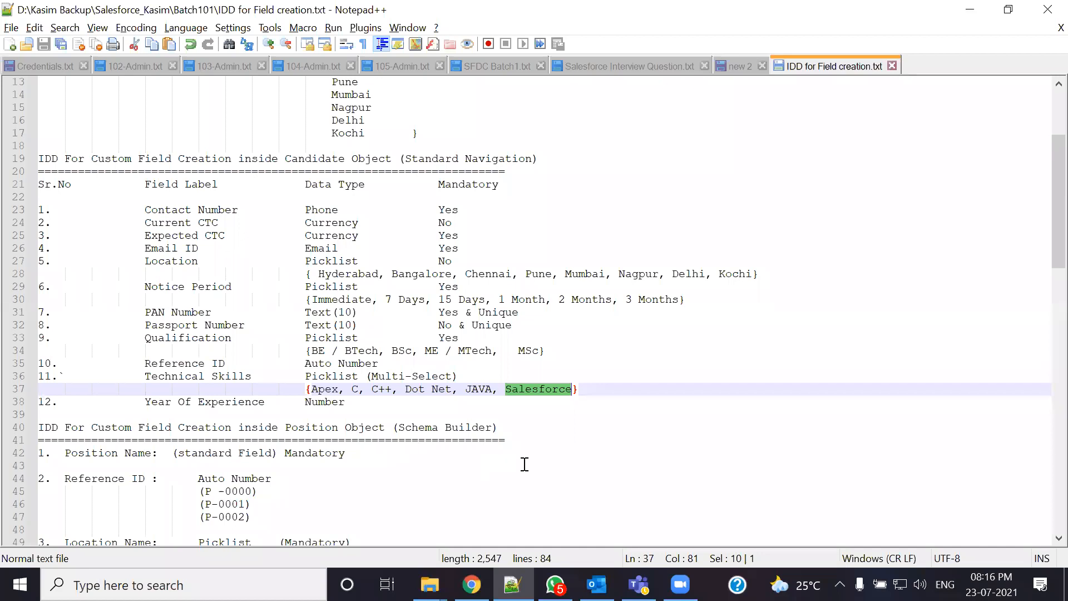
key(alt+Tab)
- Set the number of visible lines for Technical Skills to 5 and continue to the field-level security
scroll(549, 448, down, 2)
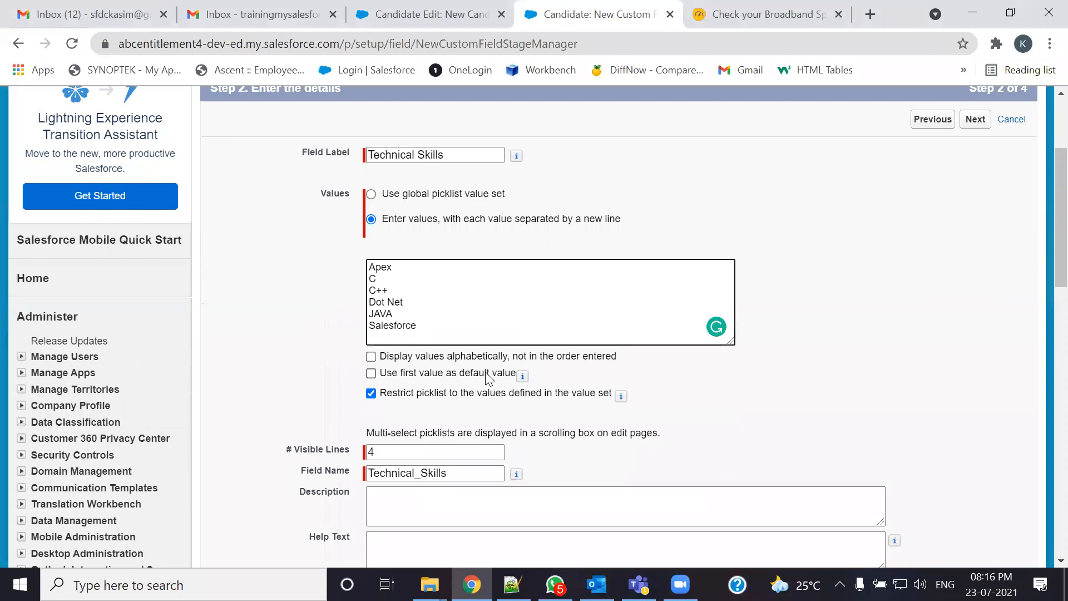
scroll(486, 372, down, 3)
click(412, 286)
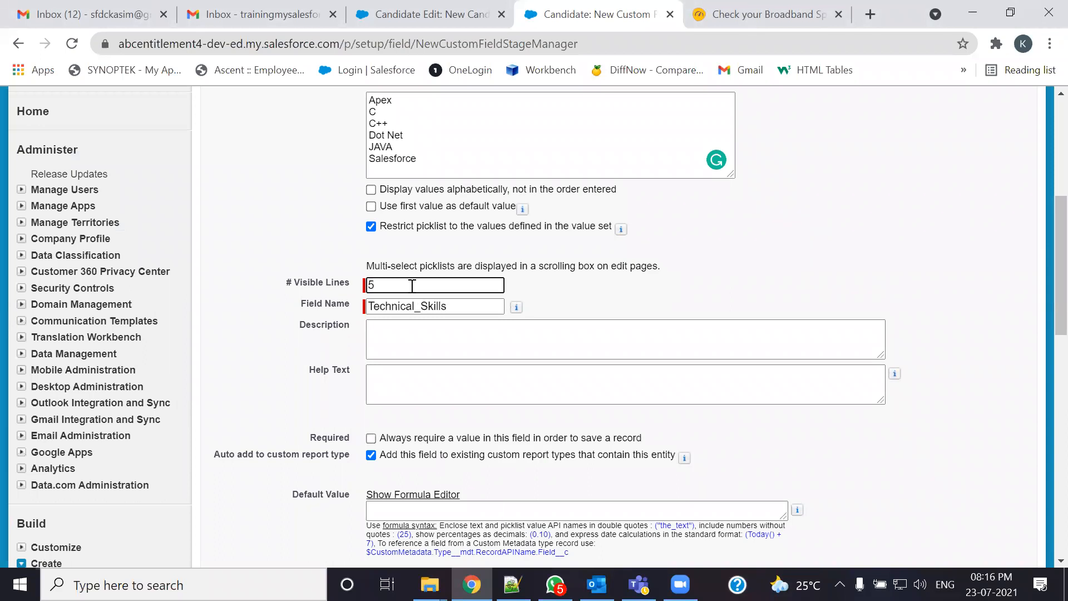
scroll(579, 448, down, 5)
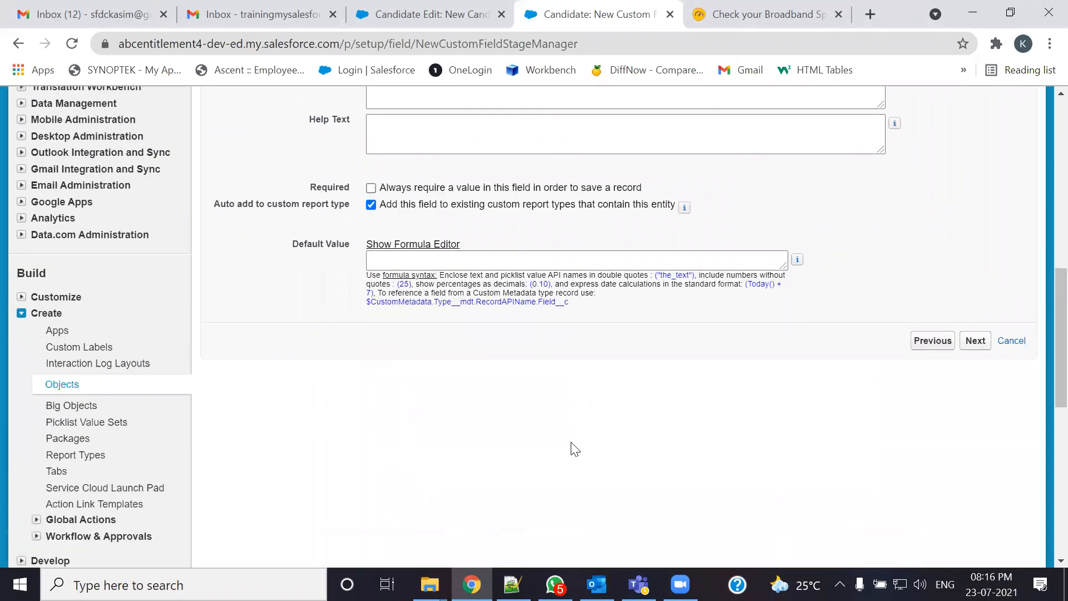
click(977, 342)
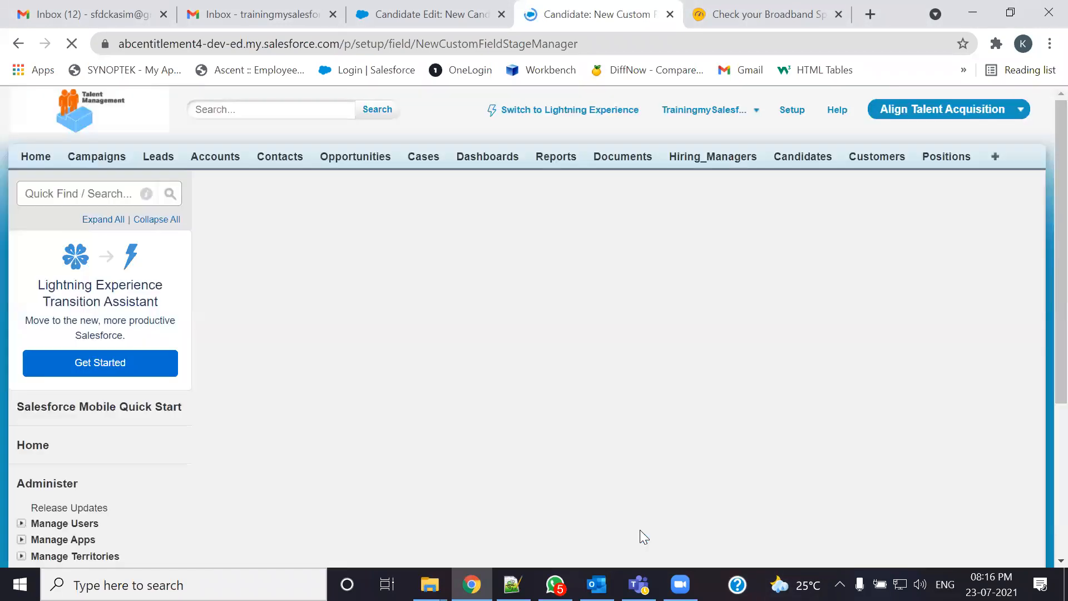
scroll(739, 298, down, 3)
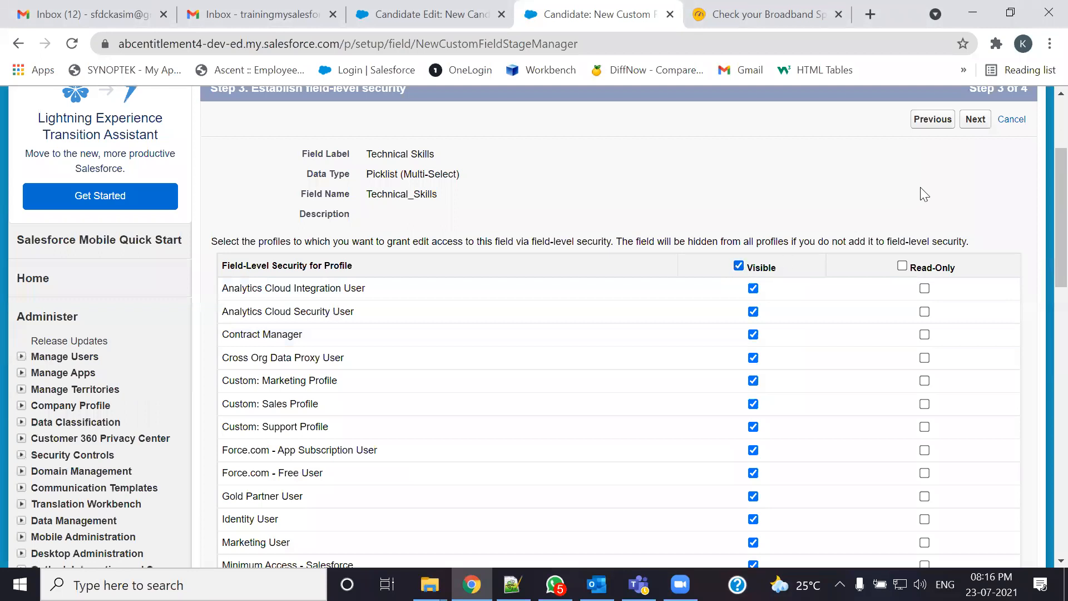
- Save the Technical Skills field with the Candidate Layout included and start another custom field on the Candidate object
click(977, 126)
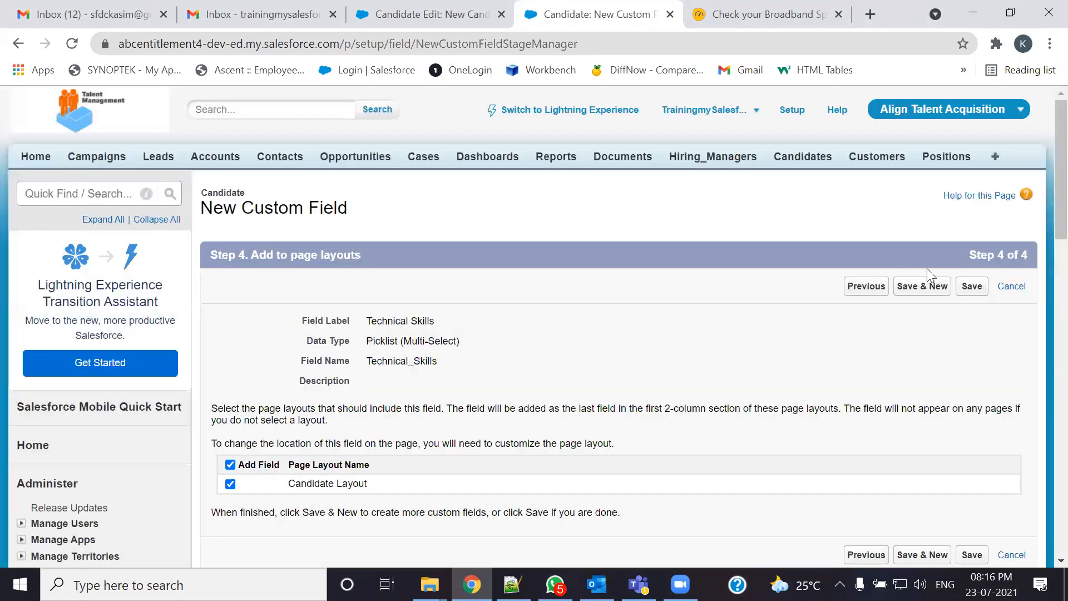
click(972, 286)
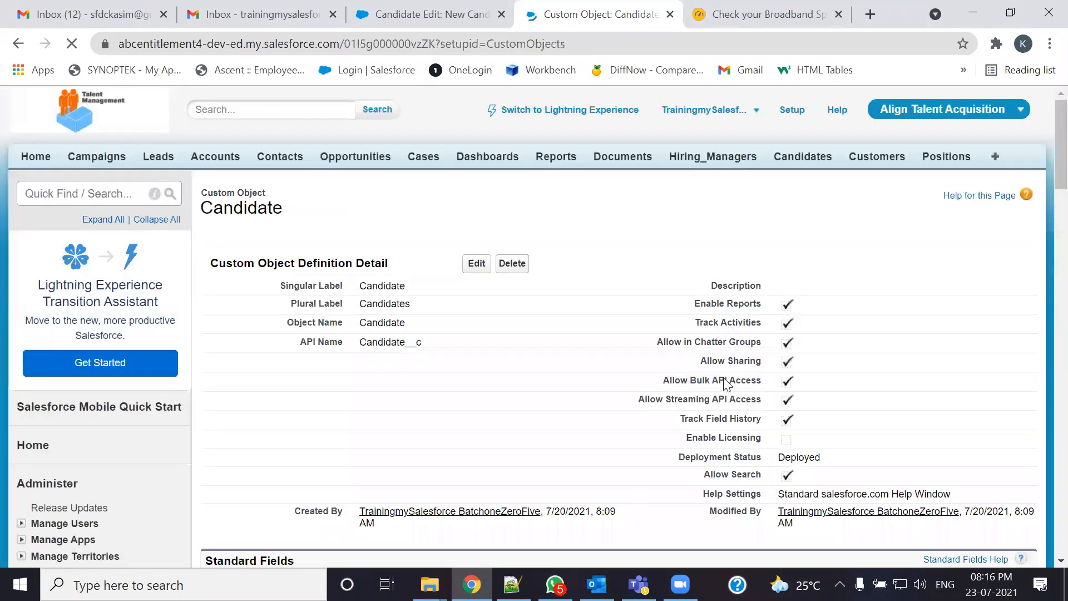
scroll(726, 381, down, 4)
scroll(726, 384, down, 6)
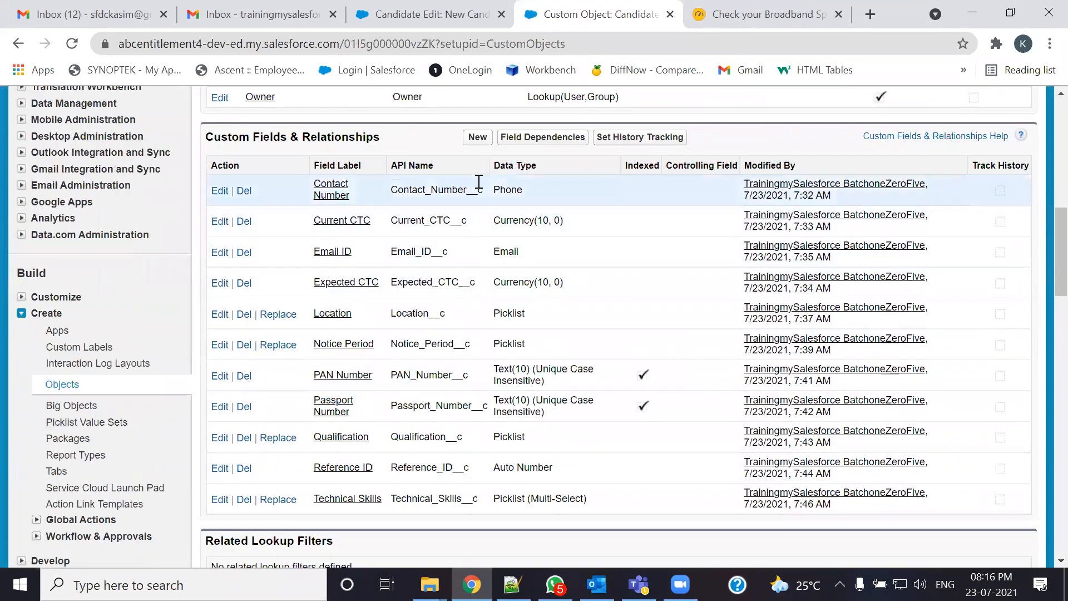
click(477, 144)
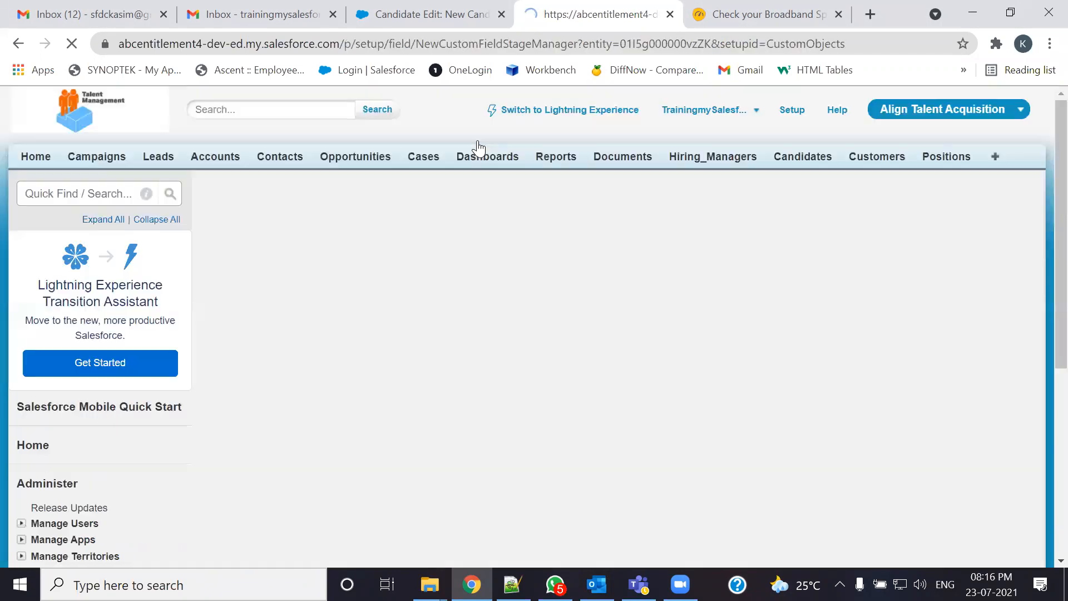
scroll(423, 358, down, 3)
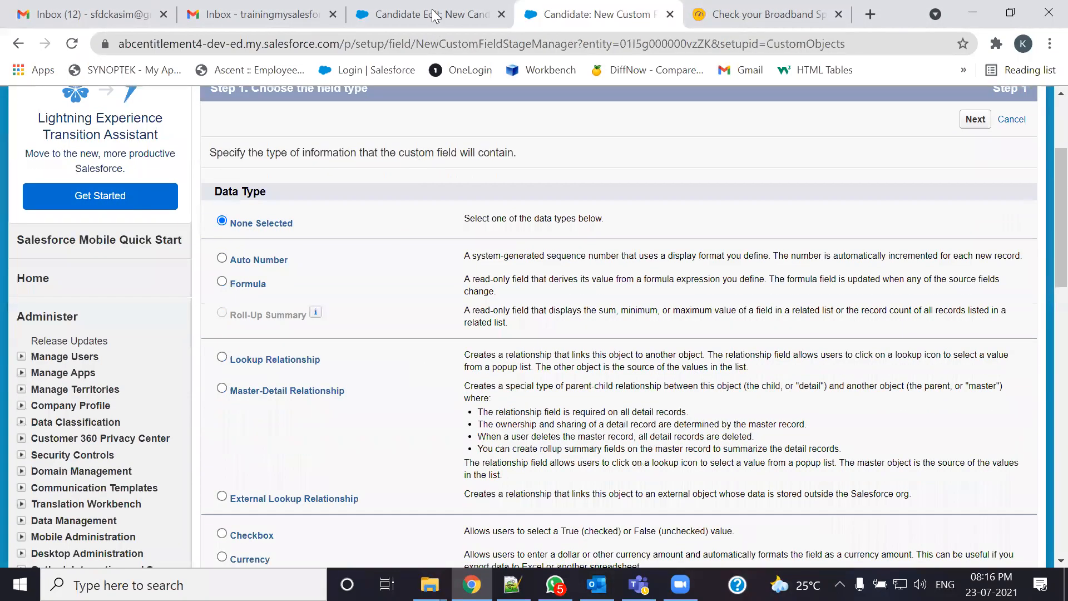
- Open the New Candidate form and set Location to Bangalore
click(433, 15)
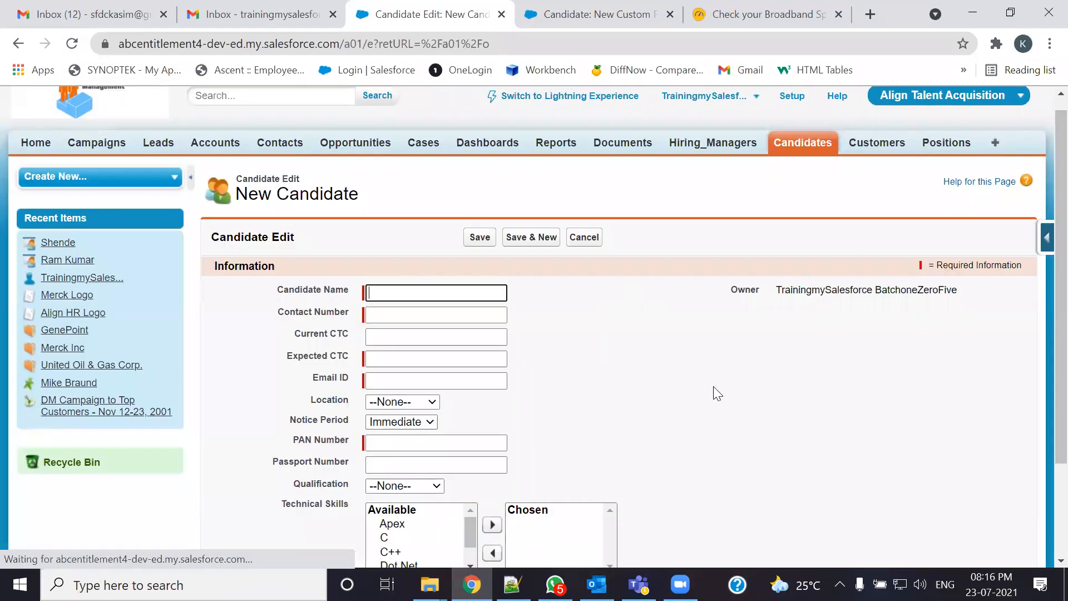
scroll(713, 387, down, 2)
click(430, 279)
click(430, 279)
click(431, 278)
click(411, 306)
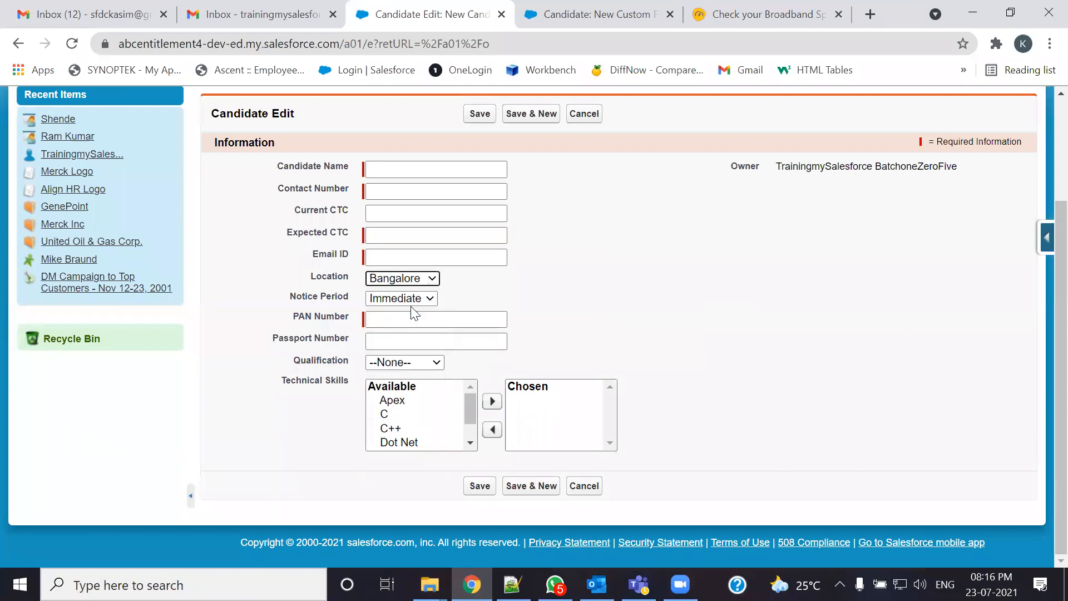
- Choose Apex, C++, Dot Net and Salesforce as the candidate's Technical Skills
click(388, 404)
ctrl+click(392, 429)
ctrl+click(457, 440)
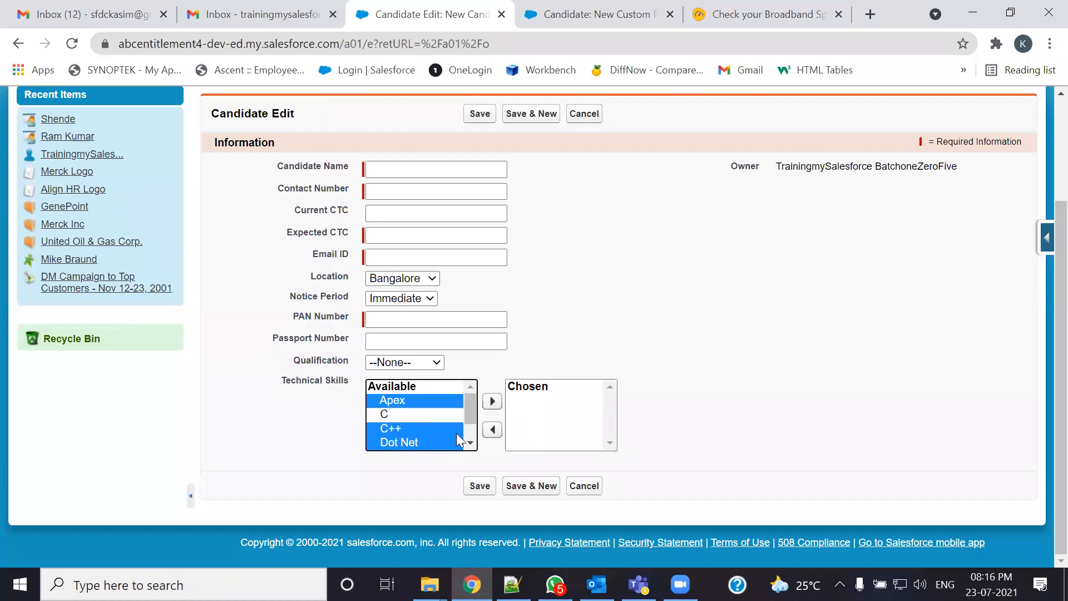
scroll(470, 417, down, 1)
ctrl+click(399, 441)
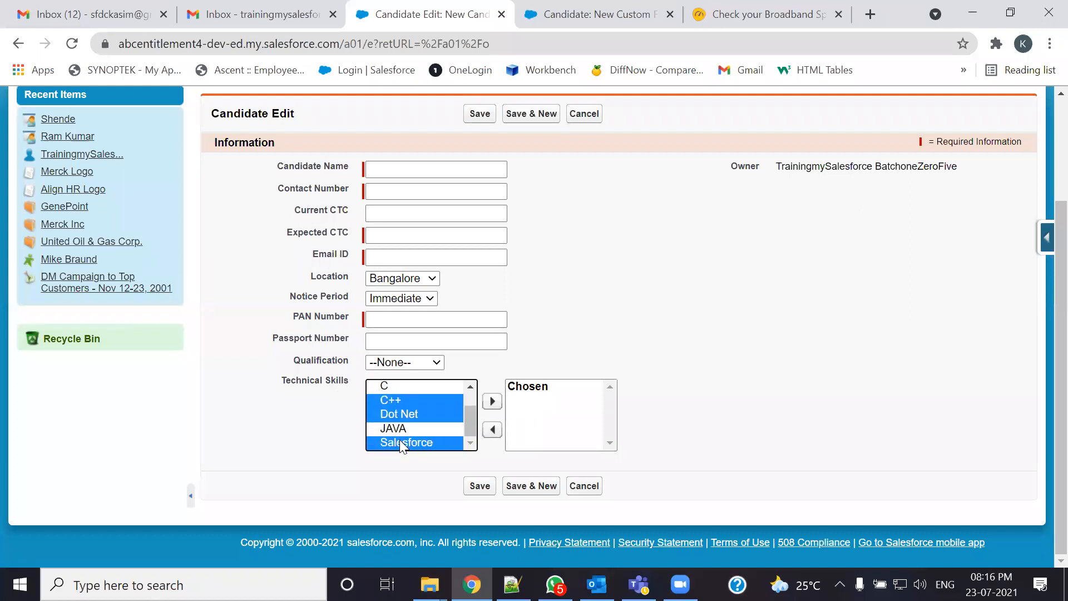
click(493, 401)
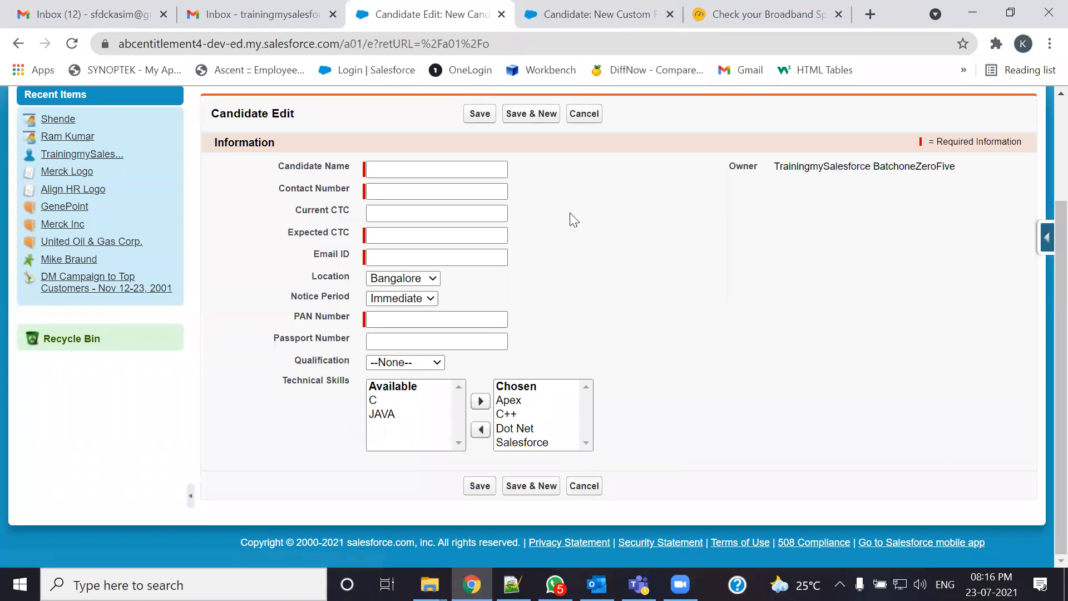
- Check field 12 in the Notepad++ list, and in Chrome choose Number as the new Candidate field's data type and continue
click(598, 8)
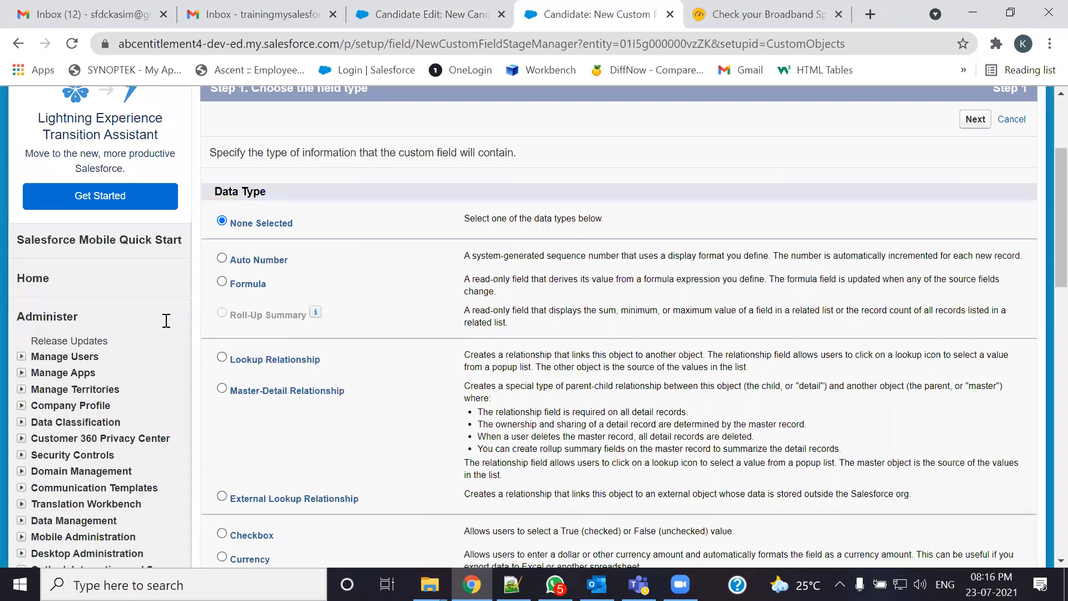
key(alt+Tab)
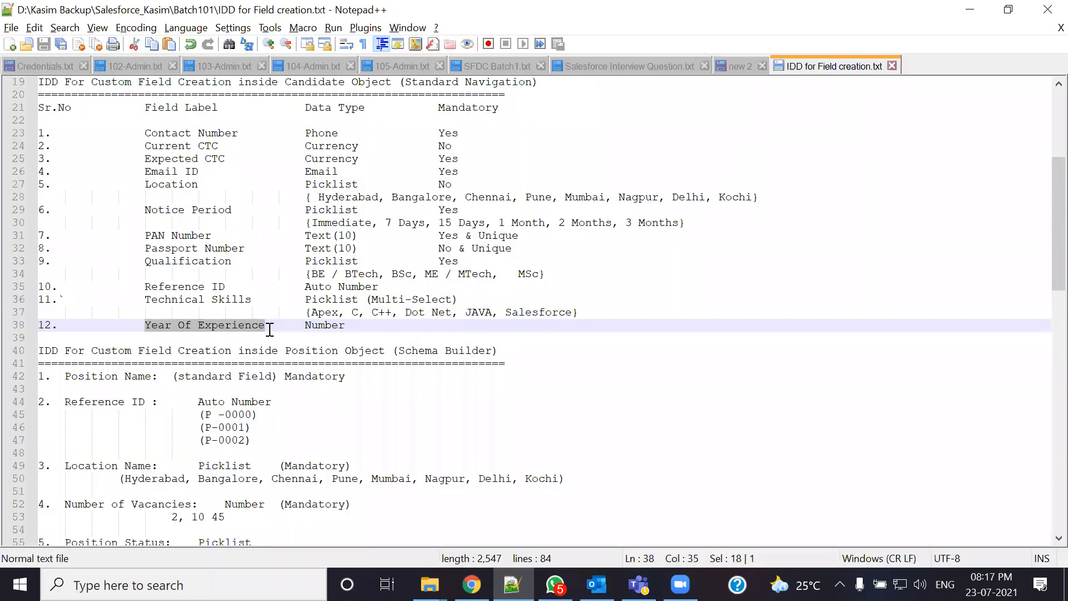
key(alt+Tab)
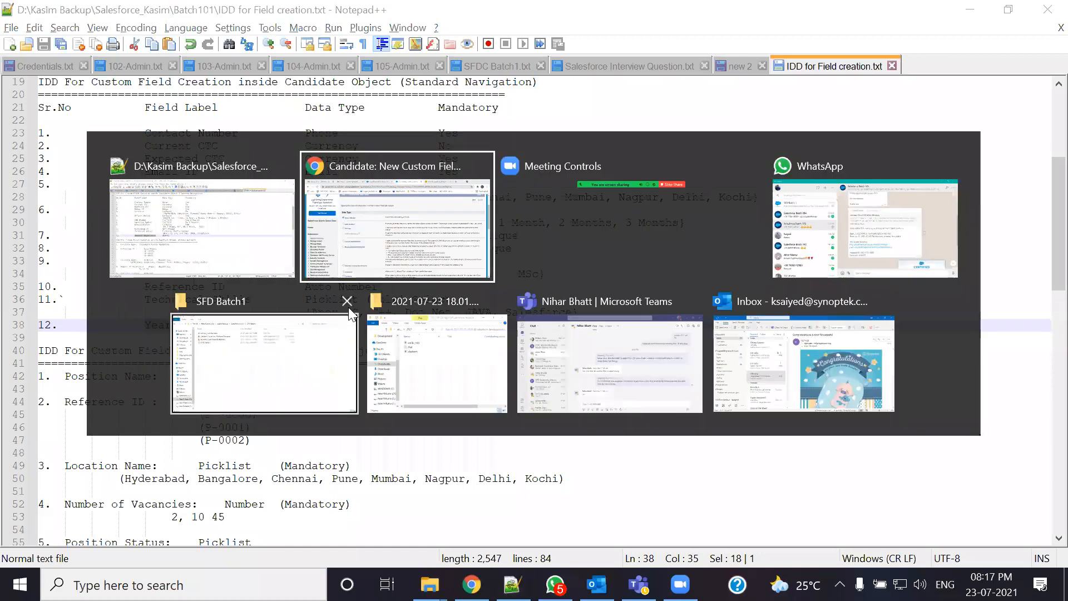
scroll(255, 321, down, 5)
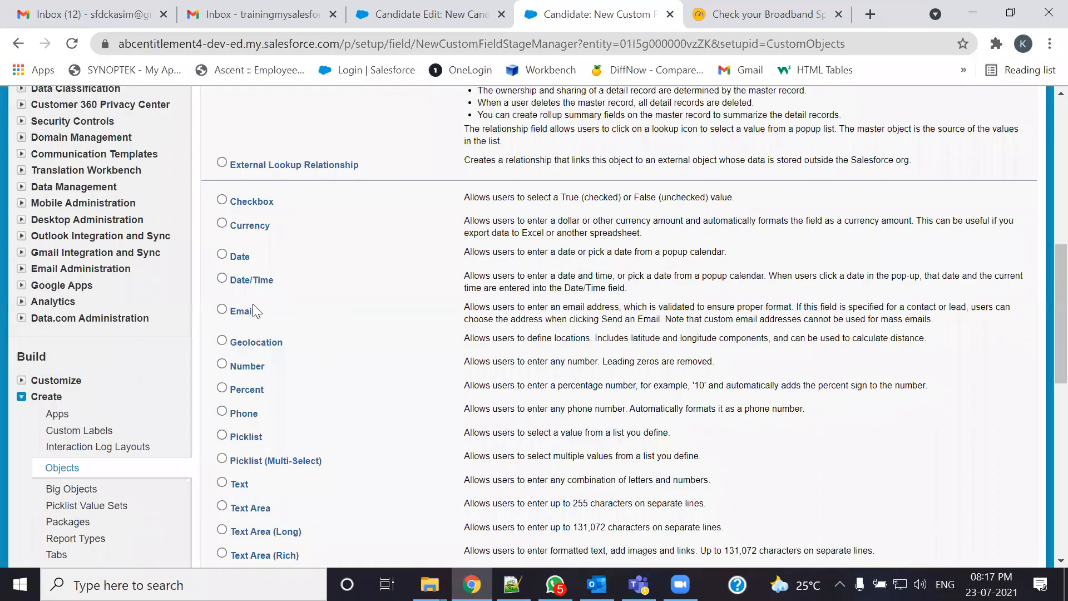
click(221, 364)
scroll(299, 382, down, 5)
click(980, 417)
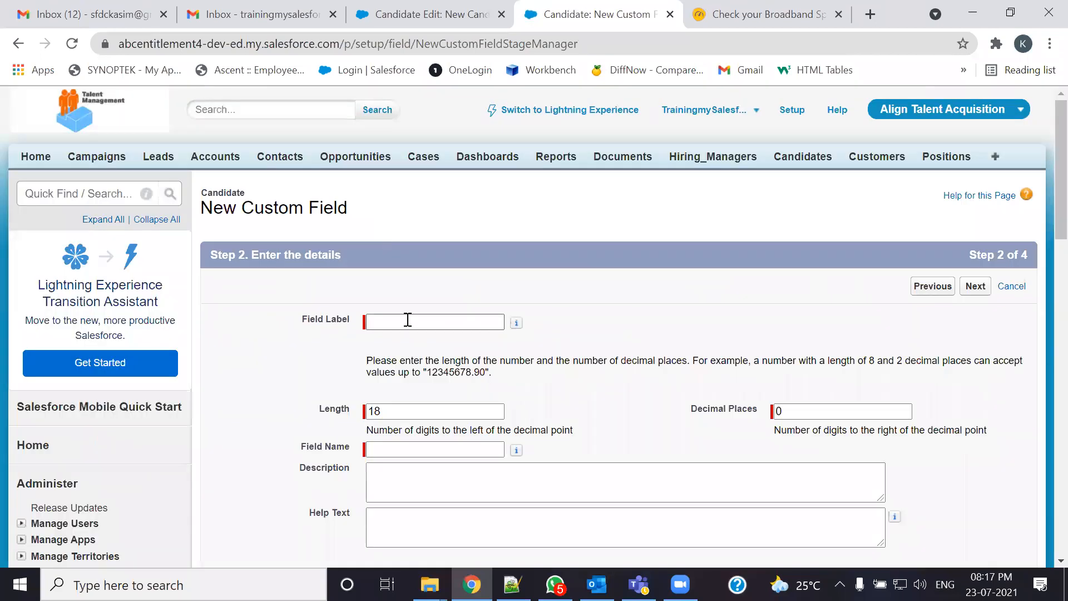
- Label the number field Year Of Experience, set its length to 2, and continue to the field-level security
click(409, 321)
text(Year Of Experience)
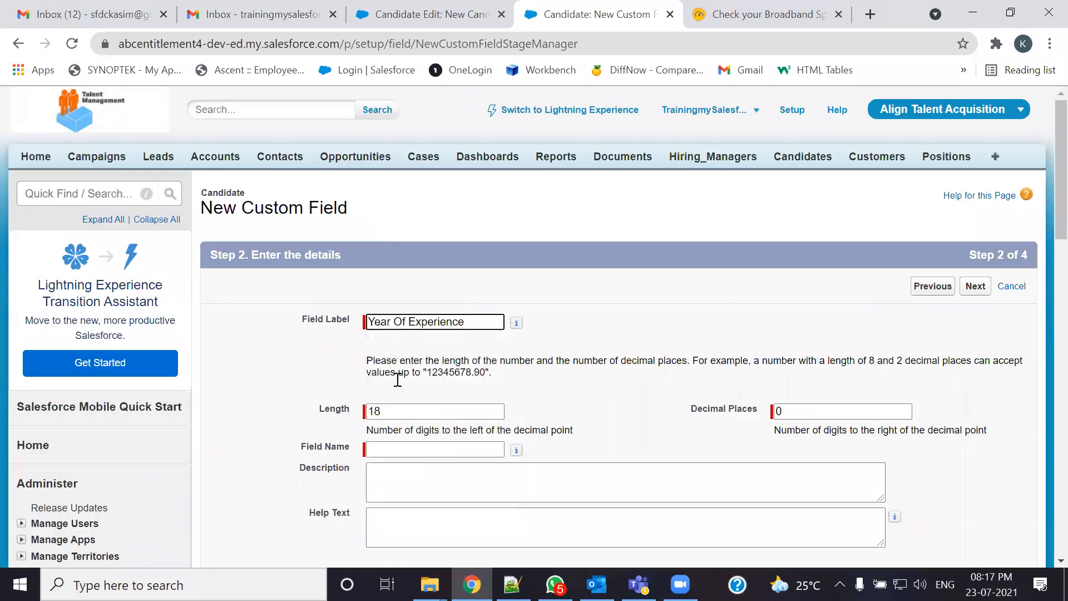
double_click(391, 409)
text(2)
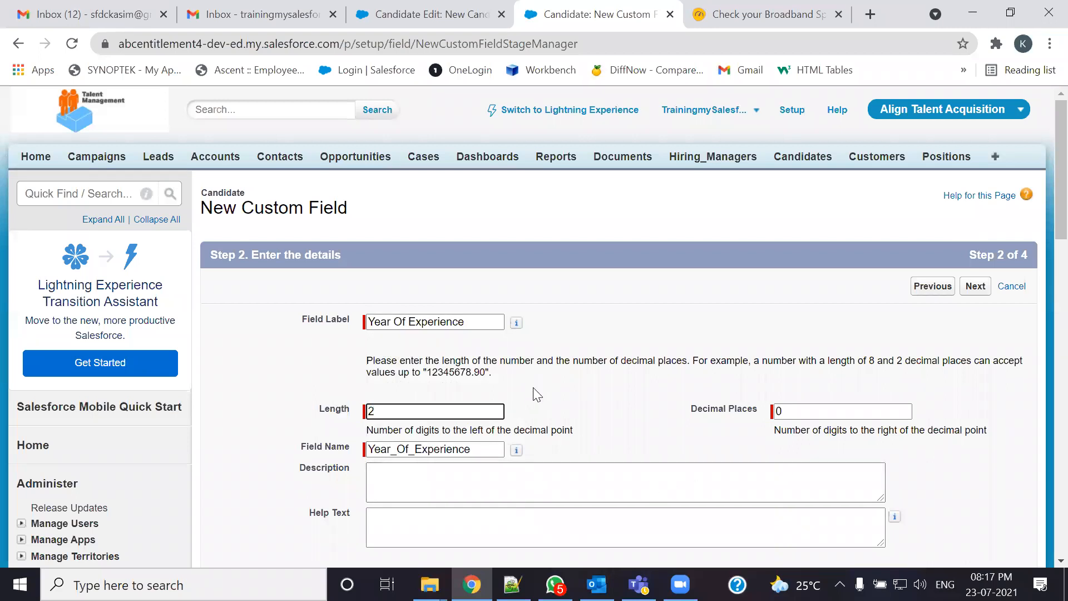
scroll(768, 482, down, 5)
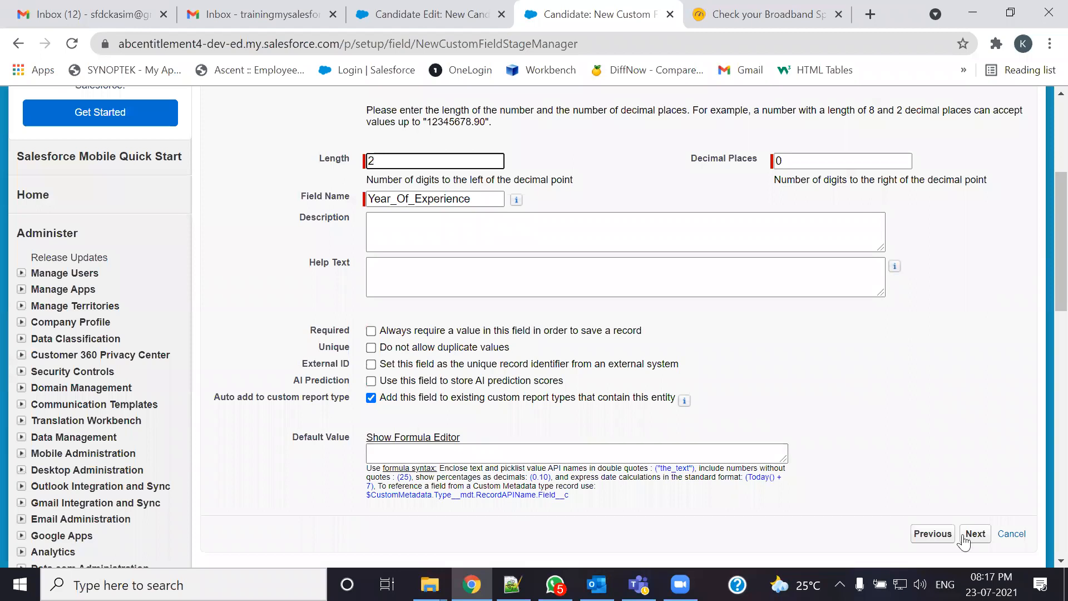
click(974, 534)
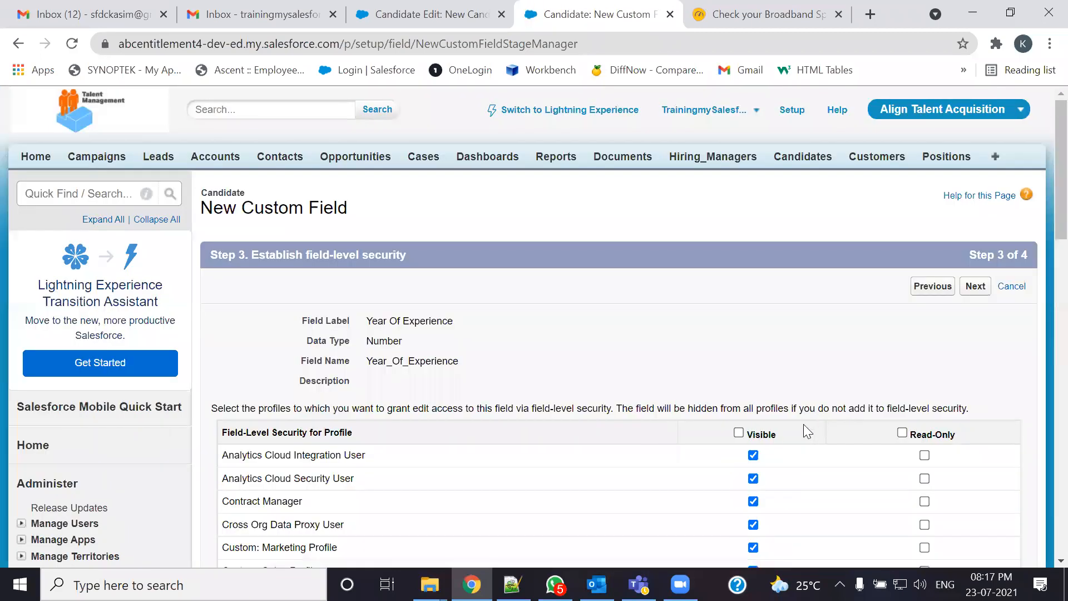
- Make Year Of Experience visible to all profiles and save the field with the Candidate Layout included
click(739, 432)
click(976, 286)
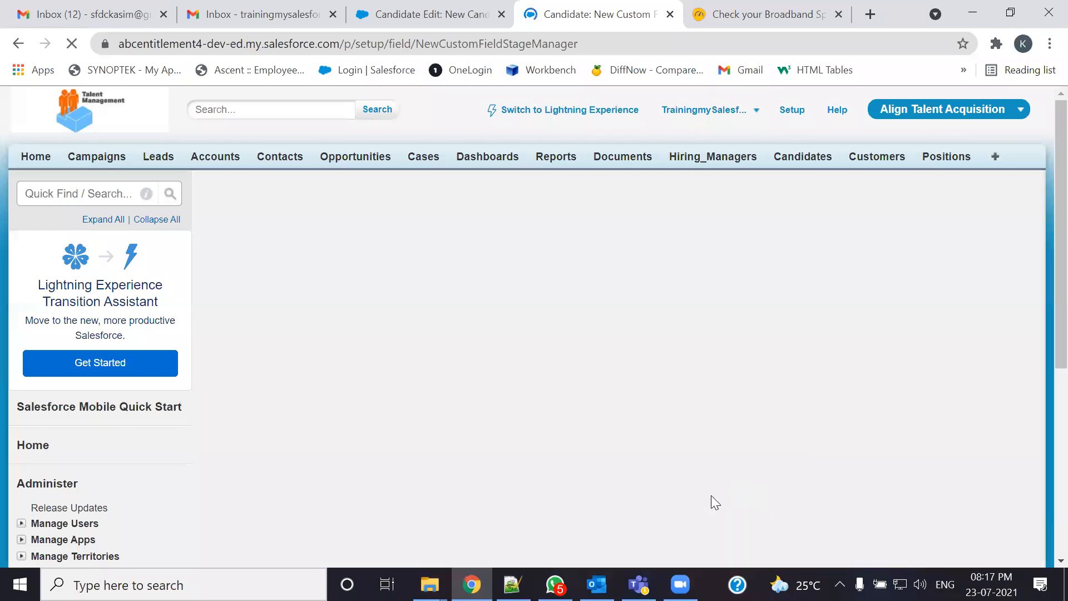
click(974, 290)
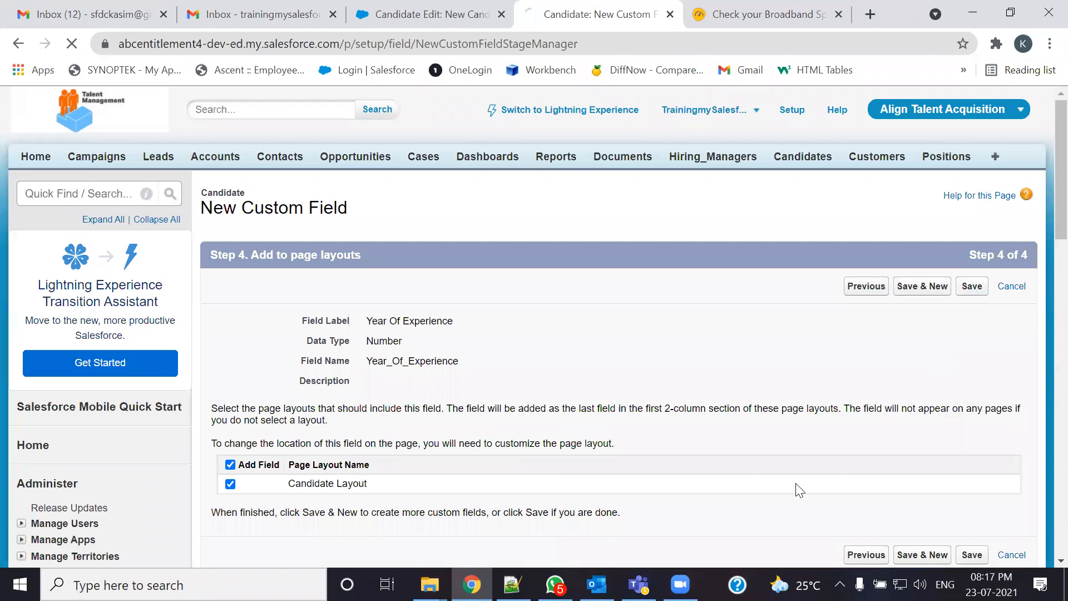
scroll(883, 425, down, 5)
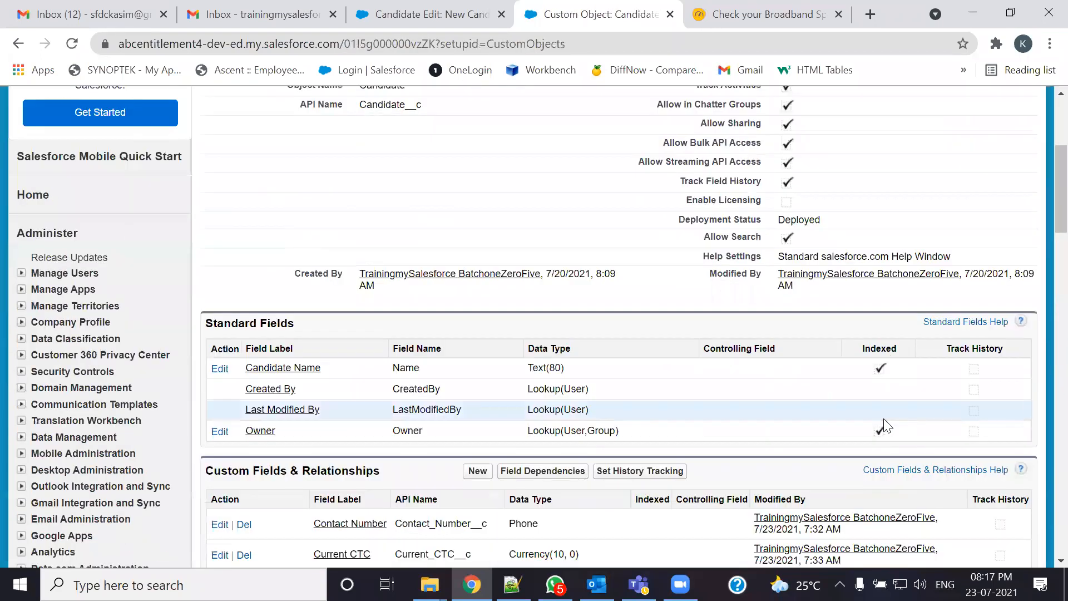
scroll(883, 423, down, 5)
scroll(820, 403, up, 8)
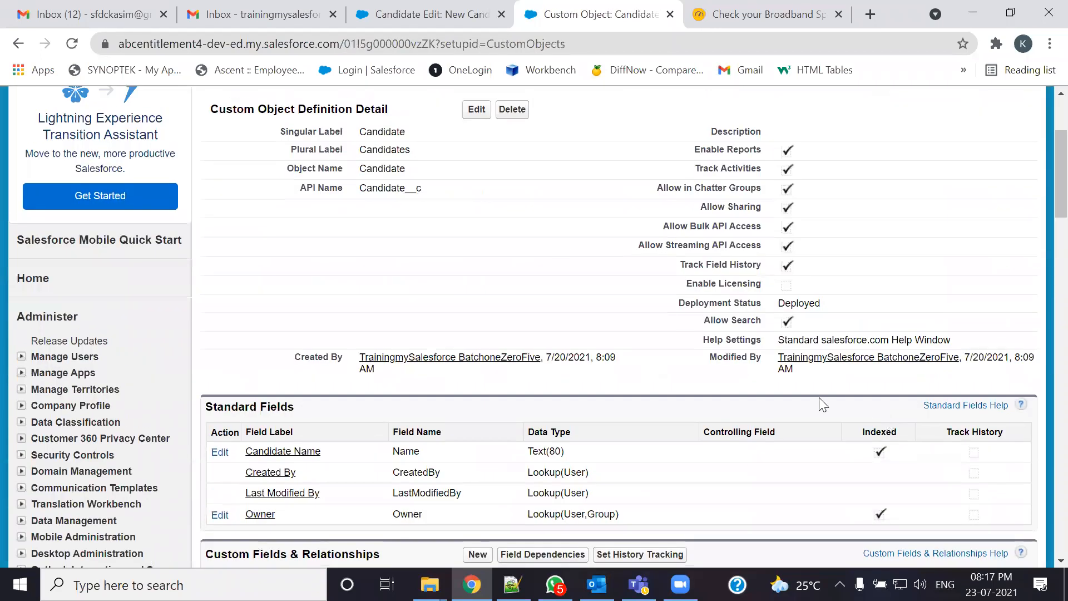
- Reload the New Candidate form and check that it includes the Year Of Experience field
click(423, 14)
click(72, 44)
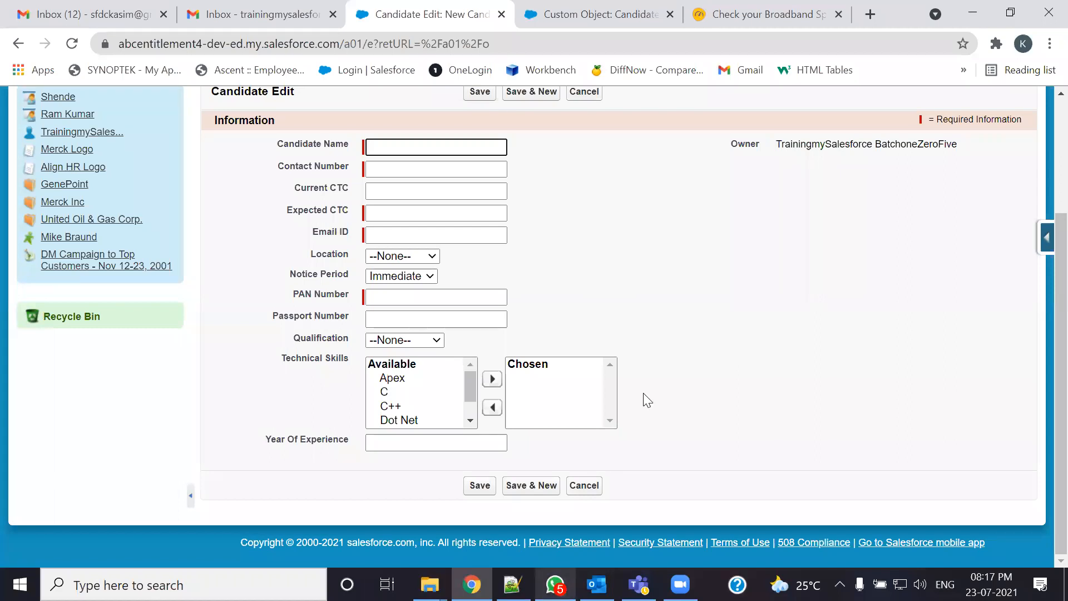
scroll(648, 400, up, 3)
- Close the Candidate object setup page and return to the New Candidate form
click(671, 15)
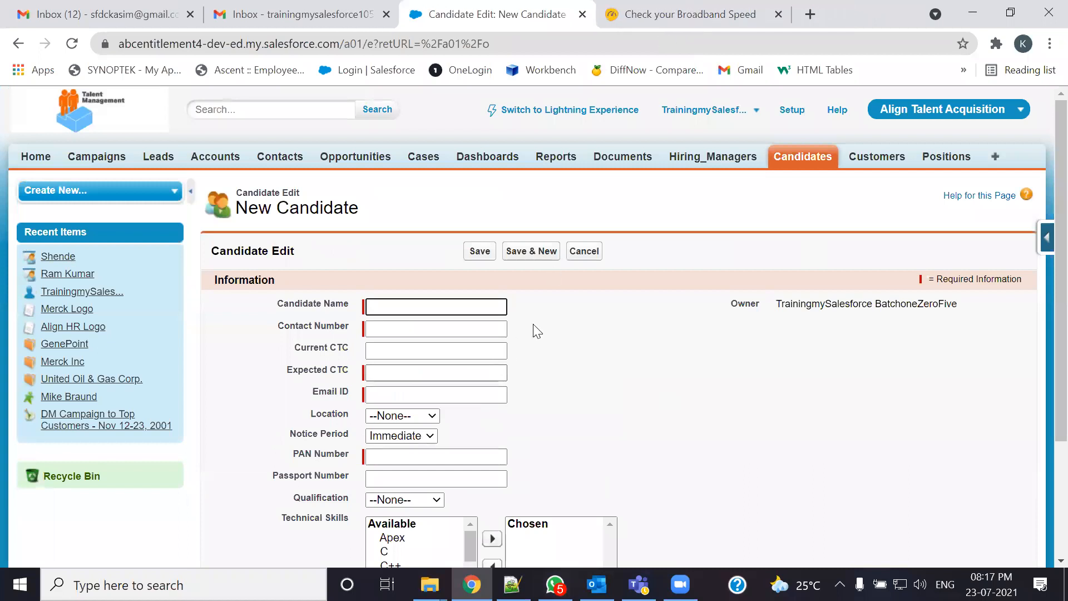
click(671, 13)
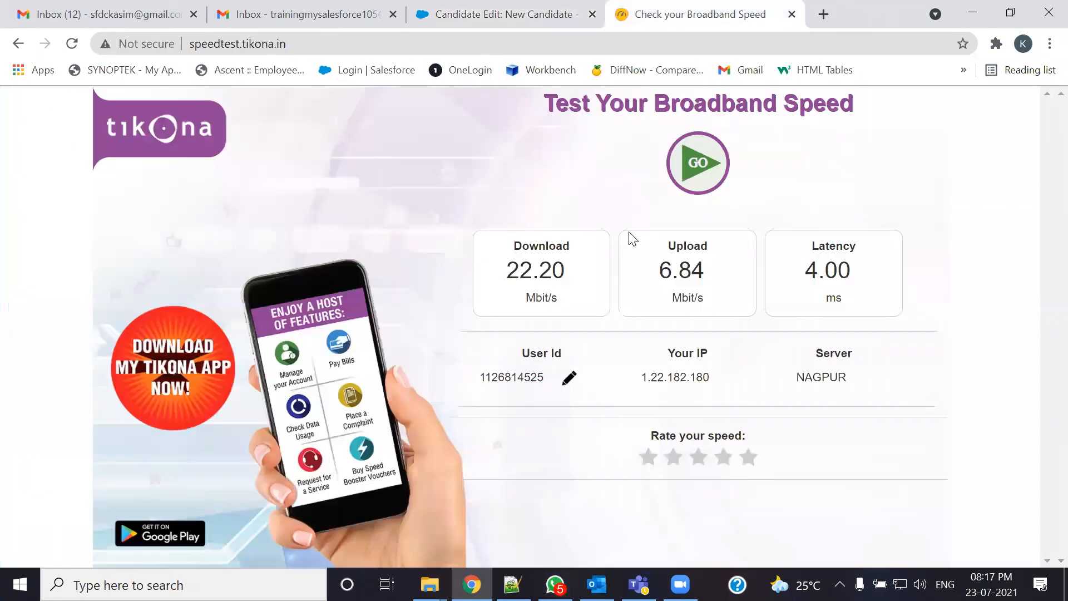
click(453, 17)
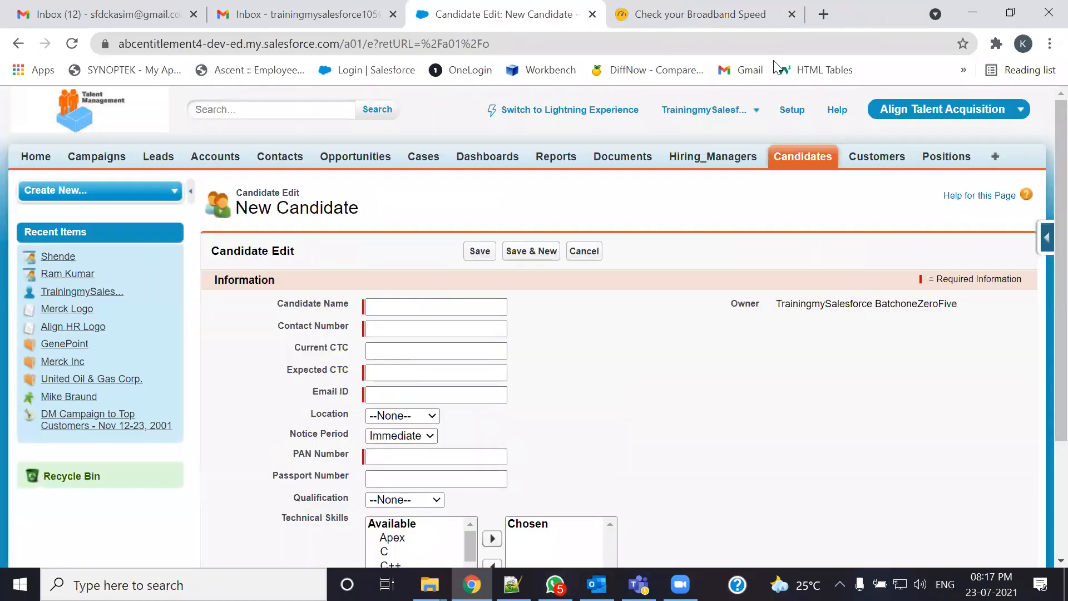
- Switch to Notepad++ and review the Position field list, highlighting Position Object in its Schema Builder heading
key(alt+Tab)
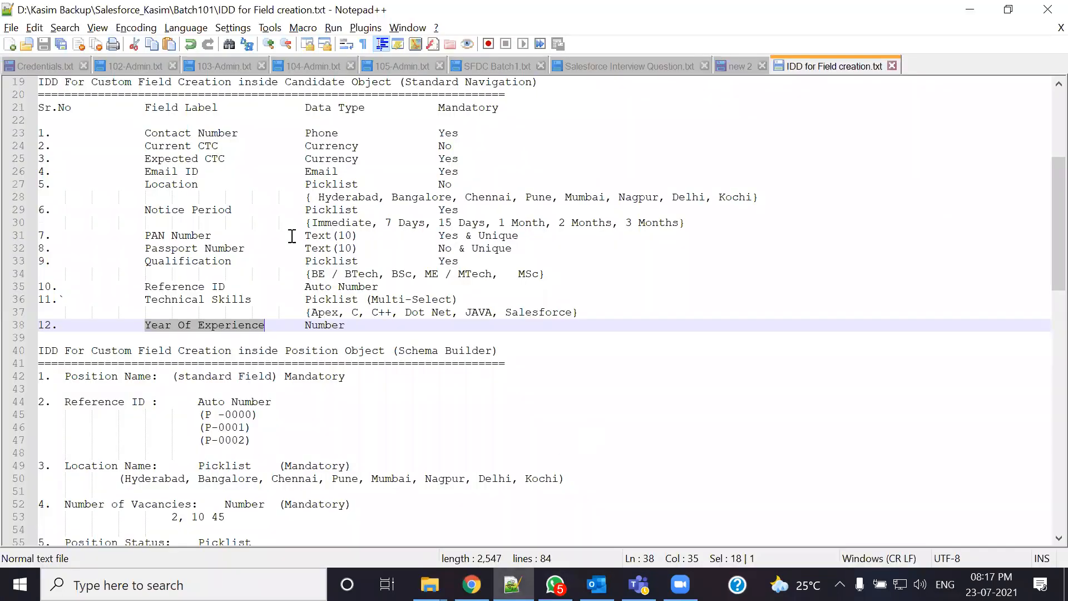
scroll(289, 236, down, 3)
drag(286, 236, 383, 244)
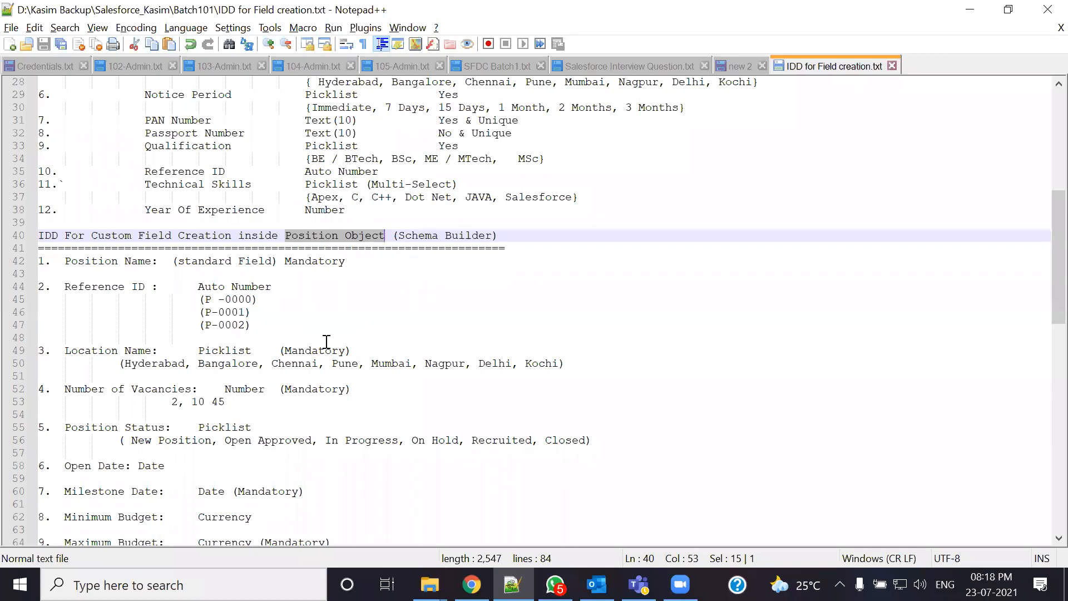
- In Chrome, open Schema Builder from Setup in a separate browser tab and clear all objects from its canvas
key(alt+Tab)
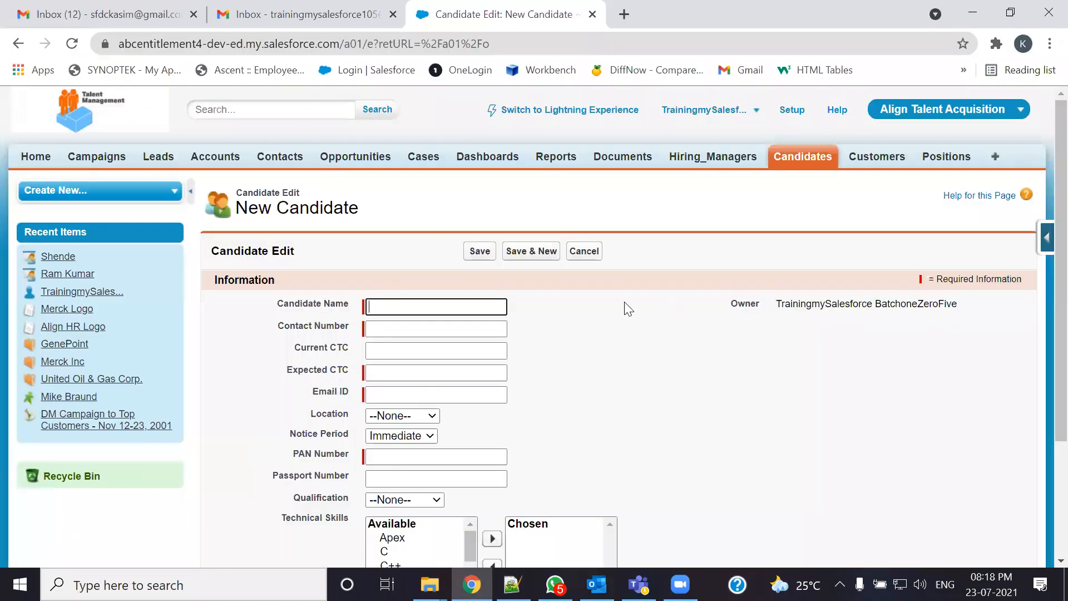
click(789, 111)
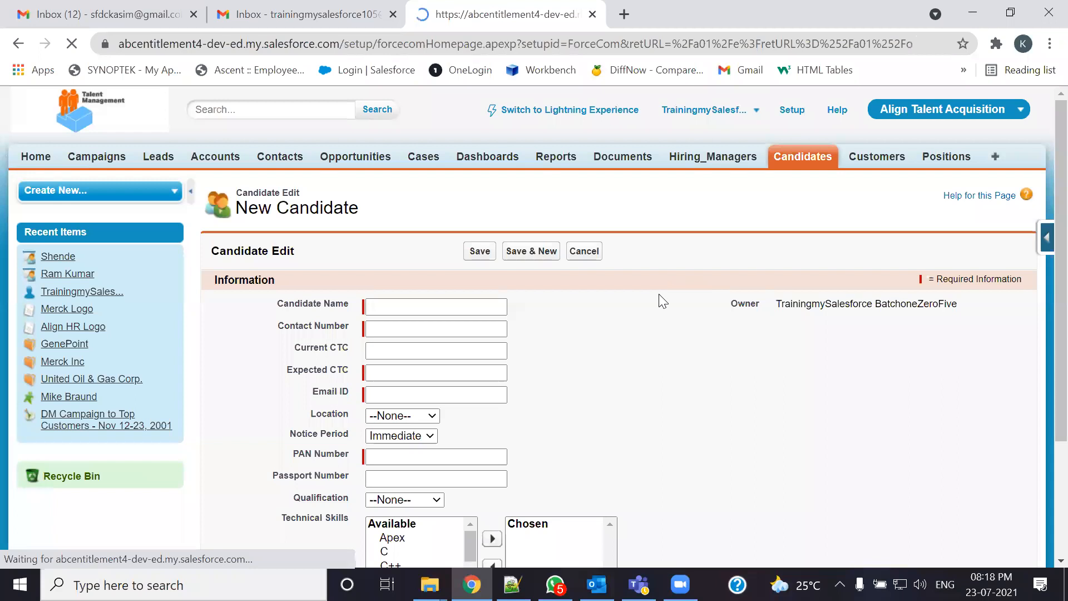
scroll(74, 367, down, 10)
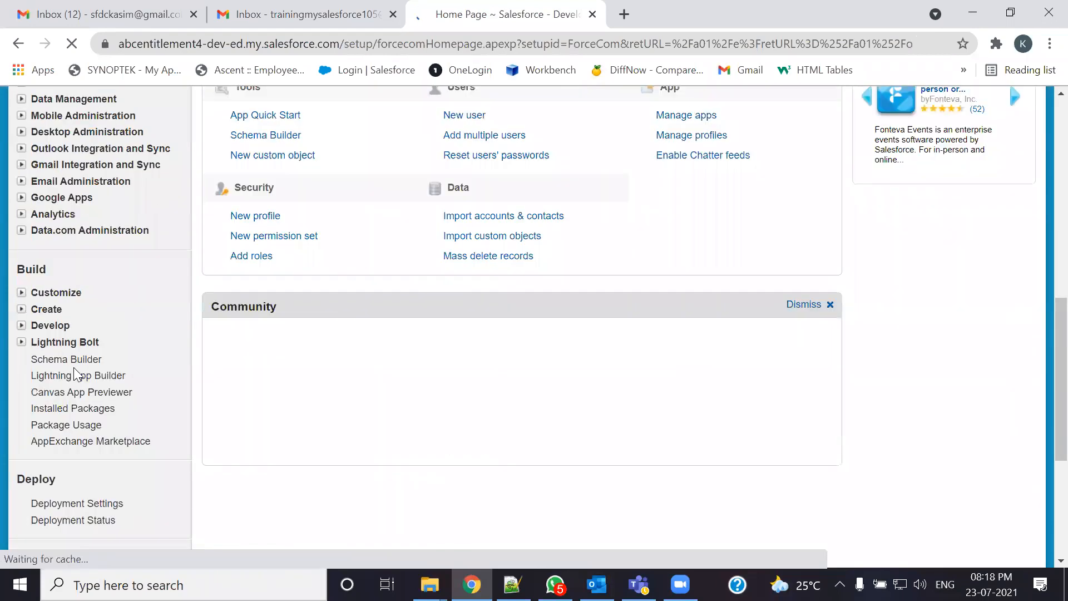
middle_click(35, 364)
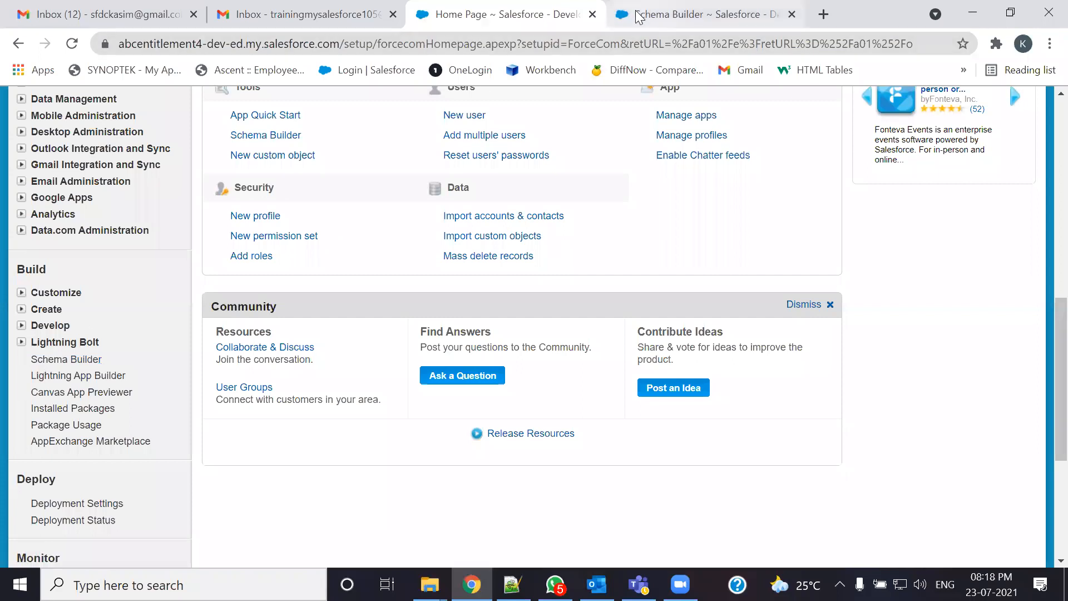
click(639, 16)
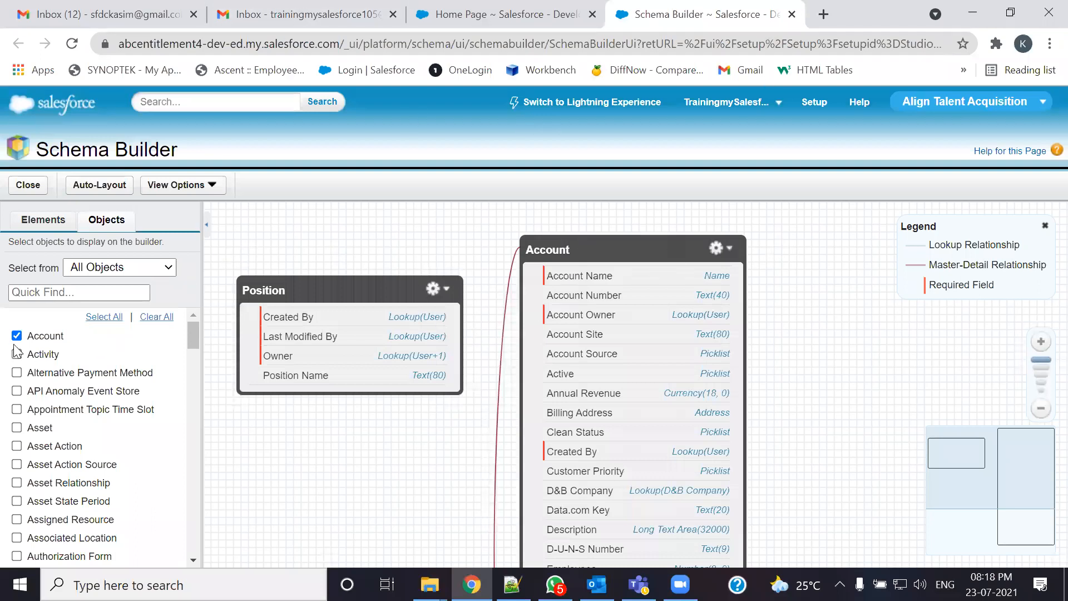
click(163, 324)
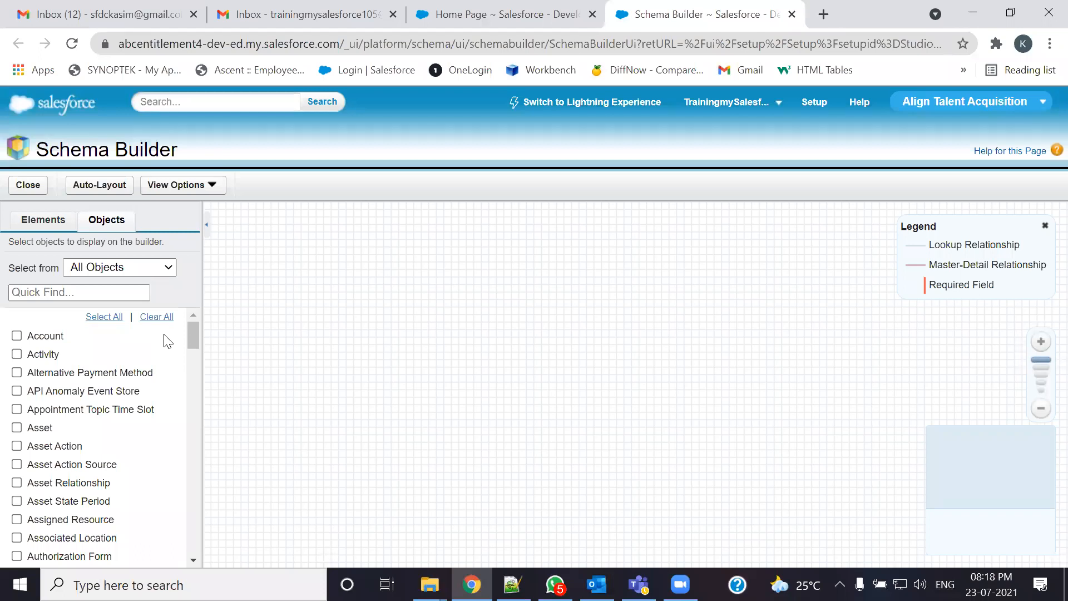
- Switch to Notepad++ and review the Position object's field list and its Schema Builder heading
key(alt+Tab)
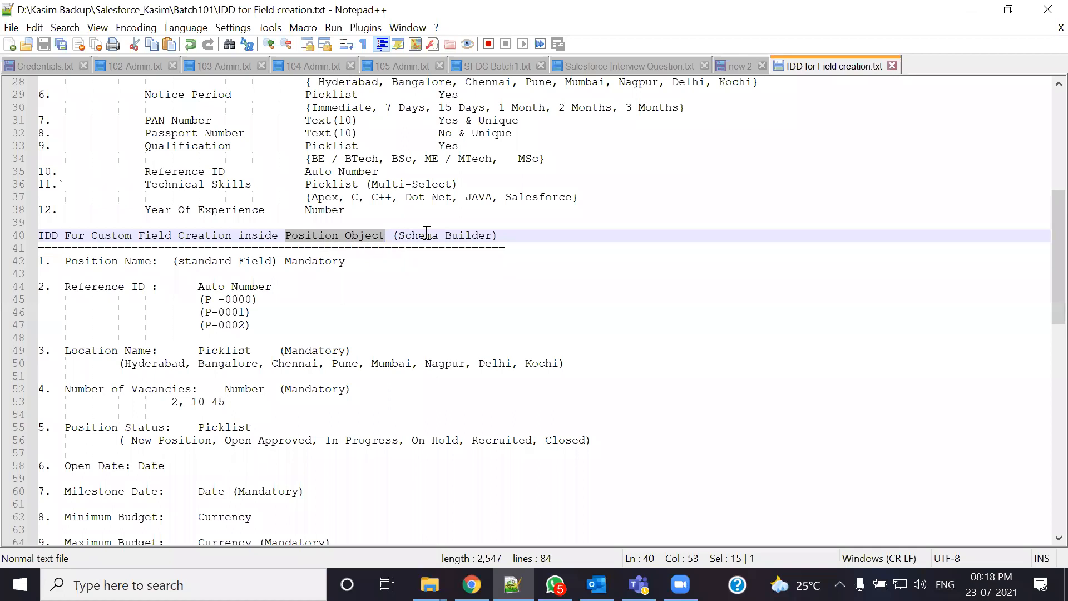
drag(64, 261, 95, 562)
scroll(327, 420, up, 5)
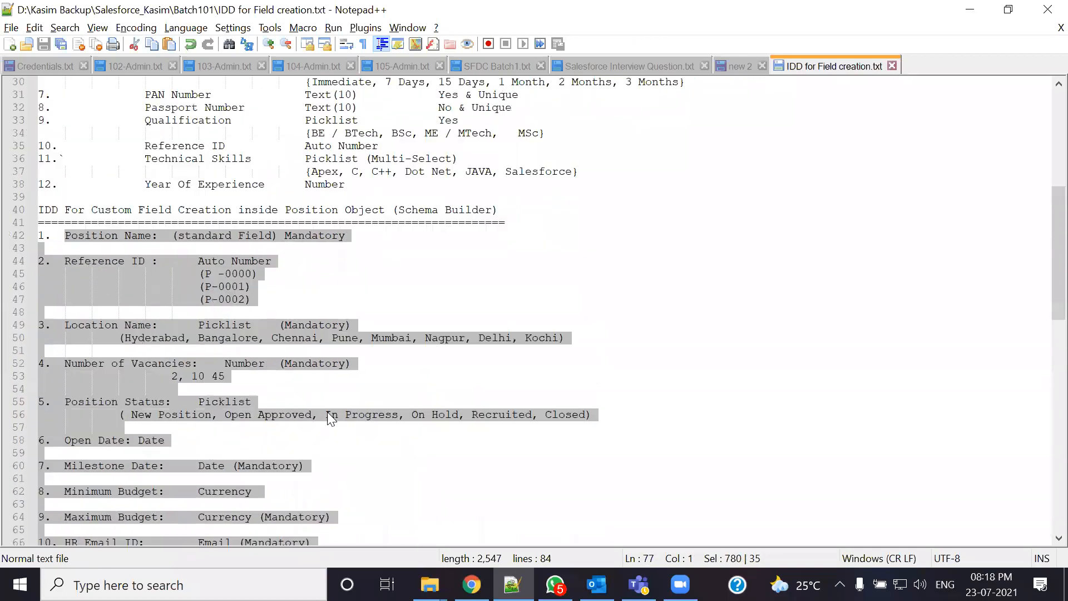
click(366, 337)
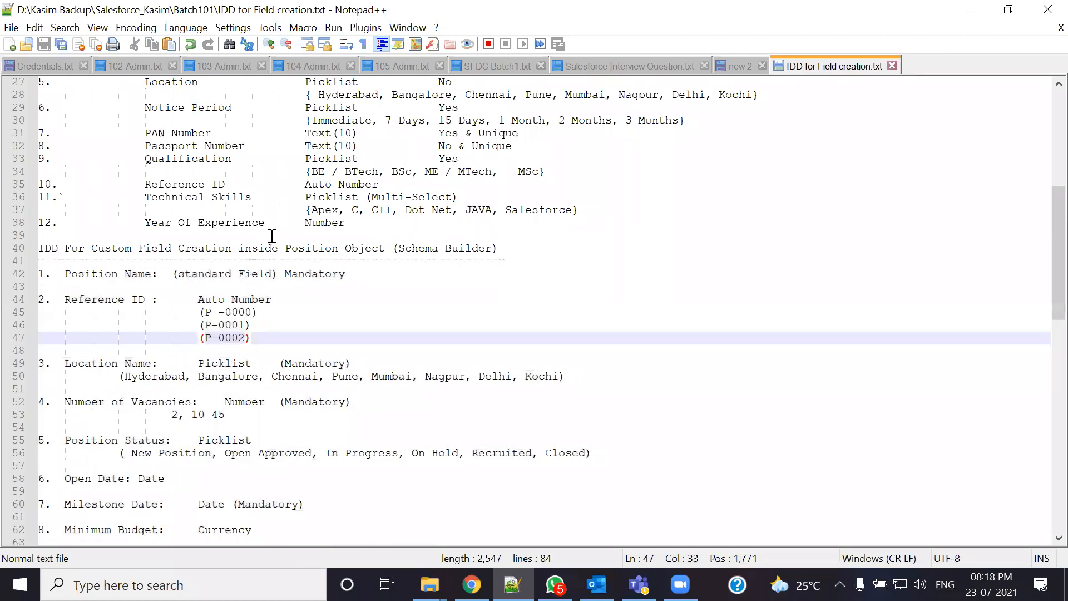
drag(283, 245, 355, 247)
- Switch to Chrome, find the Position object with "Pos", show it in Schema Builder and place it near the upper middle of the canvas
key(alt+Tab)
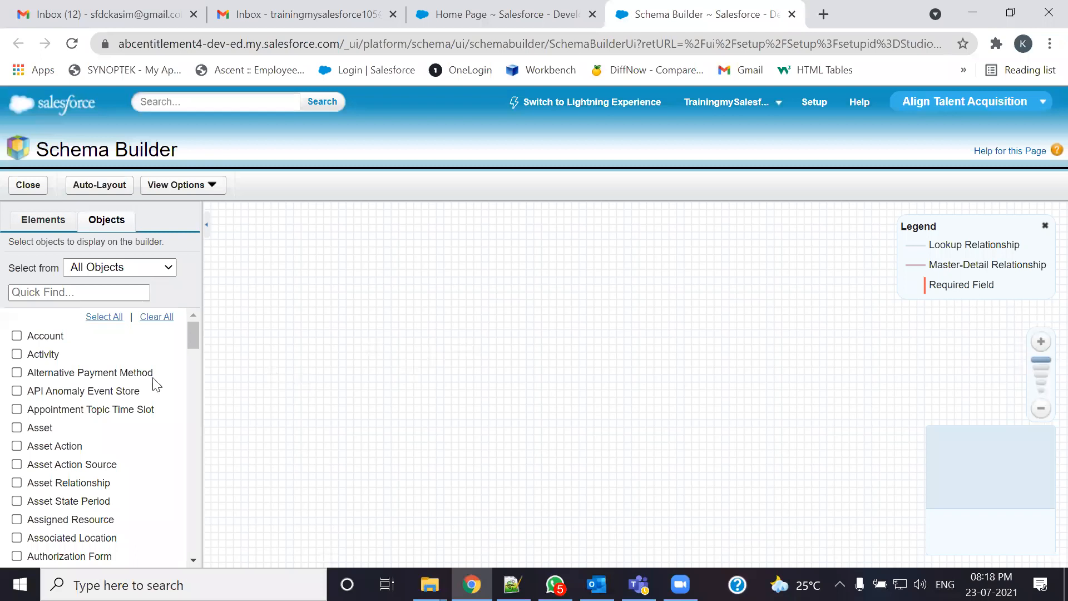
click(114, 291)
text(Pos)
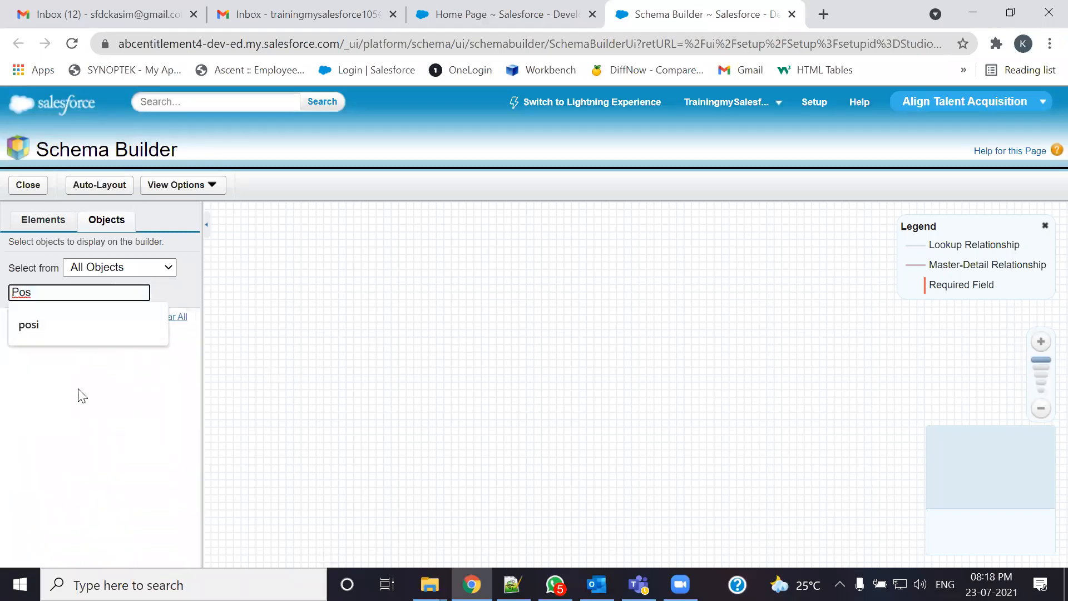
click(79, 394)
click(17, 336)
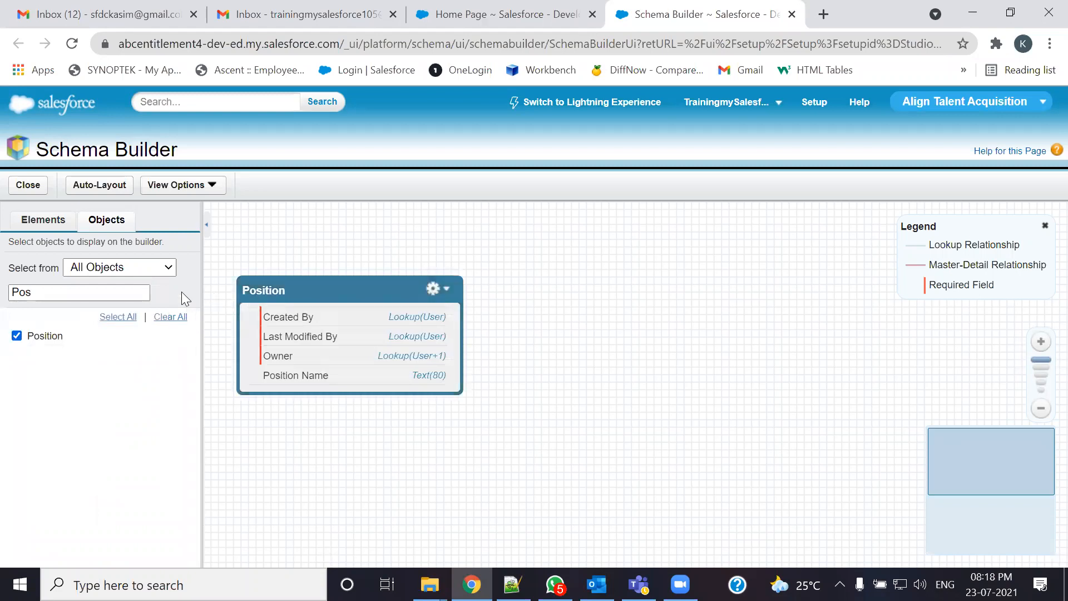
drag(250, 289, 454, 282)
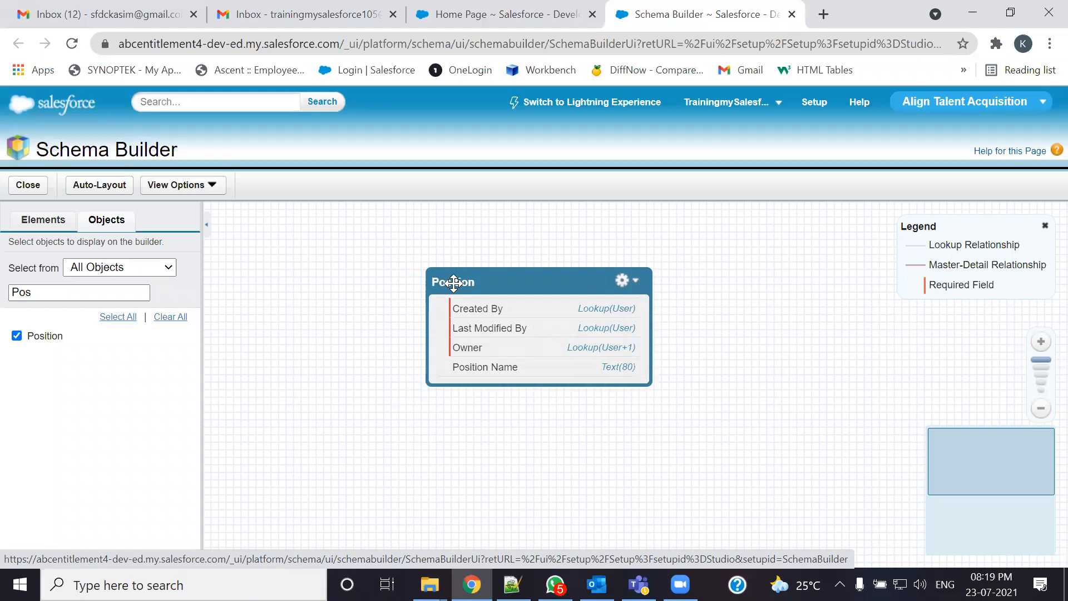
drag(454, 283, 431, 265)
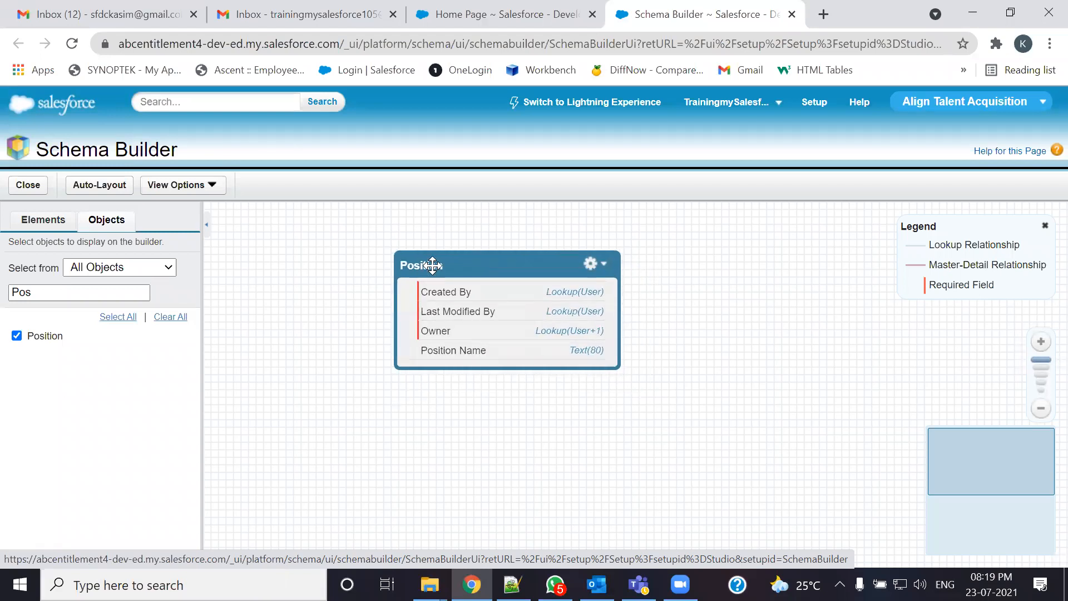
- Display the Schema Builder elements and examine the field types available for adding to an object
click(47, 228)
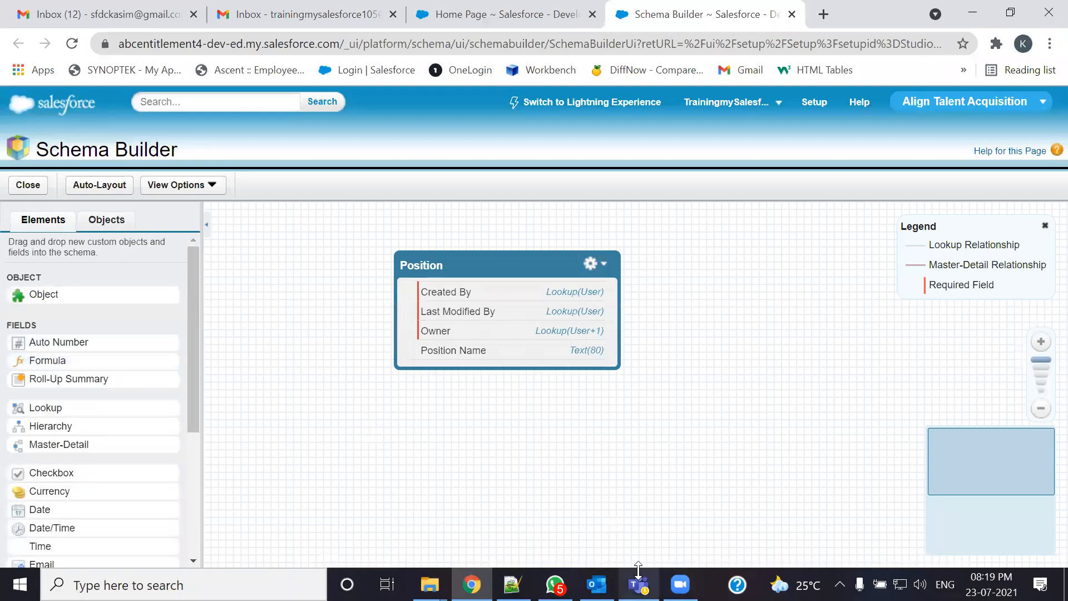
scroll(195, 408, down, 1)
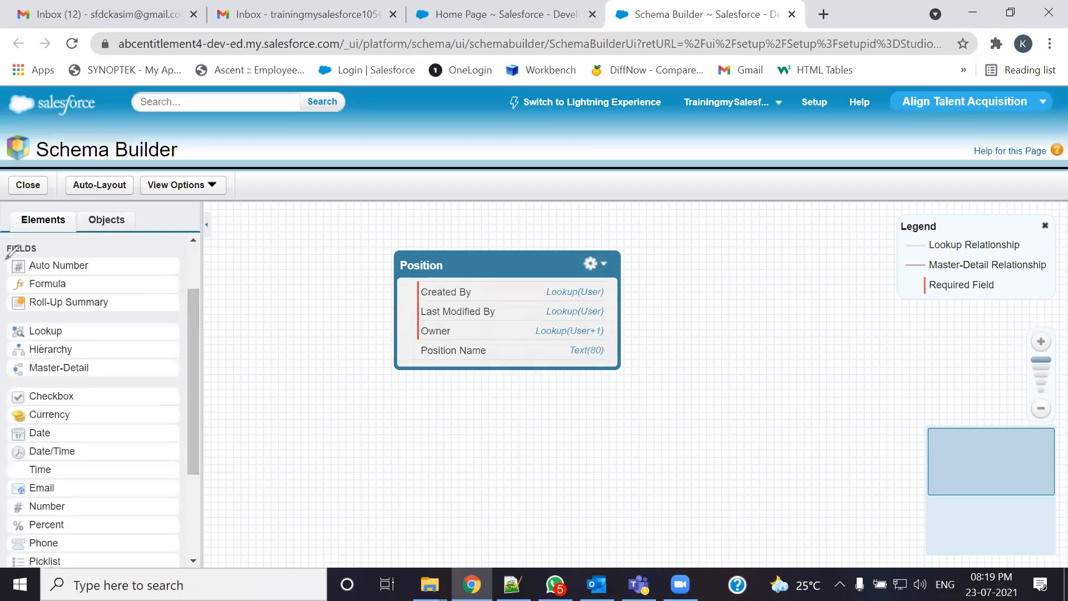
drag(5, 258, 46, 259)
drag(163, 253, 152, 575)
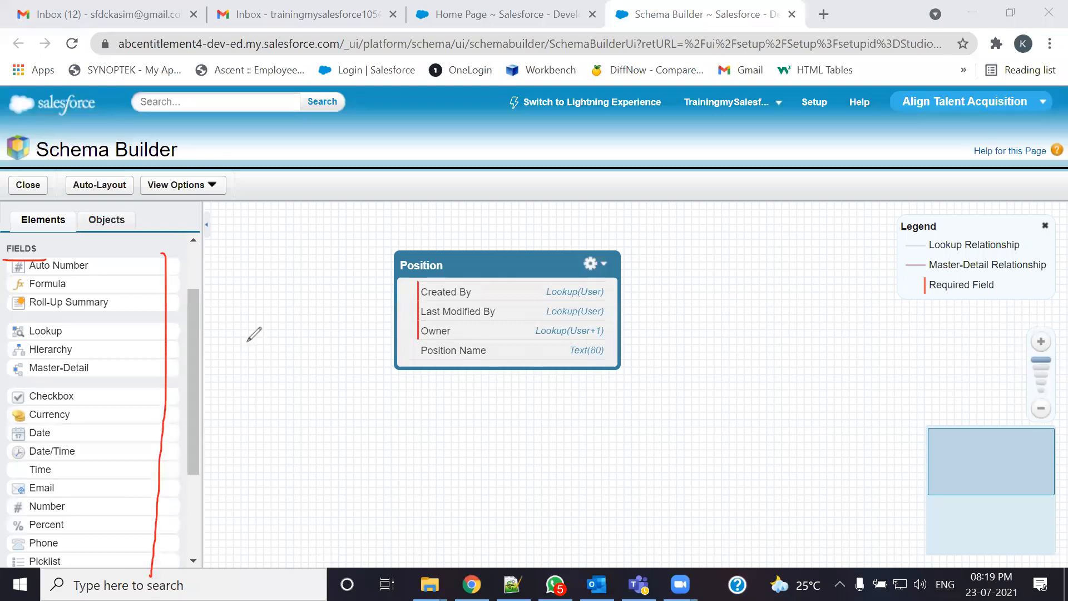
click(156, 479)
click(13, 260)
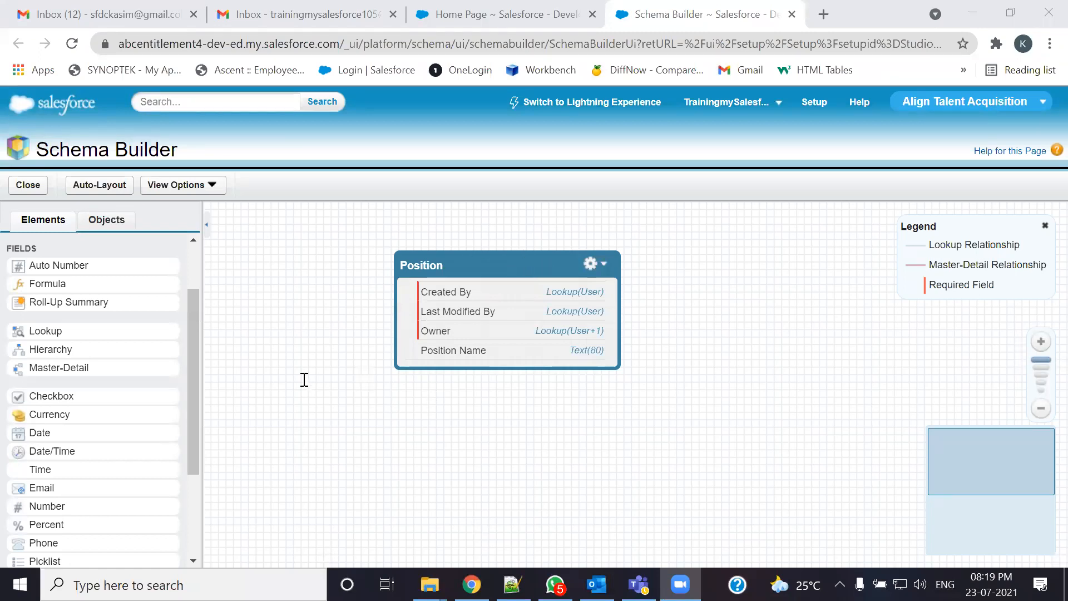
- Check the Reference ID entry in Notepad++, then add an Auto Number field labelled Reference ID to the Position object in Chrome
key(alt+Tab)
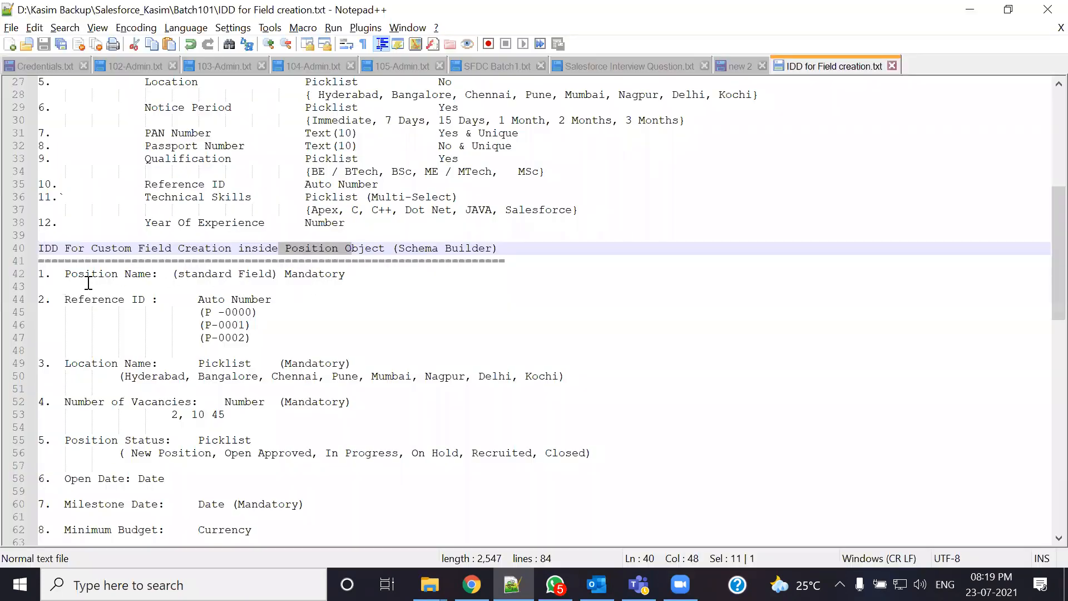
drag(65, 299, 146, 300)
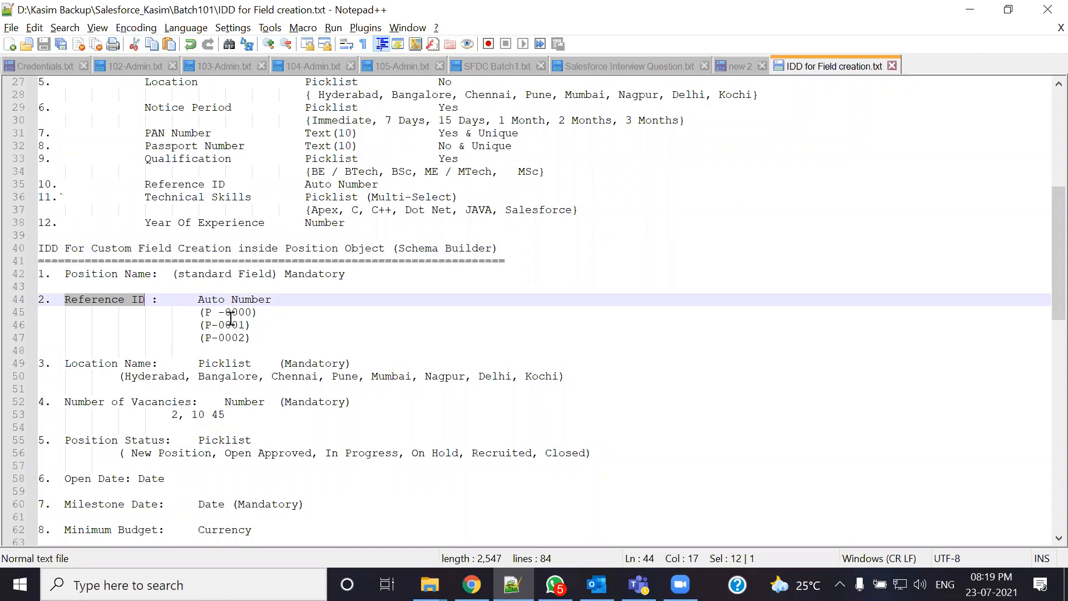
key(alt+Tab)
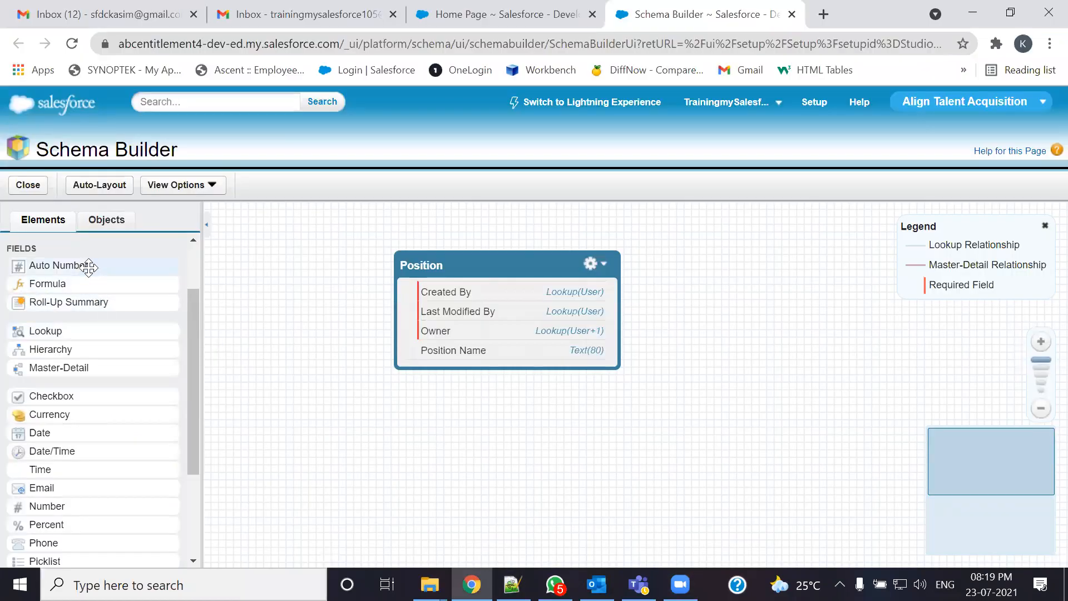
drag(39, 261, 432, 295)
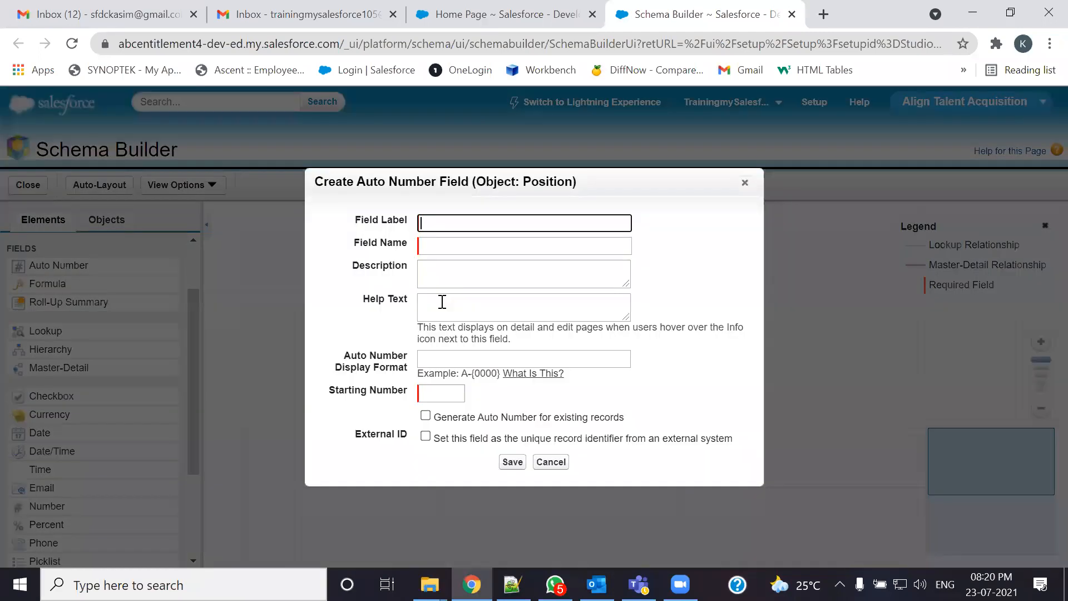
text(Reference ID)
key(Tab)
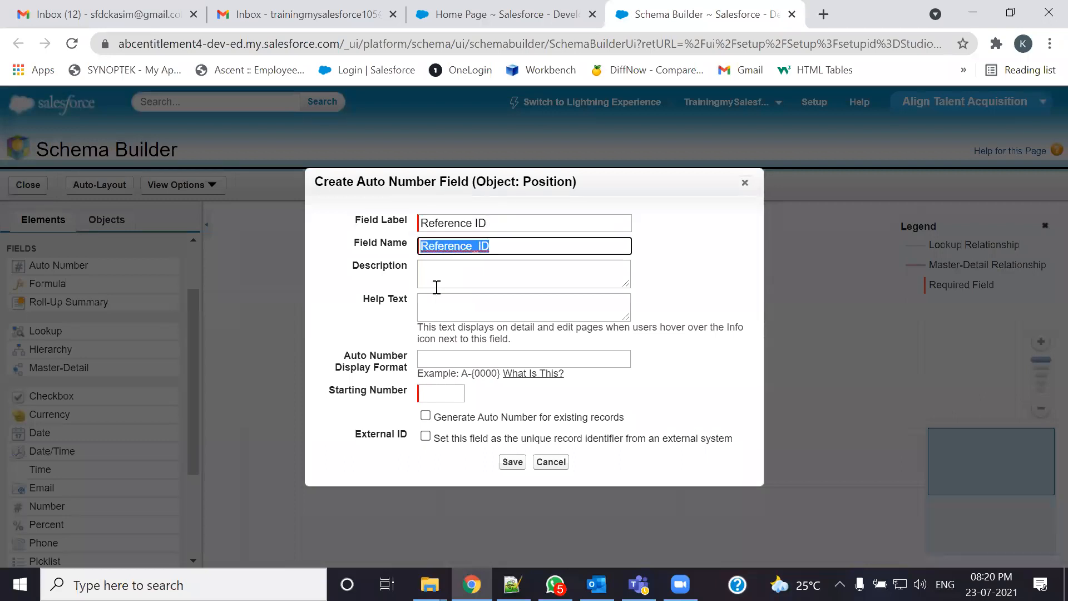
- Set display format P-{0000} and starting number 0001, enable auto numbers for existing records, and save the Reference ID field
click(430, 358)
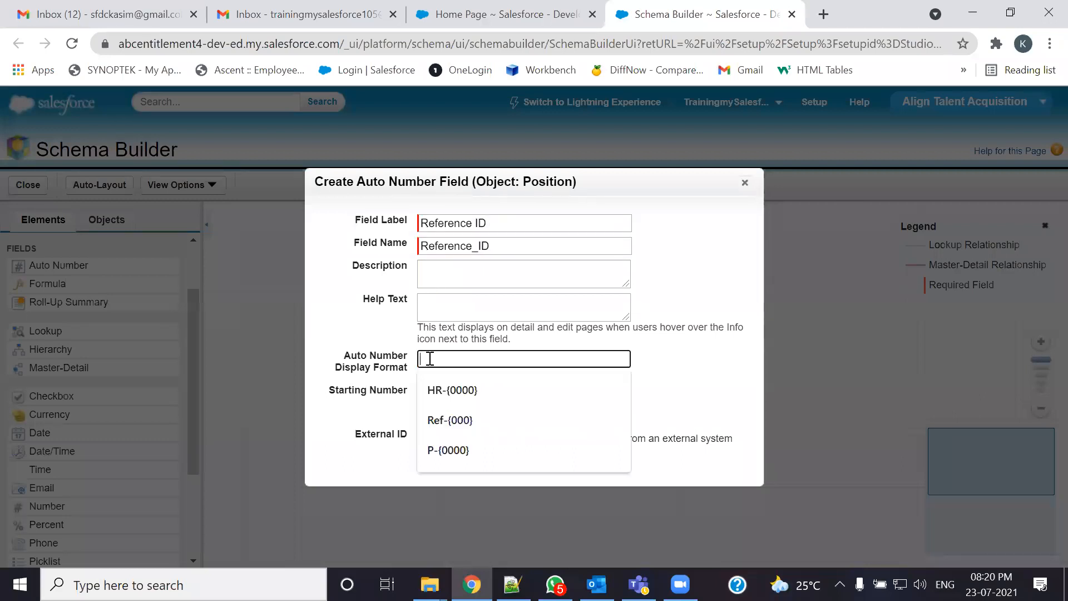
click(452, 449)
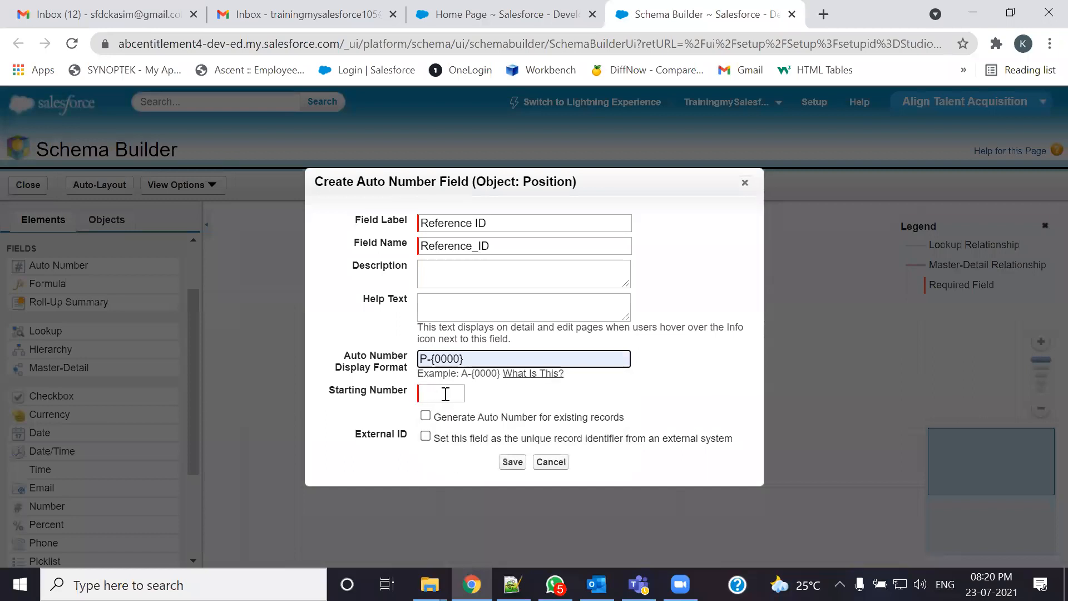
click(438, 394)
click(448, 433)
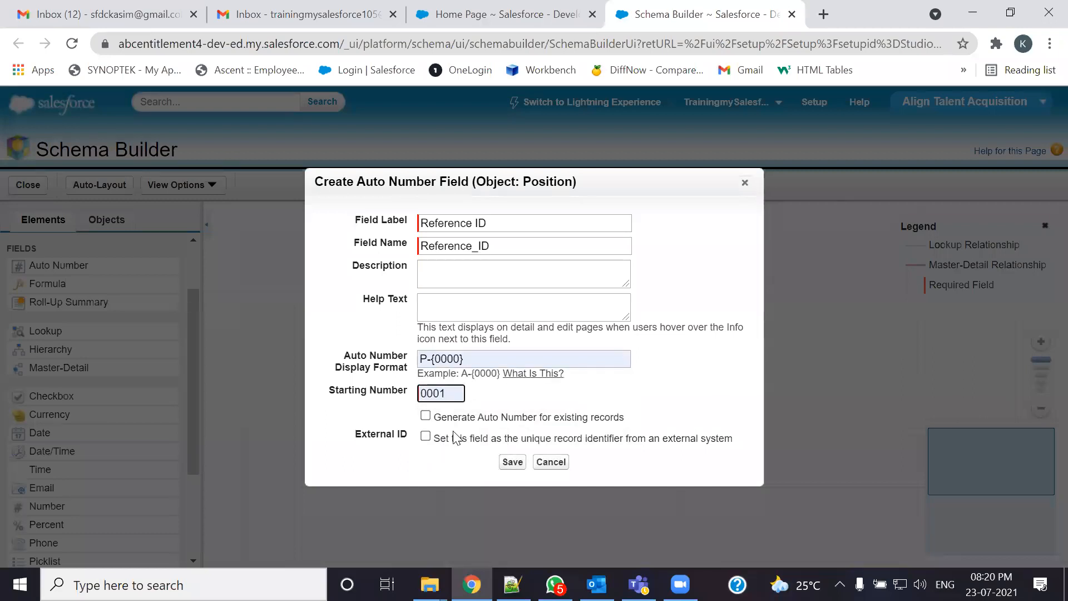
click(425, 417)
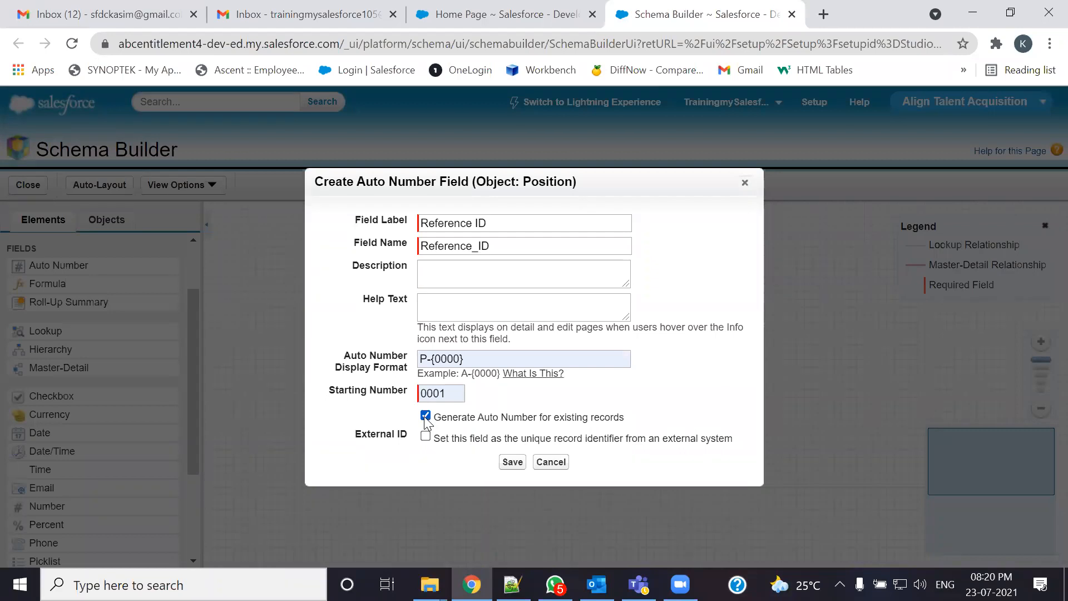
click(504, 462)
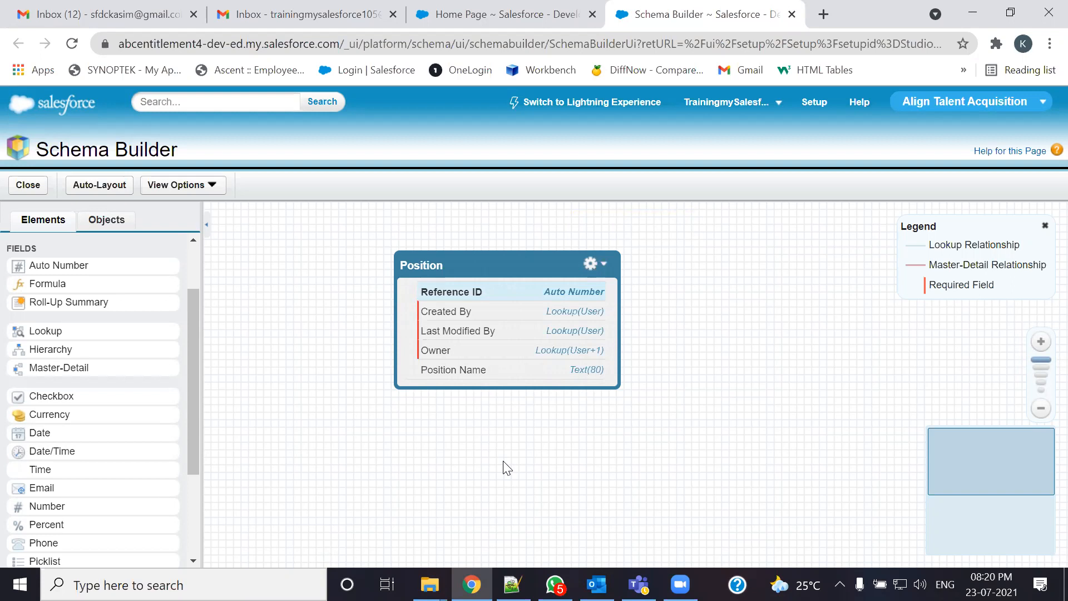
- Copy the Location Name field label from the Position field list in Notepad++ and return to Chrome
key(alt+Tab)
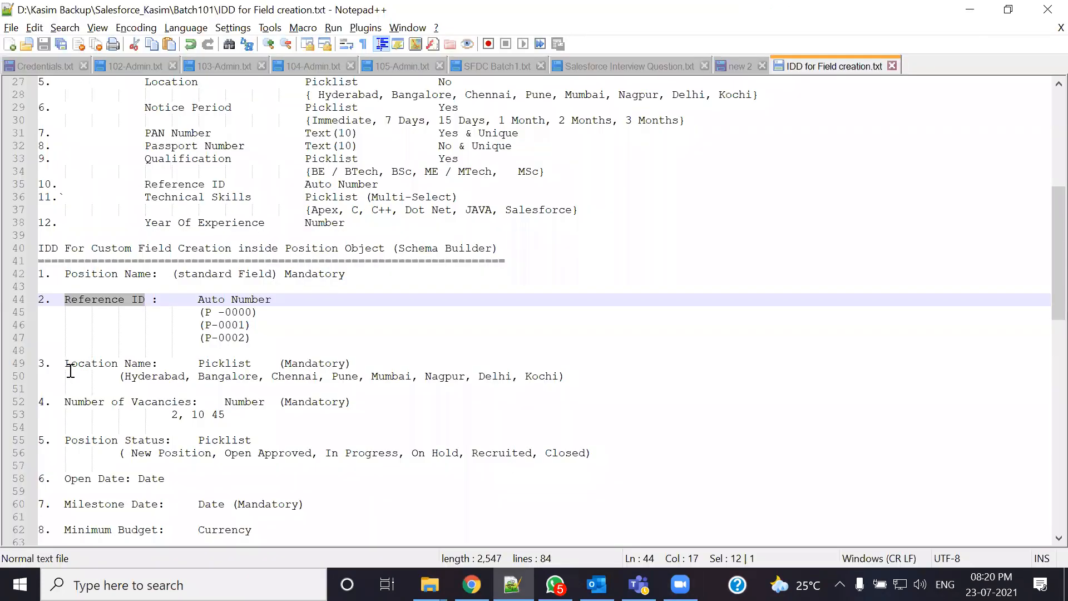
drag(65, 364, 154, 363)
key(ctrl+c)
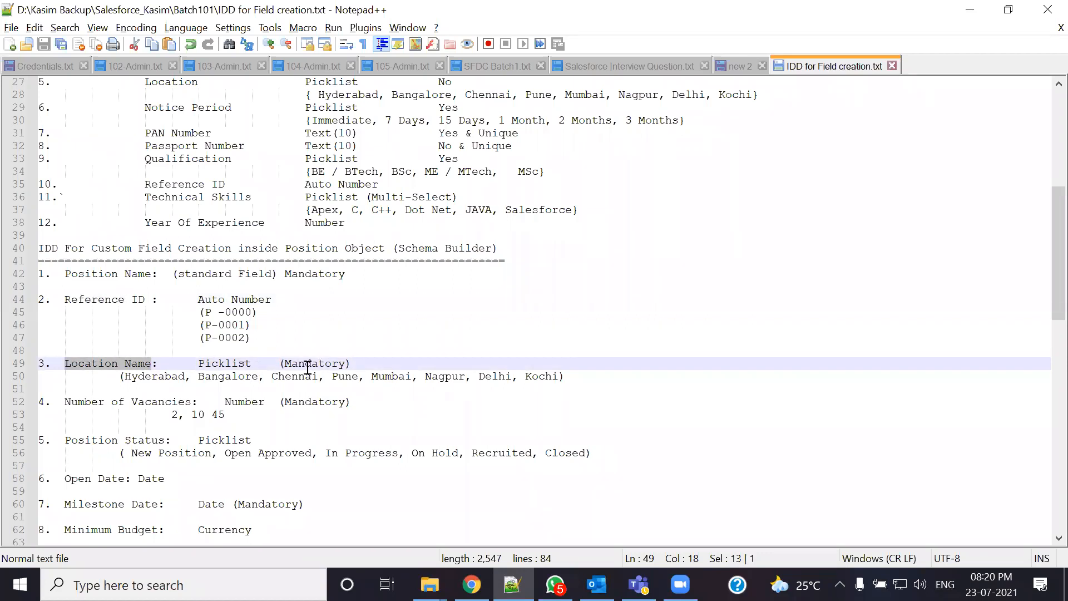
key(alt+Tab)
key(alt+Tab)
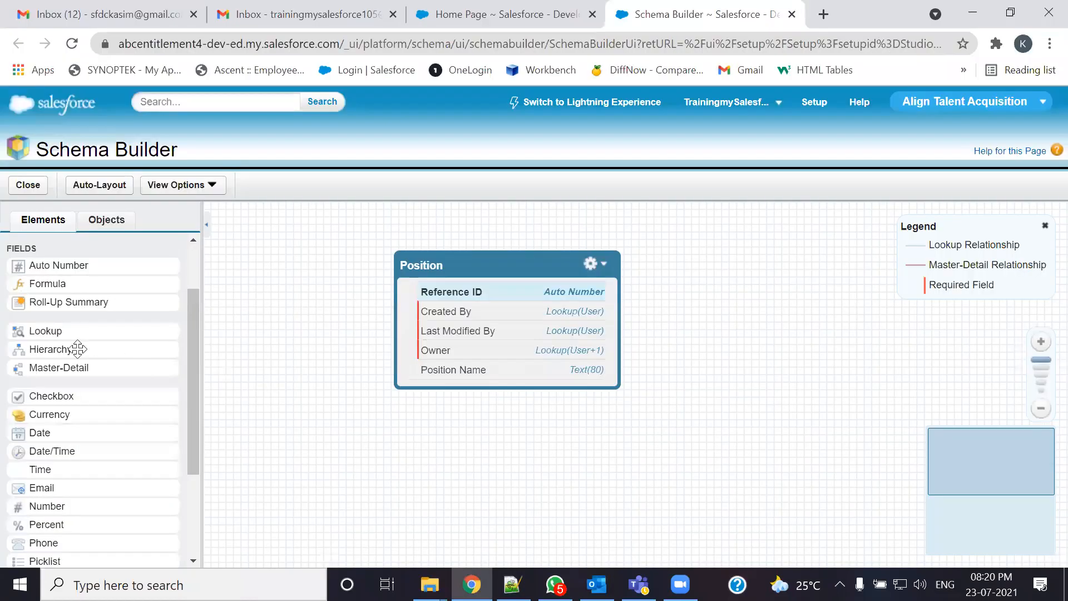
- Add a Picklist field to the Position object with the label Location Name and the field name Location_Name
scroll(74, 349, down, 3)
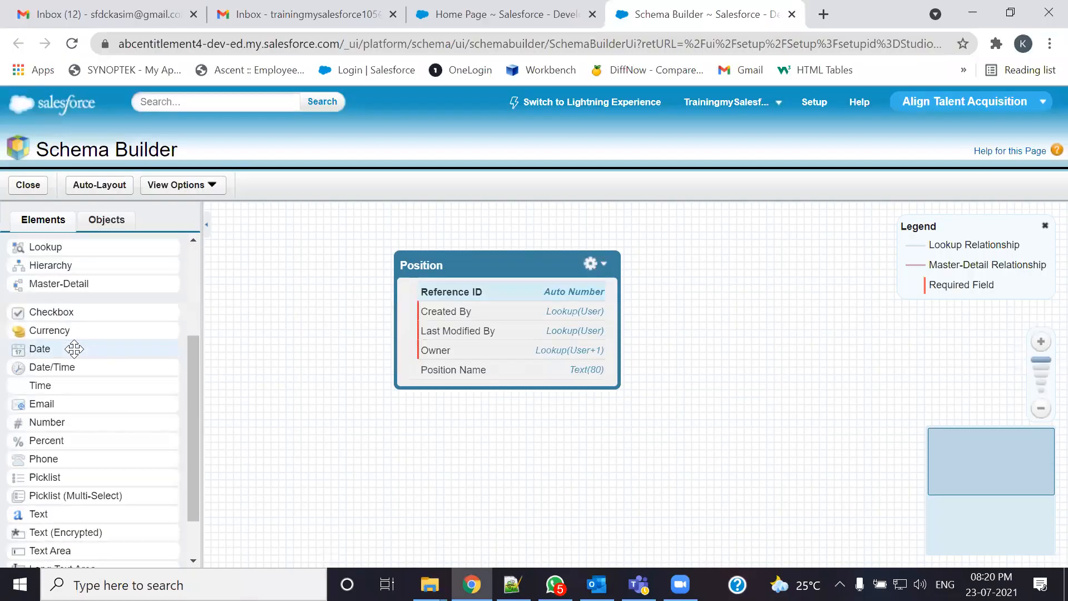
scroll(56, 399, down, 2)
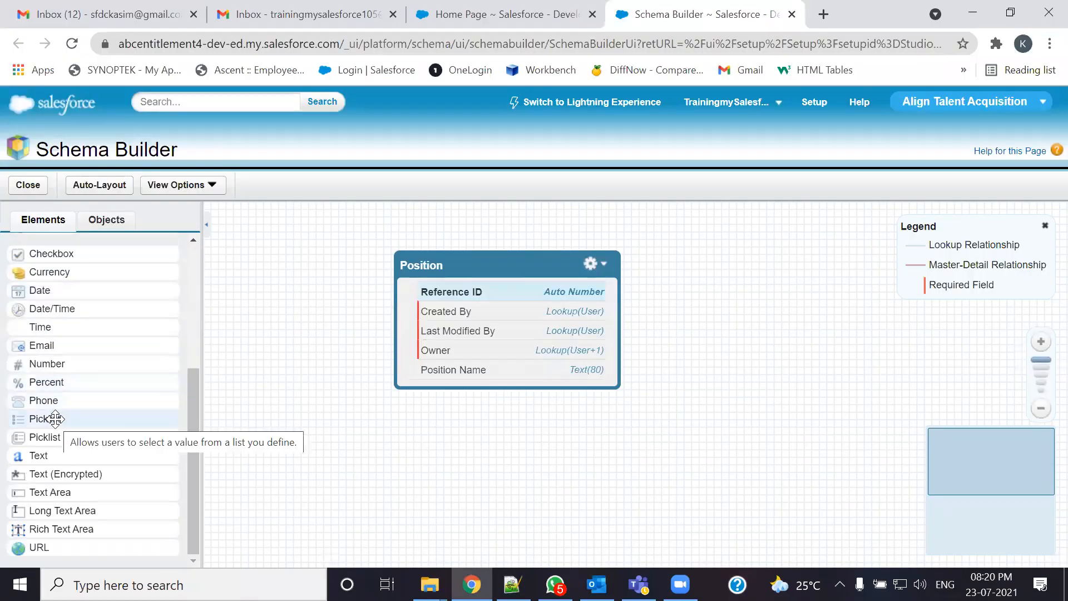
drag(54, 418, 476, 336)
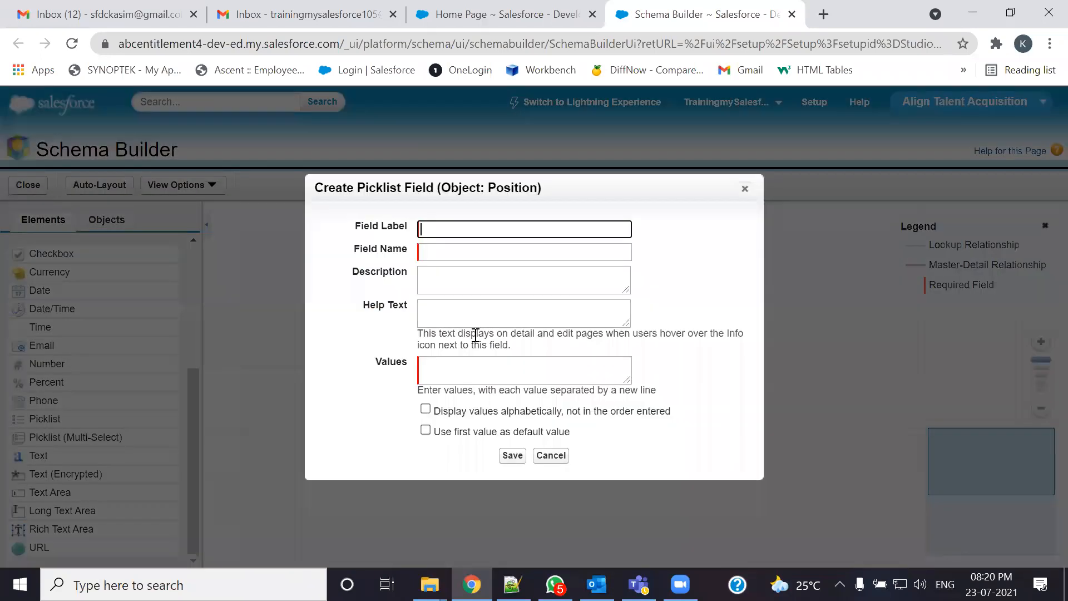
key(ctrl+v)
key(Tab)
key(Tab)
key(Tab)
key(Tab)
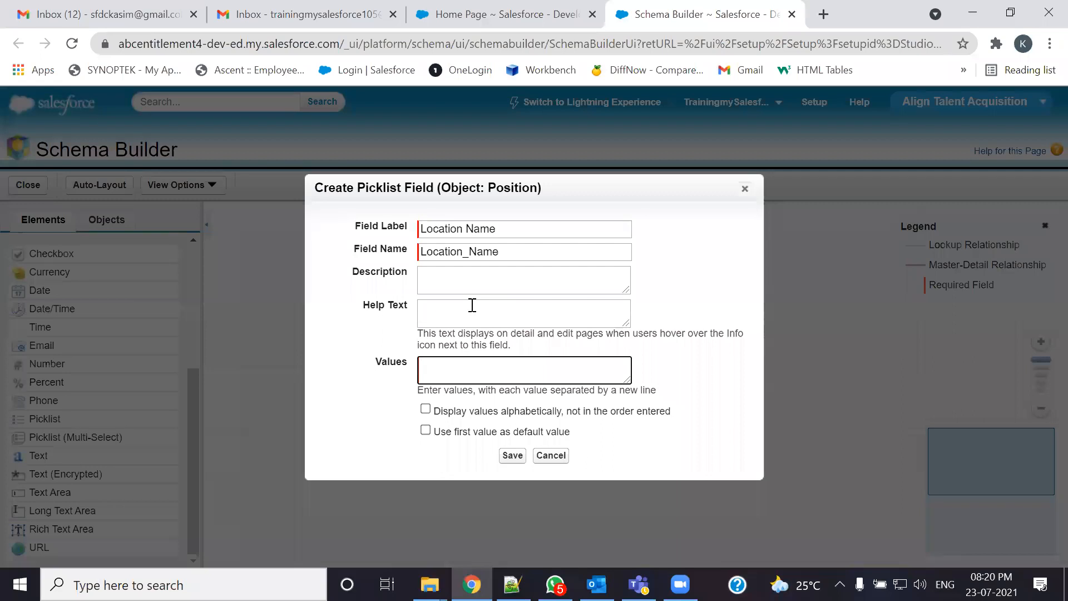
- Copy Hyderabad from the Notepad++ specification and enter it as the first value of the Location Name picklist
key(alt+Tab)
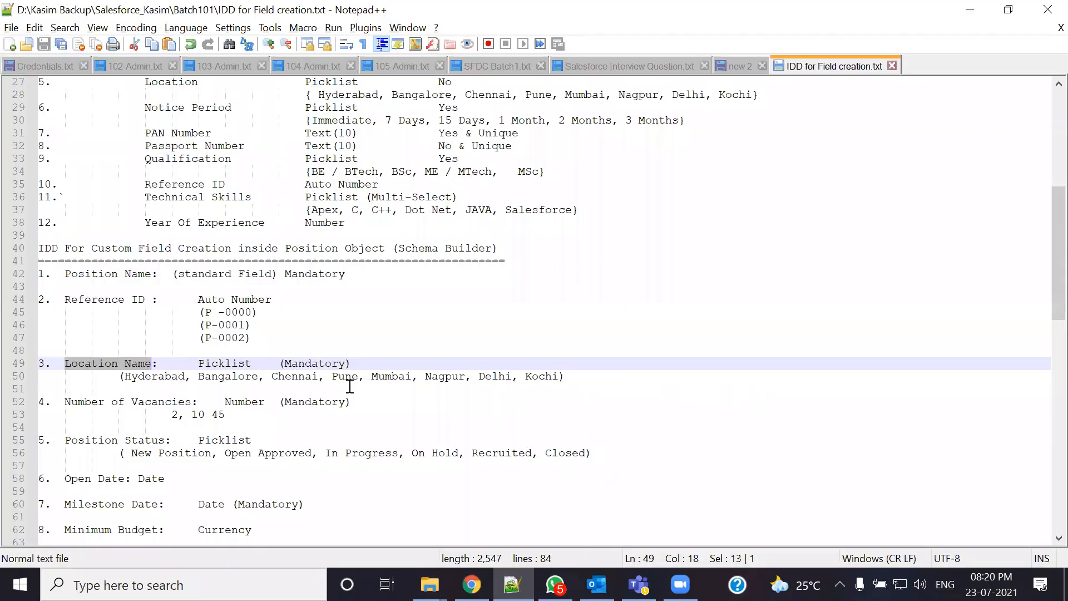
drag(126, 376, 183, 383)
key(ctrl+c)
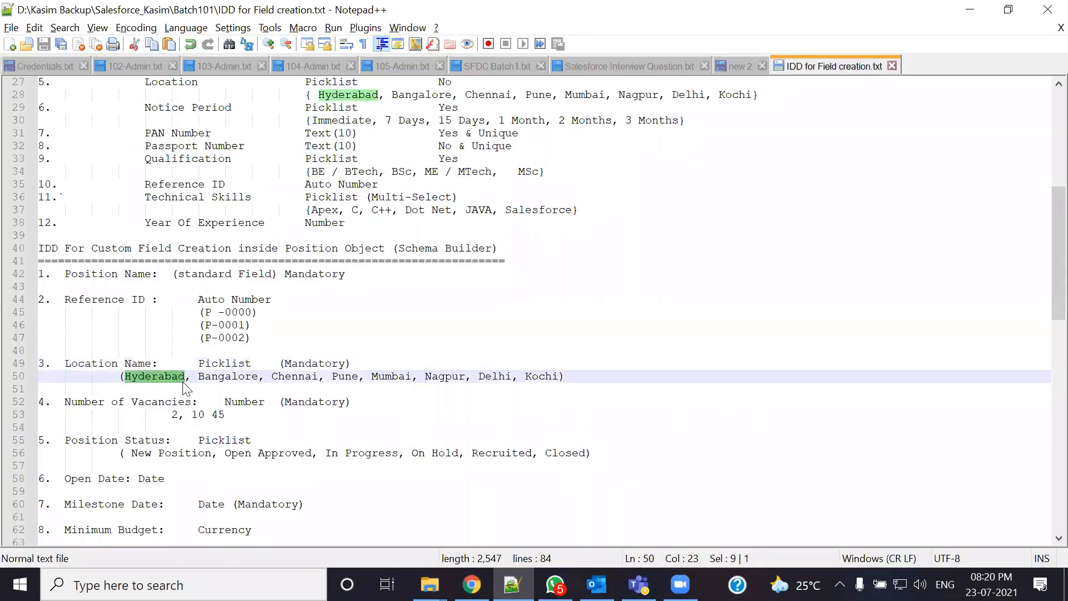
key(alt+Tab)
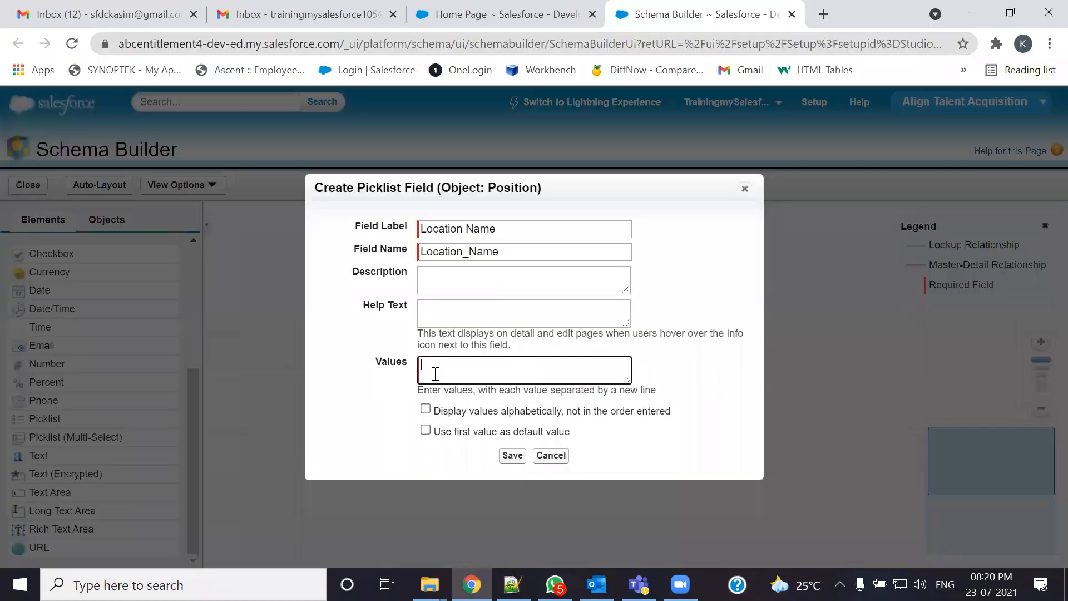
drag(663, 391, 496, 392)
click(424, 365)
key(ctrl+v)
key(Return)
- Copy Bangalore from the specification and add it on a new line of the Location Name picklist values
key(alt+Tab)
drag(199, 376, 259, 376)
key(ctrl+c)
key(alt+Tab)
key(ctrl+v)
key(Return)
- Copy Chennai from the specification into the Location Name picklist values as a separate line
key(alt+Tab)
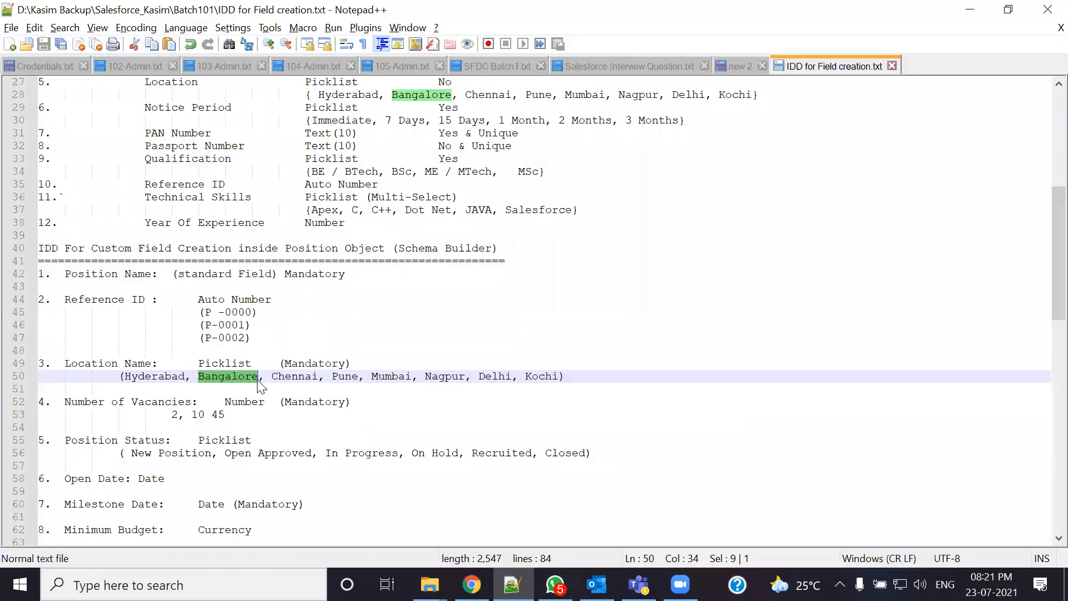
drag(271, 376, 318, 378)
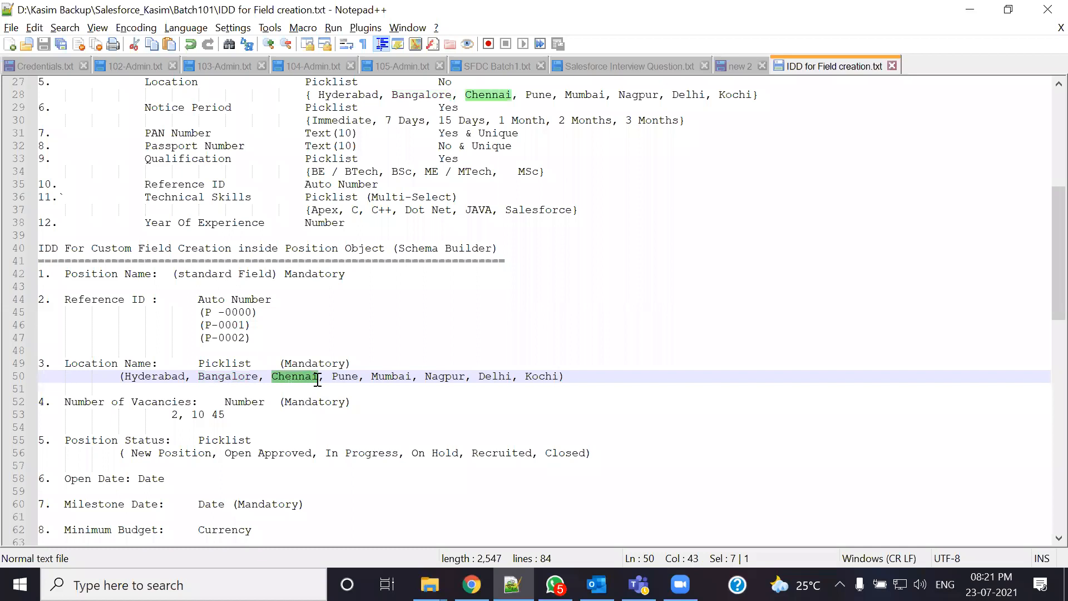
key(ctrl+c)
key(alt+Tab)
key(ctrl+v)
key(Return)
- Copy Pune from the Notepad++ specification and add it as the next line of the Location Name picklist values
key(alt+Tab)
drag(332, 376, 358, 381)
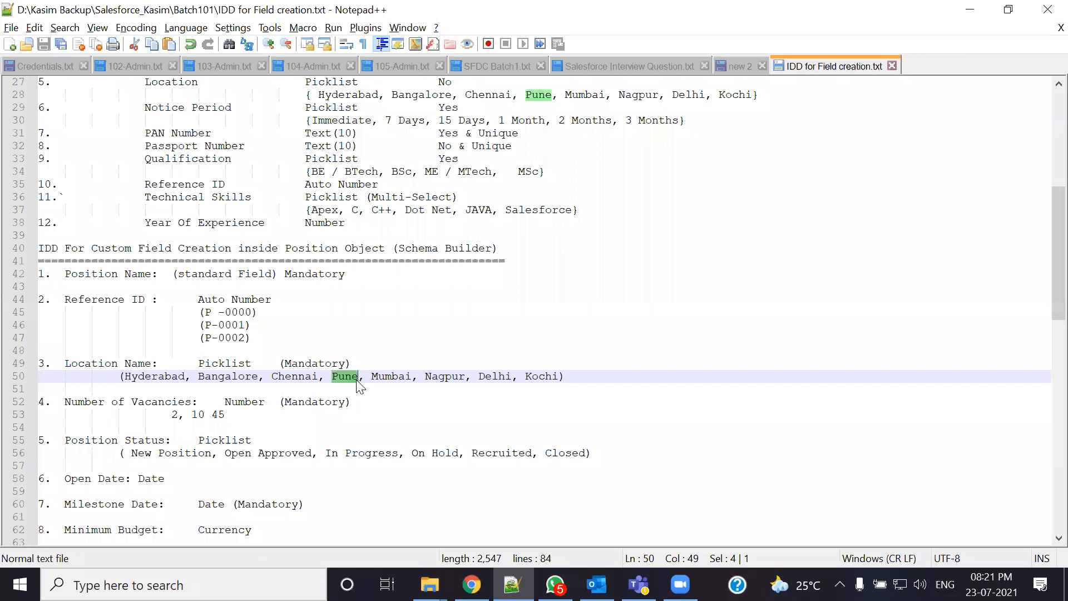
key(ctrl+c)
key(alt+Tab)
key(ctrl+v)
key(Return)
- Copy Mumbai from the specification into the Location Name picklist values on its own line
key(alt+Tab)
drag(372, 378, 410, 384)
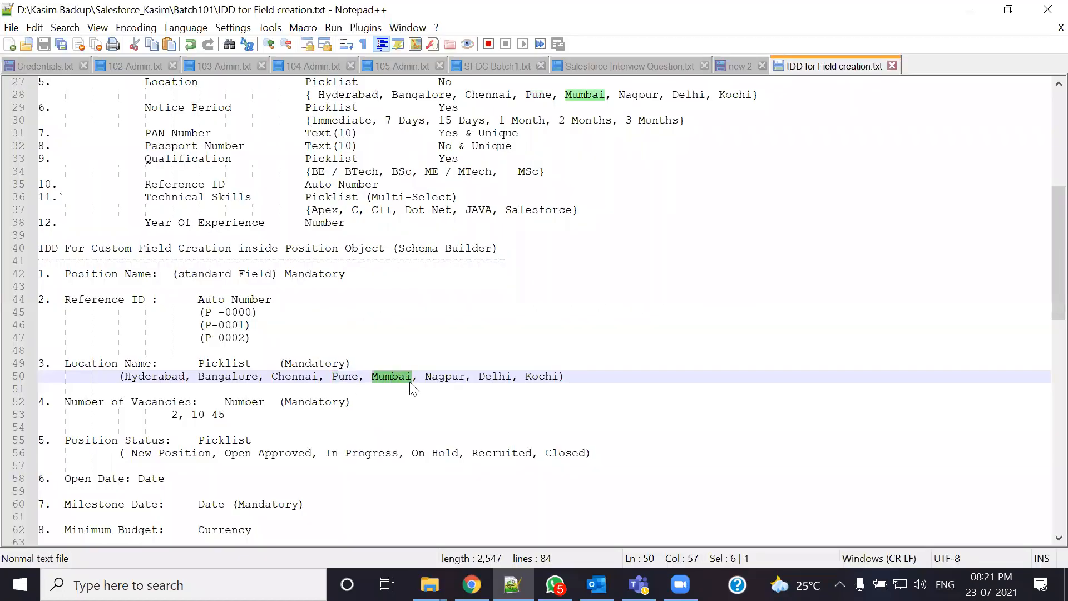
key(ctrl+c)
key(alt+Tab)
key(ctrl+v)
key(Return)
- Copy Nagpur from the specification and add it below Mumbai in the Location Name picklist values
key(alt+Tab)
drag(426, 378, 465, 380)
key(ctrl+c)
key(alt+Tab)
key(ctrl+v)
key(Return)
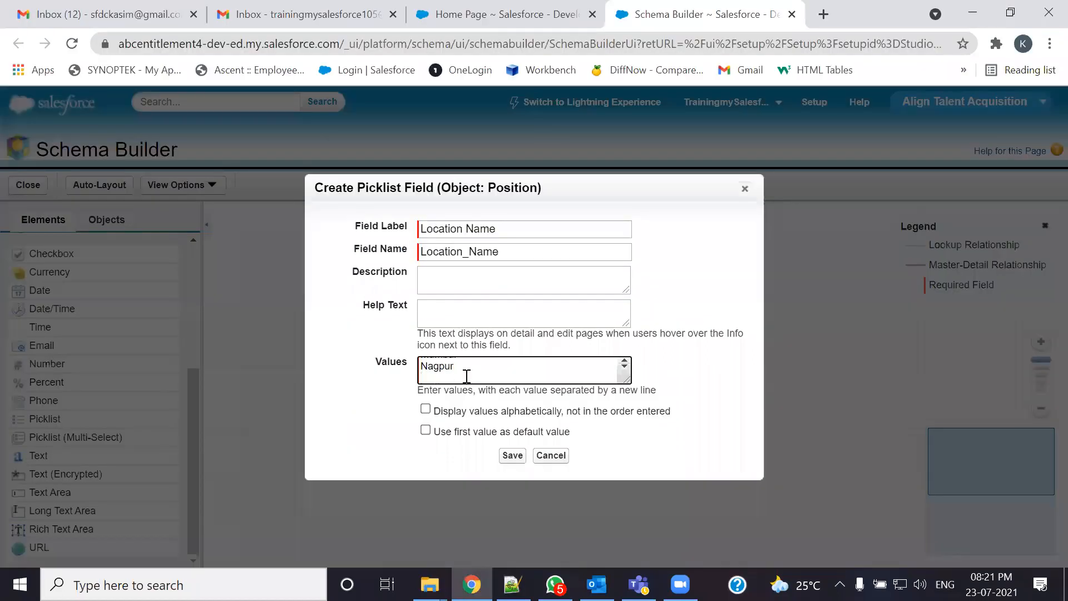
- Copy Delhi from the specification and add it below Nagpur in the Location Name picklist values
key(alt+Tab)
drag(479, 376, 510, 376)
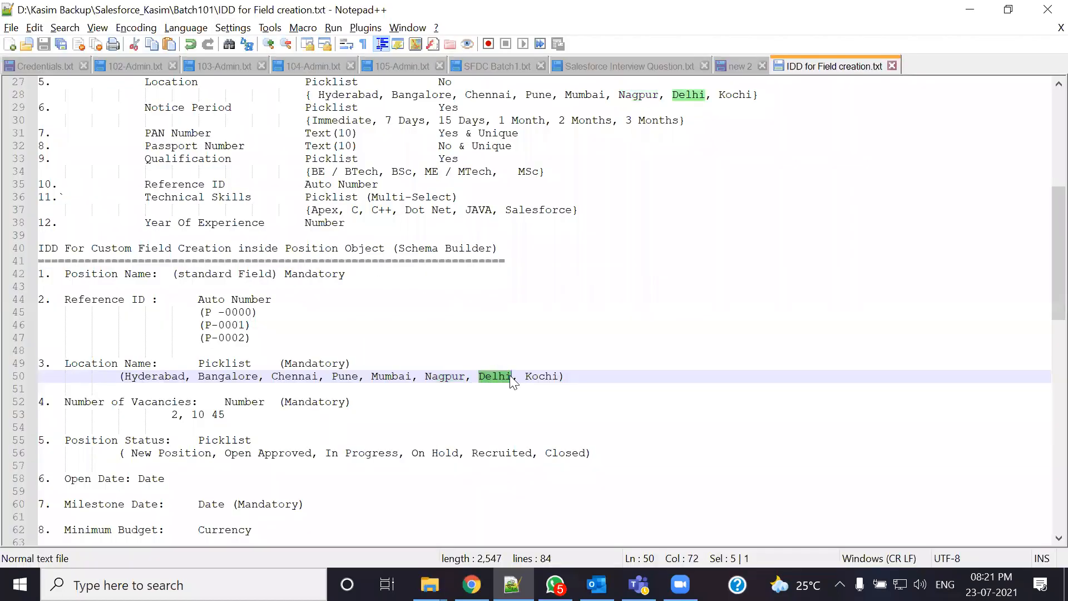
key(ctrl+c)
key(alt+Tab)
key(ctrl+v)
key(Return)
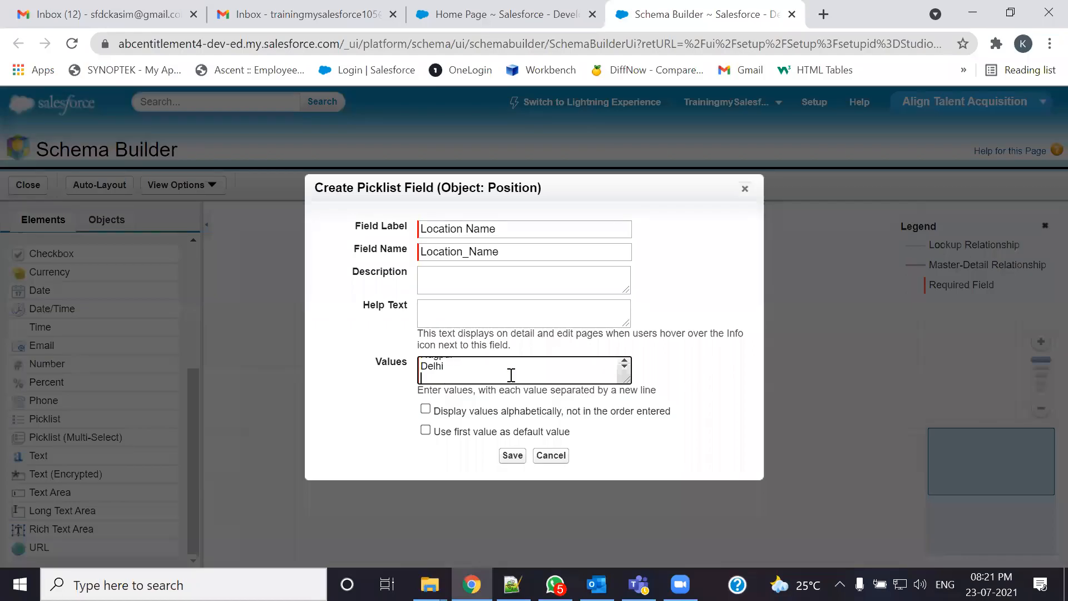
- Copy Kochi from the specification and enter it as the last value of the Location Name picklist
key(alt+Tab)
drag(526, 378, 561, 379)
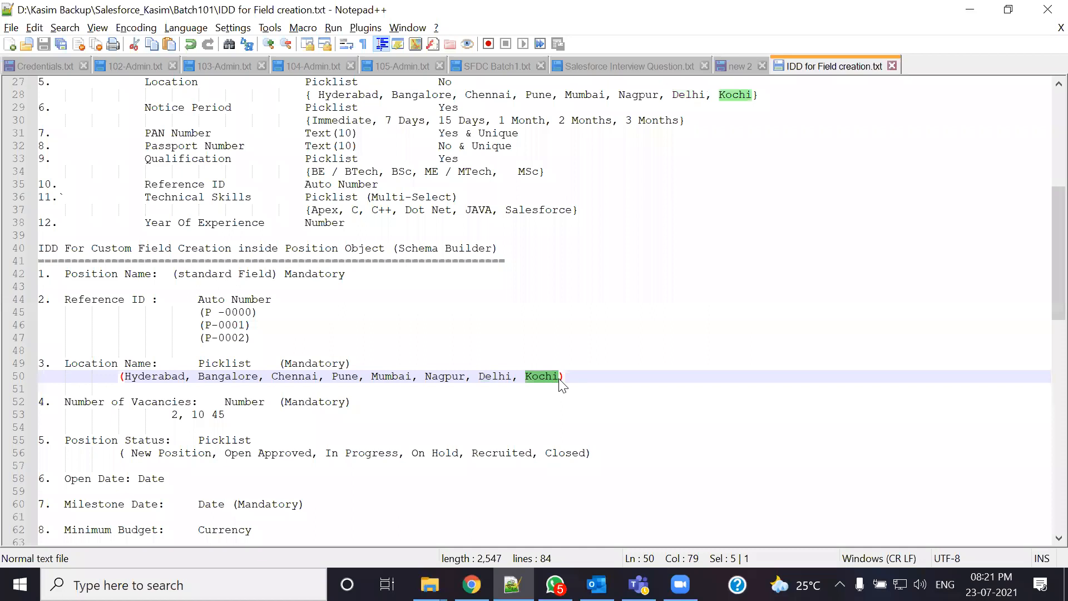
key(ctrl+c)
key(alt+Tab)
key(ctrl+v)
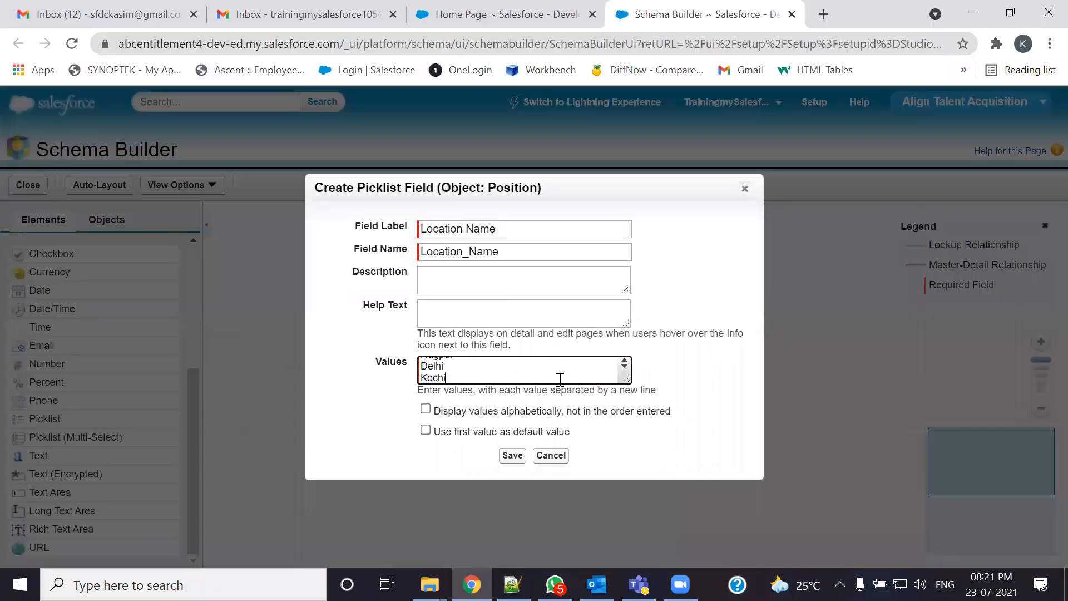
- Check the mandatory marking of Location Name in the specification and save the Location Name picklist field
key(alt+Tab)
drag(351, 363, 291, 361)
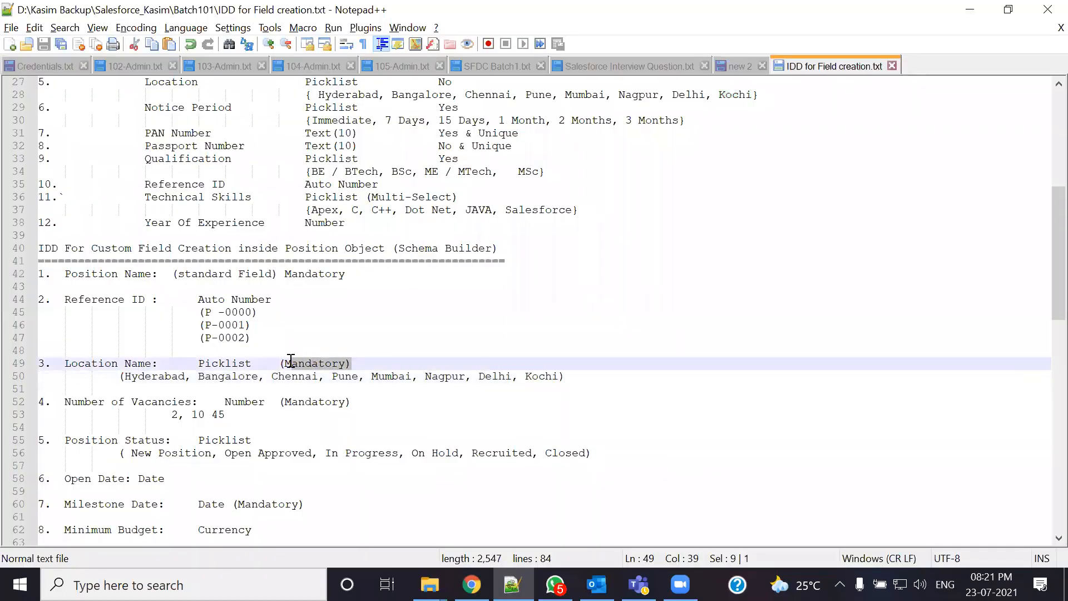
key(alt+Tab)
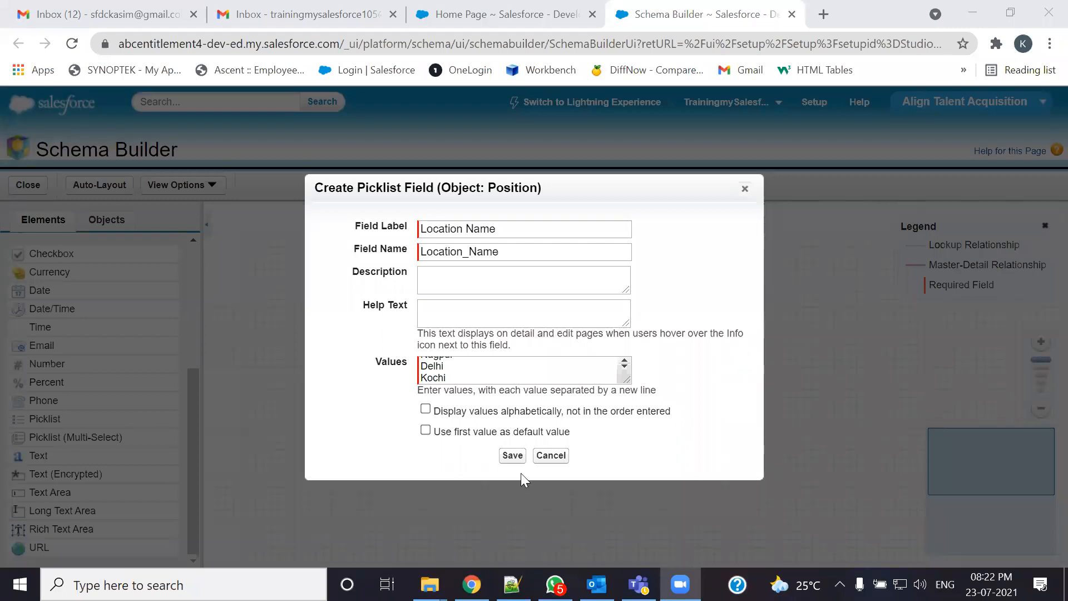
click(519, 454)
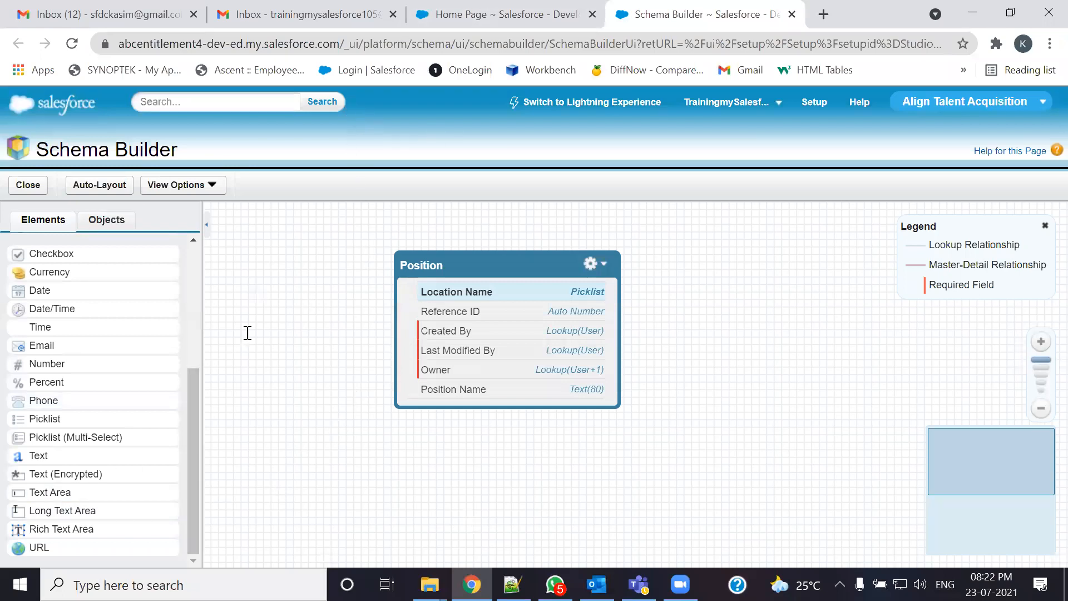
key(alt+Tab)
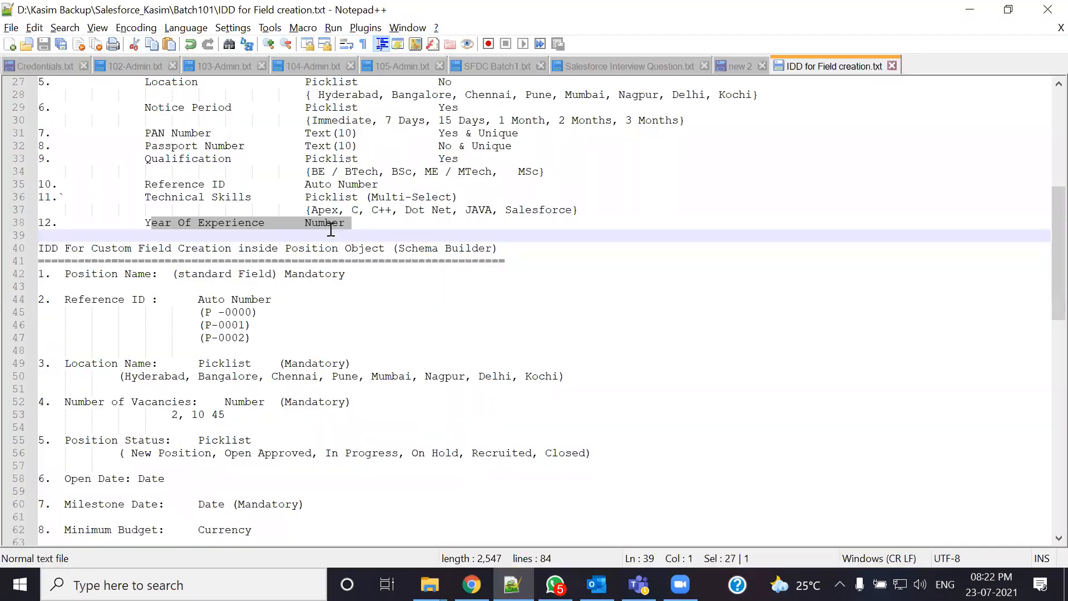
drag(144, 185, 381, 187)
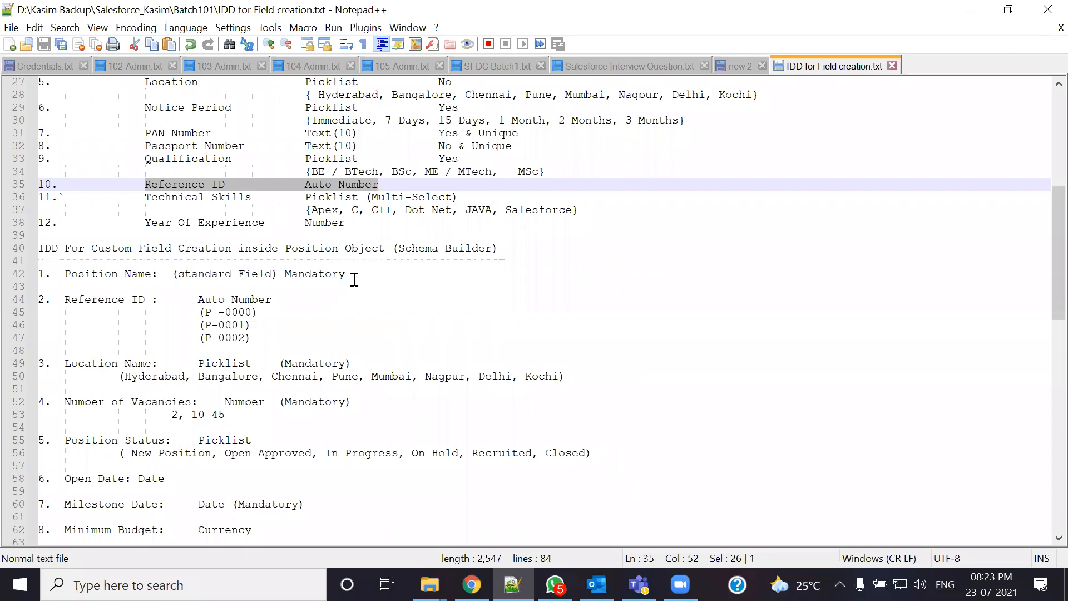
click(307, 185)
drag(307, 185, 378, 186)
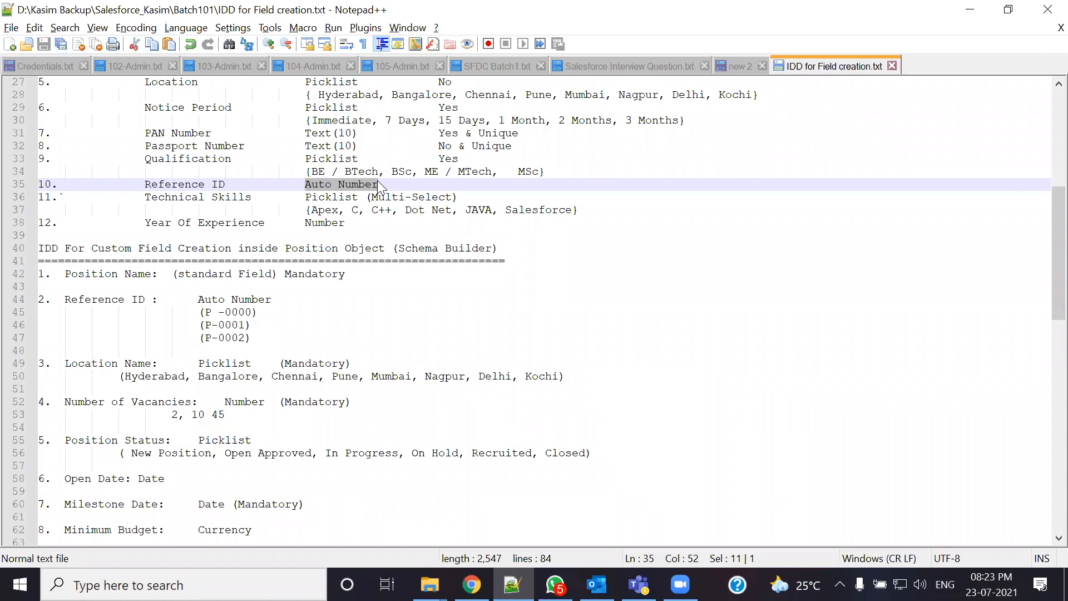
key(alt+Tab)
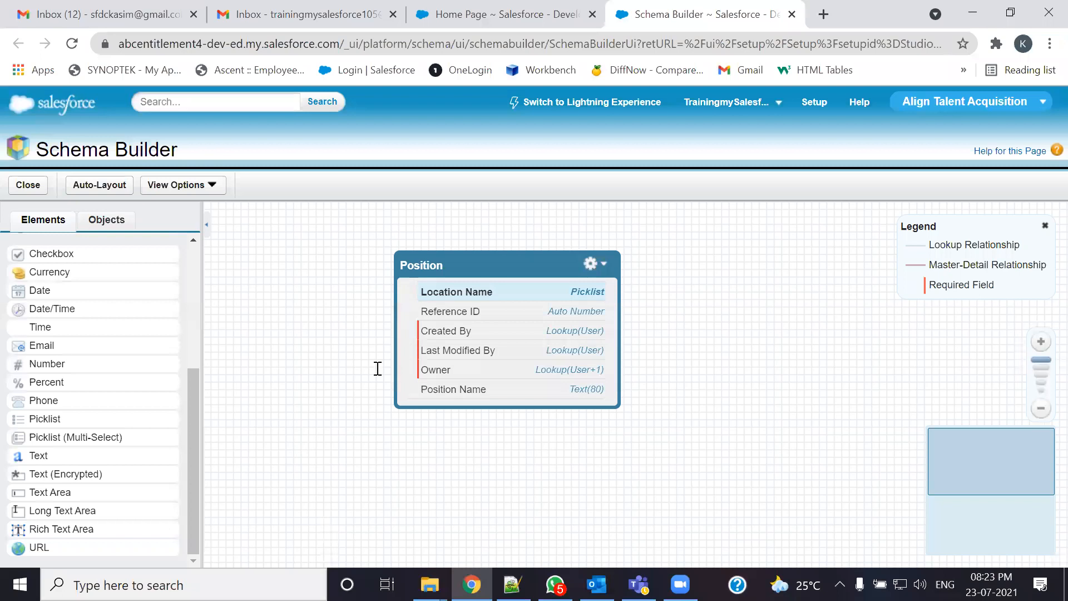
- Add a Number field to the Position object with the label Number of Vacancies and the field name Number_of_Vacancies
key(alt+Tab)
drag(65, 287, 193, 290)
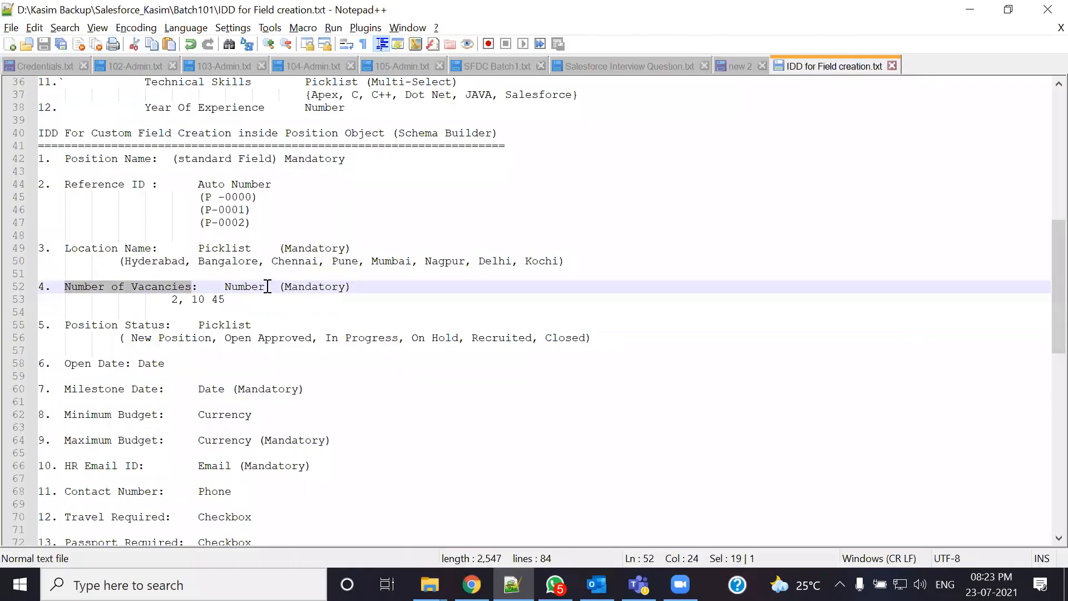
key(alt+Tab)
drag(78, 362, 487, 331)
key(ctrl+v)
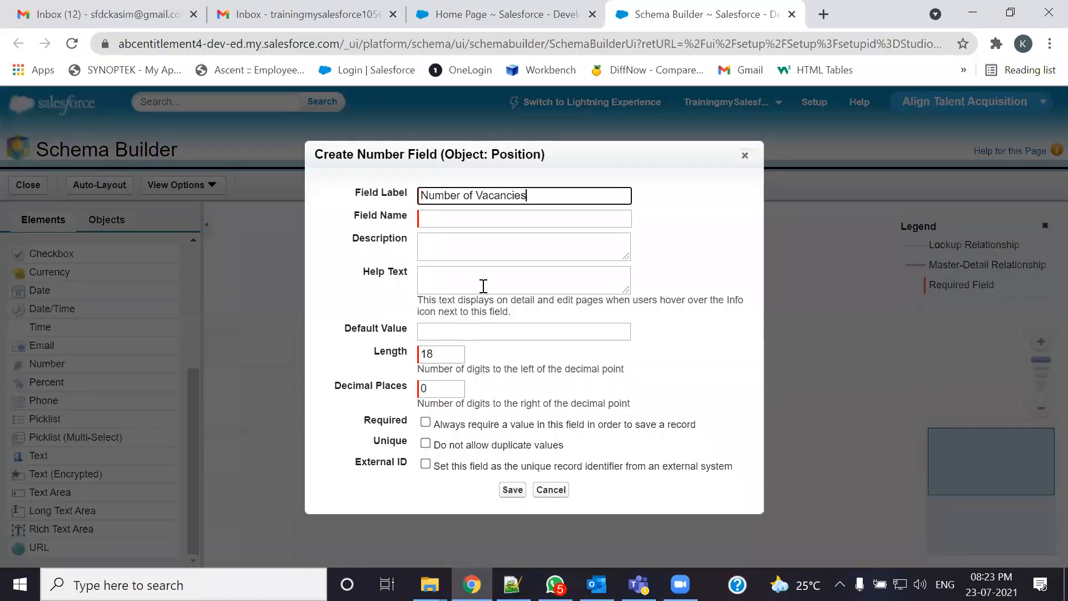
key(Tab)
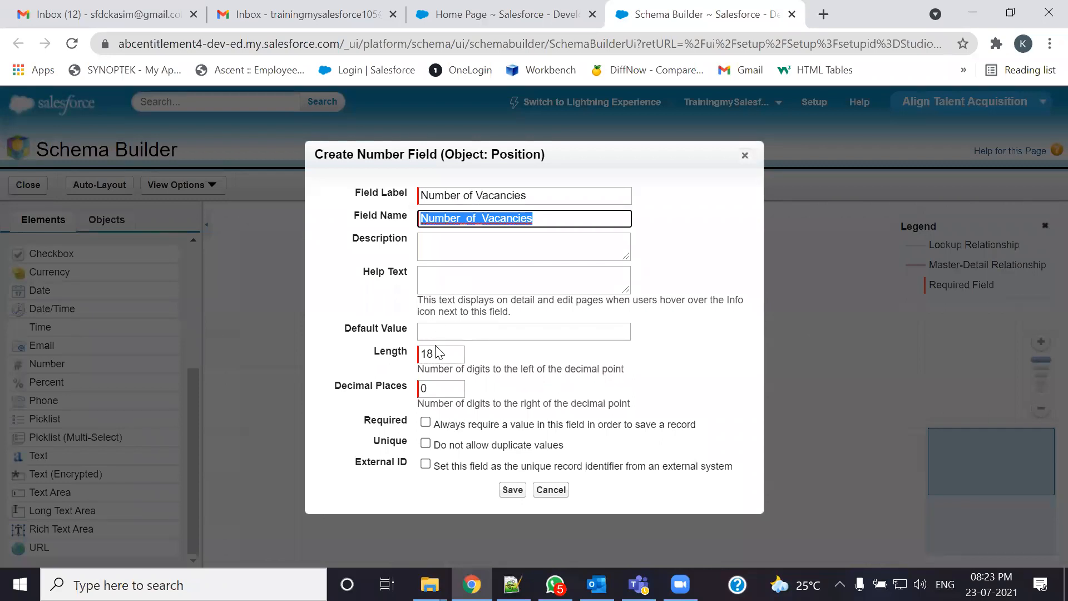
- Set the Number of Vacancies field's length to 2, make it required and save the field
drag(440, 354, 418, 356)
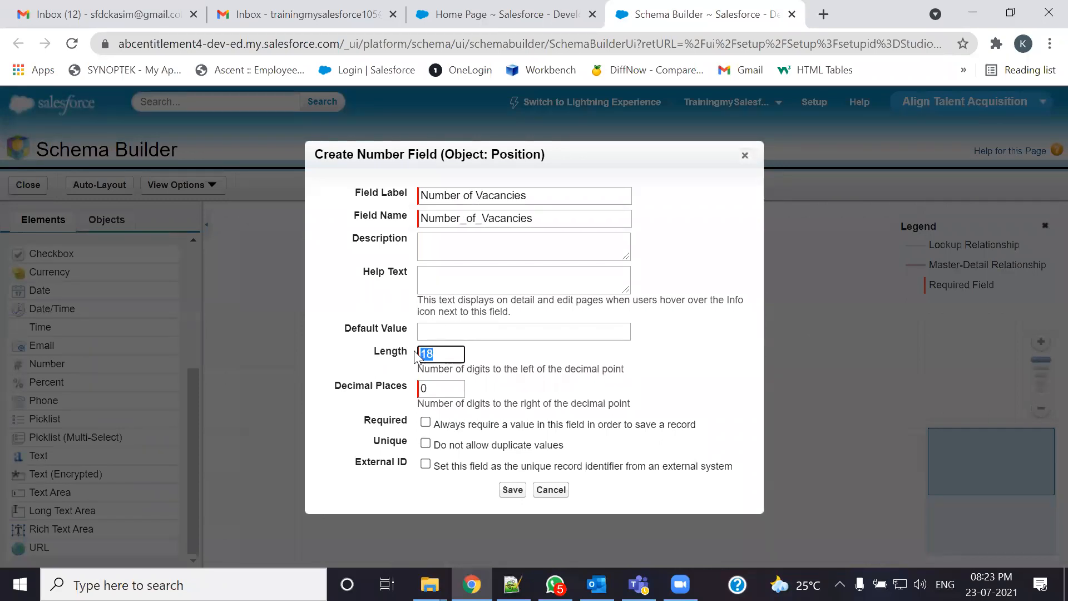
text(2)
click(426, 423)
click(516, 491)
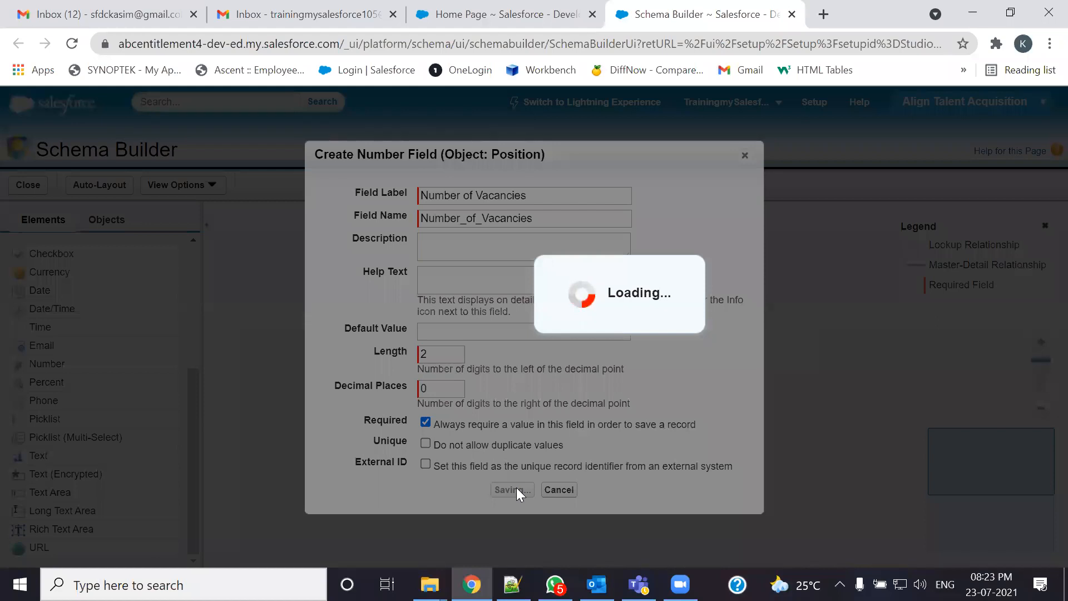
- Add a Picklist field to the Position object with the label Position Status, copied from the specification, and the field name Position_Status
key(alt+Tab)
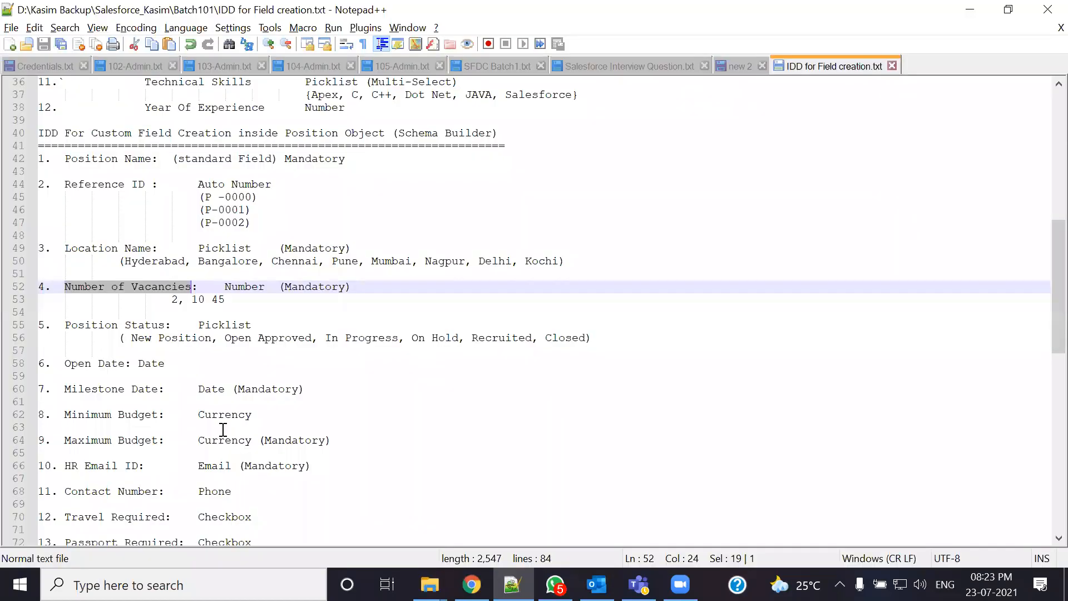
drag(65, 325, 167, 330)
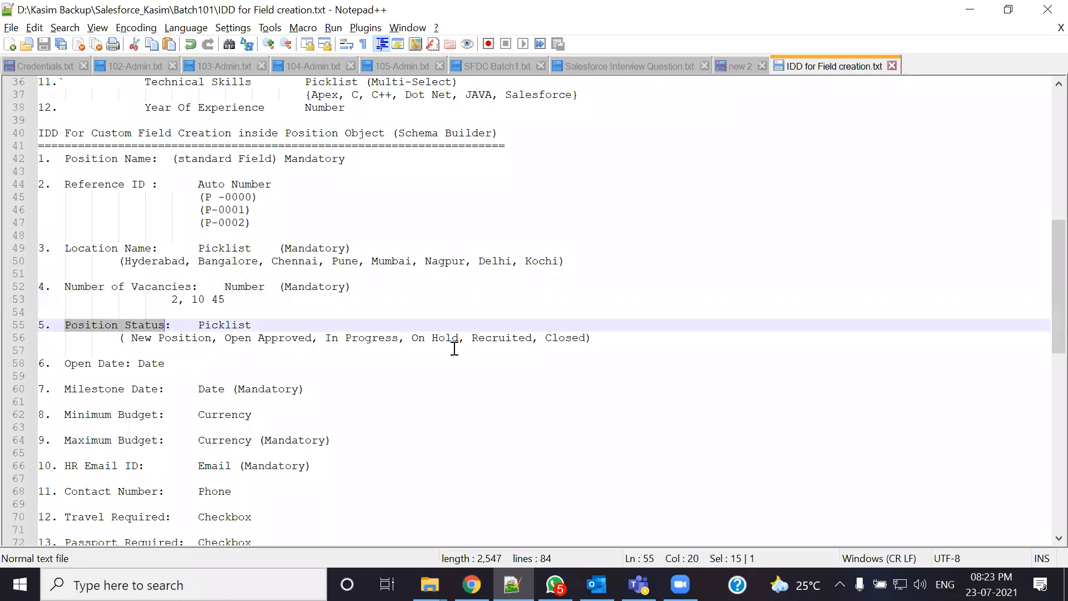
key(alt+Tab)
drag(43, 418, 464, 340)
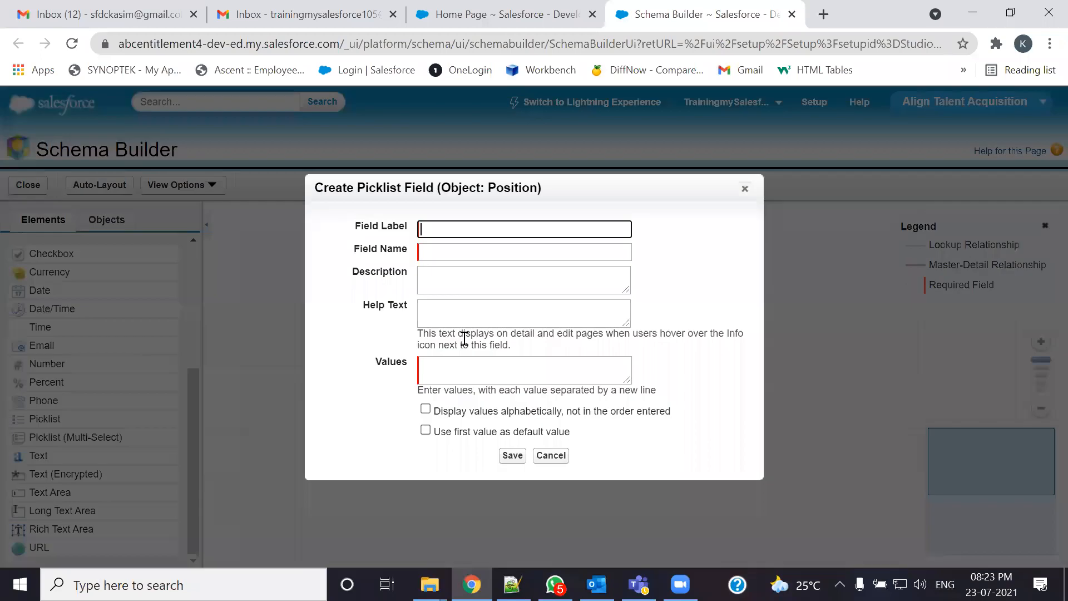
key(ctrl+v)
key(Tab)
key(Tab)
key(Tab)
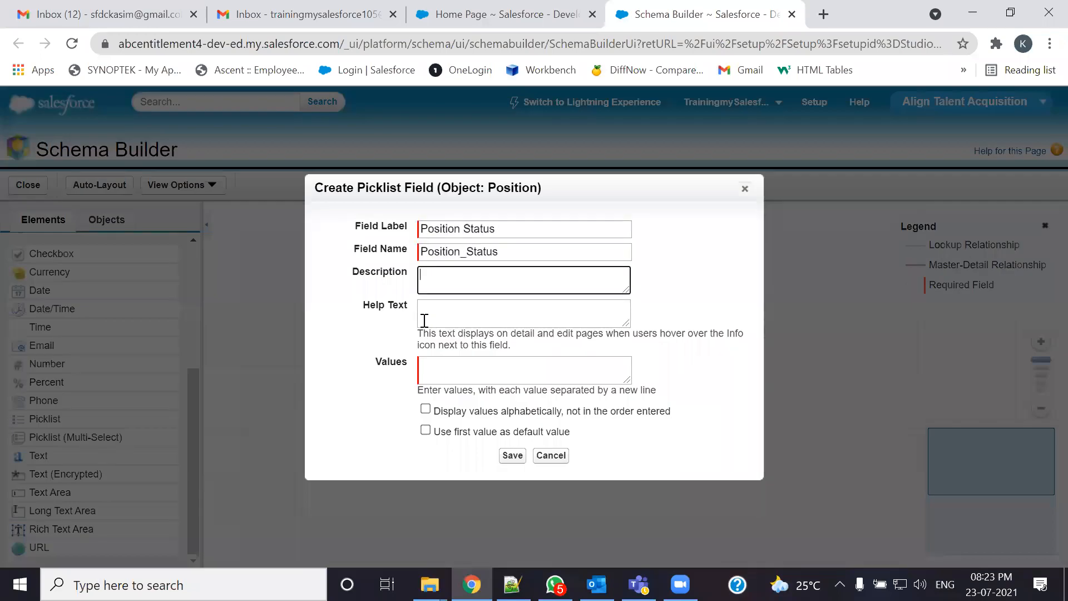
- Copy New Position from the specification and enter it as the first value of the Position Status picklist
click(430, 361)
key(alt+Tab)
drag(132, 338, 212, 342)
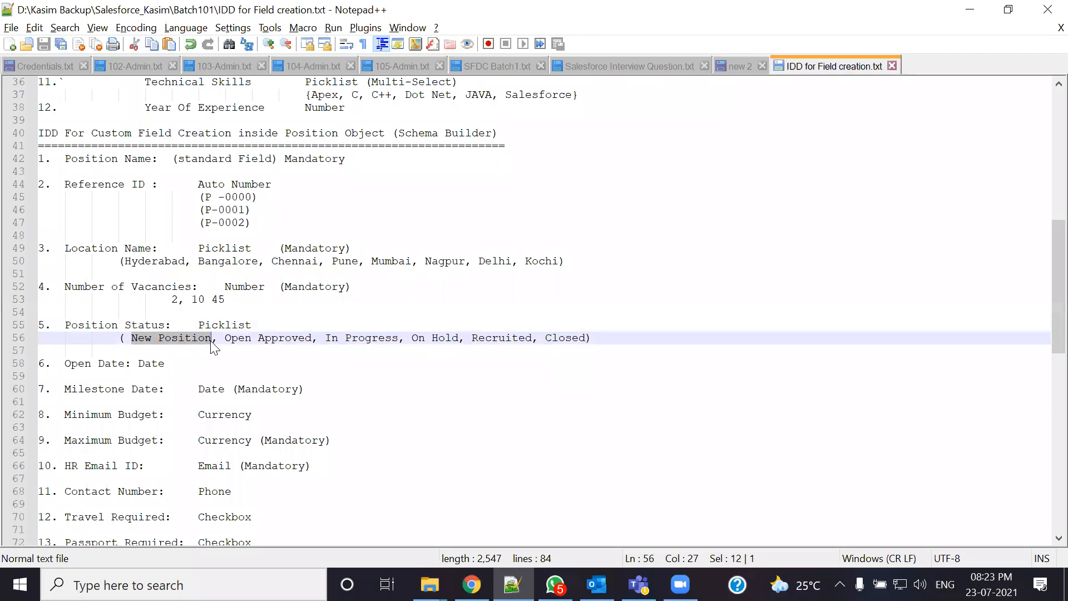
key(alt+Tab)
key(ctrl+v)
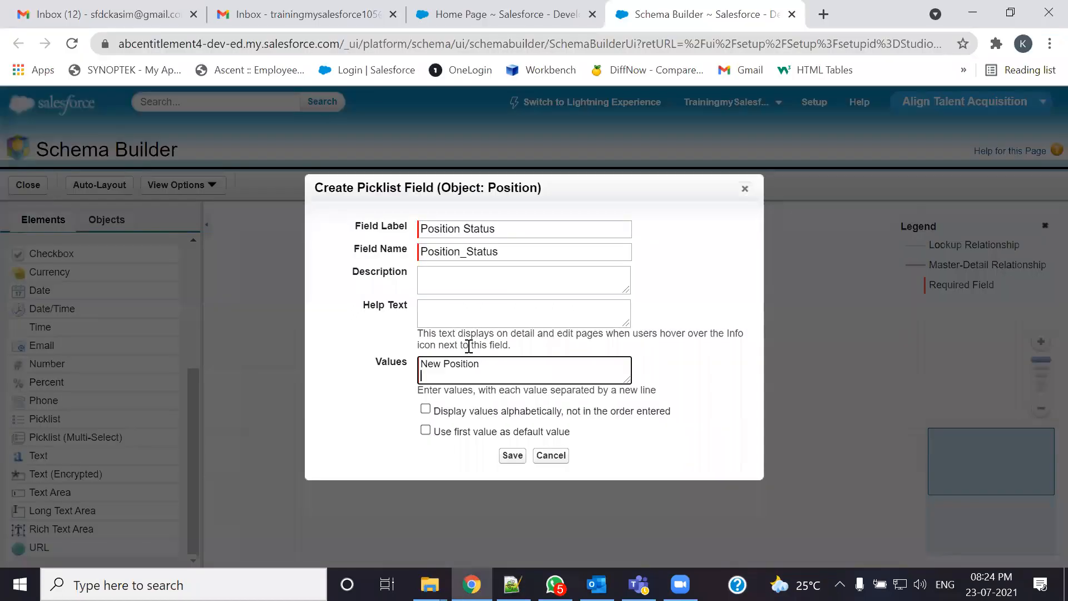
- Copy Open Approved from the specification and add it on a new line of the Position Status picklist values
key(alt+Tab)
drag(226, 339, 312, 341)
key(ctrl+c)
key(alt+Tab)
key(Return)
key(ctrl+v)
key(Return)
- Copy In Progress from the specification and add it below Open Approved in the Position Status picklist values
key(alt+Tab)
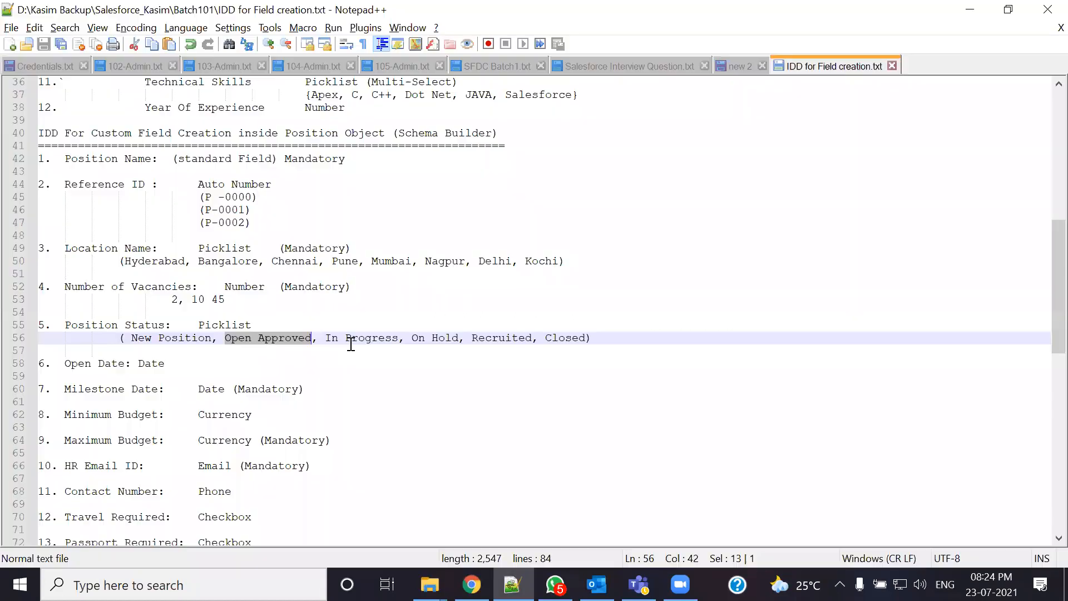
click(323, 340)
click(315, 371)
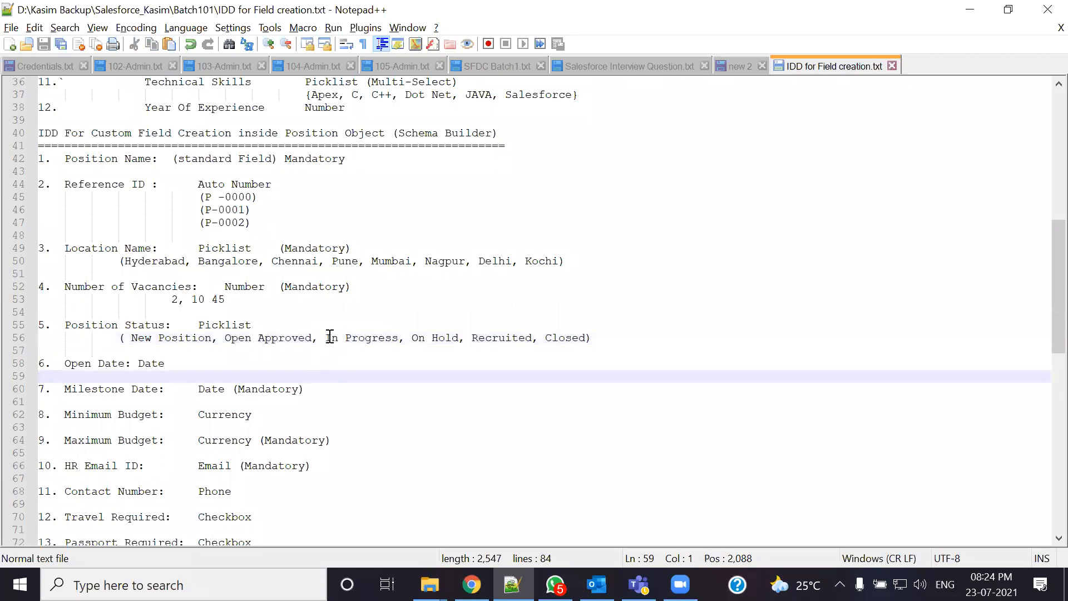
click(327, 339)
drag(326, 340, 402, 338)
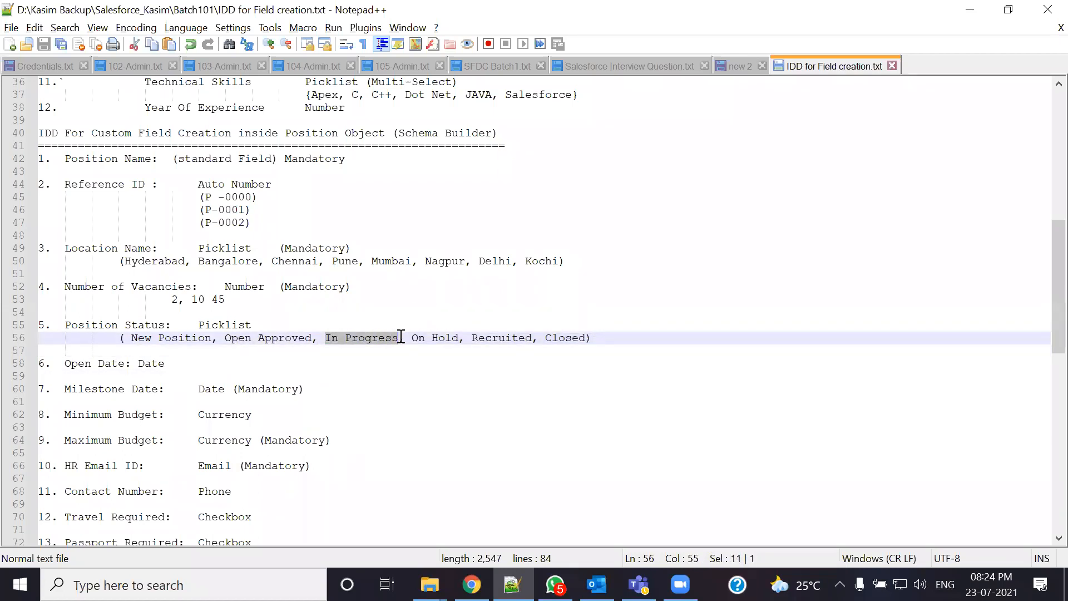
key(ctrl+c)
key(alt+Tab)
key(ctrl+v)
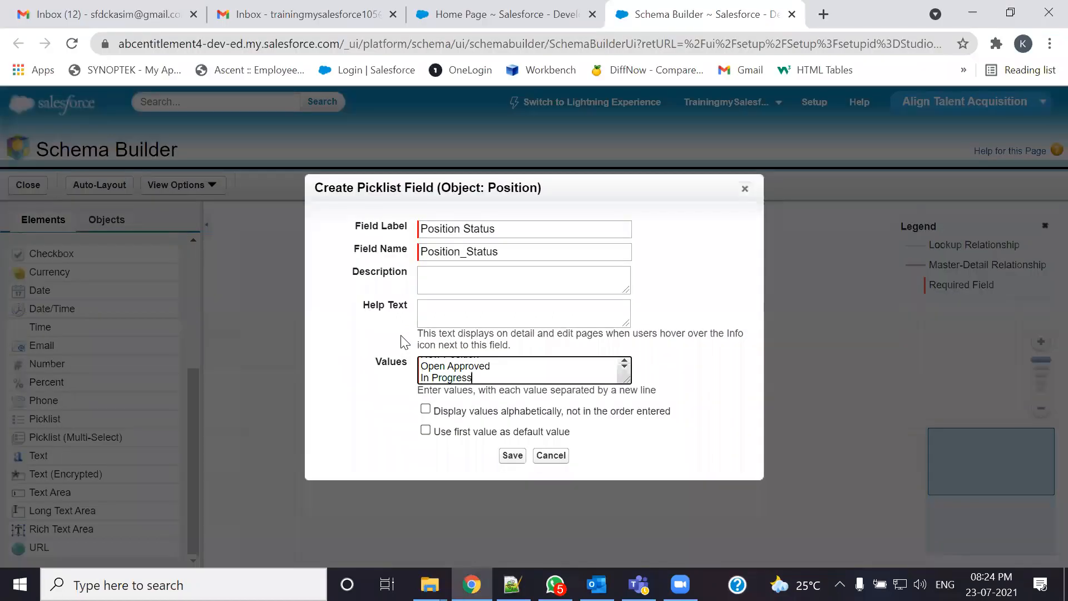
key(Return)
- Copy On Hold from the specification into the Position Status picklist values as a separate line
key(alt+Tab)
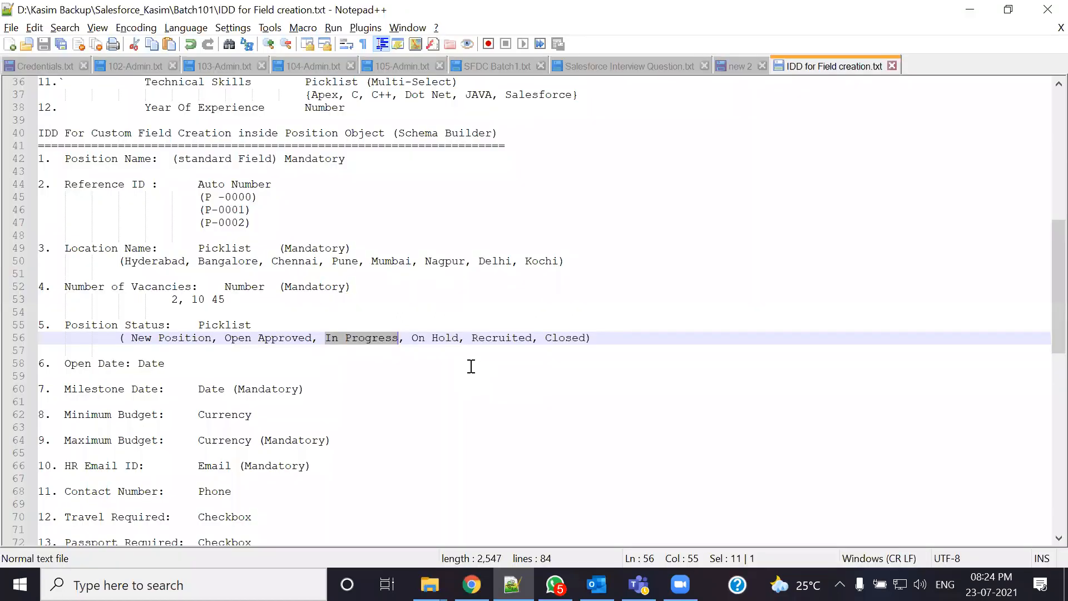
drag(412, 338, 461, 342)
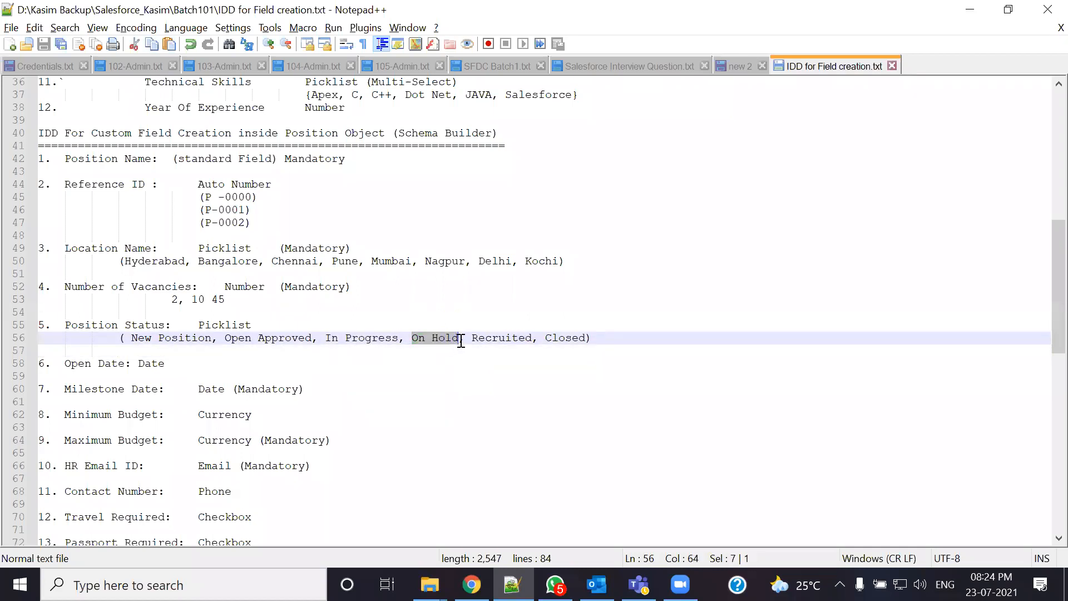
key(ctrl+c)
key(alt+Tab)
key(ctrl+v)
key(Return)
- Copy Recruited from the specification and add it below On Hold in the Position Status picklist values
key(alt+Tab)
drag(472, 338, 531, 340)
key(ctrl+c)
key(alt+Tab)
key(ctrl+v)
key(Return)
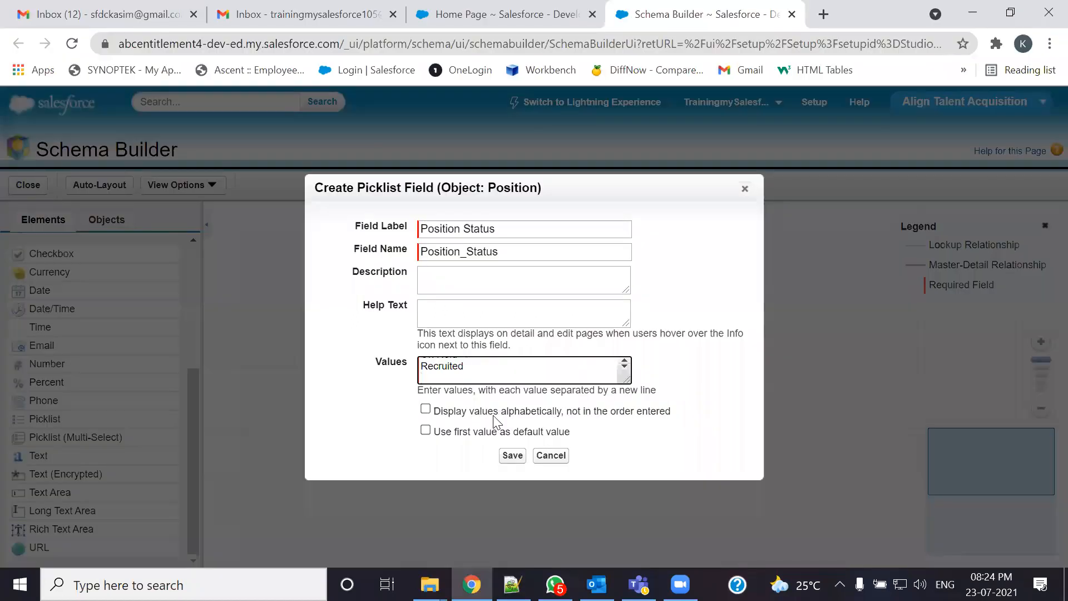
- Copy Closed from the specification as the last Position Status picklist value and save the field
key(alt+Tab)
drag(546, 338, 583, 343)
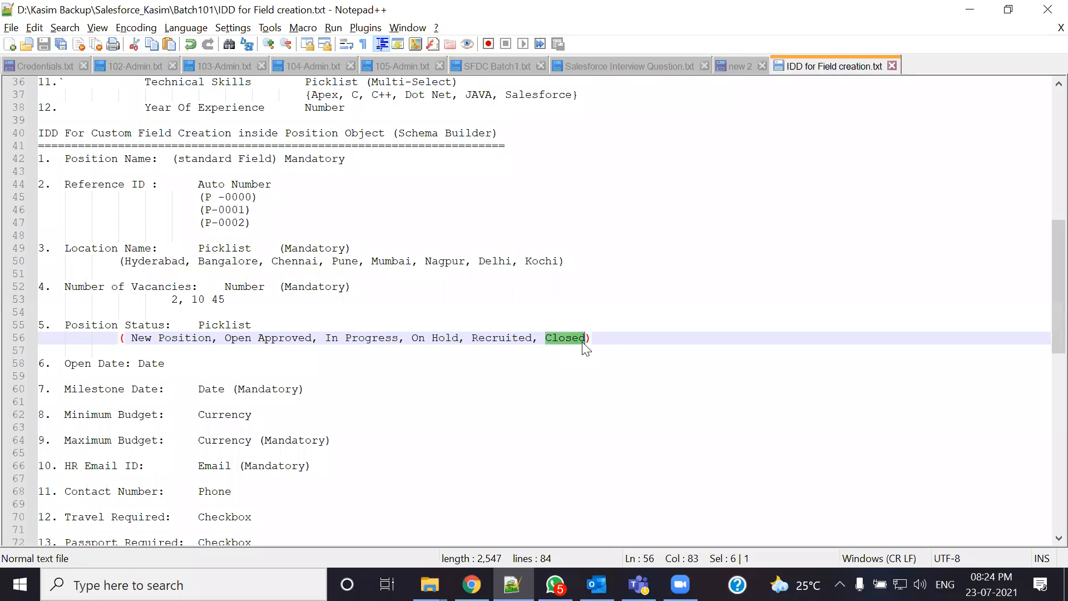
key(alt+Tab)
key(ctrl+v)
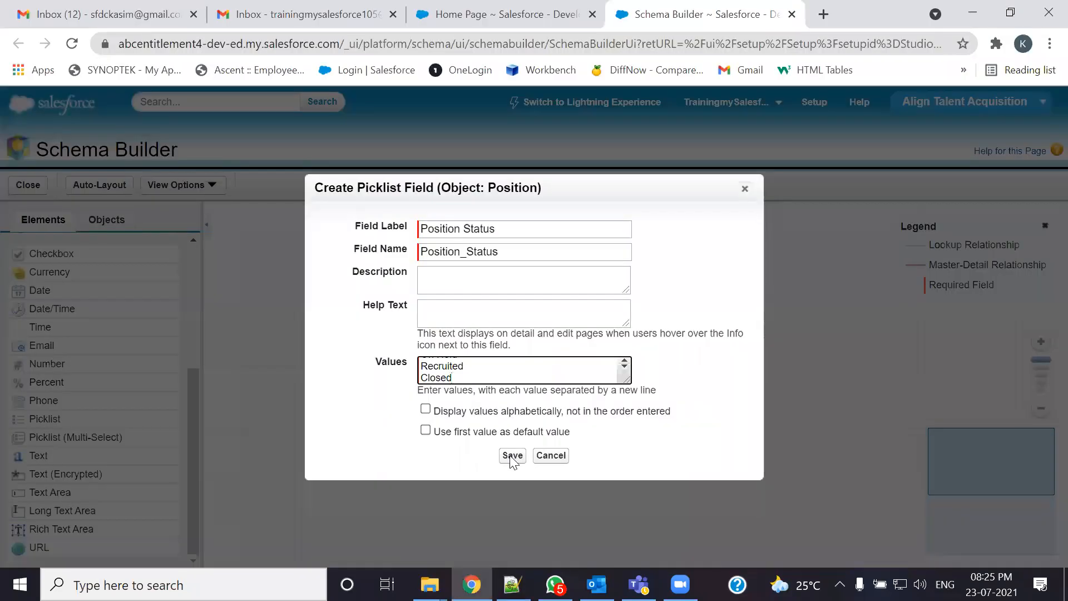
click(512, 455)
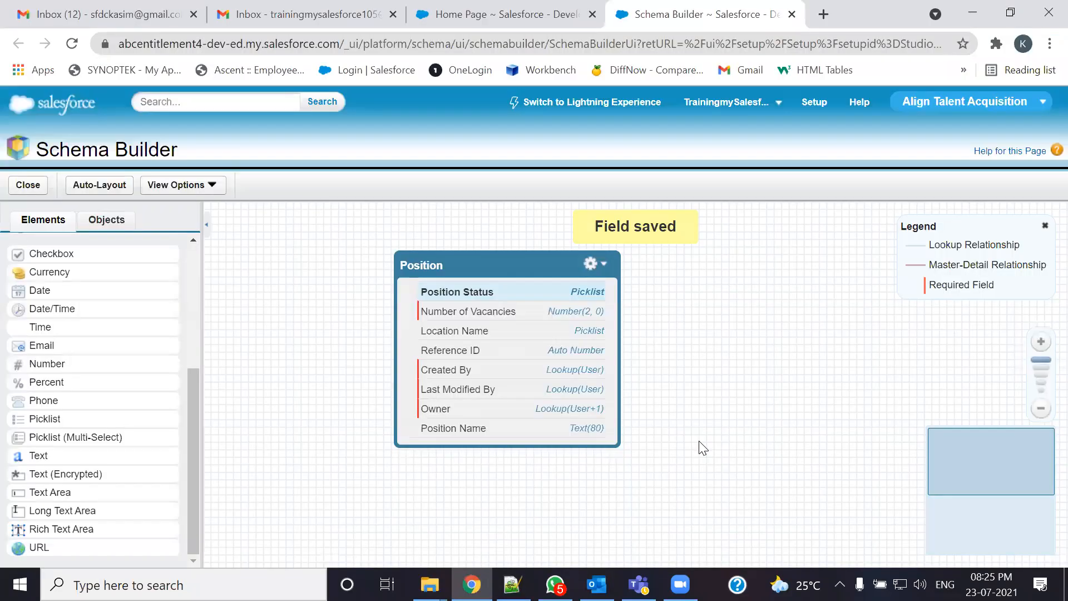
- Copy Open Date from the specification and save it as a new optional Date field on the Position object
key(alt+Tab)
drag(65, 365, 123, 369)
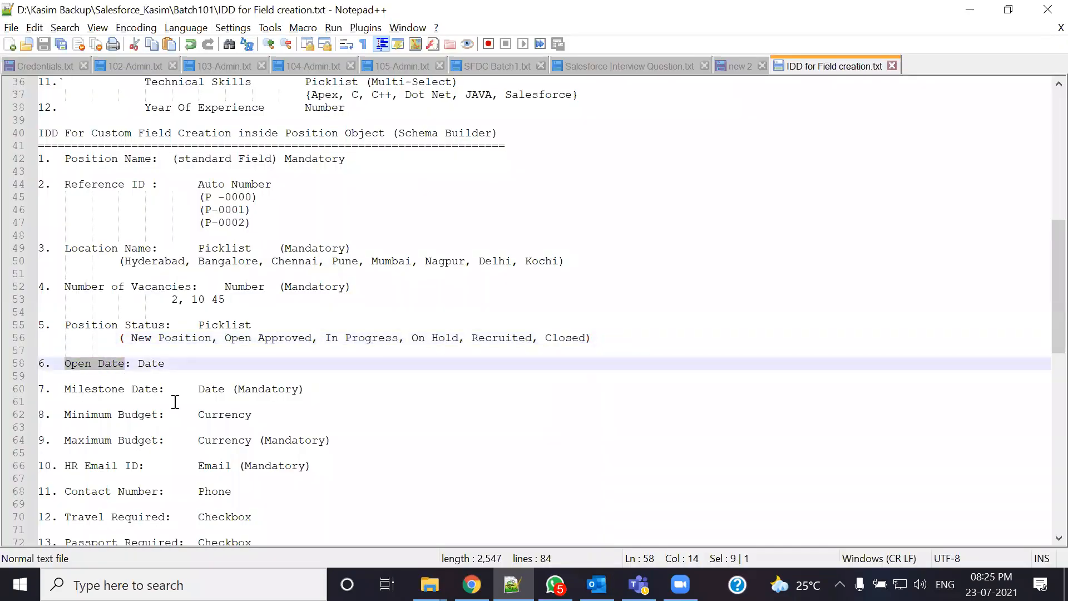
key(alt+Tab)
drag(66, 290, 462, 331)
key(ctrl+v)
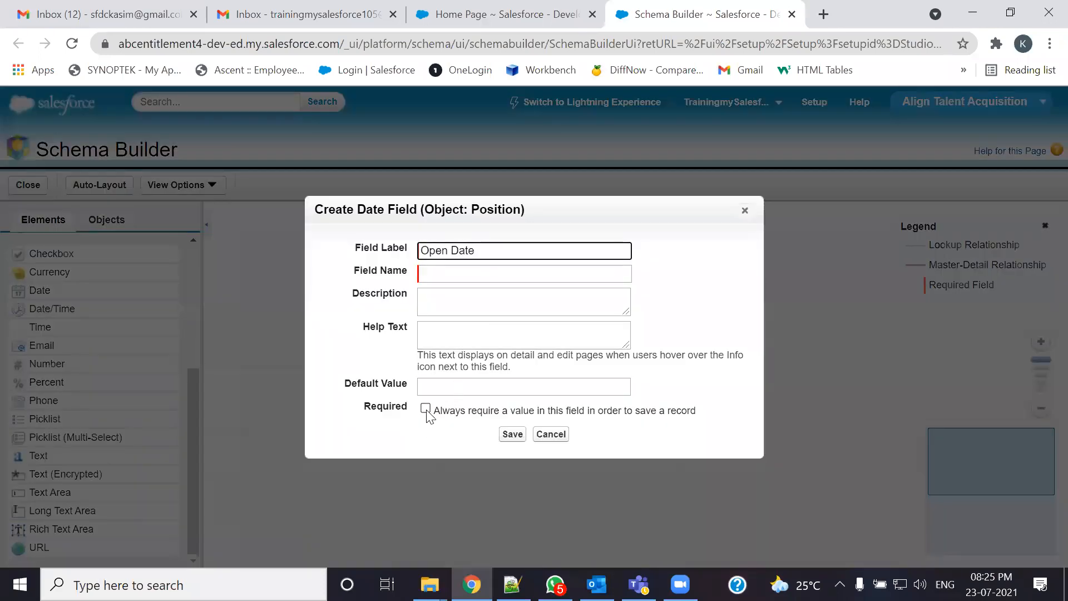
key(alt+Tab)
key(alt+Tab)
click(510, 436)
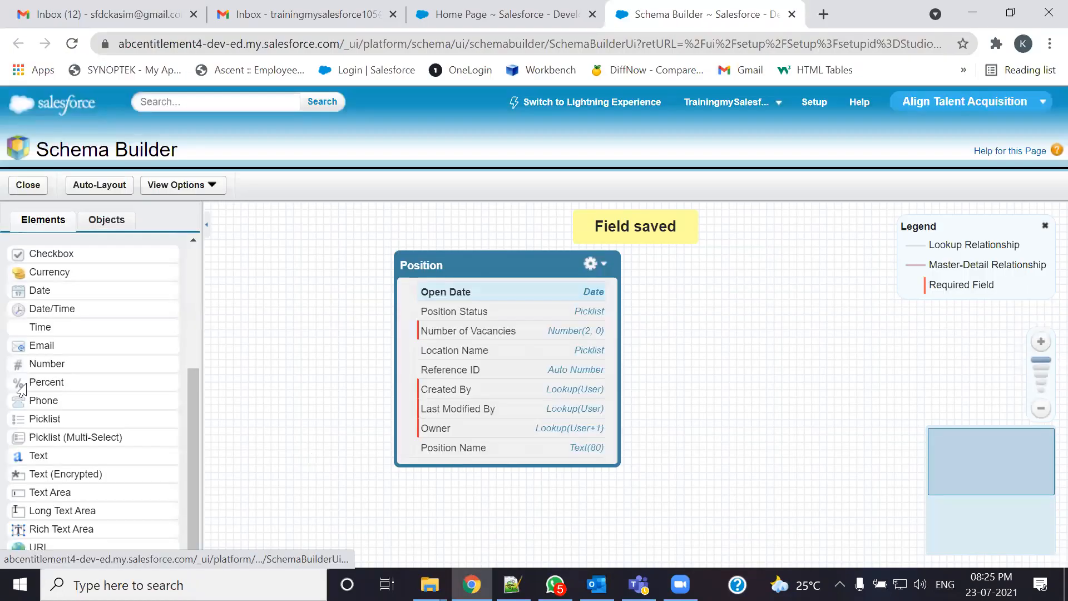
- Copy the field name Milestone Date from the specification file and return to Schema Builder
key(alt+Tab)
click(66, 388)
click(68, 399)
drag(65, 389, 156, 388)
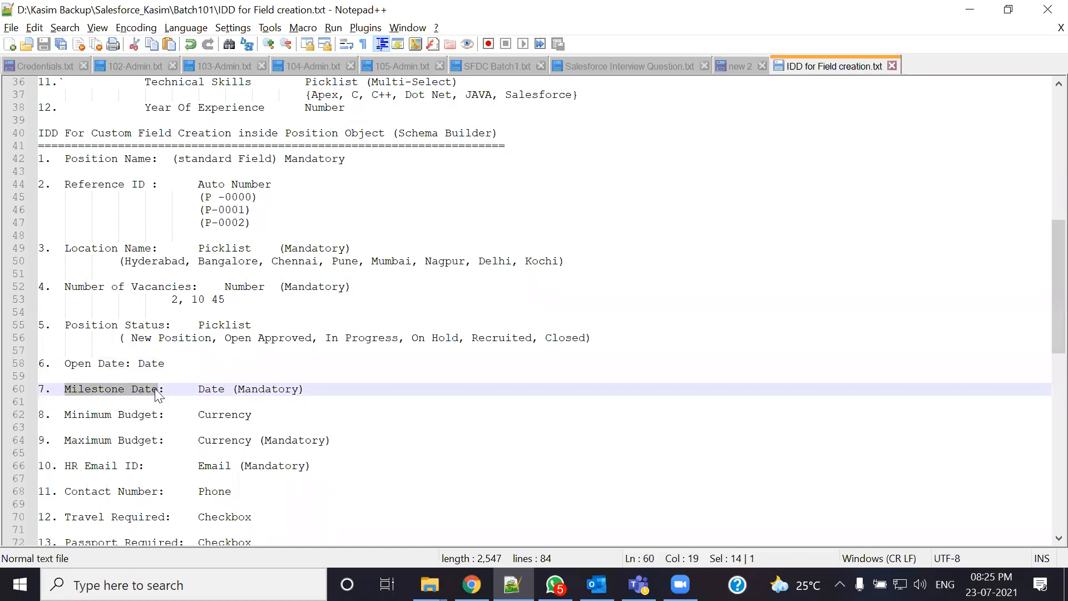
key(alt+Tab)
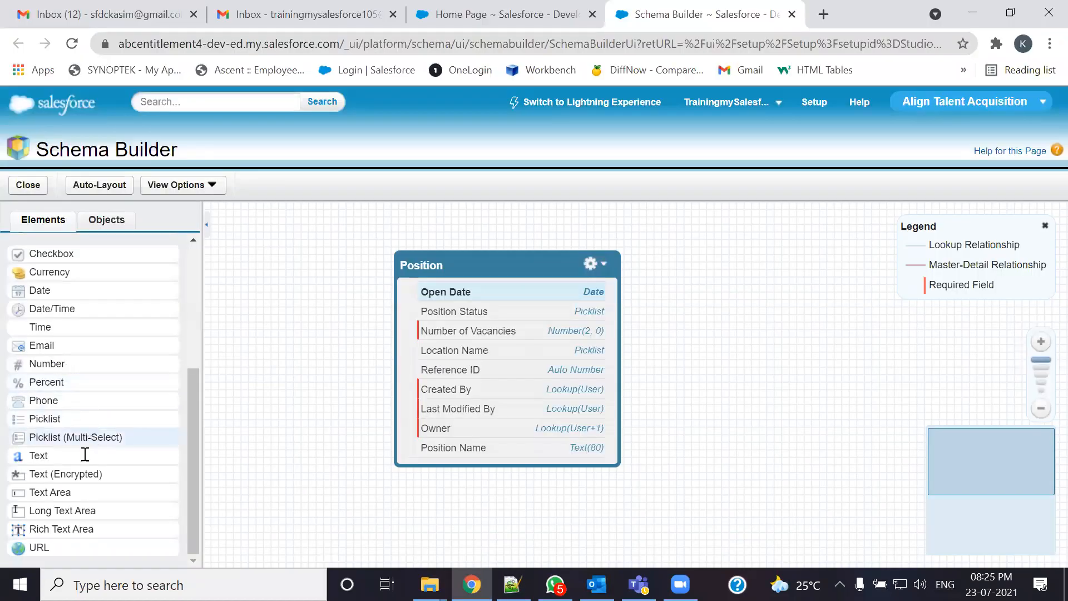
key(alt+Tab)
key(alt+Tab)
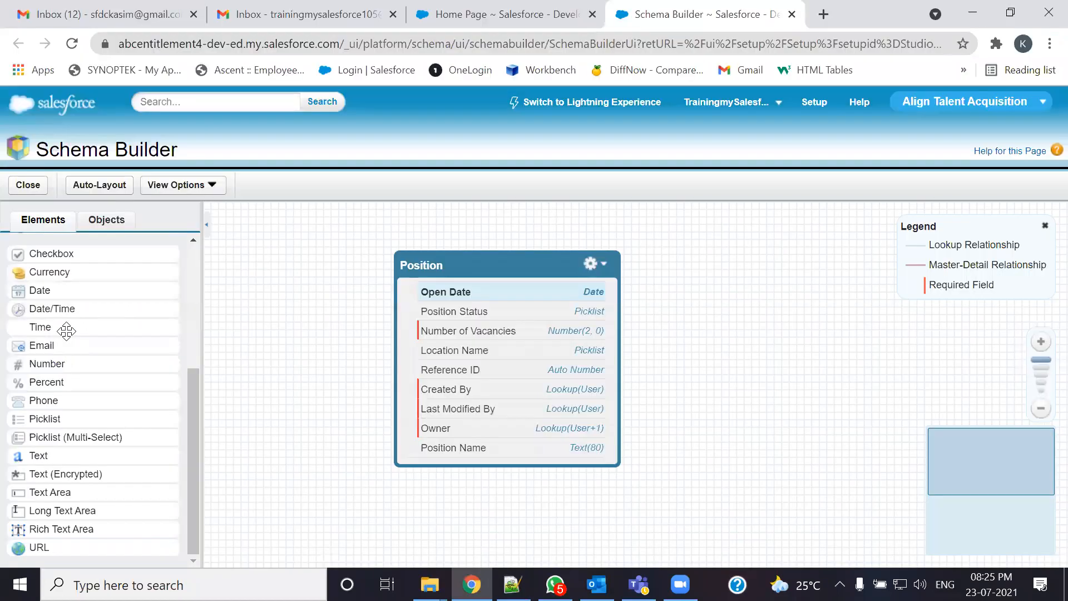
- Create a Date field on Position labelled Milestone Date, make it required and save it
drag(40, 291, 479, 317)
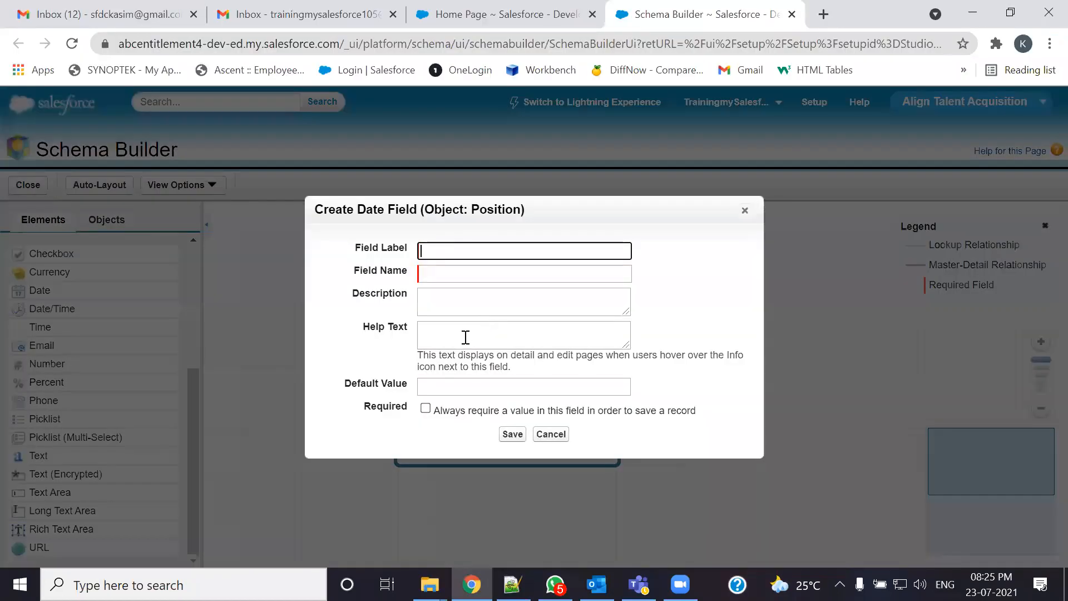
key(ctrl+v)
key(Tab)
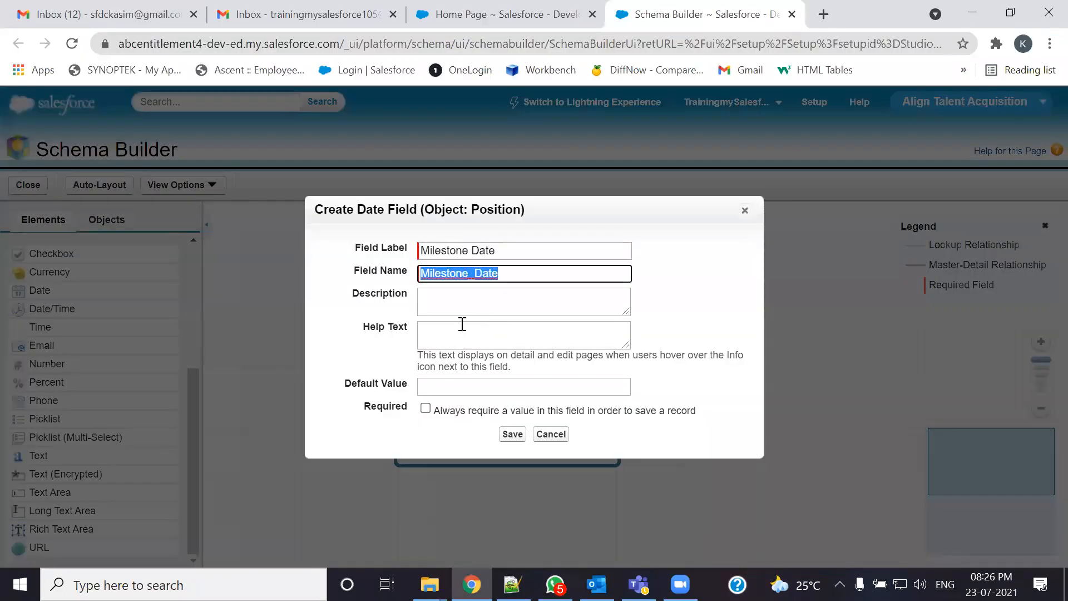
click(426, 408)
click(513, 435)
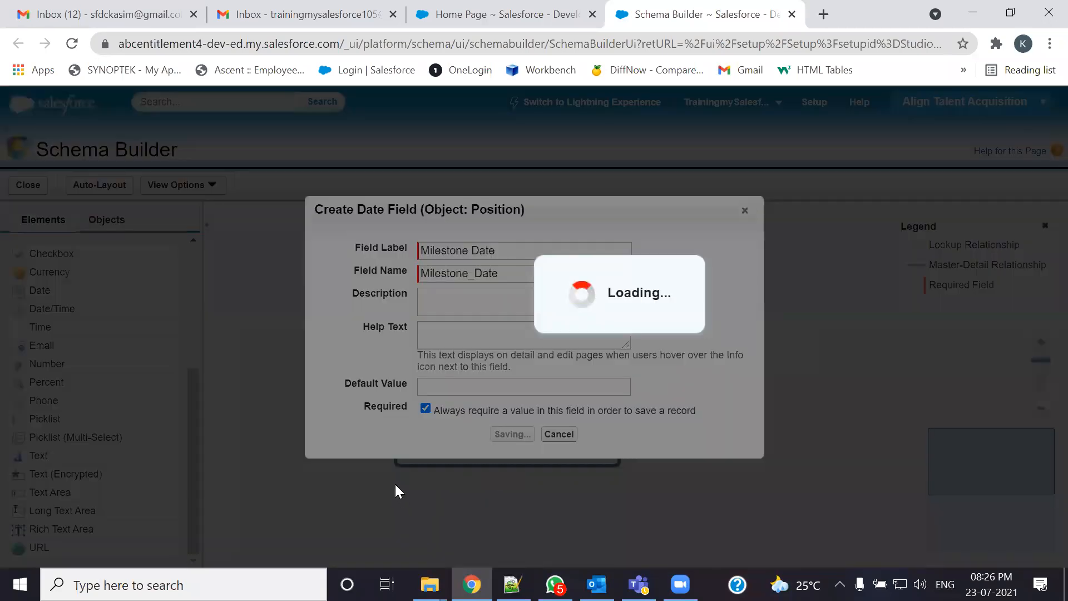
- Copy Minimum Budget from the specification and use it as the label of a new Currency field on Position
key(alt+Tab)
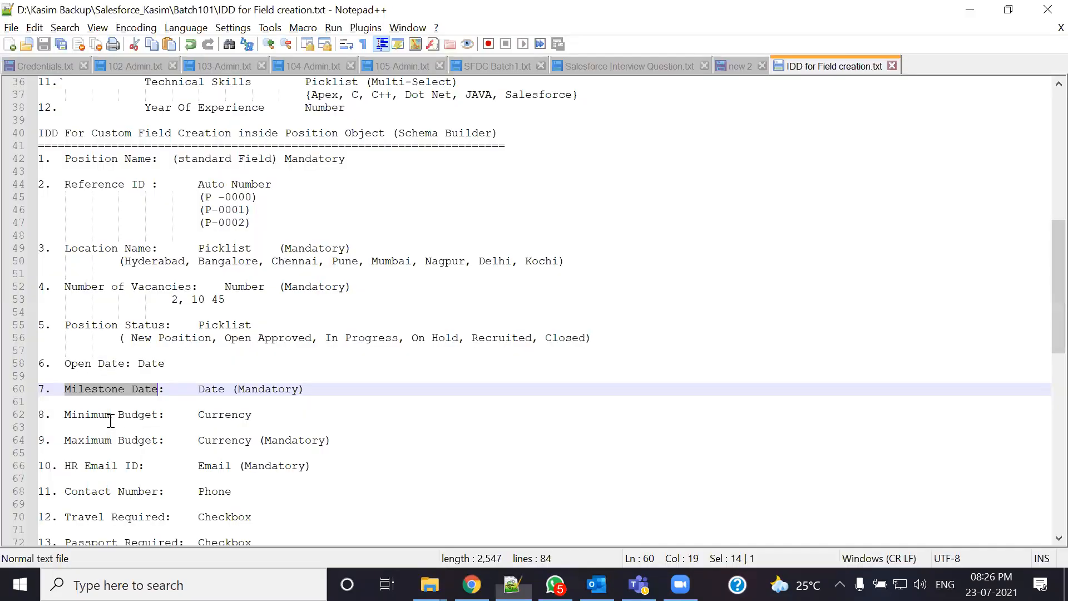
drag(65, 415, 156, 420)
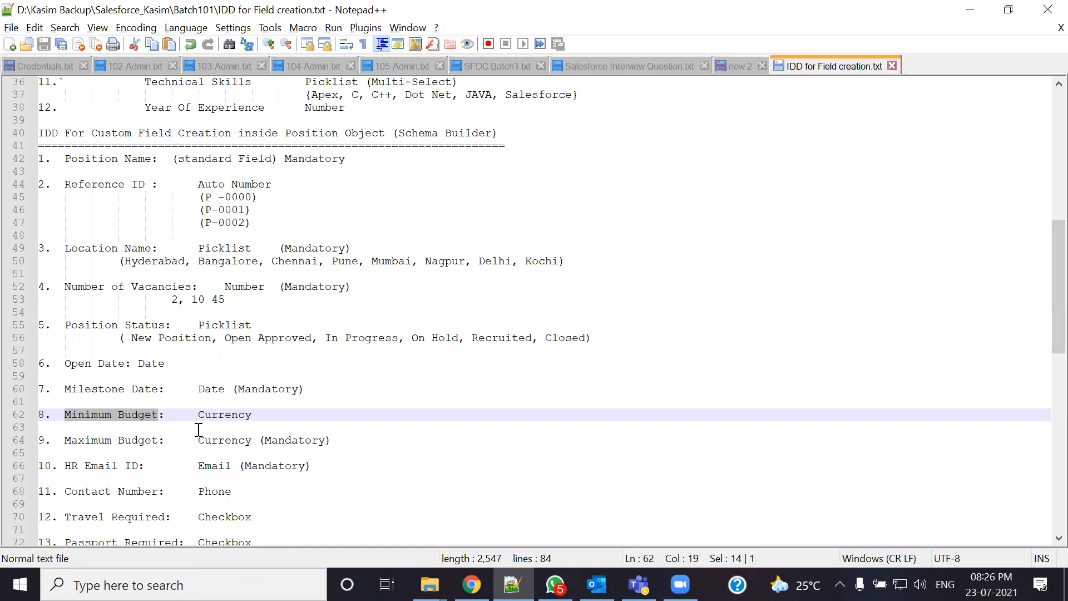
key(alt+Tab)
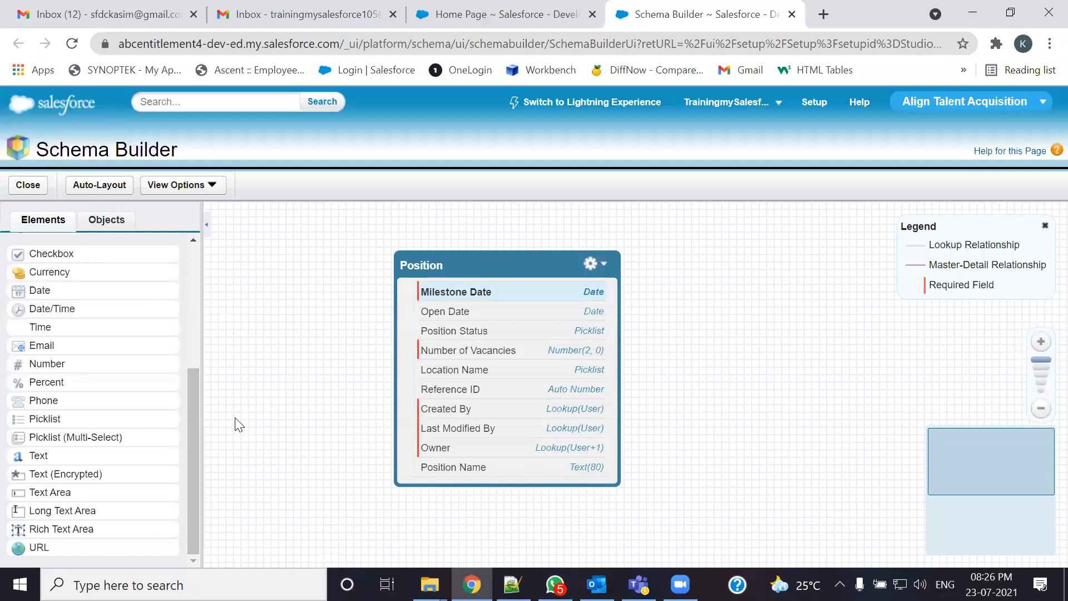
key(alt+Tab)
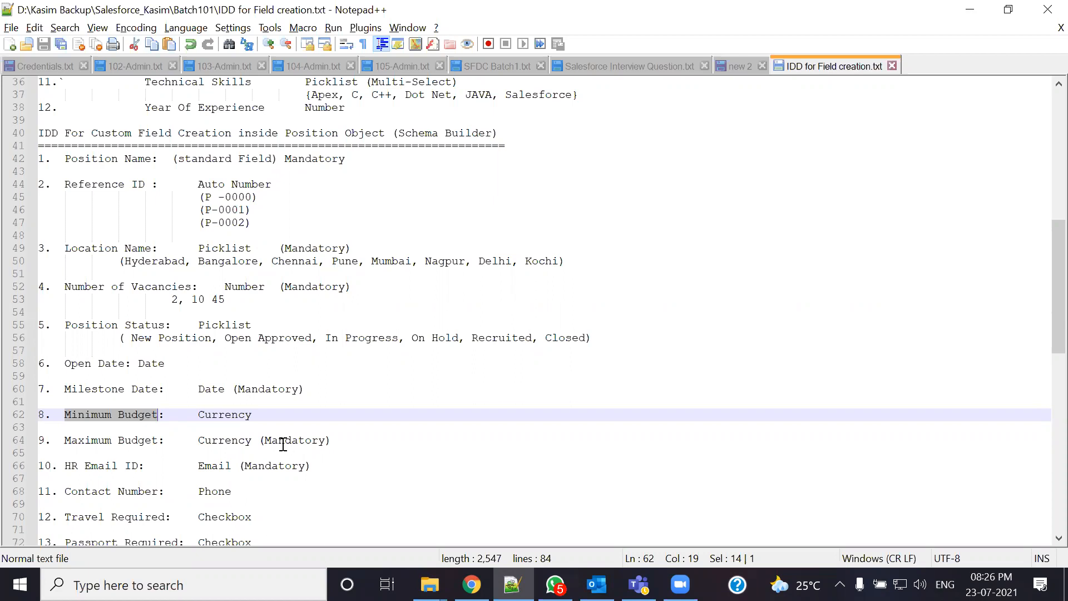
key(alt+Tab)
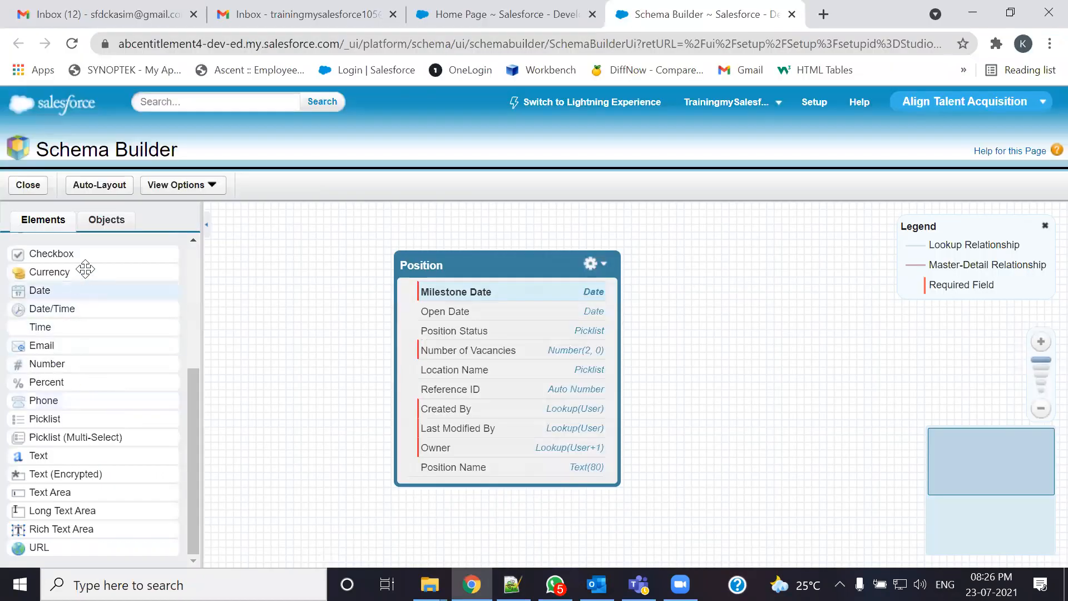
drag(76, 270, 503, 341)
key(ctrl+v)
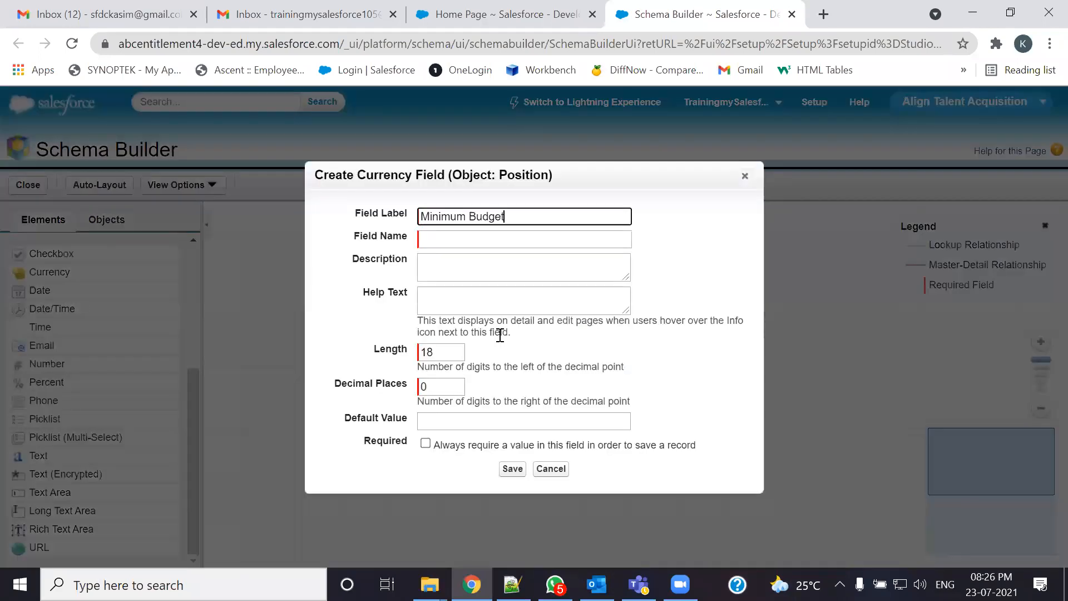
- Set the Minimum Budget field's length to 10 and save it as an optional field
key(Tab)
drag(440, 354, 414, 356)
text(10)
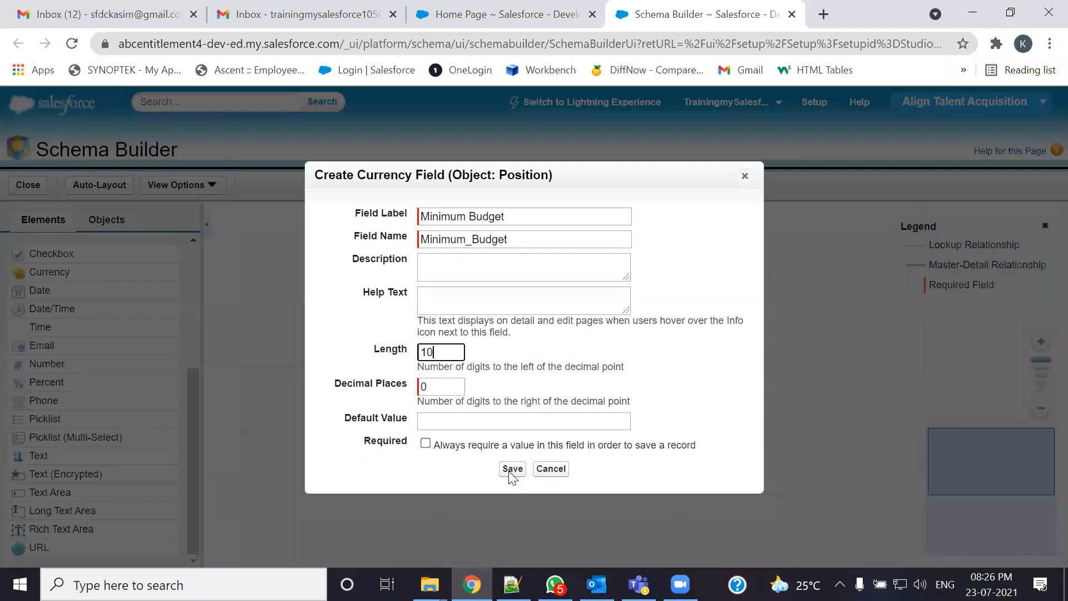
key(alt+Tab)
key(alt+Tab)
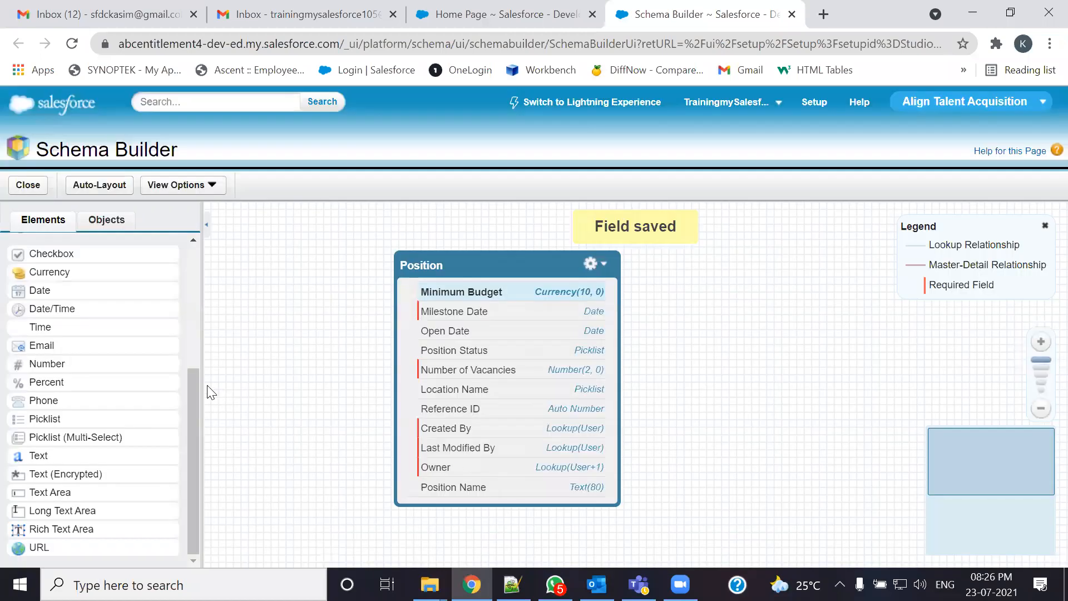
- Copy Maximum Budget from the specification and use it as the label of a new Currency field on Position
key(alt+Tab)
drag(64, 440, 161, 443)
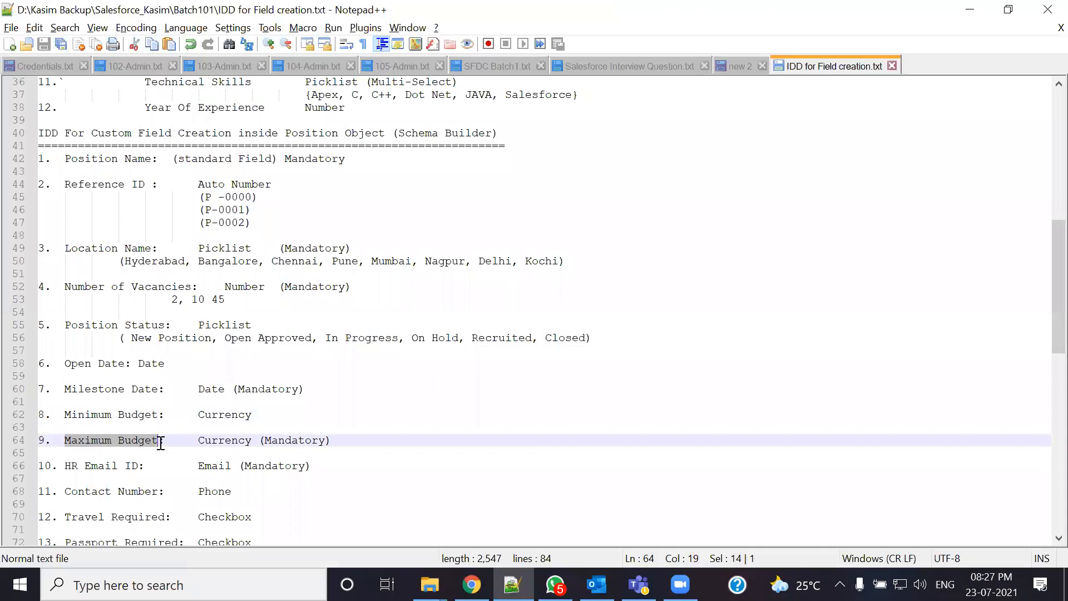
key(alt+Tab)
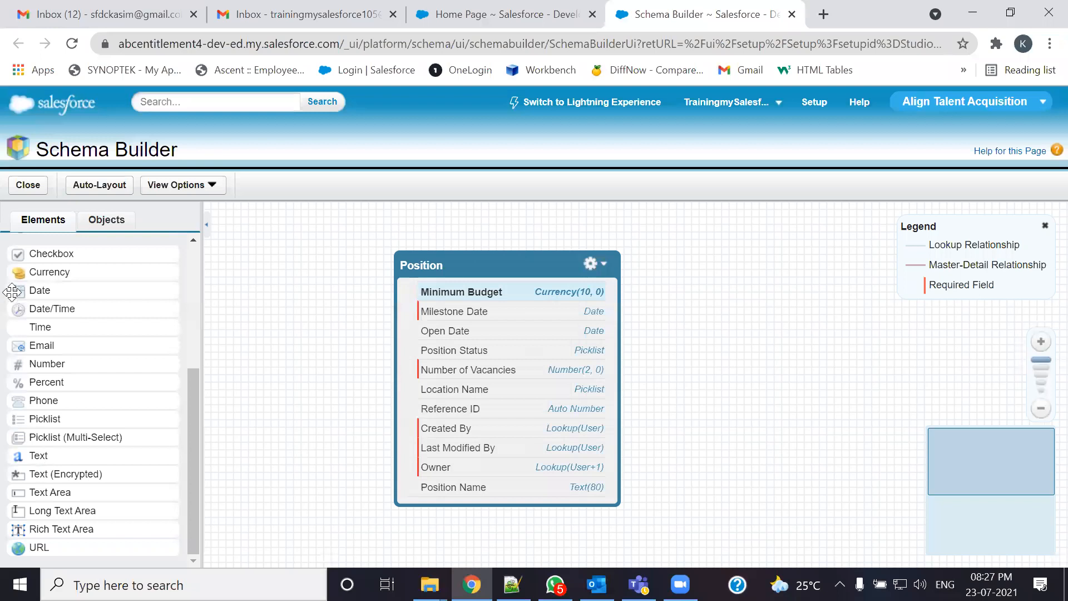
drag(69, 273, 487, 354)
key(ctrl+v)
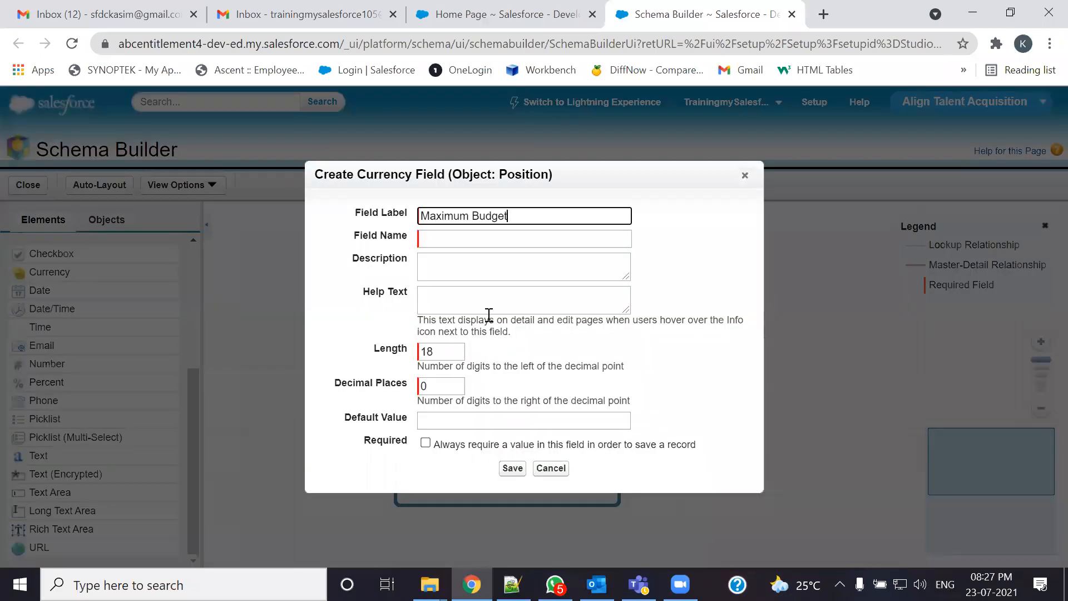
- Set the Maximum Budget field's length to 10, make it required as specified and save it
click(447, 351)
key(BackSpace)
text(0)
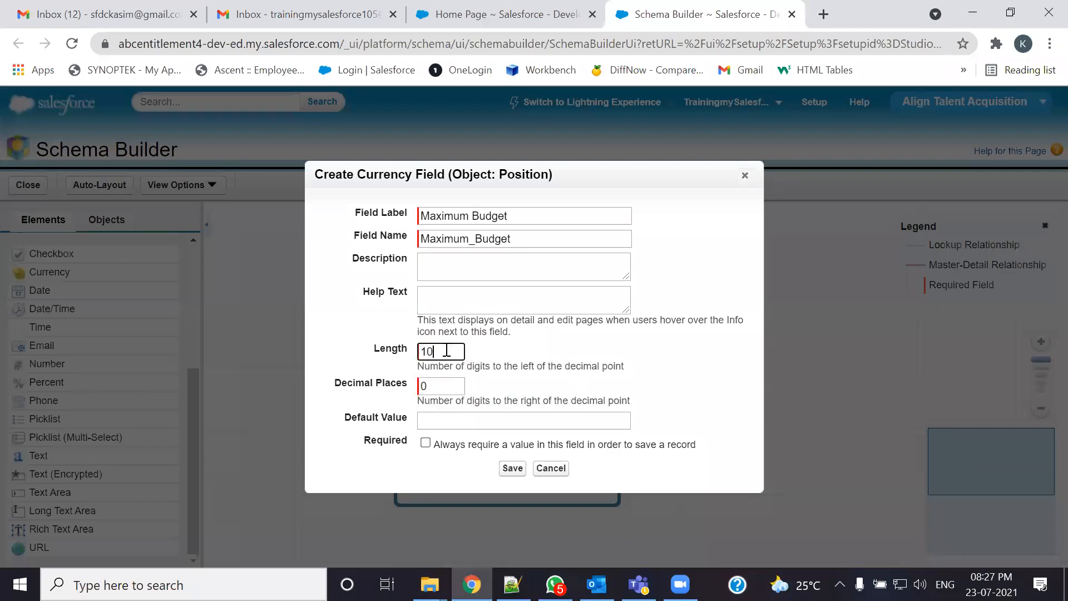
key(alt+Tab)
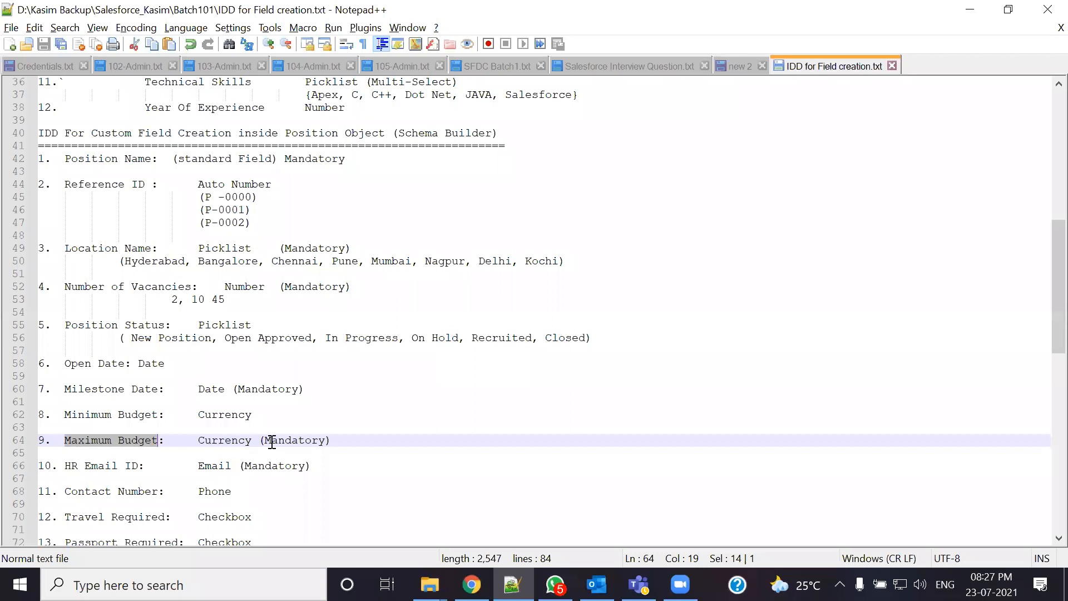
key(alt+Tab)
click(426, 443)
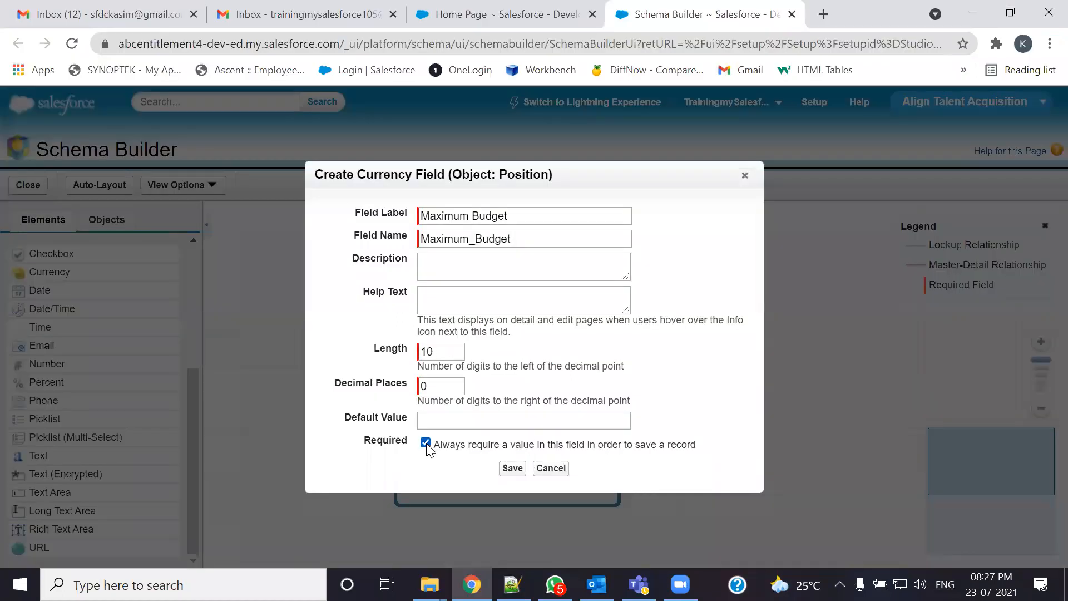
click(513, 469)
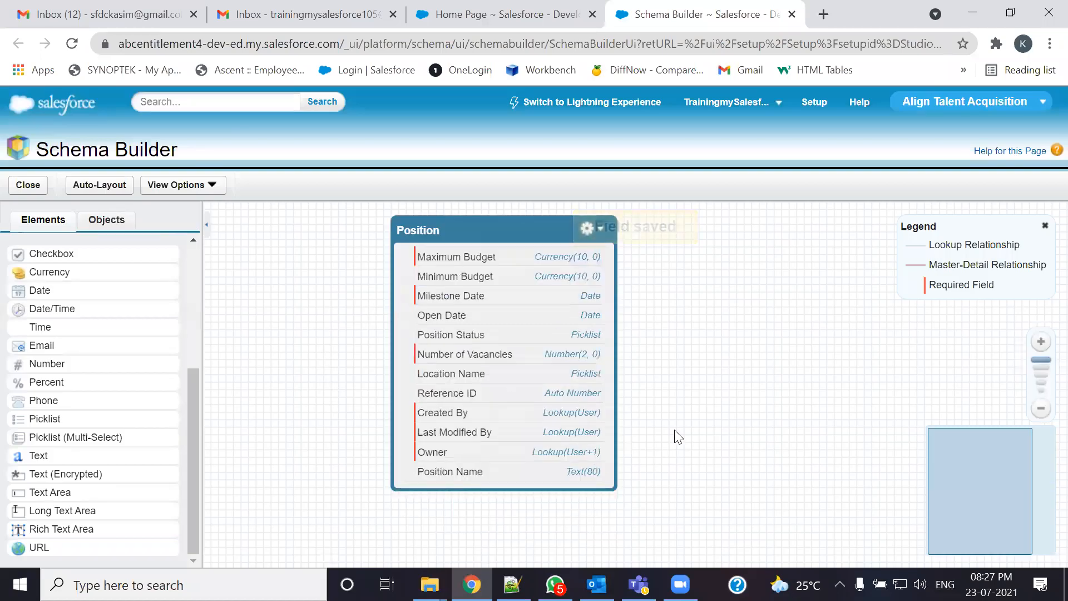
- Copy HR Email ID from the specification and save it as a new required Email field on Position
key(alt+Tab)
drag(64, 389, 139, 389)
key(ctrl+c)
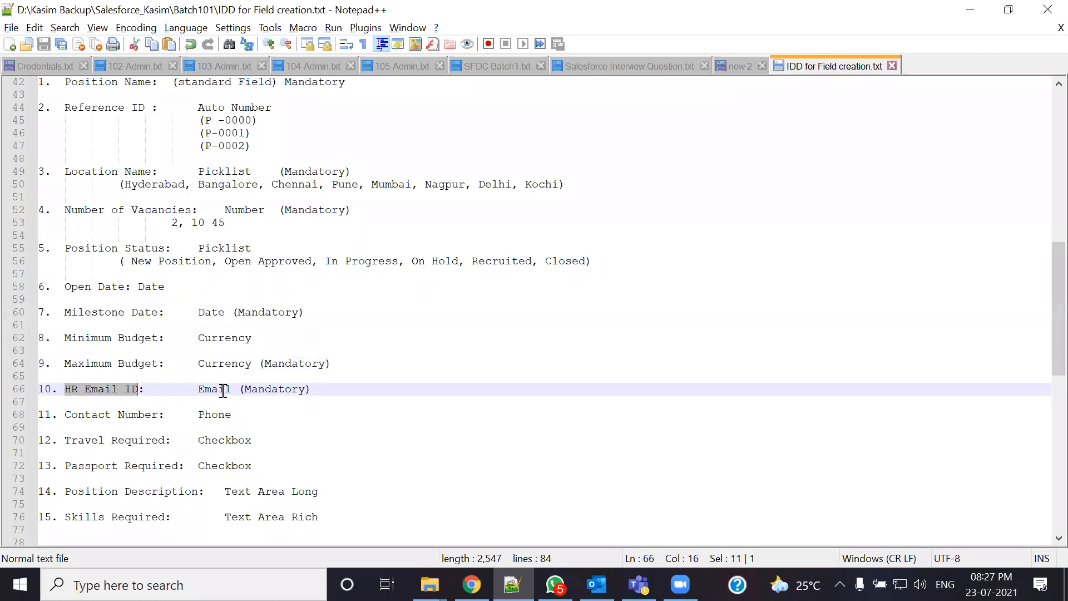
key(alt+Tab)
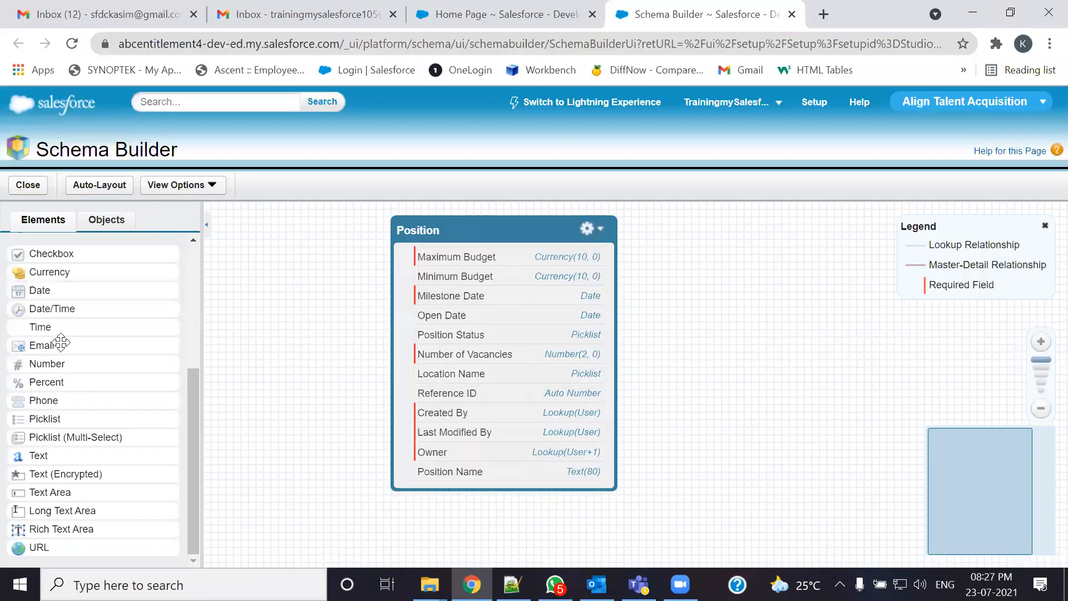
drag(52, 345, 440, 352)
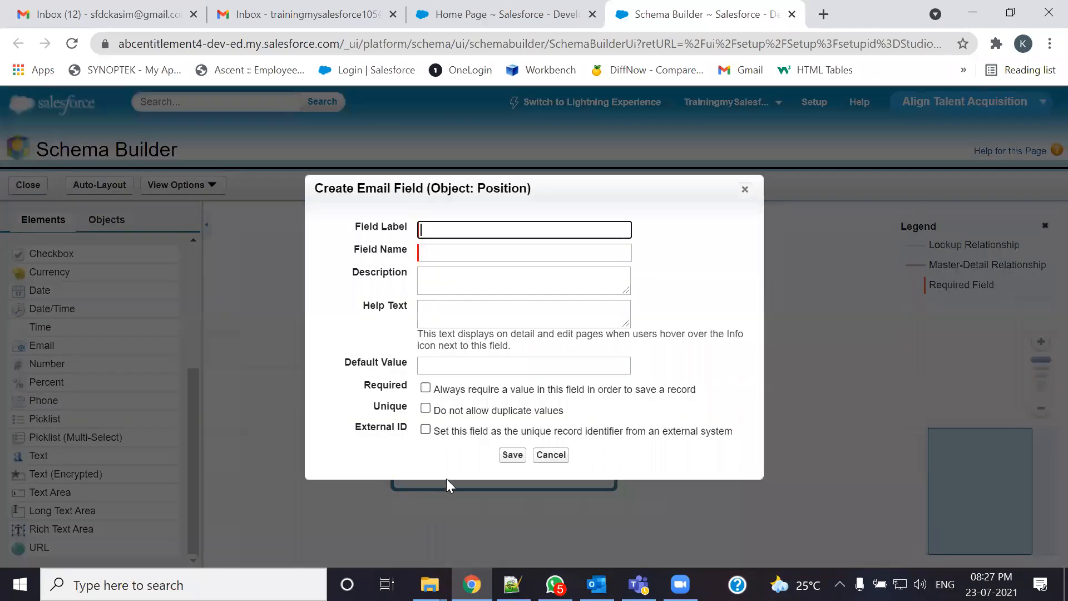
key(ctrl+v)
click(426, 388)
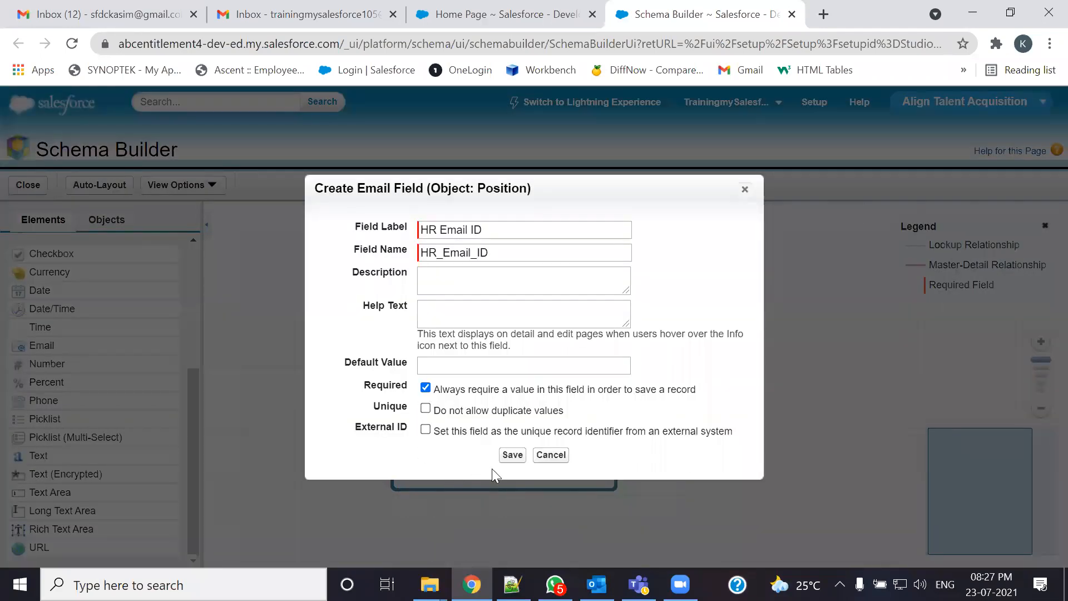
click(513, 455)
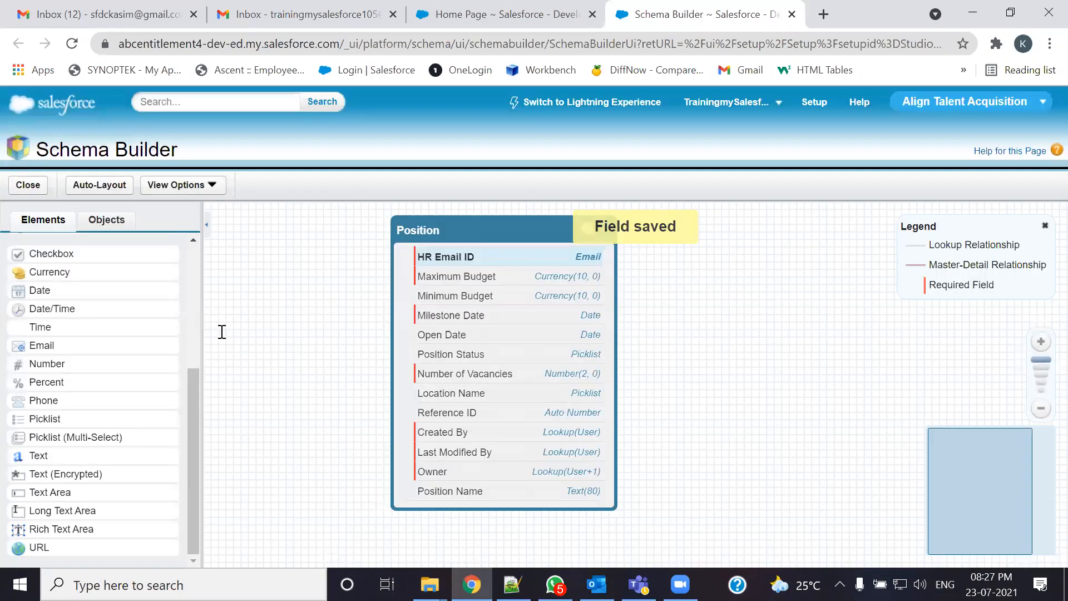
- Copy Contact Number from the specification and save it as a new optional Phone field on Position
key(alt+Tab)
drag(67, 415, 160, 417)
key(ctrl+c)
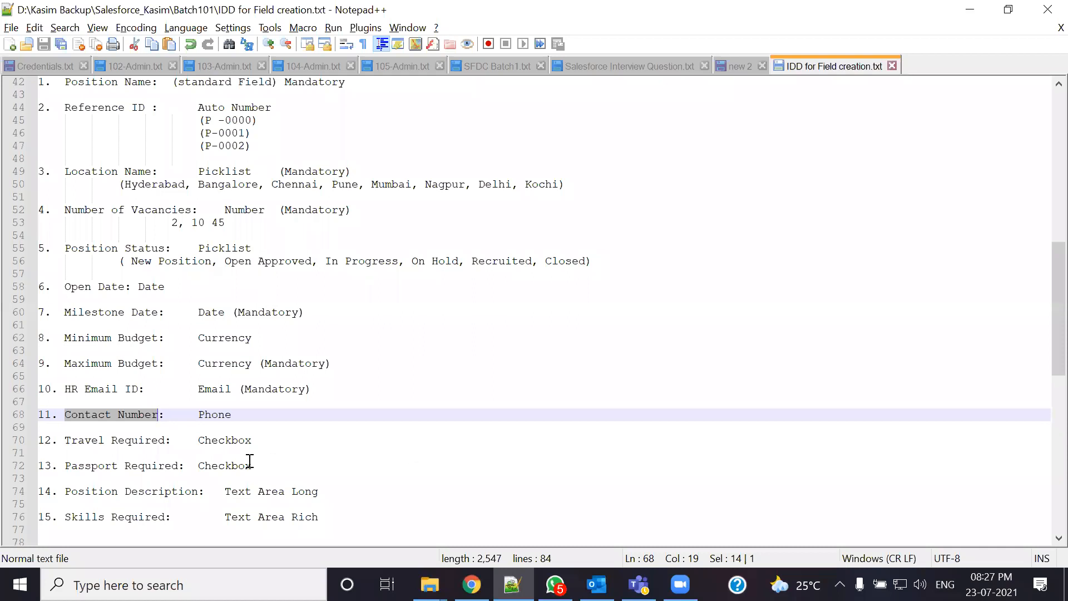
key(alt+Tab)
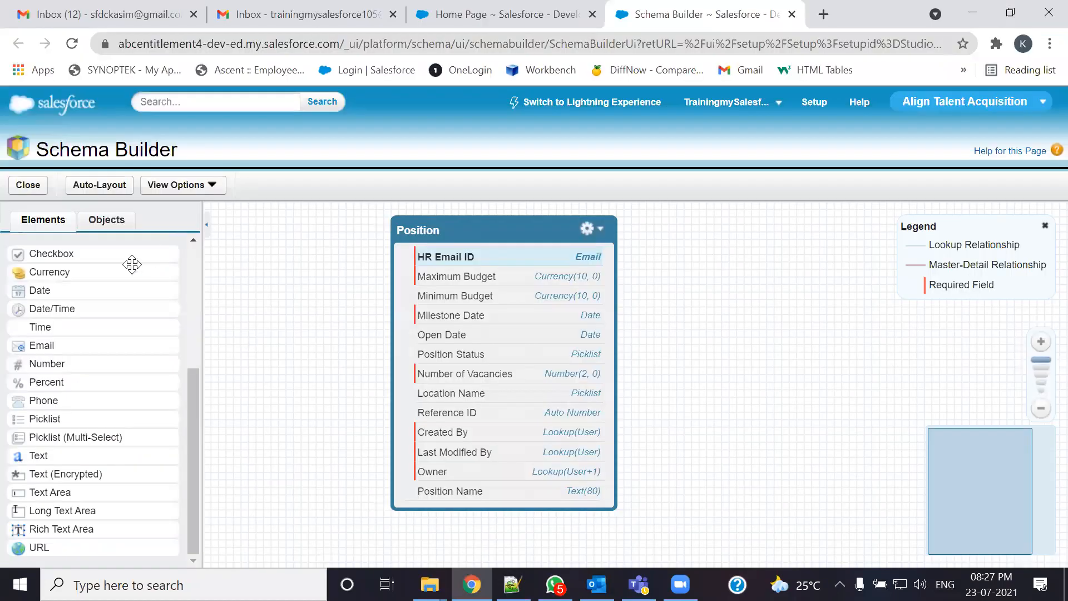
drag(50, 400, 462, 348)
key(ctrl+v)
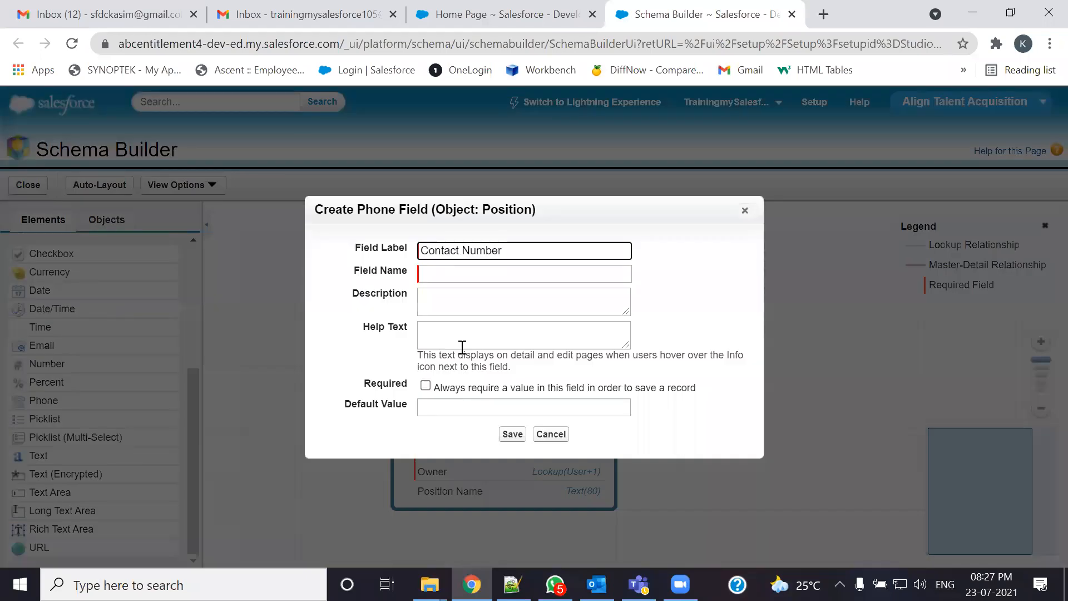
key(alt+Tab)
key(alt+Tab)
click(512, 434)
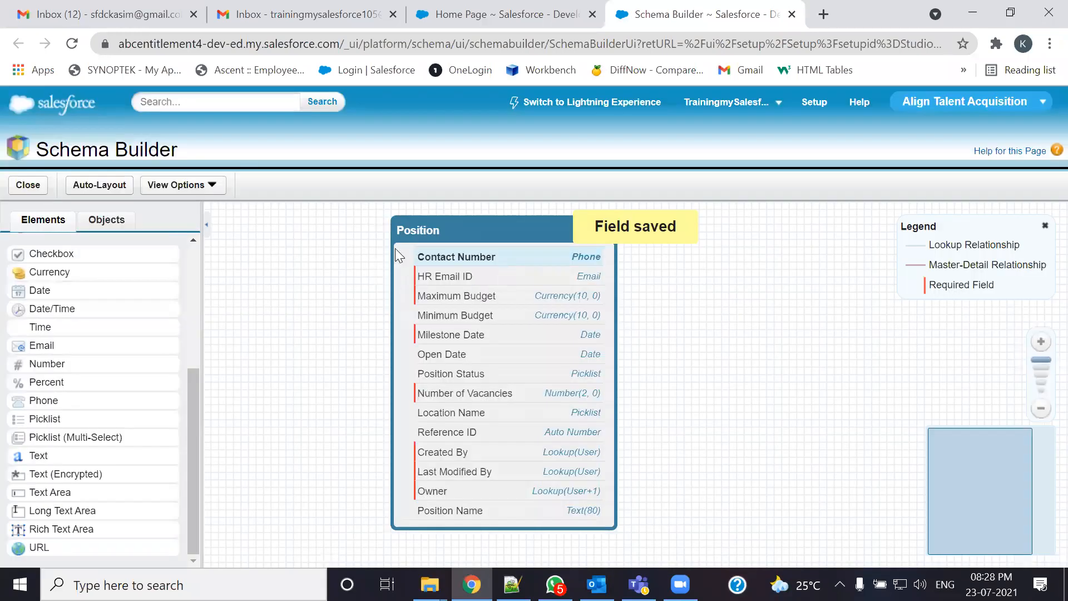
- Copy Travel Required from the specification and save it as a new Checkbox field on Position with the default value Unchecked
key(alt+Tab)
scroll(83, 445, down, 1)
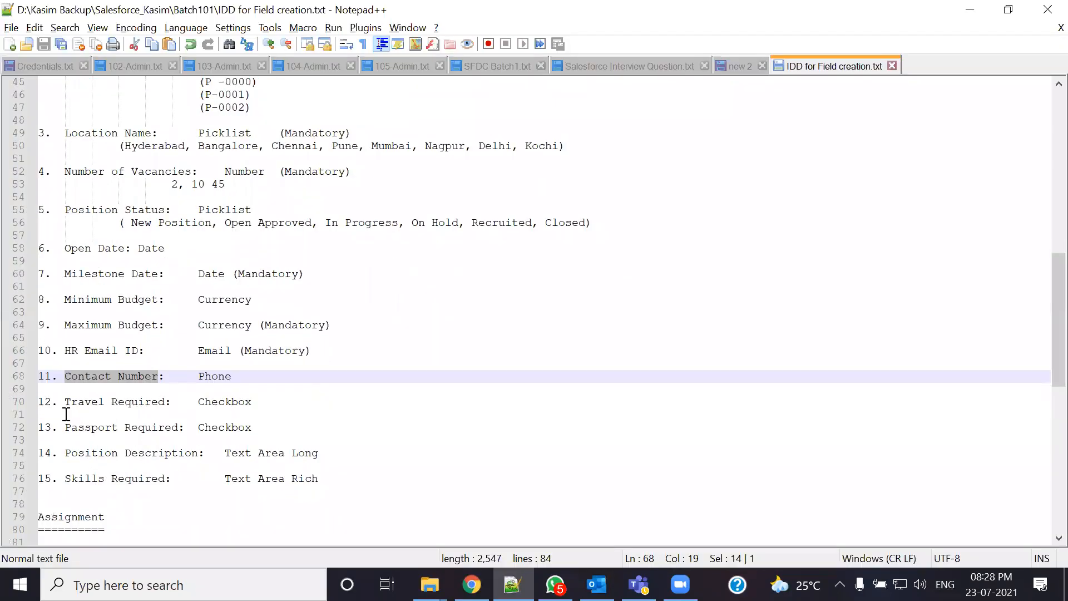
click(71, 402)
drag(71, 402, 162, 402)
key(ctrl+c)
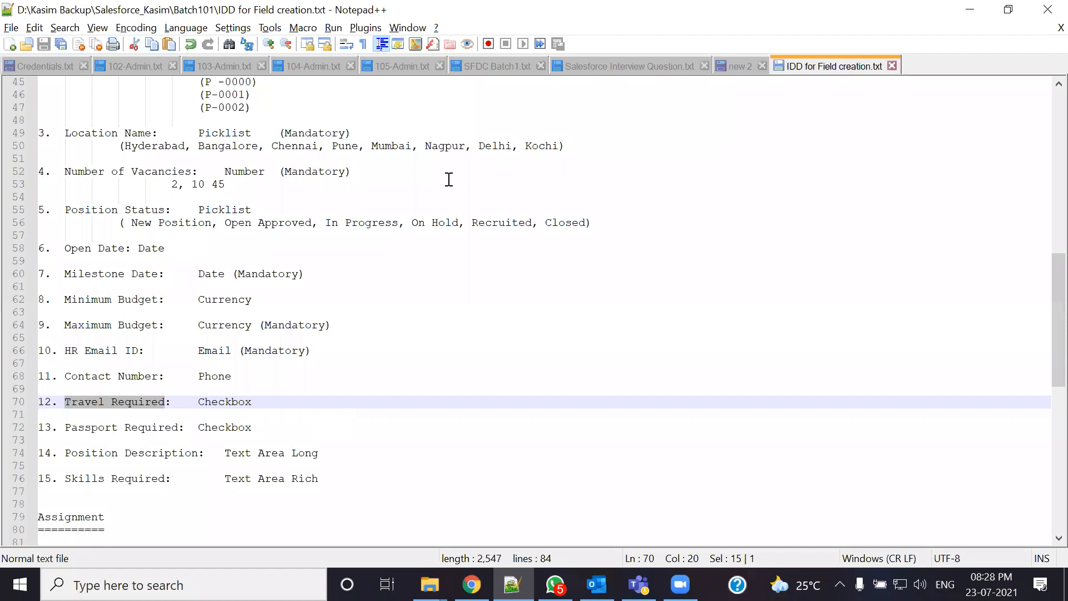
key(alt+Tab)
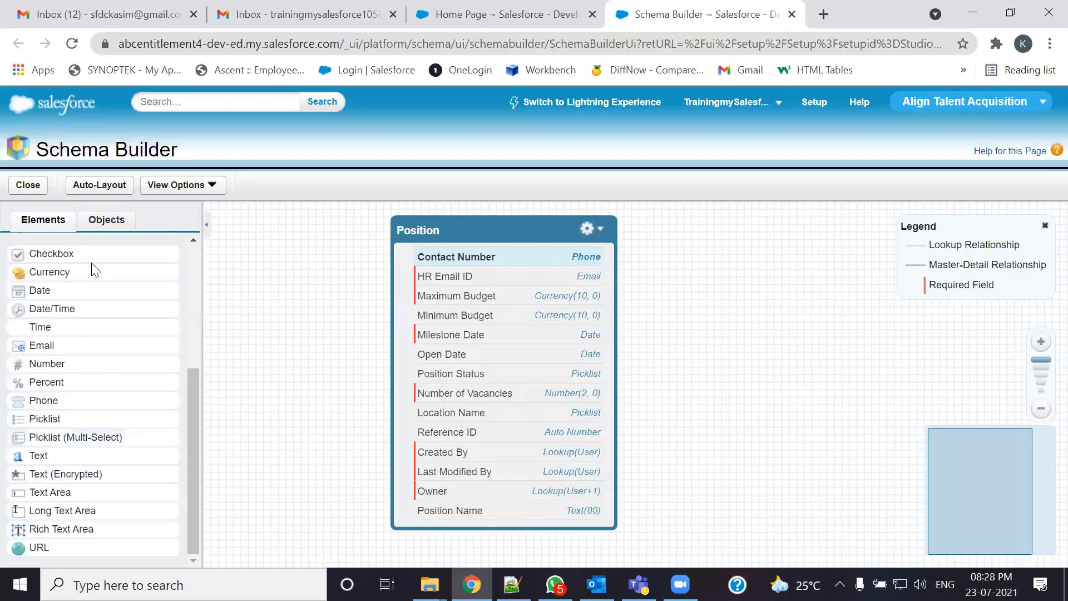
drag(86, 254, 516, 307)
key(ctrl+v)
key(Tab)
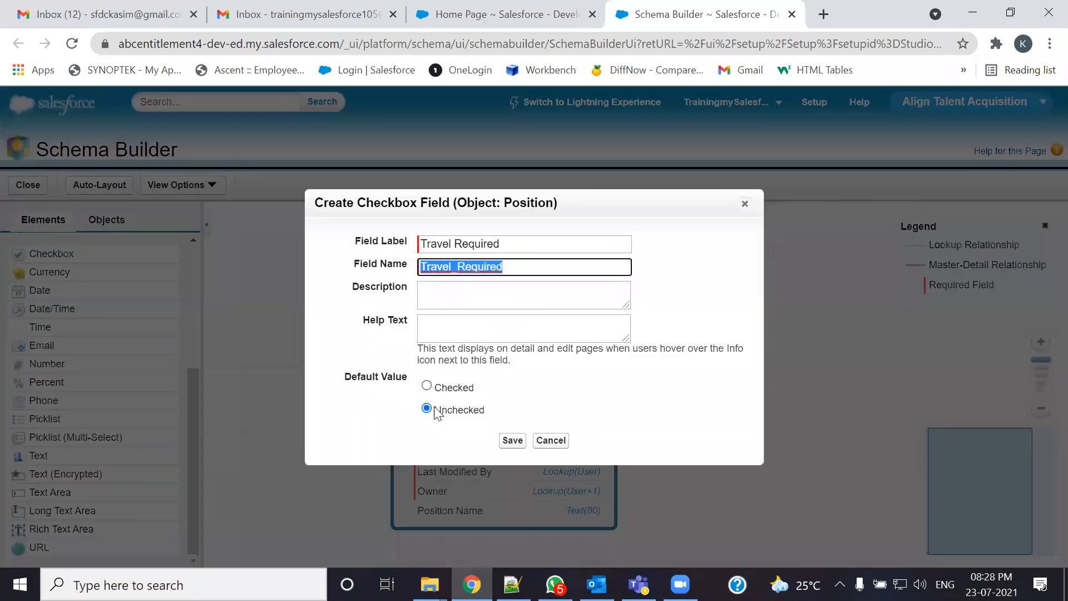
click(502, 440)
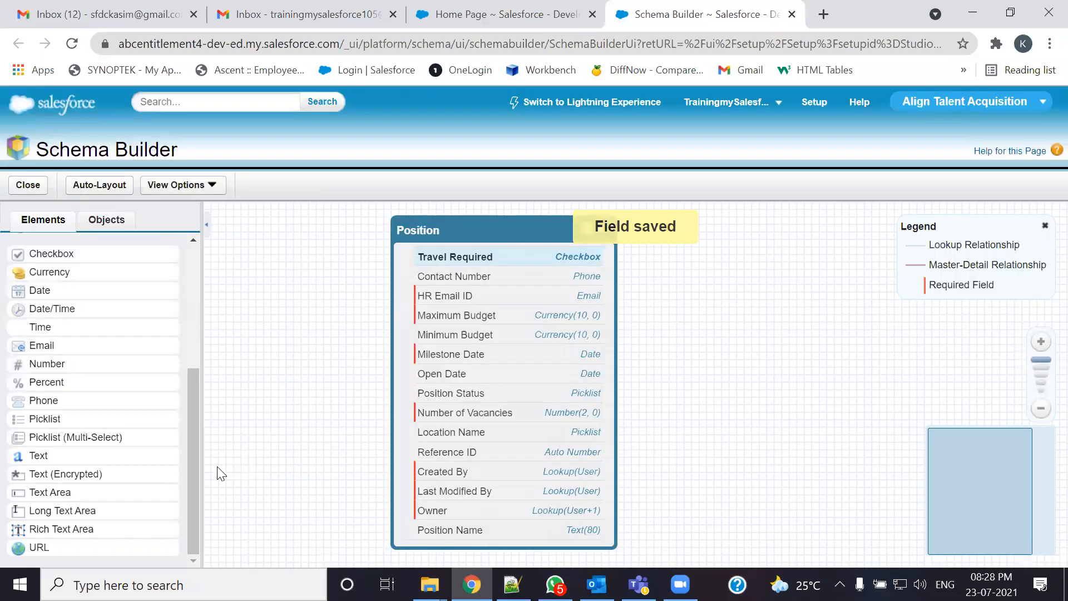
- Copy Passport Required from the specification and save it as a new Checkbox field on Position, unchecked by default
key(alt+Tab)
drag(138, 429, 181, 431)
key(ctrl+c)
key(alt+Tab)
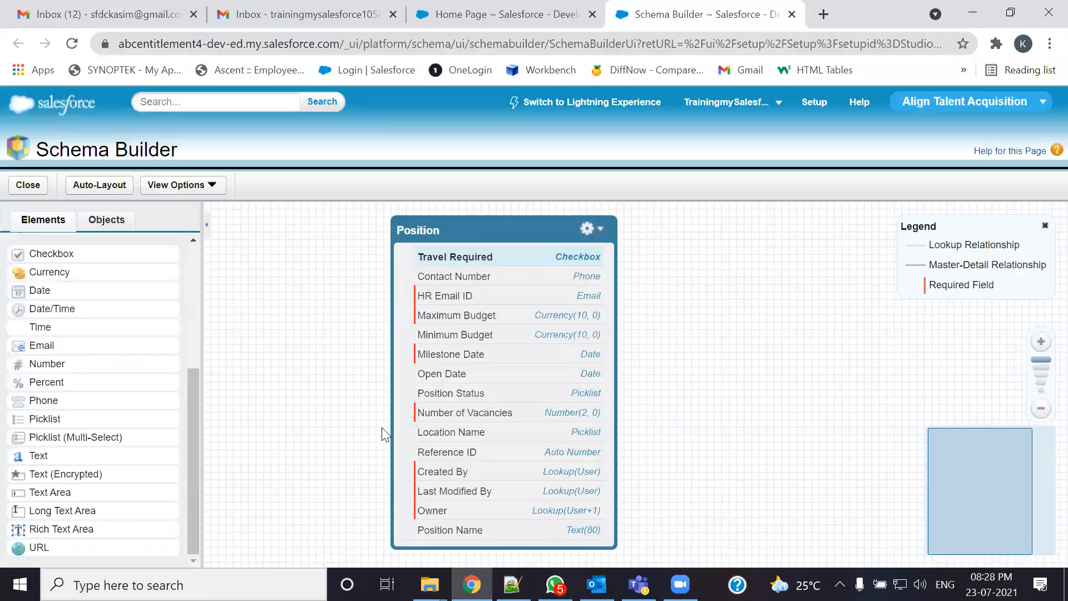
drag(63, 256, 459, 309)
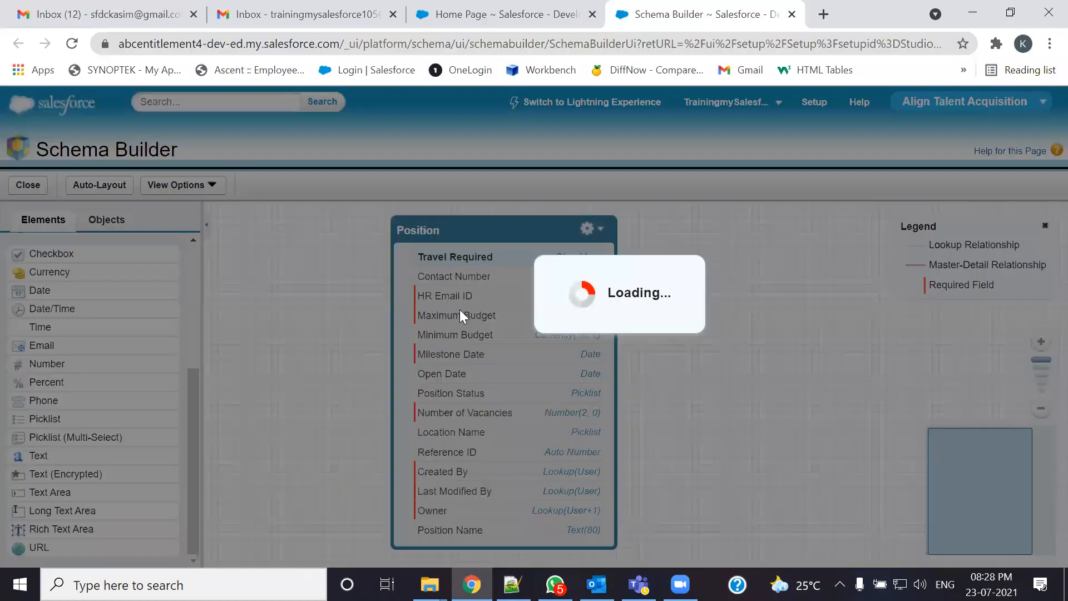
key(ctrl+v)
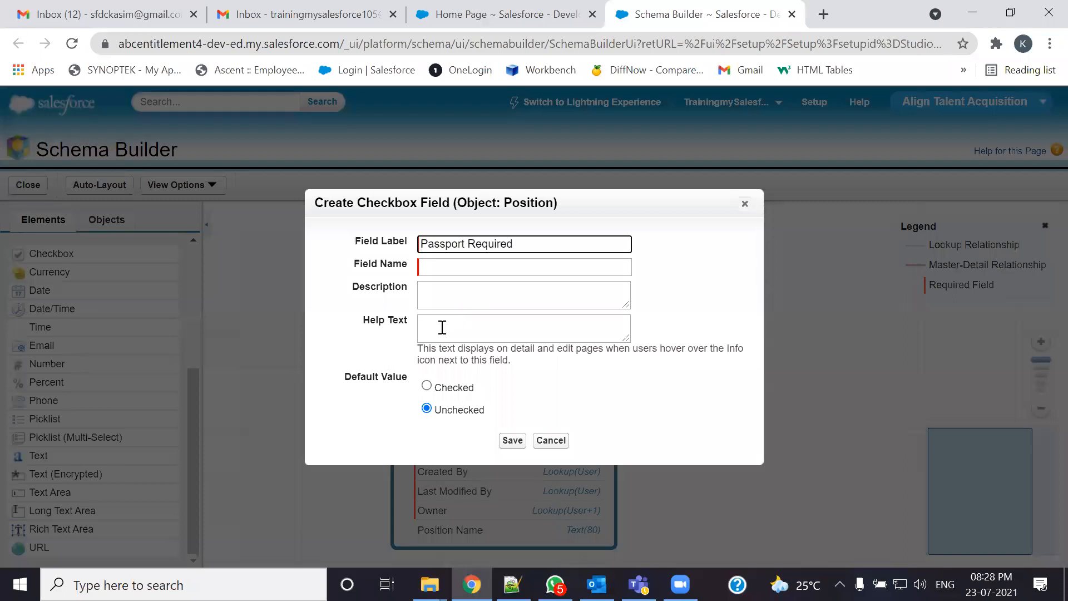
key(Tab)
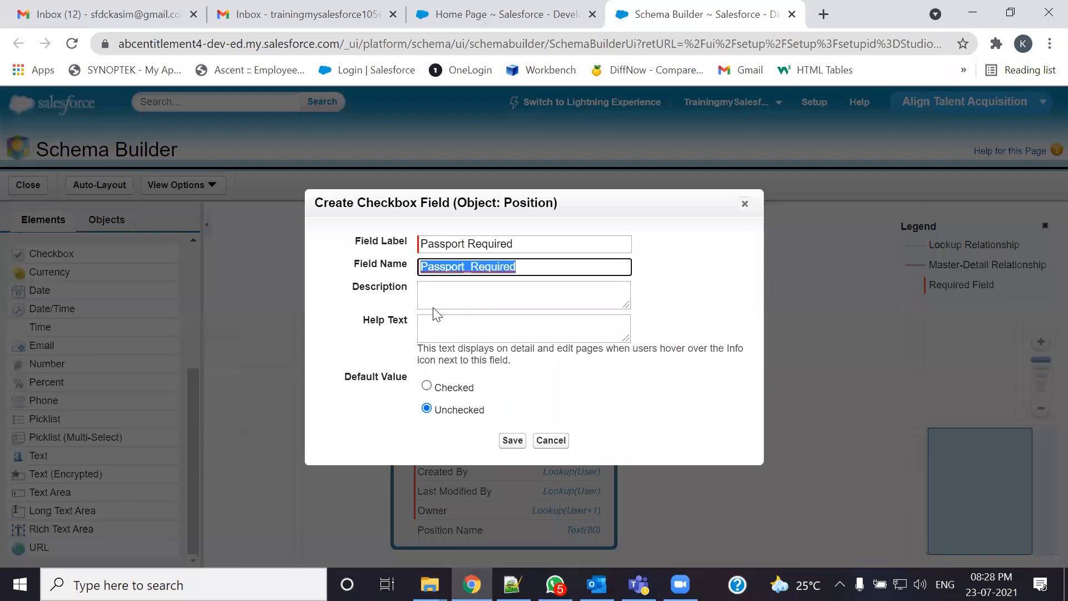
click(515, 441)
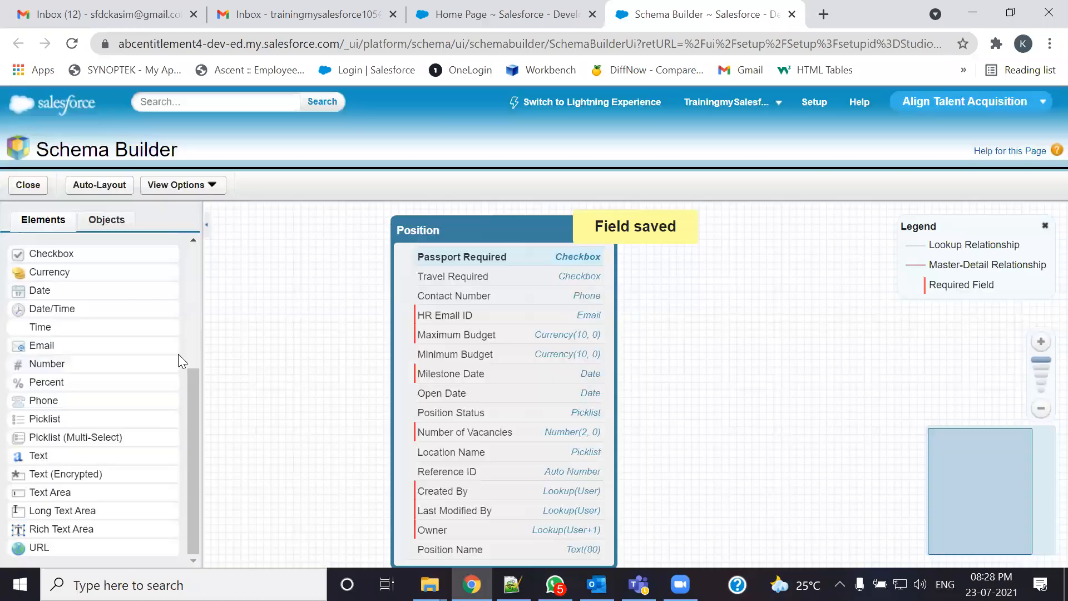
- Copy Position Description from the specification and save it as a new Long Text Area field on Position with 5 visible lines
key(alt+Tab)
scroll(77, 405, down, 2)
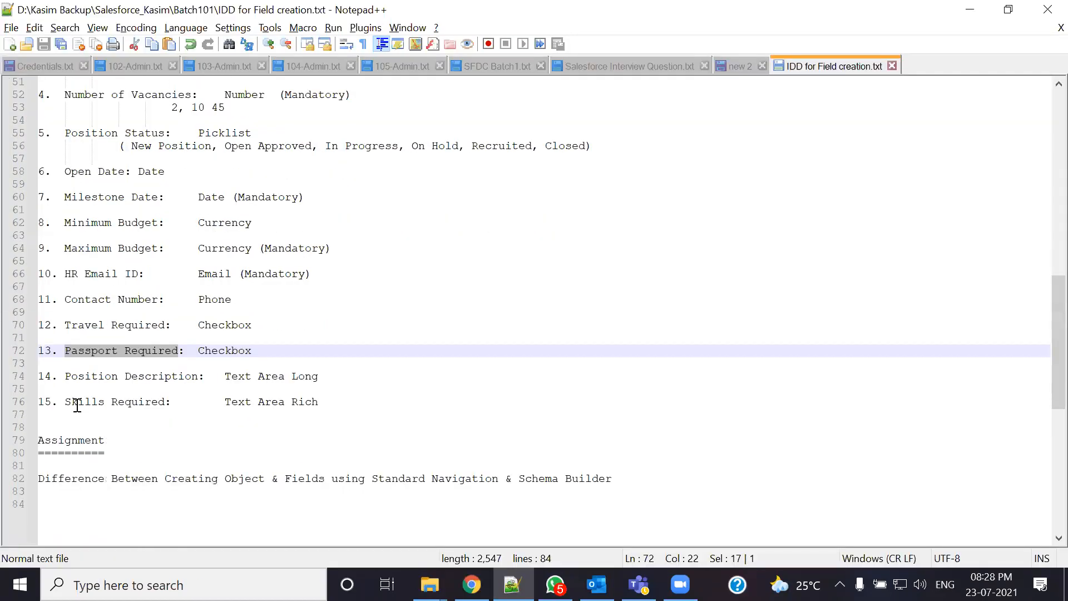
drag(65, 378, 198, 378)
key(ctrl+c)
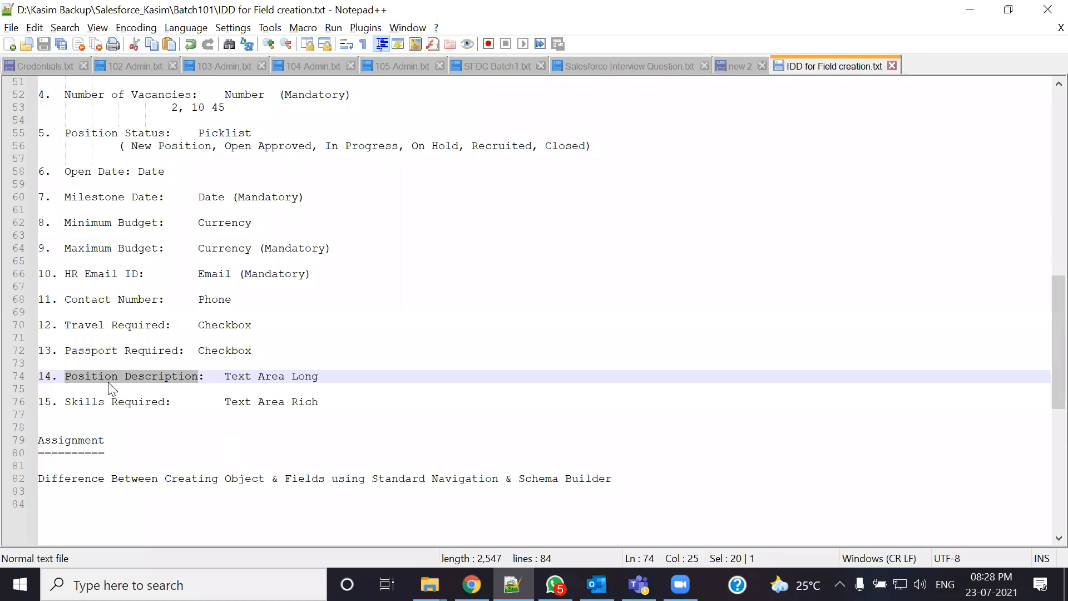
key(alt+Tab)
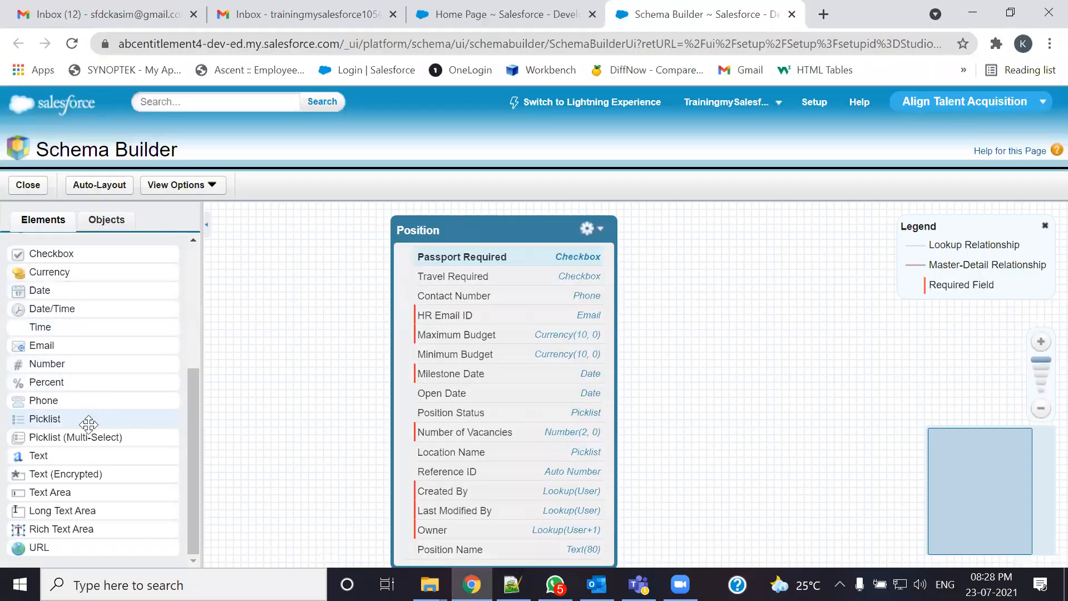
drag(81, 509, 513, 388)
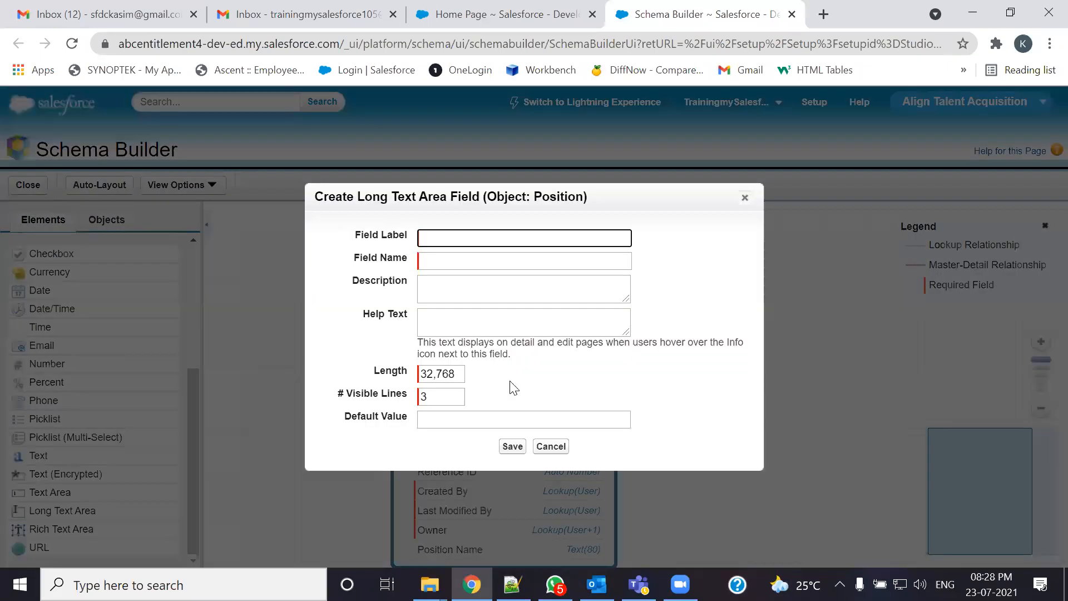
key(ctrl+v)
key(Tab)
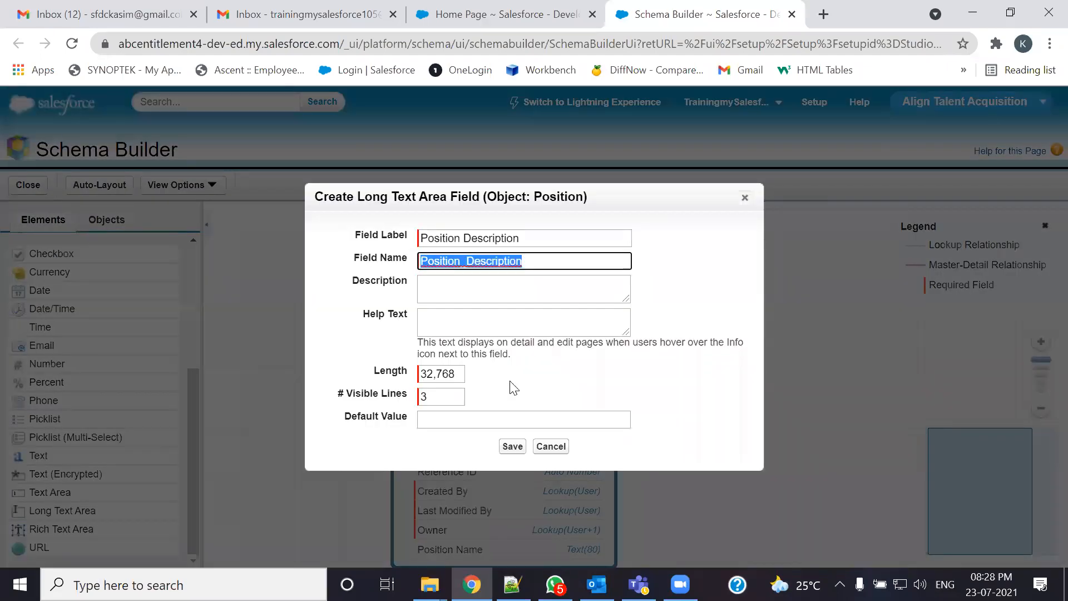
click(435, 396)
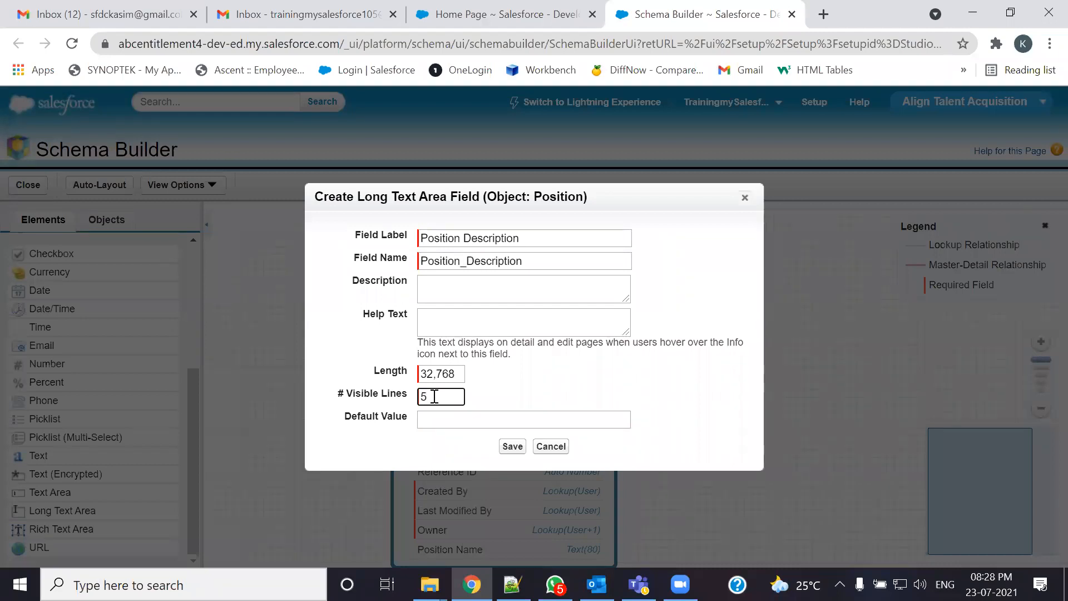
click(512, 446)
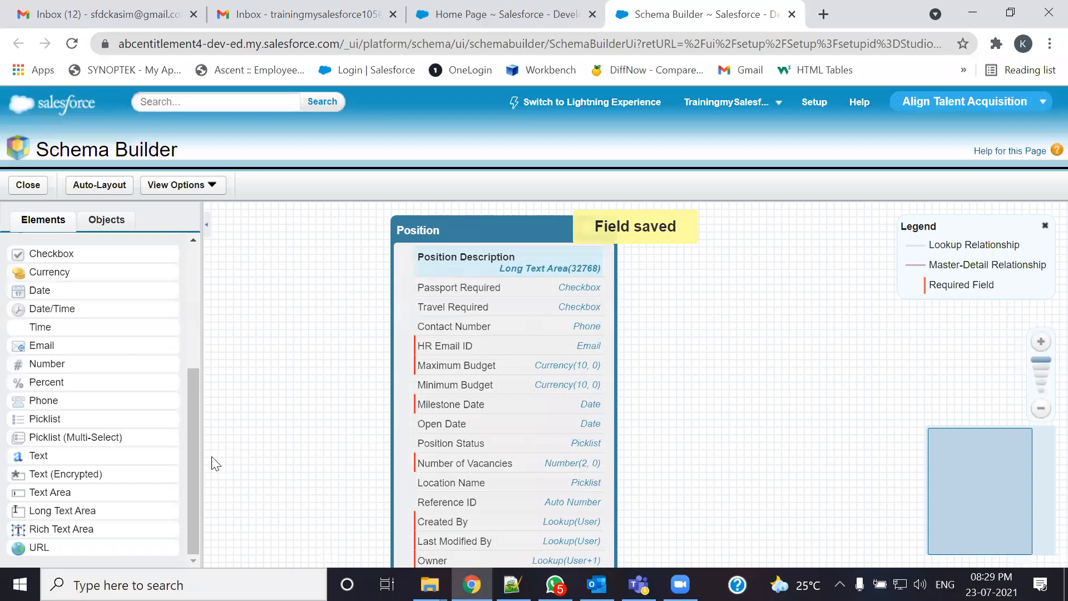
key(alt+Tab)
drag(65, 402, 167, 403)
key(ctrl+c)
key(alt+Tab)
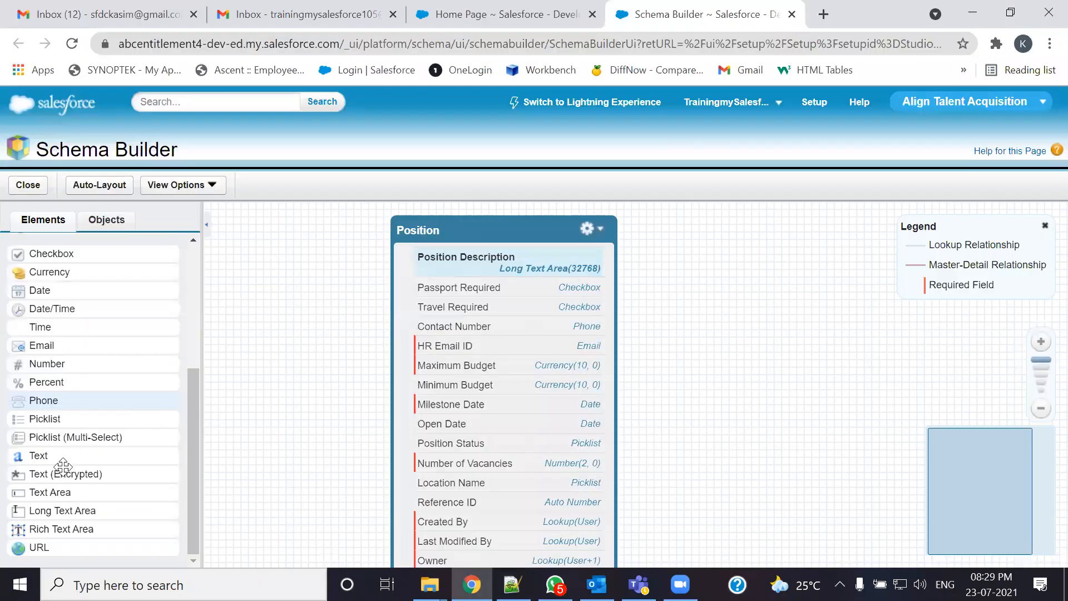
drag(70, 533, 497, 370)
key(ctrl+v)
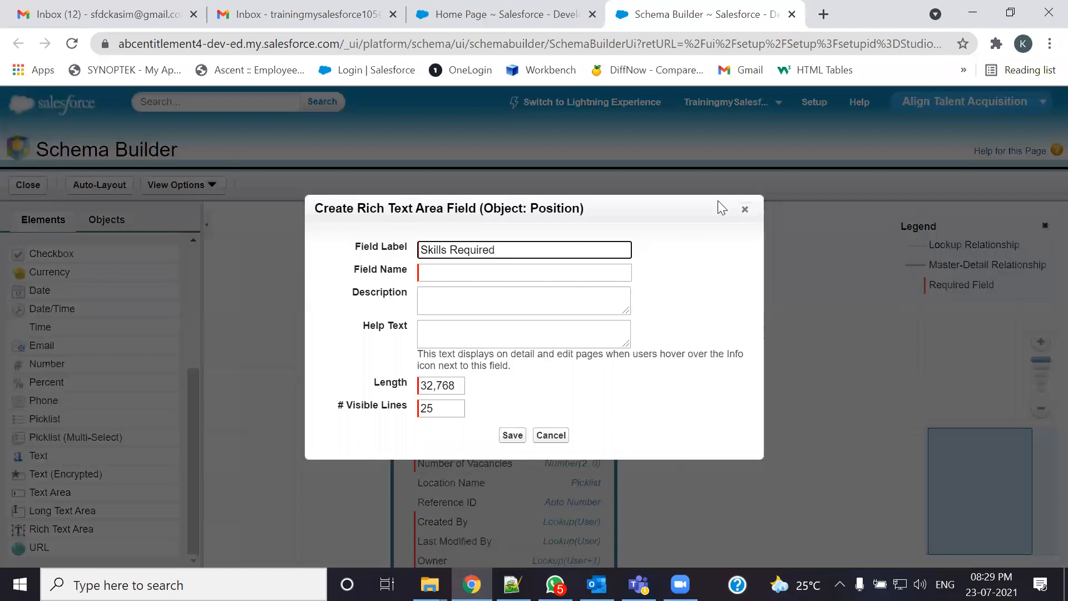
click(744, 217)
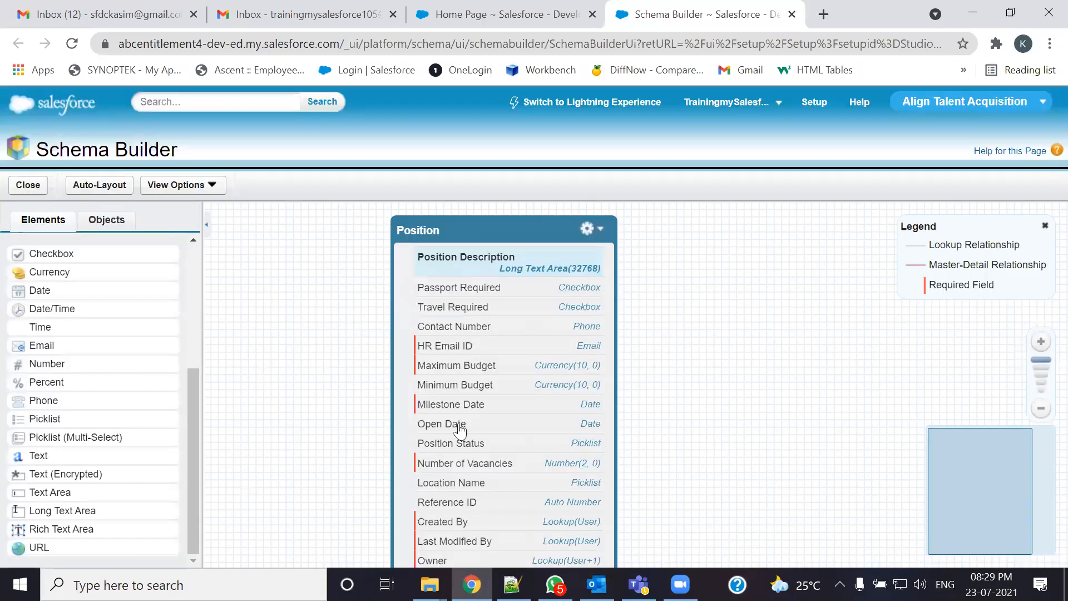
- Move the Position object slightly upward on the schema canvas
scroll(519, 397, up, 3)
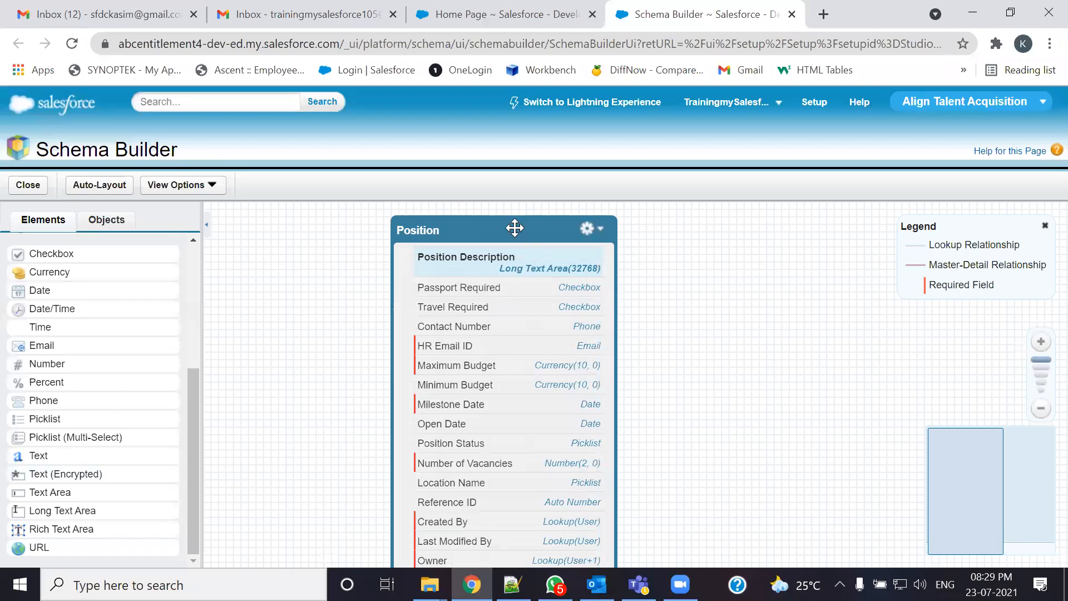
drag(512, 226, 511, 217)
scroll(450, 452, down, 1)
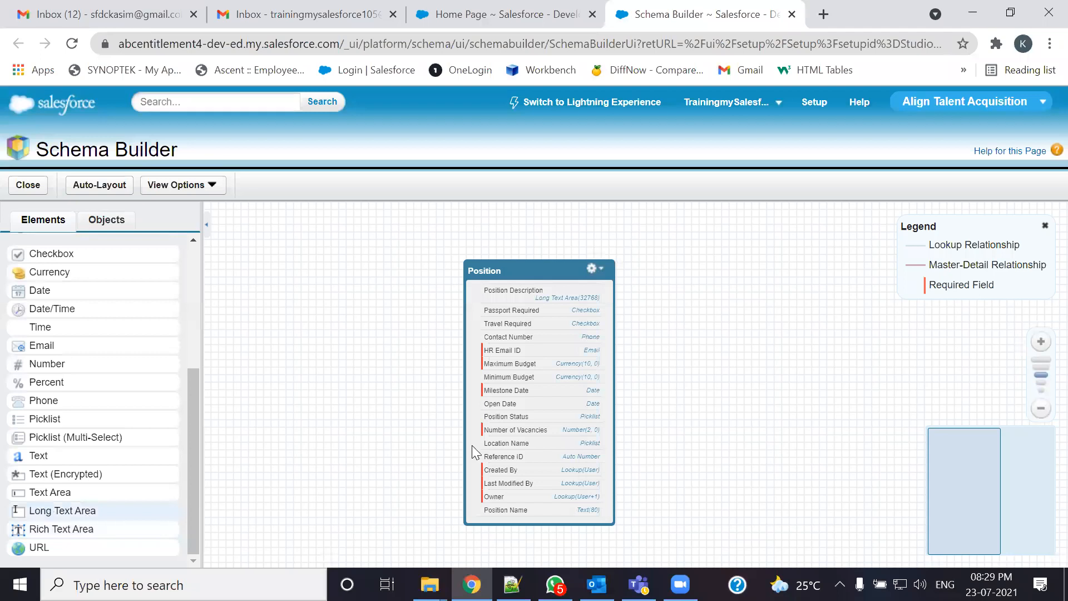
scroll(407, 454, up, 1)
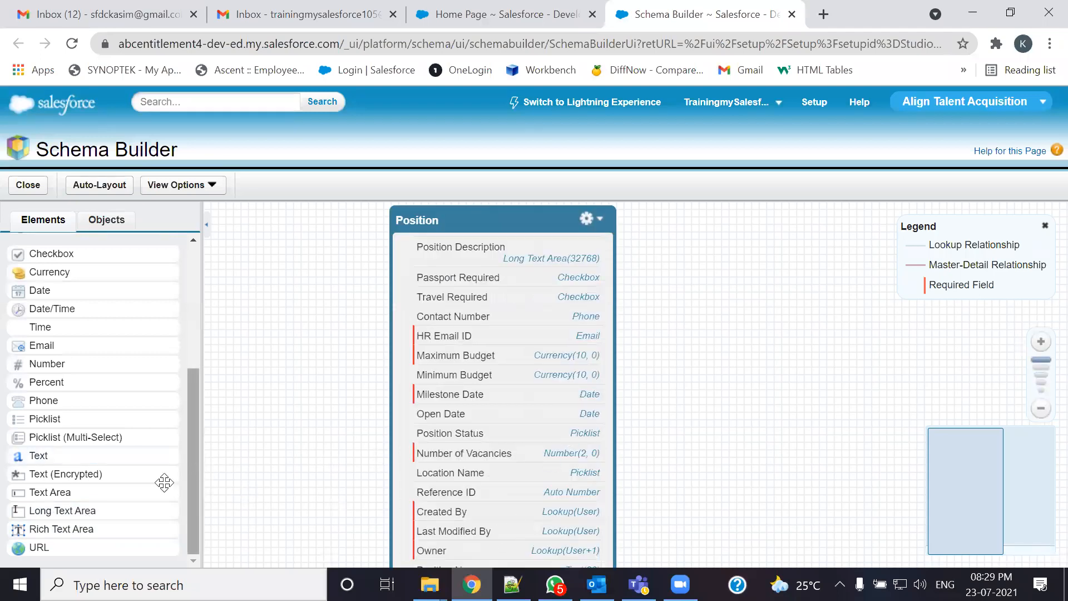
- Copy Skills Required from the specification and save it as a new Rich Text Area field on Position with 10 visible lines
drag(48, 529, 456, 384)
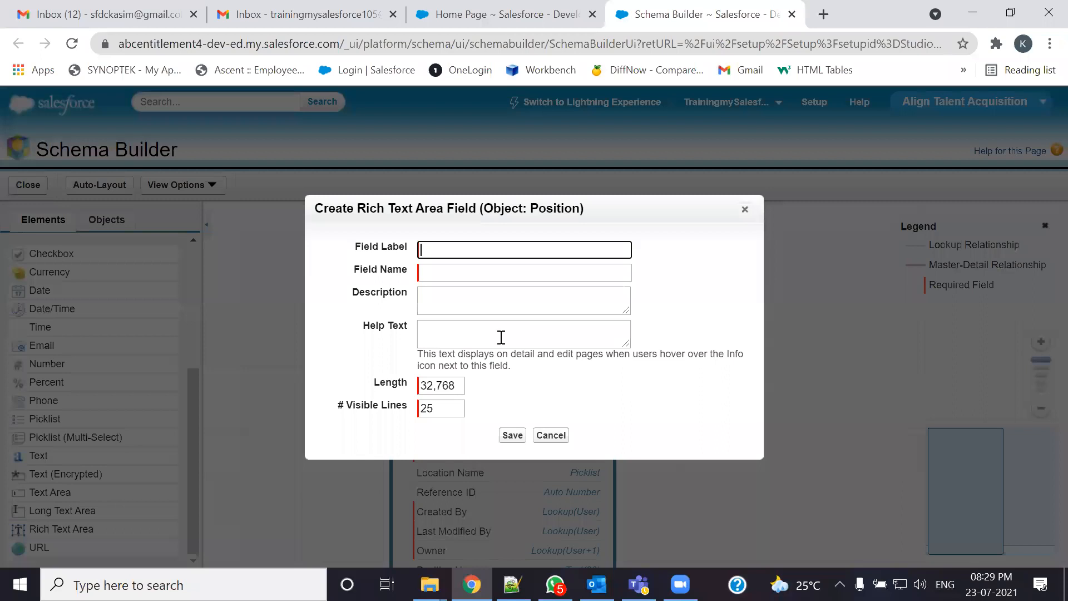
key(alt+Tab)
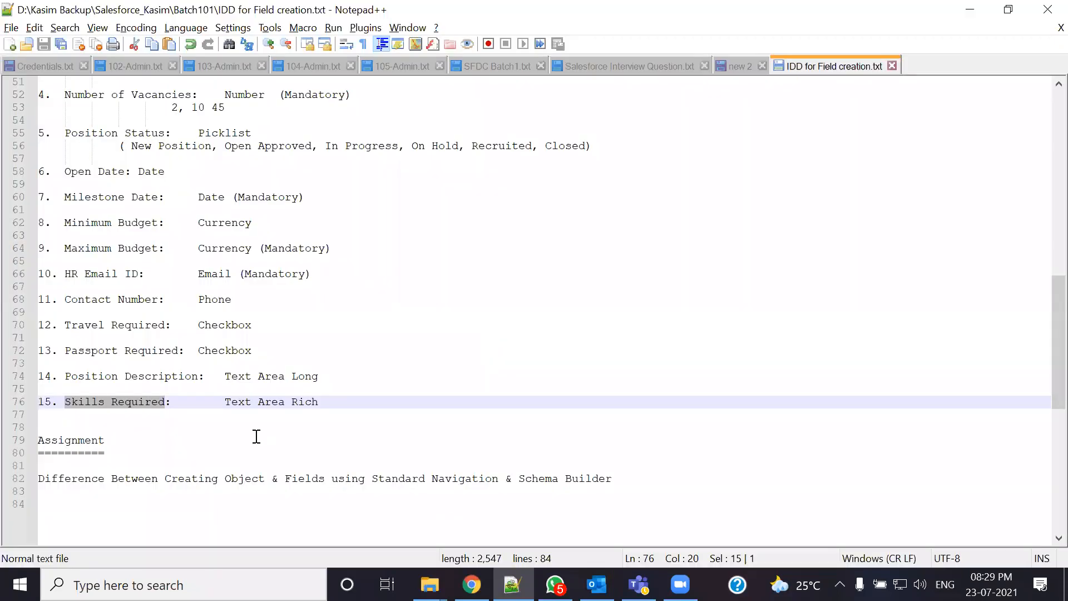
key(ctrl+c)
key(alt+Tab)
key(ctrl+v)
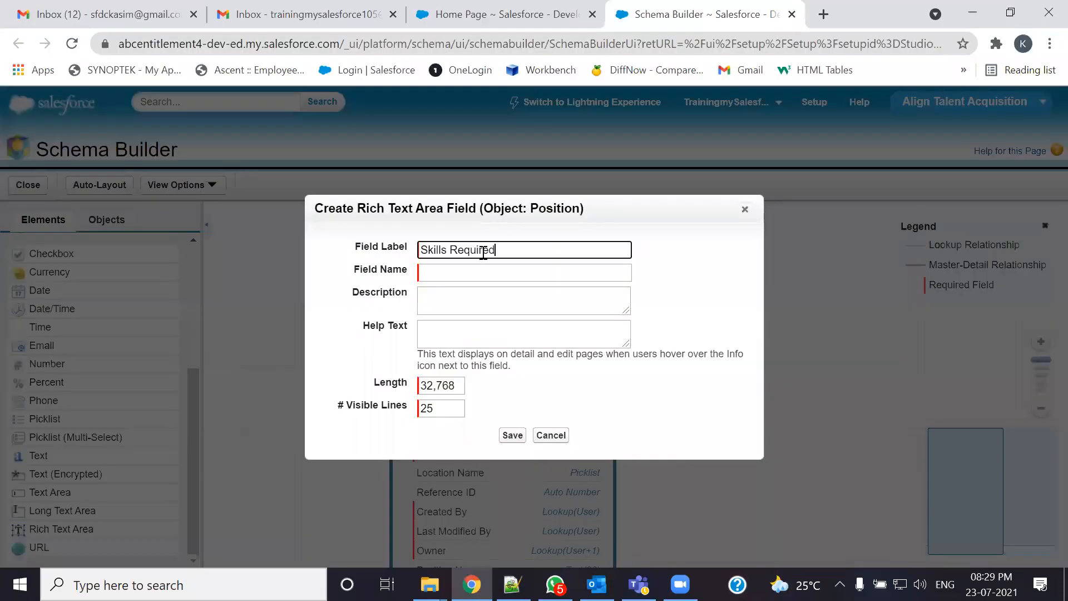
double_click(438, 409)
text(1)
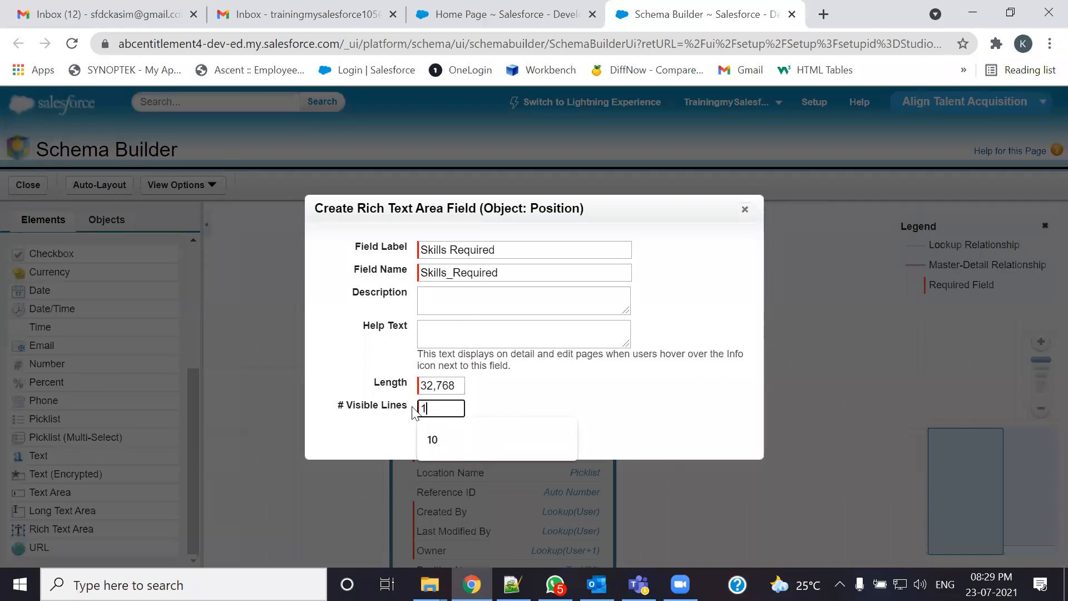
text(0)
click(513, 436)
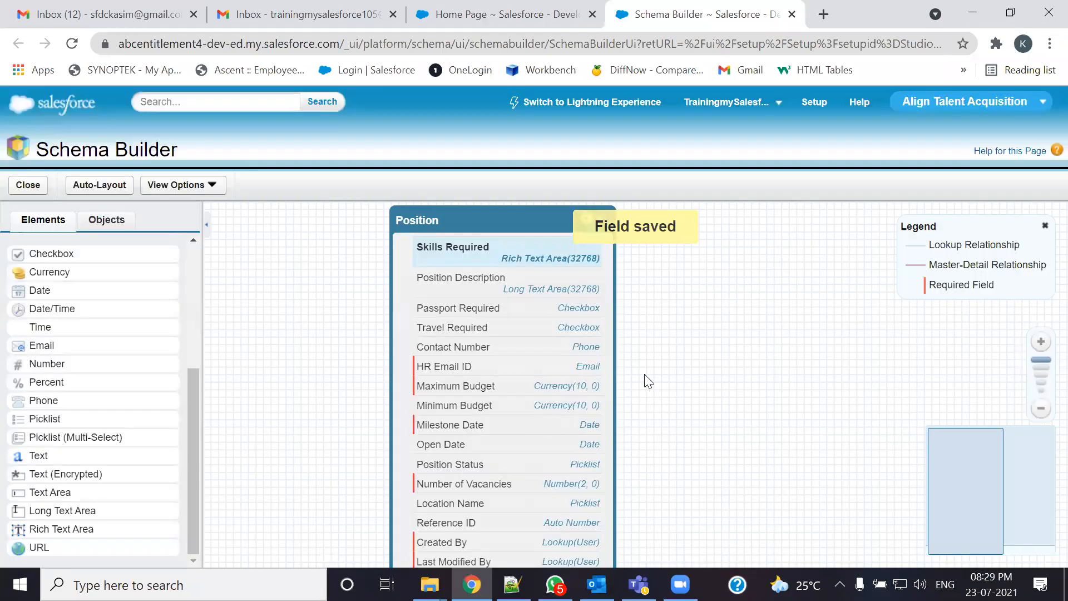
- Review the Position field list in the specification file against the fields created on the Position object in Schema Builder
key(alt+Tab)
scroll(646, 376, down, 1)
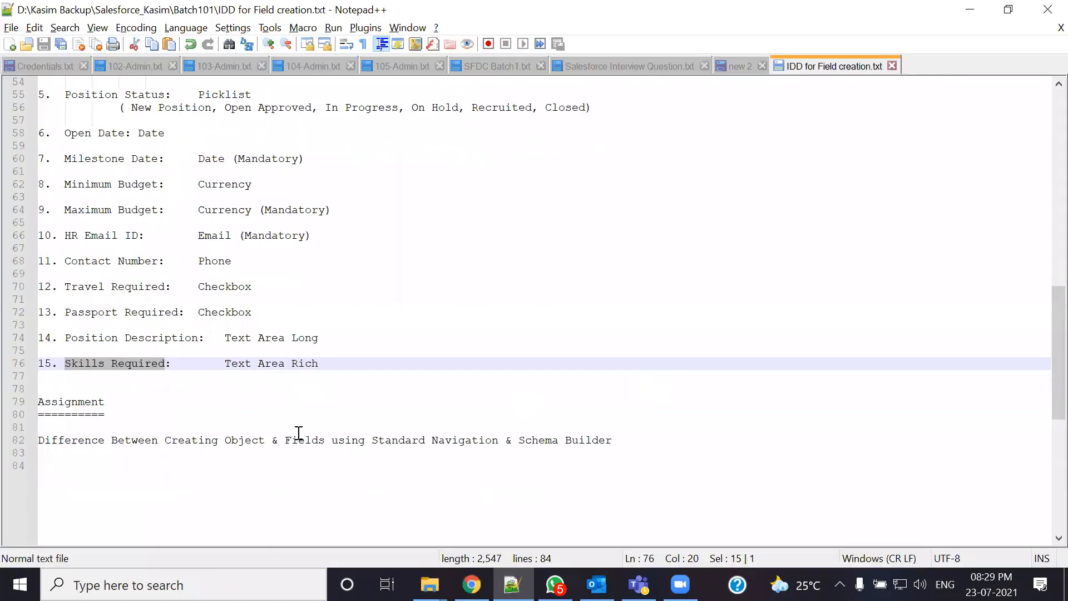
scroll(376, 396, up, 3)
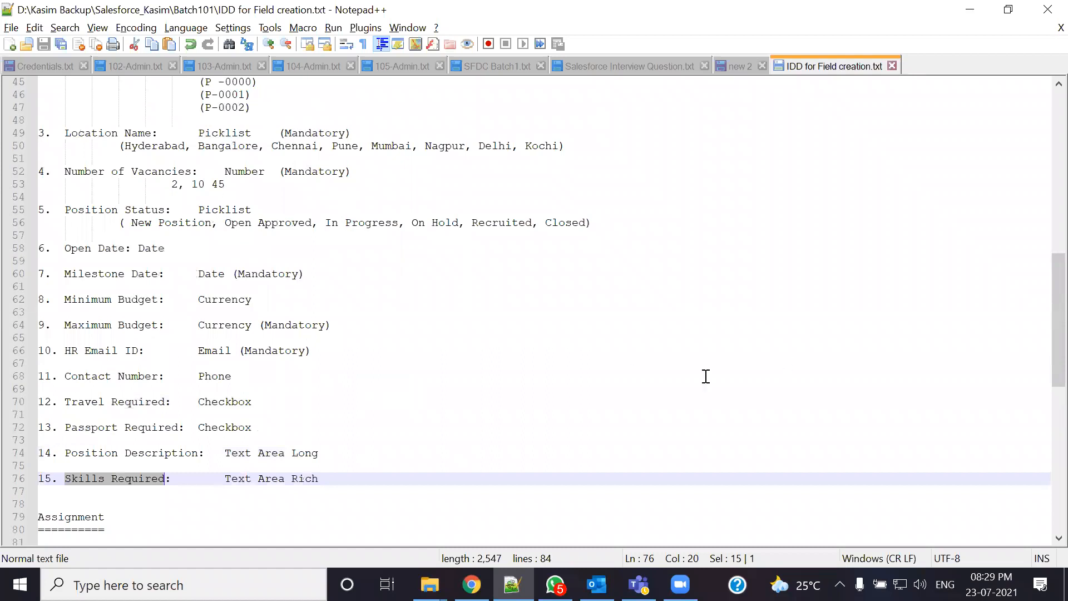
scroll(632, 363, up, 4)
key(alt+Tab)
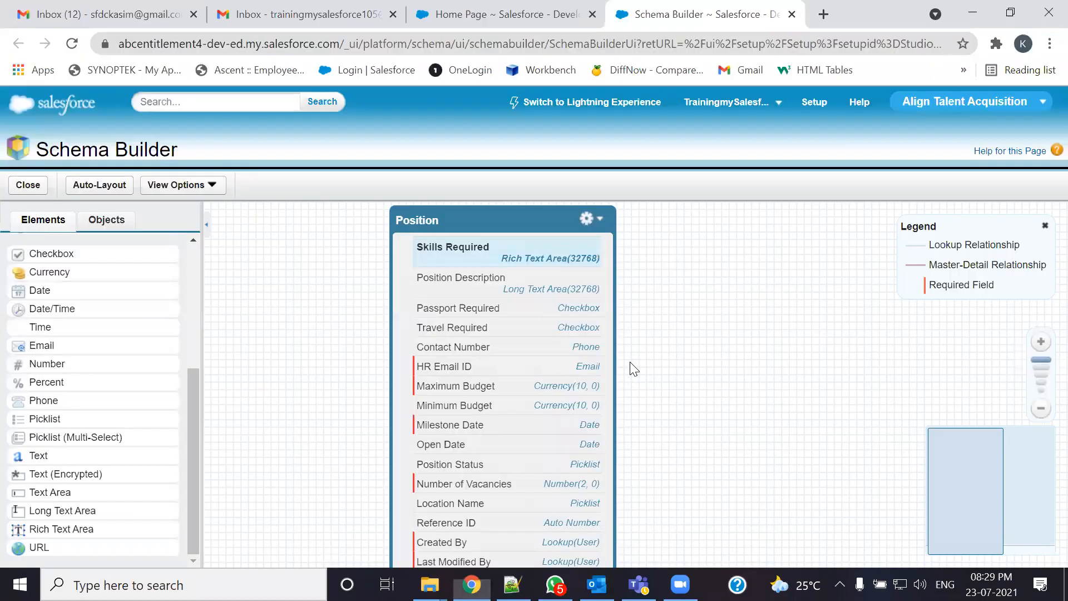
key(ctrl+shift+Tab)
scroll(629, 359, up, 1)
scroll(625, 357, up, 10)
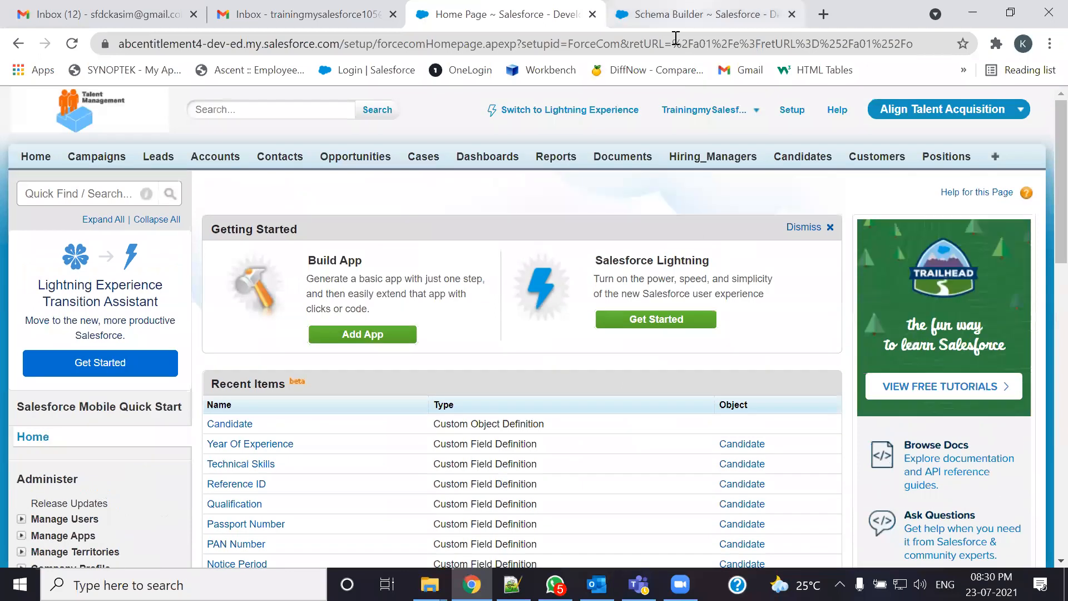
click(675, 16)
key(alt+Tab)
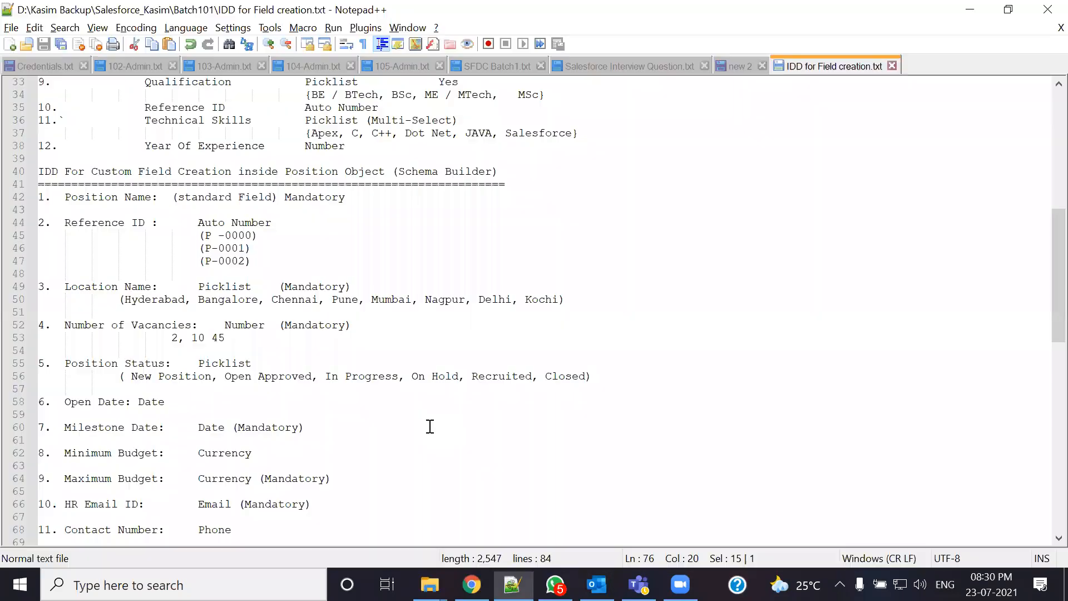
scroll(79, 477, down, 1)
scroll(75, 398, down, 1)
scroll(75, 398, down, 1)
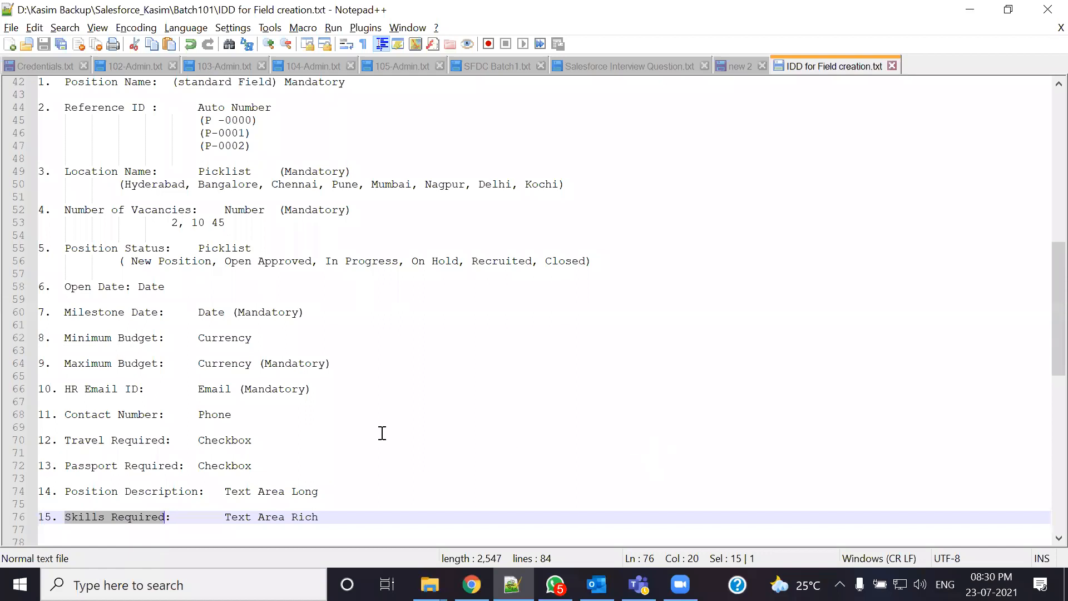
scroll(383, 433, up, 4)
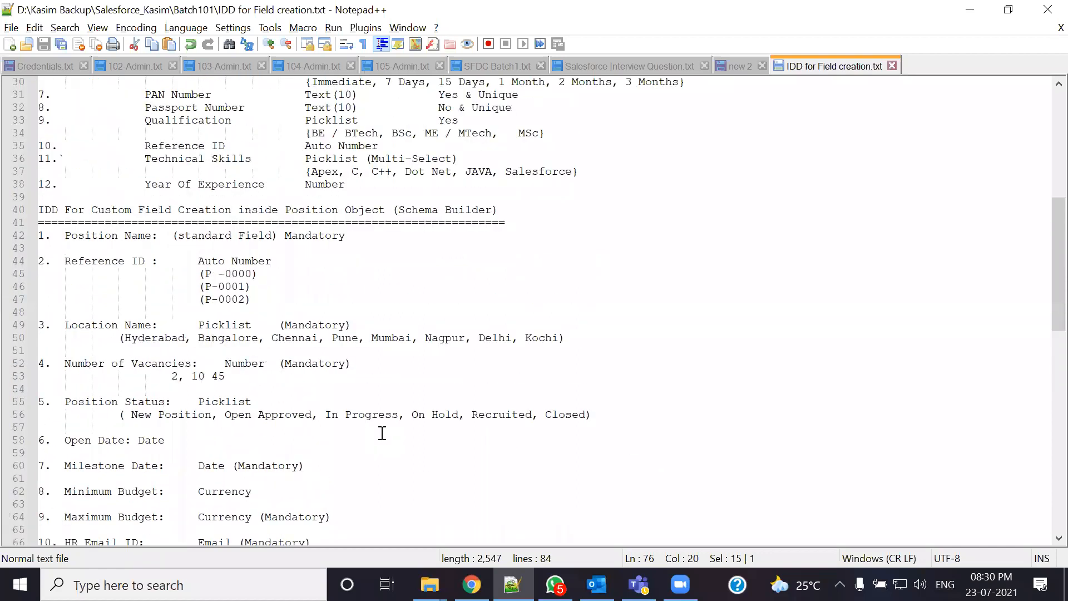
- Review the assignment on creating objects and fields with Standard Navigation versus Schema Builder, and return to the Position object in the browser
scroll(381, 417, up, 1)
scroll(346, 498, down, 7)
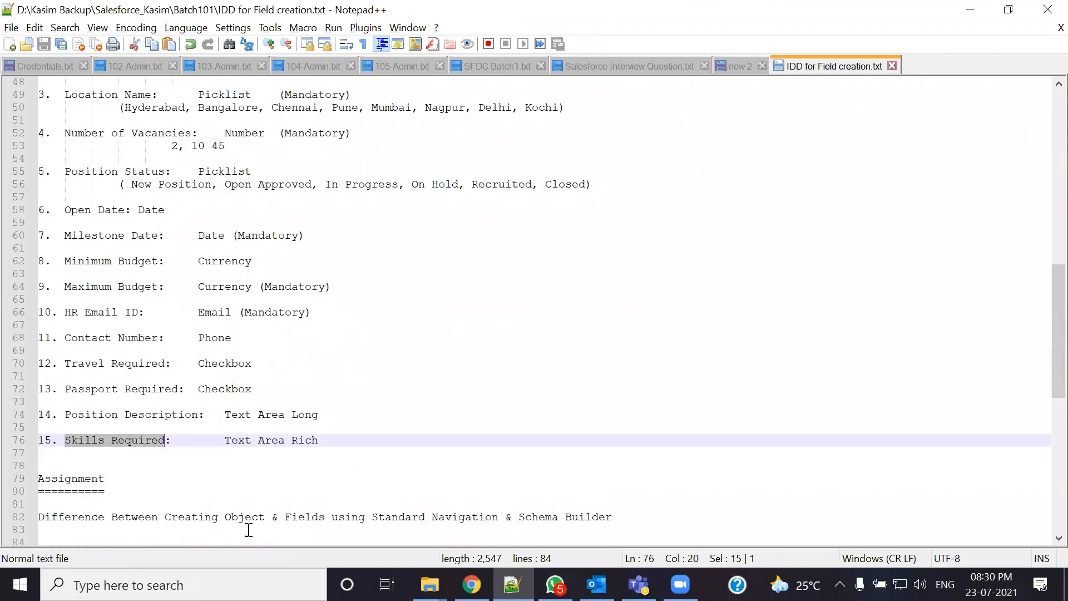
drag(39, 517, 640, 513)
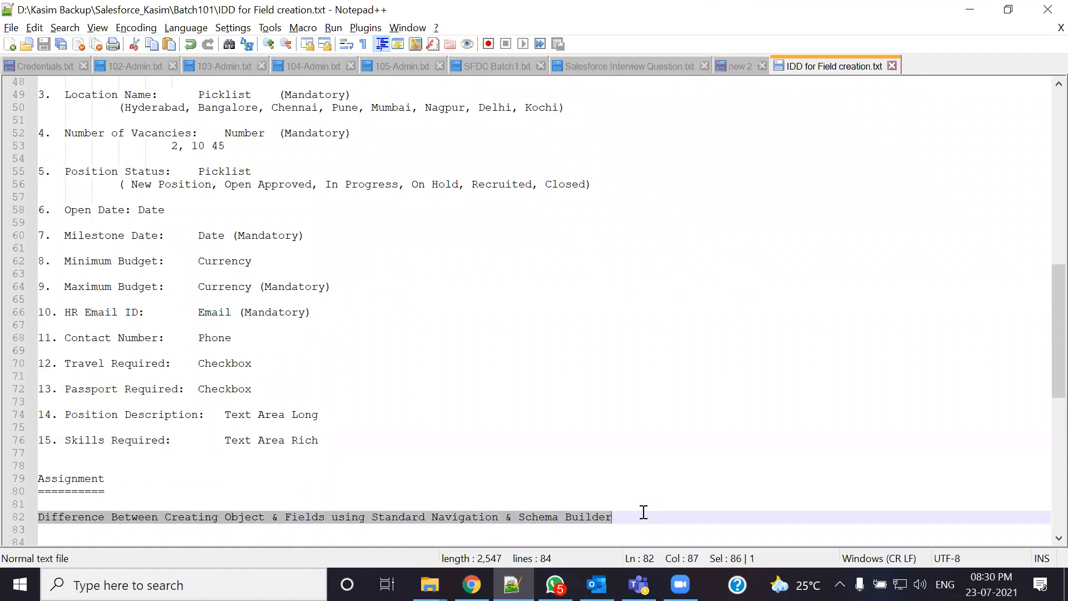
triple_click(242, 518)
double_click(243, 517)
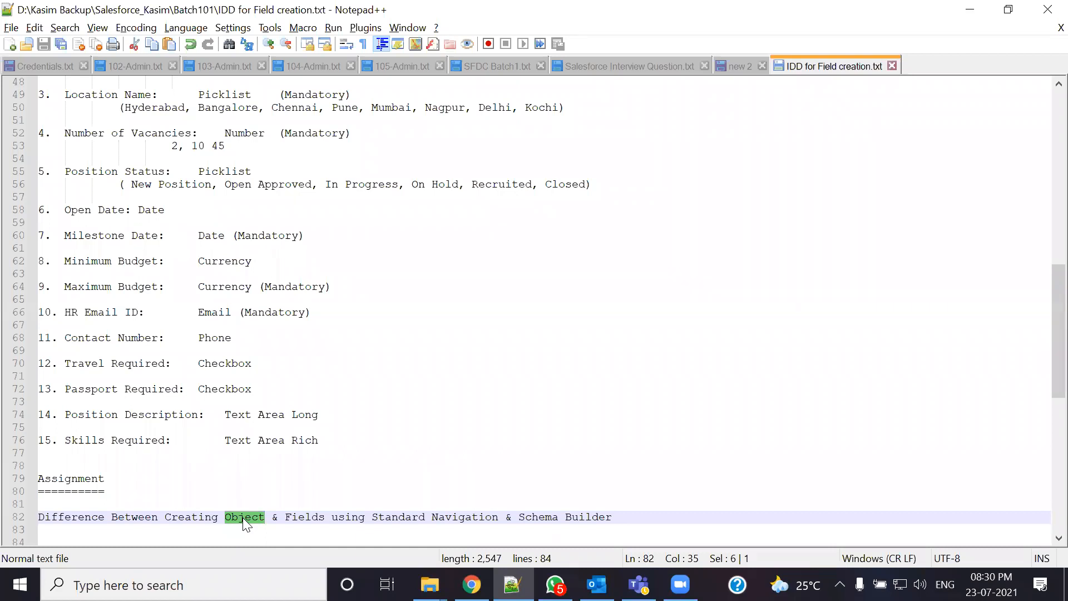
click(301, 517)
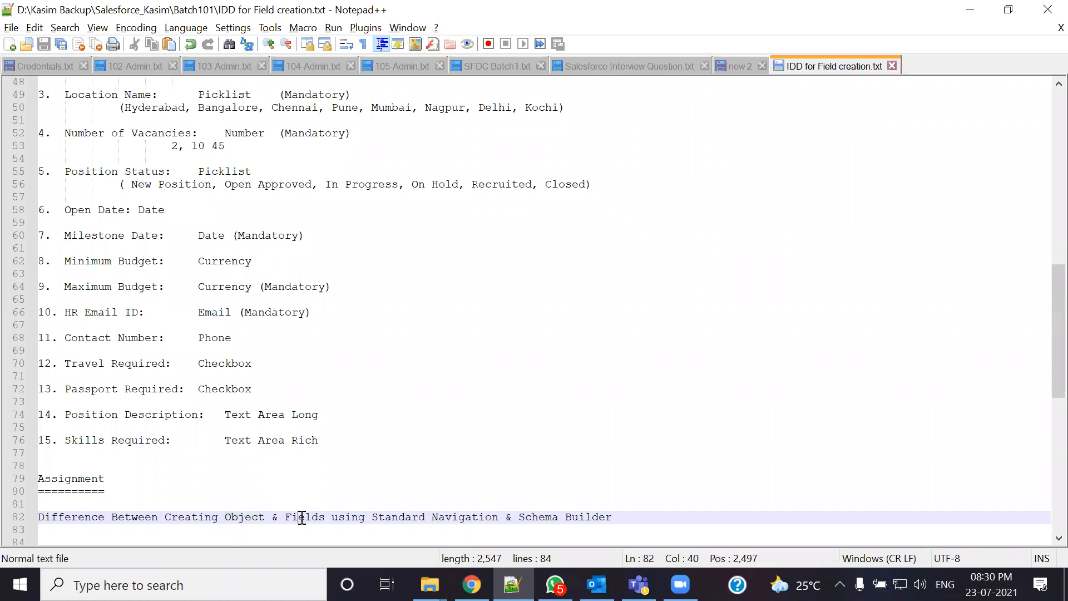
drag(380, 517, 613, 518)
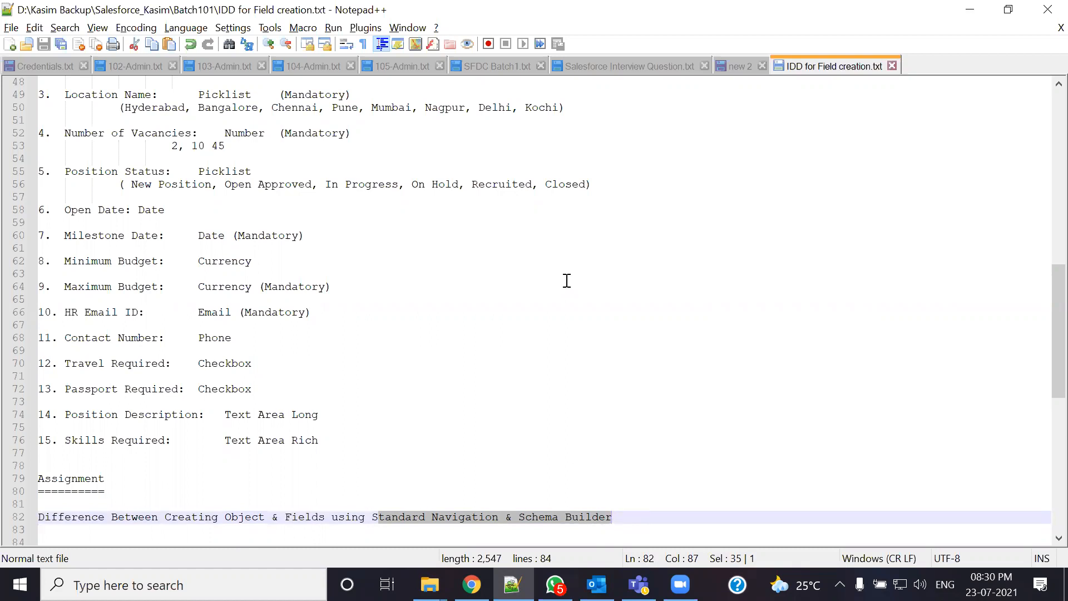
key(alt+Tab)
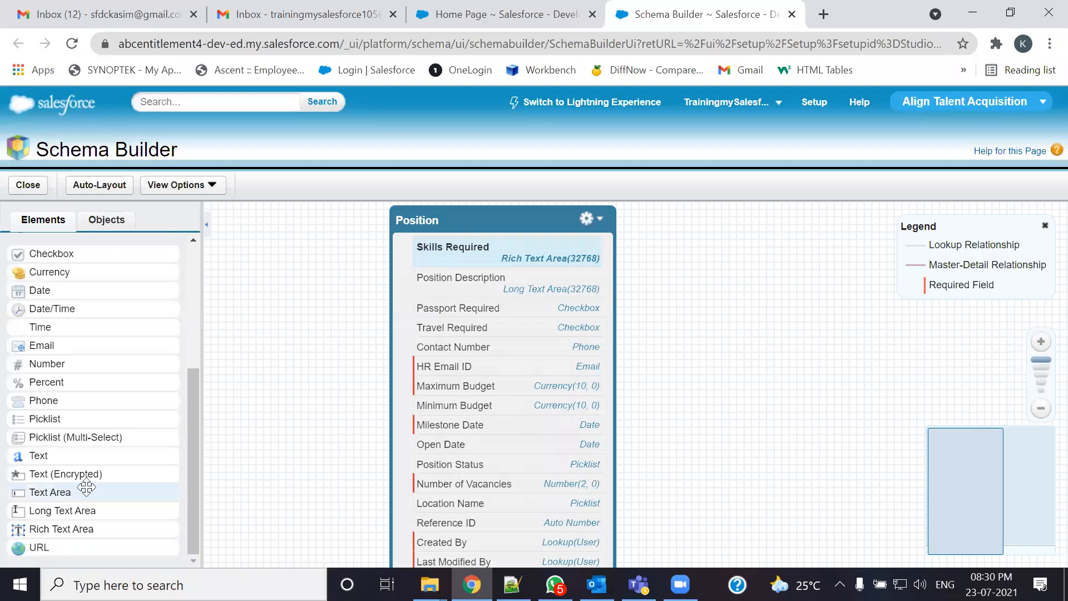
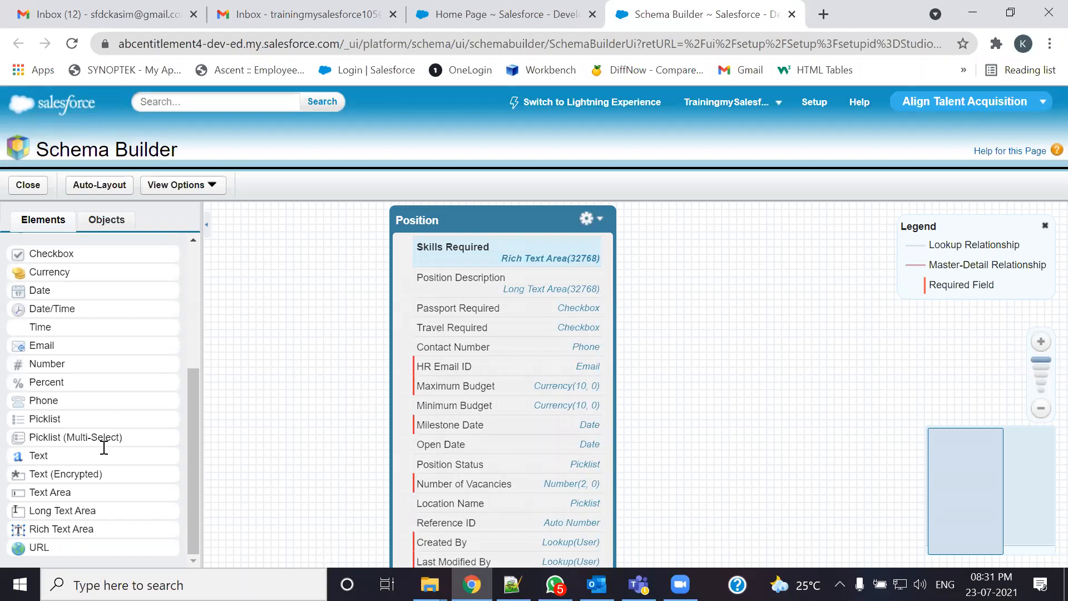
- Open the entry form for a new Position record in the Salesforce home page's browser tab
key(alt+Tab)
key(alt+Tab)
click(509, 15)
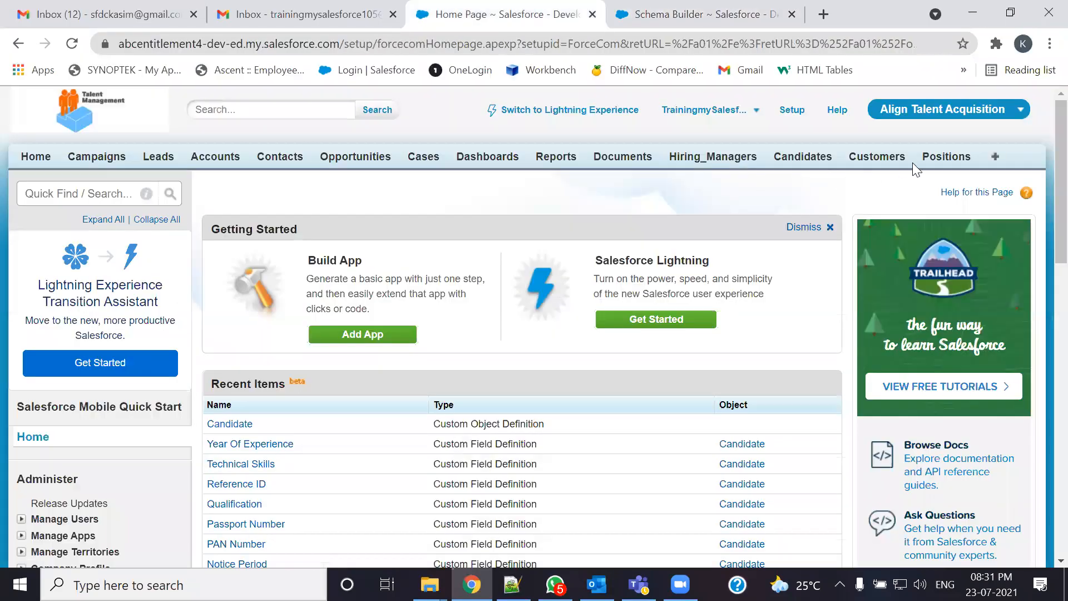
click(947, 157)
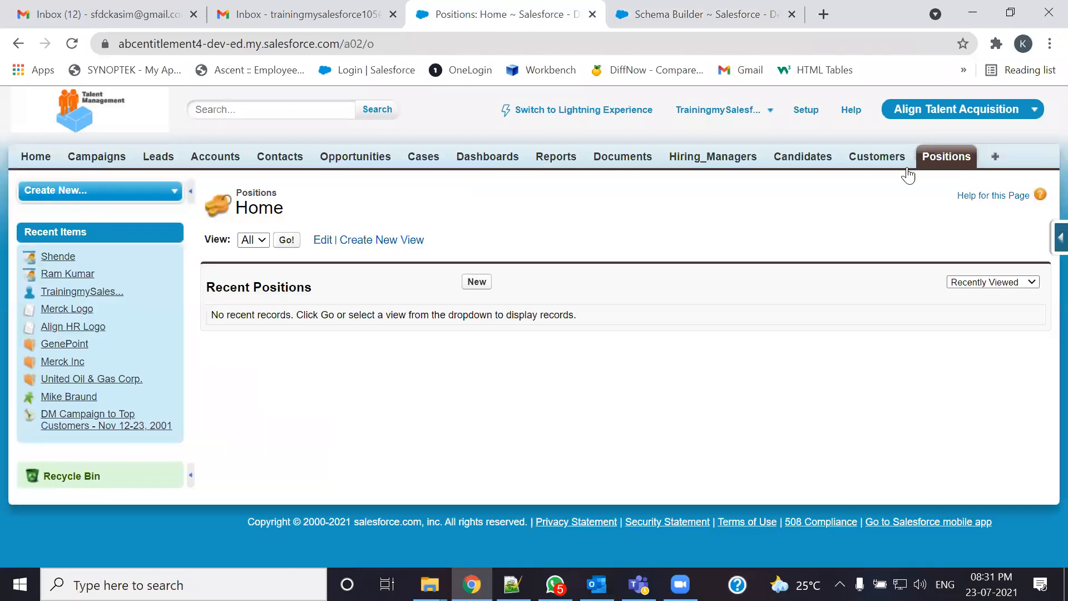
click(482, 283)
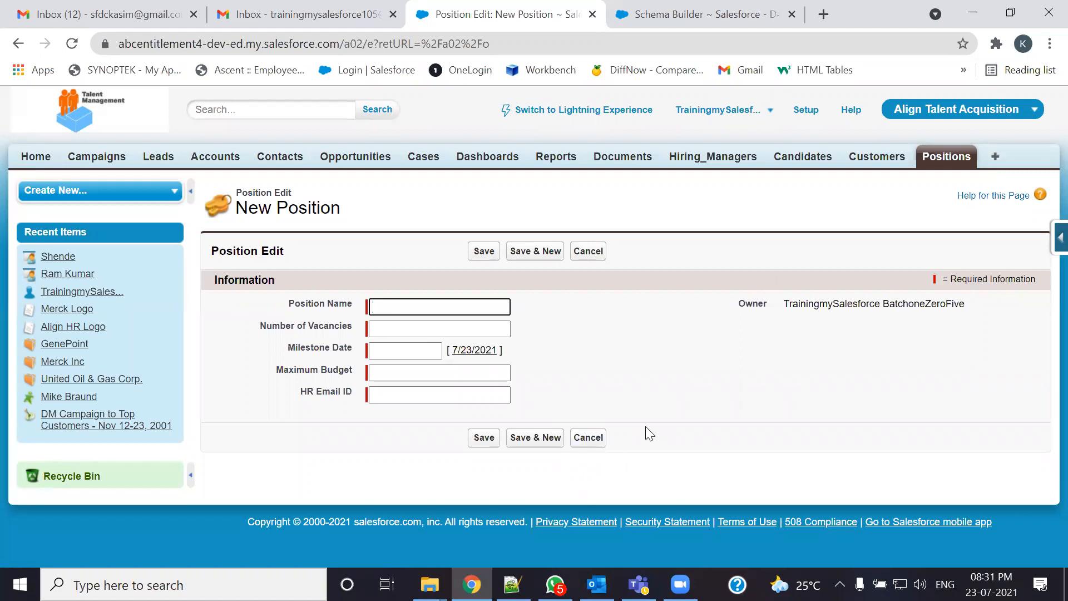
- Switch to the specification file in Notepad++ and review the Candidate object's custom field list, returning to the browser
key(alt+Tab)
scroll(362, 308, up, 10)
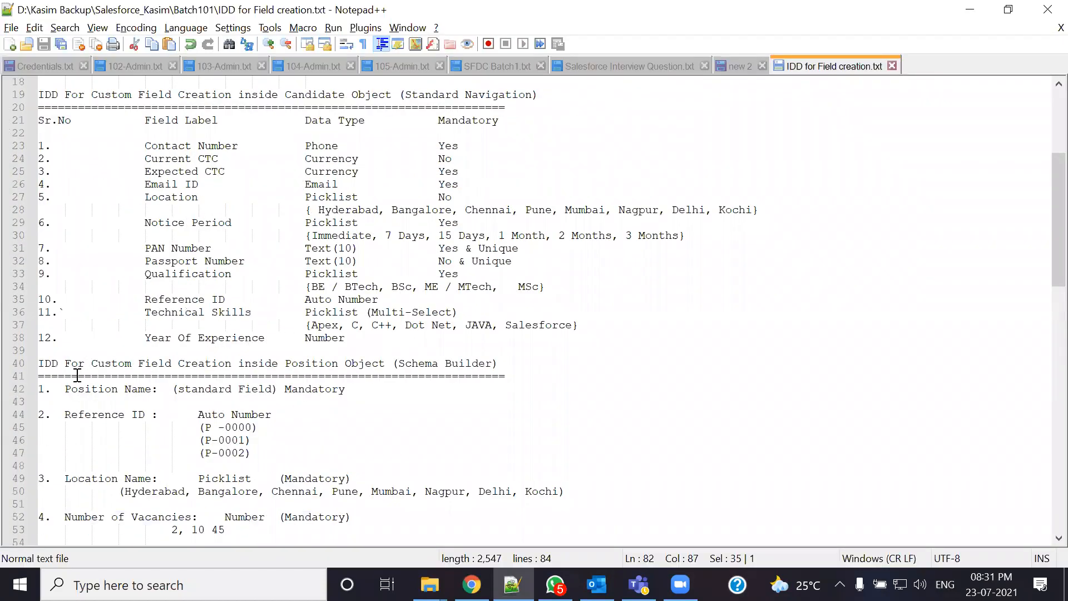
drag(57, 337, 9, 144)
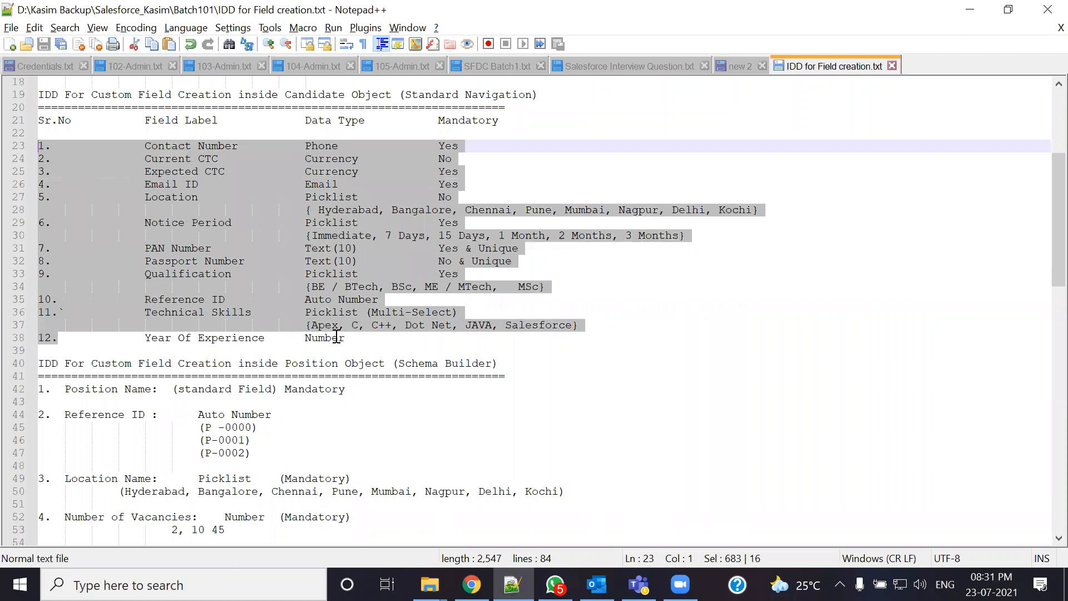
key(alt+Tab)
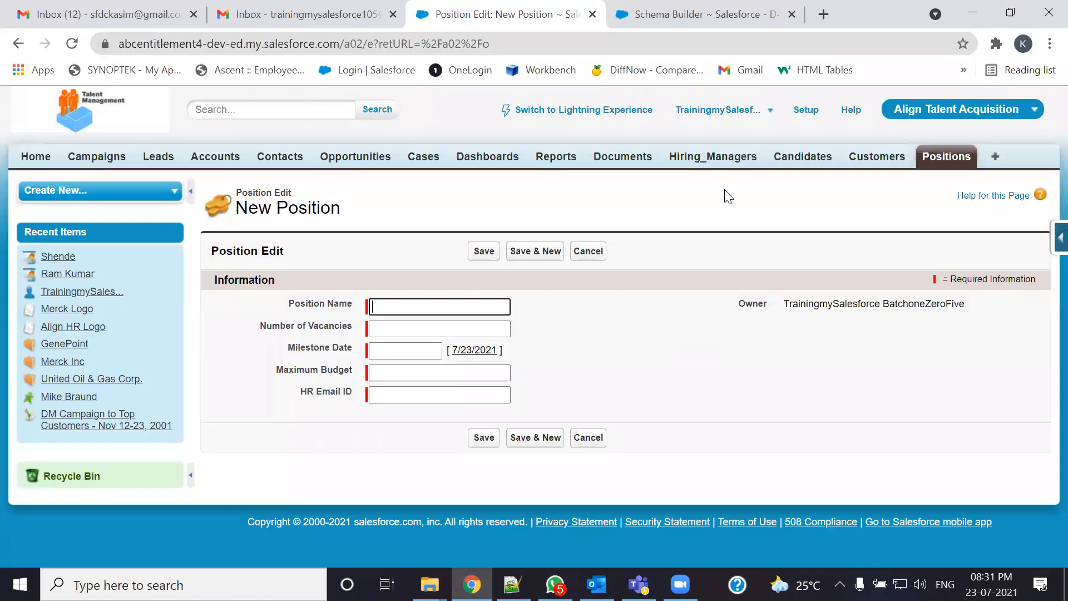
- Open a new Candidate form in a separate browser tab beside the Position form and review its fields through Year Of Experience
middle_click(793, 161)
drag(779, 13, 628, 12)
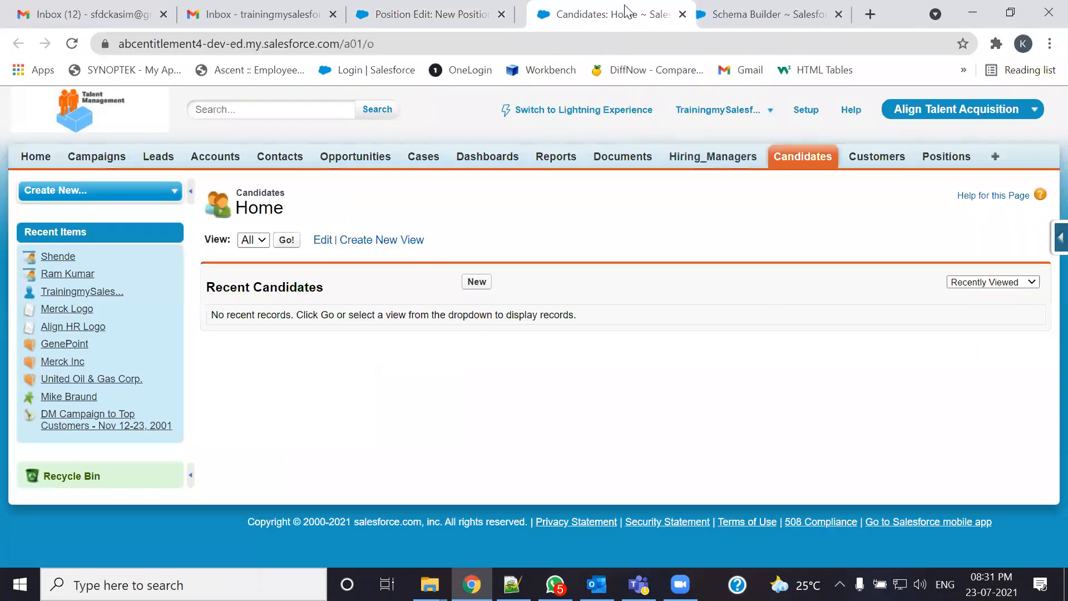
click(477, 282)
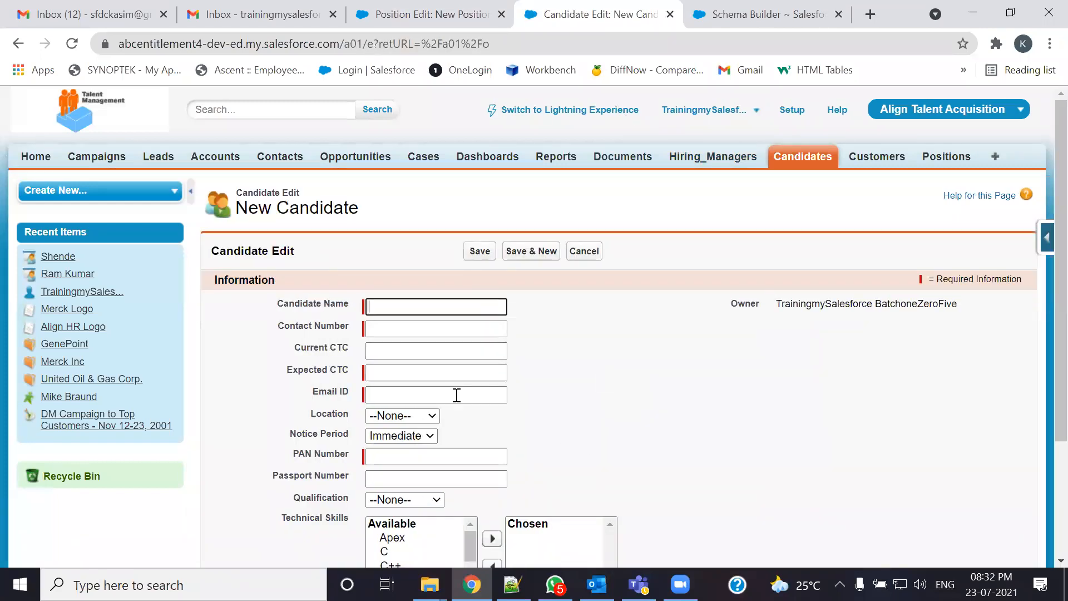
scroll(449, 501, down, 1)
scroll(448, 492, down, 1)
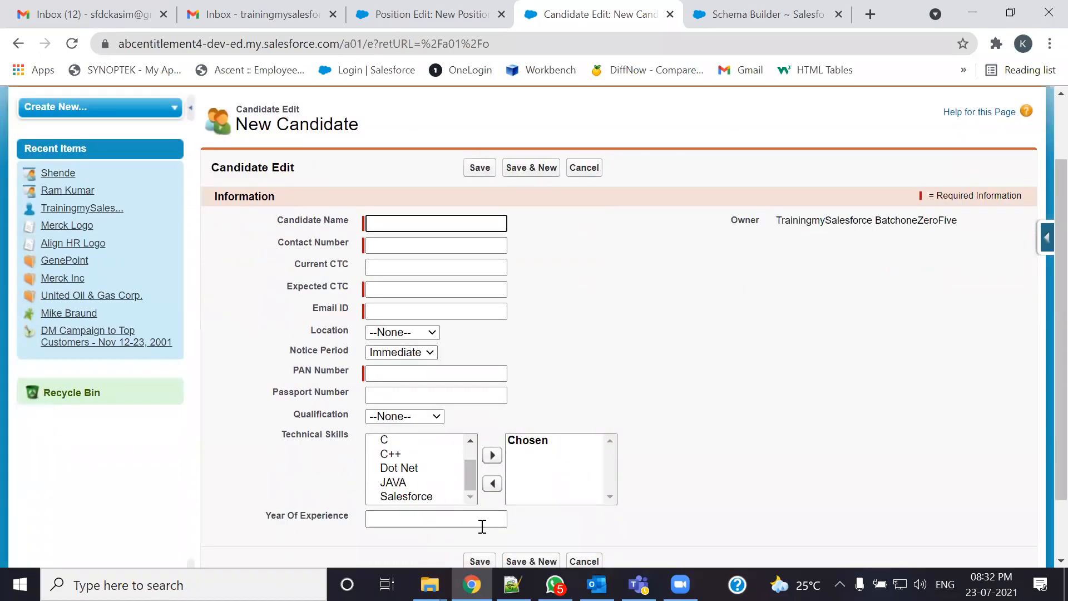
drag(356, 519, 566, 395)
click(645, 351)
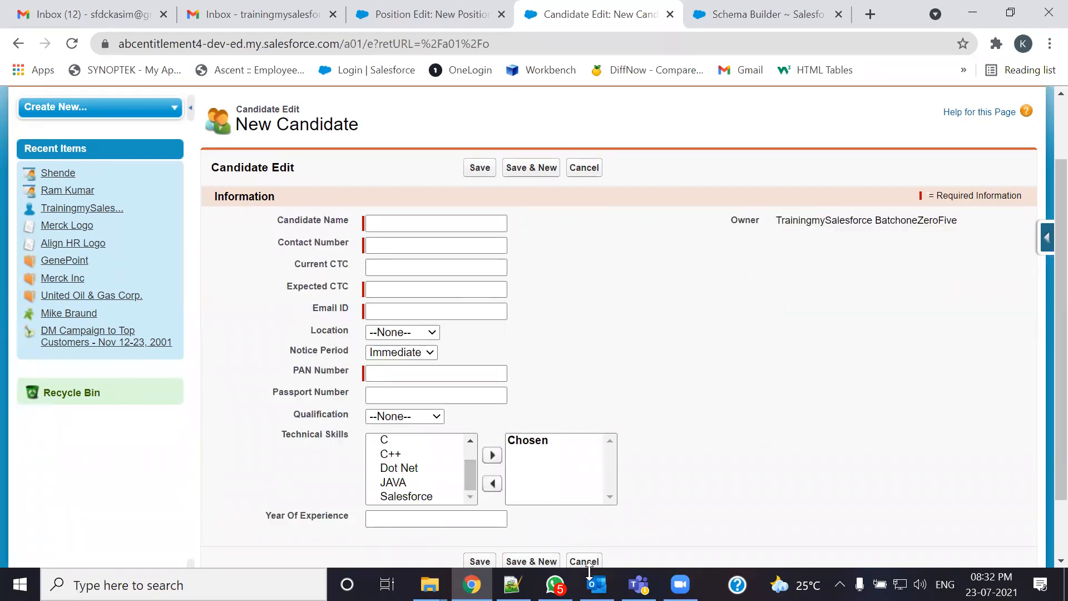
- Examine the required fields on the New Position form, marking them with a temporary red freehand outline and tick
click(440, 26)
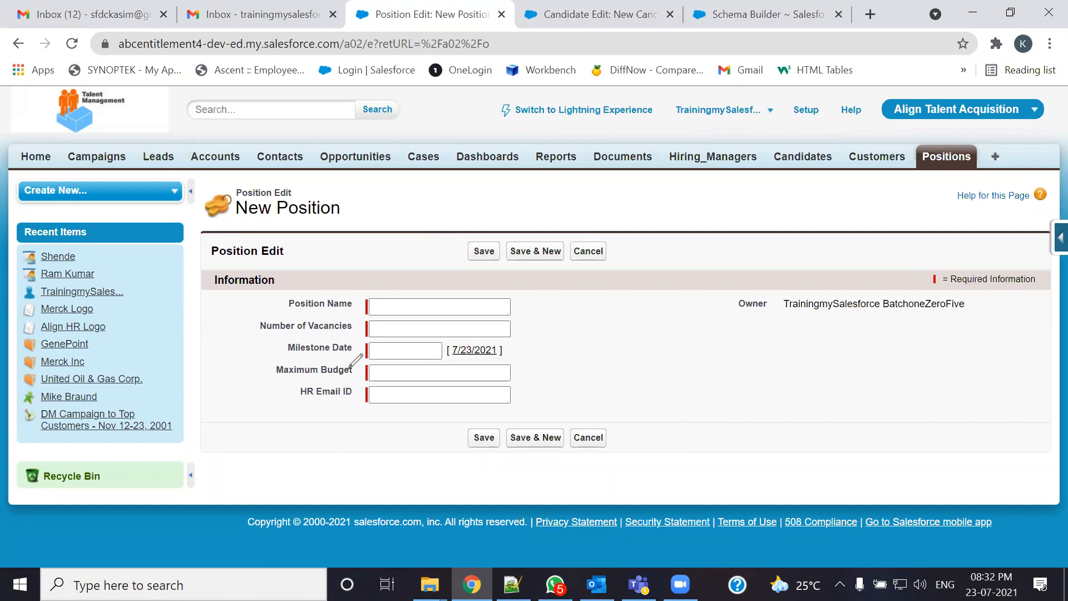
mouse_move(406, 288)
mouse_down()
mouse_move(352, 284)
mouse_move(405, 291)
mouse_up()
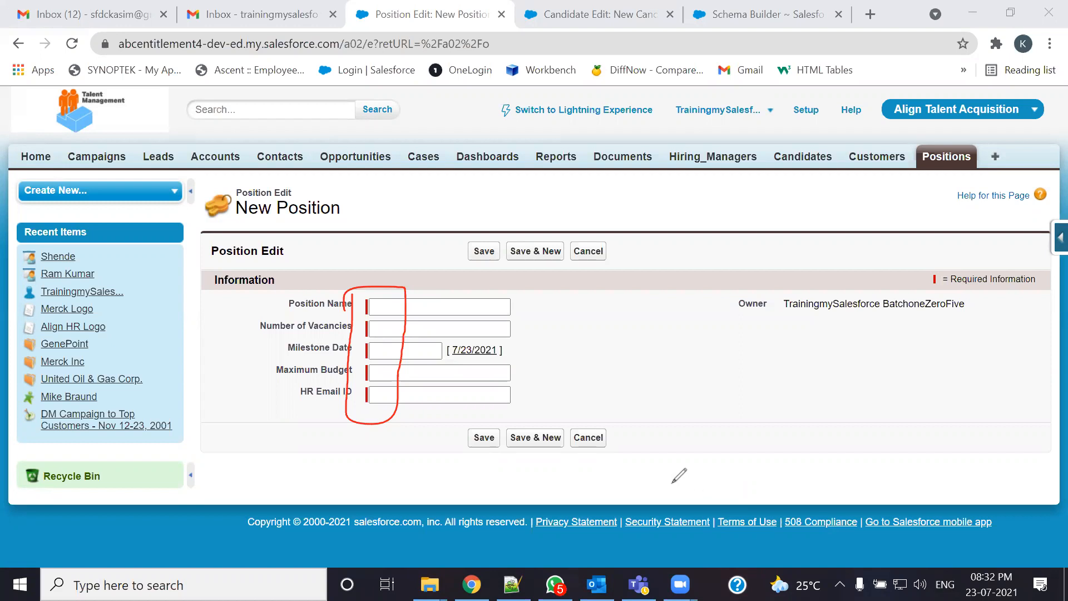
click(367, 291)
drag(394, 284, 410, 255)
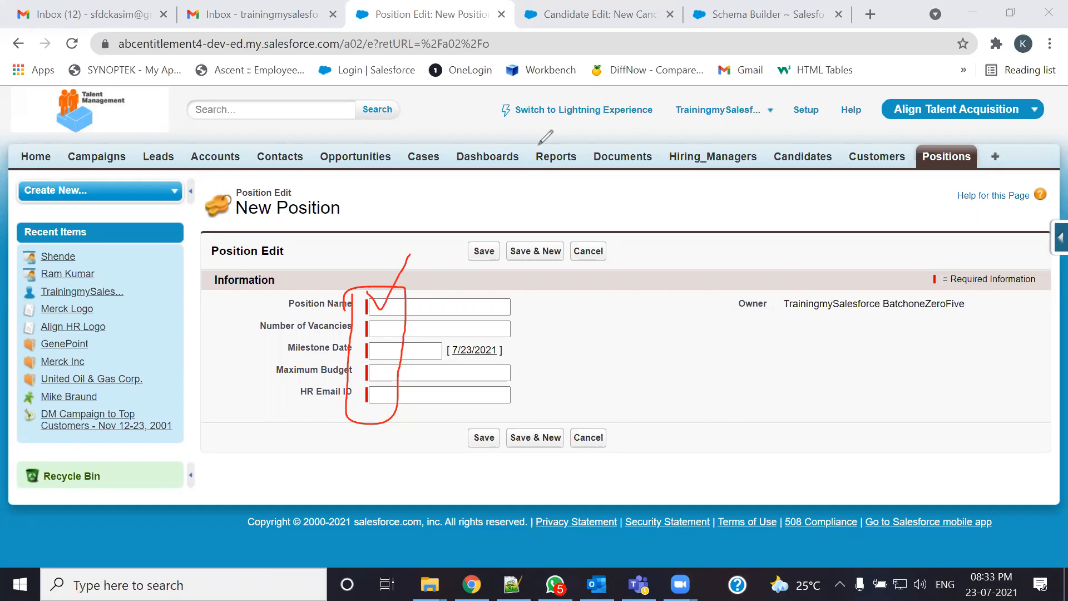
click(683, 149)
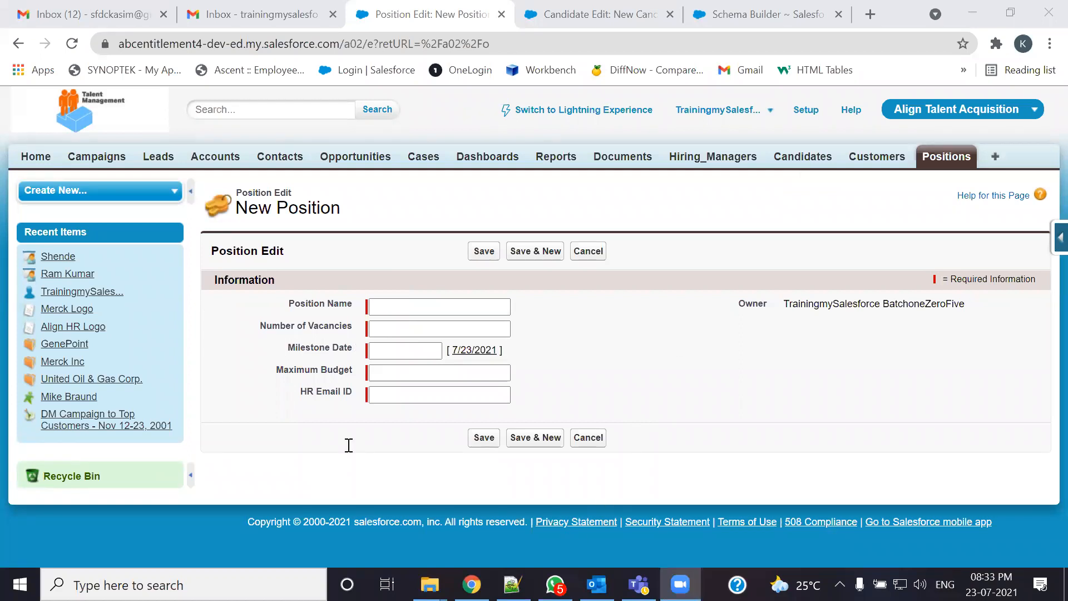
- Switch to the 105-Admin.txt notes in Notepad++ and bookmark the "Page Layout Custmoization" heading on line 1156
key(alt+Tab)
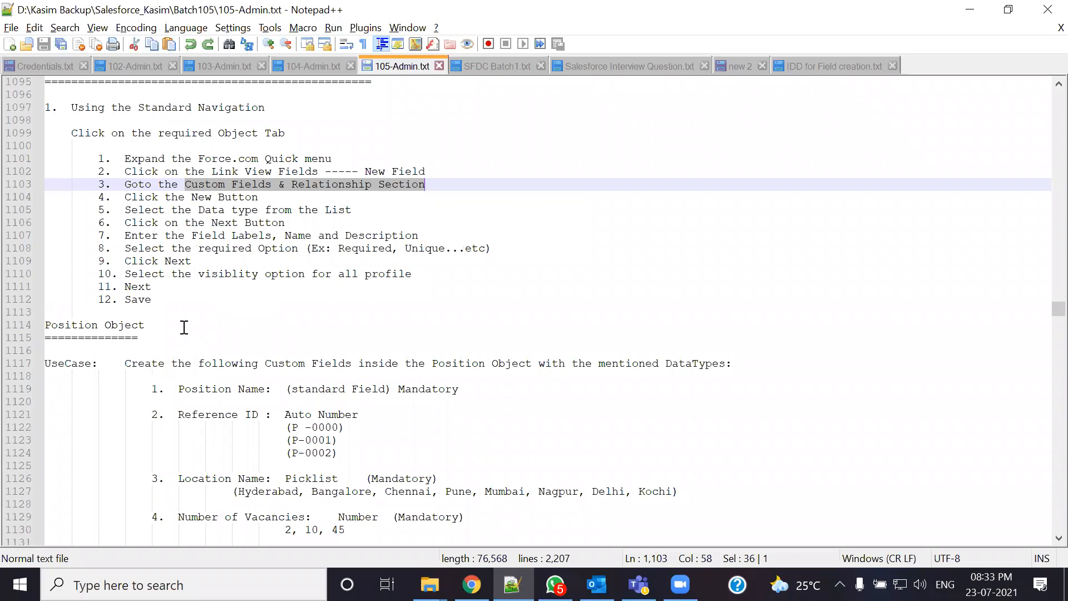
click(170, 305)
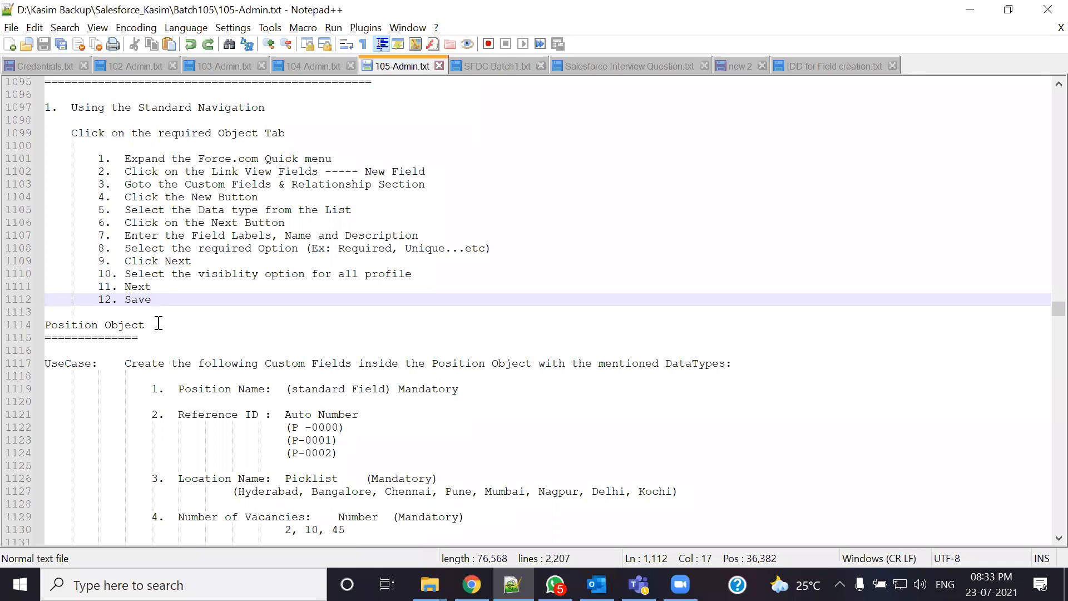
scroll(158, 324, down, 15)
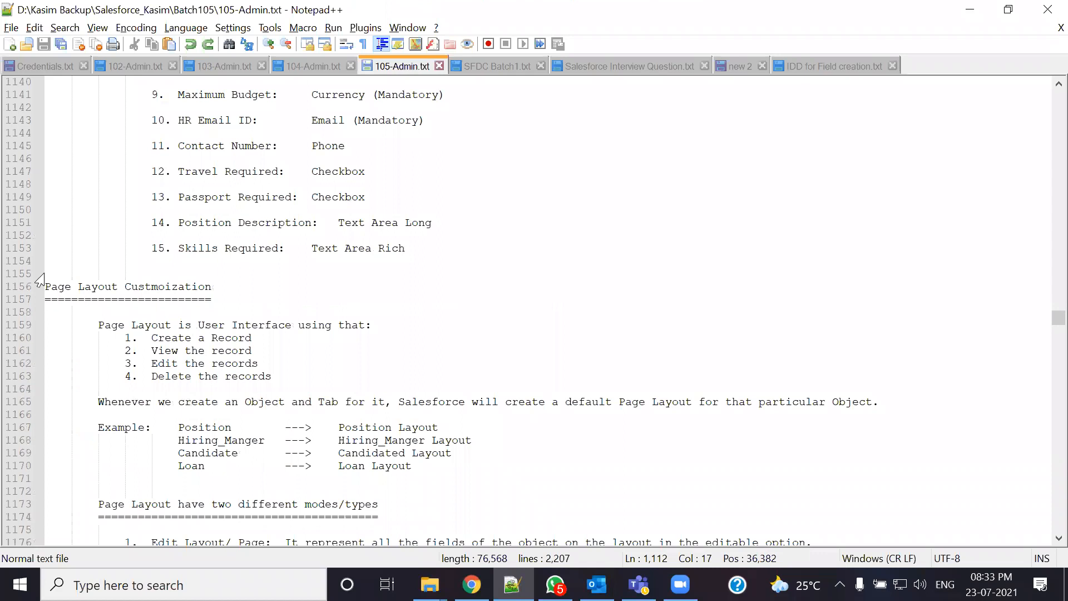
click(35, 287)
click(52, 273)
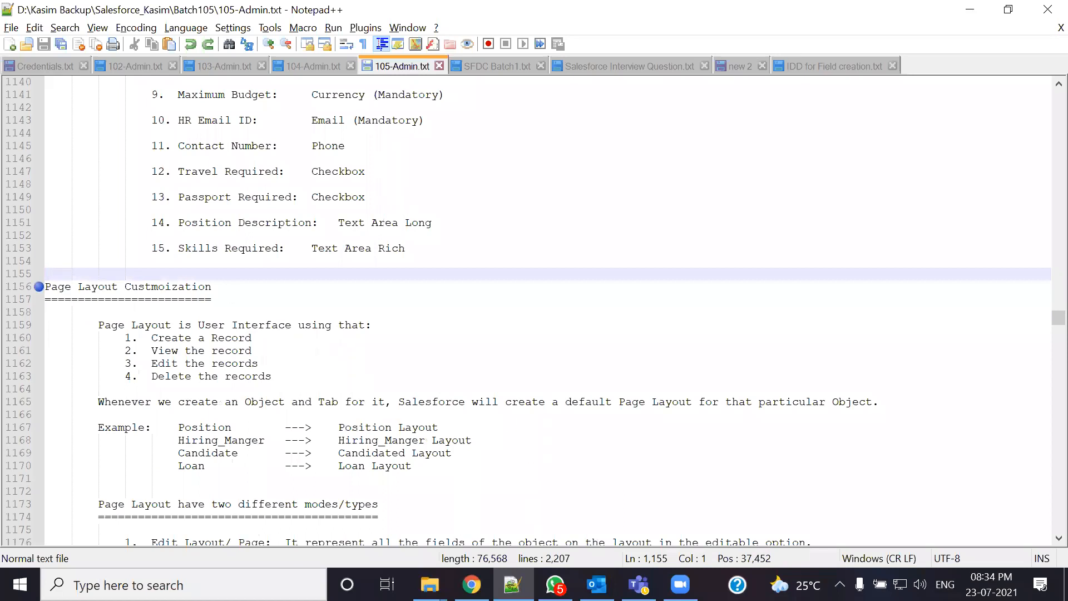
- Switch to the browser, close the Schema Builder tab and open a new Account form in a separate tab
key(alt+Tab)
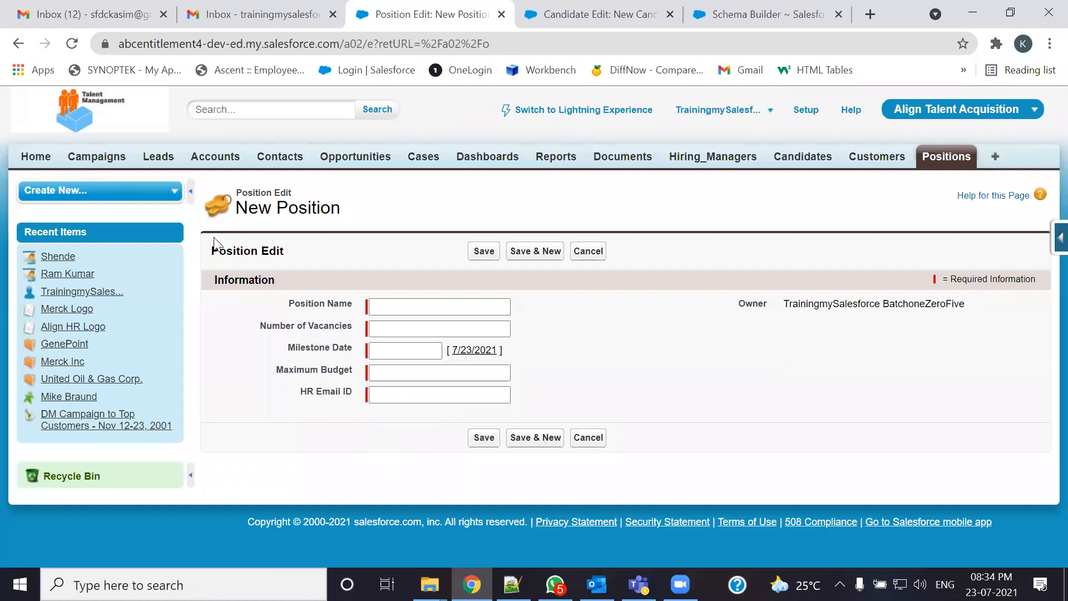
middle_click(219, 158)
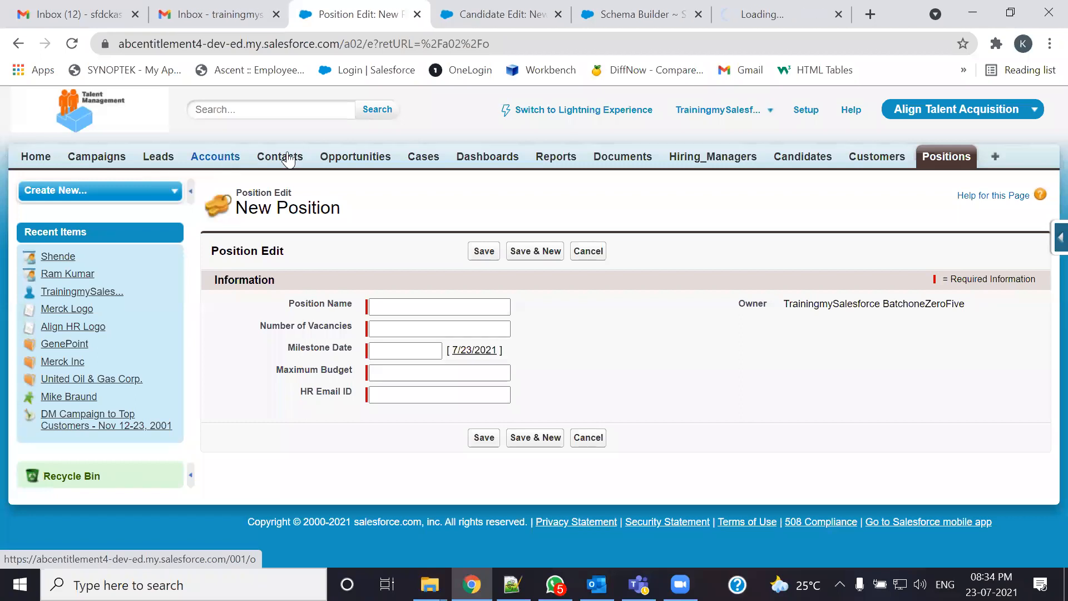
click(699, 14)
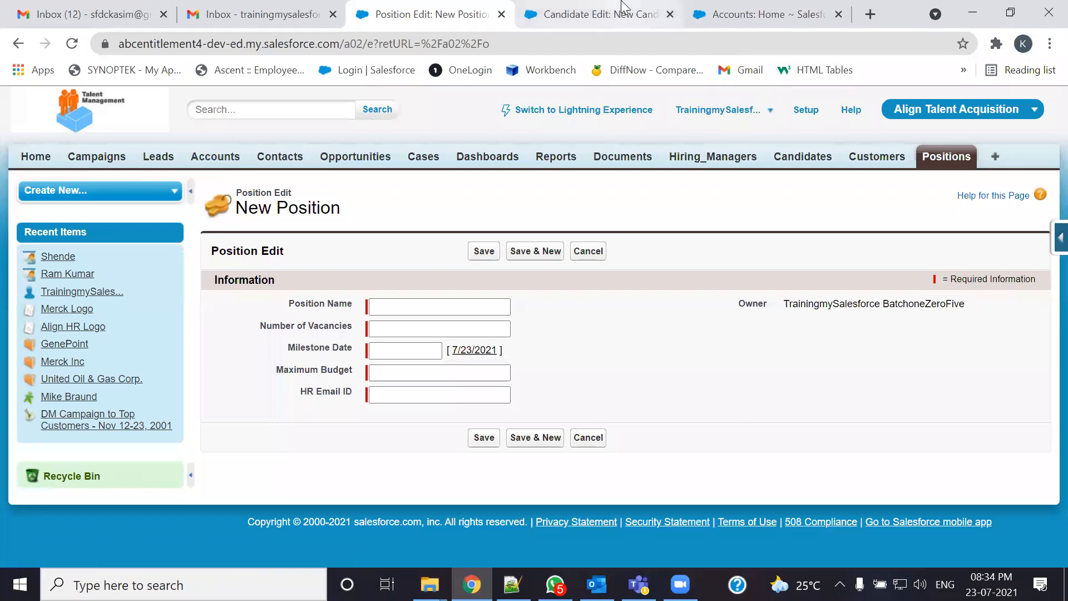
click(746, 14)
click(473, 281)
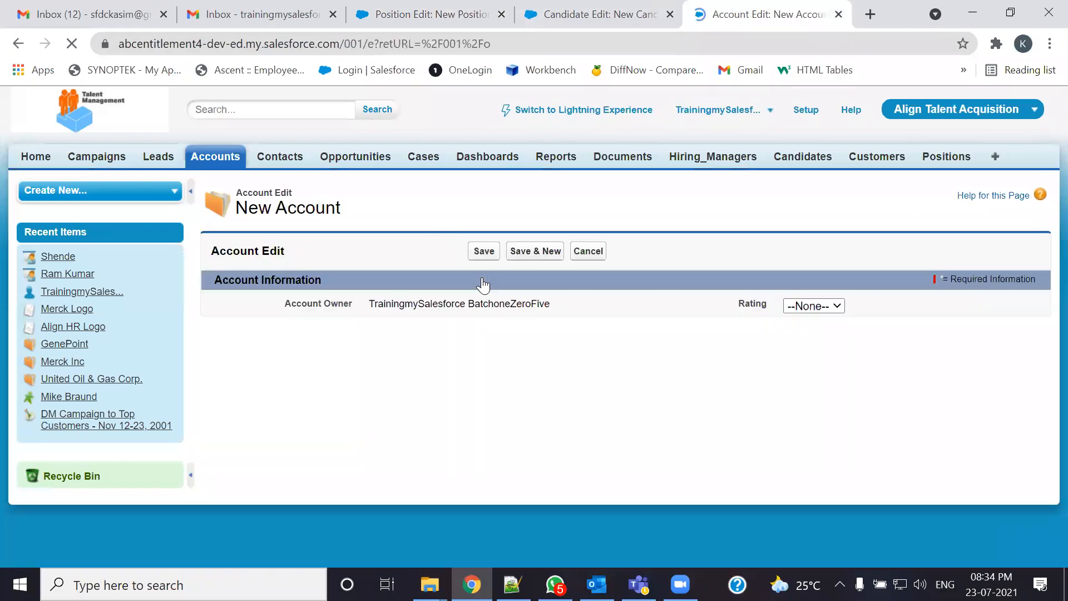
- Examine the New Account form's Account Information, Address Information, Additional Information and Description Information sections
scroll(483, 284, down, 1)
scroll(483, 284, down, 1)
scroll(527, 288, up, 3)
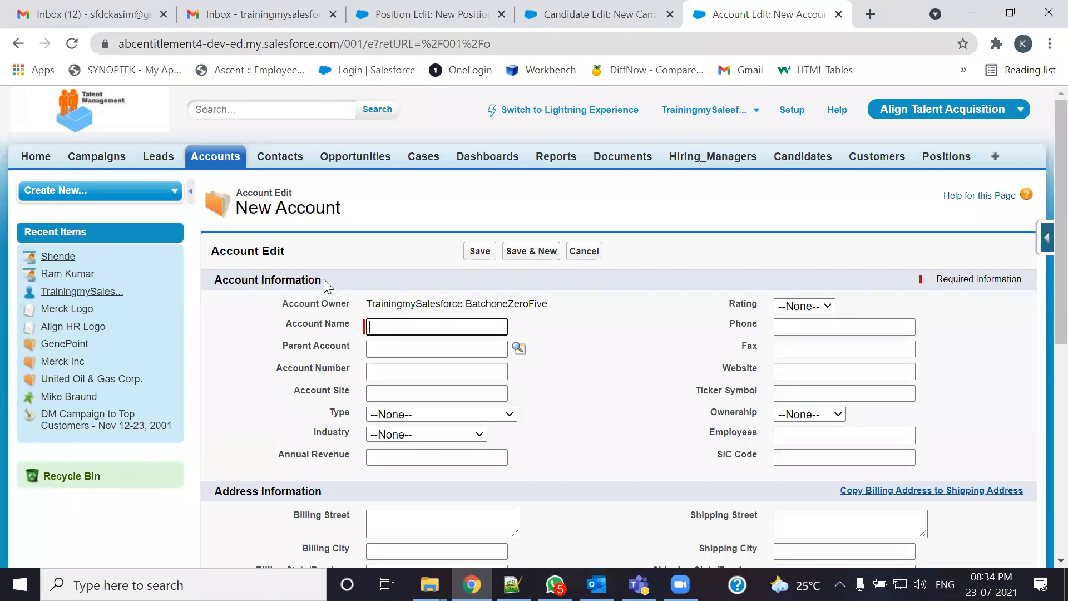
drag(327, 278, 215, 280)
scroll(301, 329, down, 3)
drag(327, 325, 209, 329)
scroll(205, 329, down, 3)
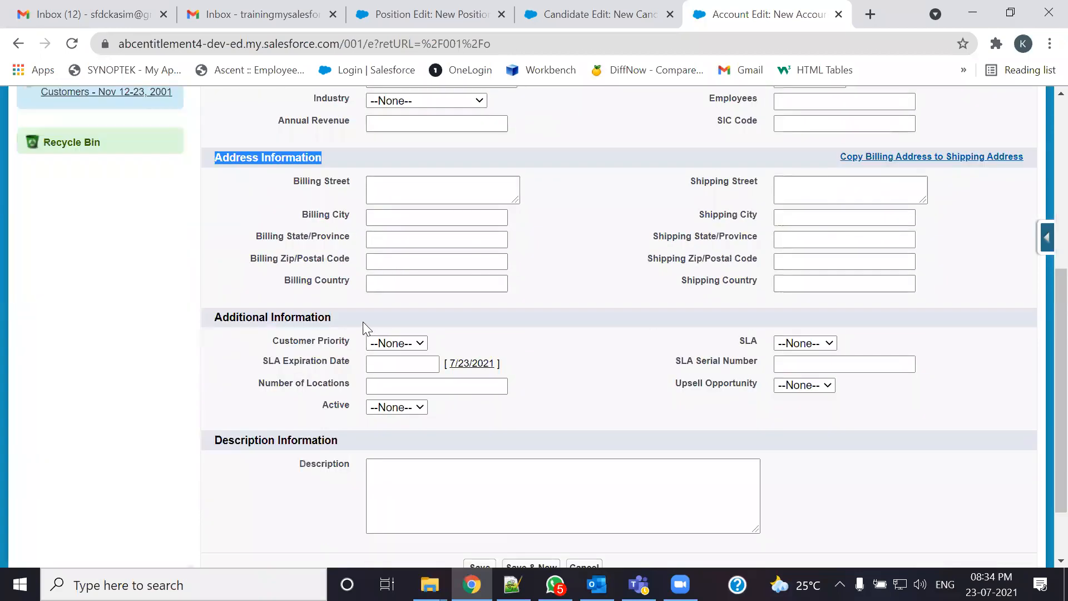
drag(362, 322, 207, 322)
drag(337, 441, 201, 440)
scroll(202, 439, up, 5)
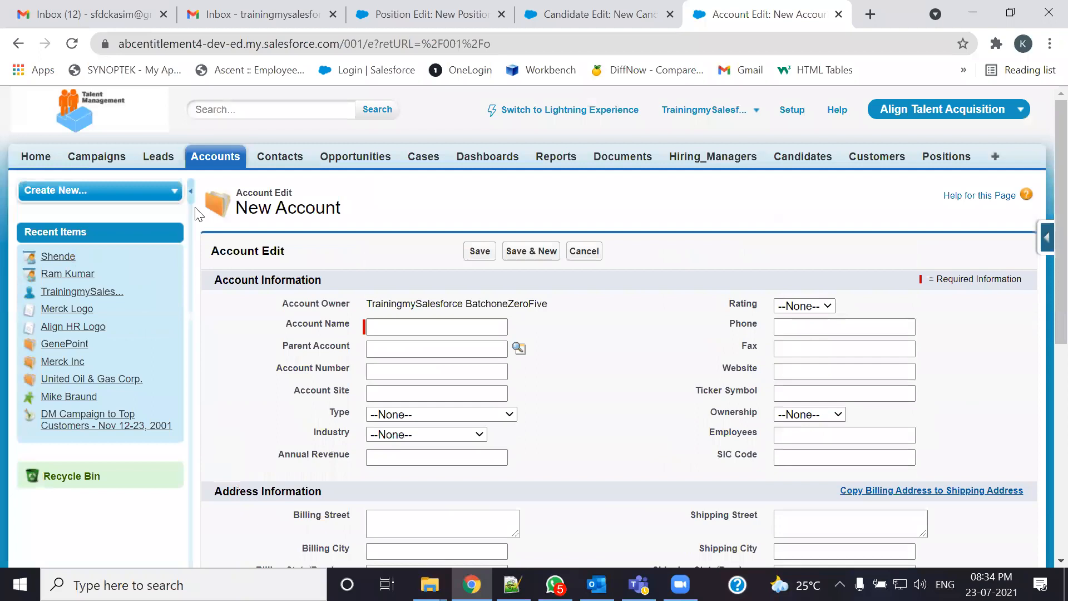
- Open a new Contact form and review its sections down to Description Information
click(280, 157)
click(472, 281)
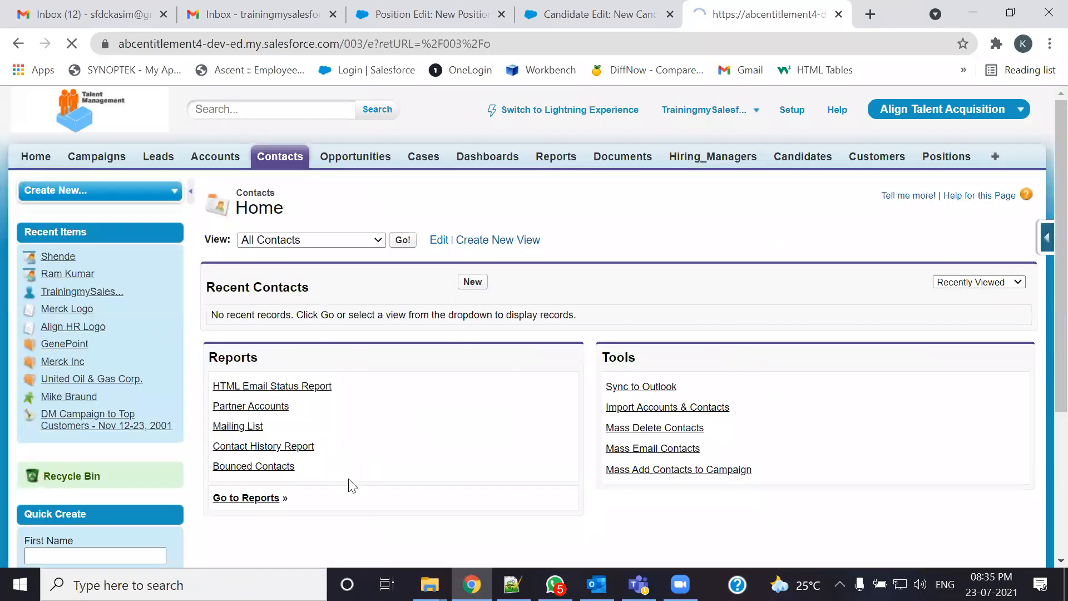
scroll(648, 418, down, 3)
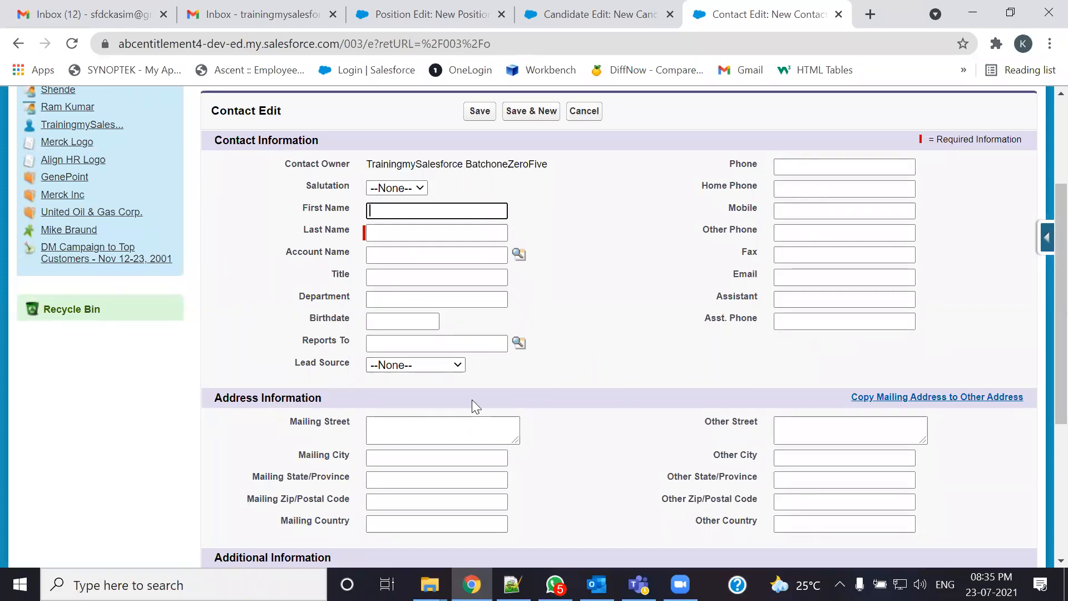
scroll(472, 400, down, 3)
scroll(471, 399, down, 2)
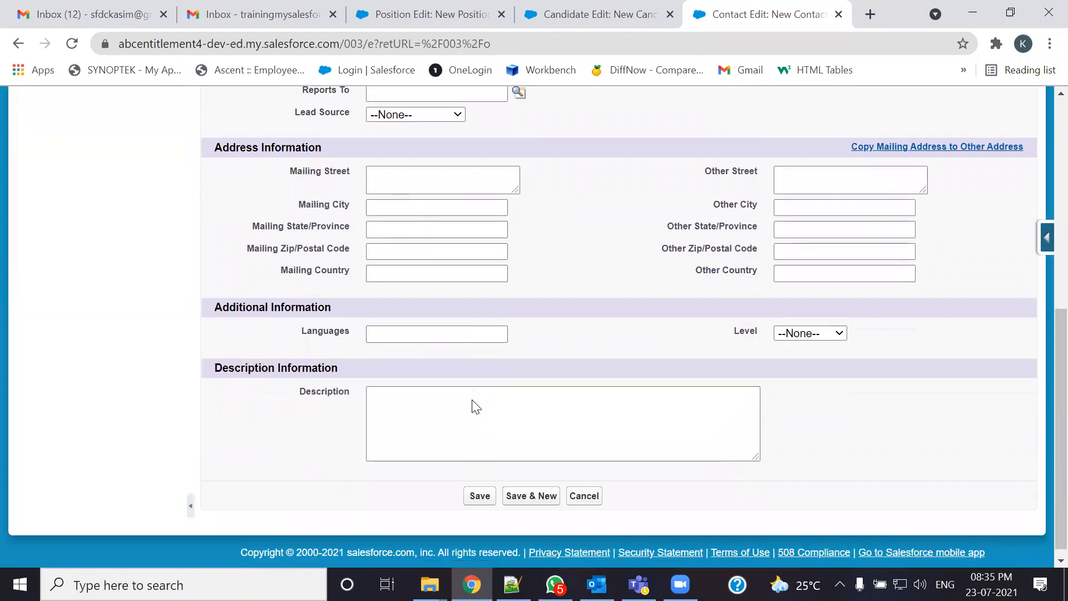
- Compare the sections and field arrangement of the New Position, New Candidate and New Contact forms
click(453, 11)
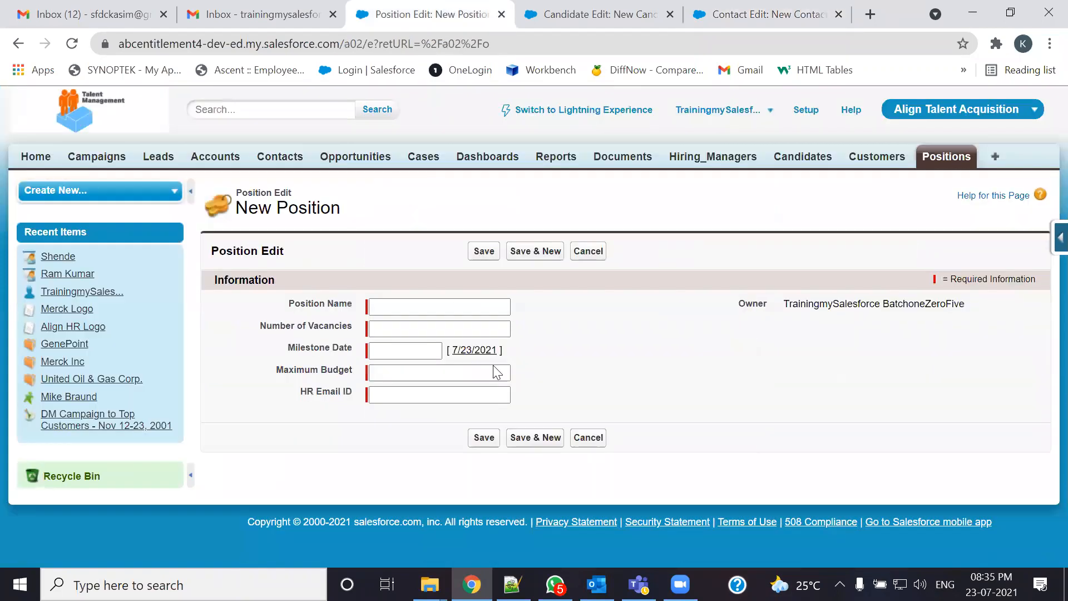
click(605, 9)
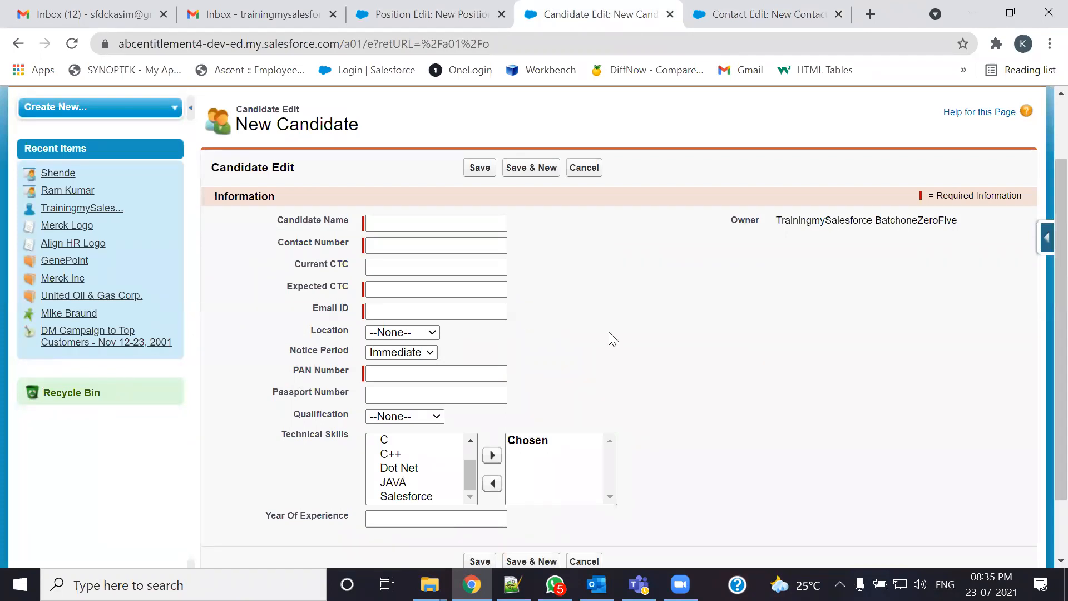
scroll(611, 337, down, 2)
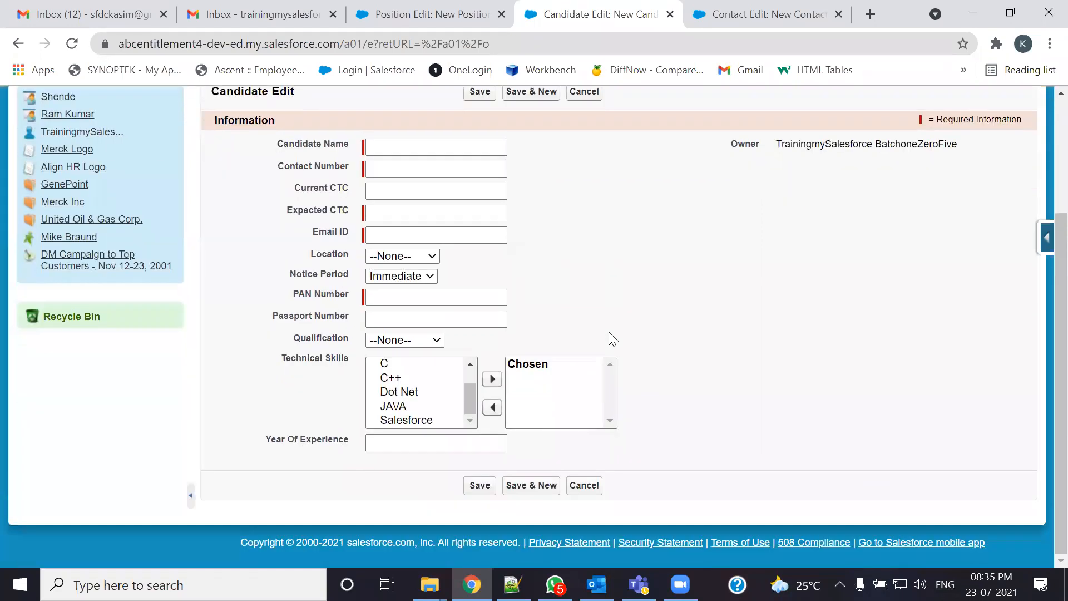
scroll(609, 336, up, 3)
click(433, 14)
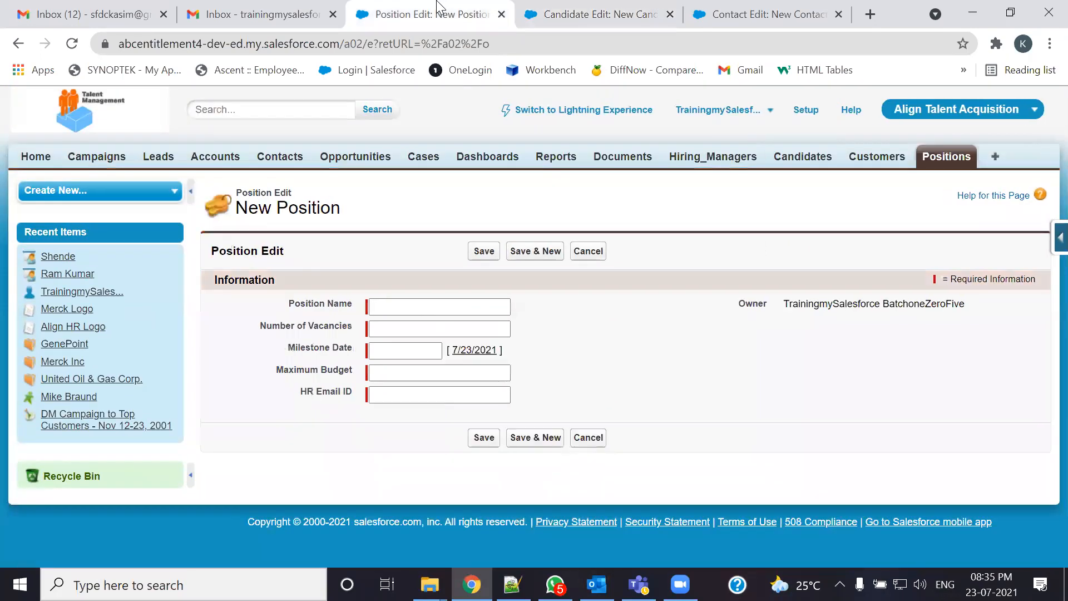
click(768, 14)
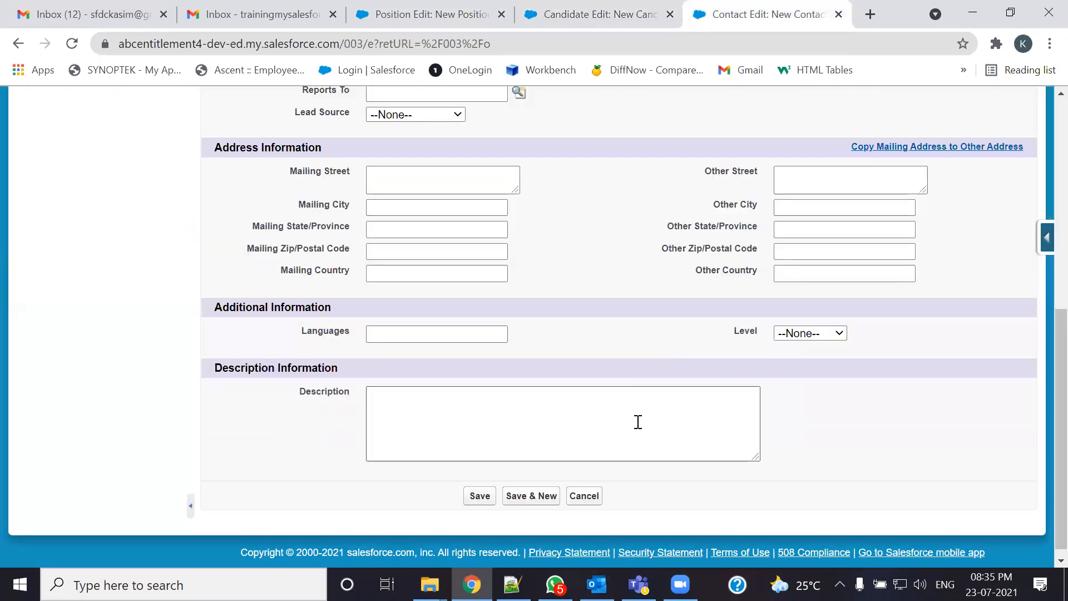
scroll(637, 422, up, 5)
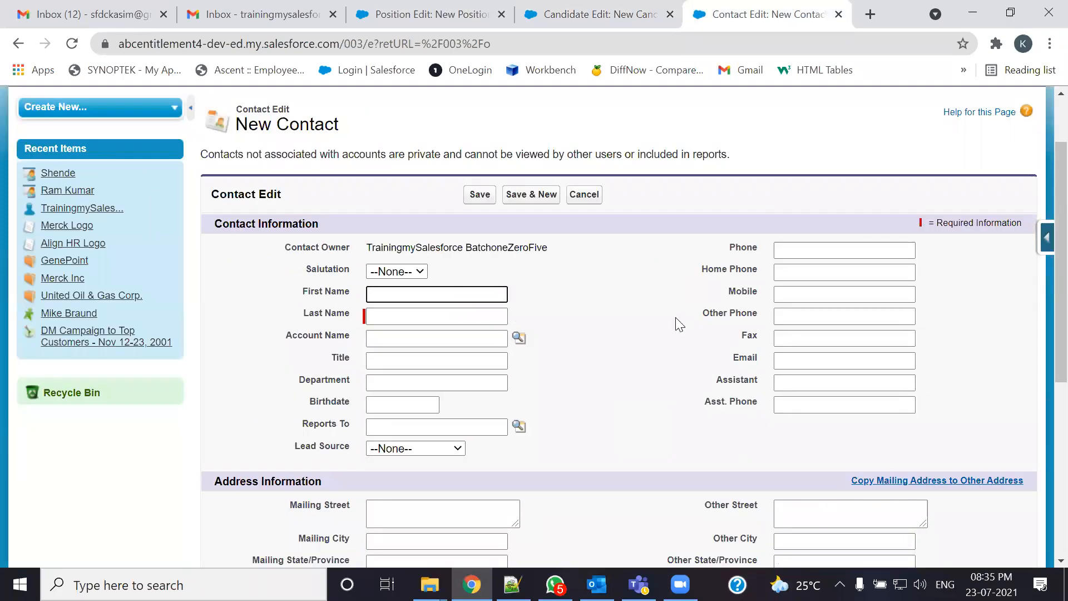
click(478, 14)
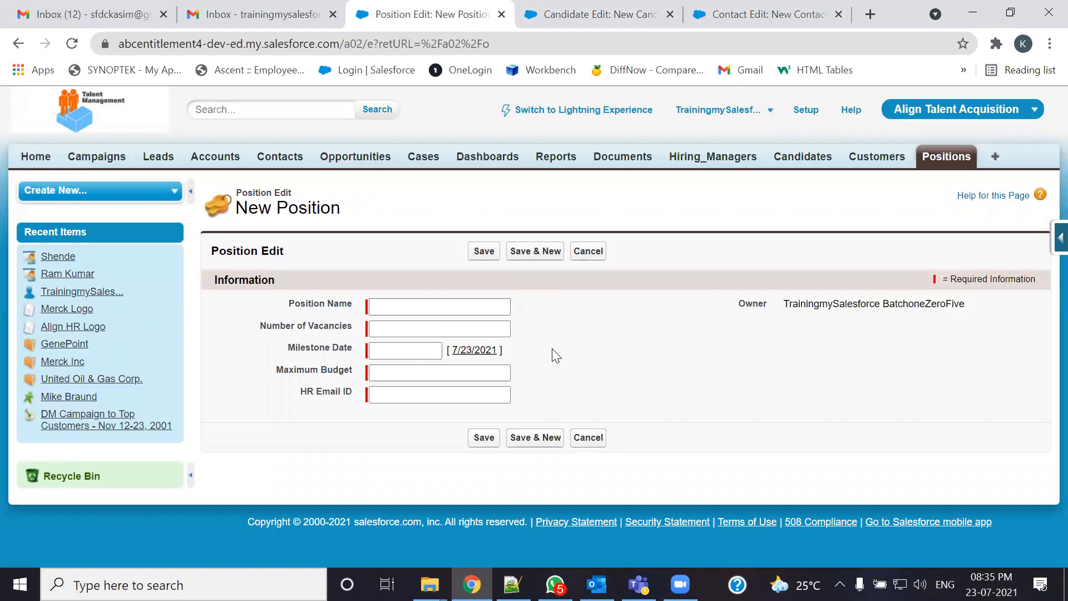
click(598, 14)
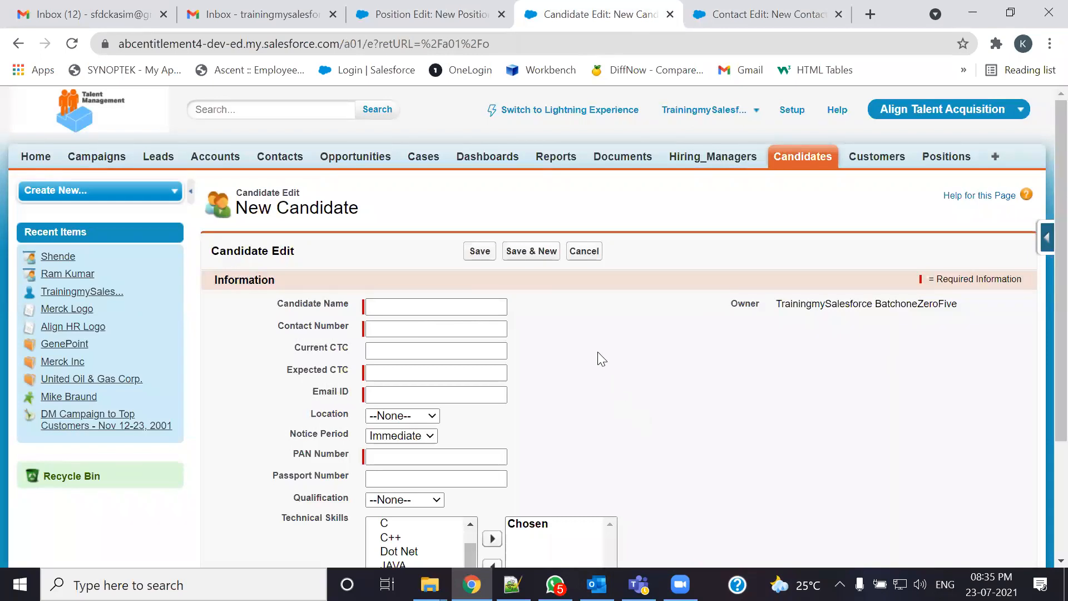
scroll(604, 390, down, 2)
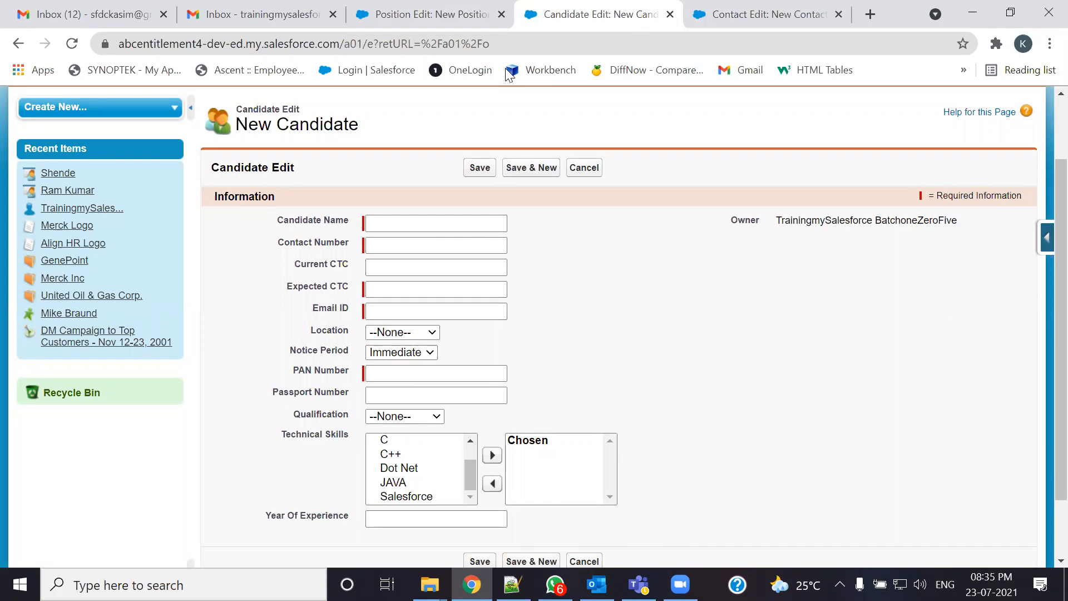
- Check the interview question about making fields required in Notepad++, and return to the New Candidate form to examine the Qualification picklist
key(alt+Tab)
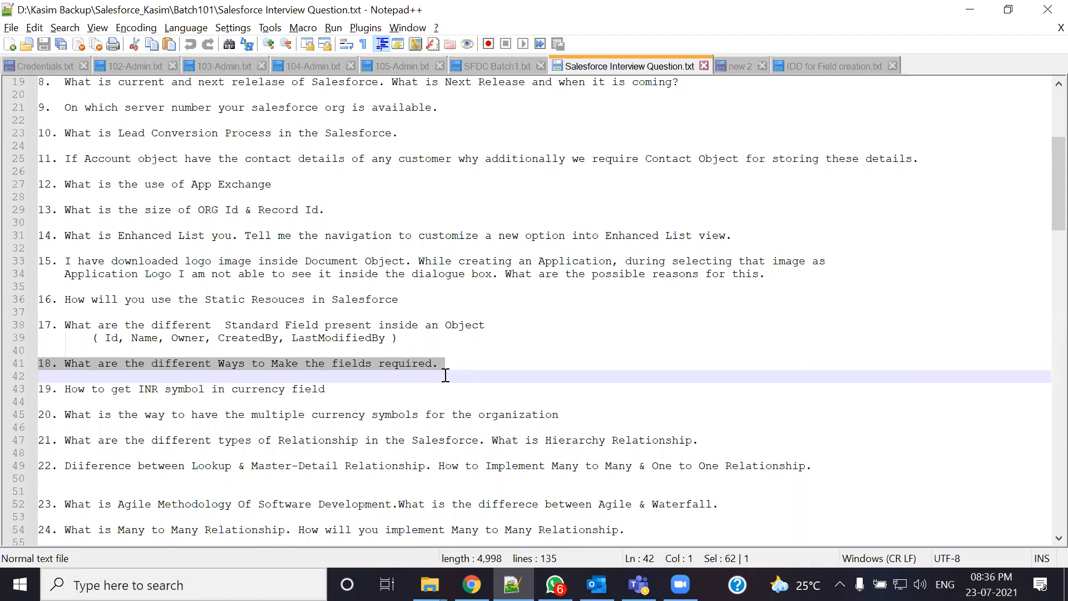
key(alt+Tab)
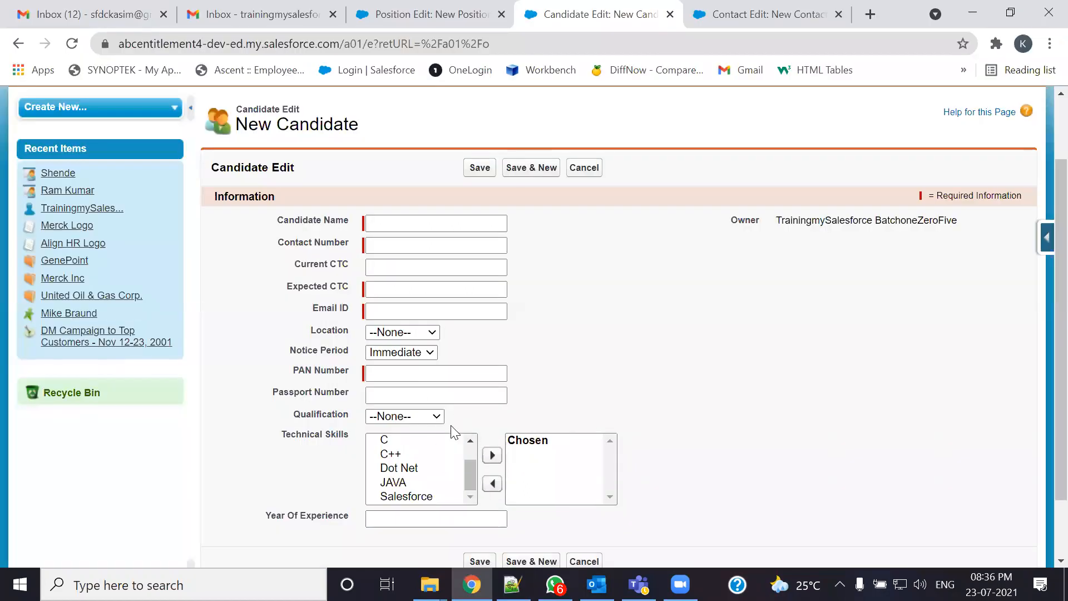
click(437, 417)
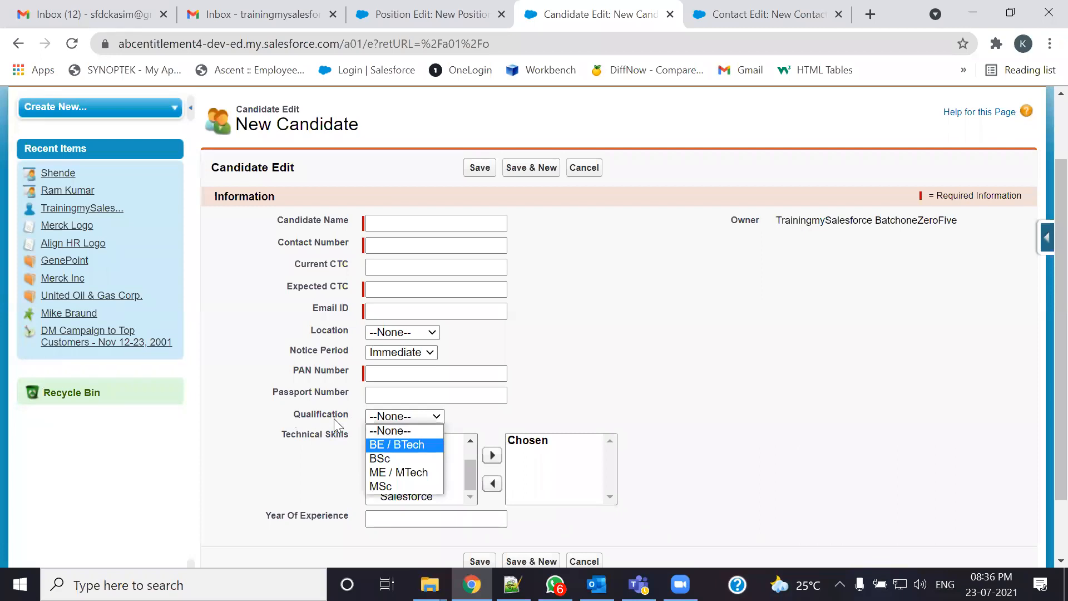
key(Up)
key(Up)
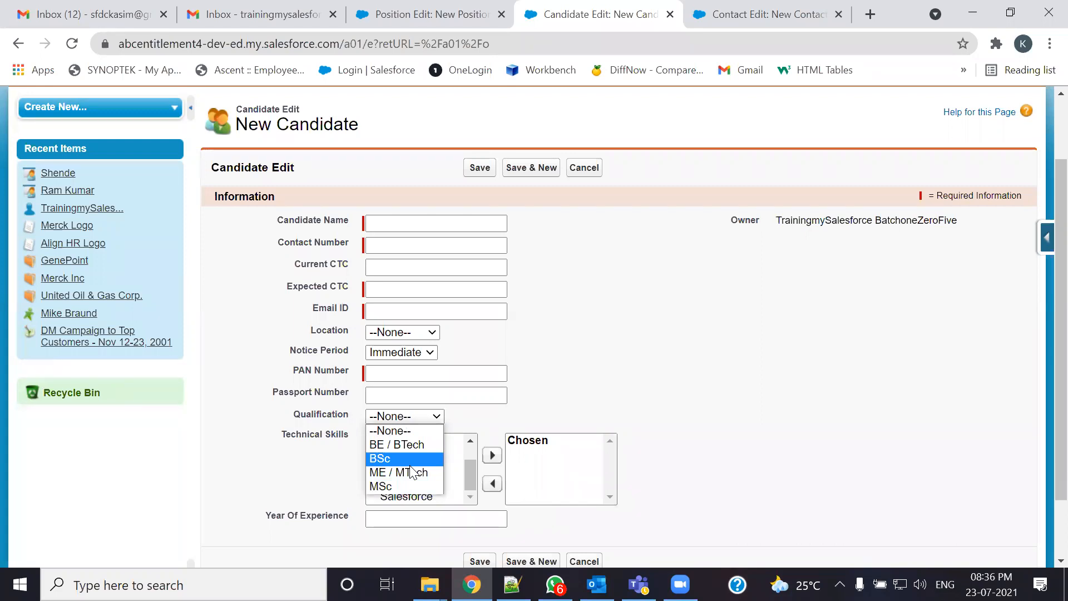
drag(293, 414, 351, 418)
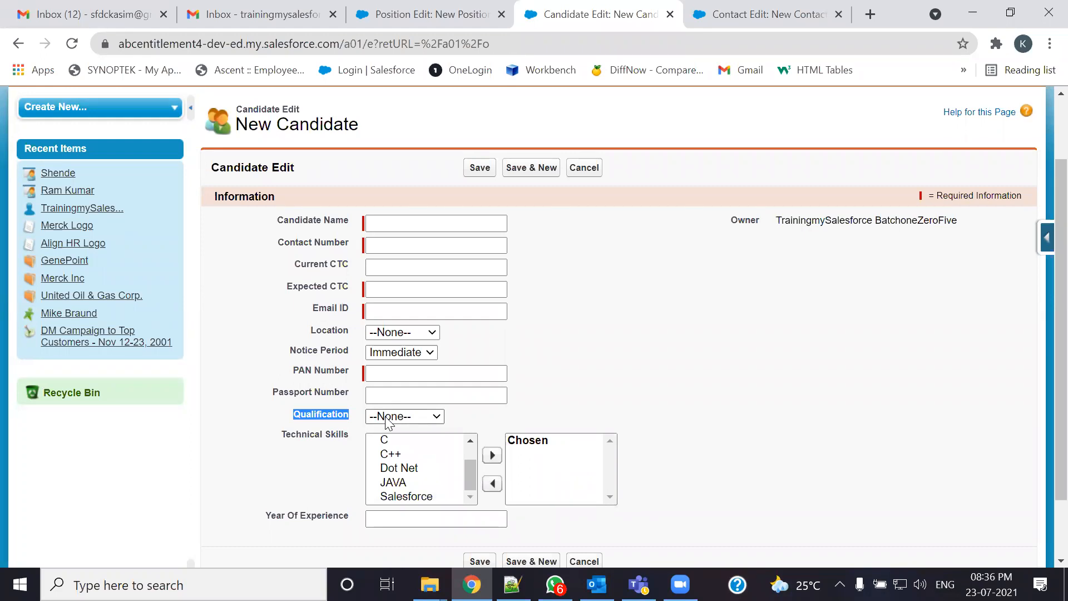
click(345, 419)
double_click(316, 414)
- Switch to the 105-Admin.txt notes in Notepad++ and find the "What can be done using Page Layout Custmoization" list
key(alt+Tab)
scroll(395, 334, down, 5)
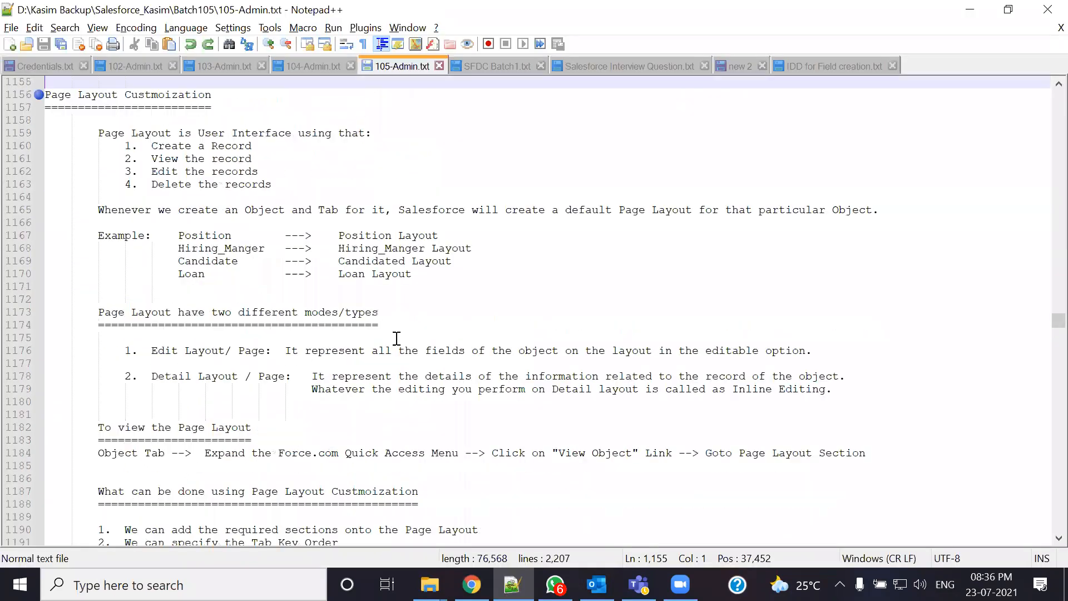
scroll(397, 338, down, 7)
drag(516, 401, 78, 251)
click(364, 425)
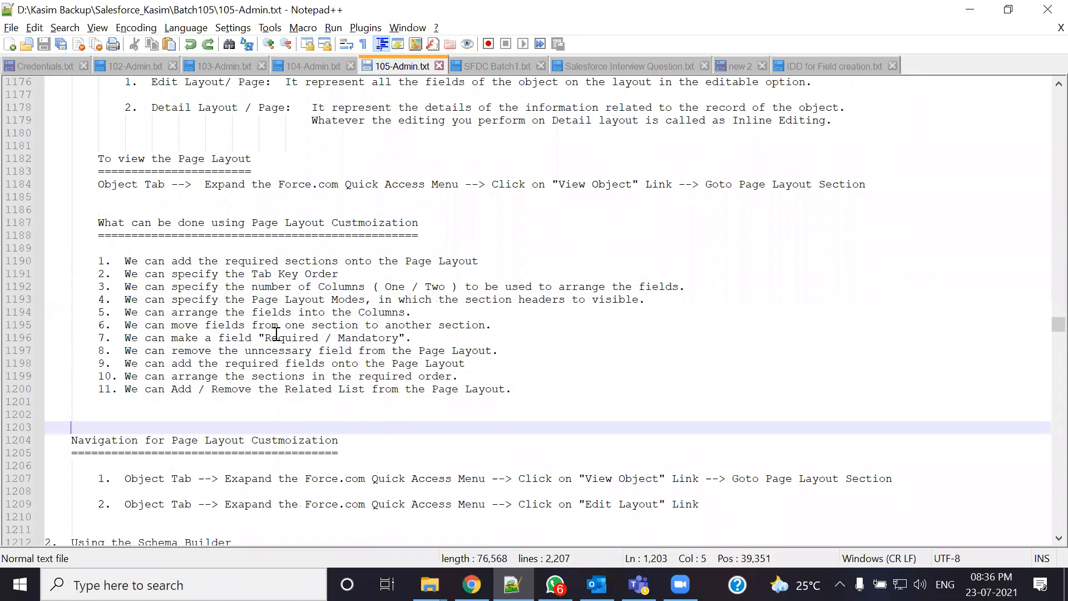
- Read through the 11 page layout customization capabilities, highlighting the key phrases, the whole list and its heading
drag(219, 260, 325, 255)
drag(254, 274, 332, 278)
drag(185, 286, 452, 287)
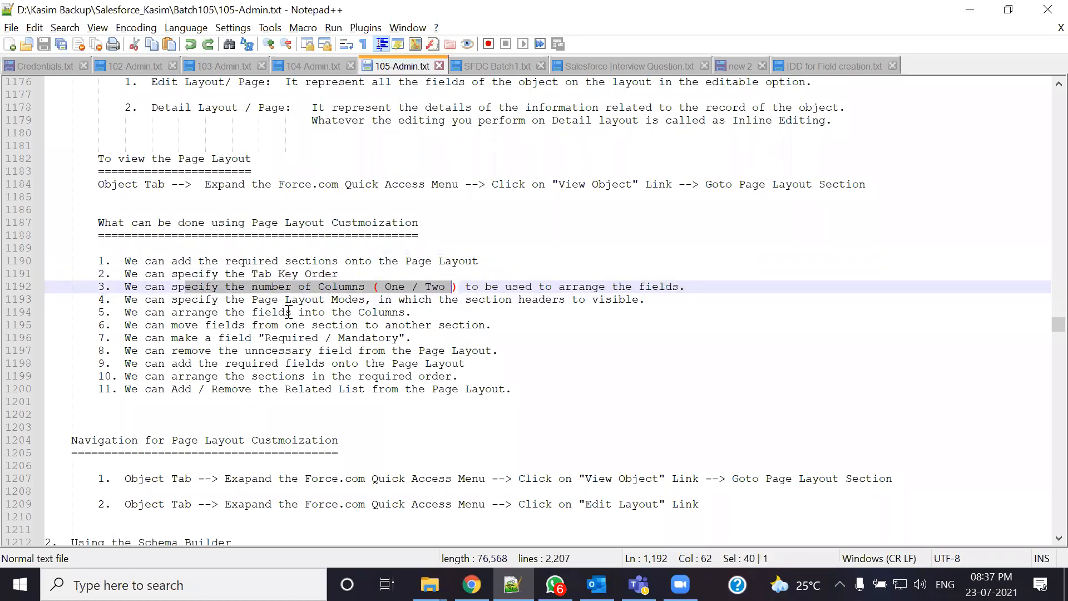
drag(259, 301, 358, 301)
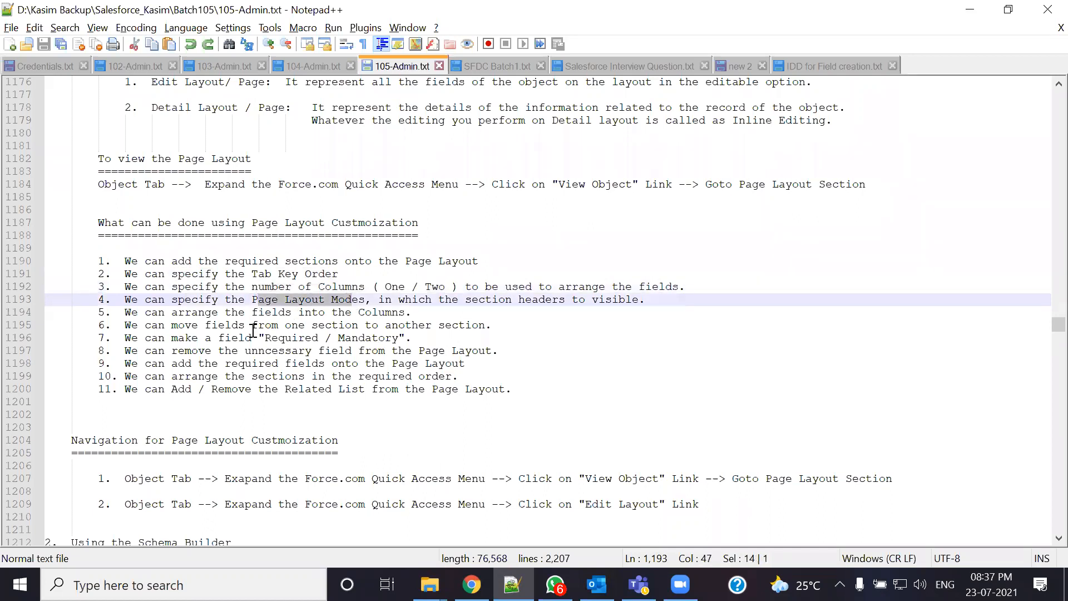
drag(229, 313, 404, 313)
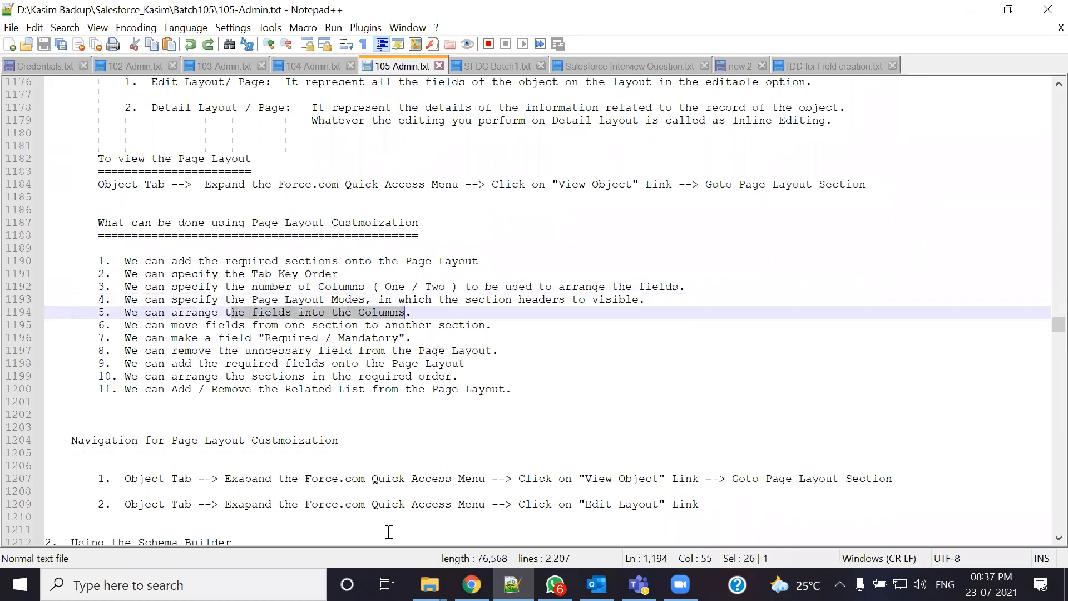
drag(205, 325, 346, 325)
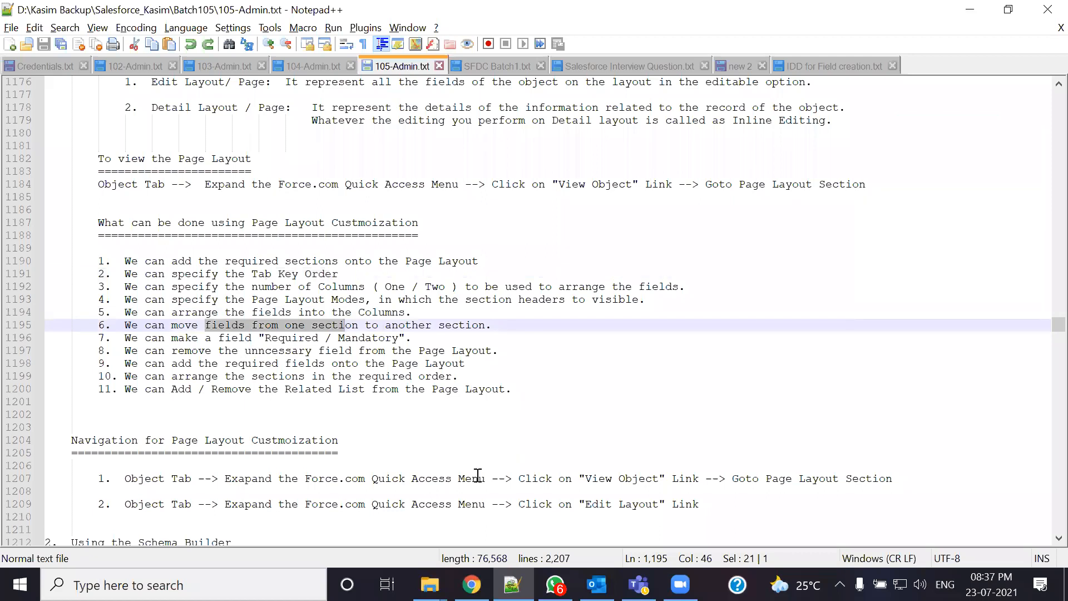
drag(261, 337, 415, 337)
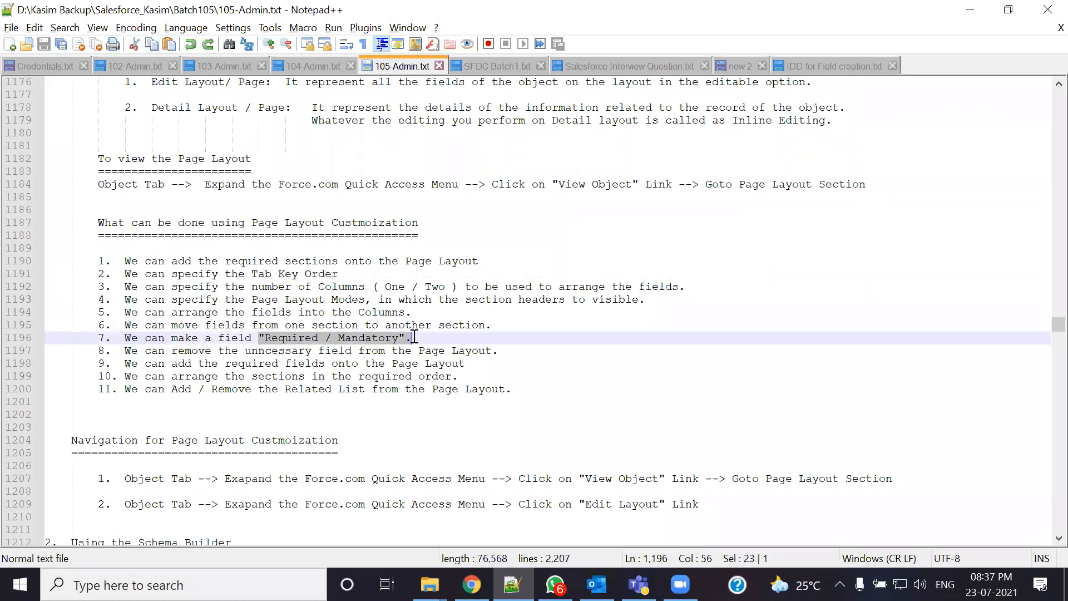
drag(172, 351, 369, 364)
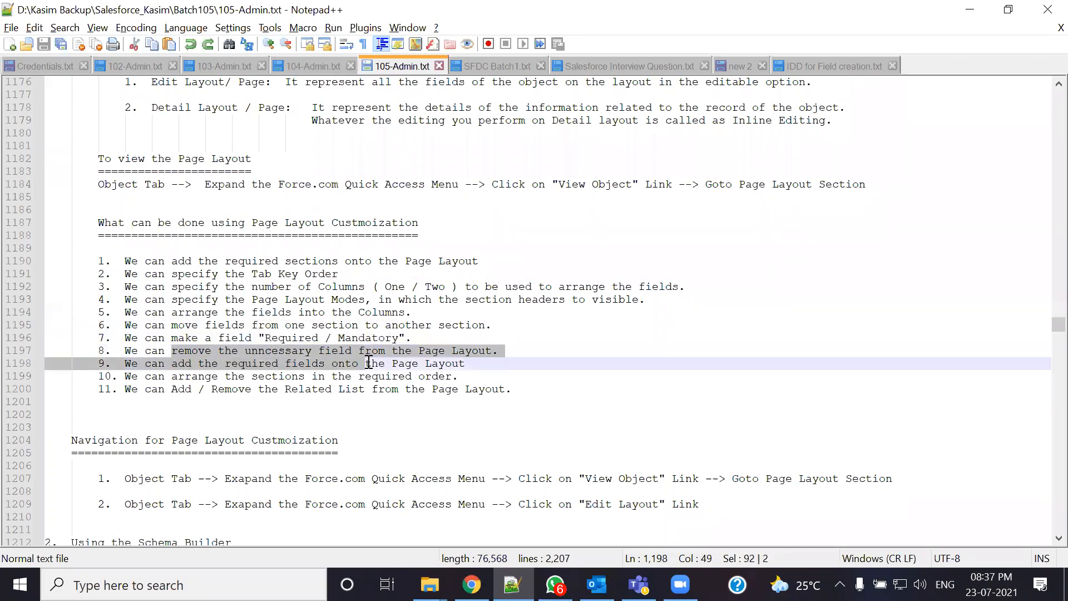
click(204, 401)
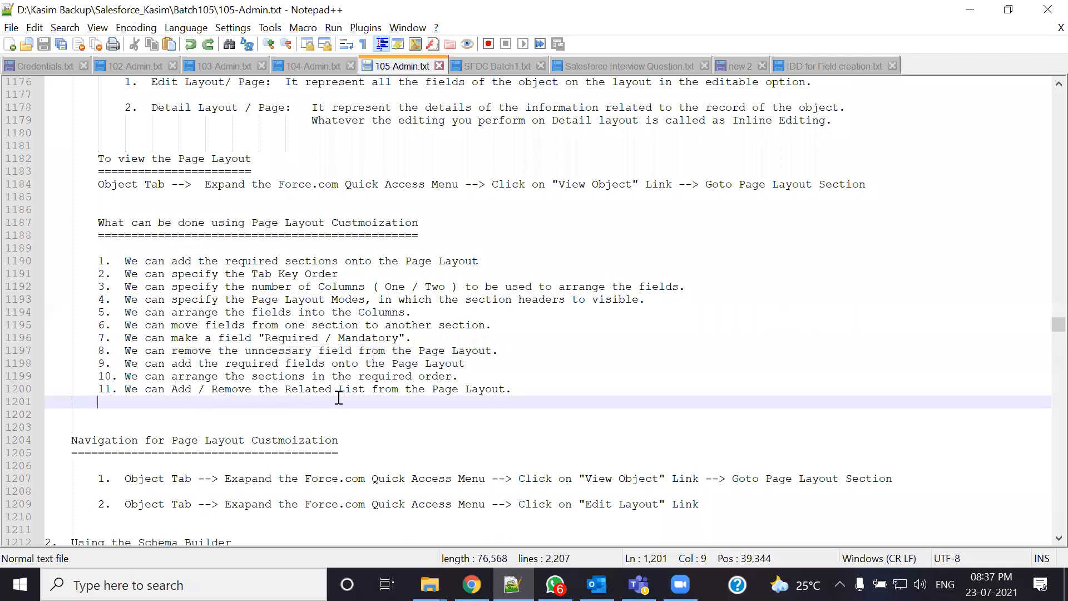
drag(523, 391, 53, 257)
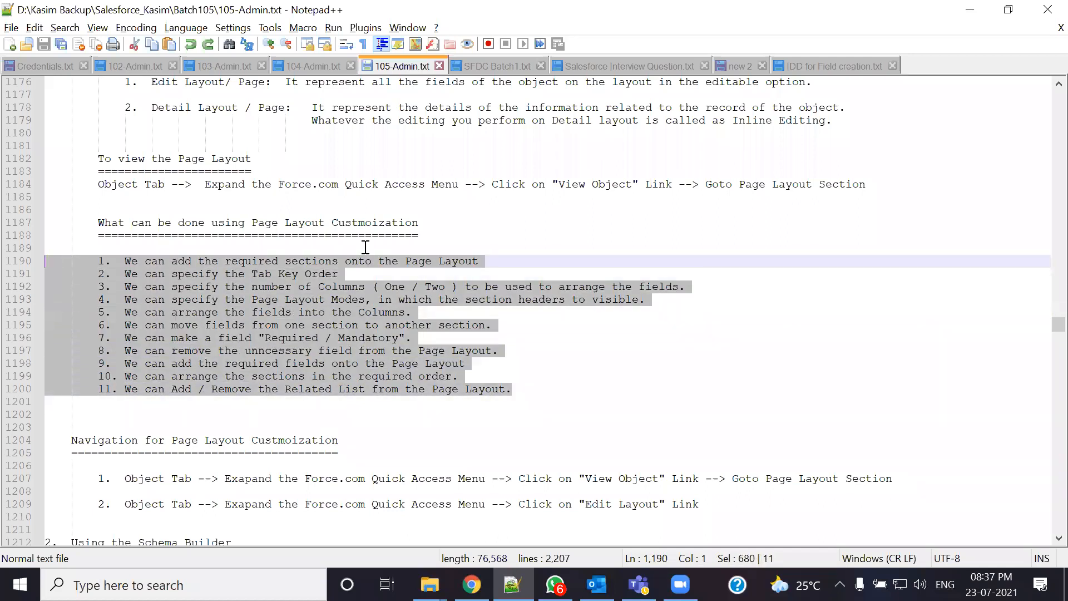
drag(419, 223, 220, 230)
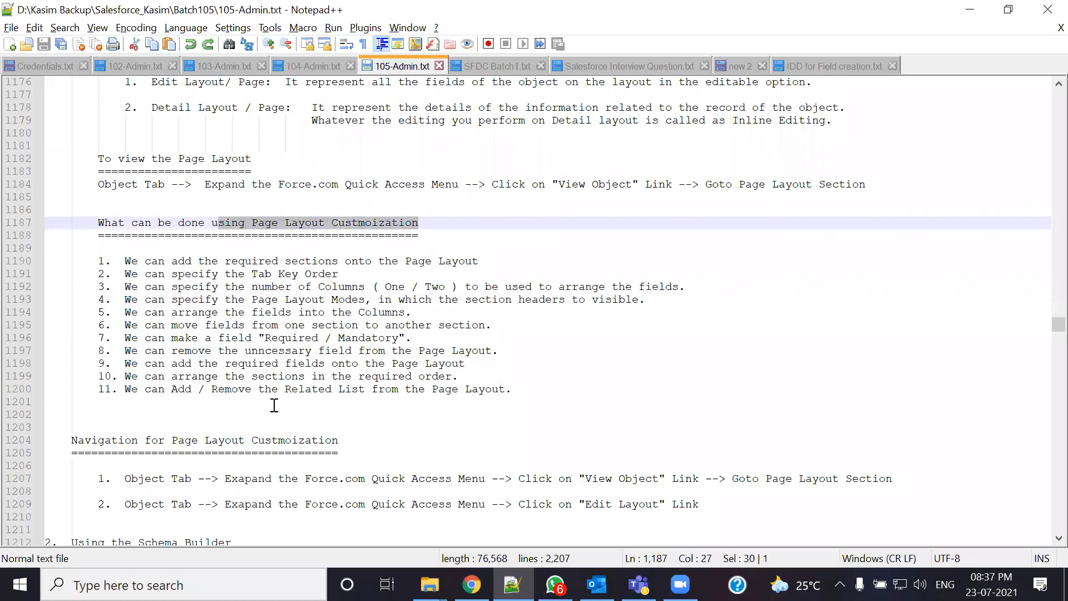